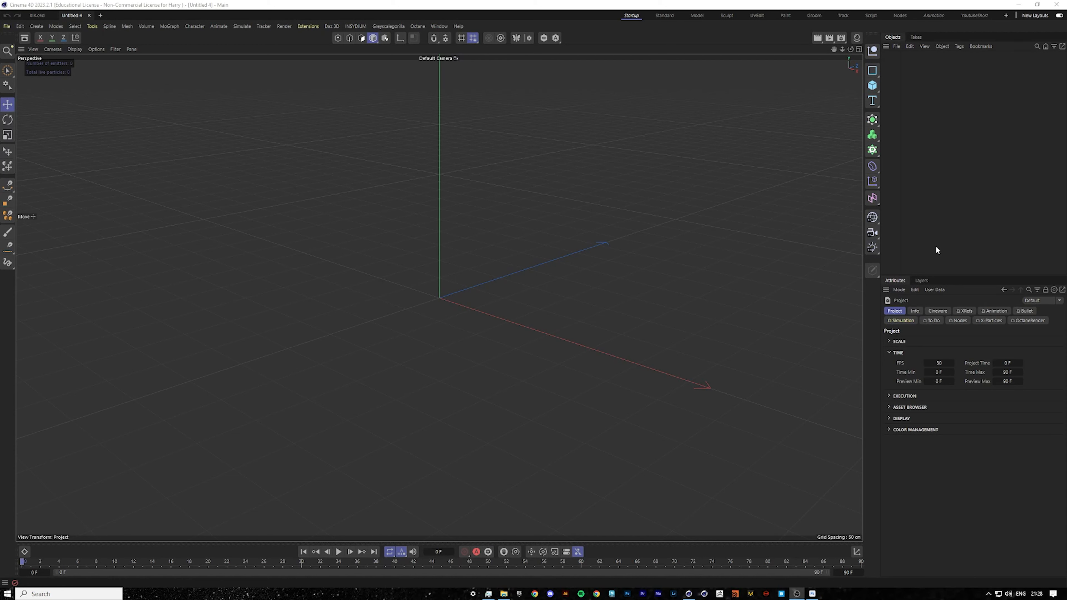
# Open the viewport's view settings and switch to a maximized Front view.
pyautogui.click(903, 288)
pyautogui.click(903, 288)
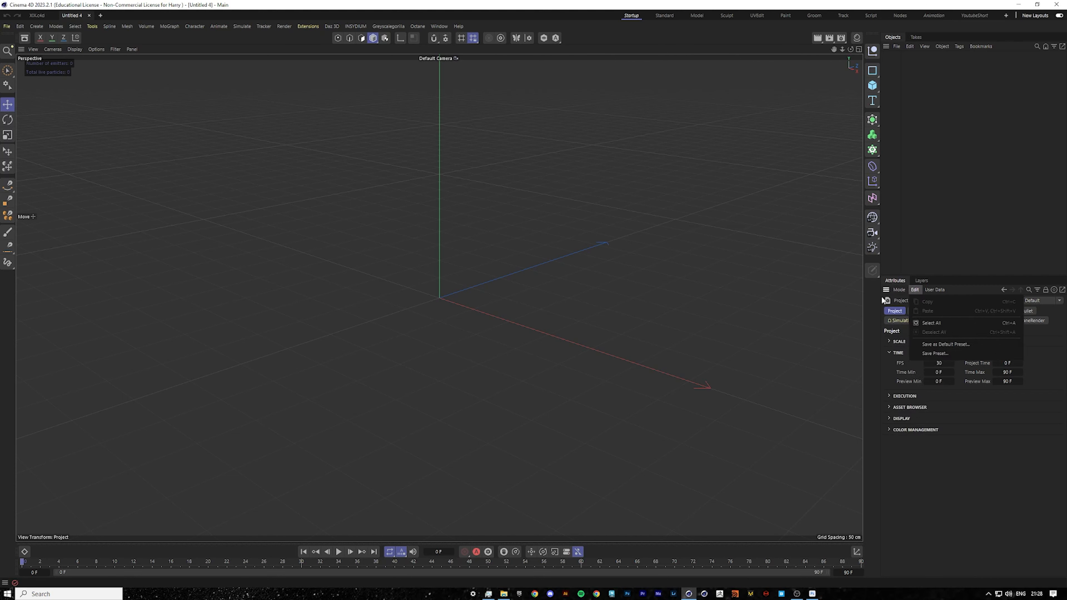
pyautogui.click(899, 289)
pyautogui.click(925, 460)
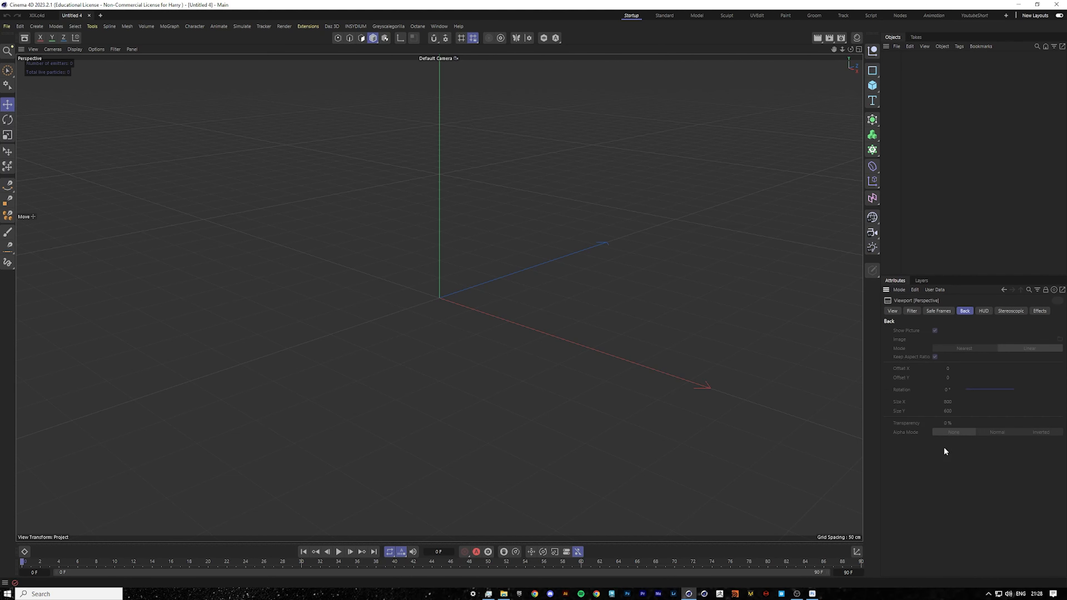
pyautogui.middleClick(732, 348)
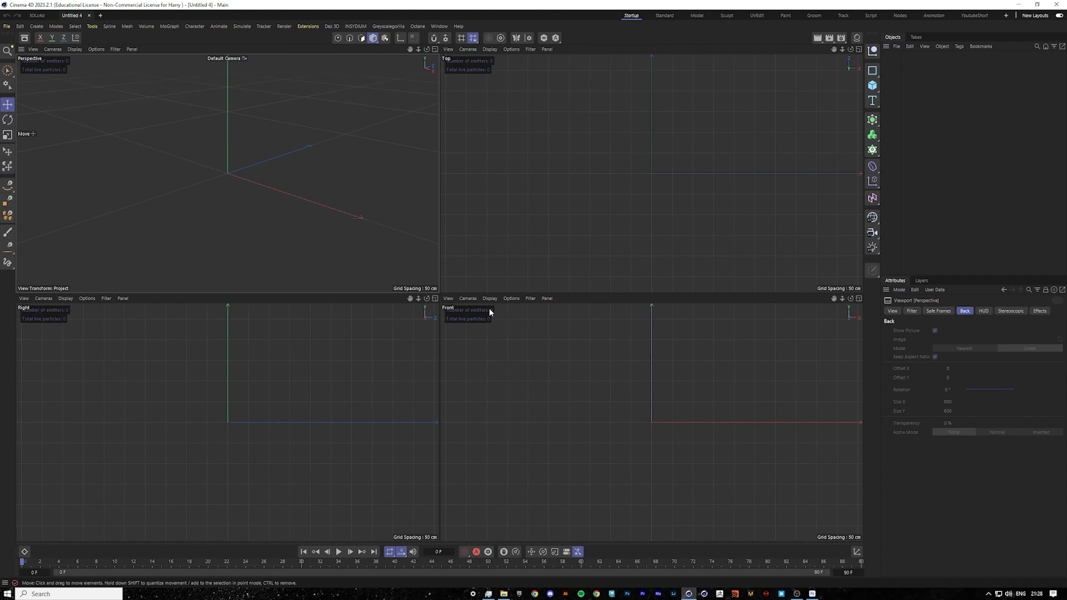
pyautogui.middleClick(623, 339)
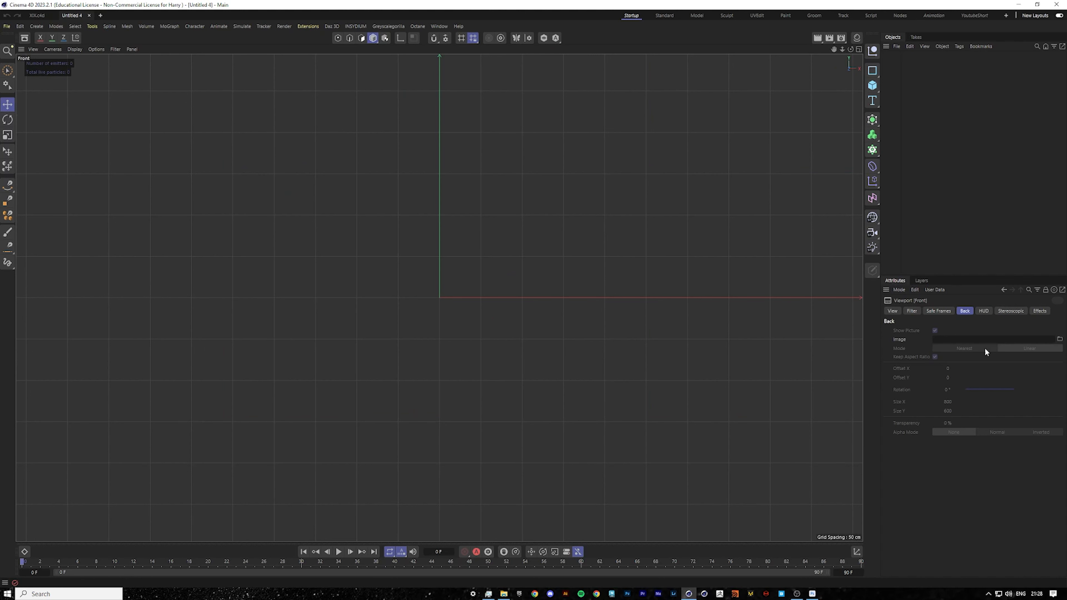
# Load the XX vodka bottle image from the file explorer as the Front view's background picture.
pyautogui.click(504, 594)
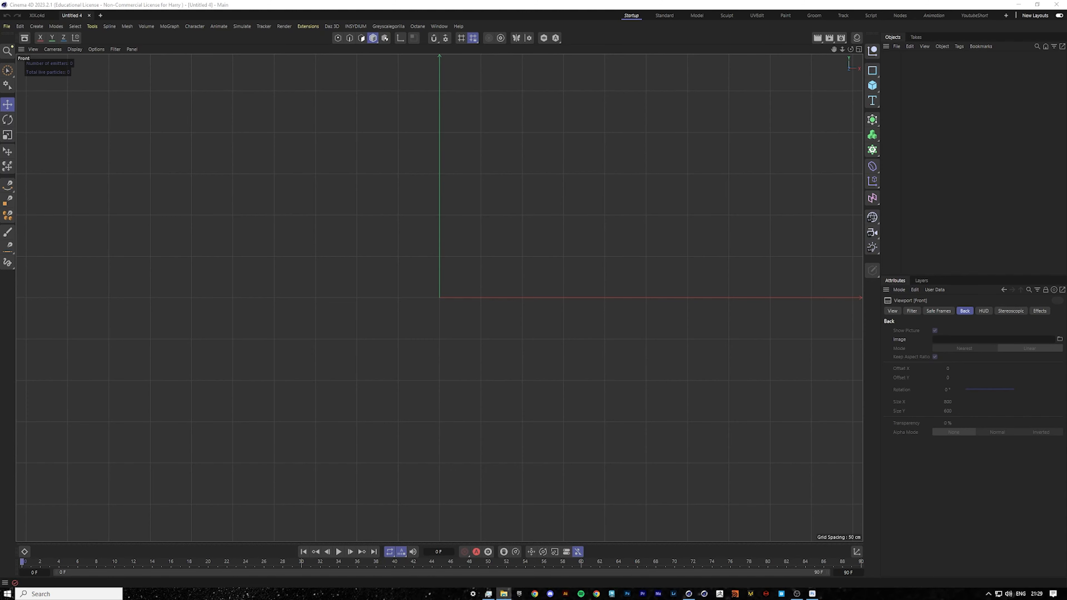
pyautogui.moveTo(1066, 164); pyautogui.dragTo(966, 339)
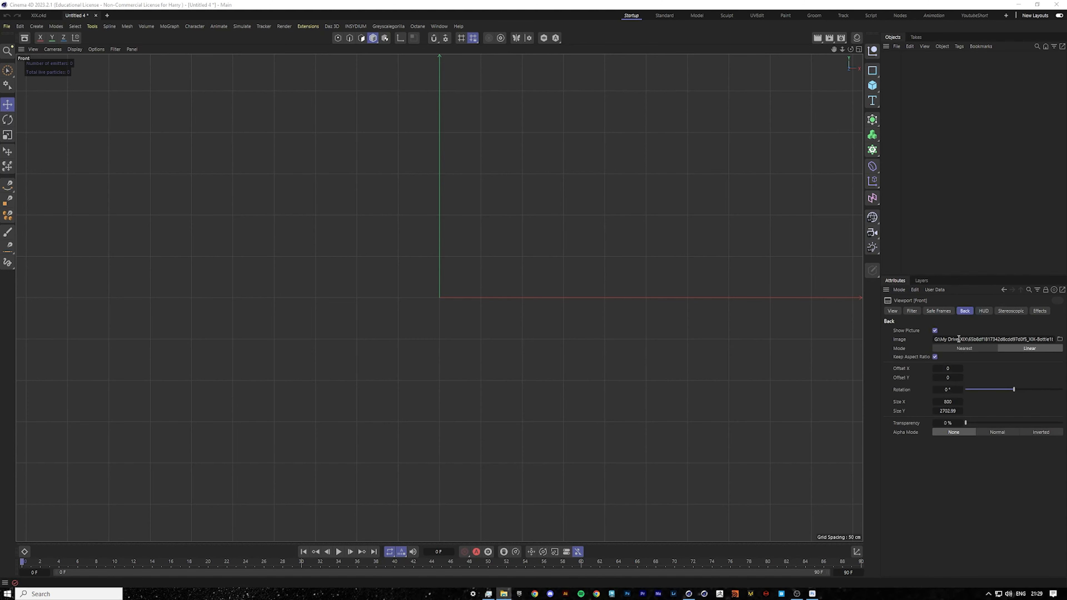
pyautogui.scroll(-10, 490, 263)
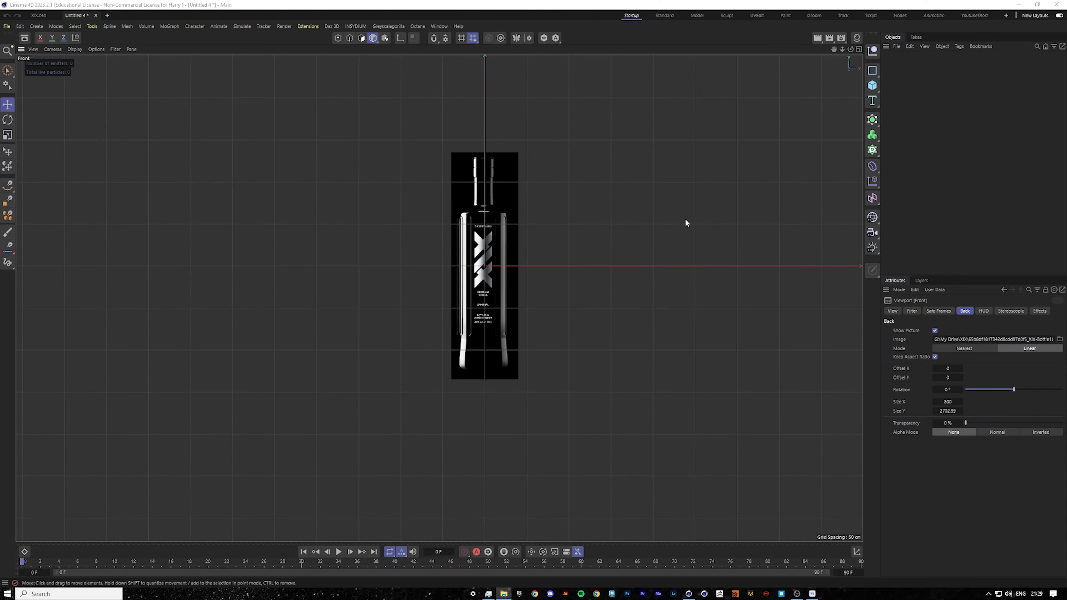
pyautogui.scroll(10, 490, 238)
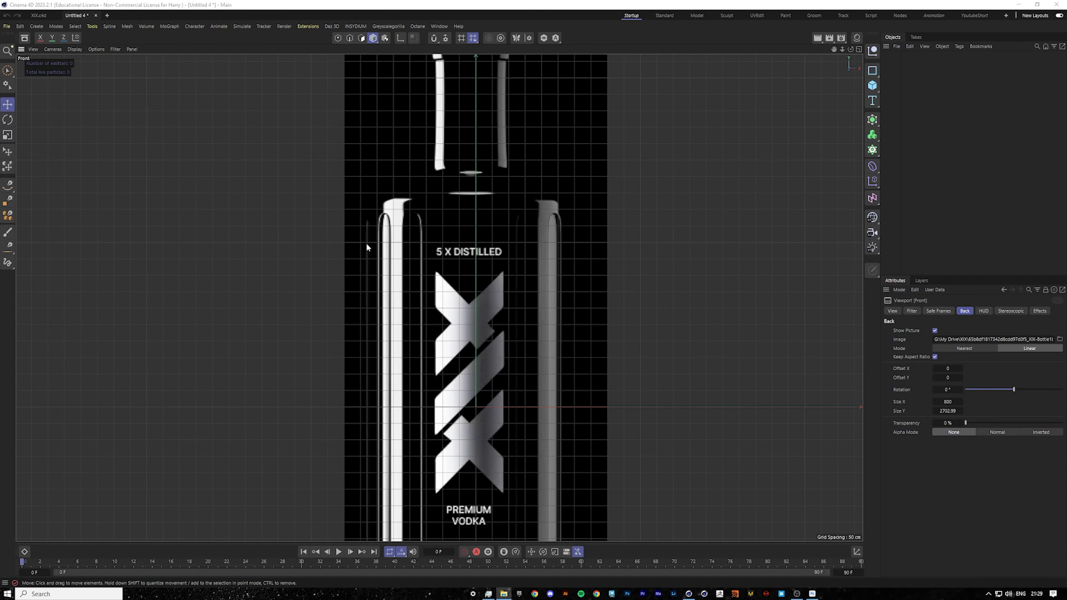
pyautogui.scroll(-10, 491, 246)
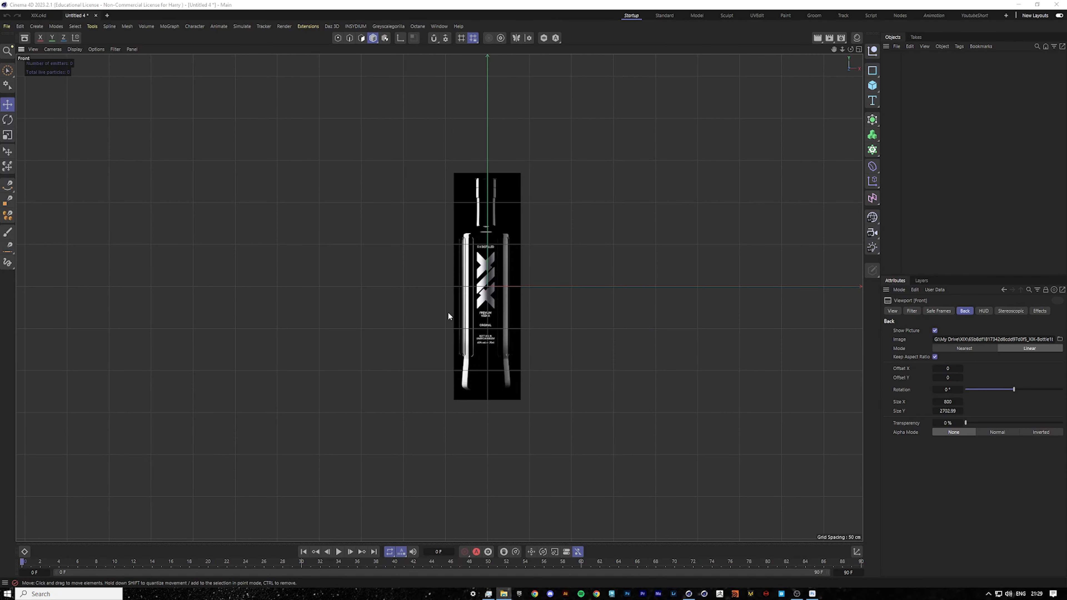
pyautogui.scroll(3, 533, 274)
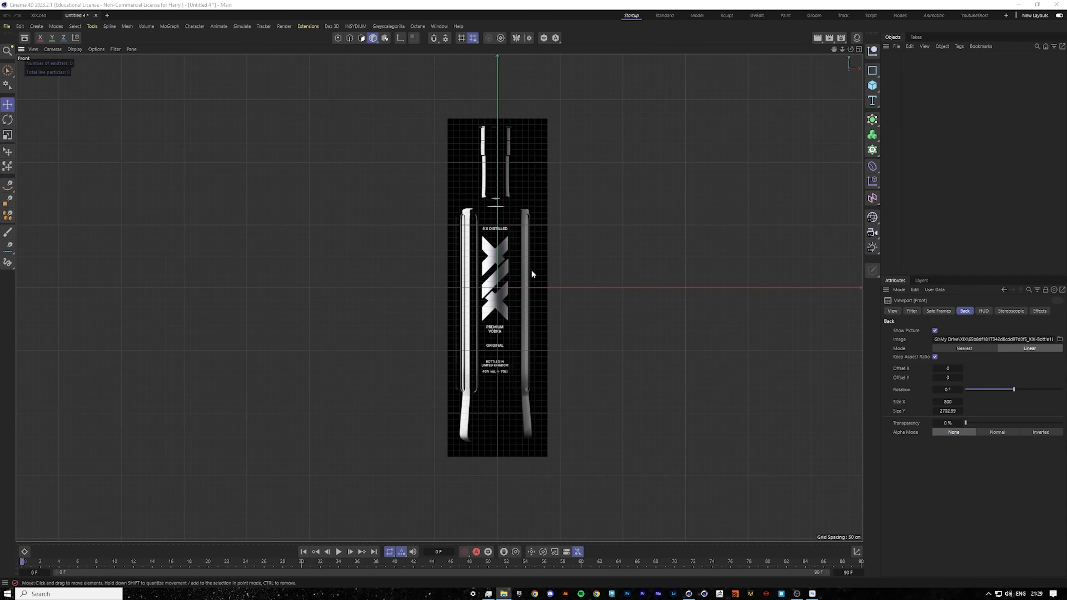
pyautogui.scroll(5, 496, 88)
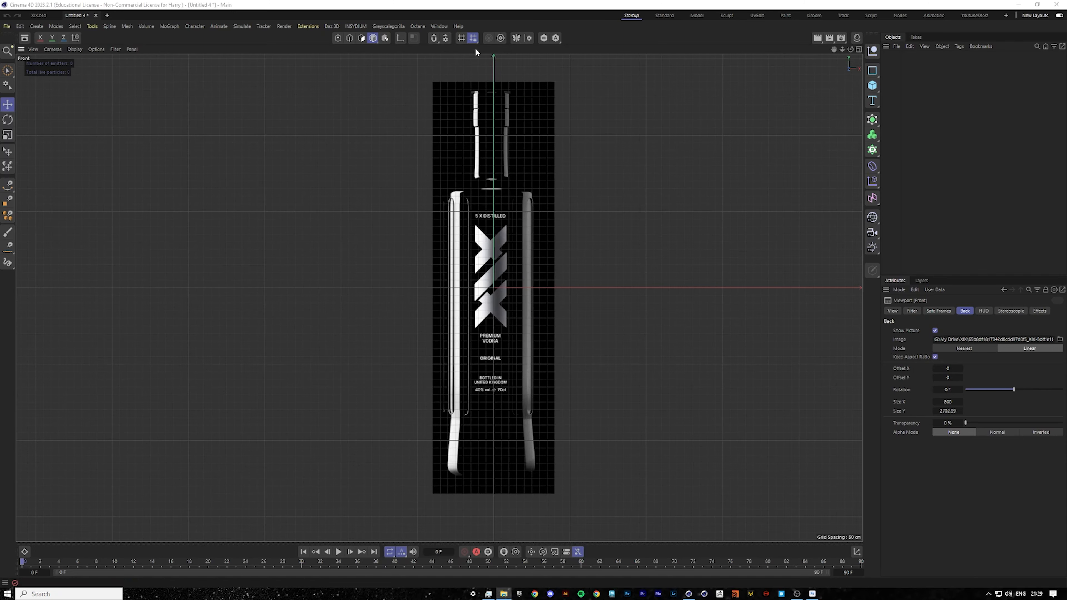
pyautogui.scroll(2, 504, 102)
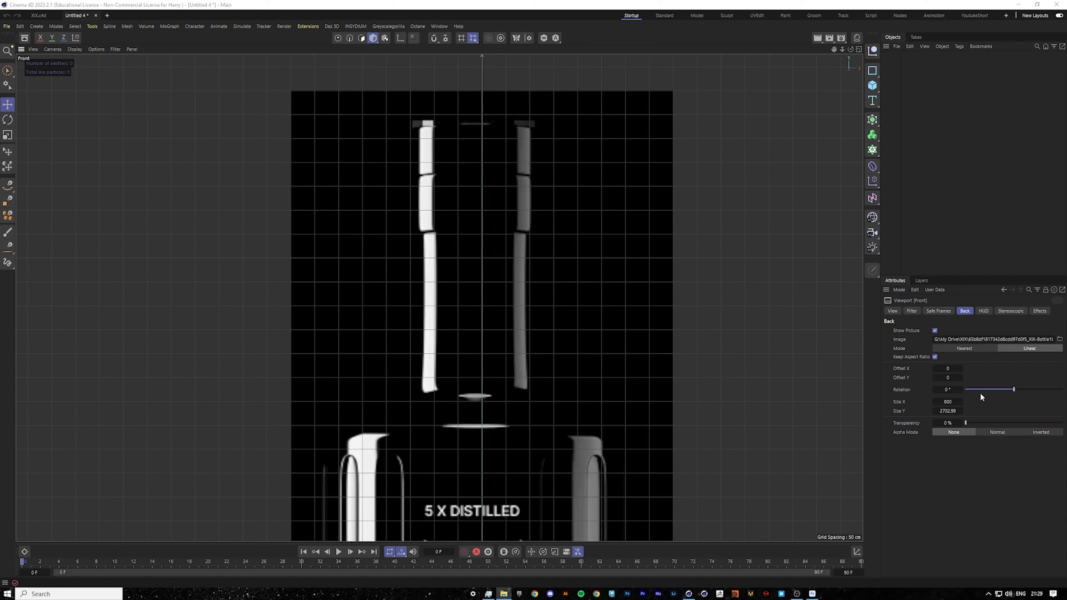
# Shift the background image horizontally by setting its Offset X to 19.5.
pyautogui.click(951, 369)
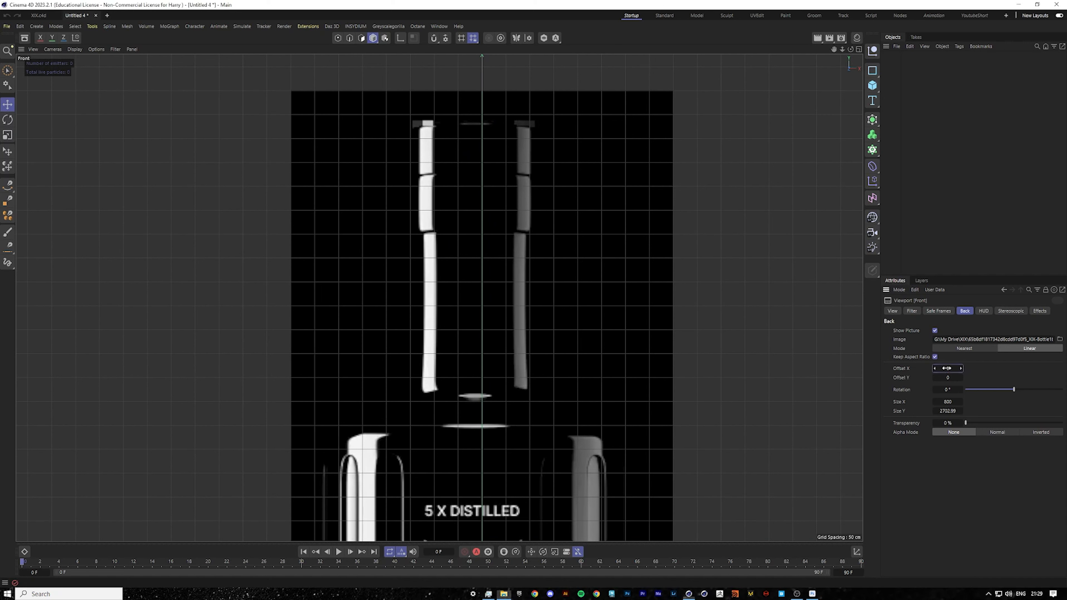
pyautogui.moveTo(954, 369); pyautogui.dragTo(953, 368)
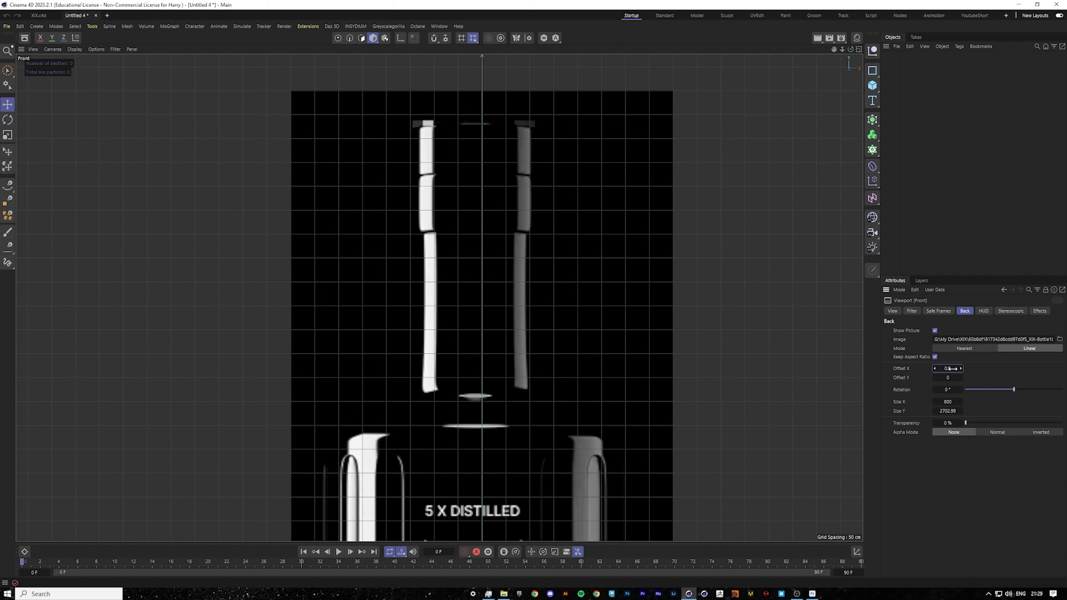
pyautogui.click(961, 369)
pyautogui.click(961, 368)
pyautogui.click(961, 369)
pyautogui.click(962, 369)
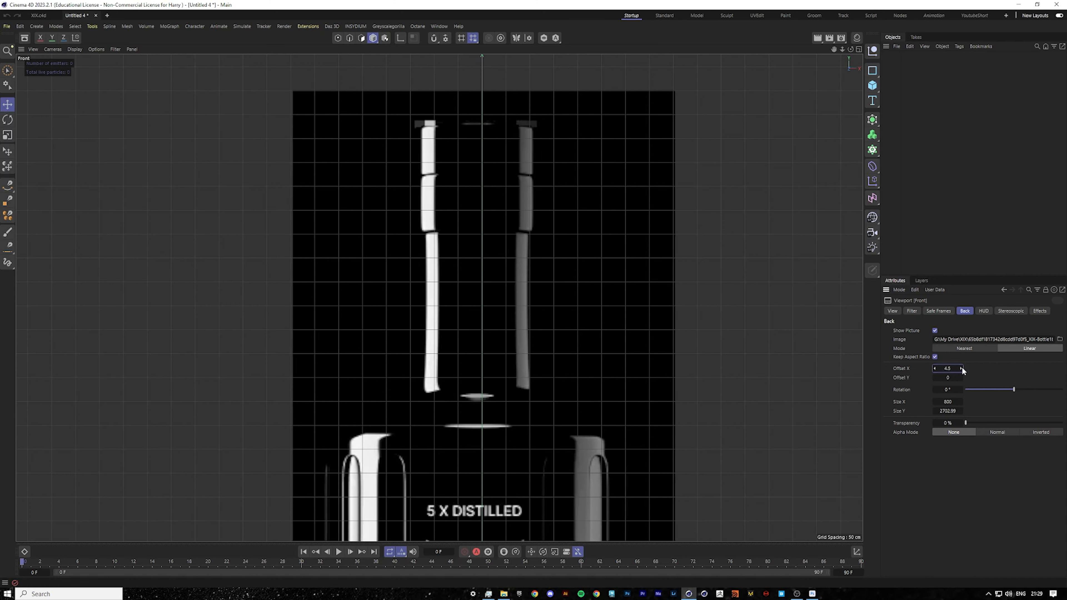
pyautogui.click(961, 369)
pyautogui.click(962, 369)
pyautogui.click(961, 368)
pyautogui.click(961, 369)
pyautogui.click(961, 369)
pyautogui.click(962, 368)
pyautogui.click(961, 369)
pyautogui.click(961, 369)
pyautogui.click(962, 368)
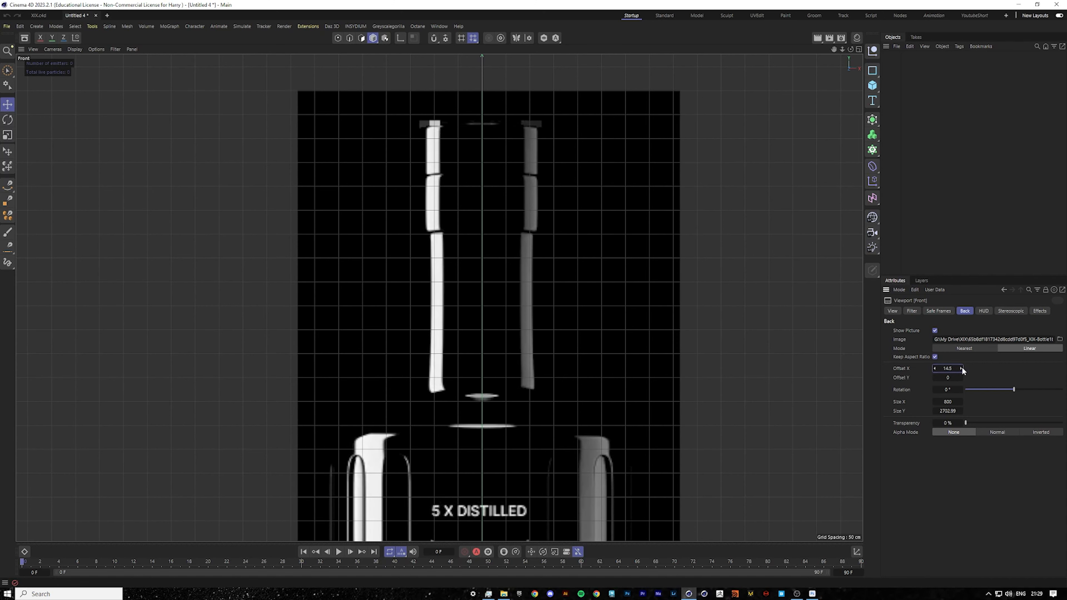
pyautogui.click(962, 368)
pyautogui.click(962, 369)
pyautogui.click(961, 368)
pyautogui.click(961, 368)
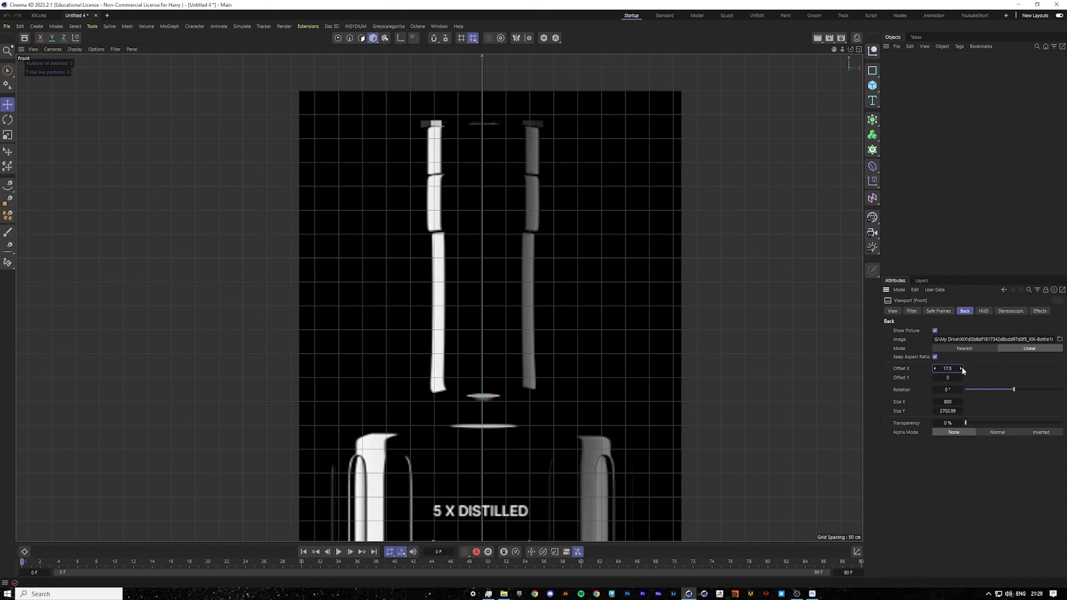
pyautogui.scroll(-6, 597, 465)
pyautogui.scroll(6, 597, 465)
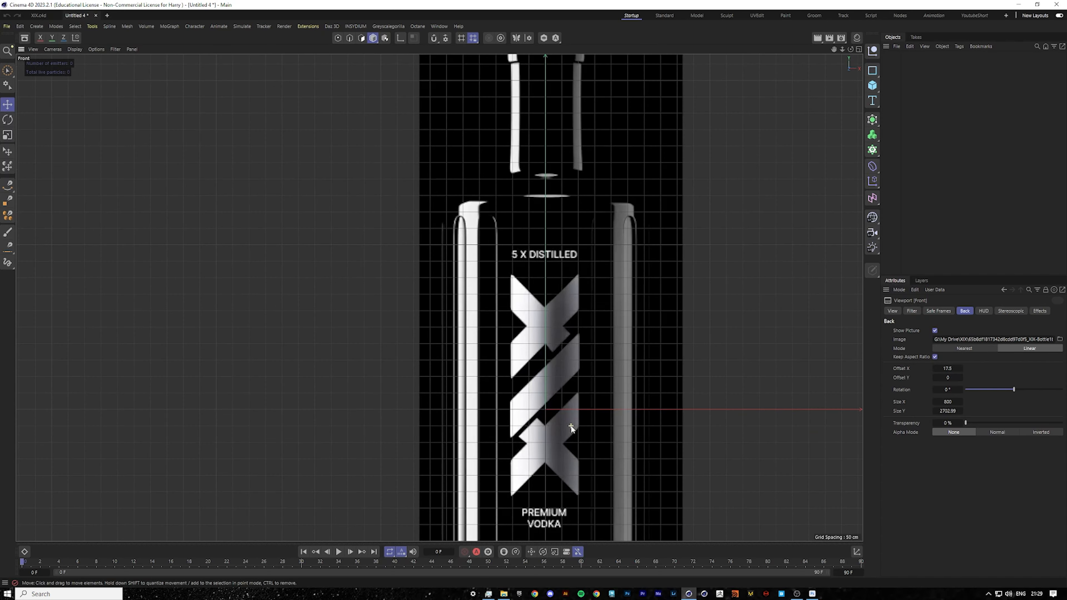
pyautogui.click(960, 369)
pyautogui.click(961, 368)
# Shrink the background image's Size X to about 81 and set its Offset X to 2.5.
pyautogui.scroll(-2, 516, 278)
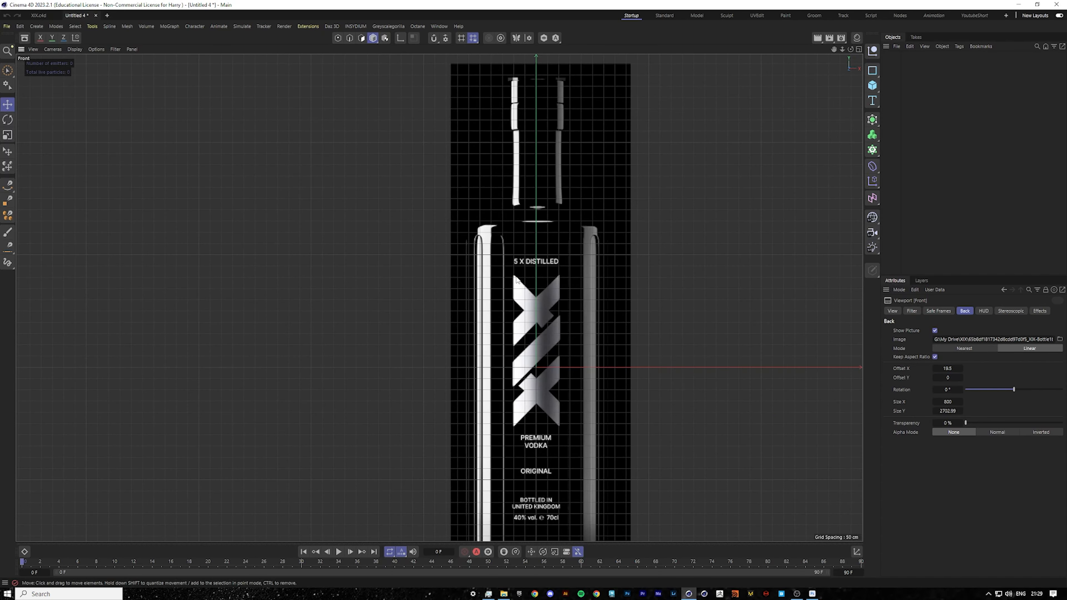
pyautogui.scroll(5, 535, 308)
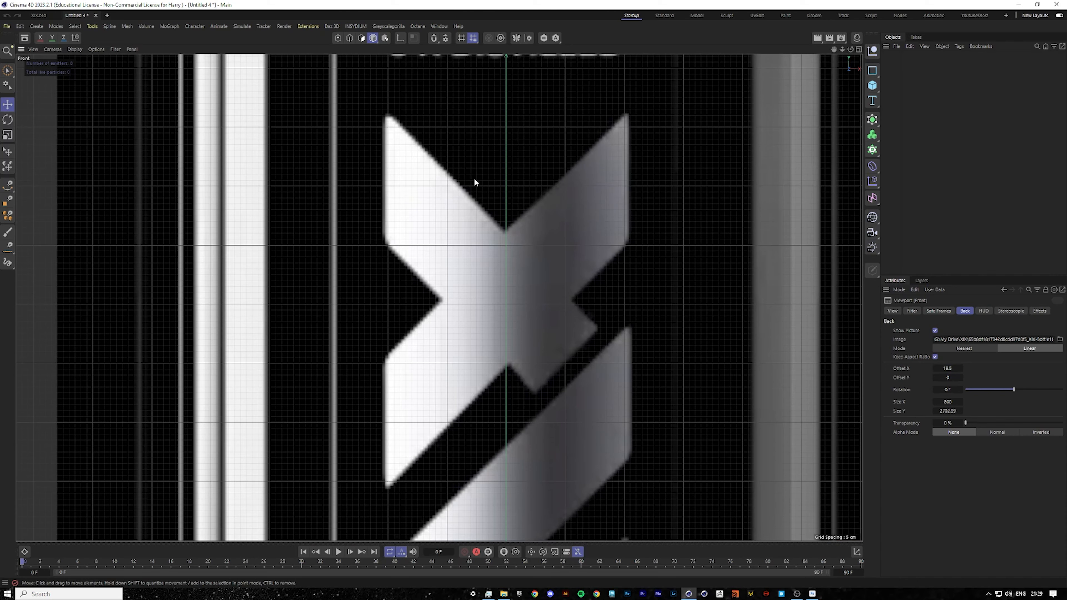
pyautogui.scroll(-7, 615, 278)
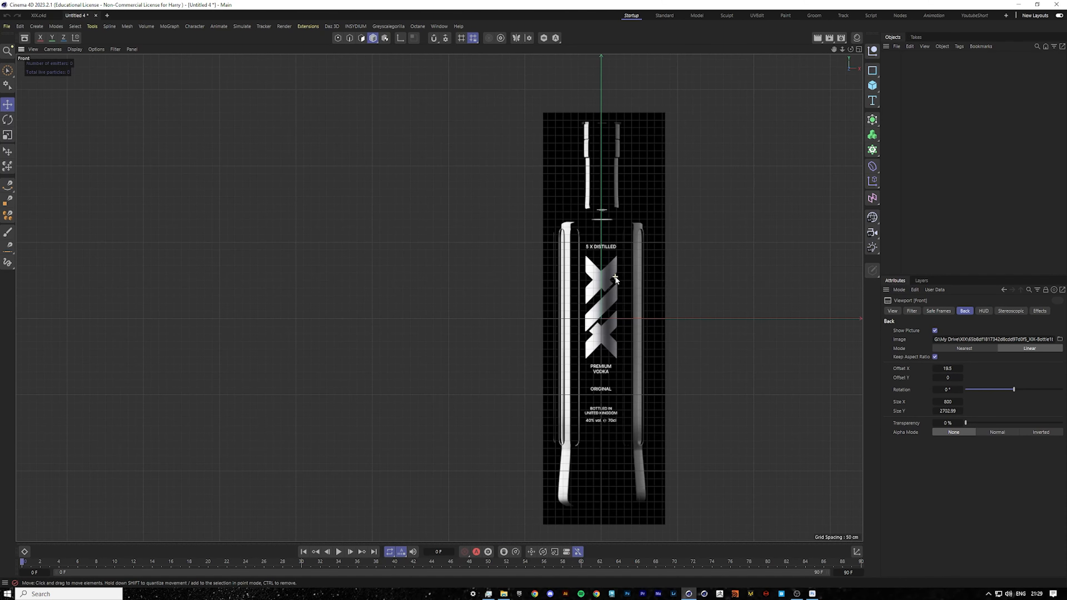
pyautogui.scroll(3, 604, 385)
pyautogui.scroll(2, 605, 385)
pyautogui.scroll(-4, 594, 308)
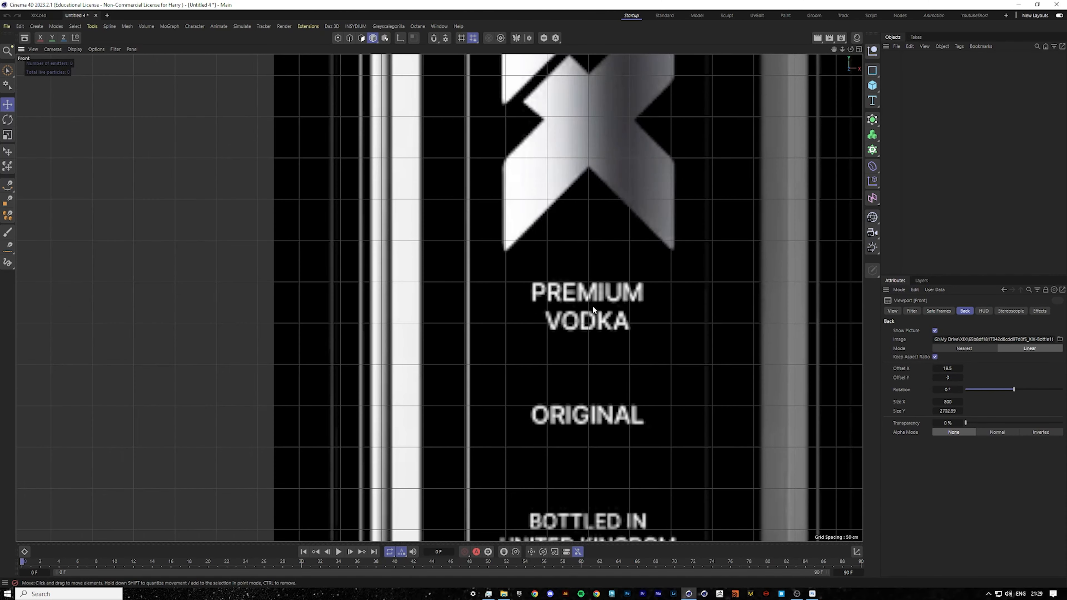
pyautogui.scroll(-1, 593, 308)
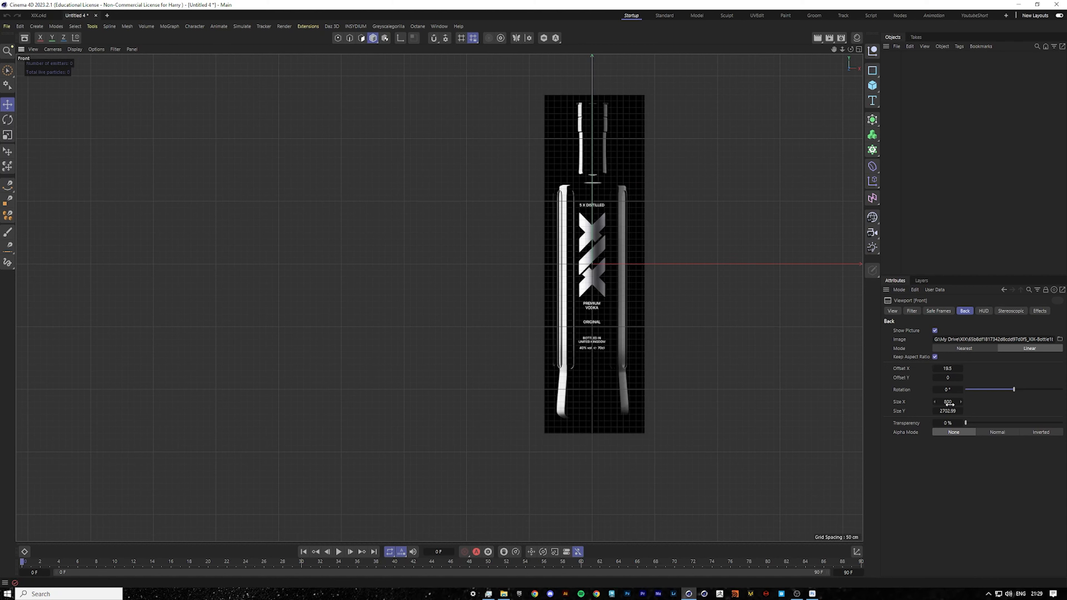
pyautogui.moveTo(949, 404); pyautogui.dragTo(884, 404)
pyautogui.scroll(3, 622, 284)
pyautogui.scroll(2, 521, 164)
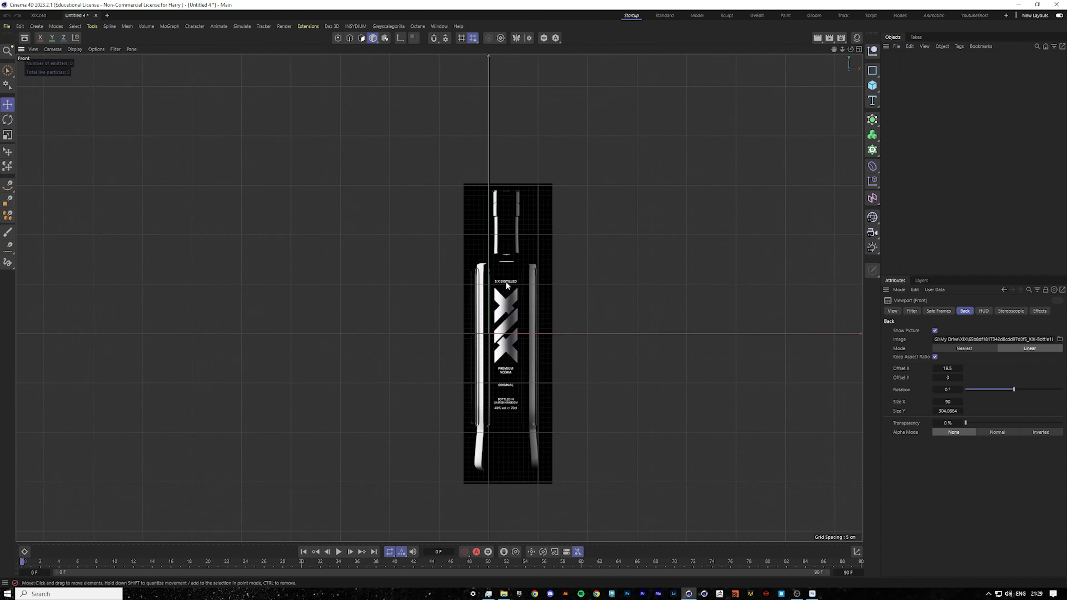
pyautogui.scroll(3, 506, 283)
pyautogui.moveTo(948, 369); pyautogui.dragTo(939, 401)
pyautogui.scroll(1, 471, 309)
pyautogui.scroll(2, 471, 308)
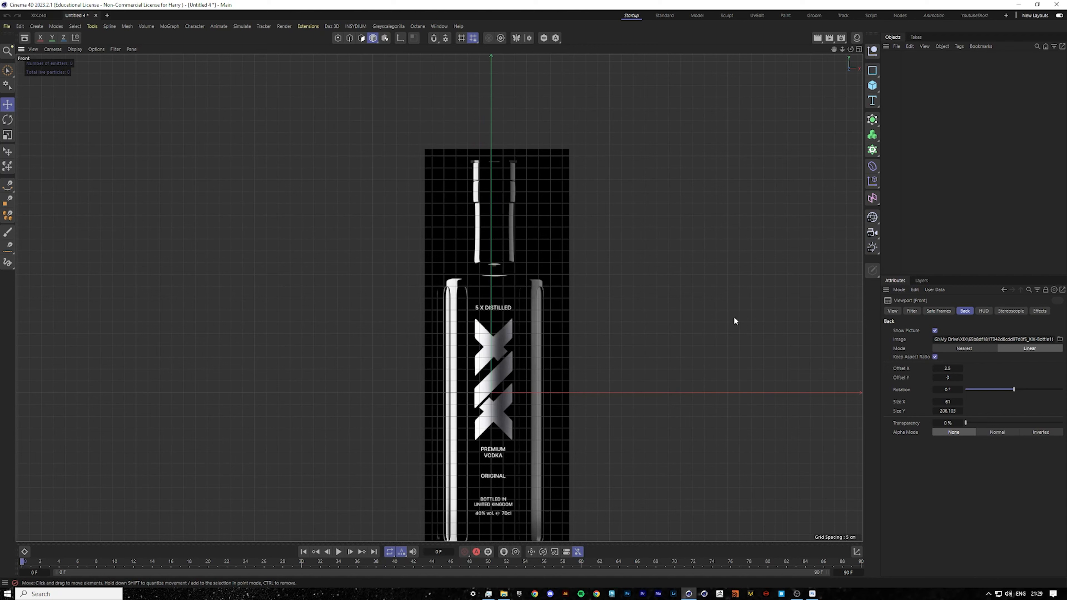
# Add a cylinder object to the scene.
pyautogui.click(872, 85)
pyautogui.click(961, 99)
pyautogui.scroll(-5, 591, 305)
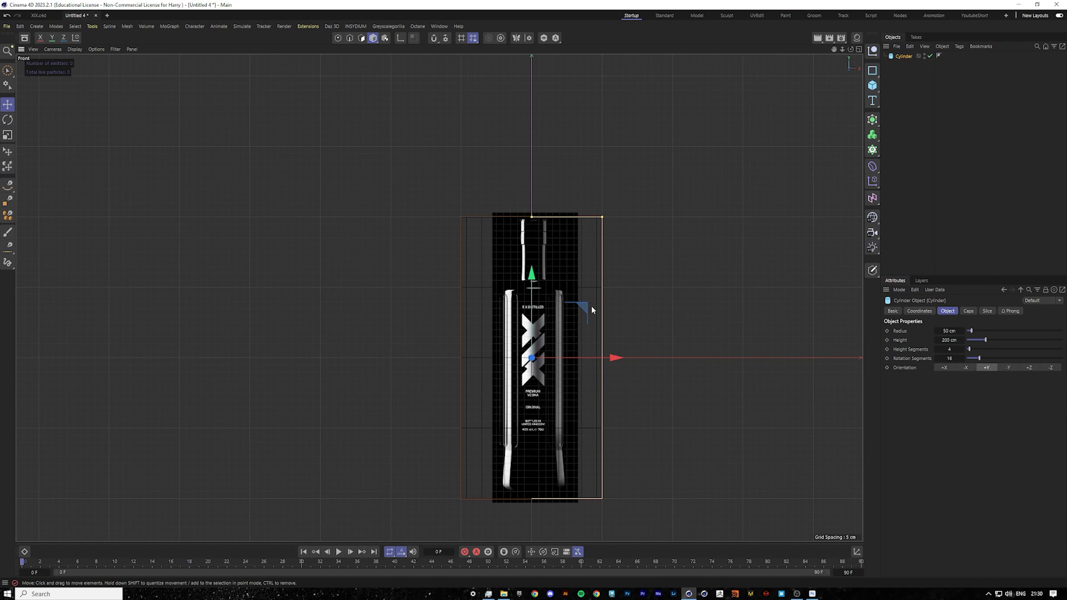
pyautogui.scroll(3, 609, 340)
pyautogui.scroll(2, 646, 338)
# Set the cylinder's height to 40 cm.
pyautogui.click(948, 339)
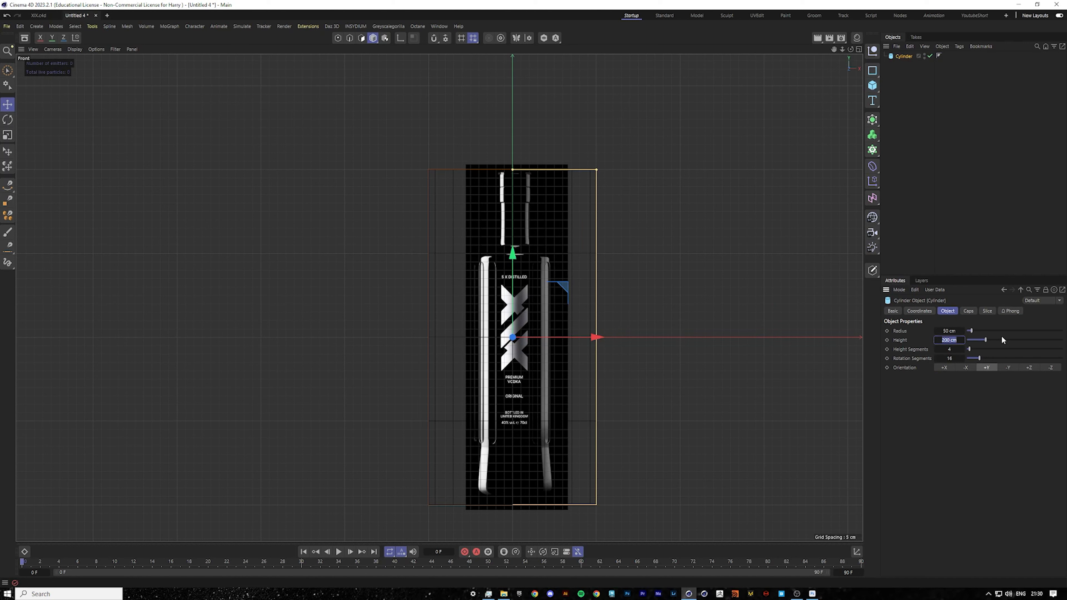
pyautogui.press('BackSpace')
pyautogui.write('40')
pyautogui.press('Return')
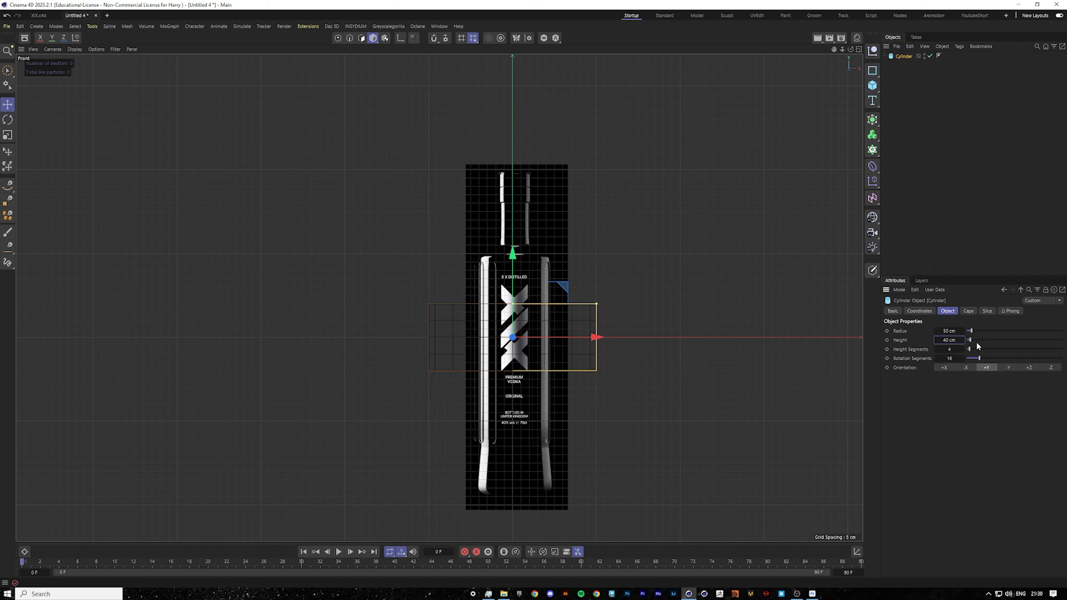
# Set the cylinder's radius to 6 cm.
pyautogui.click(949, 330)
pyautogui.press('BackSpace')
pyautogui.press('Return')
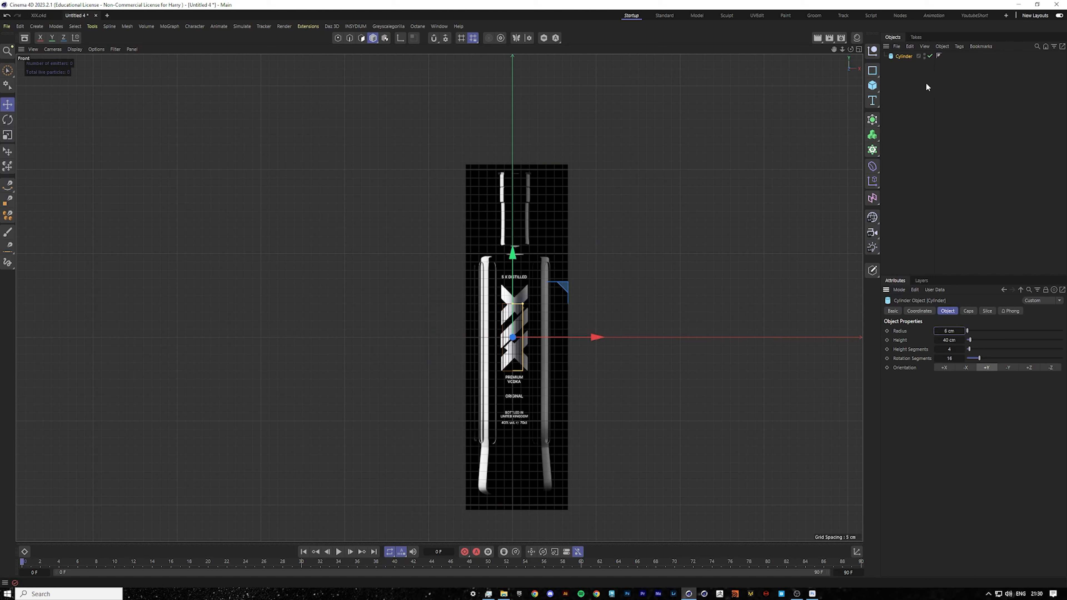
# Reopen the viewport view settings and set the background image's Size X to 13.
pyautogui.click(899, 290)
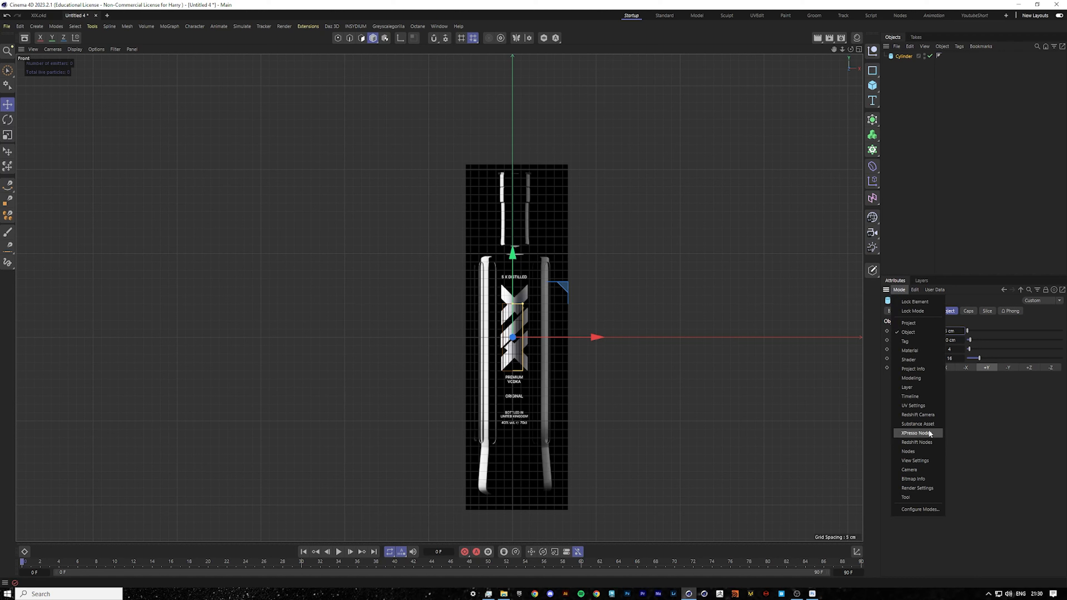
pyautogui.click(916, 461)
pyautogui.moveTo(948, 405); pyautogui.dragTo(926, 404)
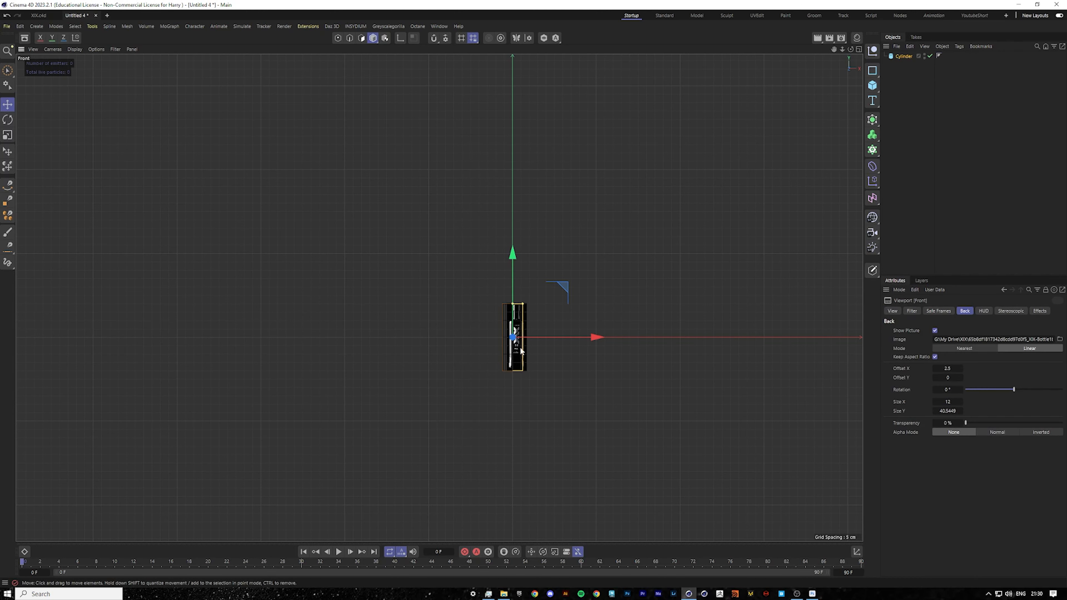
pyautogui.scroll(8, 513, 354)
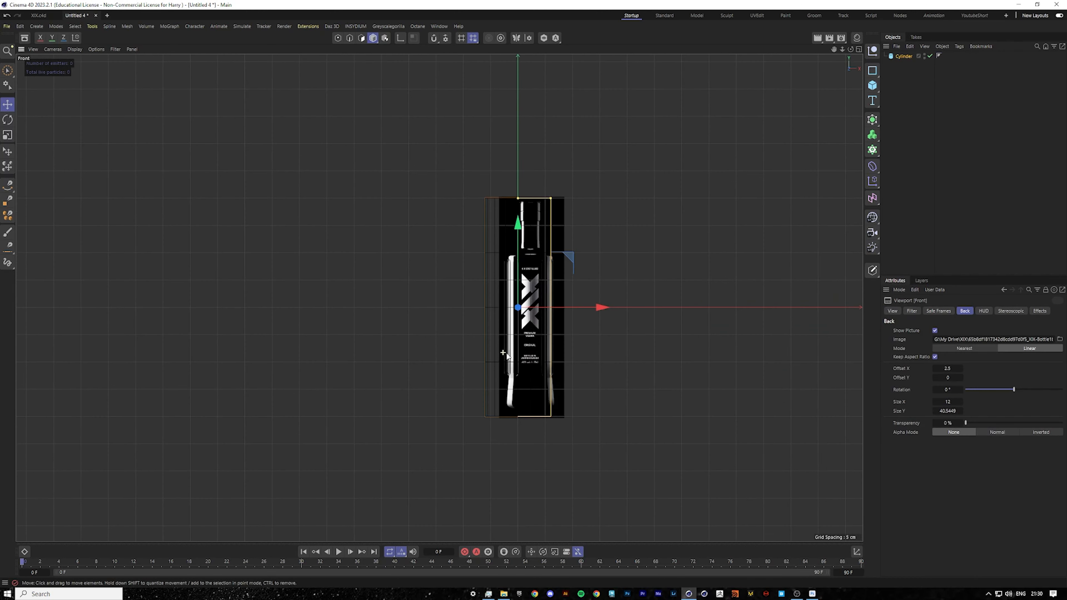
pyautogui.click(952, 402)
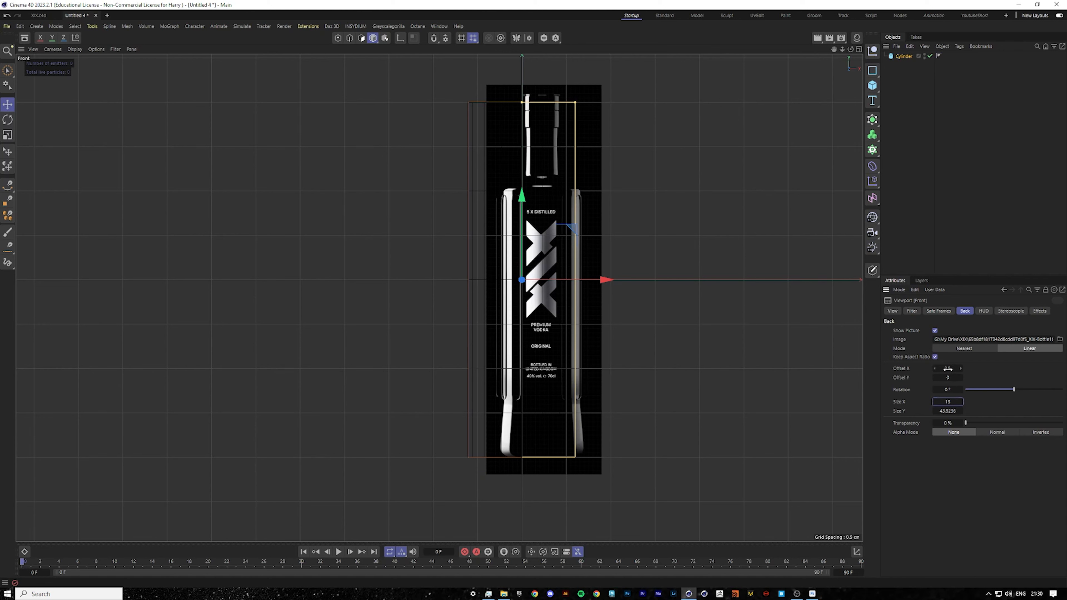
# Fine-tune the background image's Offset X to 0.25 to center the bottle.
pyautogui.moveTo(946, 369); pyautogui.dragTo(941, 369)
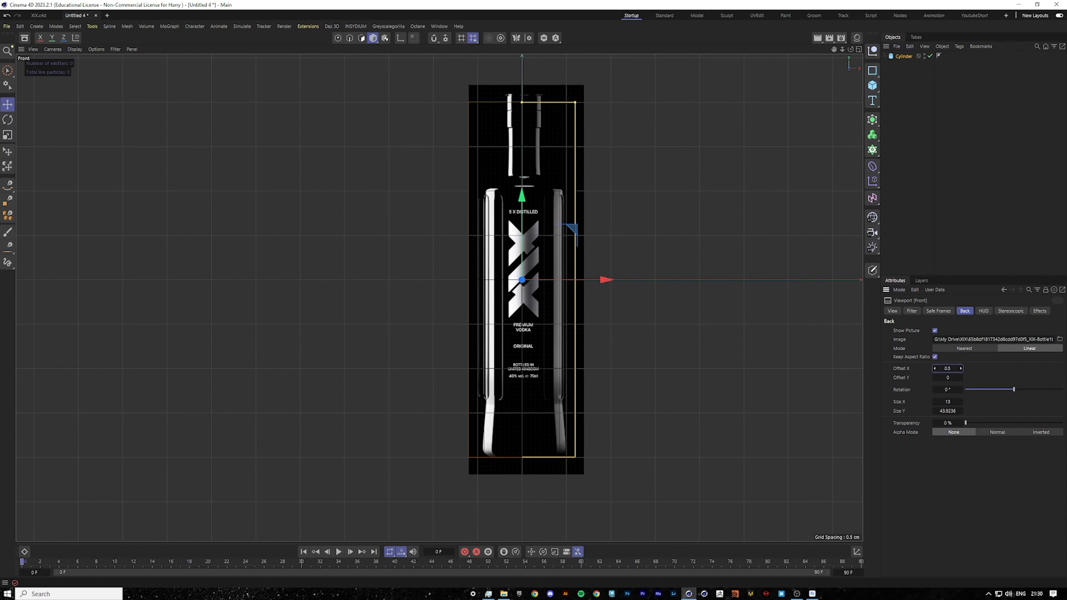
pyautogui.click(954, 368)
pyautogui.write('5')
pyautogui.press('Return')
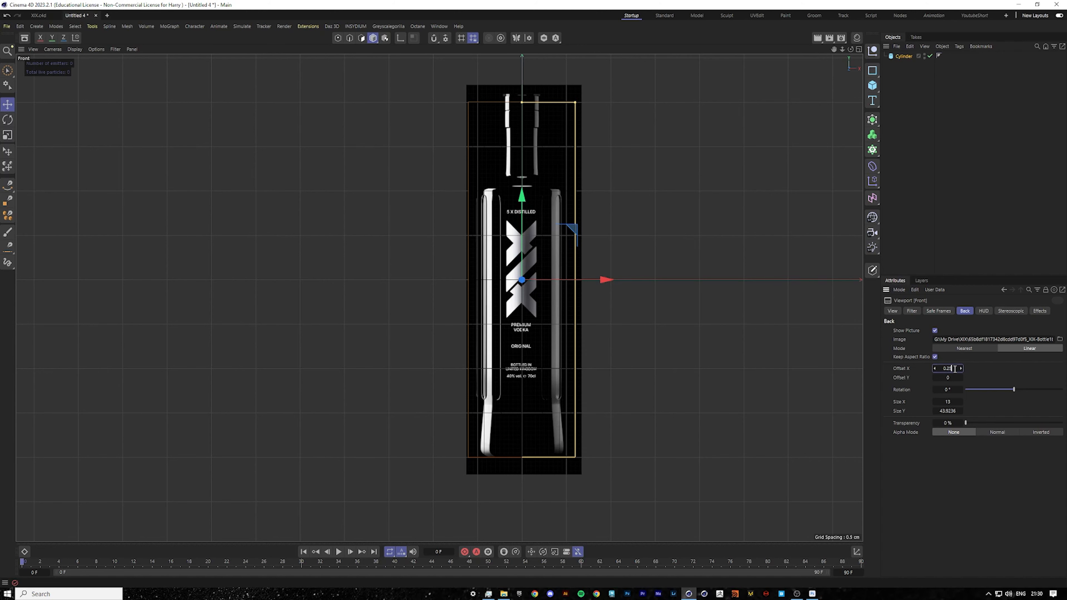
# Readjust the background image's Offset X once more while zoomed in to center the bottle.
pyautogui.moveTo(946, 368); pyautogui.dragTo(954, 368)
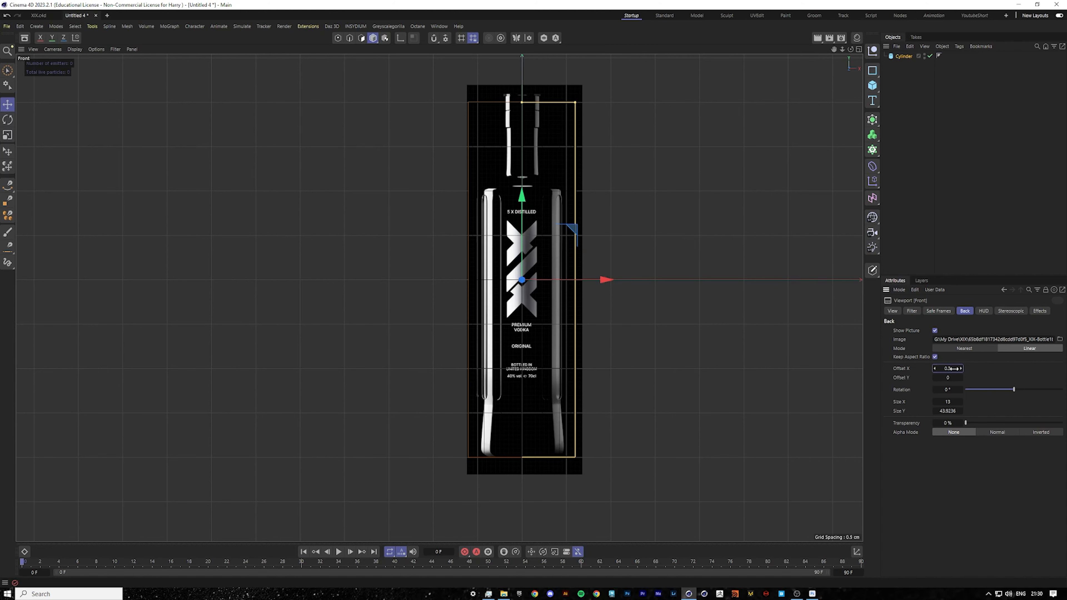
pyautogui.scroll(5, 546, 254)
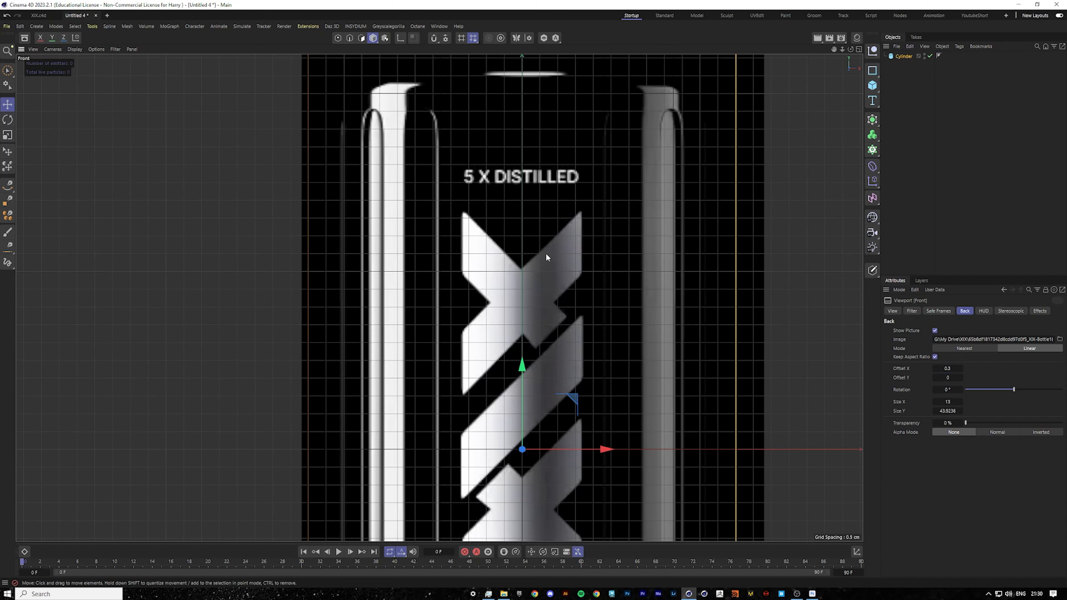
pyautogui.click(955, 368)
pyautogui.write('5')
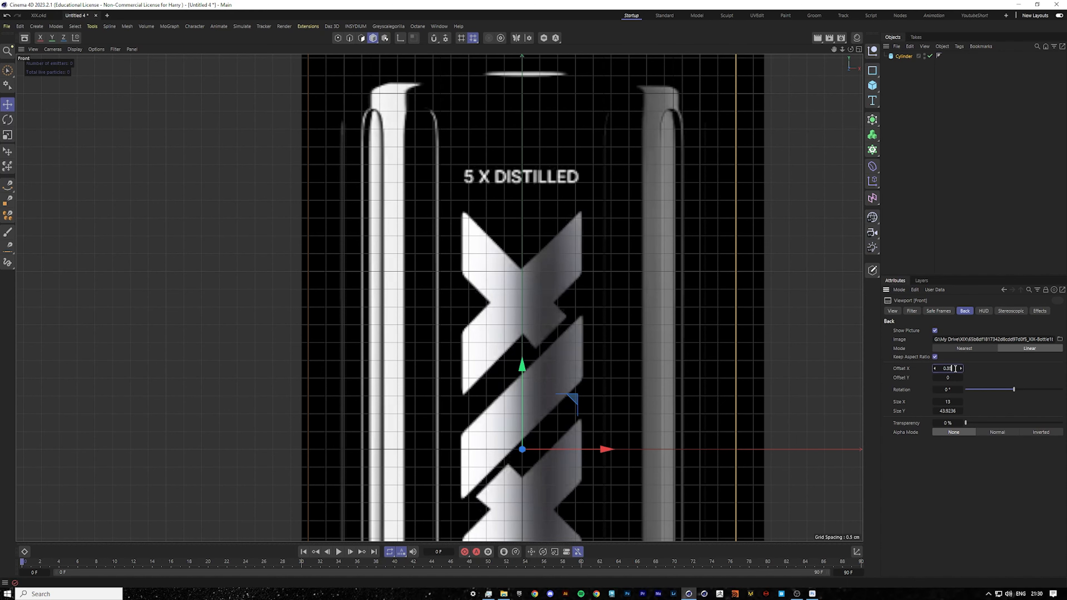
pyautogui.press('Return')
pyautogui.scroll(-5, 600, 231)
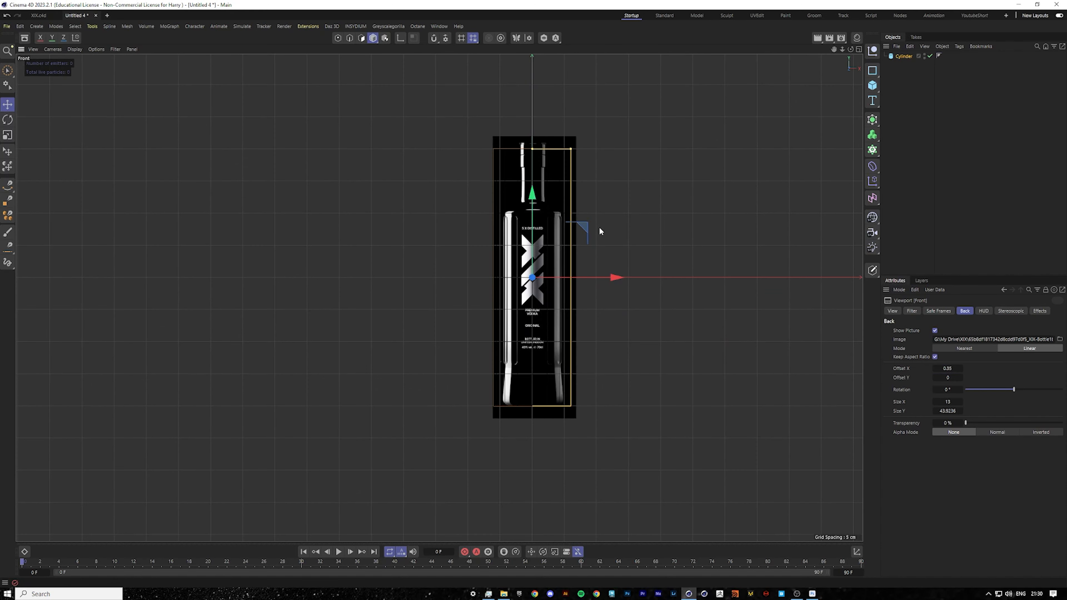
# Select the cylinder and drag its radius handle in to about 4.84 cm to match the bottle body's width.
pyautogui.click(898, 72)
pyautogui.click(901, 57)
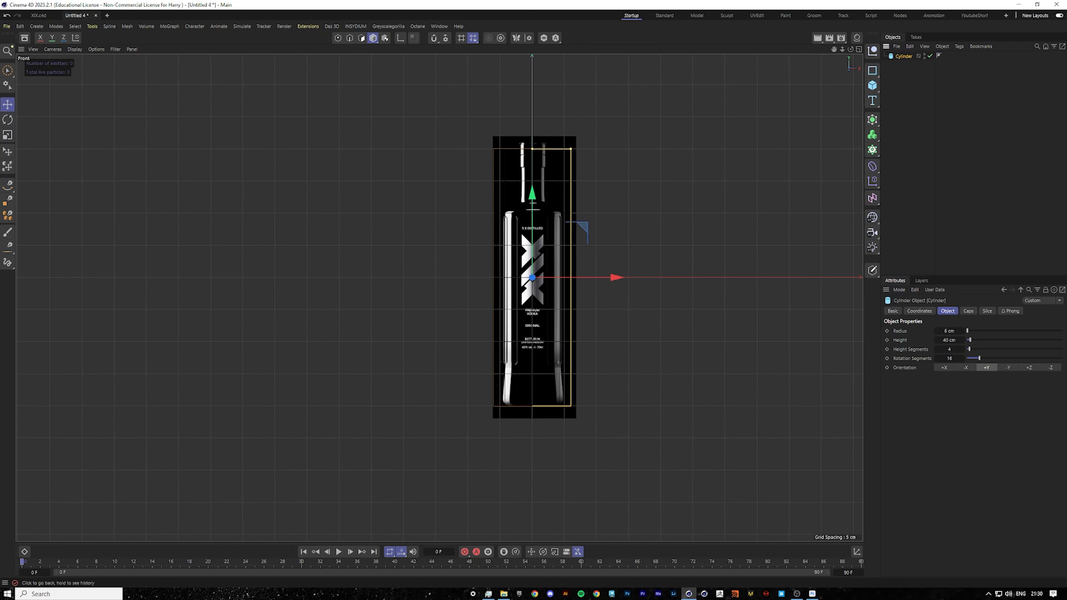
pyautogui.scroll(4, 622, 233)
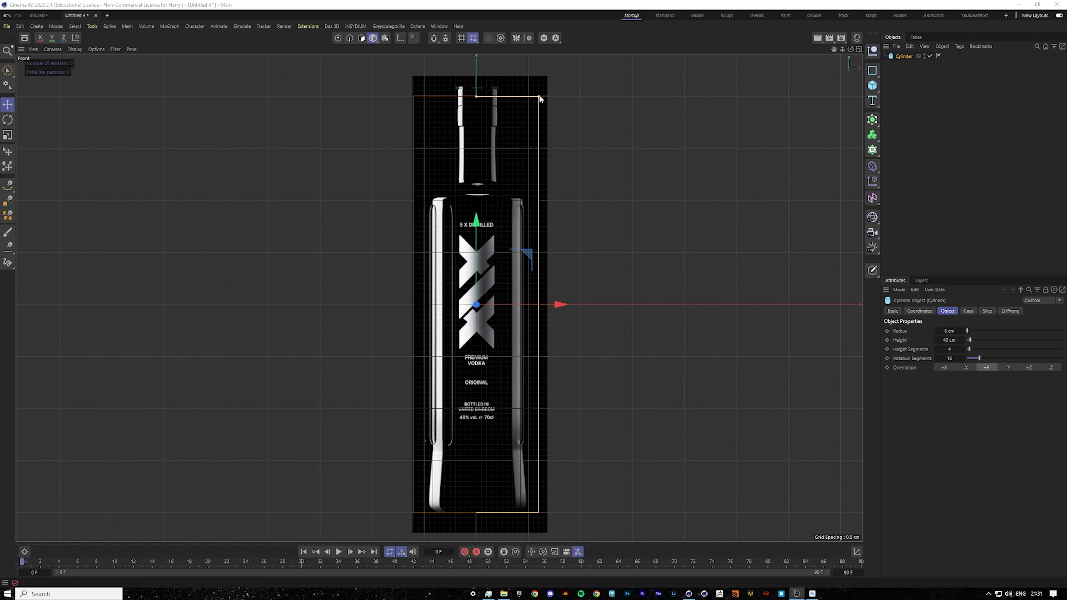
pyautogui.moveTo(539, 96); pyautogui.dragTo(528, 97)
pyautogui.scroll(8, 510, 183)
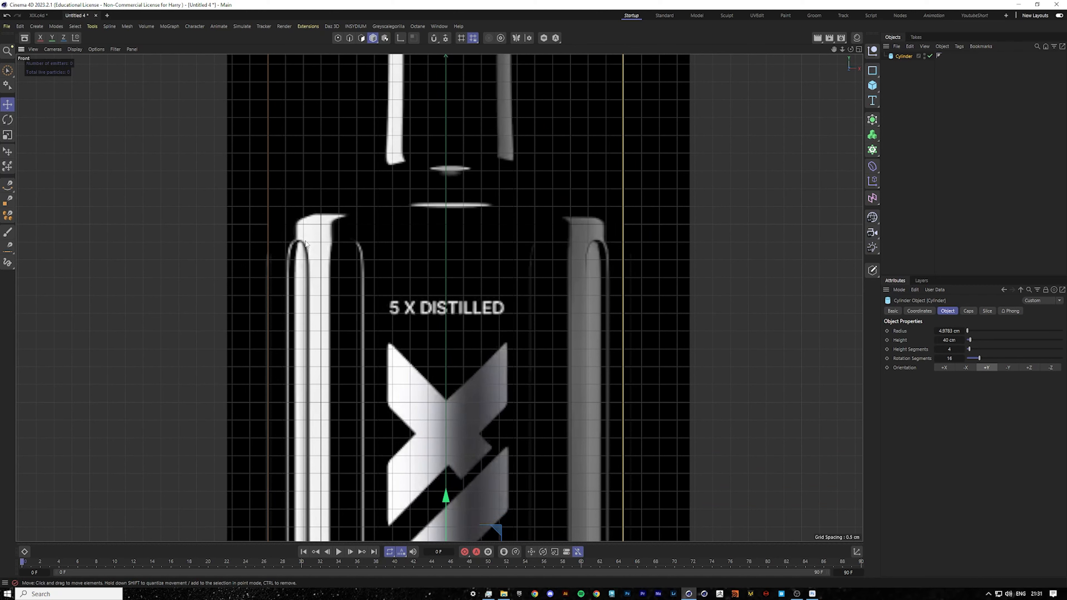
pyautogui.scroll(-8, 413, 284)
pyautogui.moveTo(474, 162); pyautogui.dragTo(473, 161)
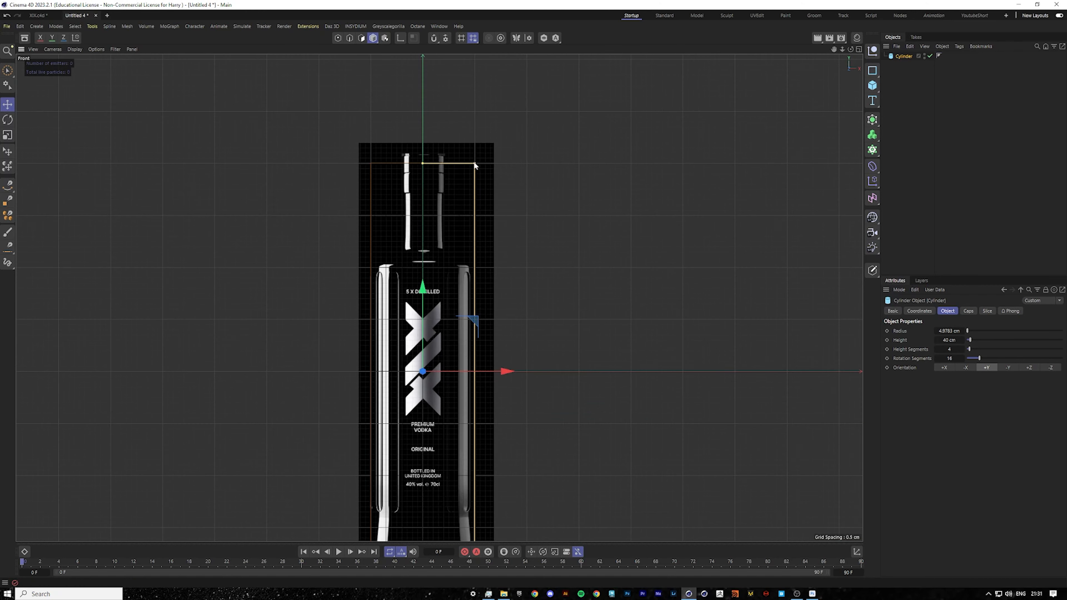
pyautogui.scroll(-4, 464, 193)
pyautogui.scroll(3, 451, 379)
pyautogui.scroll(6, 436, 422)
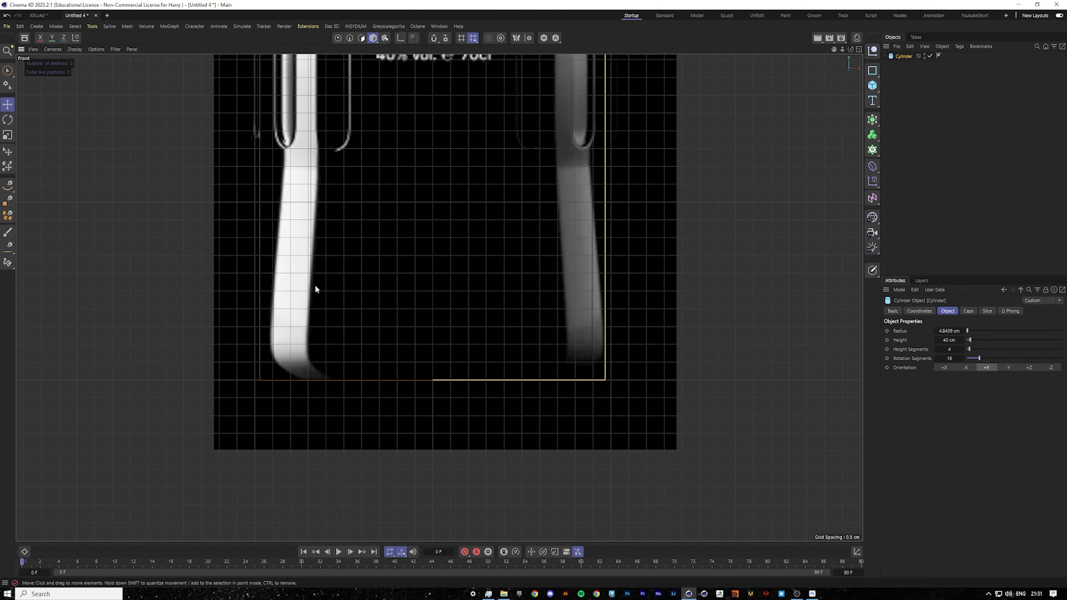
pyautogui.scroll(-8, 315, 289)
pyautogui.scroll(5, 407, 232)
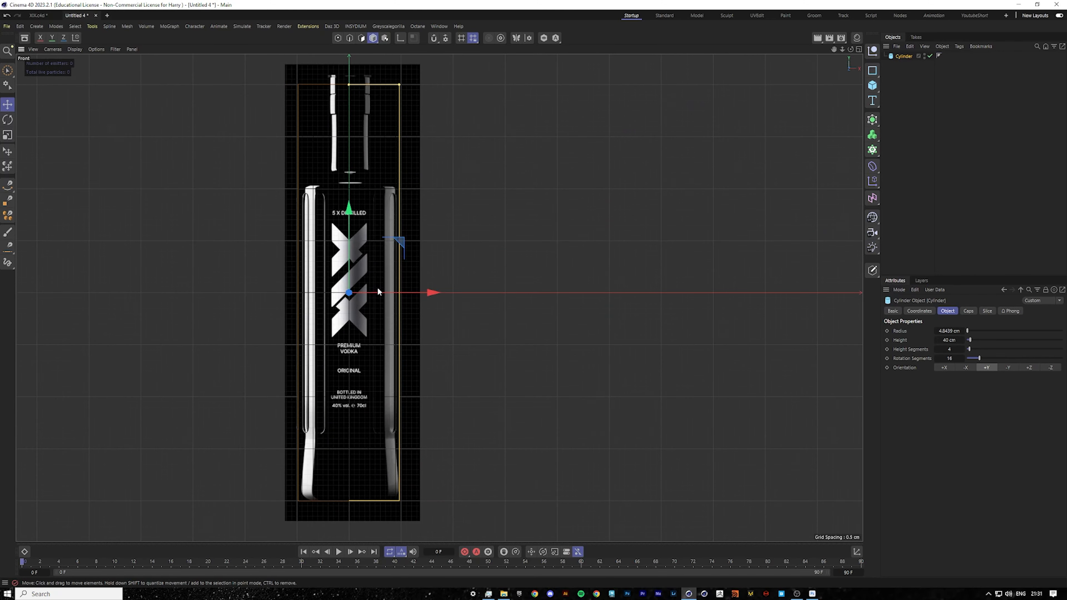
# Drag the cylinder's height handle up to about 40.85 cm to reach the top of the bottle's neck.
pyautogui.moveTo(348, 84); pyautogui.dragTo(349, 81)
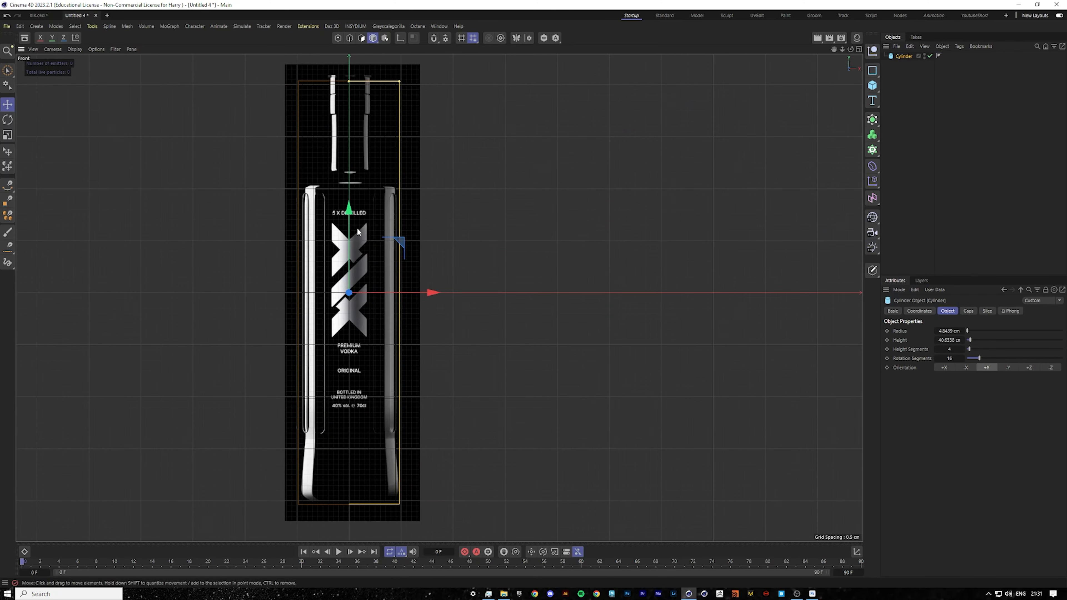
pyautogui.moveTo(350, 206); pyautogui.dragTo(350, 203)
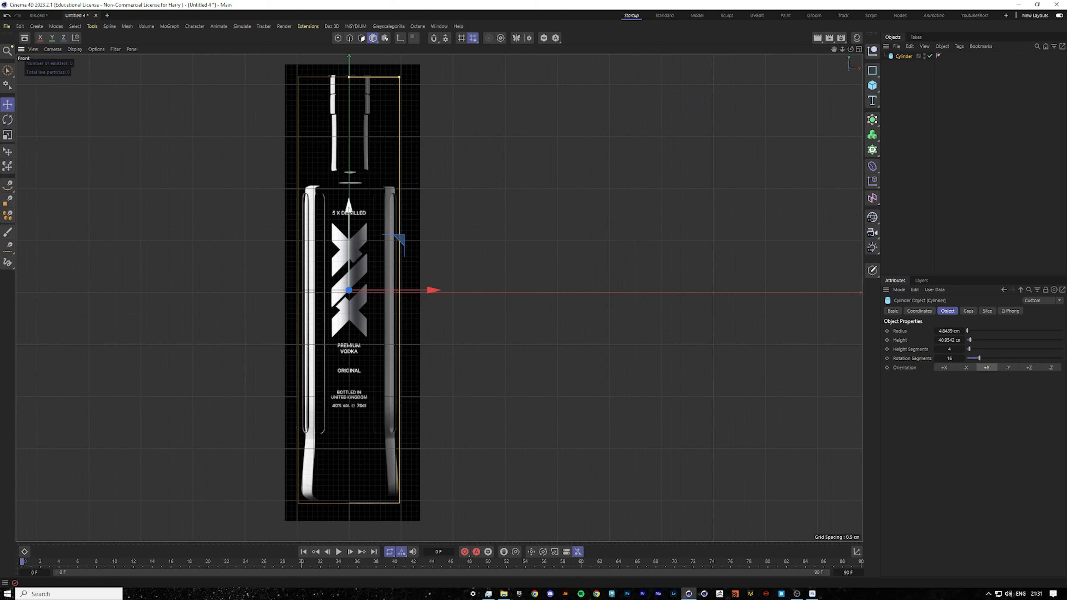
pyautogui.moveTo(348, 207); pyautogui.dragTo(349, 205)
pyautogui.scroll(-2, 810, 402)
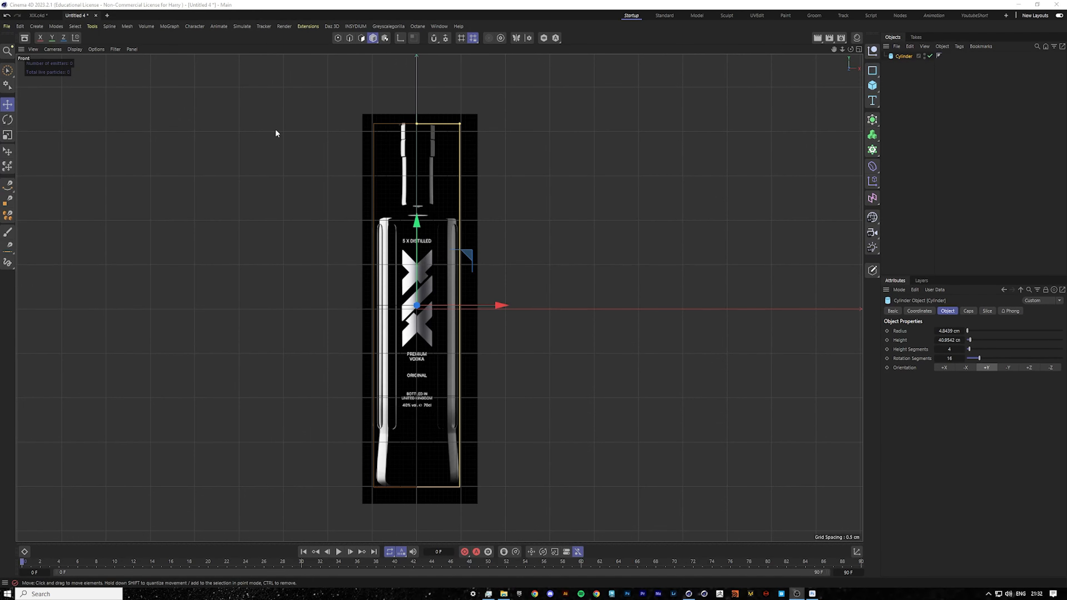
pyautogui.scroll(5, 456, 212)
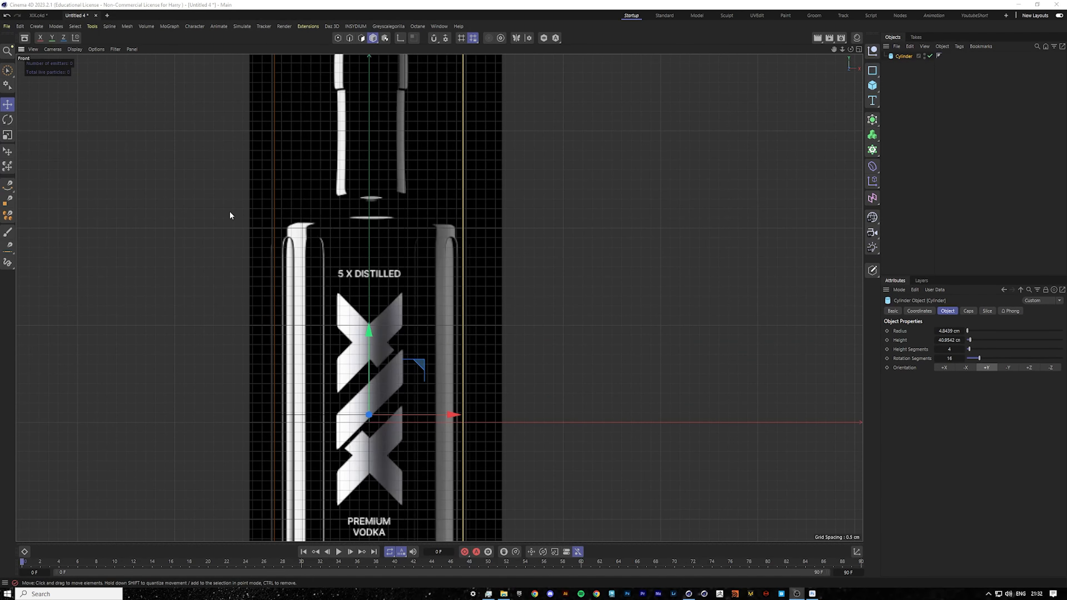
pyautogui.scroll(-3, 378, 220)
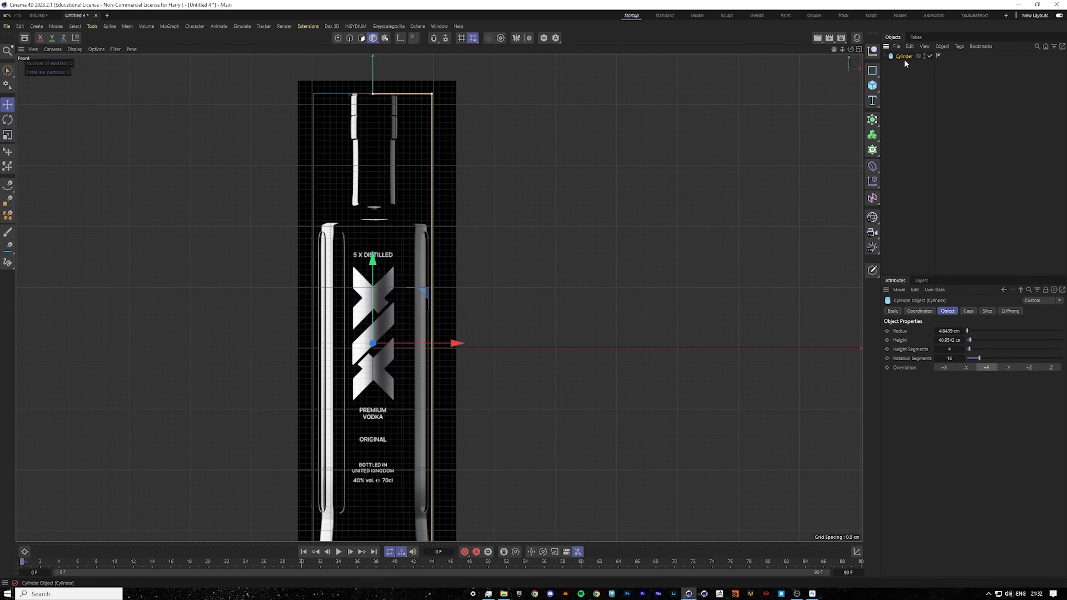
# Store a hidden backup copy of the cylinder inside a null object named Archive.
pyautogui.keyDown('ctrl'); pyautogui.moveTo(904, 61); pyautogui.dragTo(901, 65); pyautogui.keyUp('ctrl')
pyautogui.hotkey('alt', 'g')
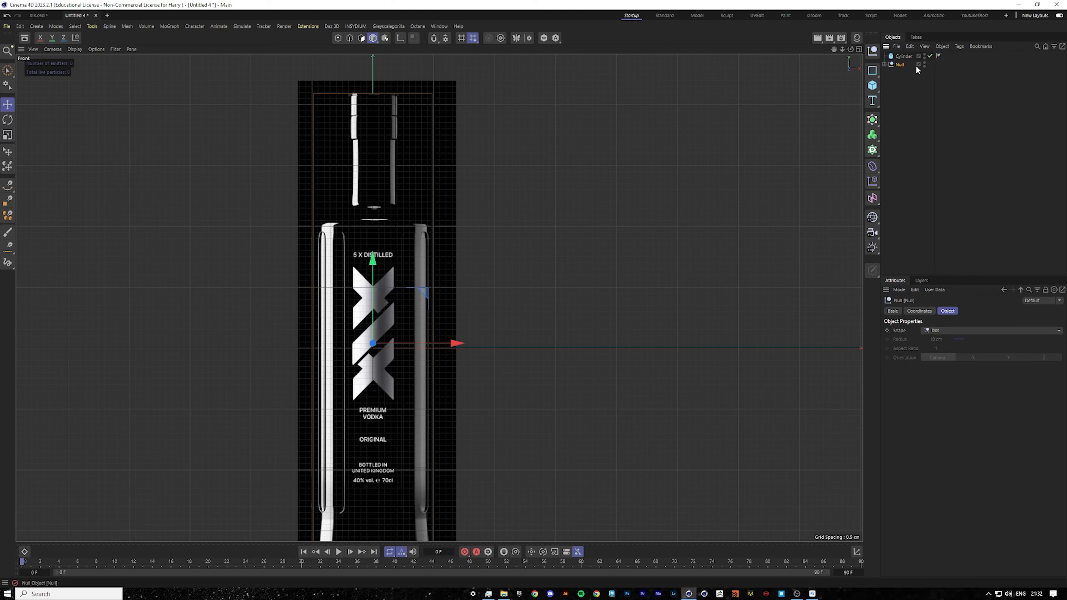
pyautogui.doubleClick(901, 65)
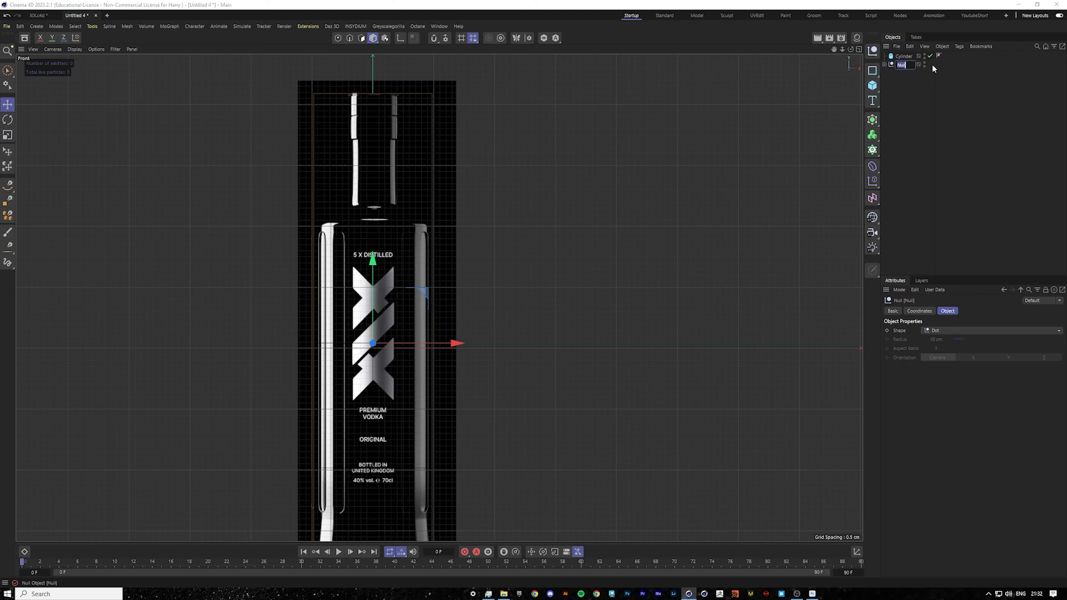
pyautogui.write('Archive')
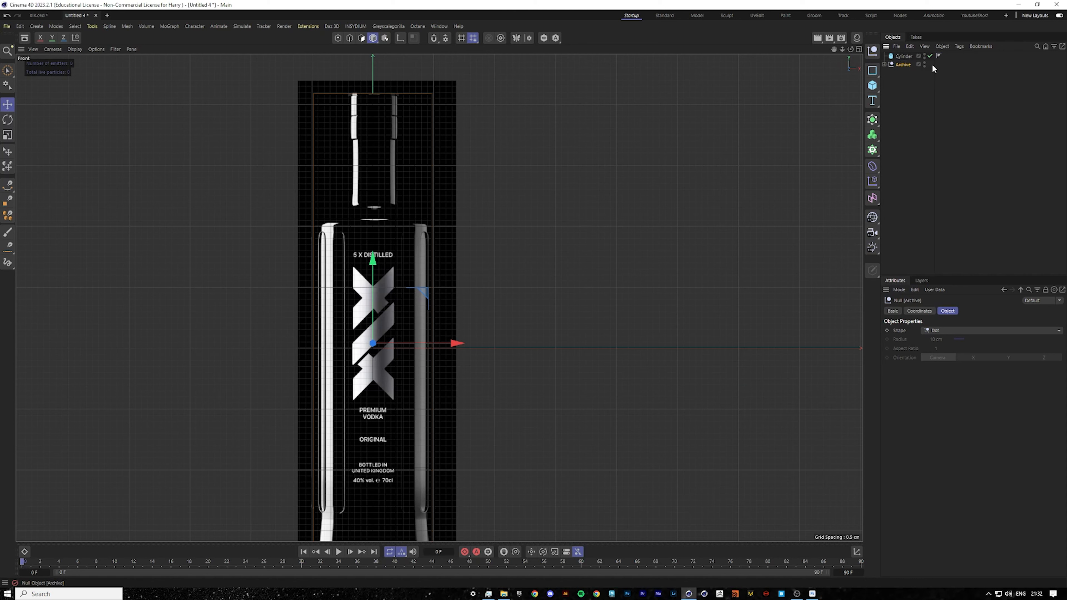
pyautogui.press('Return')
pyautogui.click(922, 85)
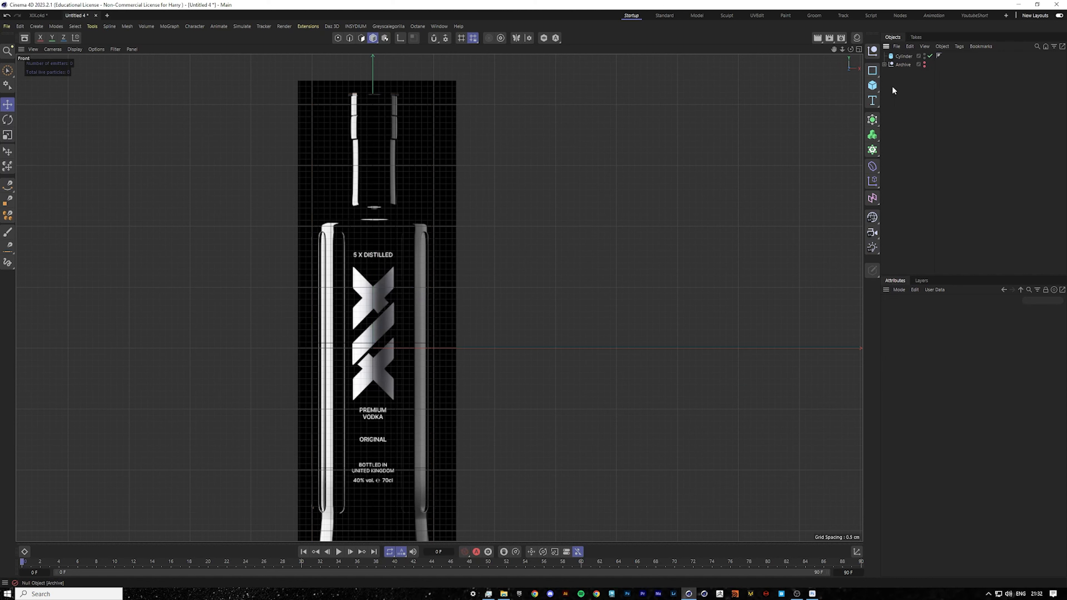
# Convert the cylinder to an editable polygon object, then undo the conversion.
pyautogui.click(903, 56)
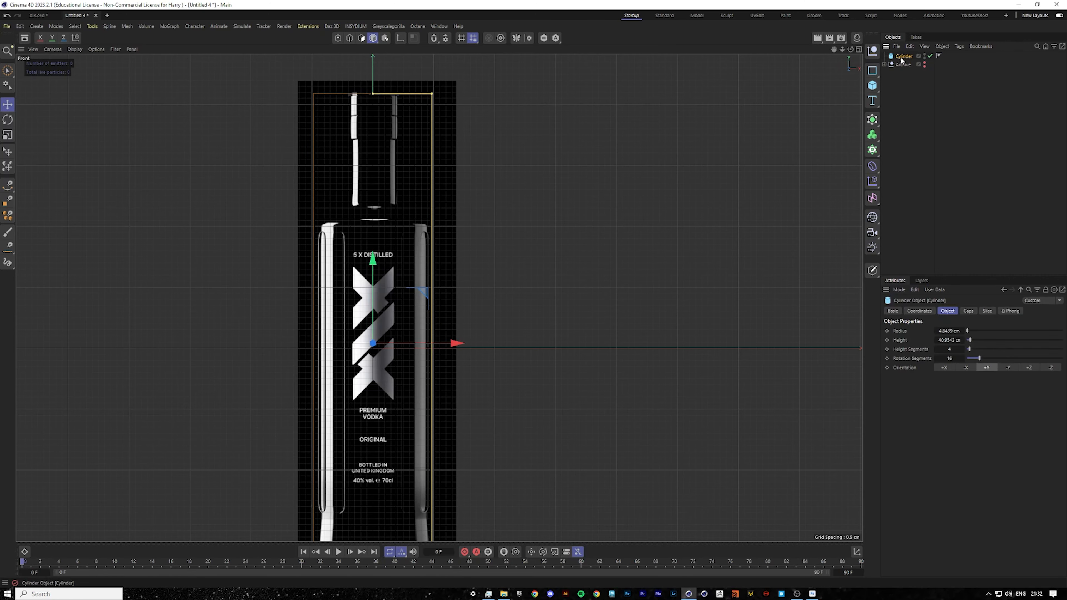
pyautogui.moveTo(830, 50); pyautogui.dragTo(823, 105)
pyautogui.press('c')
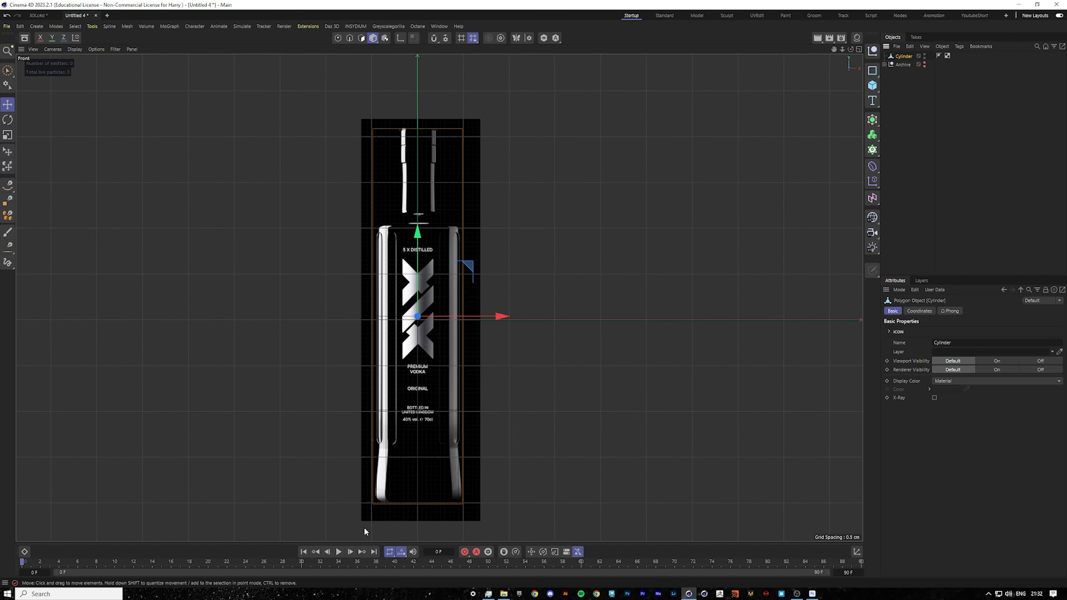
pyautogui.scroll(5, 396, 511)
pyautogui.click(349, 38)
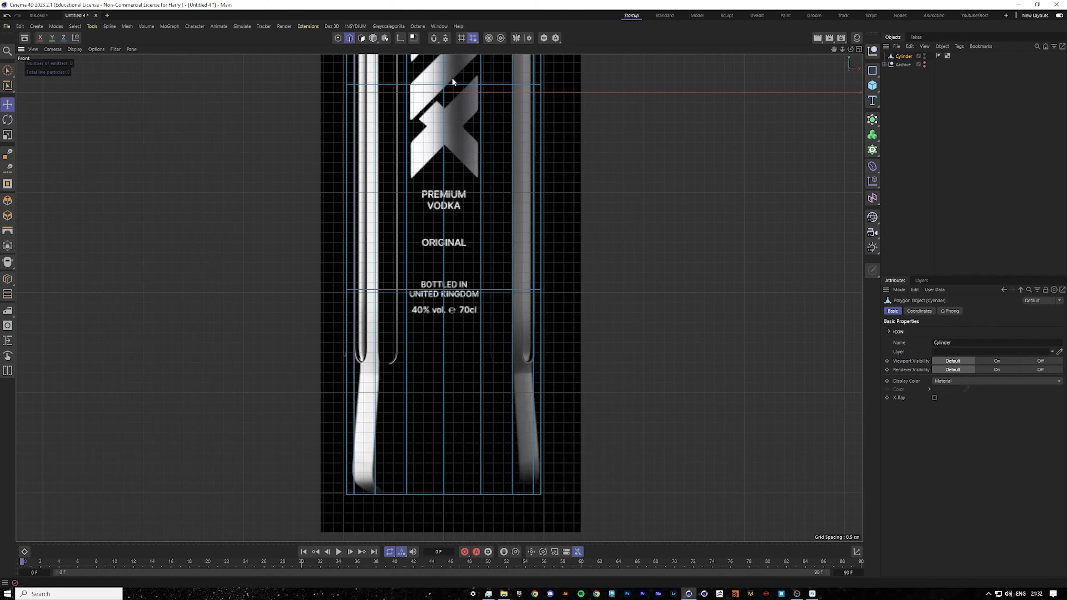
pyautogui.scroll(-2, 553, 200)
pyautogui.hotkey('ctrl', 'z')
pyautogui.hotkey('ctrl', 'shift', 'z')
pyautogui.hotkey('ctrl', 'shift', 'z')
pyautogui.hotkey('ctrl', 'shift', 'z')
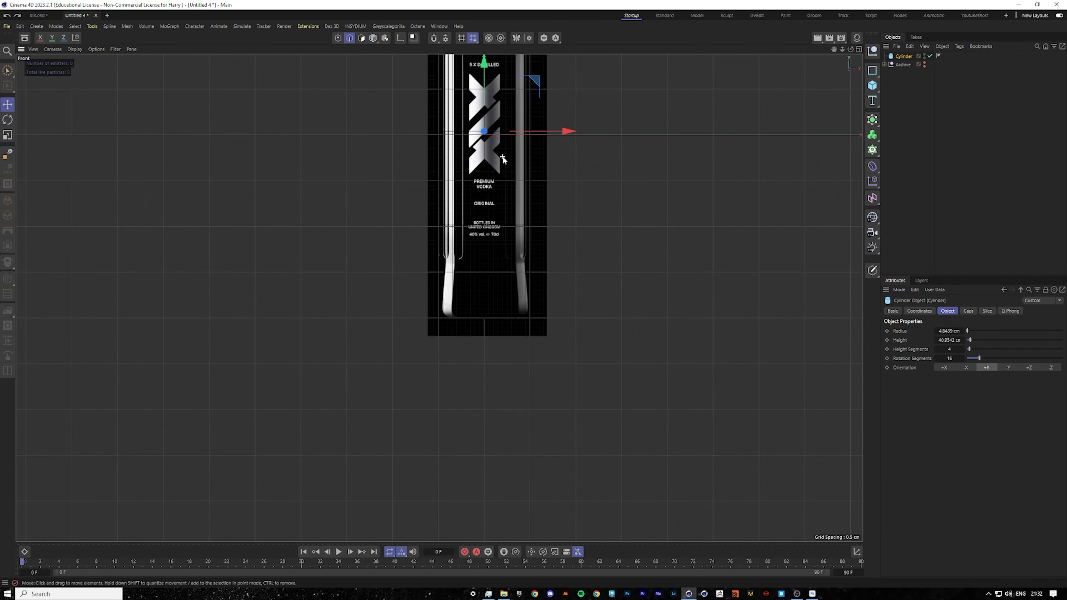
# Convert the selected cylinder to an editable polygon object.
pyautogui.click(959, 349)
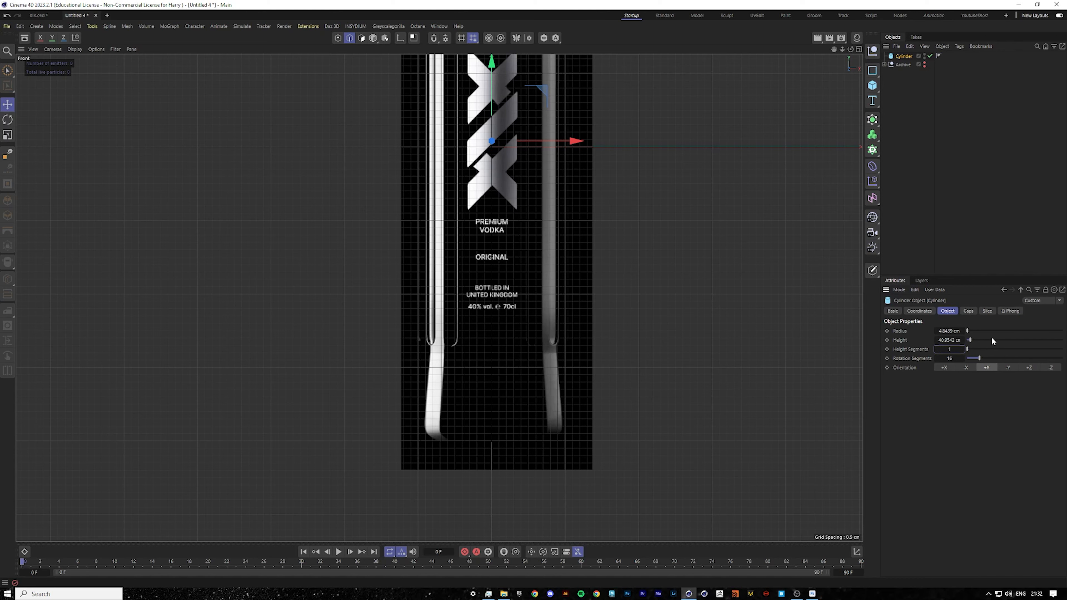
pyautogui.moveTo(834, 49); pyautogui.dragTo(784, 124)
pyautogui.scroll(-3, 607, 237)
pyautogui.click(905, 57)
pyautogui.press('c')
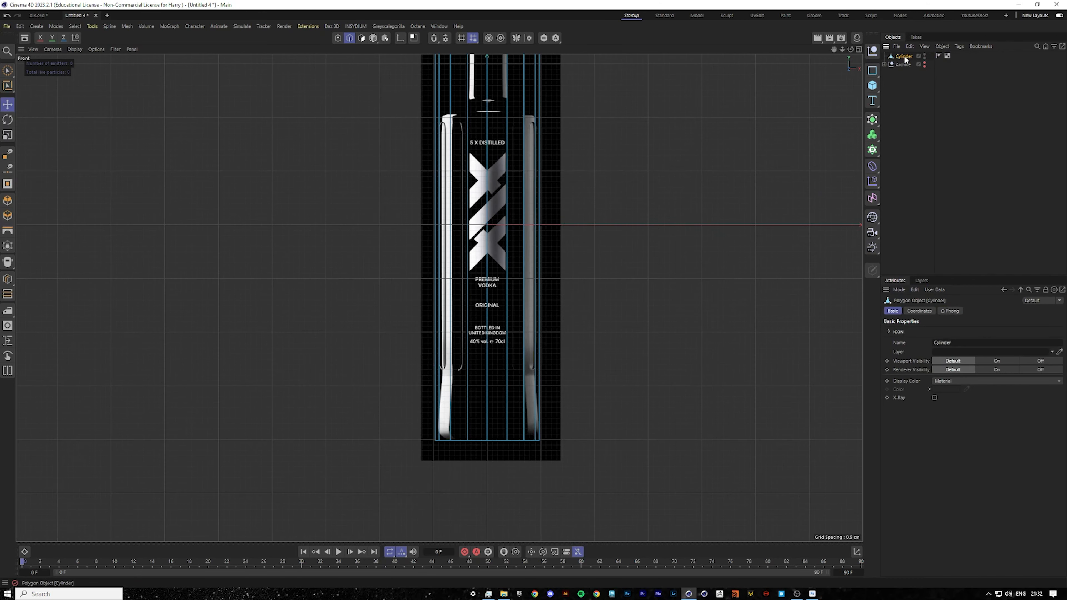
pyautogui.moveTo(833, 49); pyautogui.dragTo(789, 101)
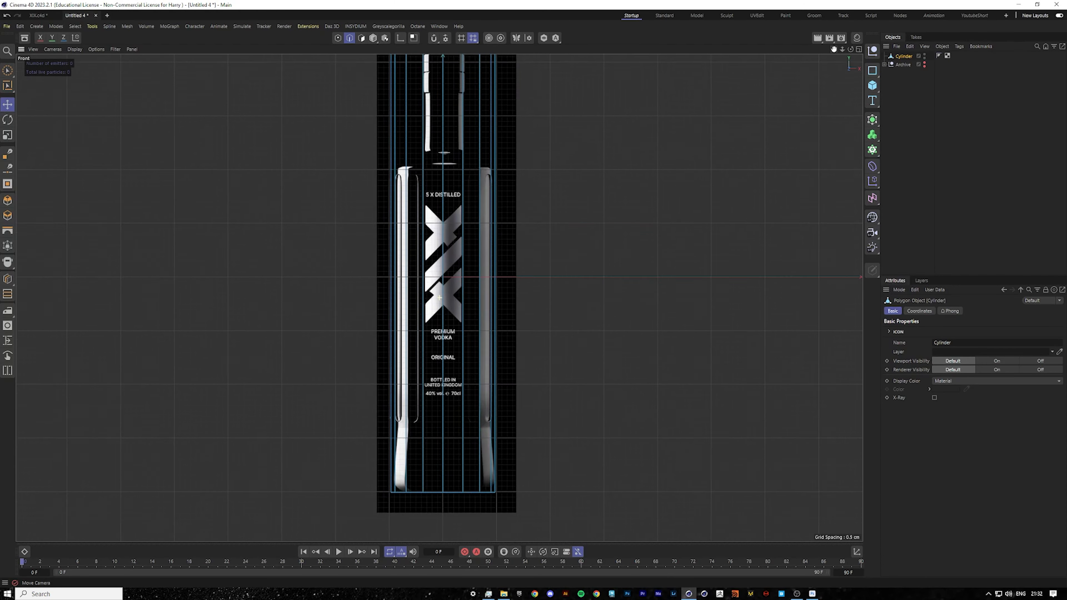
# In point mode, rectangle-select the cylinder's top points and move them down to the bottle's shoulder.
pyautogui.keyDown('alt'); pyautogui.moveTo(439, 298); pyautogui.dragTo(431, 254, button='middle'); pyautogui.keyUp('alt')
pyautogui.scroll(5, 464, 406)
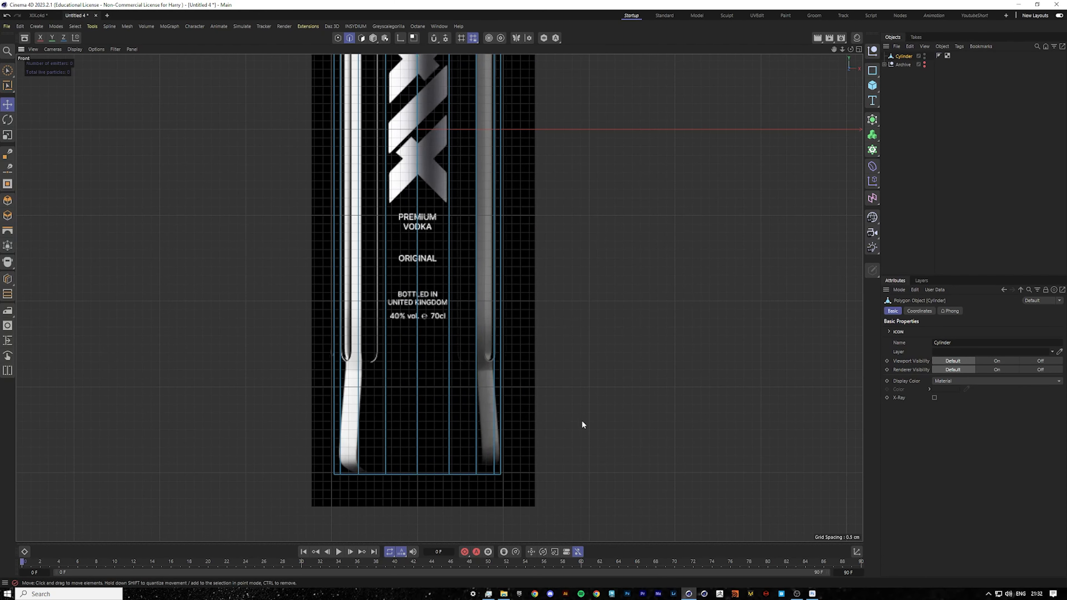
pyautogui.scroll(-4, 559, 354)
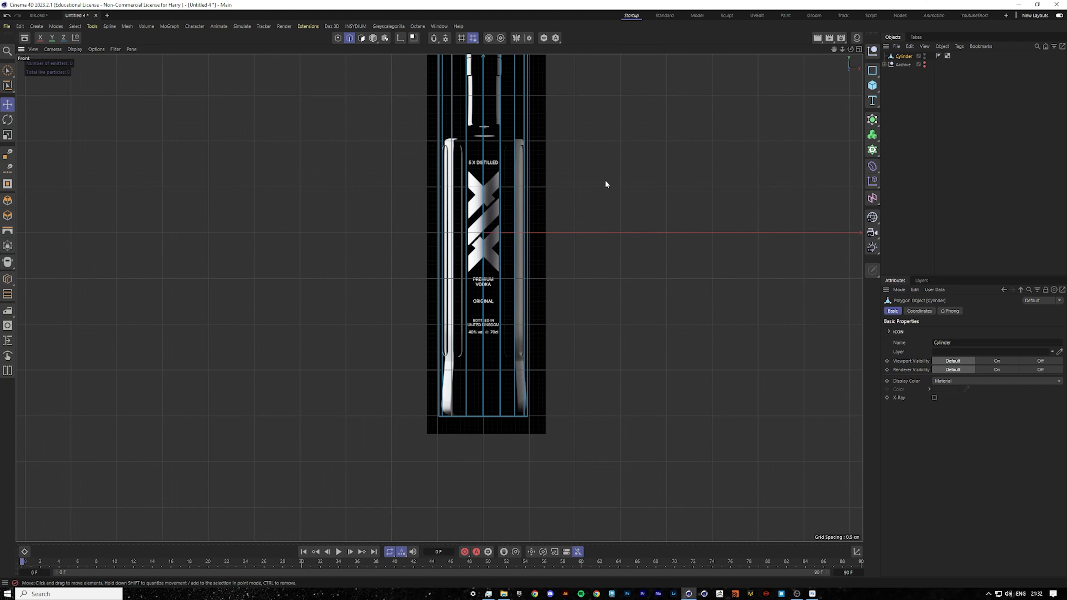
pyautogui.scroll(2, 592, 119)
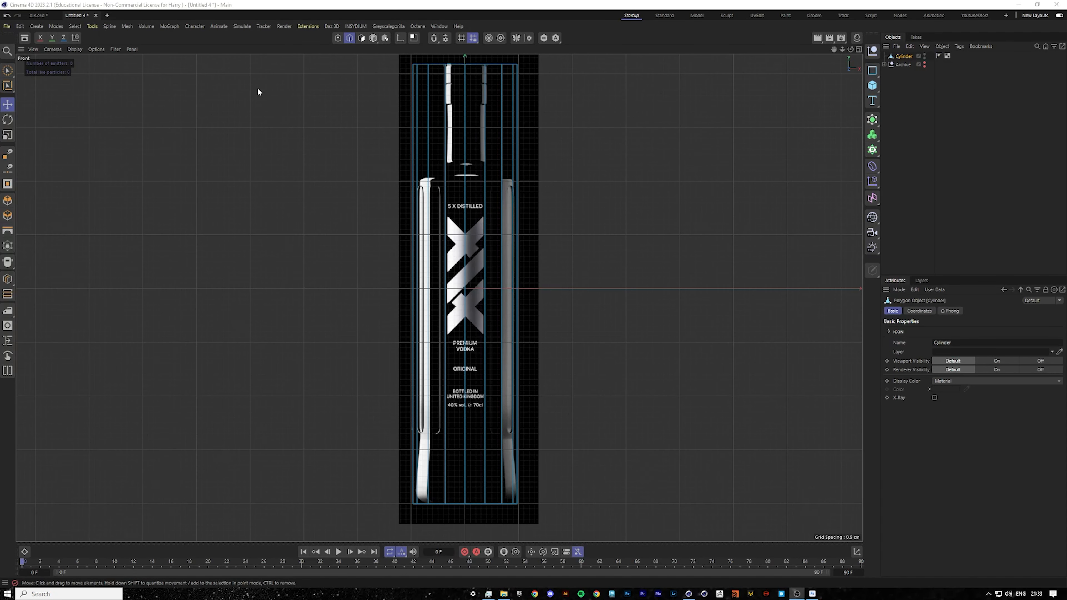
pyautogui.click(341, 38)
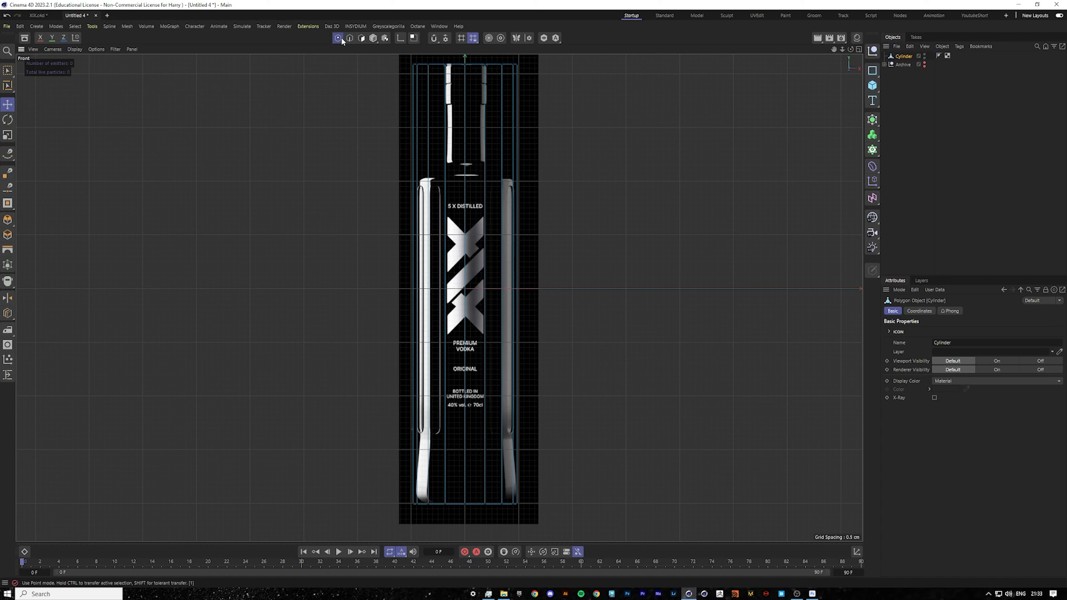
pyautogui.click(8, 72)
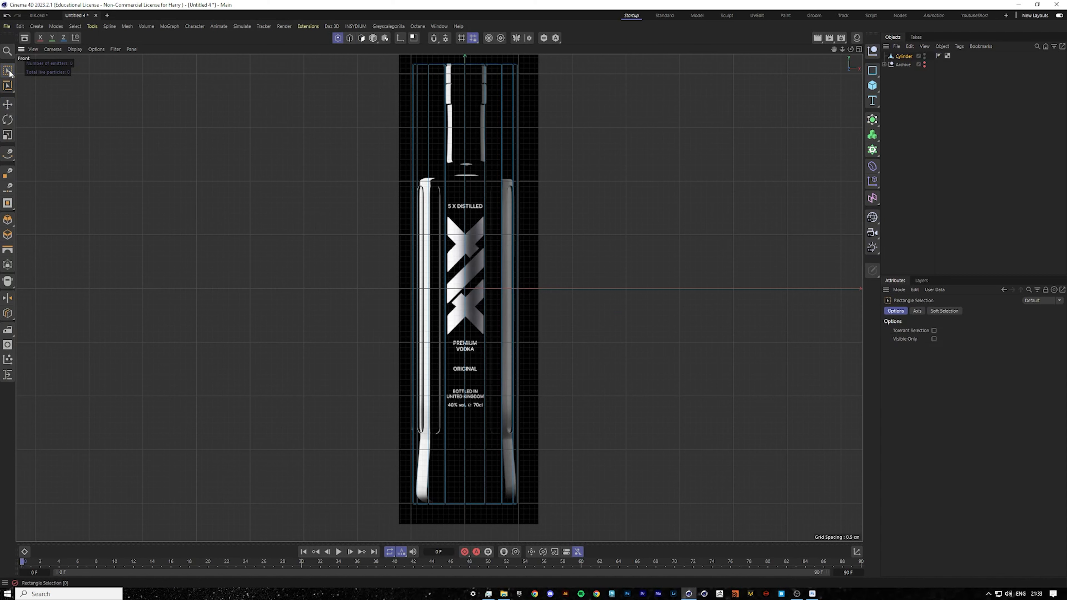
pyautogui.click(8, 72)
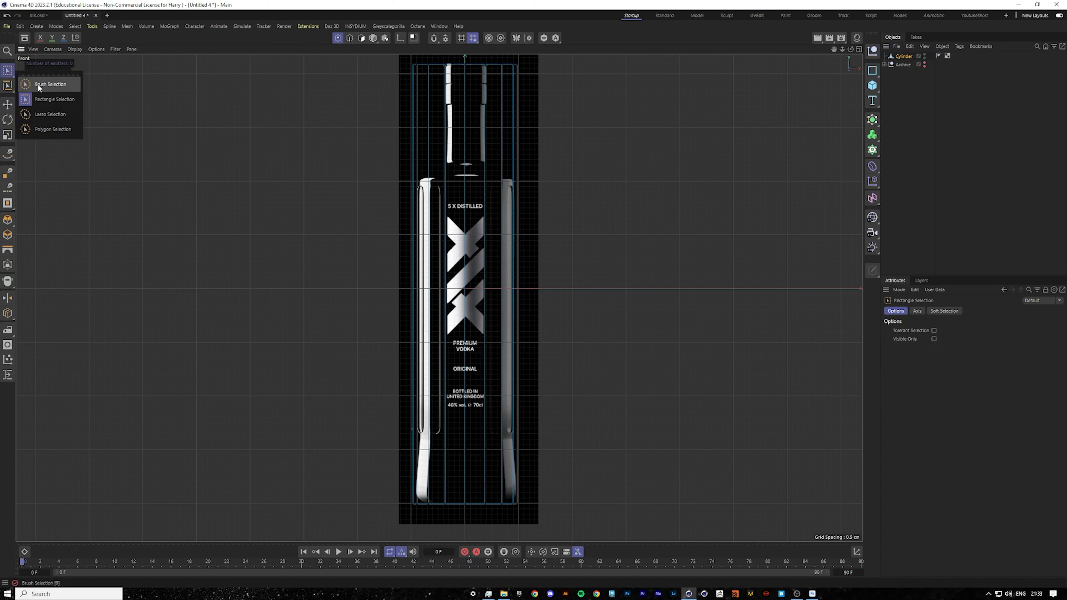
pyautogui.click(45, 105)
pyautogui.scroll(-3, 449, 168)
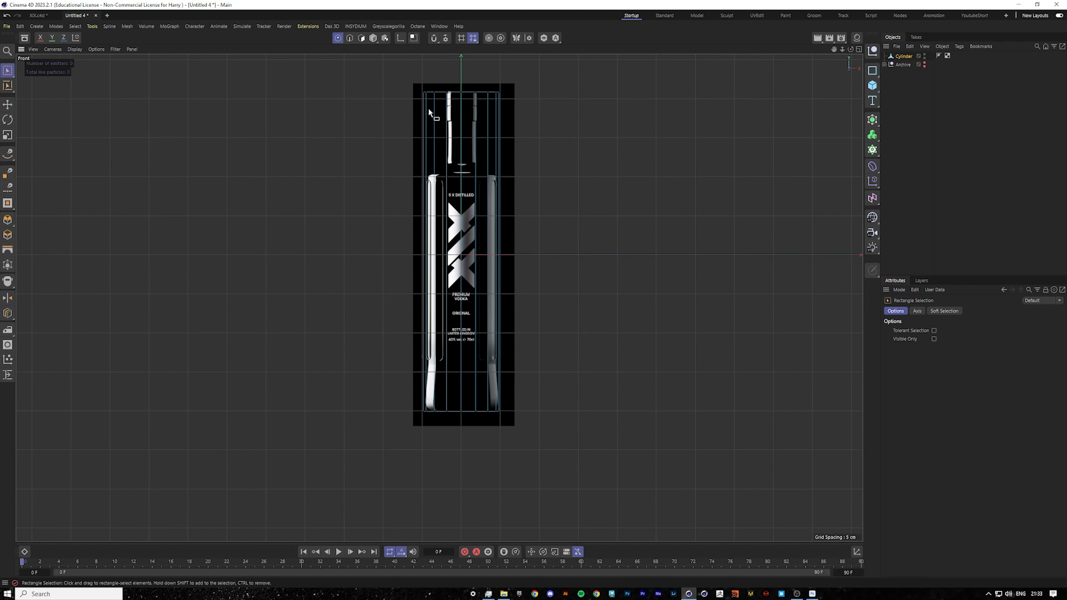
pyautogui.scroll(2, 490, 90)
pyautogui.scroll(1, 428, 88)
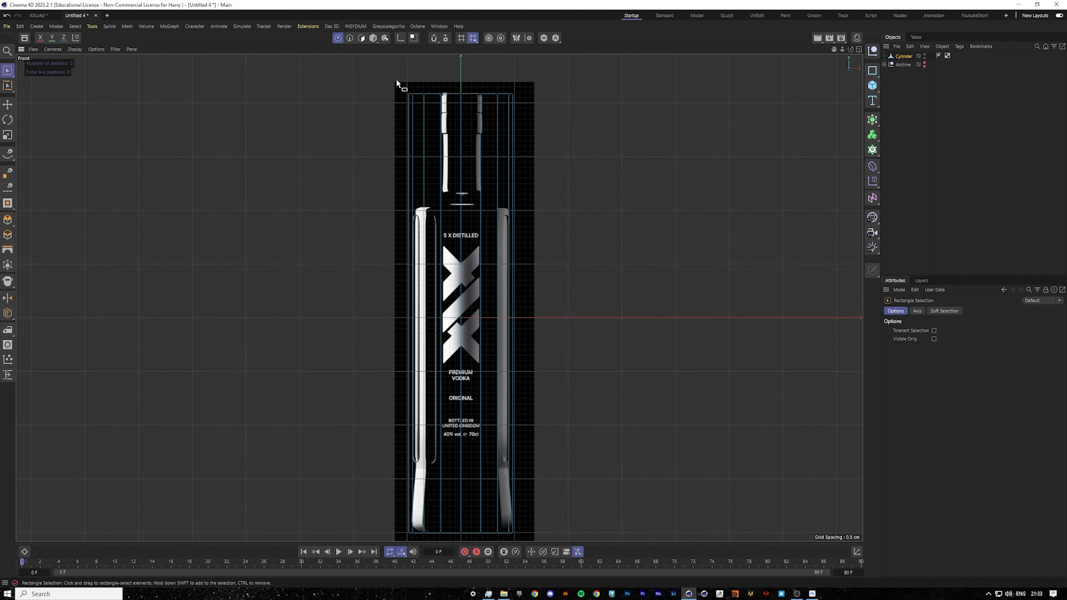
pyautogui.moveTo(378, 78); pyautogui.dragTo(634, 130)
pyautogui.moveTo(469, 68); pyautogui.dragTo(473, 182)
pyautogui.scroll(4, 458, 192)
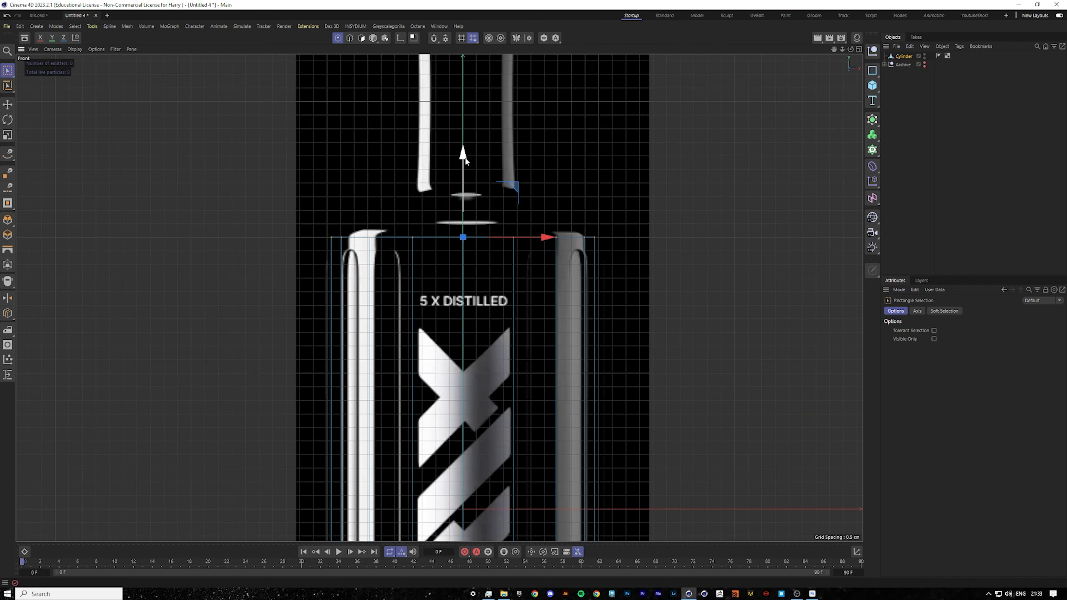
pyautogui.scroll(2, 441, 216)
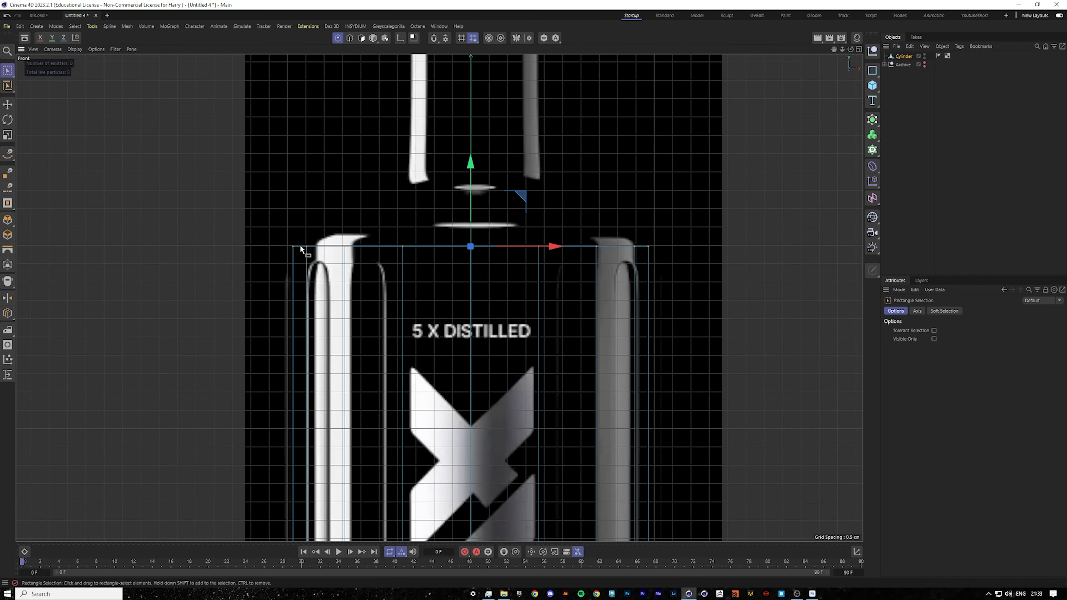
# Add a horizontal loop cut across the cylinder near the bottom of the bottle, above its base.
pyautogui.scroll(-8, 303, 249)
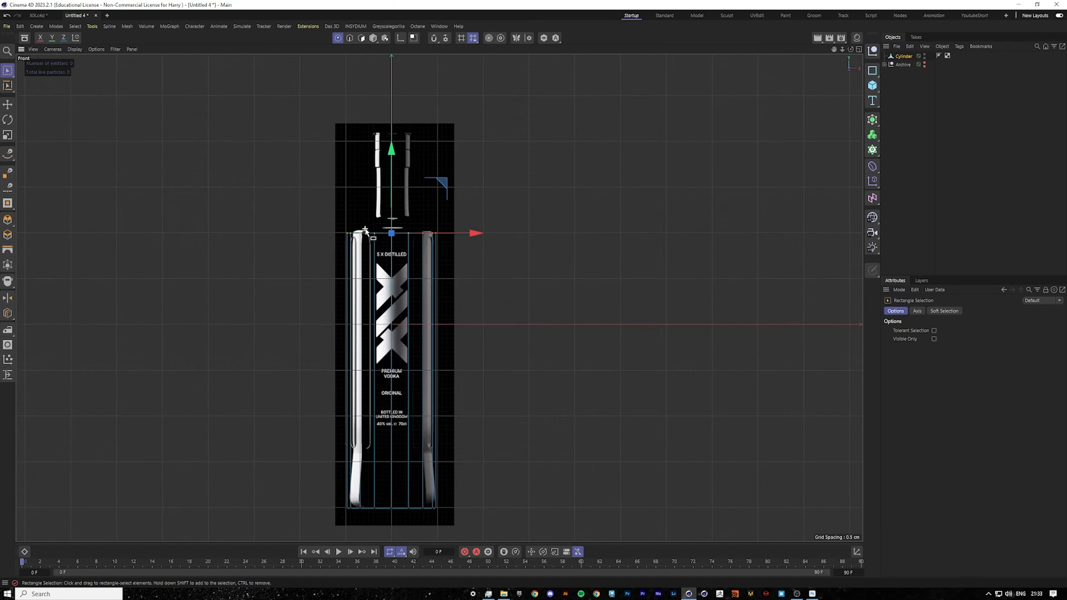
pyautogui.scroll(6, 384, 338)
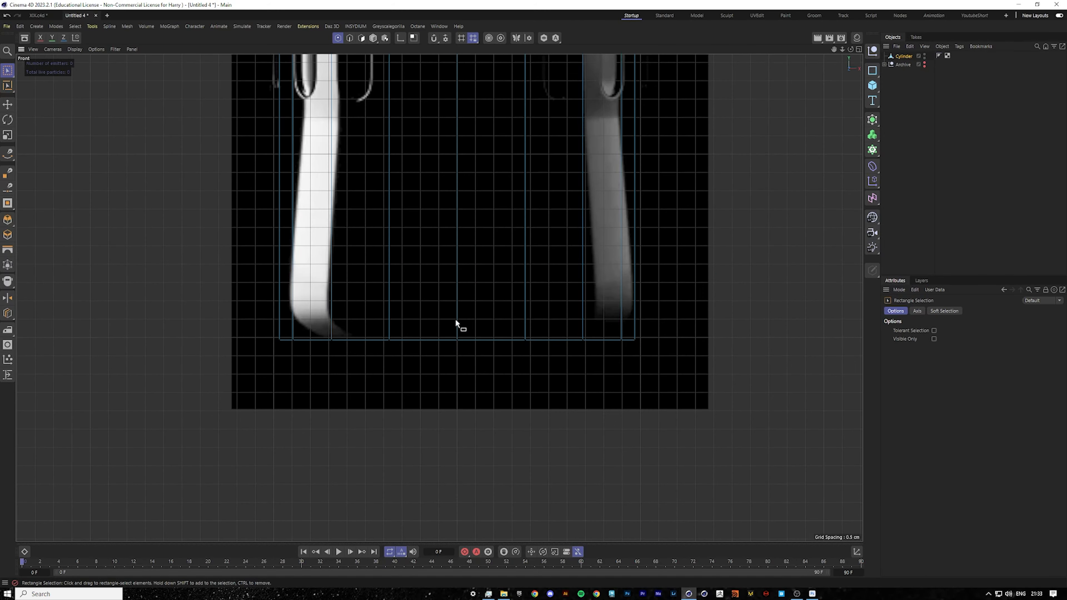
pyautogui.scroll(-4, 516, 322)
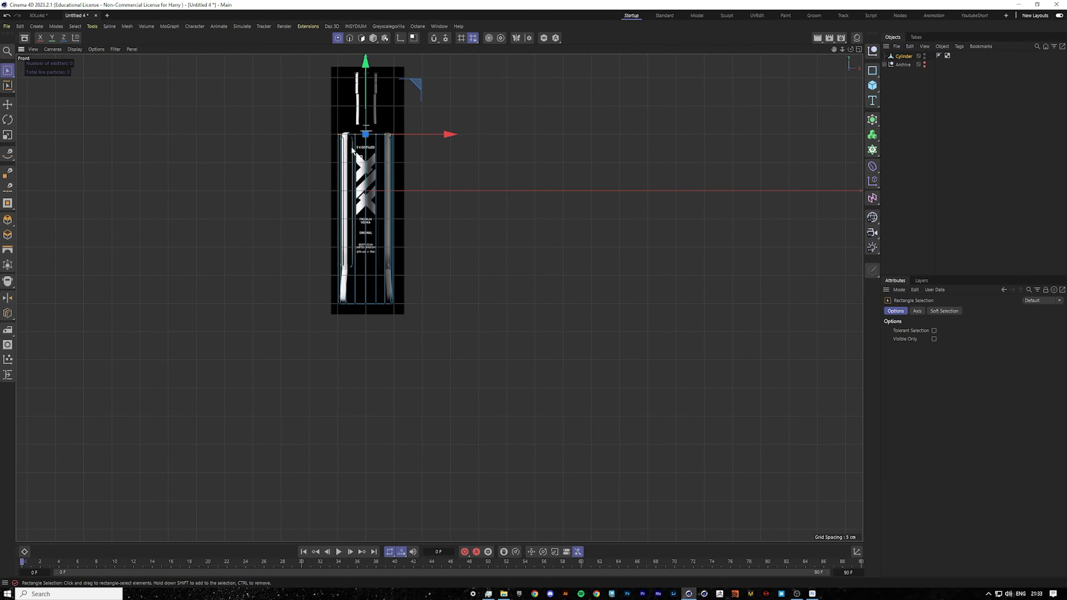
pyautogui.scroll(2, 367, 89)
pyautogui.scroll(-4, 387, 309)
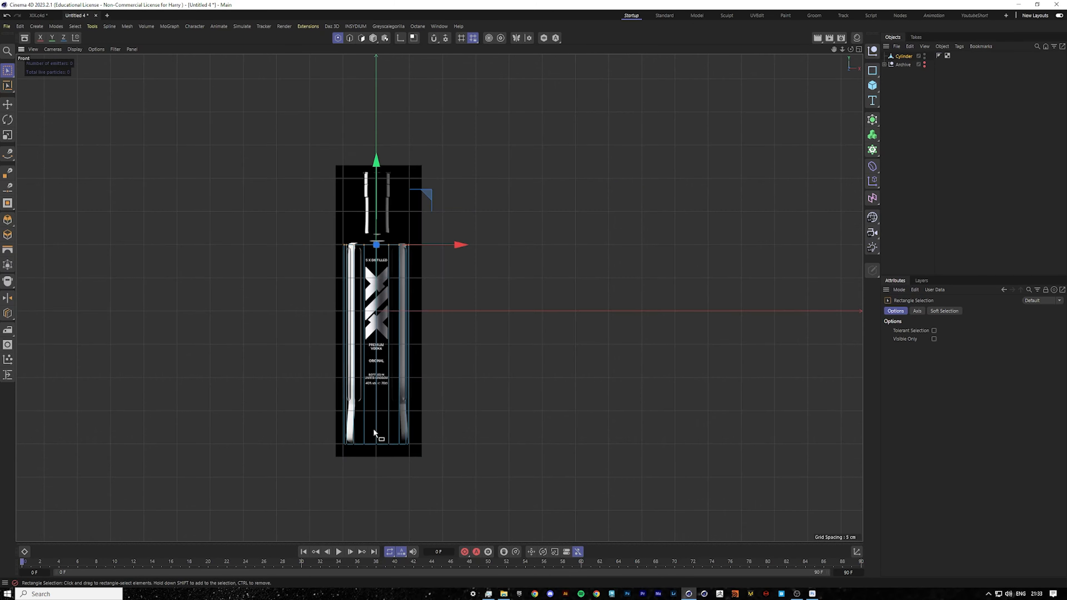
pyautogui.scroll(3, 369, 430)
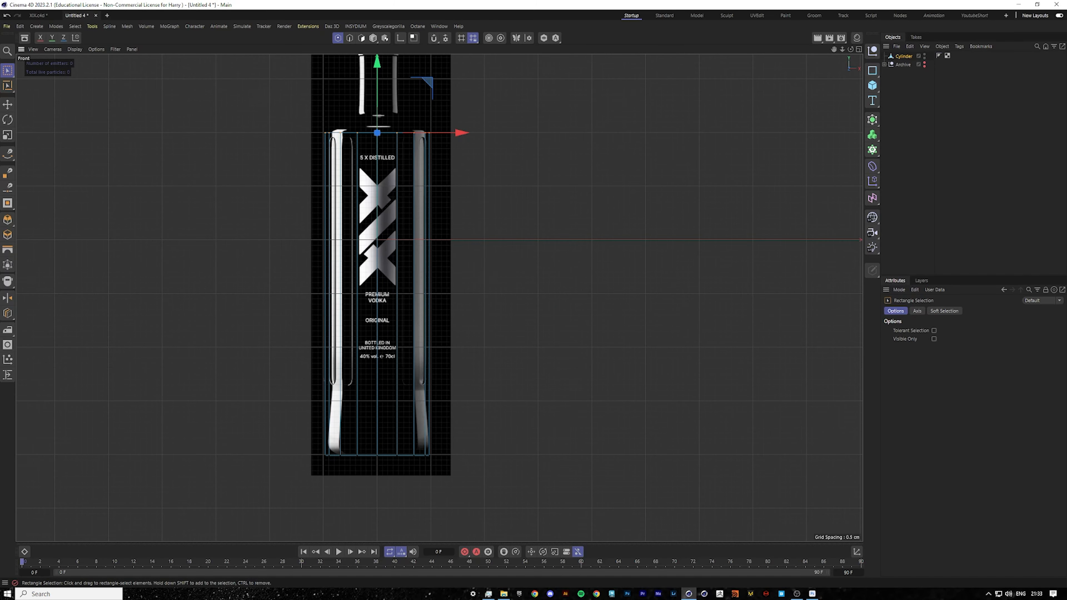
pyautogui.scroll(2, 531, 393)
pyautogui.scroll(1, 352, 412)
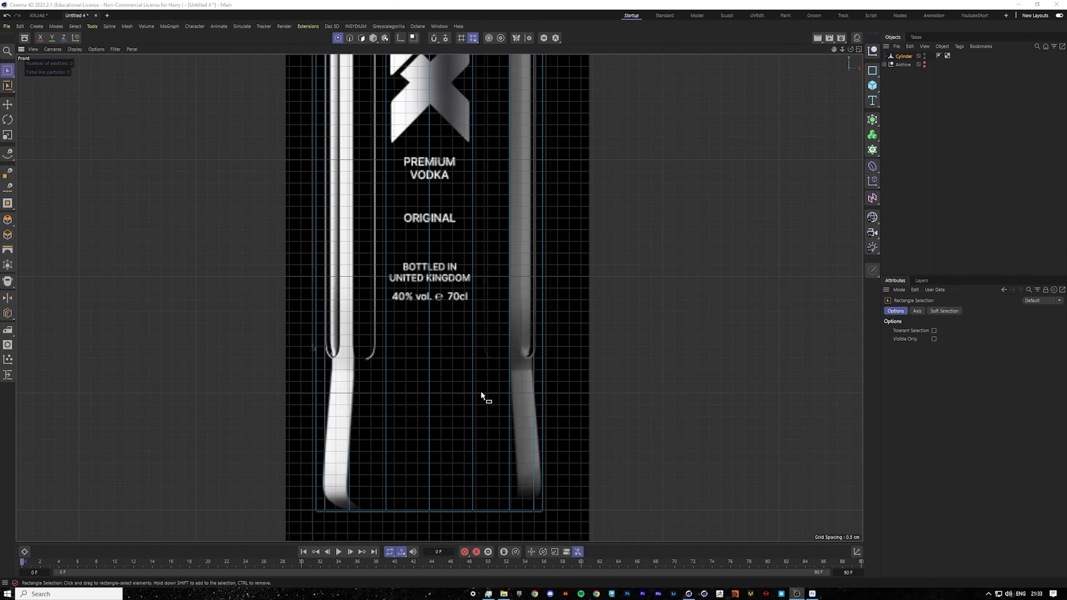
pyautogui.rightClick(546, 380)
pyautogui.click(599, 472)
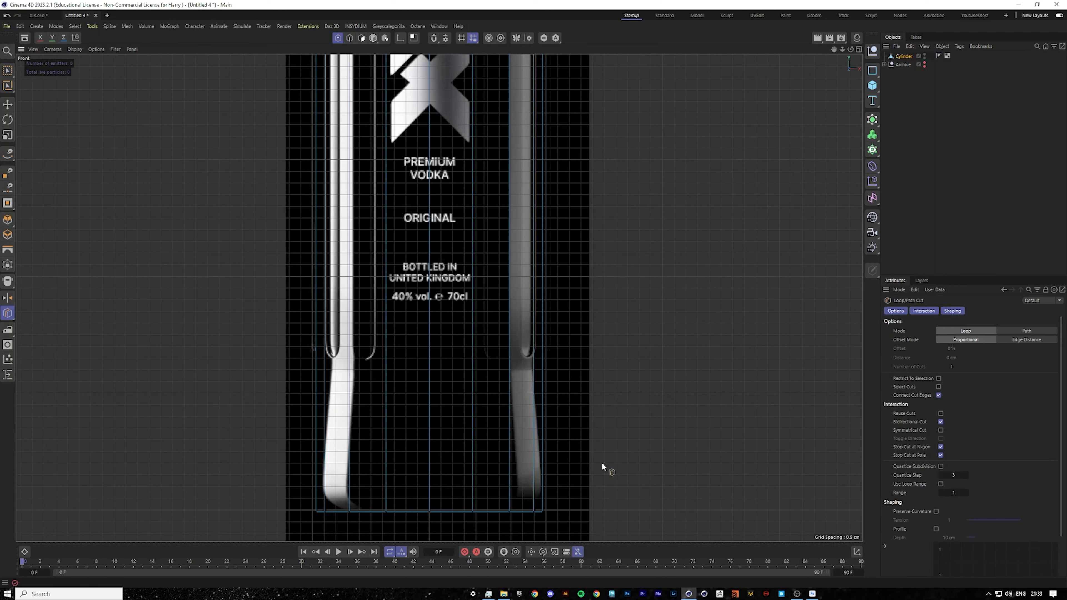
pyautogui.click(544, 370)
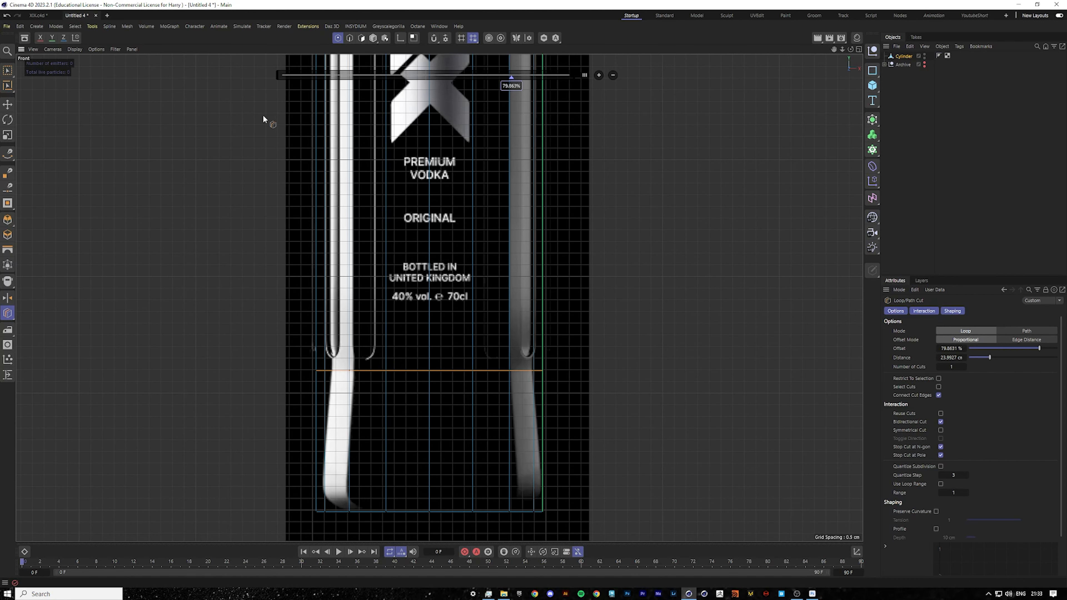
# Rectangle-select the lower points and scale them horizontally with Y-axis scaling disabled to narrow the base.
pyautogui.click(9, 70)
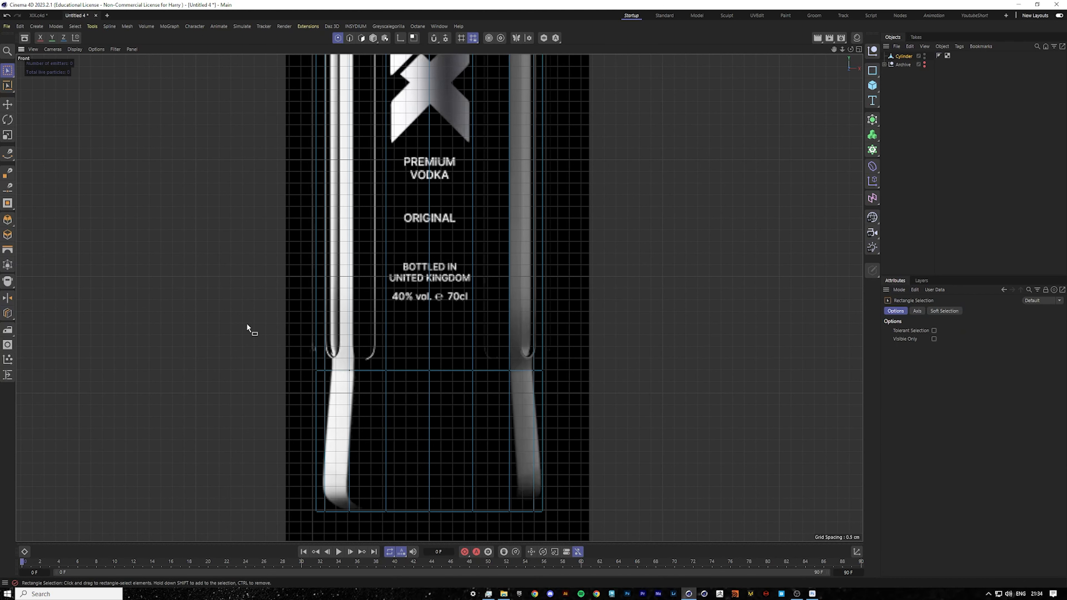
pyautogui.moveTo(230, 318); pyautogui.dragTo(612, 395)
pyautogui.scroll(-8, 379, 202)
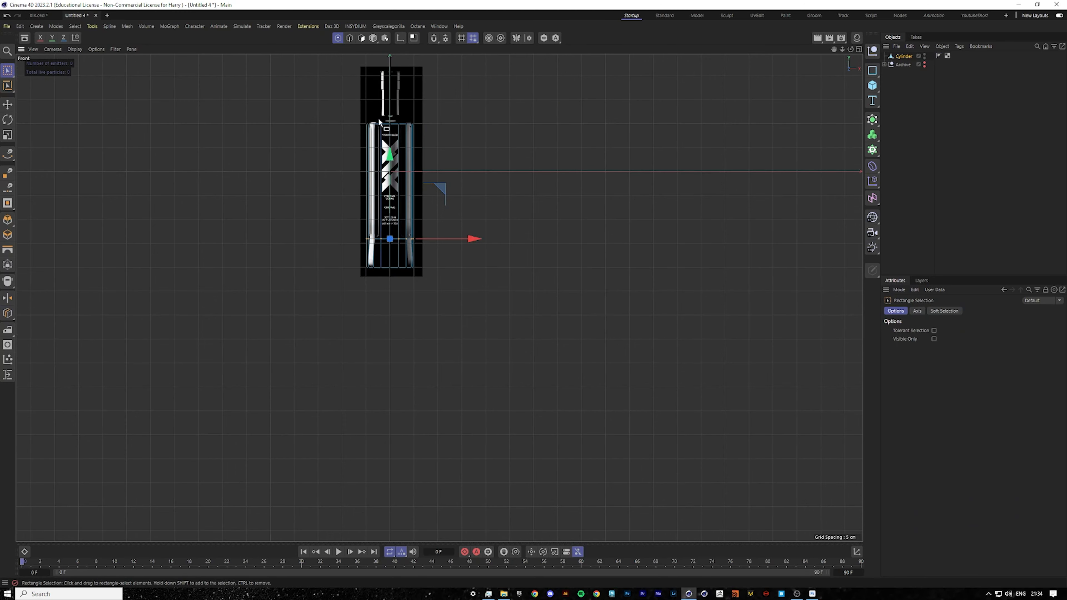
pyautogui.moveTo(339, 103); pyautogui.dragTo(465, 229)
pyautogui.scroll(8, 378, 221)
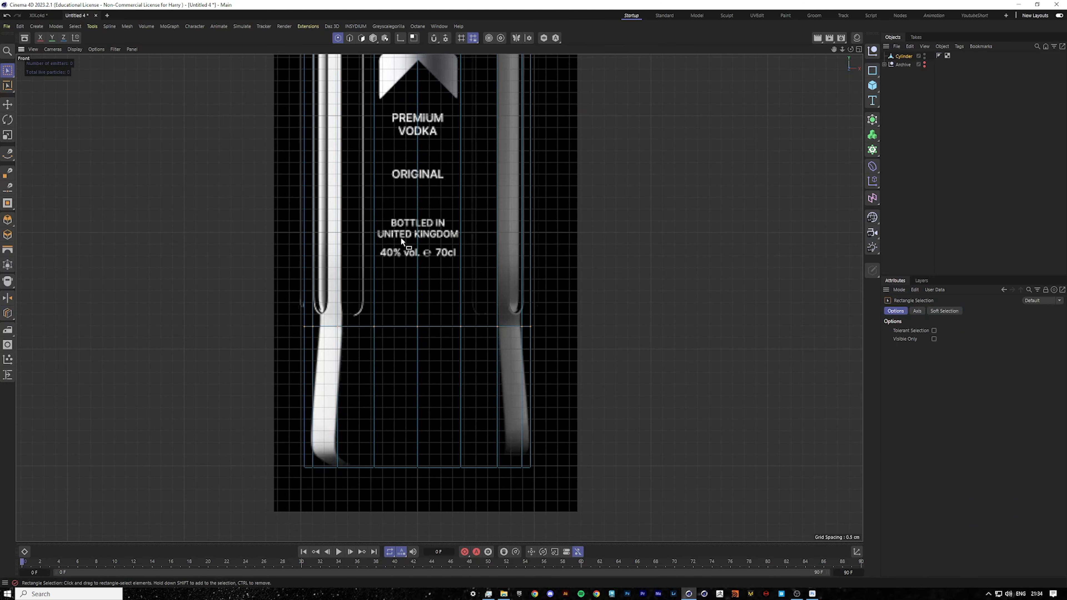
pyautogui.click(7, 135)
pyautogui.scroll(-6, 310, 153)
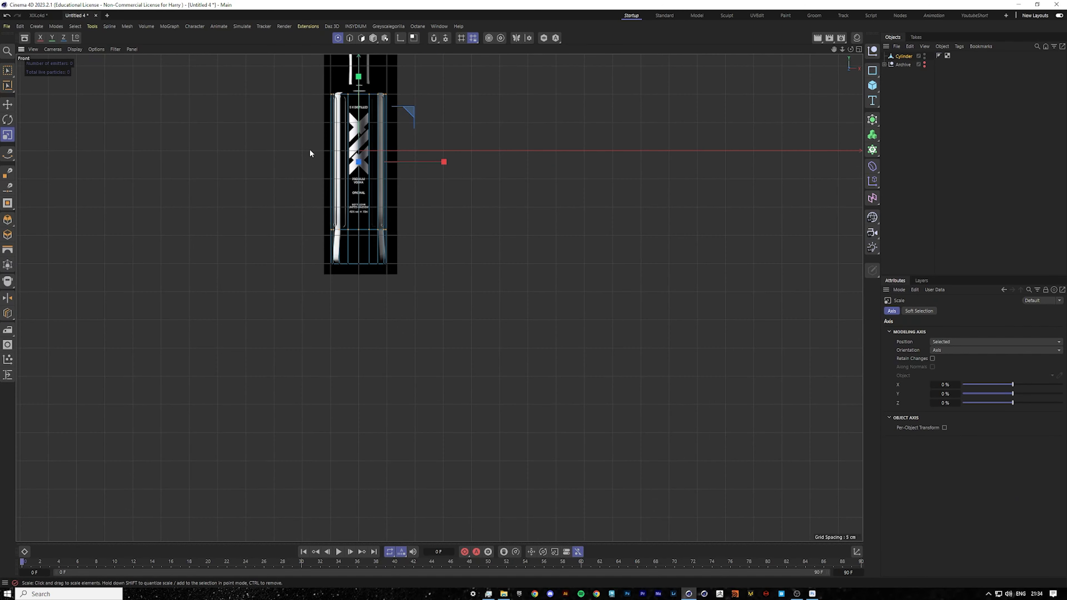
pyautogui.click(50, 40)
pyautogui.scroll(-4, 401, 134)
pyautogui.scroll(5, 402, 135)
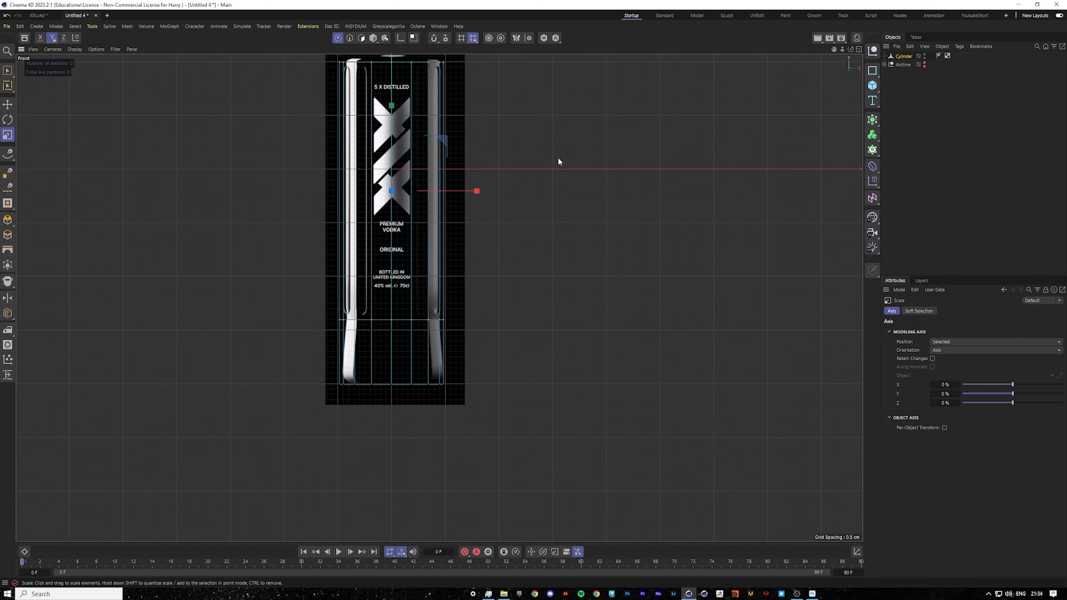
pyautogui.moveTo(558, 159); pyautogui.dragTo(521, 157)
pyautogui.scroll(6, 400, 217)
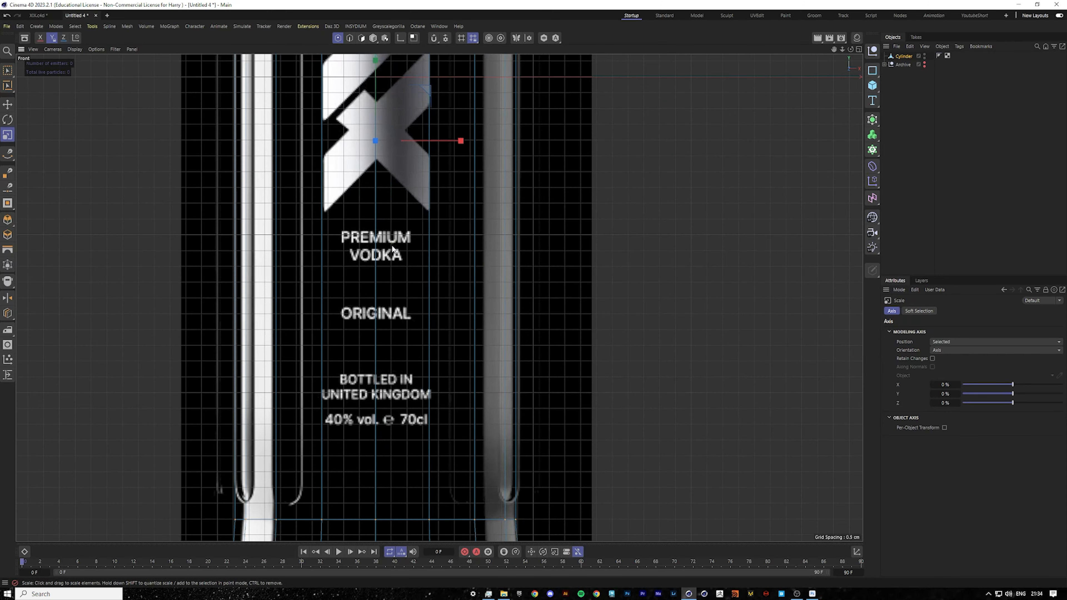
pyautogui.scroll(-3, 392, 248)
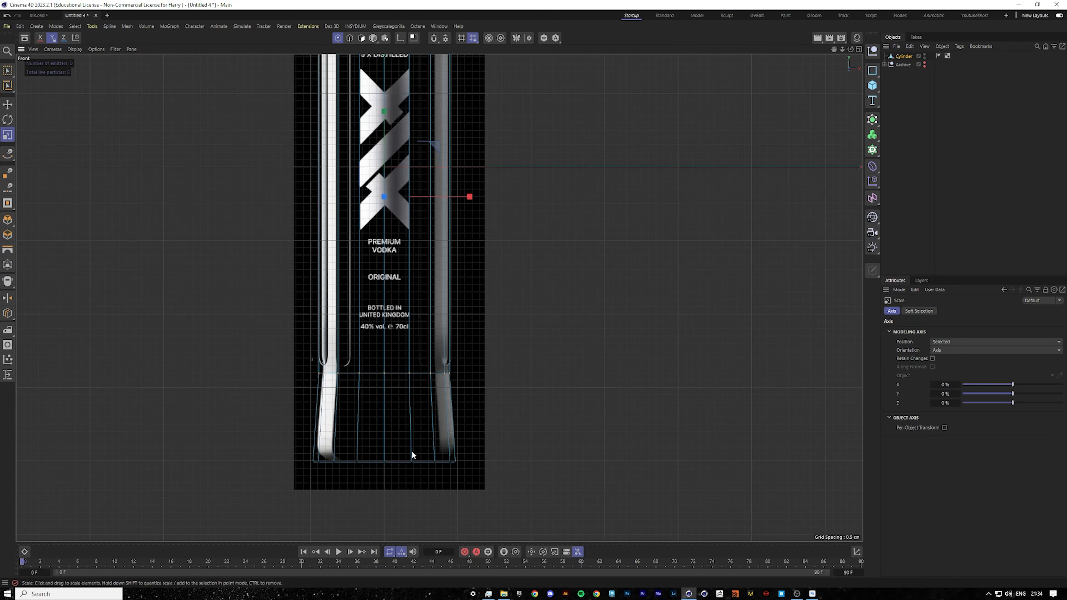
# Rectangle-select the bottom rim points and try scaling them.
pyautogui.scroll(2, 411, 451)
pyautogui.click(8, 70)
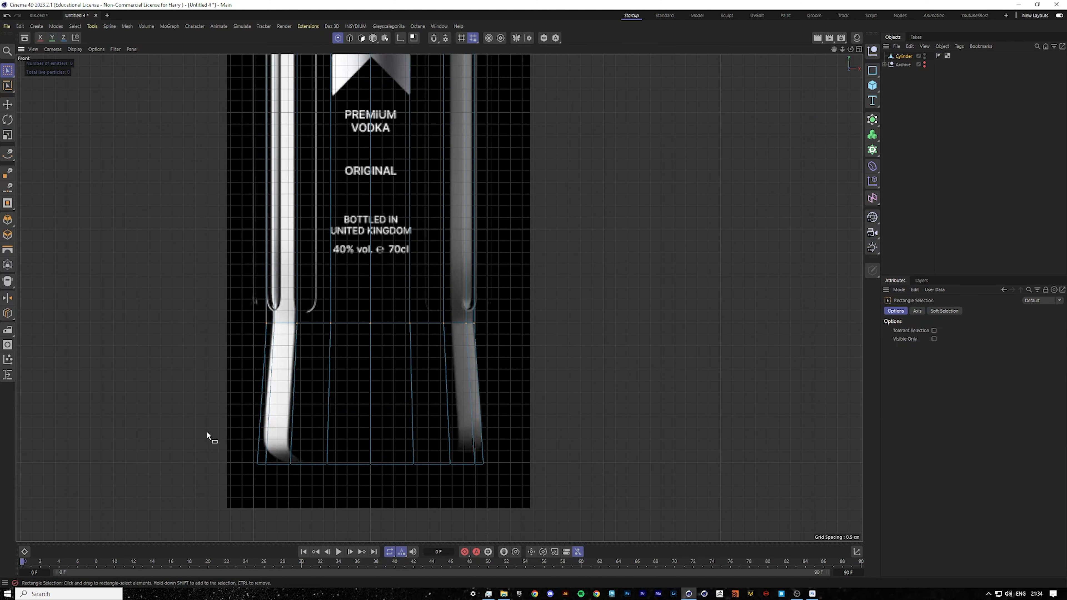
pyautogui.moveTo(209, 436); pyautogui.dragTo(601, 482)
pyautogui.click(7, 135)
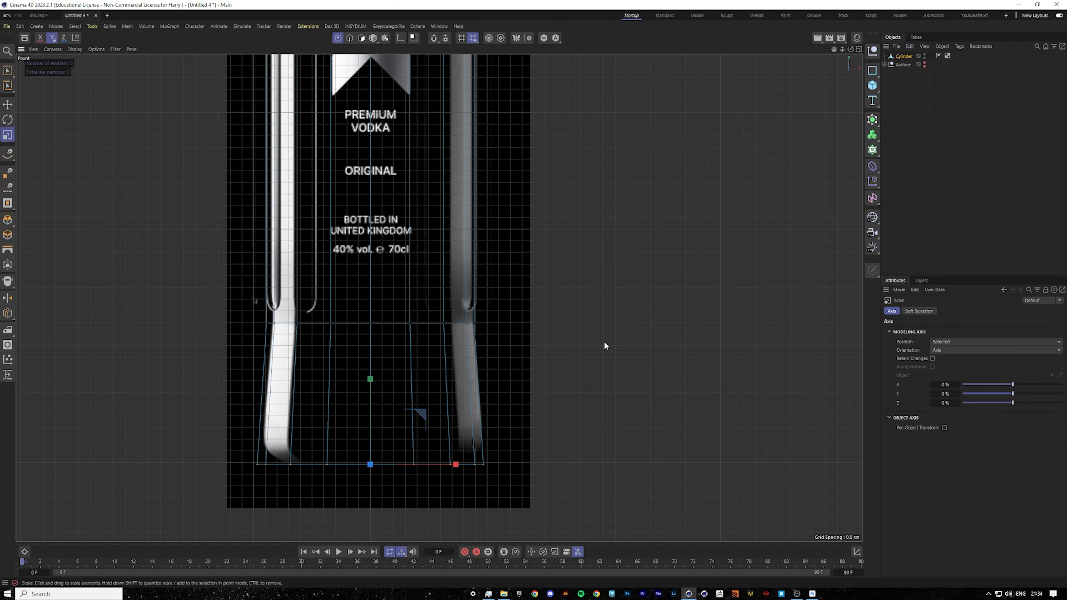
pyautogui.moveTo(590, 341); pyautogui.dragTo(587, 342)
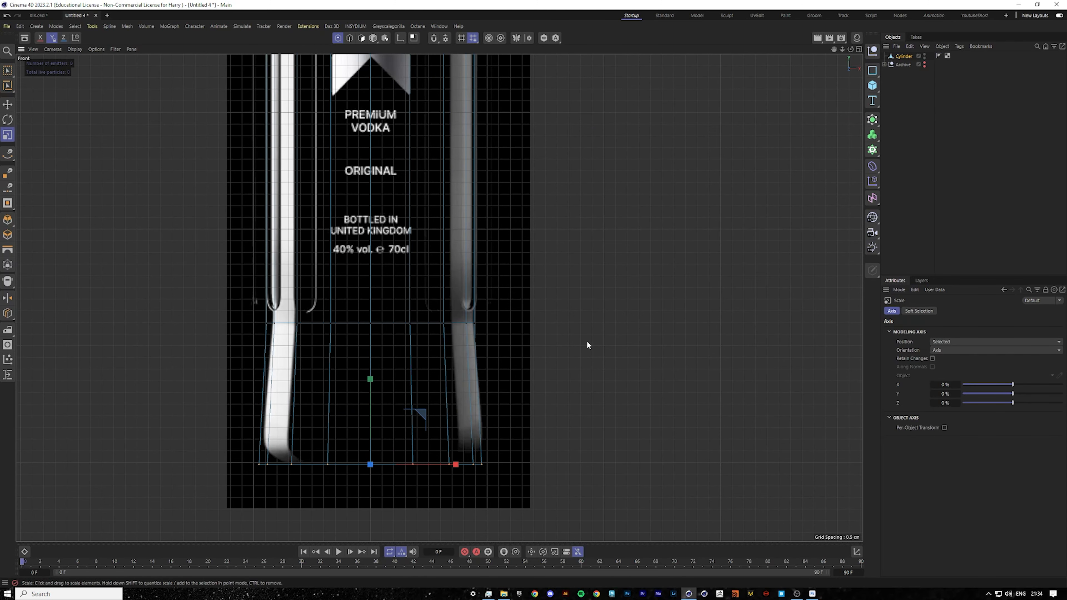
# Add another horizontal loop cut just above the bottle's bottom edge.
pyautogui.scroll(3, 354, 425)
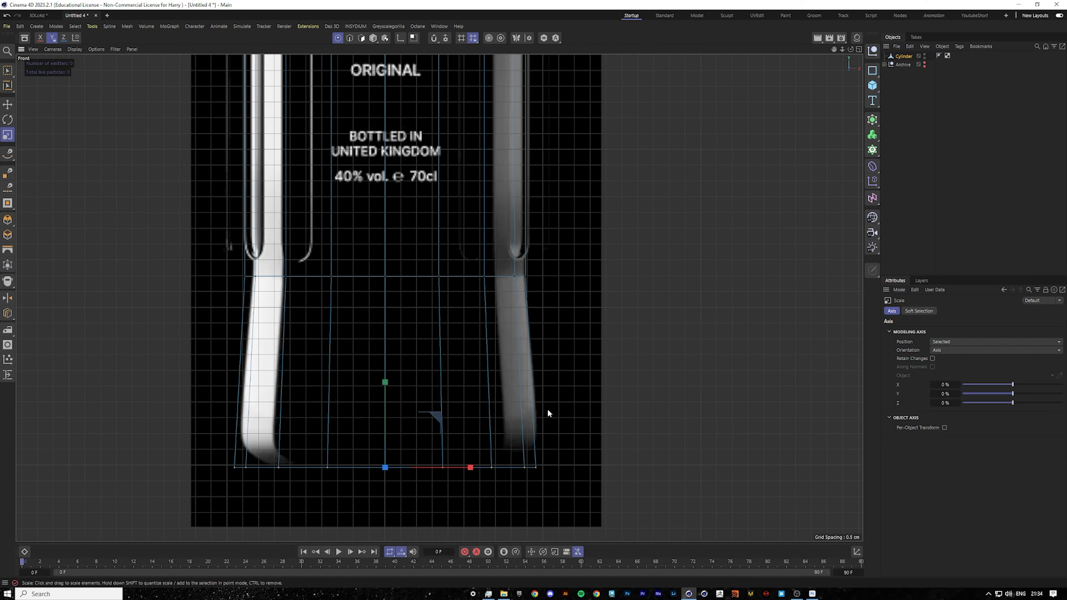
pyautogui.scroll(-5, 509, 277)
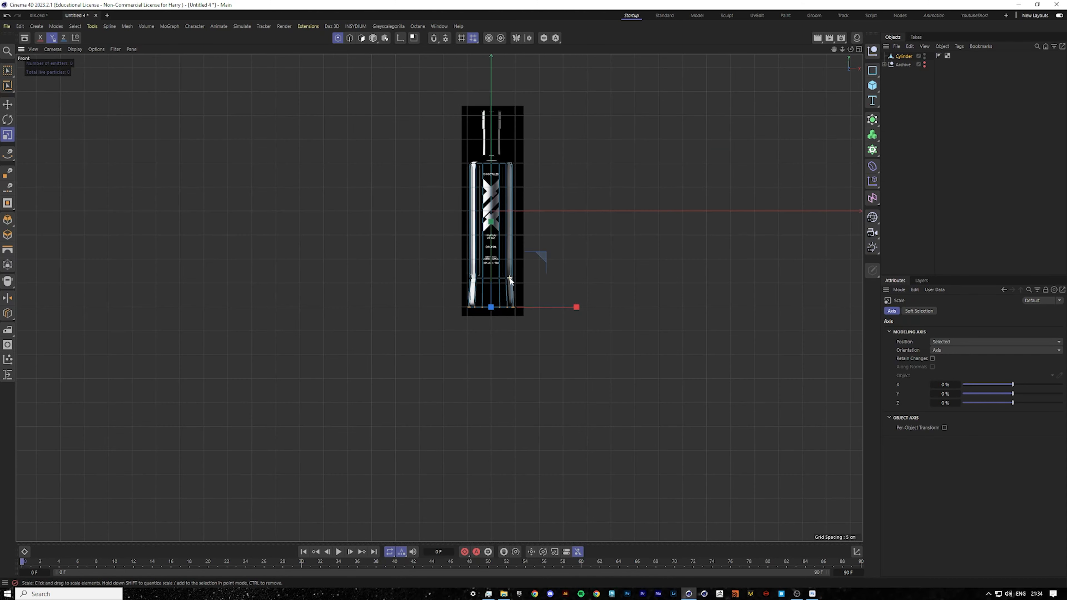
pyautogui.scroll(1, 526, 290)
pyautogui.scroll(2, 527, 291)
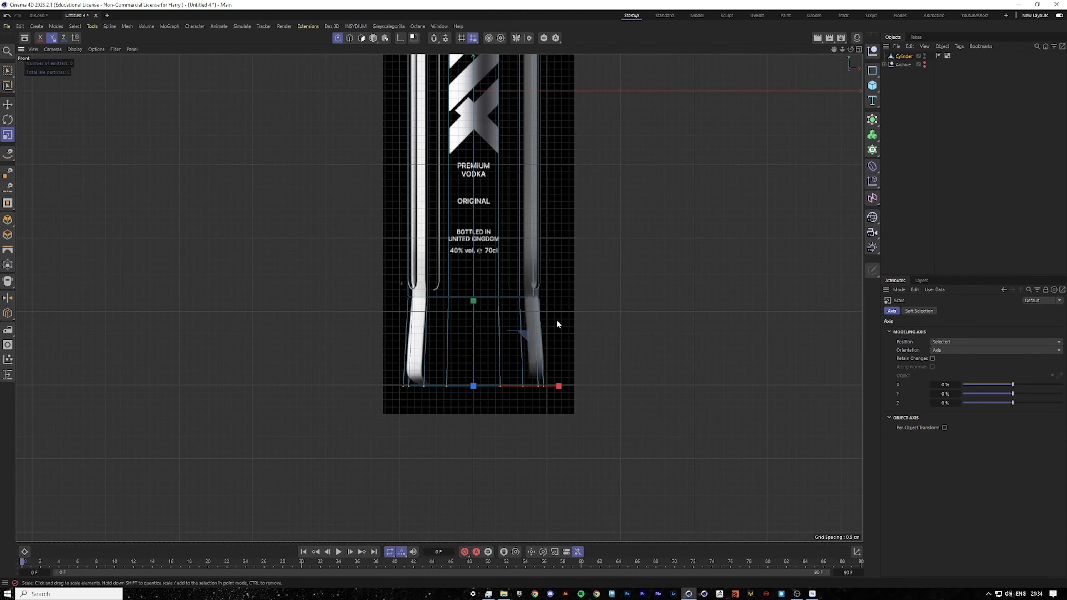
pyautogui.scroll(2, 549, 349)
pyautogui.scroll(1, 524, 362)
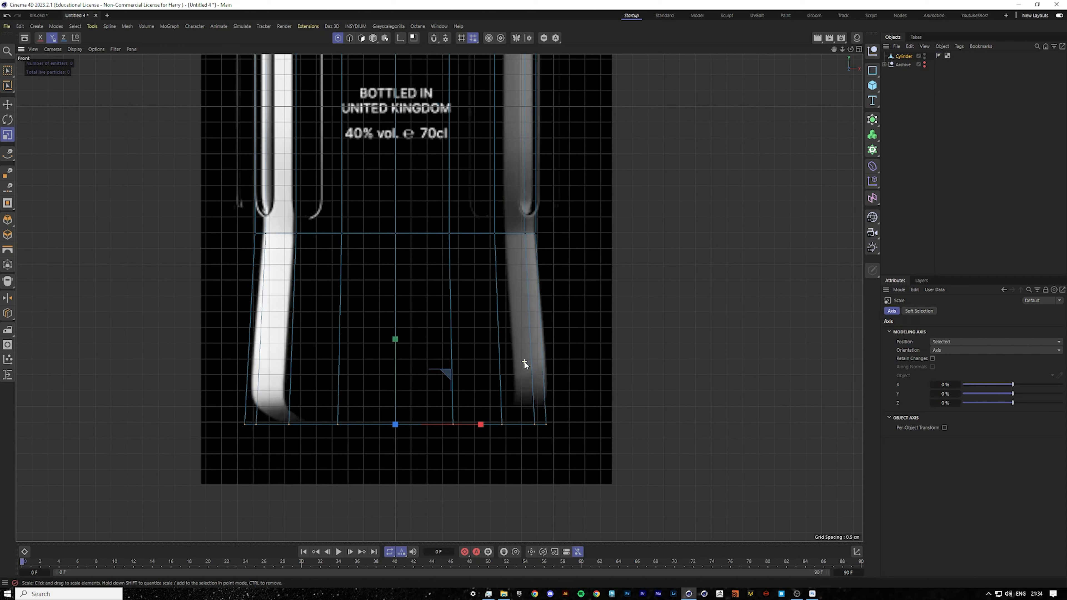
pyautogui.rightClick(506, 359)
pyautogui.click(567, 473)
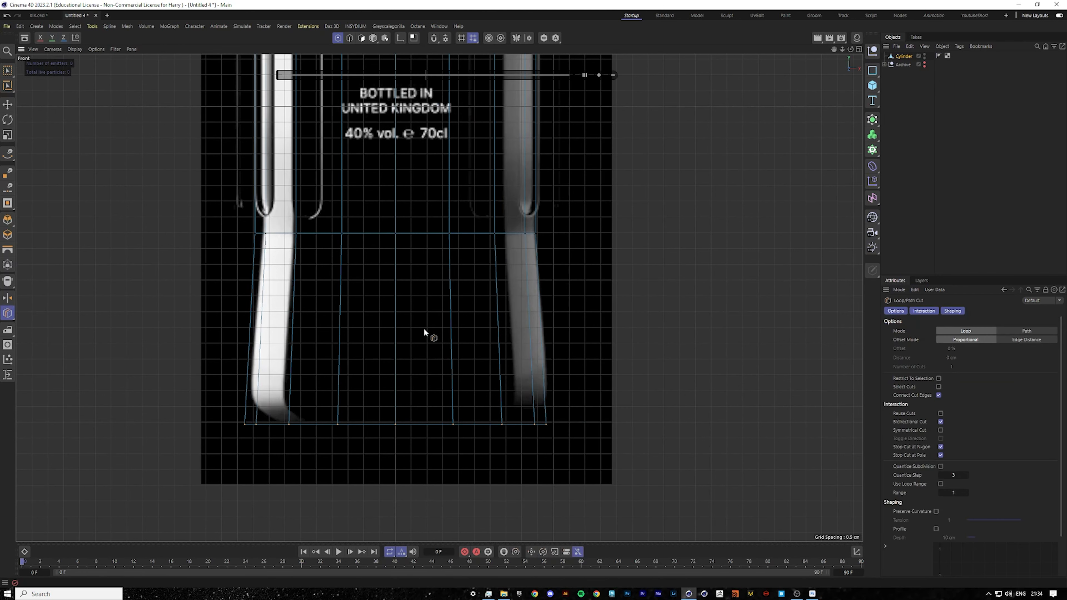
pyautogui.click(453, 395)
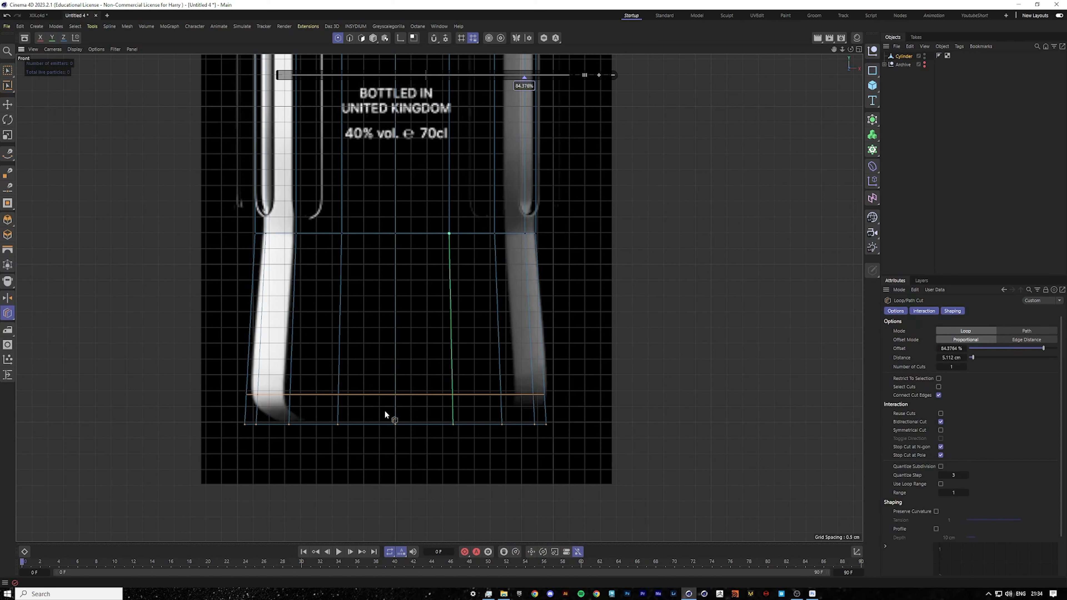
# Rectangle-select the bottom rim points and scale them inward to bevel the base corners.
pyautogui.press('0')
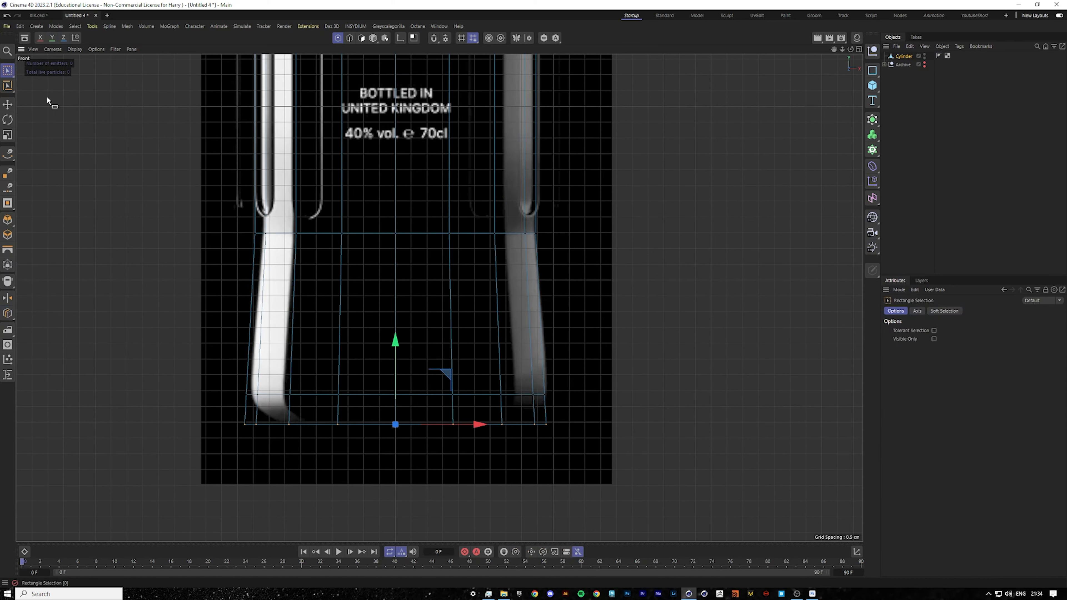
pyautogui.moveTo(212, 410); pyautogui.dragTo(655, 464)
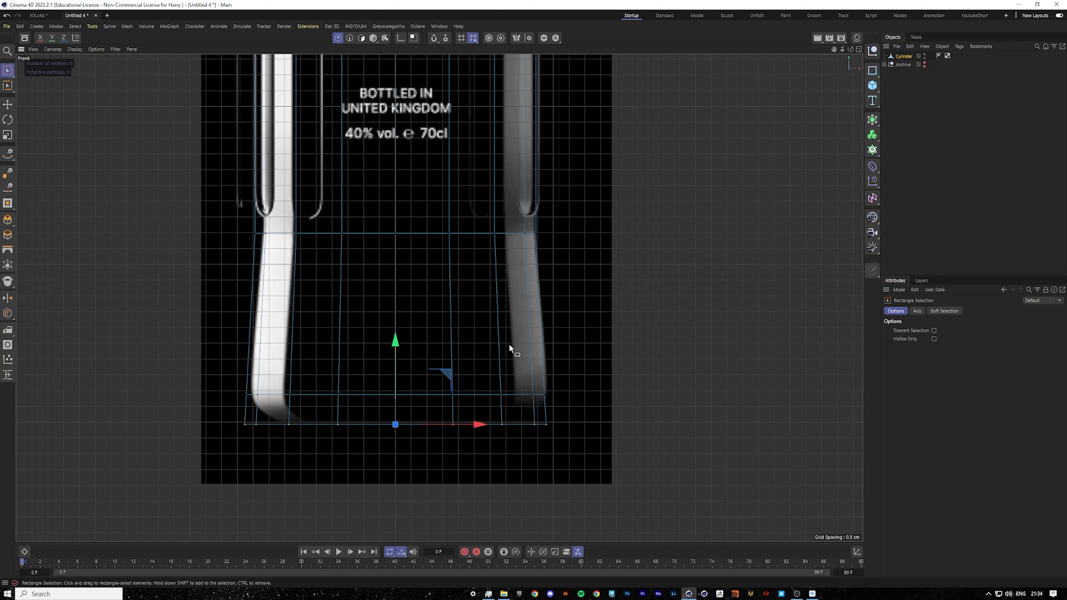
pyautogui.press('t')
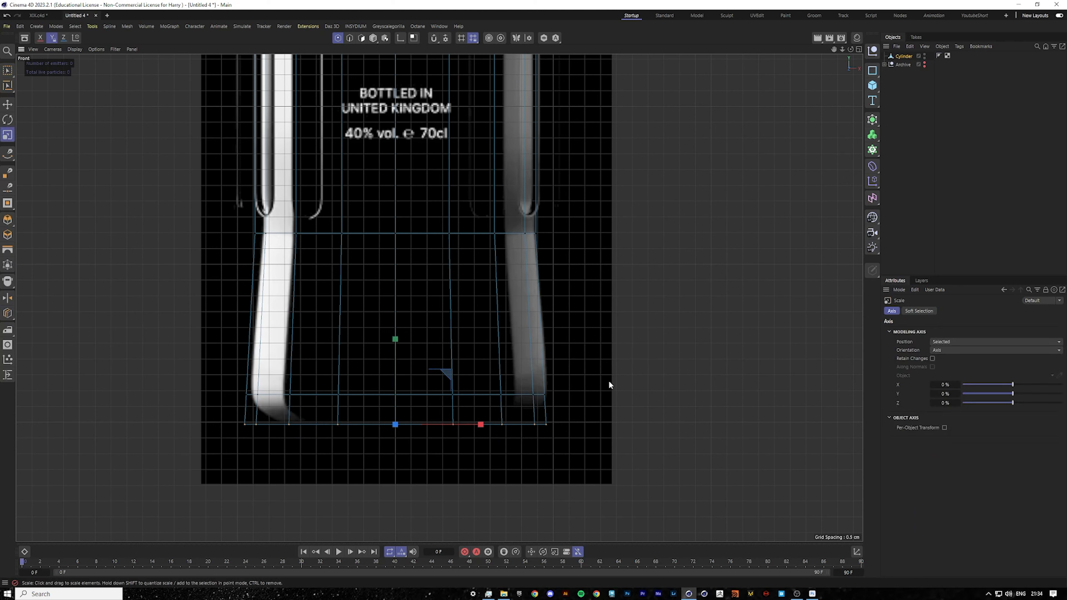
pyautogui.moveTo(609, 380); pyautogui.dragTo(515, 393)
# Loop-select the edge ring just above the base and slide it downward with Edge Slide, then undo the slide.
pyautogui.press('0')
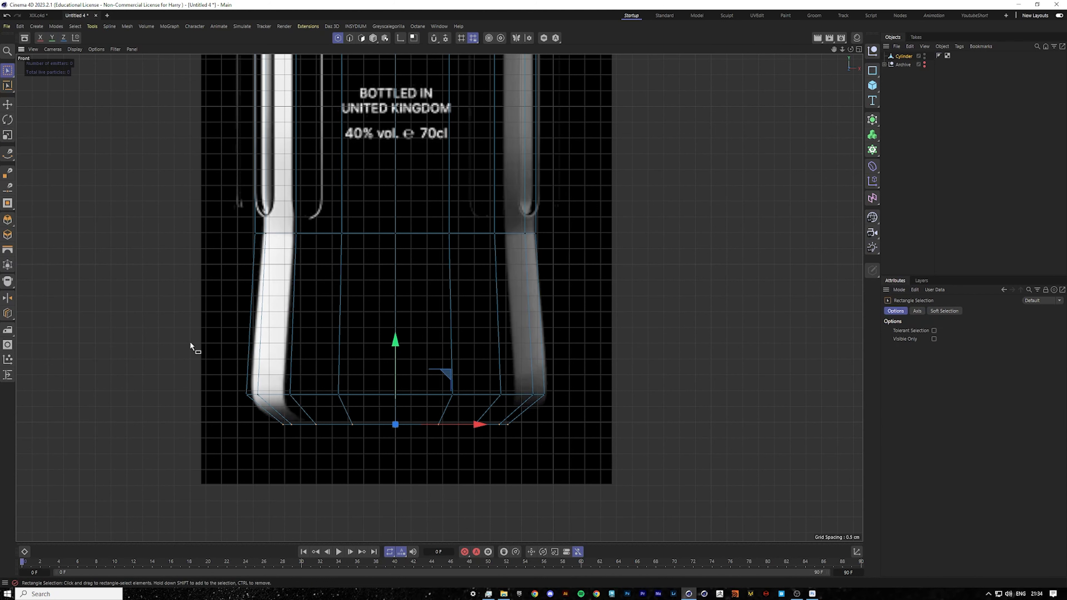
pyautogui.moveTo(191, 347); pyautogui.dragTo(678, 412)
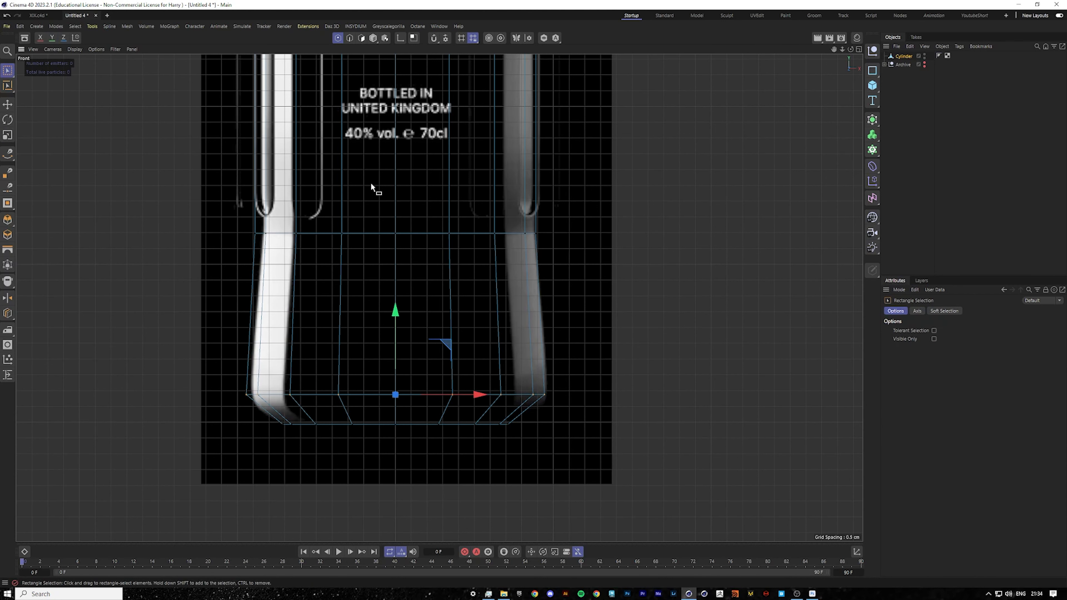
pyautogui.click(350, 37)
pyautogui.click(8, 104)
pyautogui.click(381, 394)
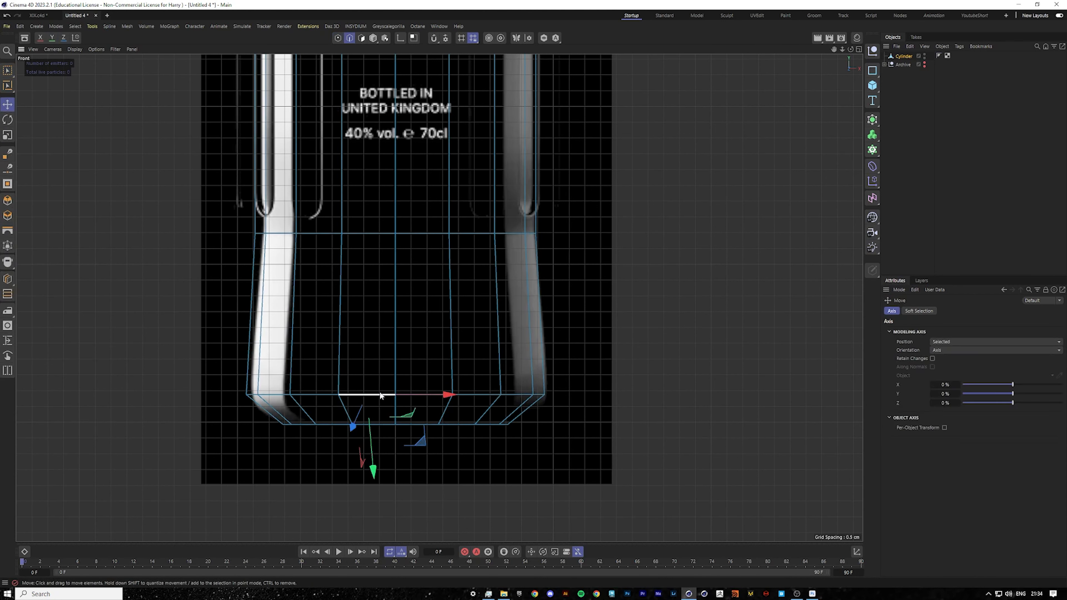
pyautogui.doubleClick(381, 395)
pyautogui.press('u')
pyautogui.press('l')
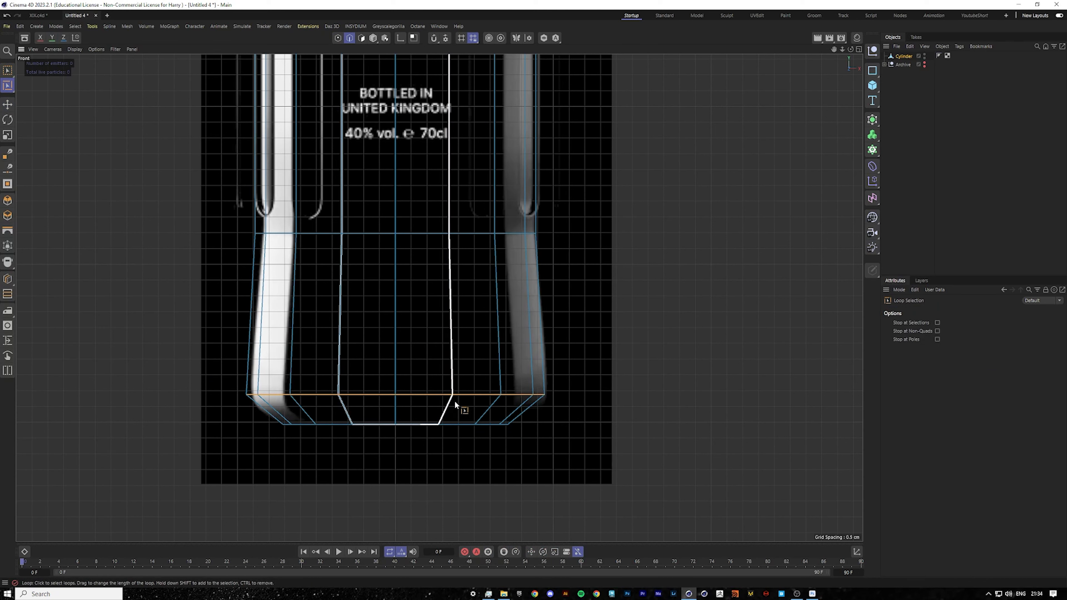
pyautogui.rightClick(442, 308)
pyautogui.click(476, 496)
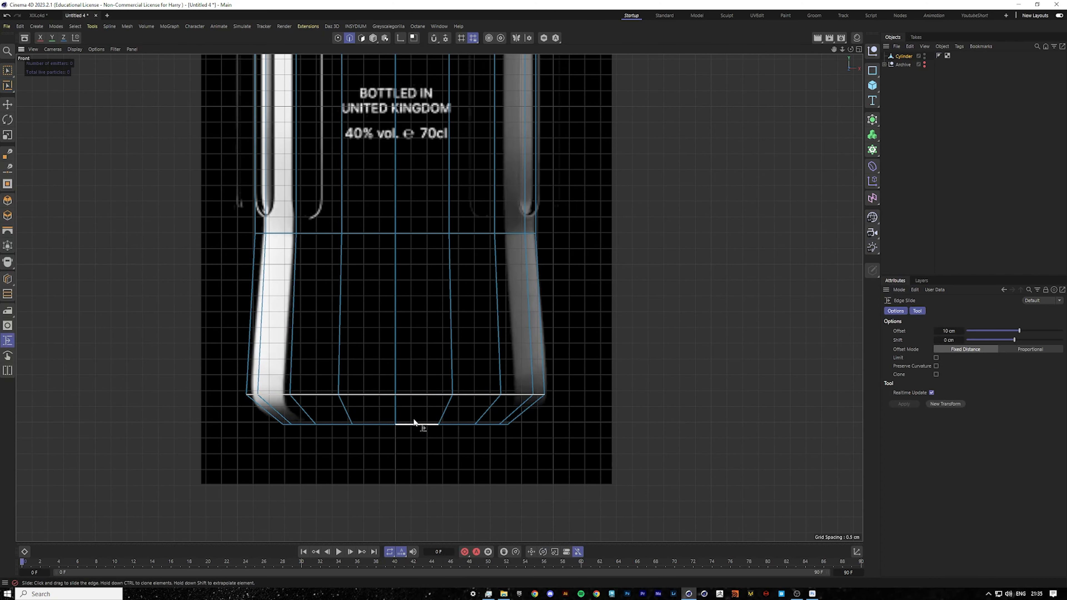
pyautogui.moveTo(405, 393); pyautogui.dragTo(405, 404)
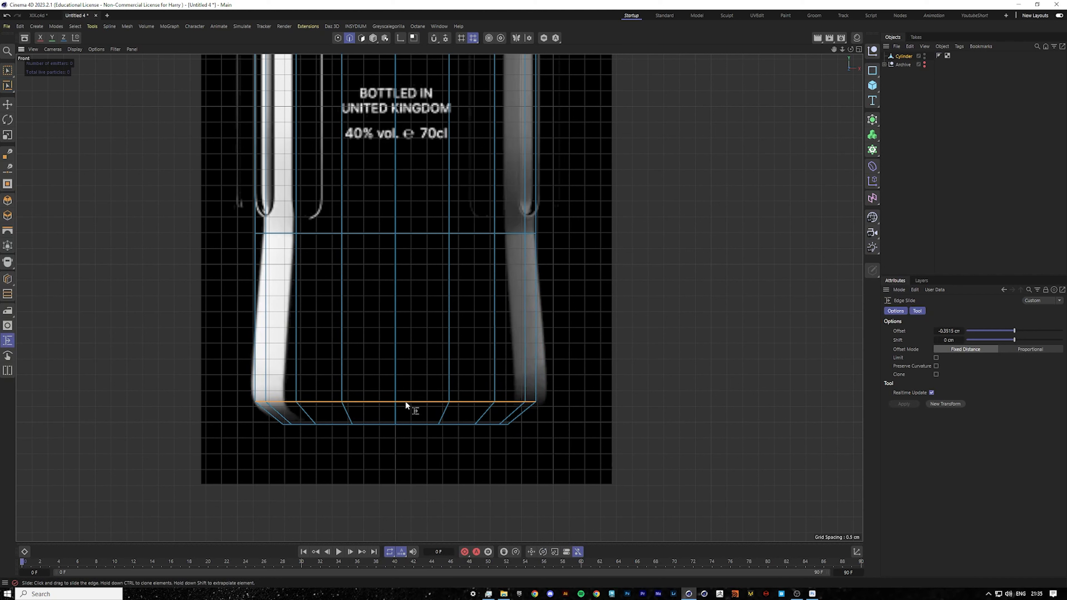
pyautogui.hotkey('ctrl', 'z')
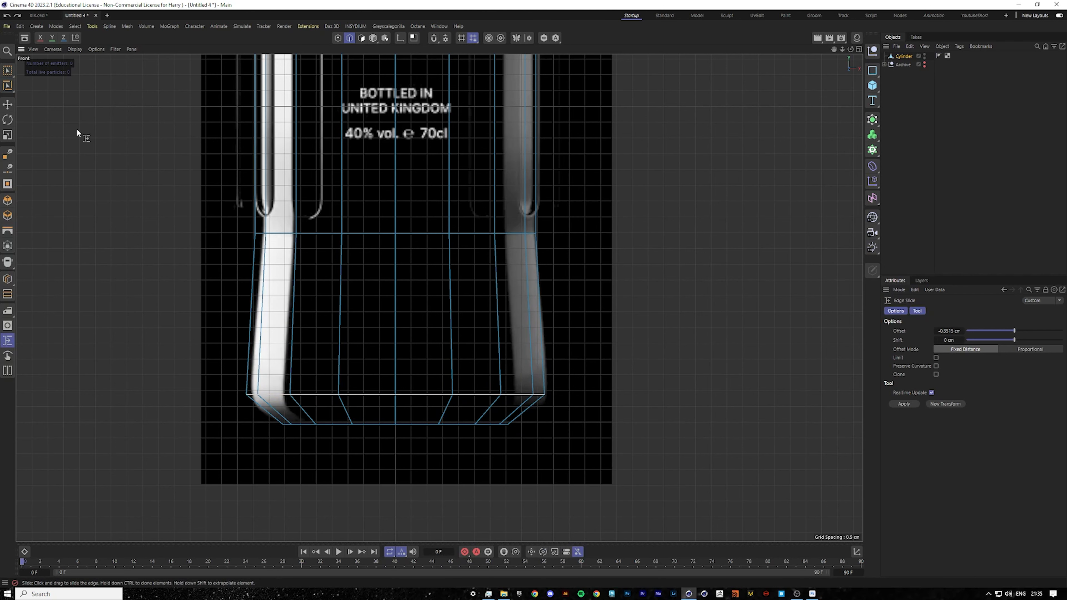
# Rectangle-select the bottom points in point mode, nudge them down slightly and scale them outward a little.
pyautogui.click(337, 38)
pyautogui.press('0')
pyautogui.moveTo(200, 328); pyautogui.dragTo(672, 411)
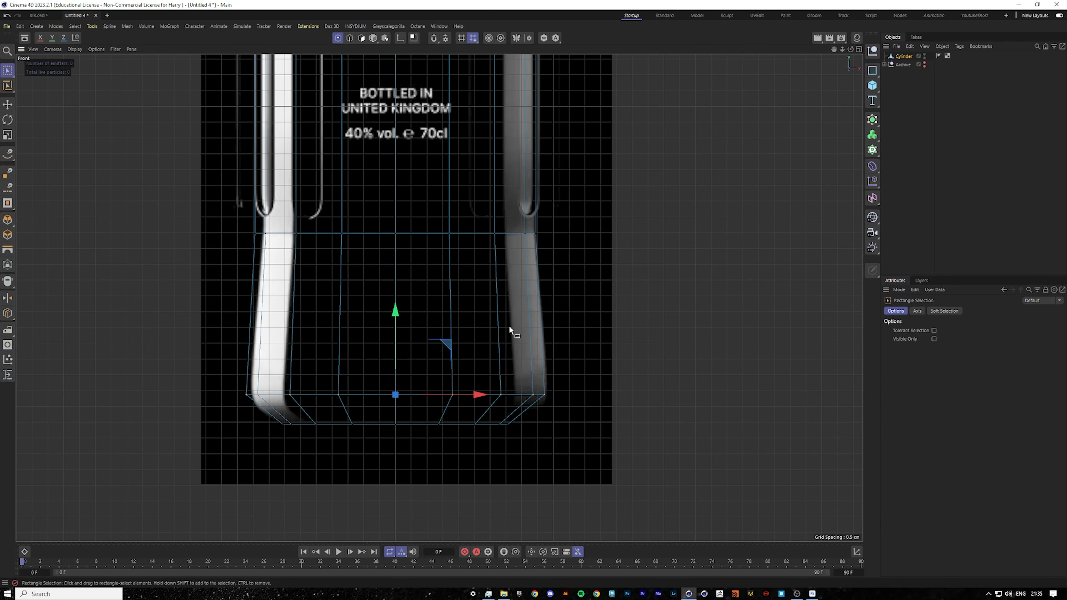
pyautogui.moveTo(398, 312); pyautogui.dragTo(399, 319)
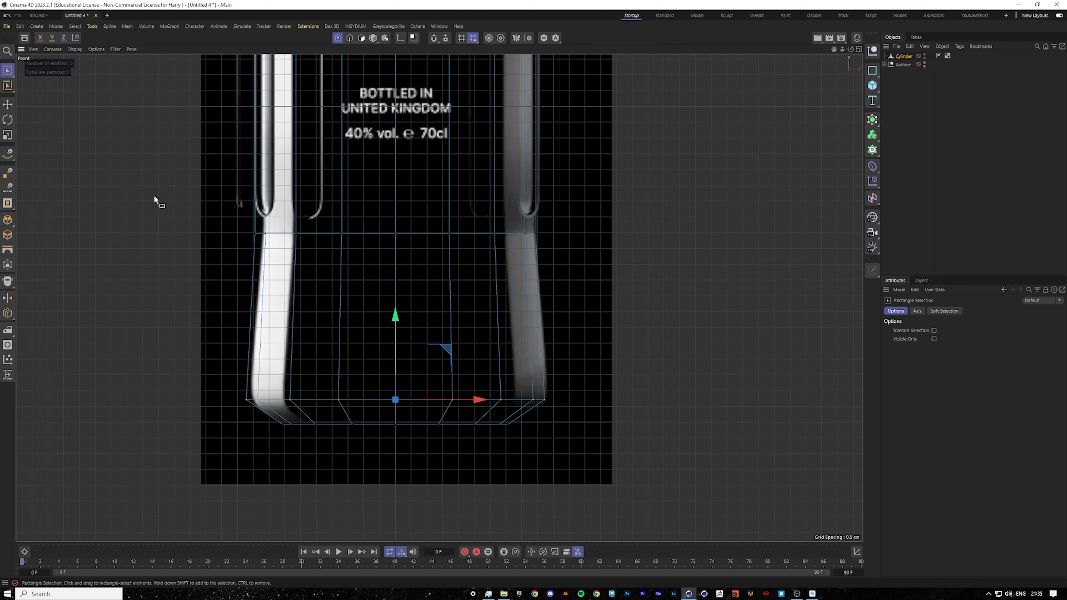
pyautogui.click(8, 134)
pyautogui.moveTo(723, 328); pyautogui.dragTo(714, 327)
pyautogui.moveTo(560, 388); pyautogui.dragTo(624, 365)
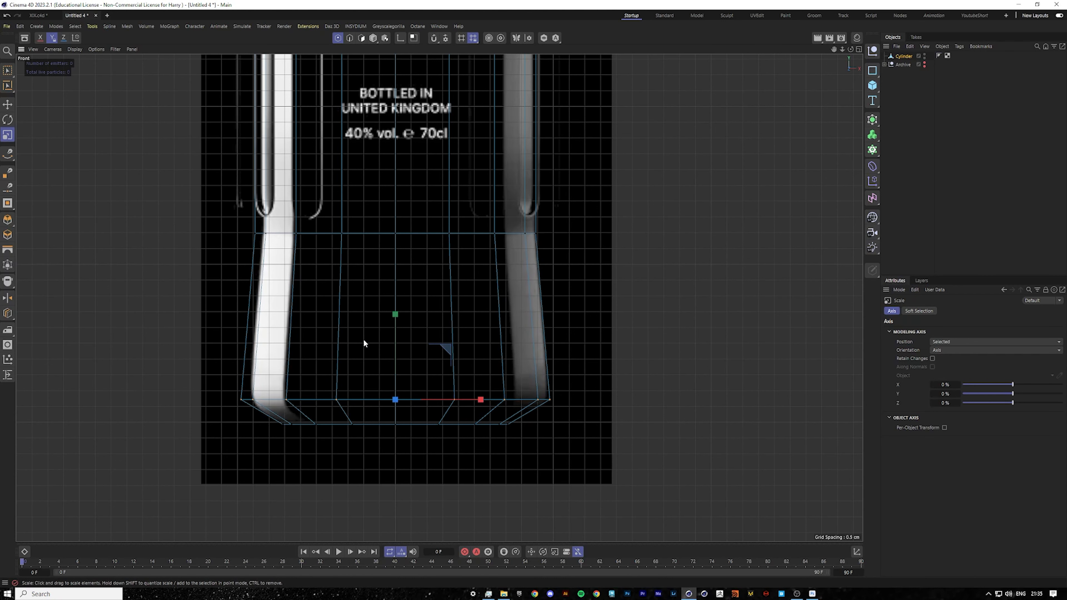
# Inspect the bottle shape from the perspective and front views.
pyautogui.scroll(-6, 478, 286)
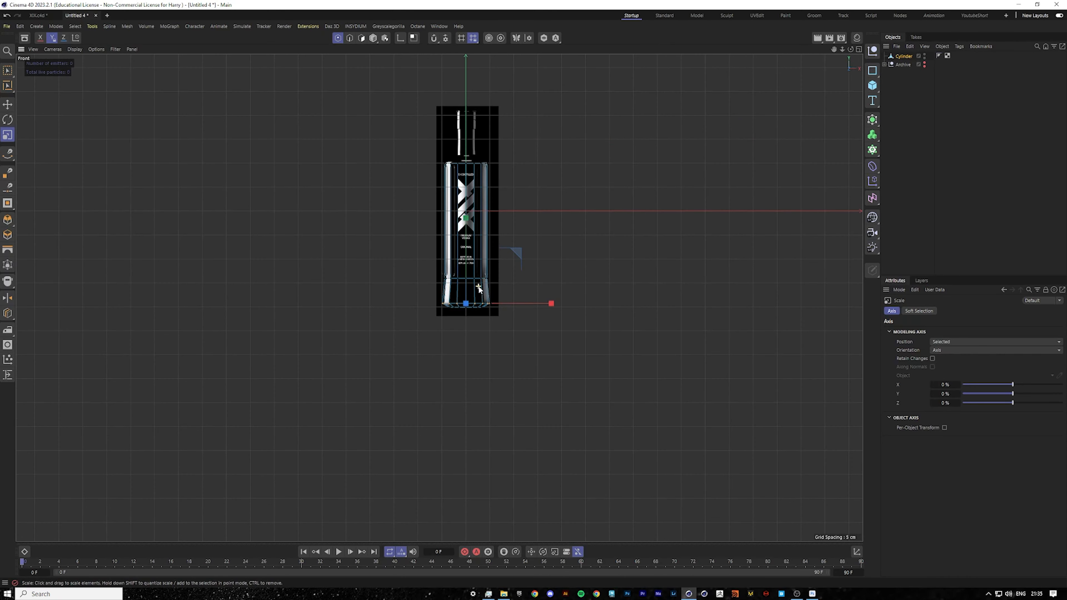
pyautogui.scroll(5, 478, 286)
pyautogui.scroll(2, 461, 324)
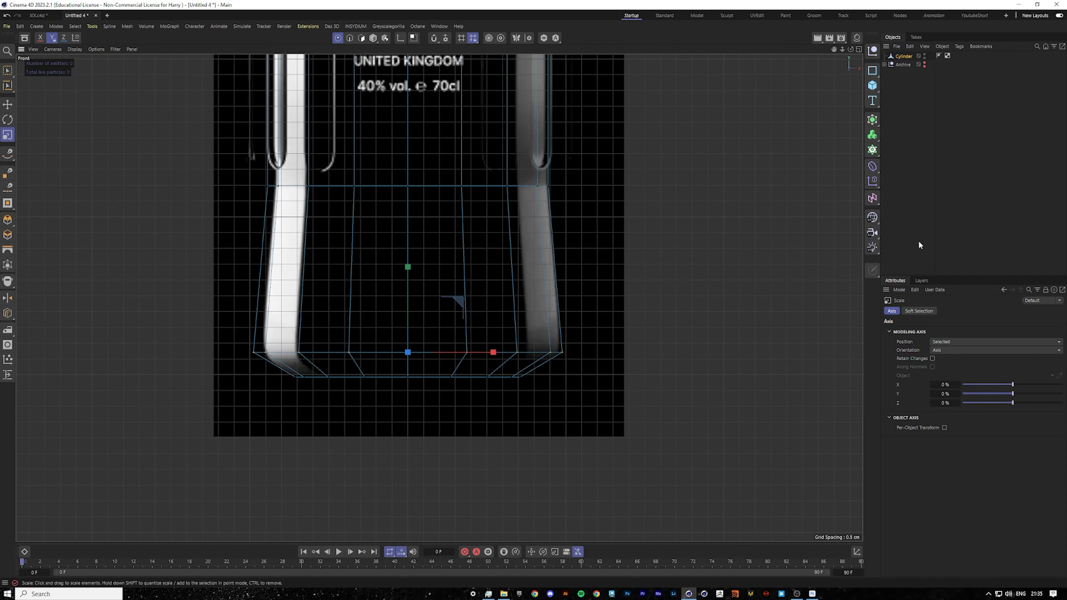
pyautogui.press('F1')
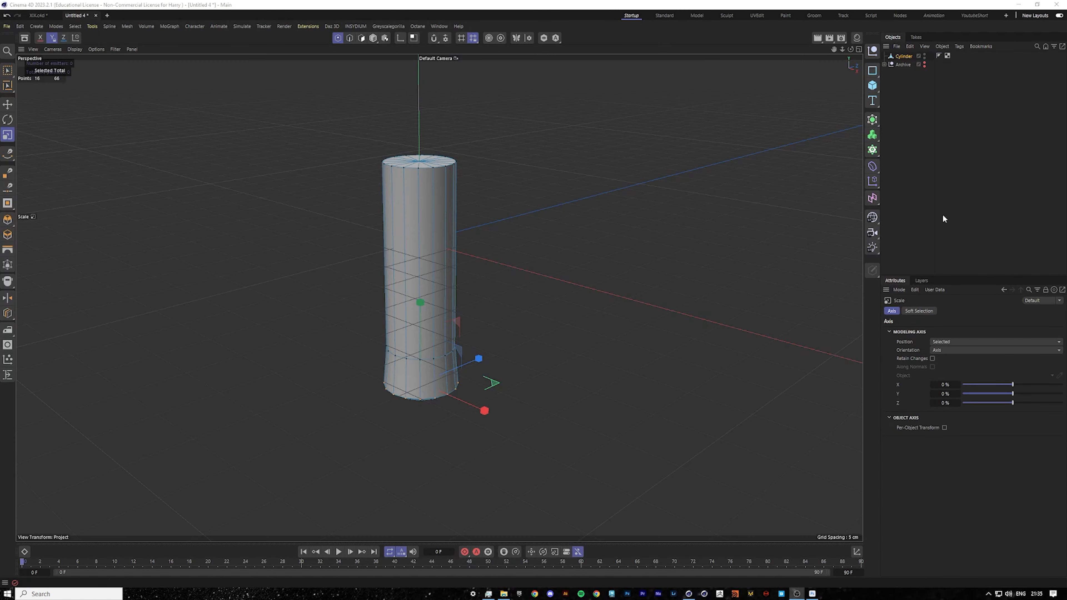
pyautogui.middleClick(534, 174)
pyautogui.middleClick(604, 307)
pyautogui.scroll(-10, 436, 209)
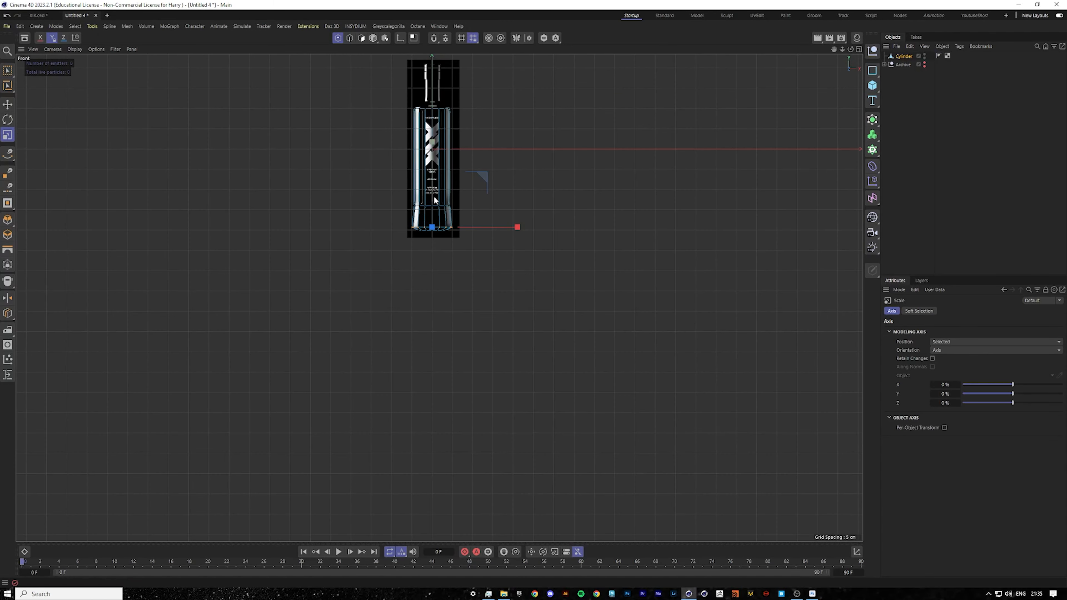
pyautogui.scroll(10, 435, 201)
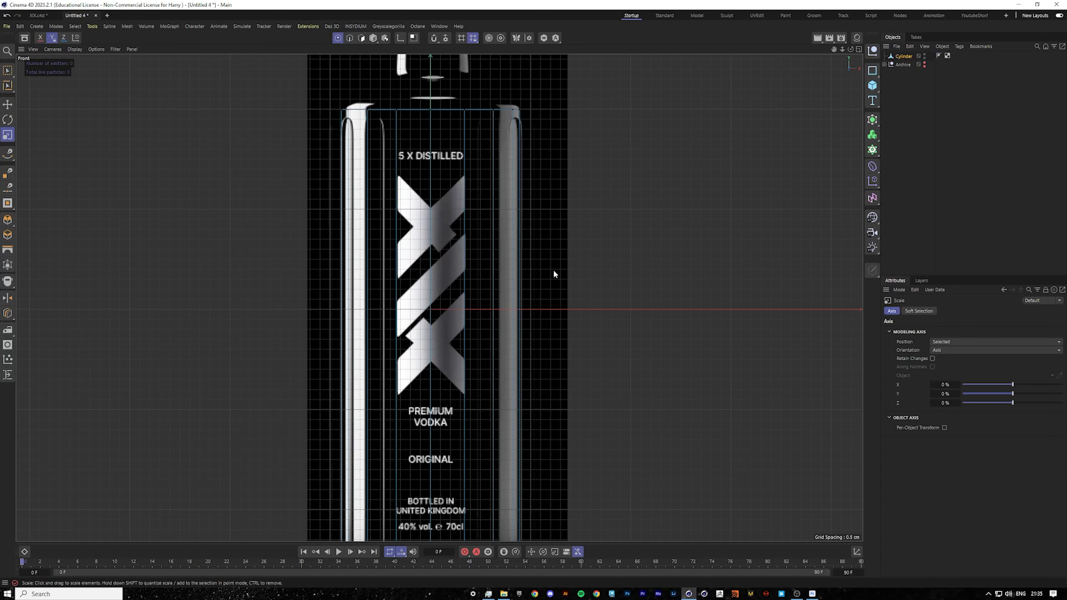
pyautogui.middleClick(554, 269)
pyautogui.middleClick(269, 214)
pyautogui.scroll(6, 365, 175)
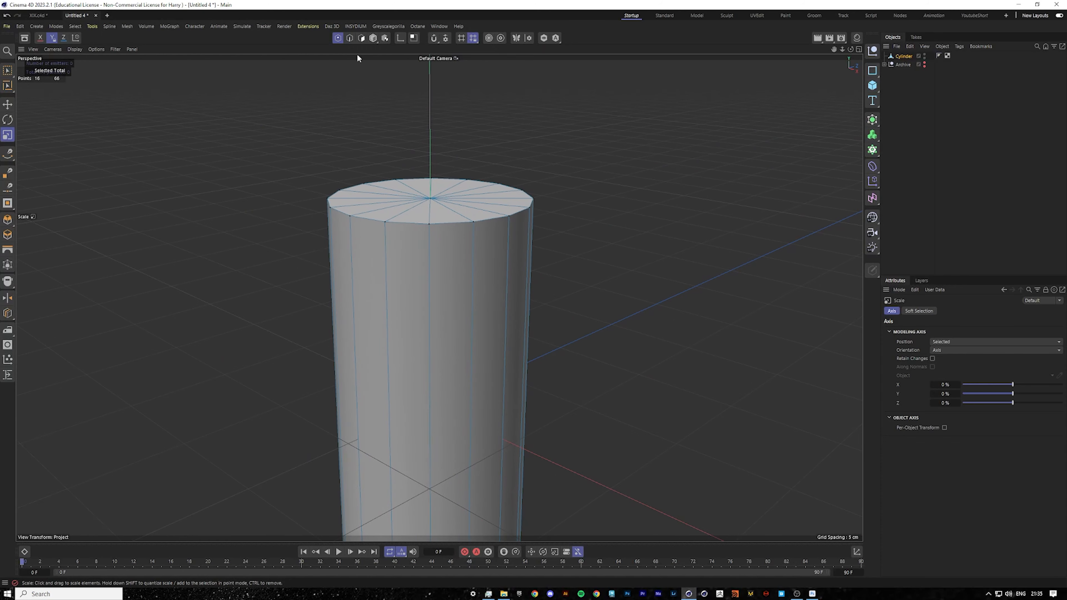
# Switch to polygon mode and loop-select the polygons of the cylinder's top cap.
pyautogui.click(360, 39)
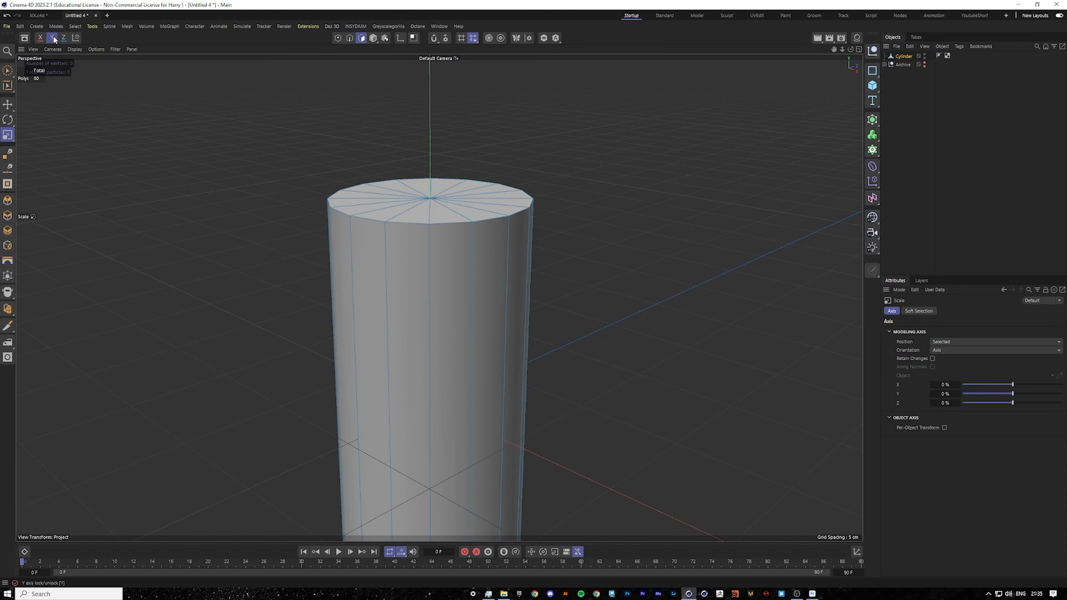
pyautogui.click(12, 72)
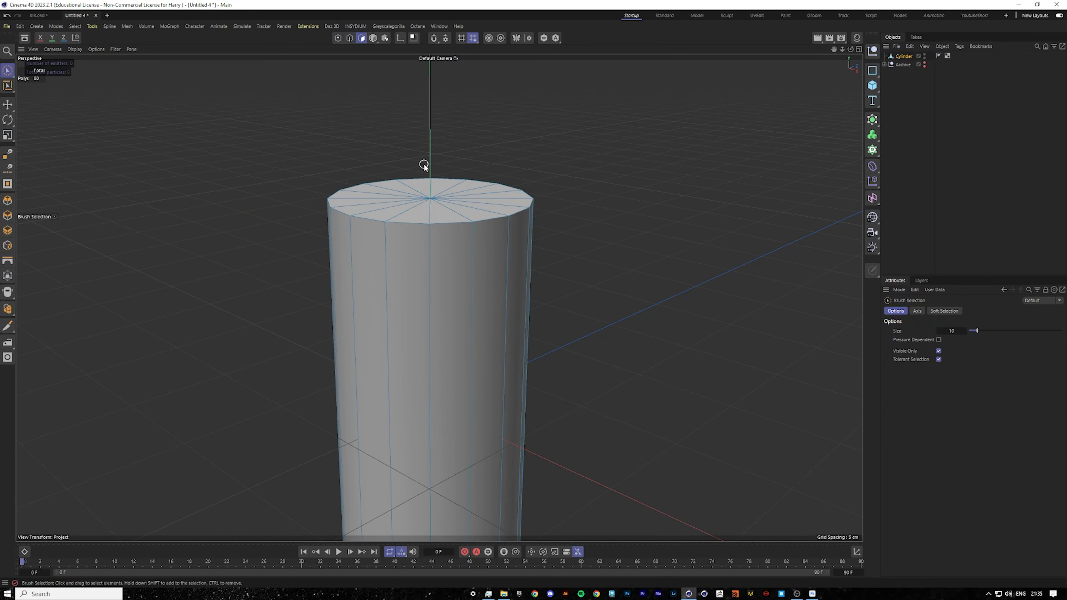
pyautogui.click(9, 73)
pyautogui.press('u')
pyautogui.press('l')
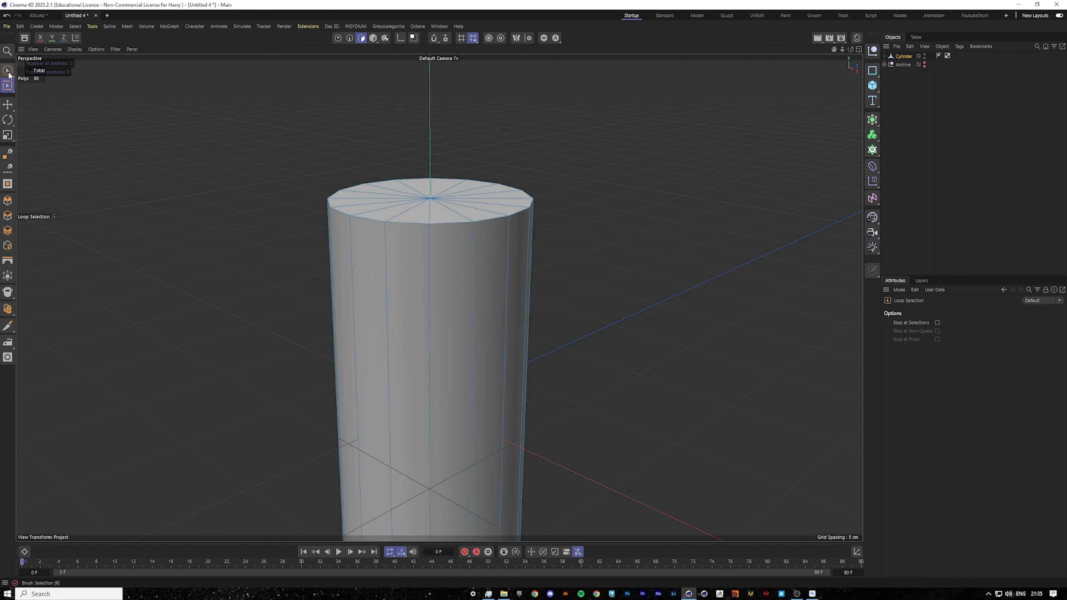
pyautogui.click(449, 203)
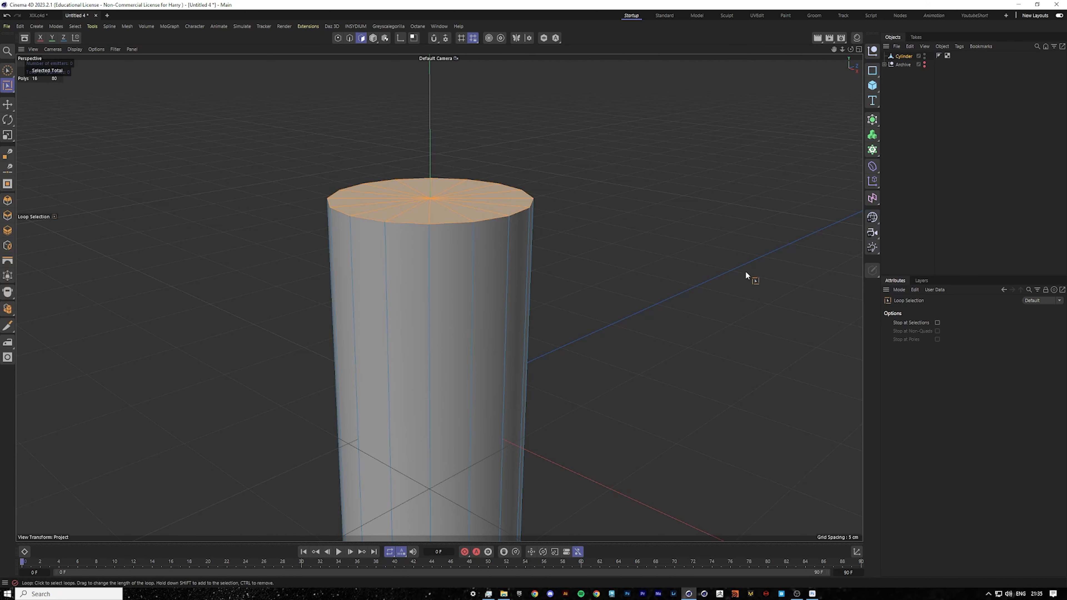
# Try extruding the top cap polygons in the front view, then undo the extrusion.
pyautogui.click(8, 105)
pyautogui.press('F5')
pyautogui.press('F4')
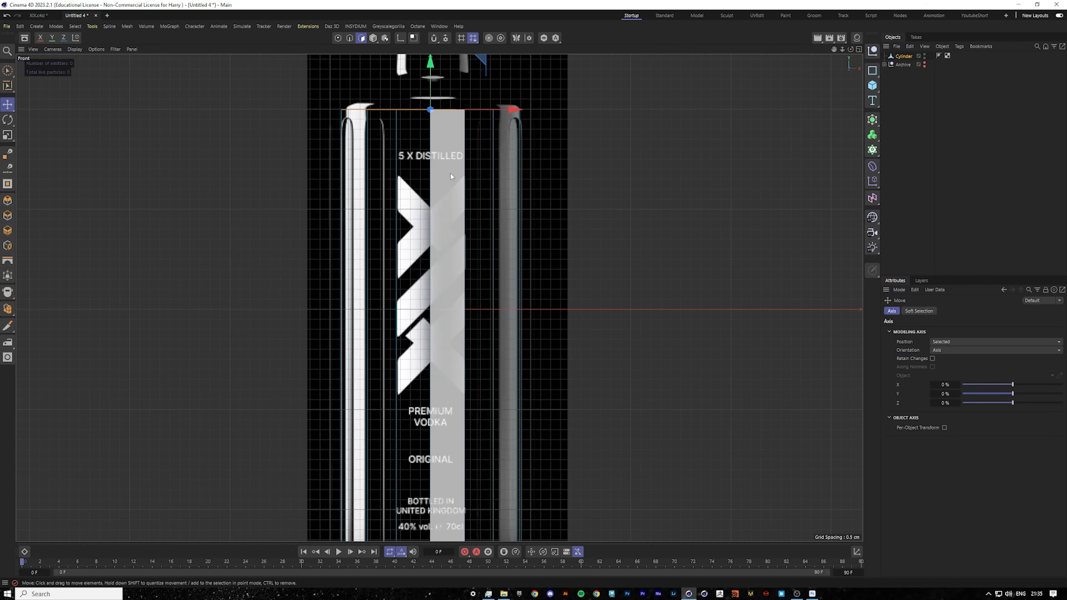
pyautogui.scroll(2, 421, 53)
pyautogui.moveTo(833, 49); pyautogui.dragTo(824, 192)
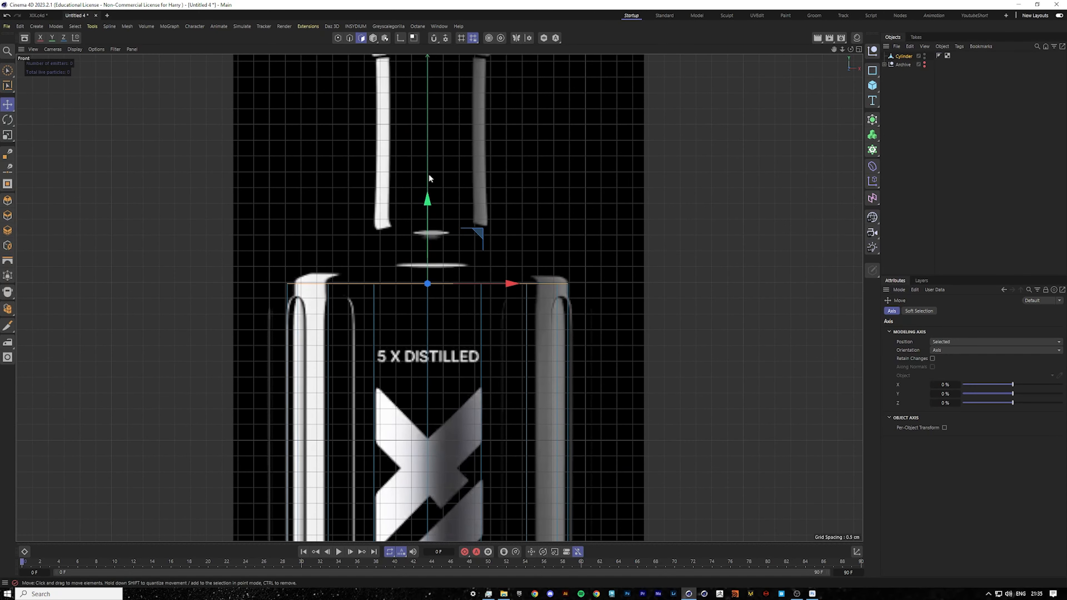
pyautogui.rightClick(510, 241)
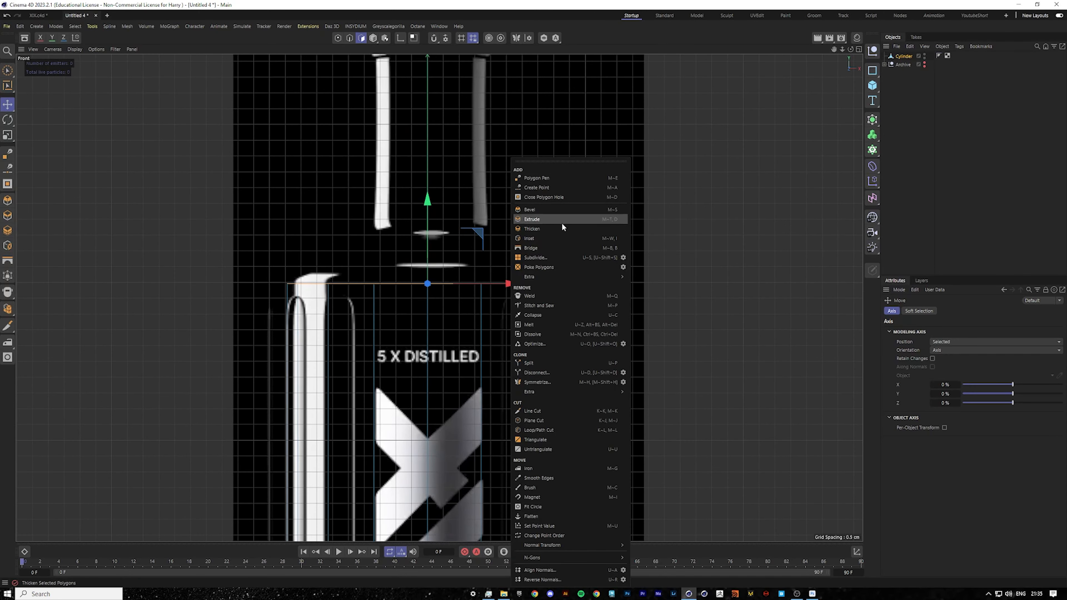
pyautogui.click(538, 222)
pyautogui.moveTo(537, 222); pyautogui.dragTo(528, 243)
pyautogui.hotkey('ctrl', 'z')
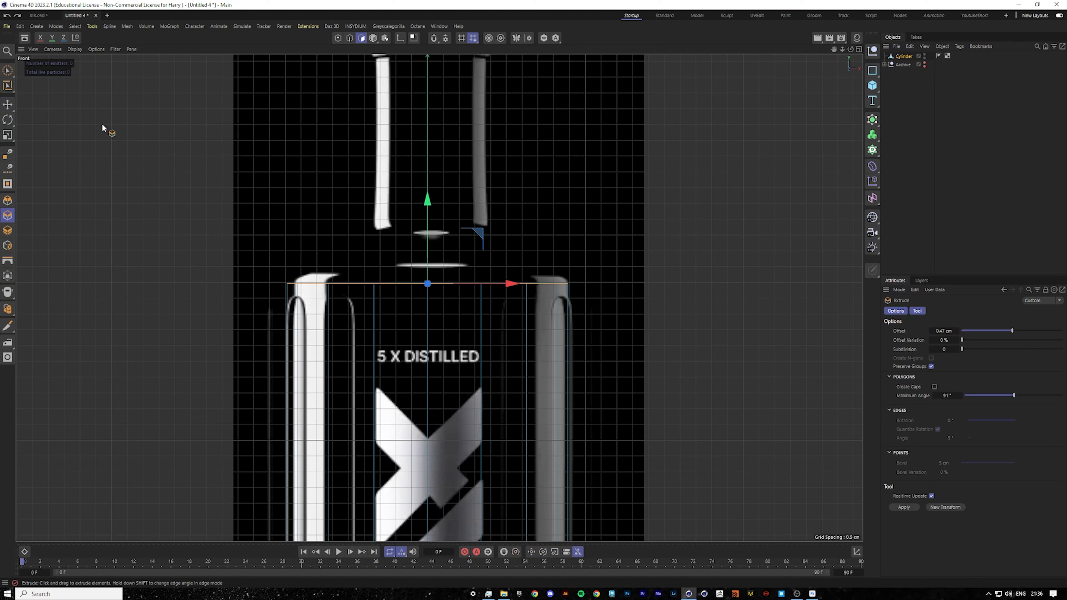
# Move the top cap polygons up slightly and scale them inward to round the top edge.
pyautogui.click(7, 107)
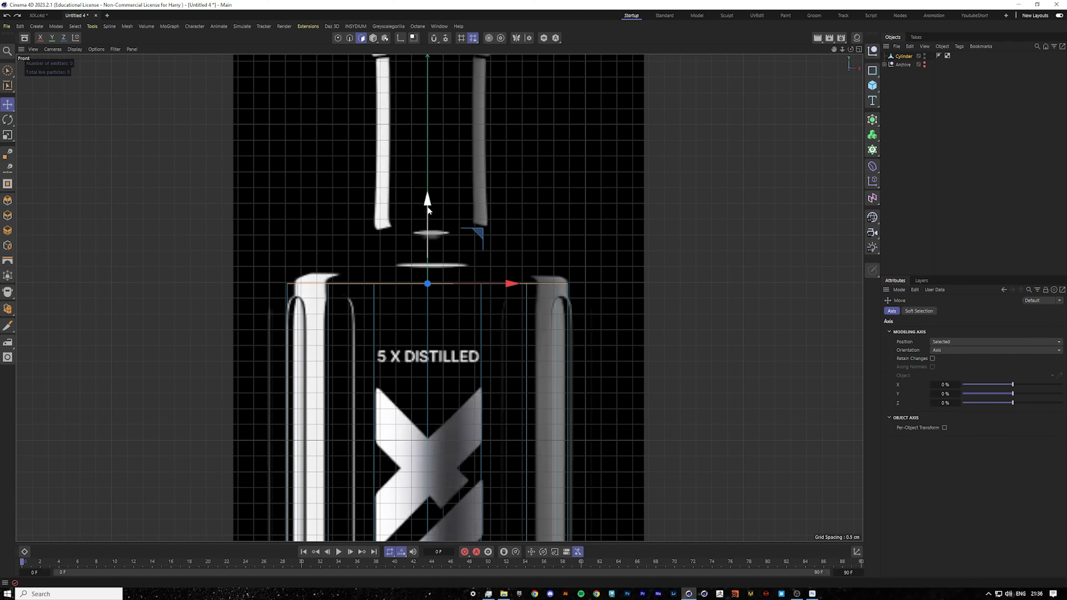
pyautogui.moveTo(427, 208); pyautogui.dragTo(421, 199)
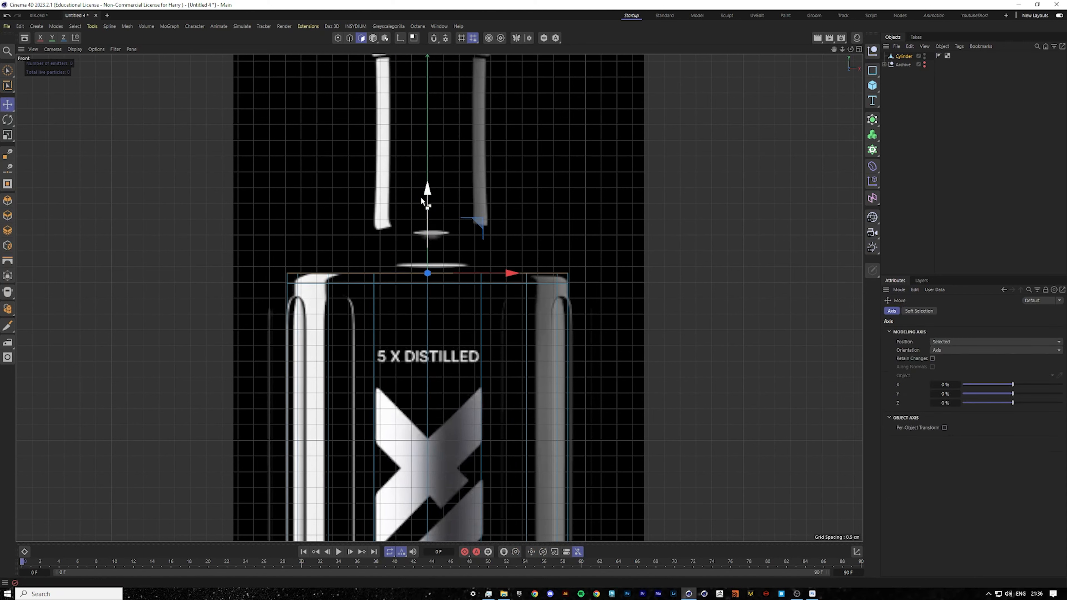
pyautogui.press('t')
pyautogui.moveTo(639, 196); pyautogui.dragTo(591, 209)
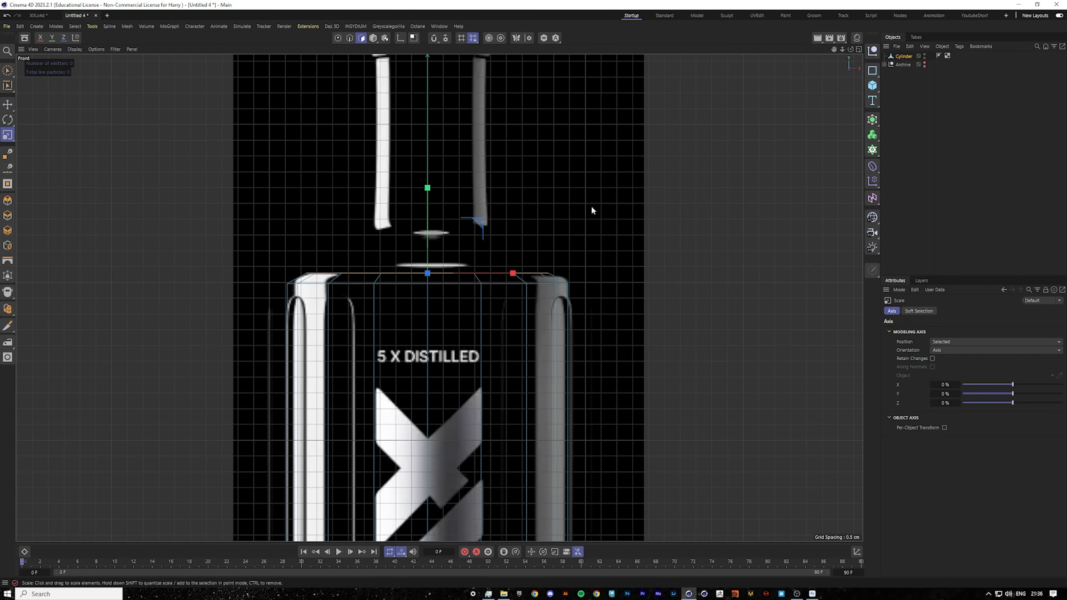
# Examine the top of the bottle in the perspective, four-view and front layouts.
pyautogui.middleClick(563, 214)
pyautogui.middleClick(586, 389)
pyautogui.middleClick(374, 249)
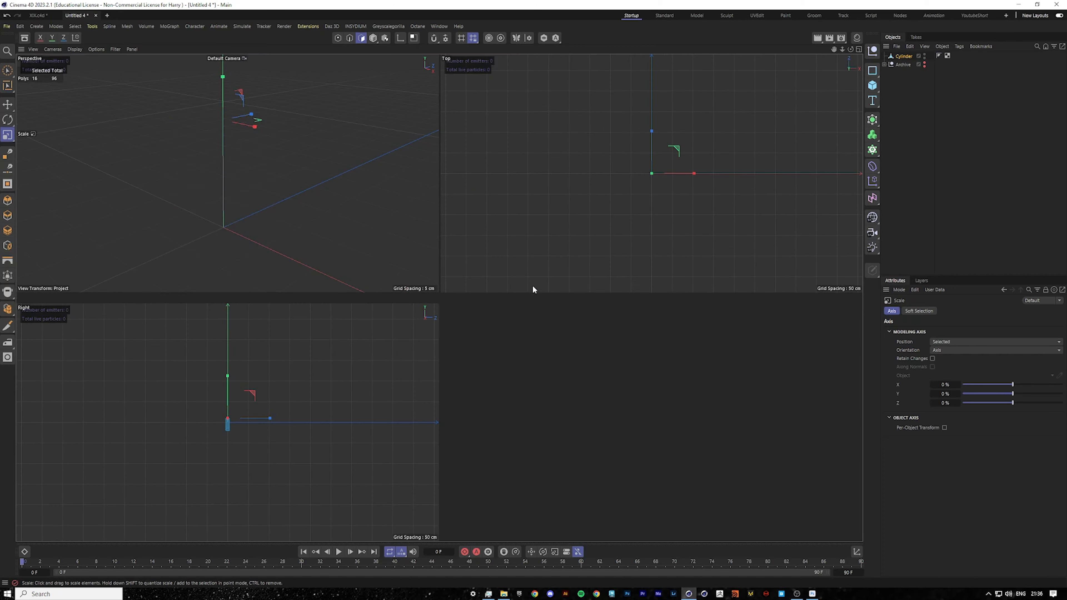
pyautogui.middleClick(306, 176)
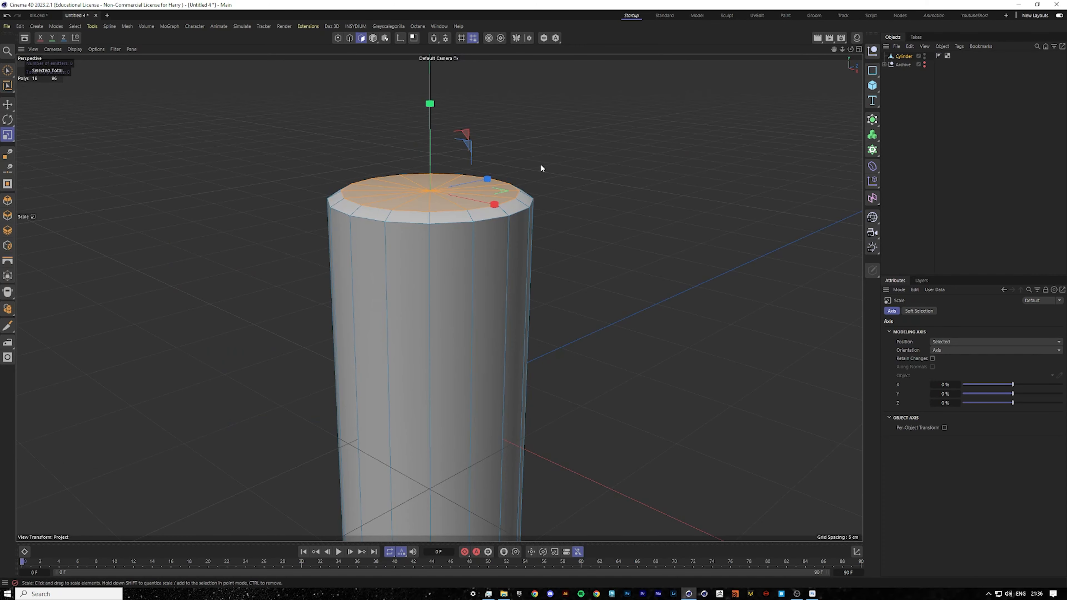
pyautogui.middleClick(596, 203)
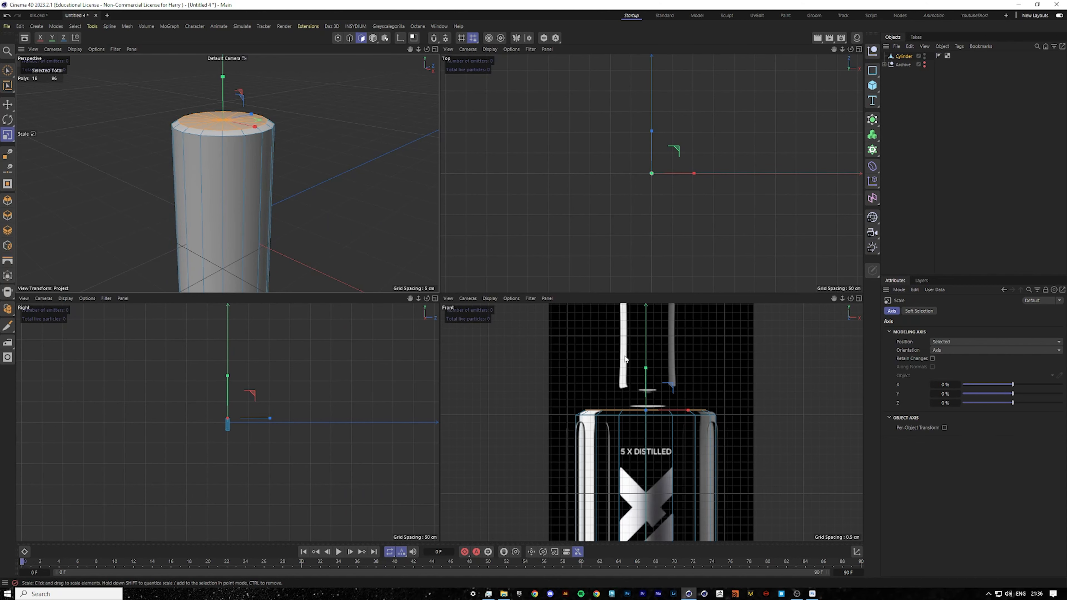
pyautogui.middleClick(291, 198)
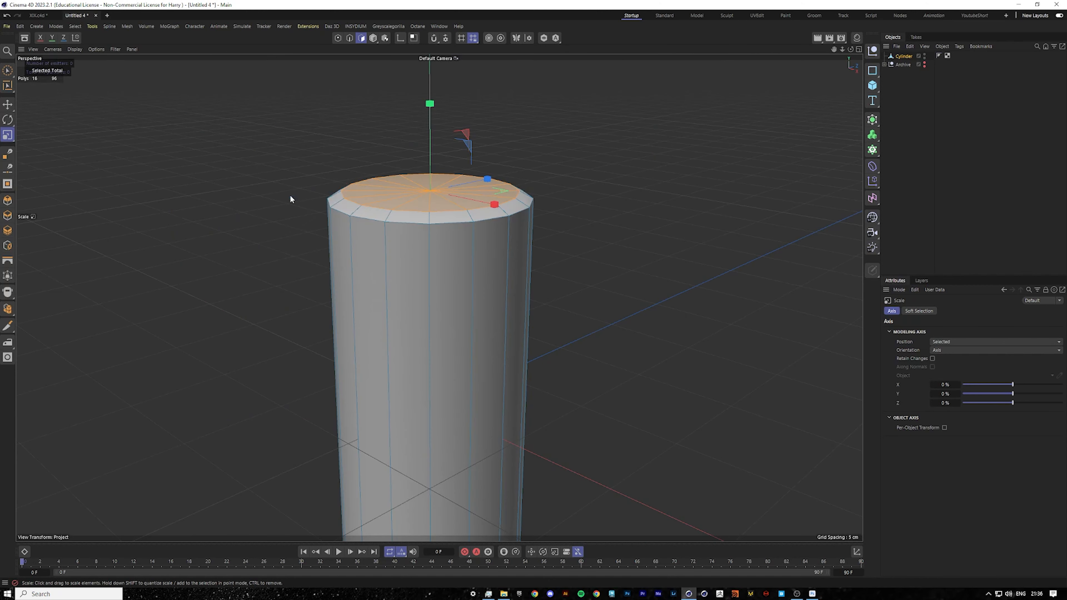
pyautogui.middleClick(598, 359)
pyautogui.middleClick(669, 397)
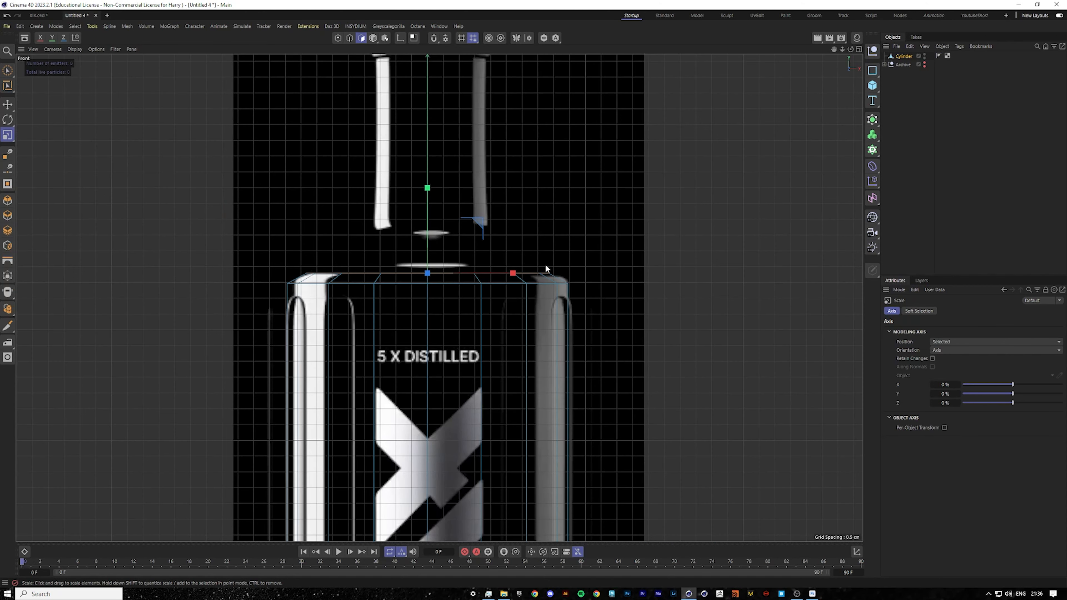
pyautogui.middleClick(532, 227)
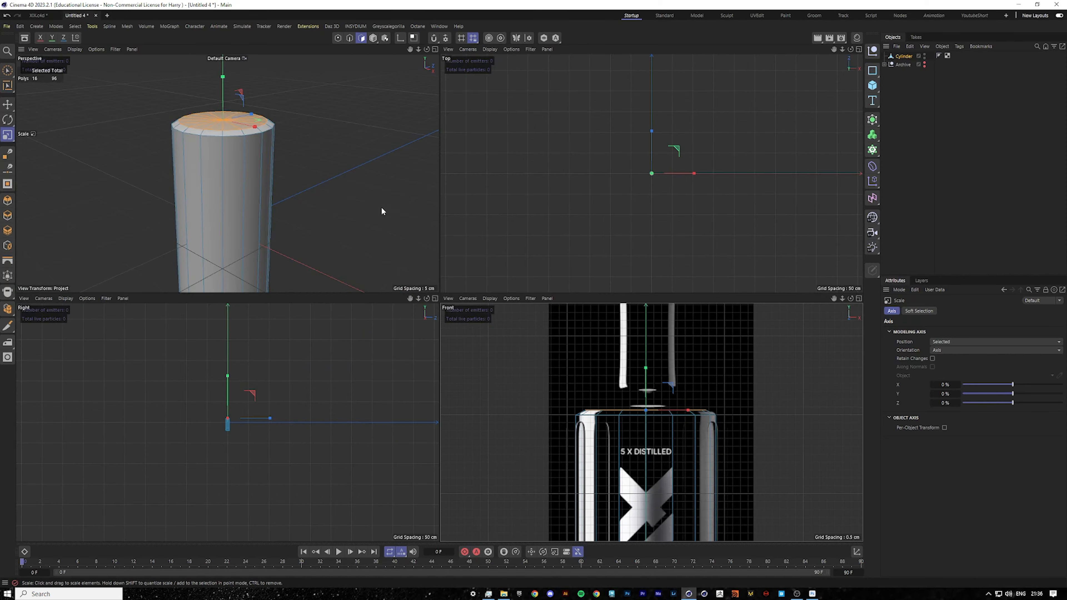
pyautogui.middleClick(381, 207)
pyautogui.middleClick(636, 449)
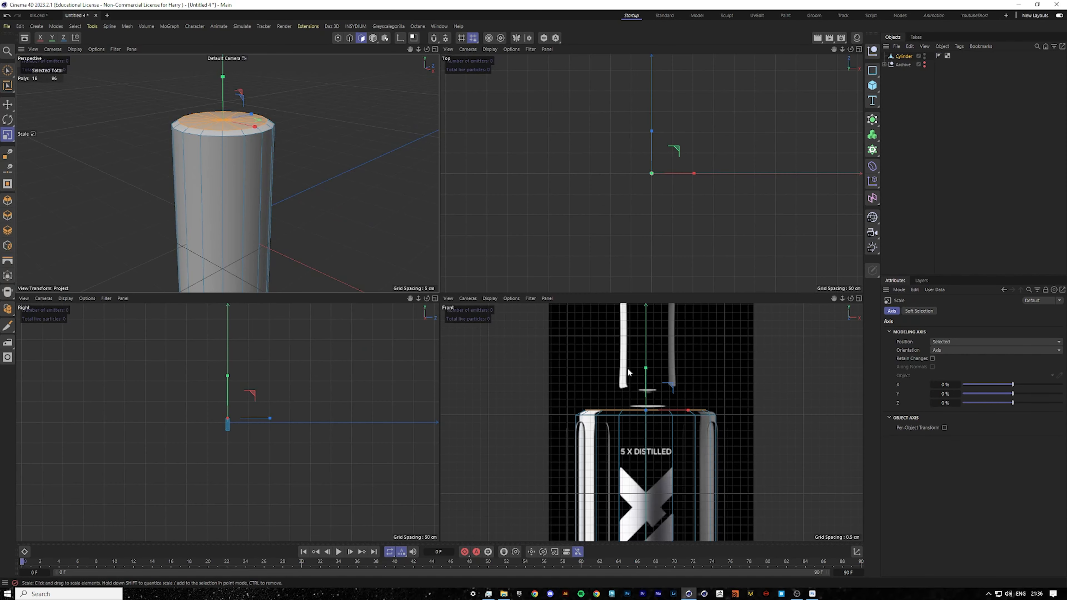
pyautogui.middleClick(222, 235)
pyautogui.scroll(2, 455, 147)
# Inset the selected top cap polygons by about 2.22 cm.
pyautogui.rightClick(601, 212)
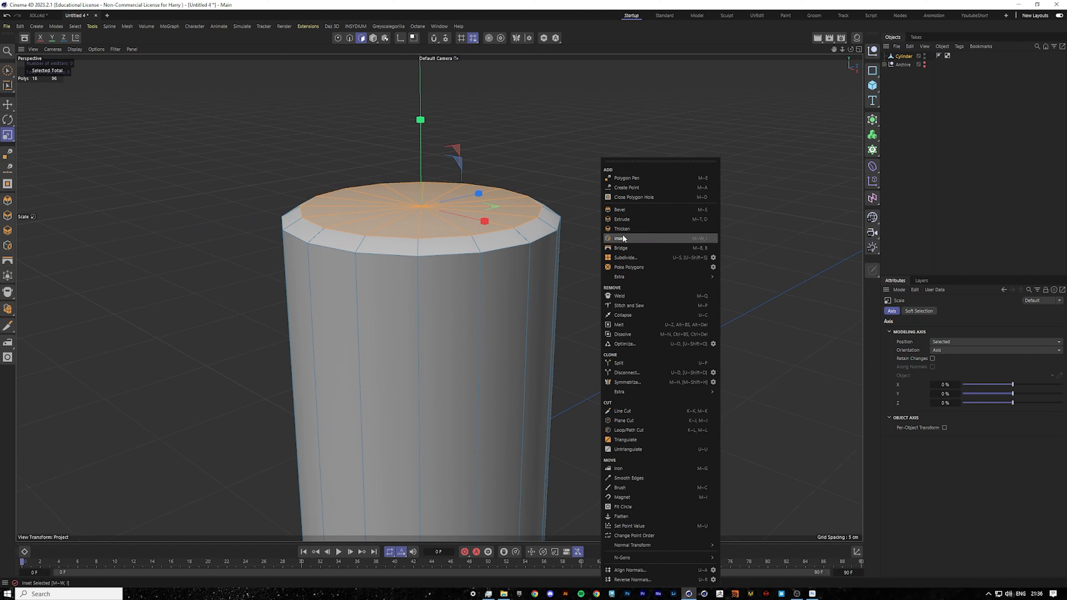
pyautogui.rightClick(562, 178)
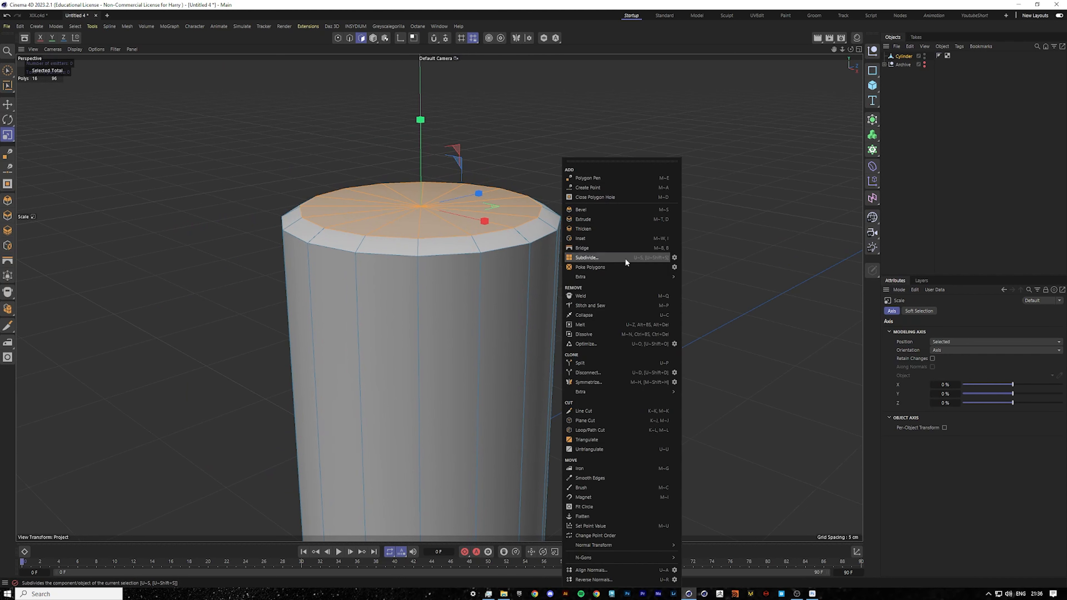
pyautogui.click(604, 241)
pyautogui.moveTo(602, 241); pyautogui.dragTo(527, 241)
pyautogui.keyDown('alt'); pyautogui.moveTo(784, 74); pyautogui.dragTo(780, 151, button='middle'); pyautogui.keyUp('alt')
pyautogui.middleClick(778, 151)
pyautogui.middleClick(629, 449)
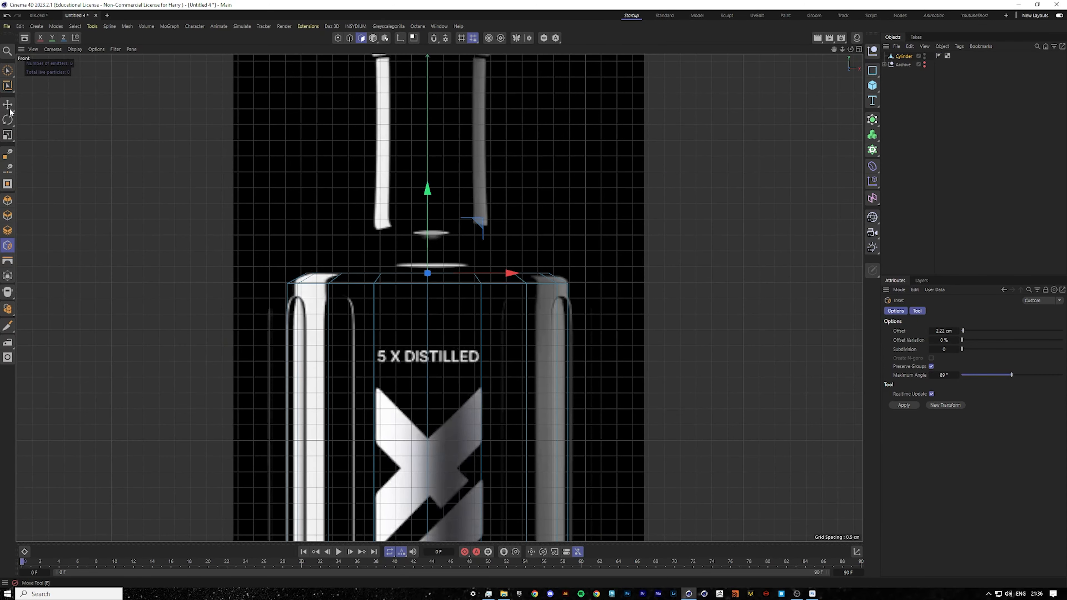
# Raise the inset cap polygons and scale them out slightly to start the bottle's shoulder.
pyautogui.press('e')
pyautogui.moveTo(427, 197); pyautogui.dragTo(427, 187)
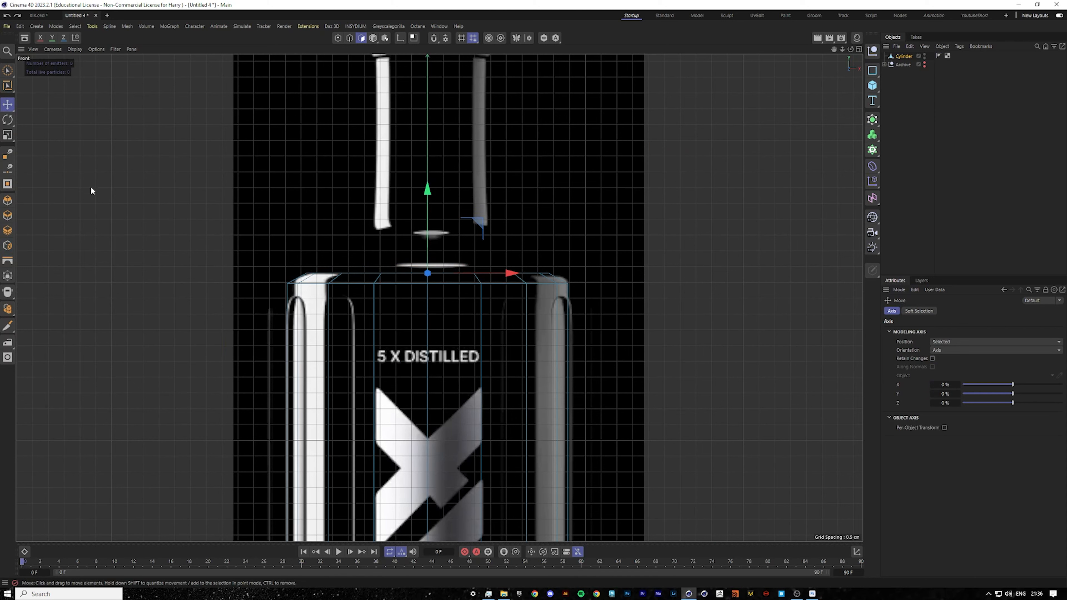
pyautogui.press('t')
pyautogui.moveTo(554, 221); pyautogui.dragTo(571, 221)
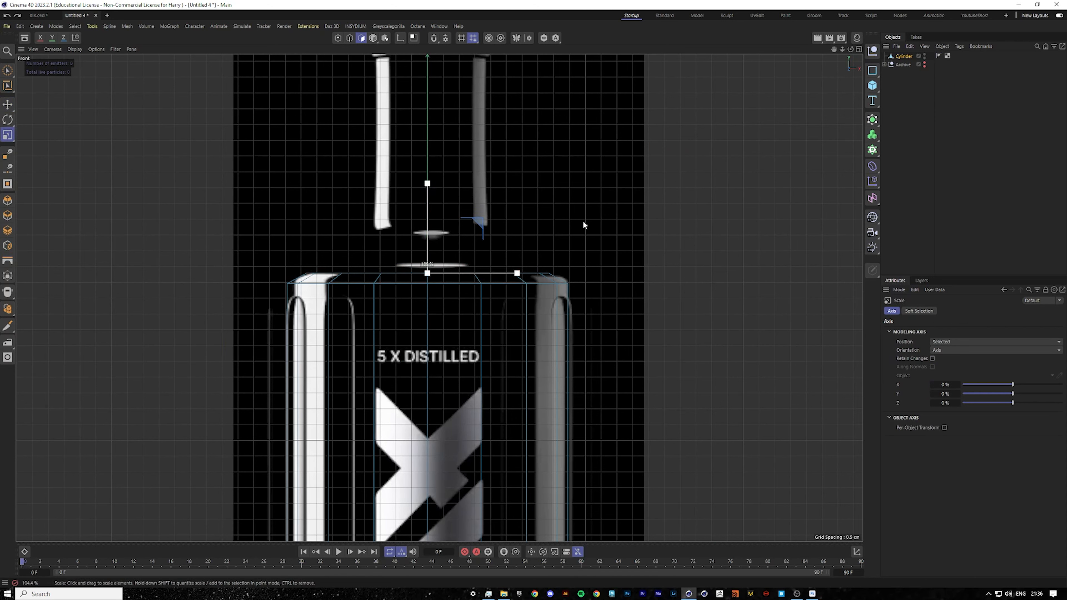
pyautogui.press('e')
pyautogui.click(9, 104)
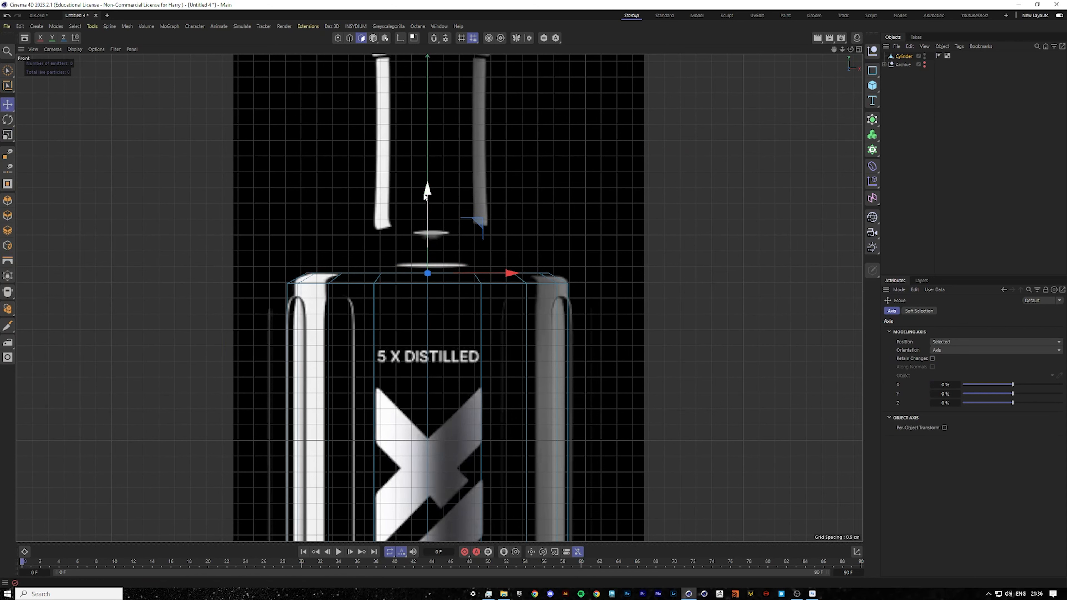
pyautogui.moveTo(424, 193); pyautogui.dragTo(430, 184)
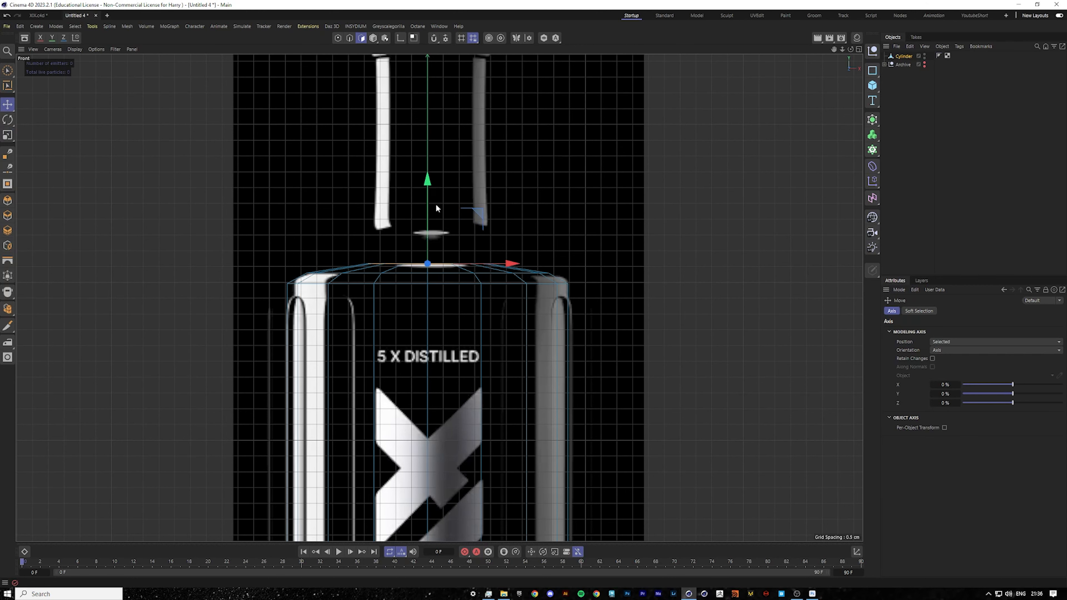
# Extrude the inset cap polygons upward to form the bottle neck, following the front reference.
pyautogui.hotkey('ctrl', 'z')
pyautogui.middleClick(498, 272)
pyautogui.middleClick(286, 215)
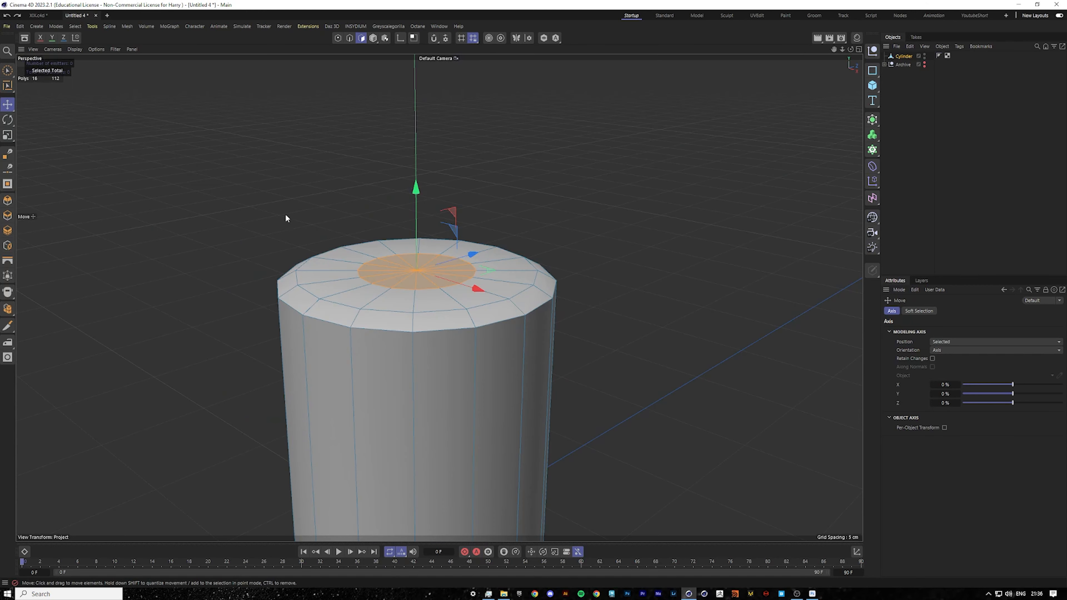
pyautogui.moveTo(433, 263)
pyautogui.keyDown('alt'); pyautogui.mouseDown()
pyautogui.moveTo(442, 292)
pyautogui.moveTo(450, 275)
pyautogui.mouseUp(); pyautogui.keyUp('alt')
pyautogui.middleClick(483, 290)
pyautogui.middleClick(546, 337)
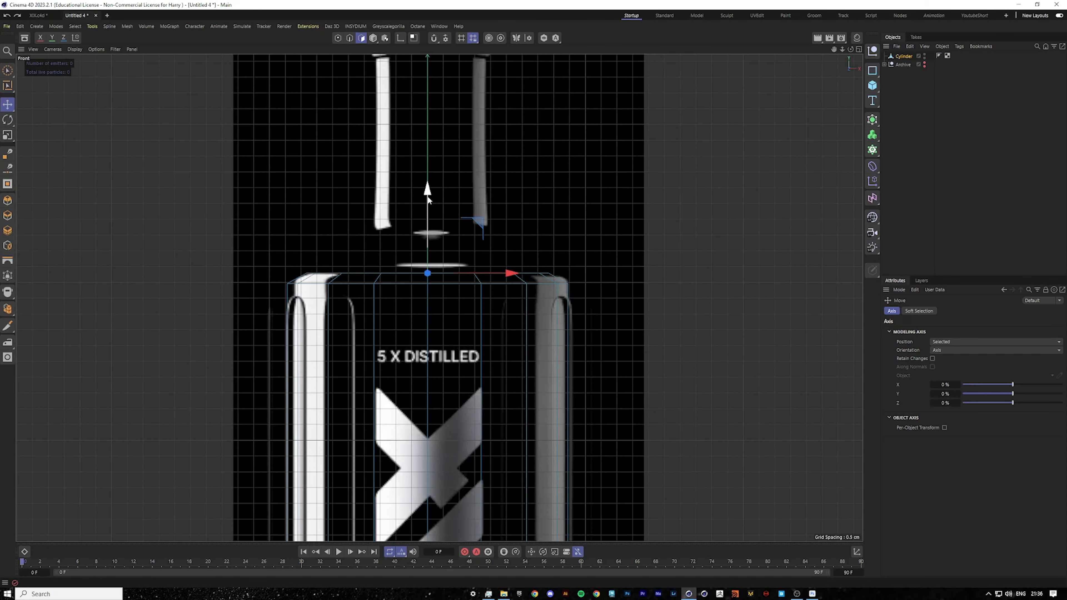
pyautogui.middleClick(427, 202)
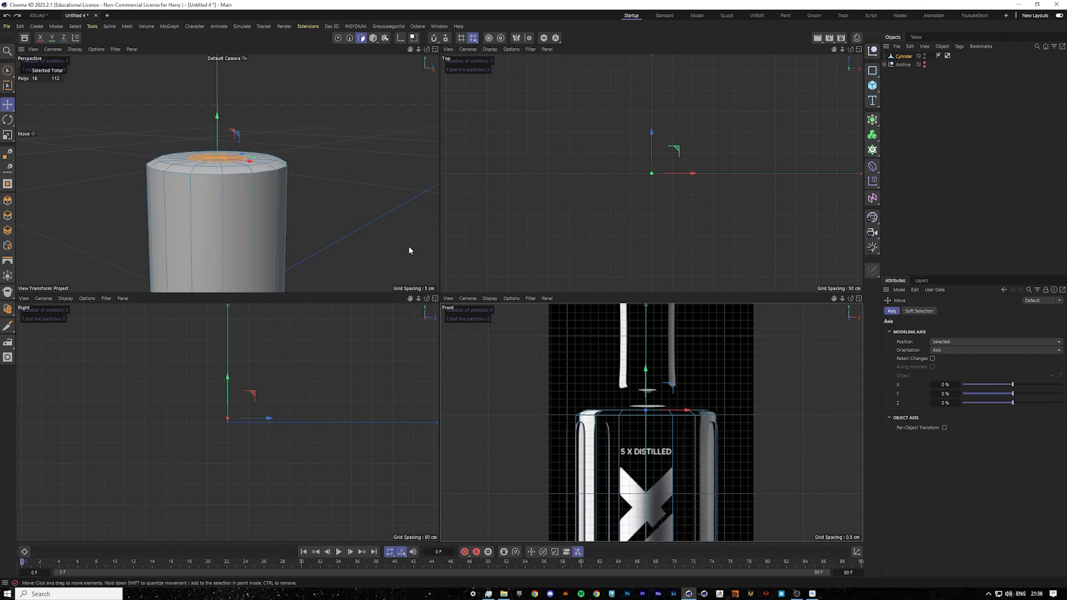
pyautogui.middleClick(728, 378)
pyautogui.scroll(-4, 520, 199)
pyautogui.scroll(4, 507, 91)
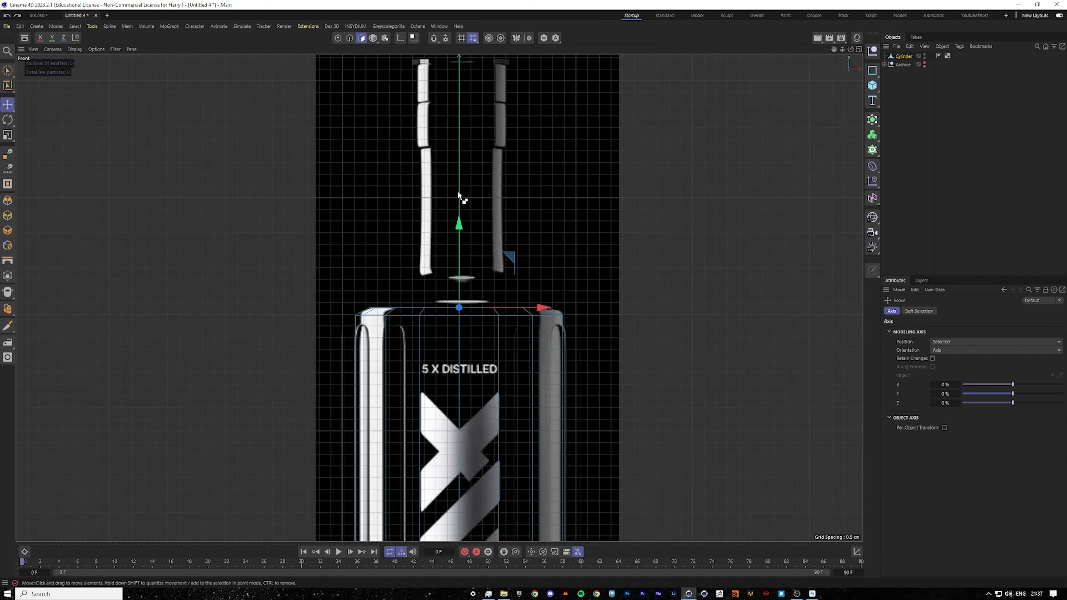
pyautogui.moveTo(458, 230); pyautogui.dragTo(465, 73)
# Raise the neck's top polygons further to match the neck height in the reference.
pyautogui.scroll(-2, 465, 80)
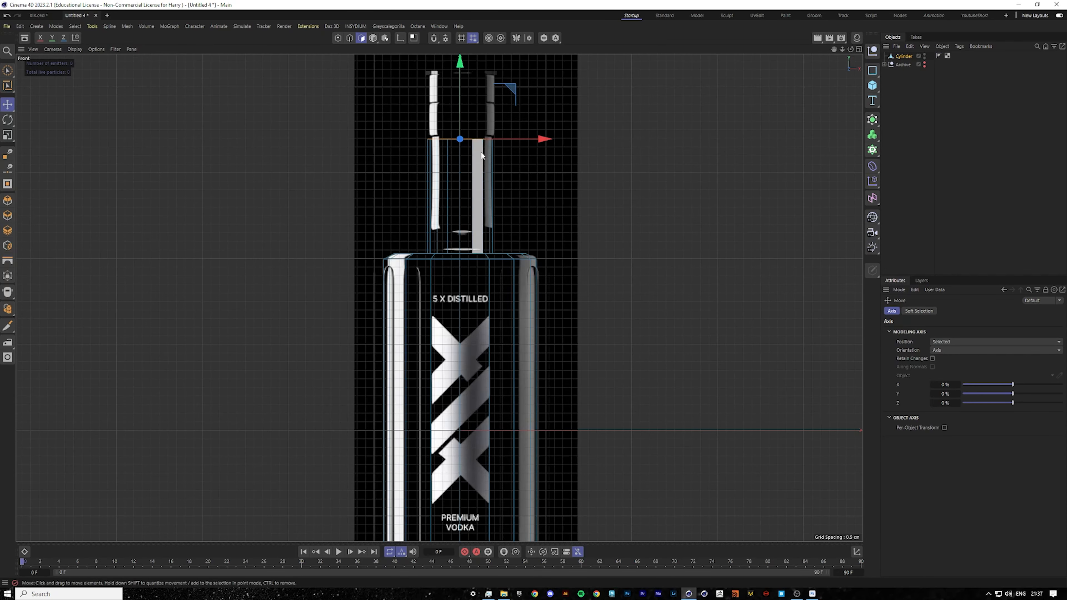
pyautogui.scroll(5, 507, 178)
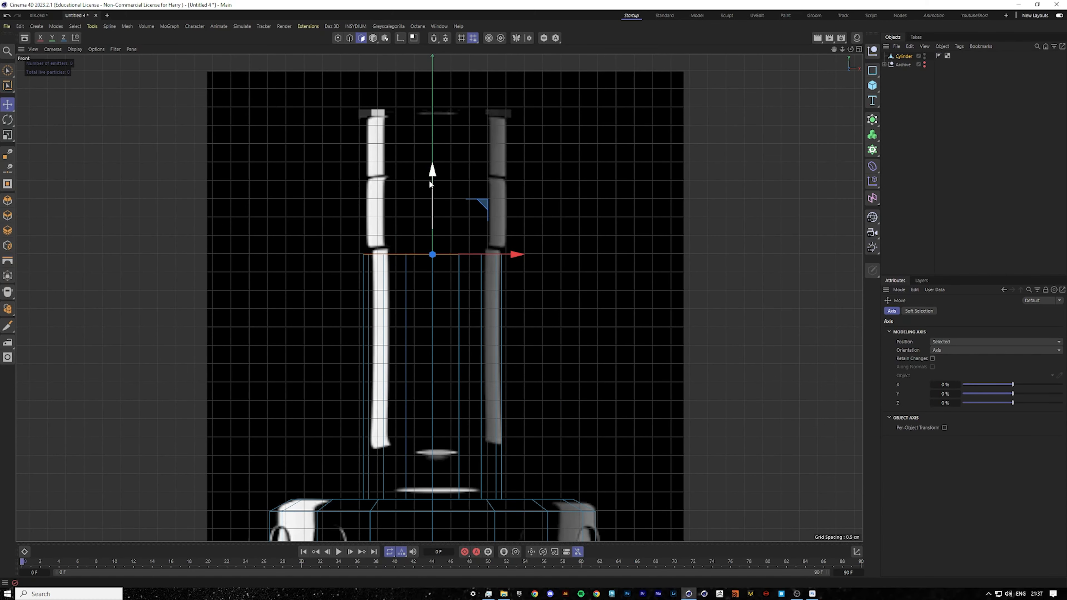
pyautogui.moveTo(432, 176); pyautogui.dragTo(435, 99)
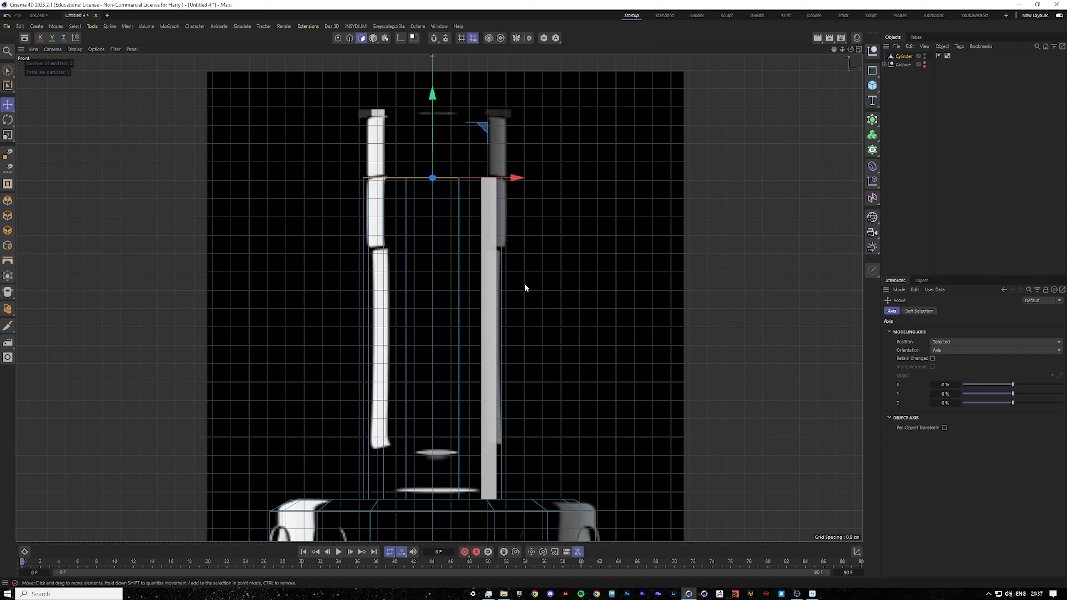
# Add a loop cut around the base of the neck where it meets the shoulder.
pyautogui.scroll(-4, 493, 312)
pyautogui.scroll(7, 468, 274)
pyautogui.scroll(-5, 515, 291)
pyautogui.scroll(-3, 516, 293)
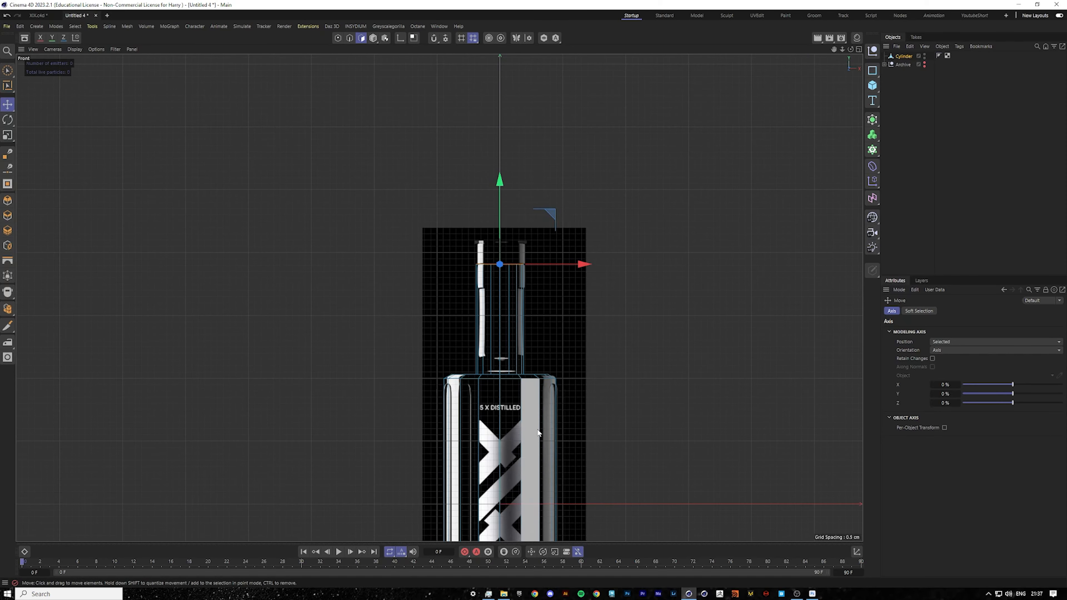
pyautogui.middleClick(571, 410)
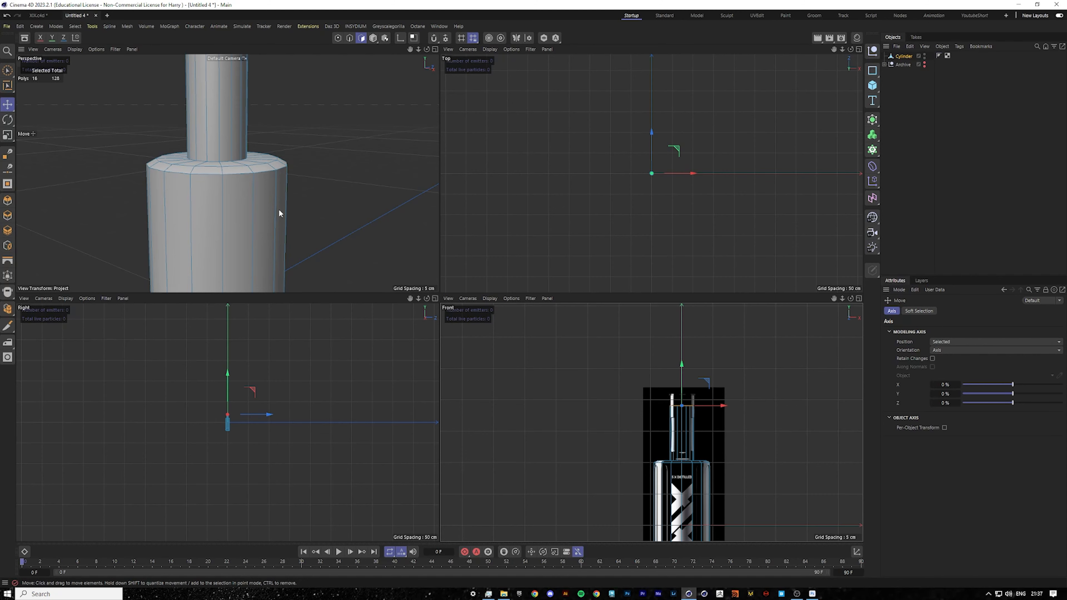
pyautogui.middleClick(653, 453)
pyautogui.scroll(8, 515, 371)
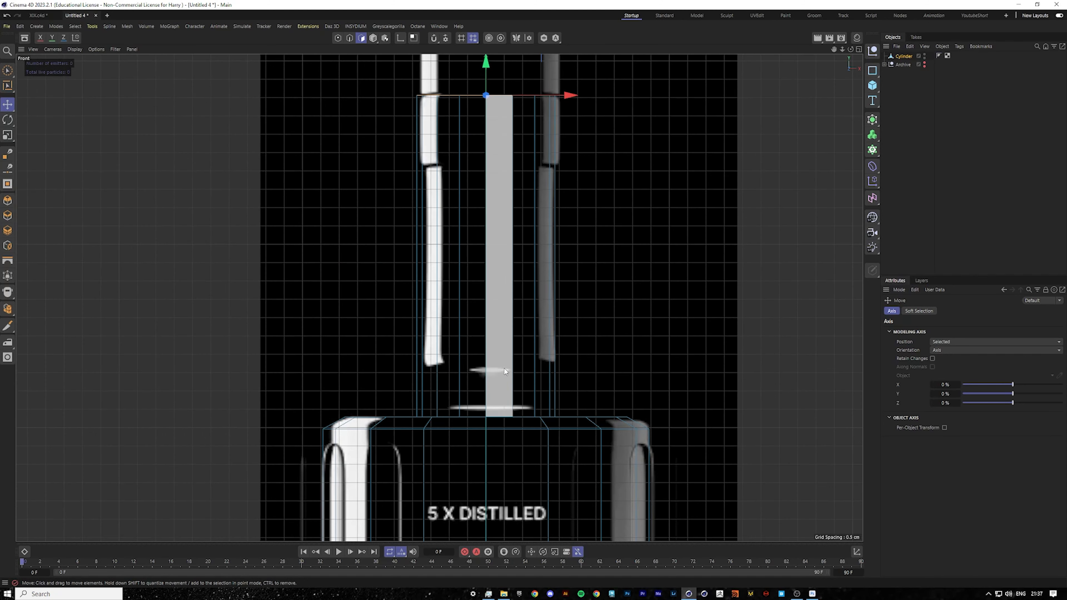
pyautogui.middleClick(580, 388)
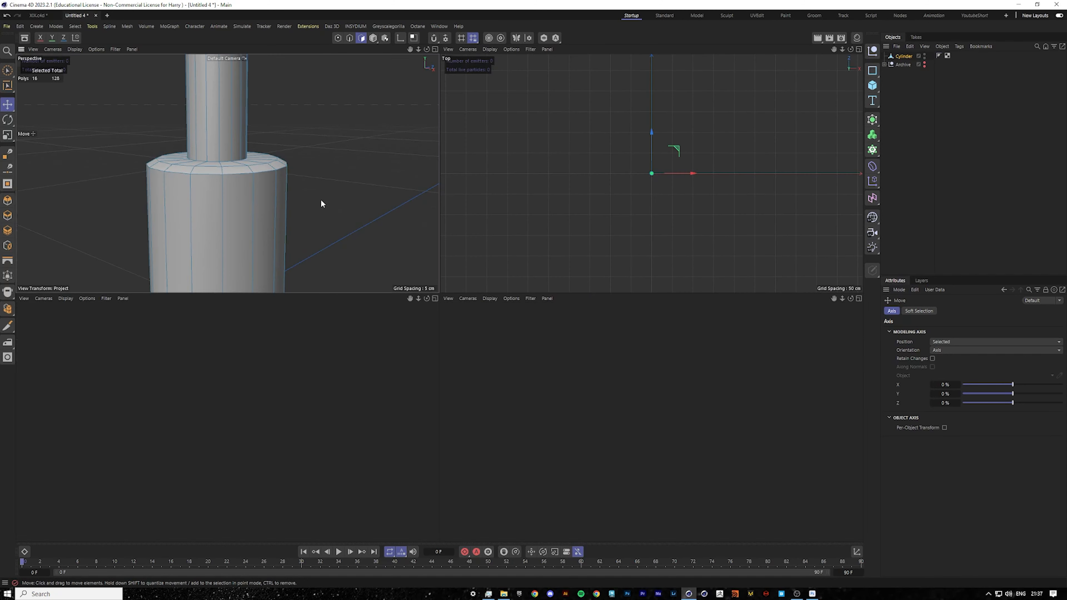
pyautogui.middleClick(321, 204)
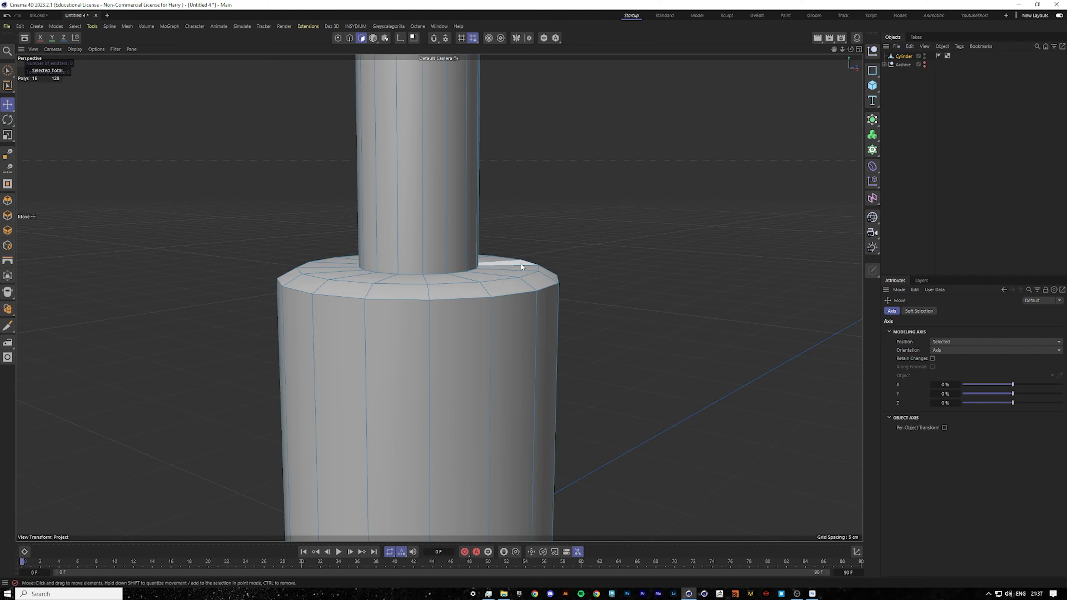
pyautogui.rightClick(508, 265)
pyautogui.click(563, 432)
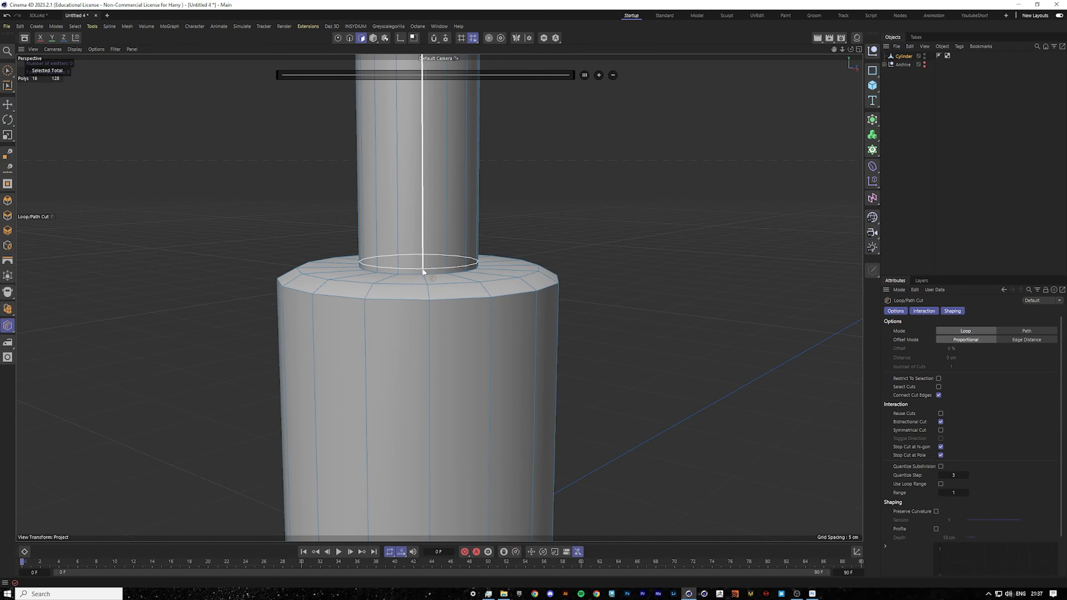
pyautogui.click(422, 274)
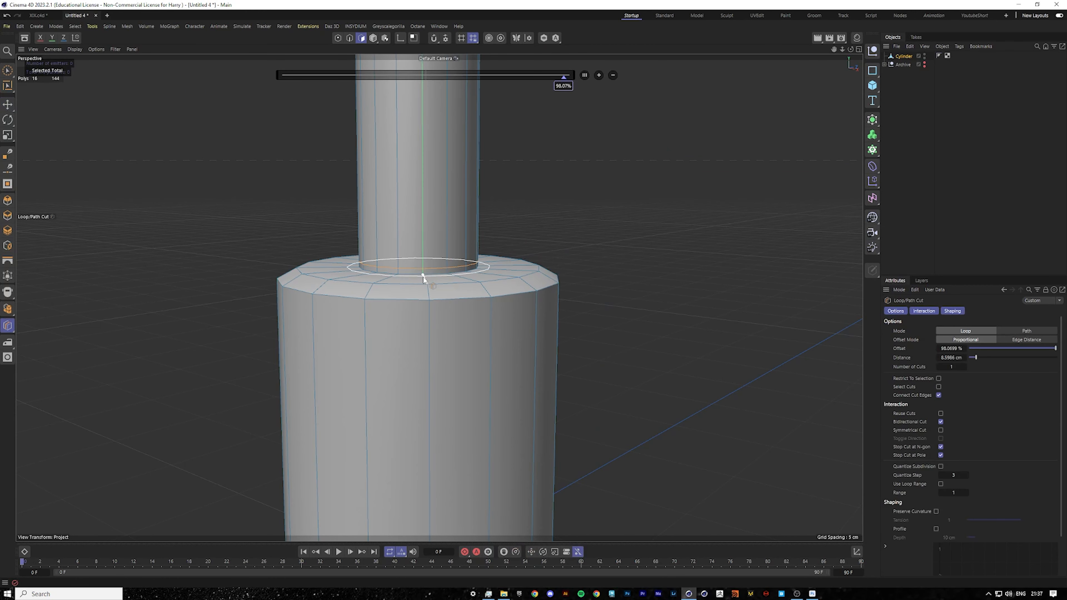
# Try previewing the bottle under a Subdivision Surface with viewport subdivision set to 3, then undo it.
pyautogui.keyDown('alt'); pyautogui.click(875, 118); pyautogui.keyUp('alt')
pyautogui.click(946, 140)
pyautogui.keyDown('alt'); pyautogui.moveTo(436, 251); pyautogui.dragTo(442, 286); pyautogui.keyUp('alt')
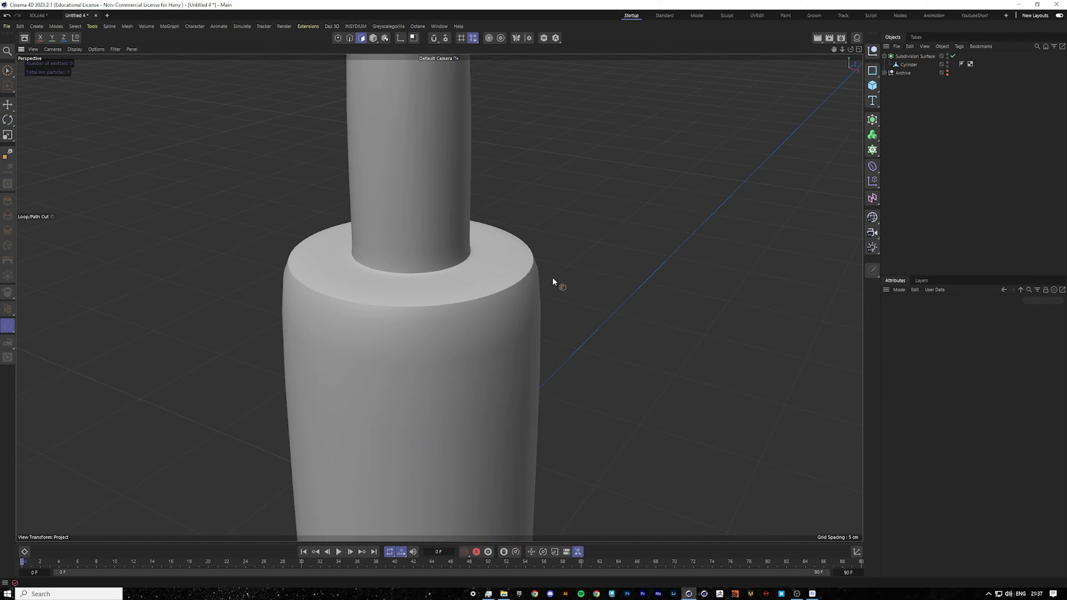
pyautogui.scroll(5, 416, 279)
pyautogui.click(908, 58)
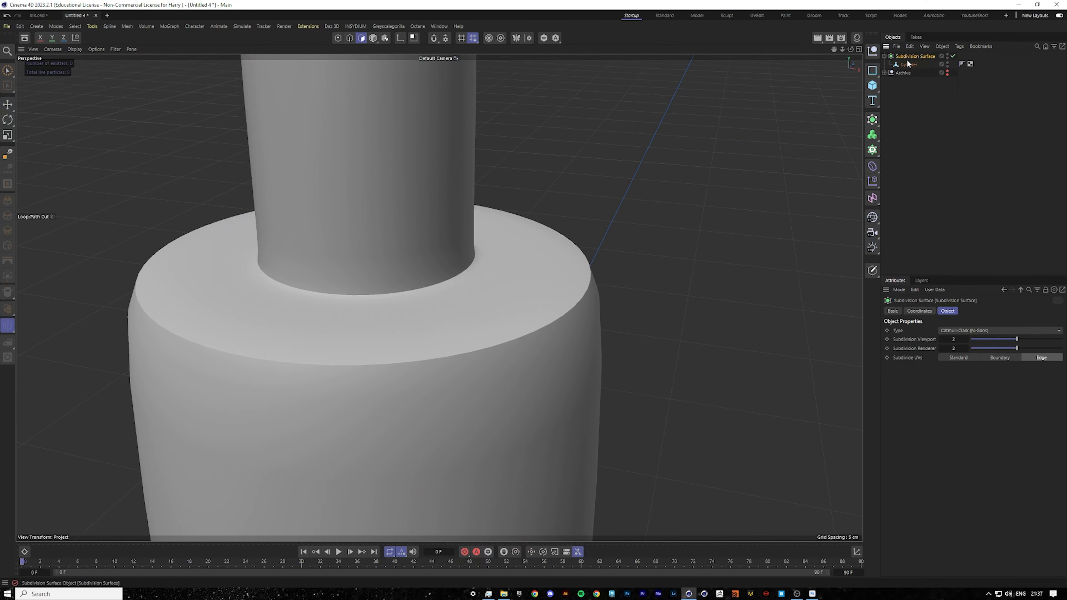
pyautogui.write('3')
pyautogui.press('Return')
pyautogui.scroll(-5, 572, 307)
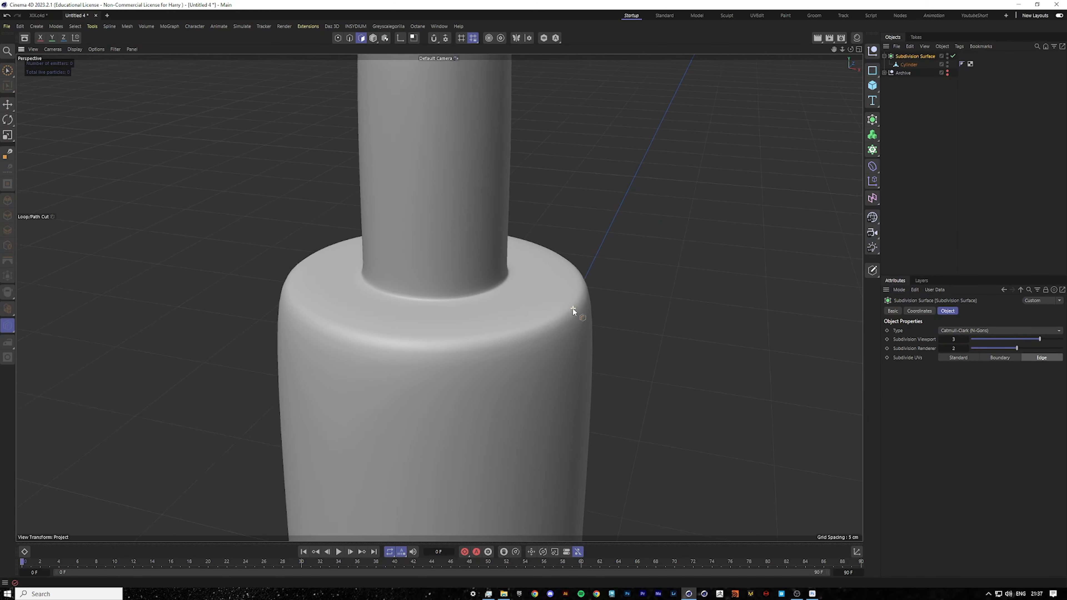
pyautogui.keyDown('alt'); pyautogui.moveTo(514, 297); pyautogui.dragTo(491, 284); pyautogui.keyUp('alt')
pyautogui.scroll(2, 489, 279)
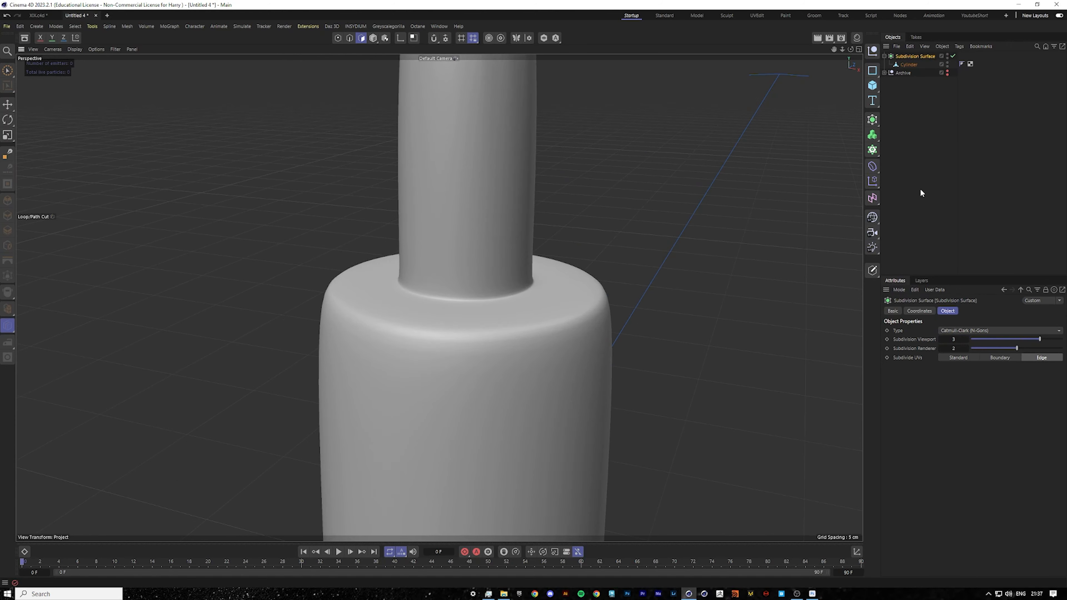
pyautogui.click(952, 56)
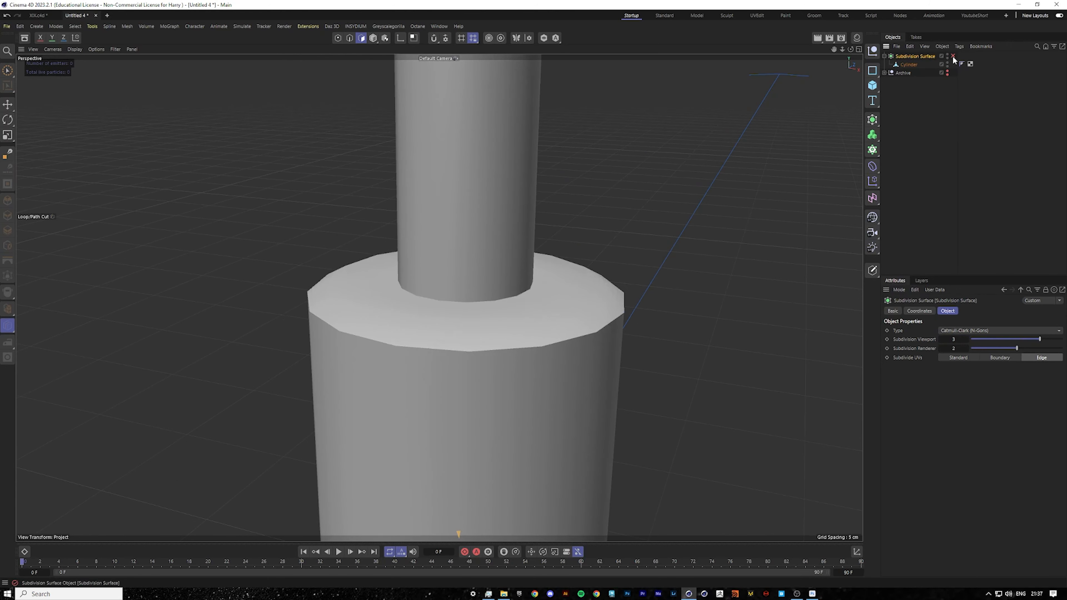
pyautogui.click(914, 65)
pyautogui.hotkey('ctrl', 'z')
pyautogui.hotkey('ctrl', 'z')
pyautogui.hotkey('ctrl', 'z')
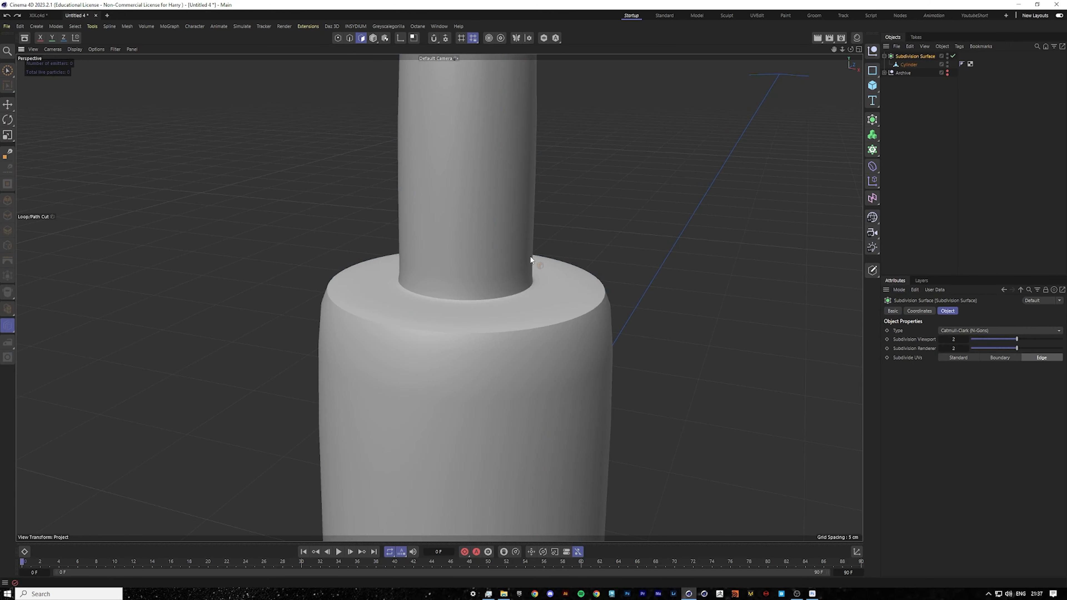
pyautogui.hotkey('ctrl', 'z')
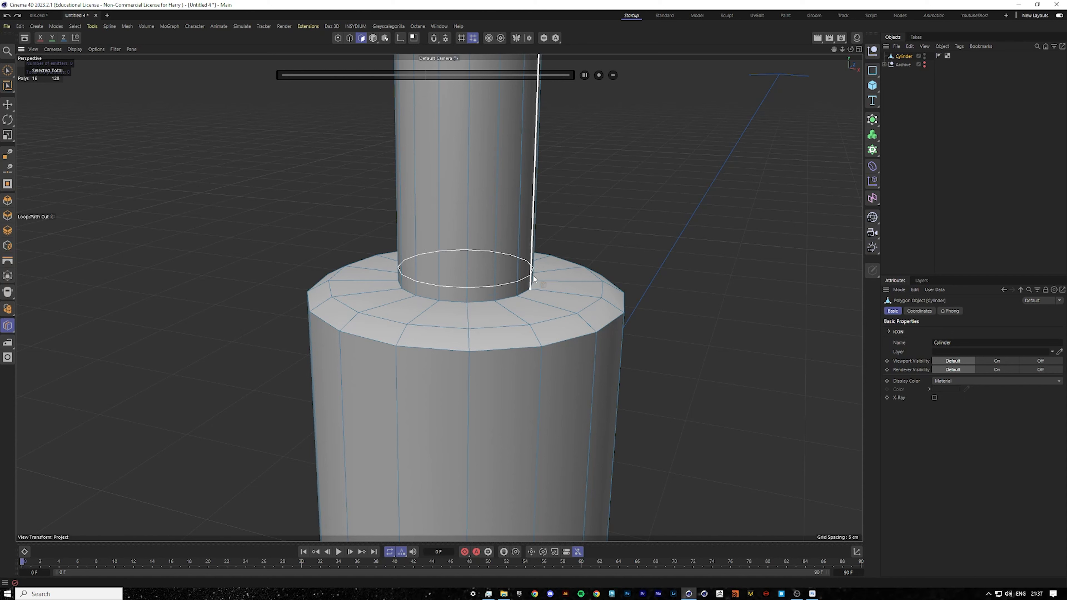
# Select the edge loop at the base of the neck and nudge it upward.
pyautogui.click(7, 104)
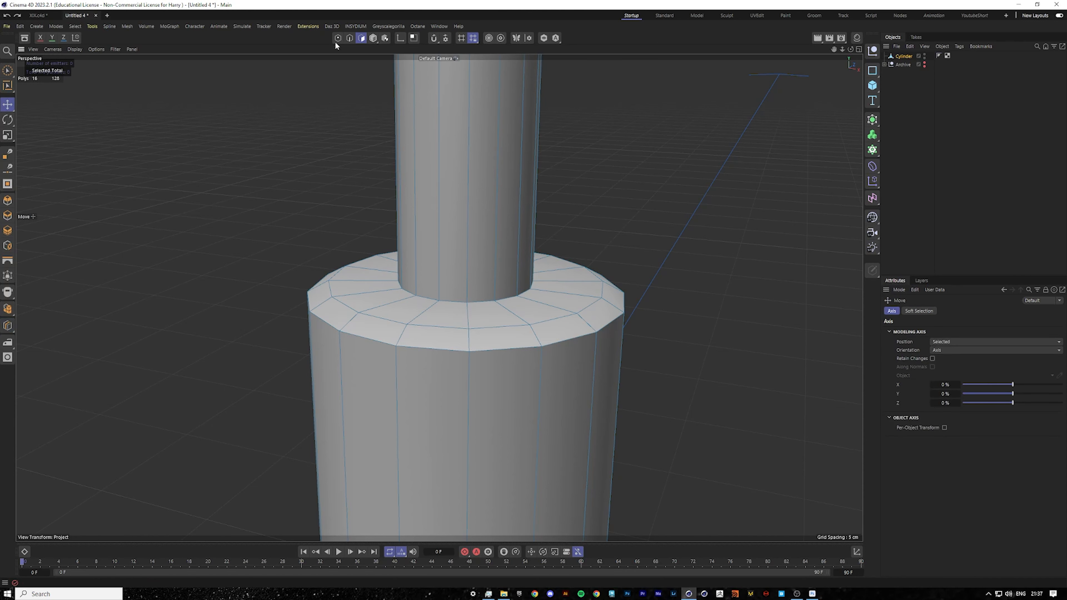
pyautogui.click(350, 38)
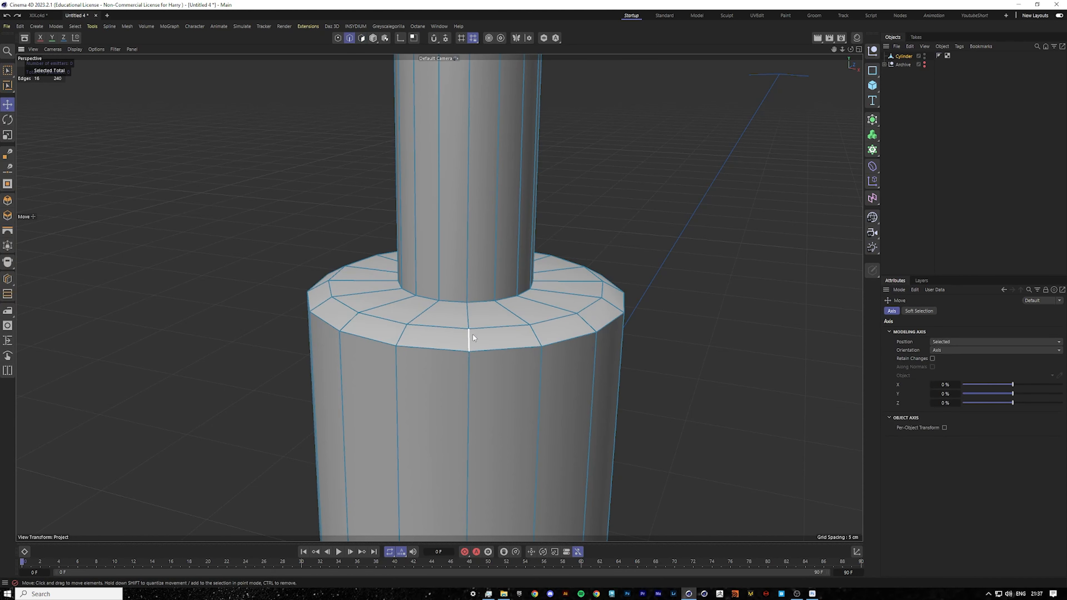
pyautogui.doubleClick(456, 302)
pyautogui.scroll(2, 476, 278)
pyautogui.moveTo(472, 217); pyautogui.dragTo(471, 187)
pyautogui.middleClick(541, 208)
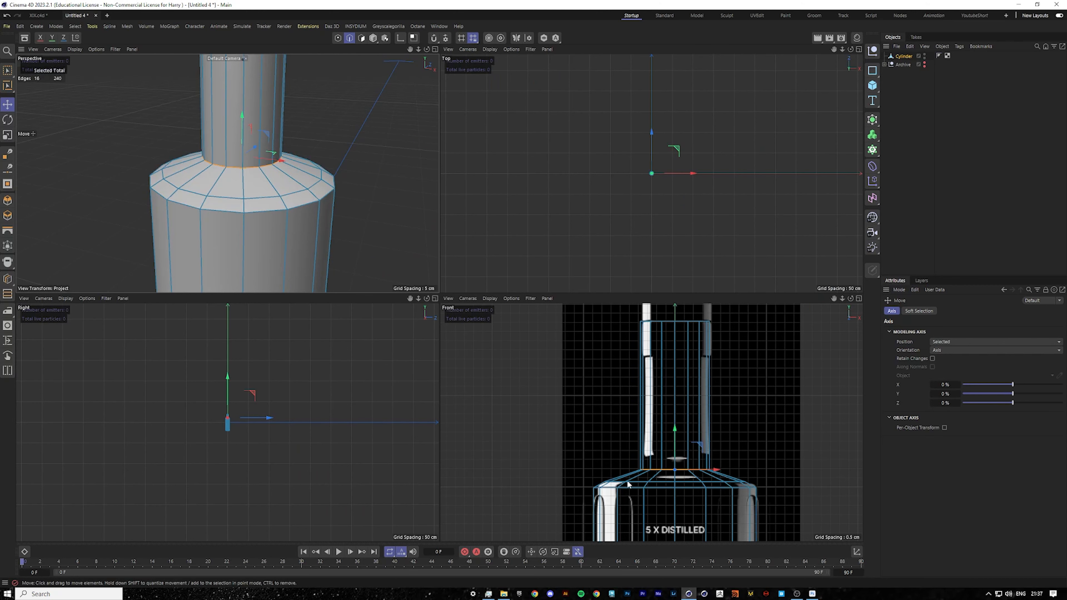
pyautogui.middleClick(334, 240)
pyautogui.middleClick(508, 250)
pyautogui.middleClick(697, 410)
pyautogui.scroll(-3, 579, 320)
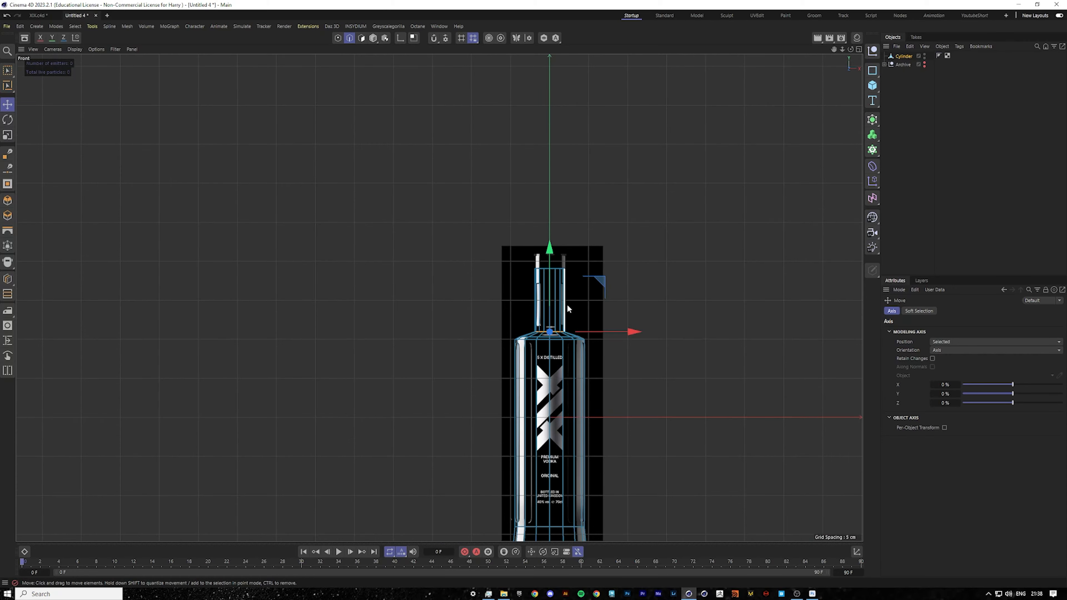
pyautogui.scroll(8, 566, 304)
# Add a horizontal loop cut across the neck at about 24% offset.
pyautogui.rightClick(584, 314)
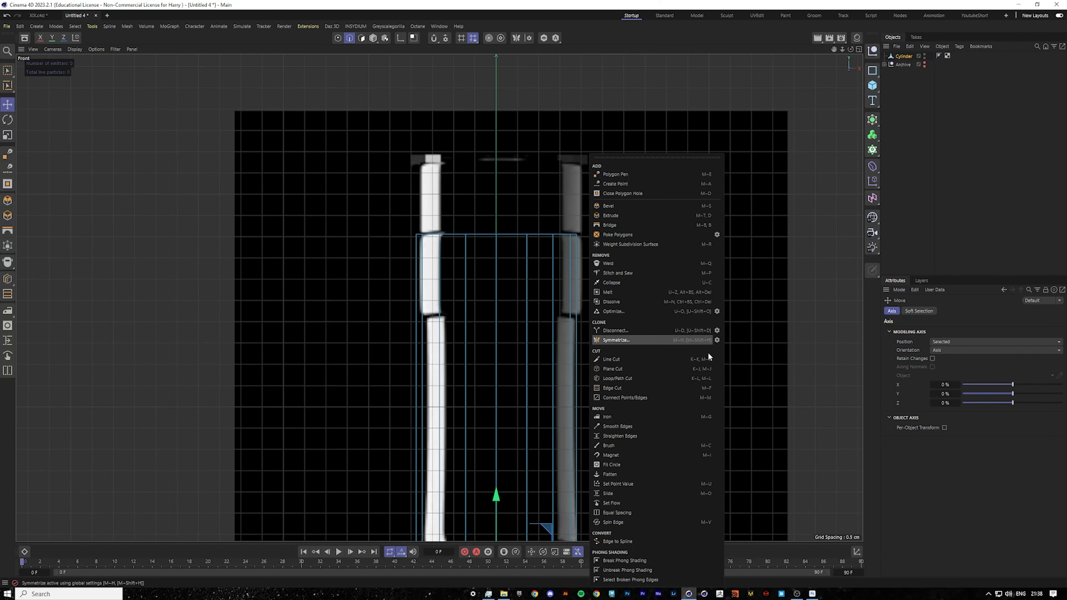
pyautogui.click(650, 378)
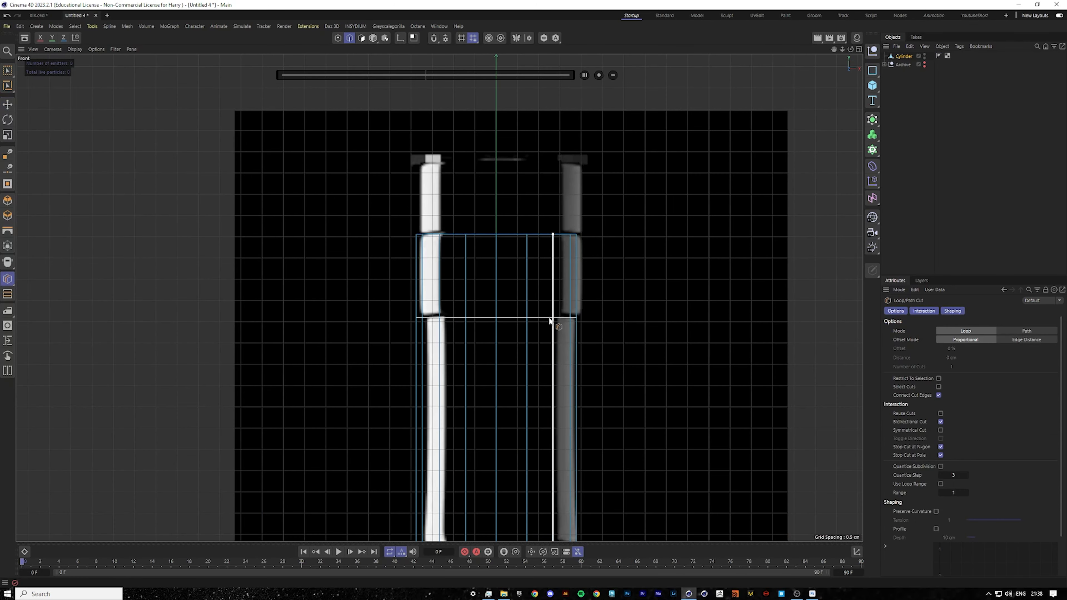
pyautogui.click(549, 321)
pyautogui.scroll(2, 440, 318)
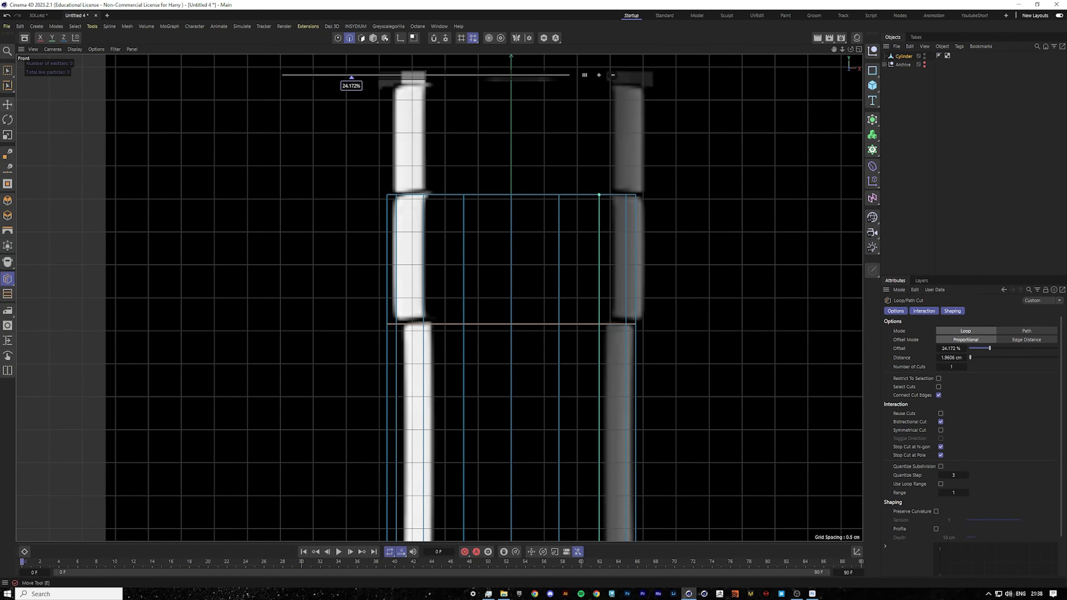
# Inspect the neck and its new cut in the front, four-view and perspective views.
pyautogui.click(8, 103)
pyautogui.press('space')
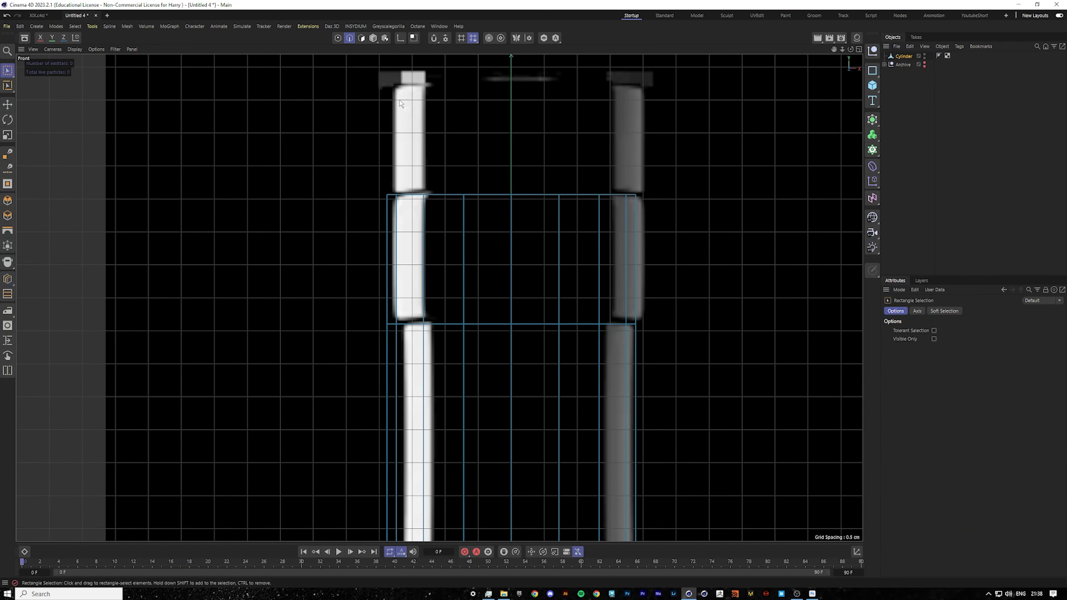
pyautogui.click(339, 38)
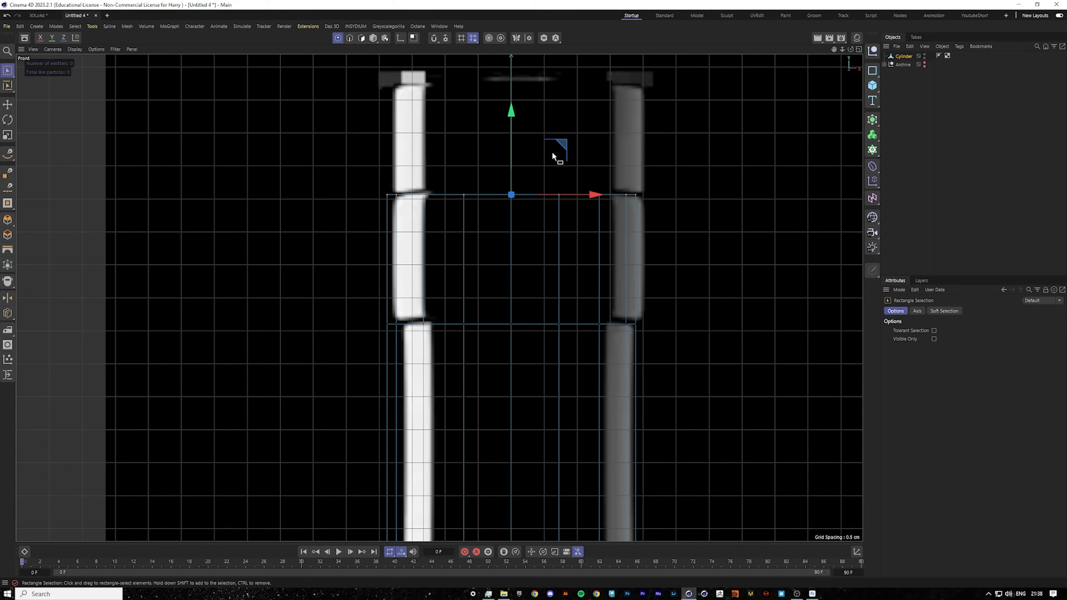
pyautogui.moveTo(511, 117); pyautogui.dragTo(511, 114)
pyautogui.middleClick(510, 115)
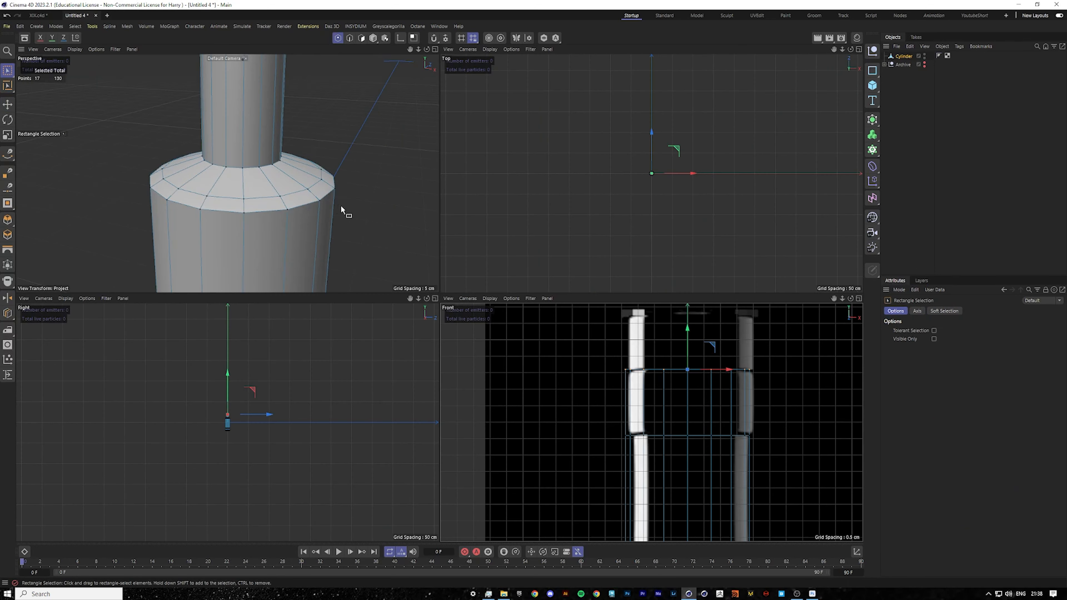
pyautogui.middleClick(342, 210)
pyautogui.scroll(-5, 613, 220)
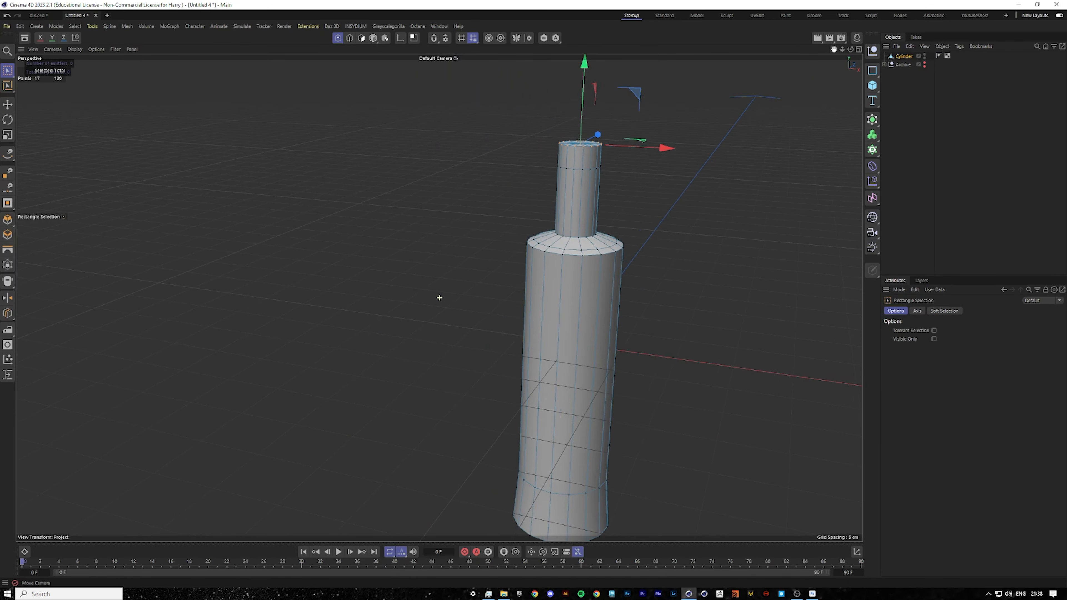
pyautogui.keyDown('alt'); pyautogui.moveTo(613, 220); pyautogui.dragTo(481, 332, button='middle'); pyautogui.keyUp('alt')
pyautogui.scroll(8, 454, 248)
# Loop-select the polygon band at the top of the neck and extrude it outward by about 0.09 cm.
pyautogui.click(362, 39)
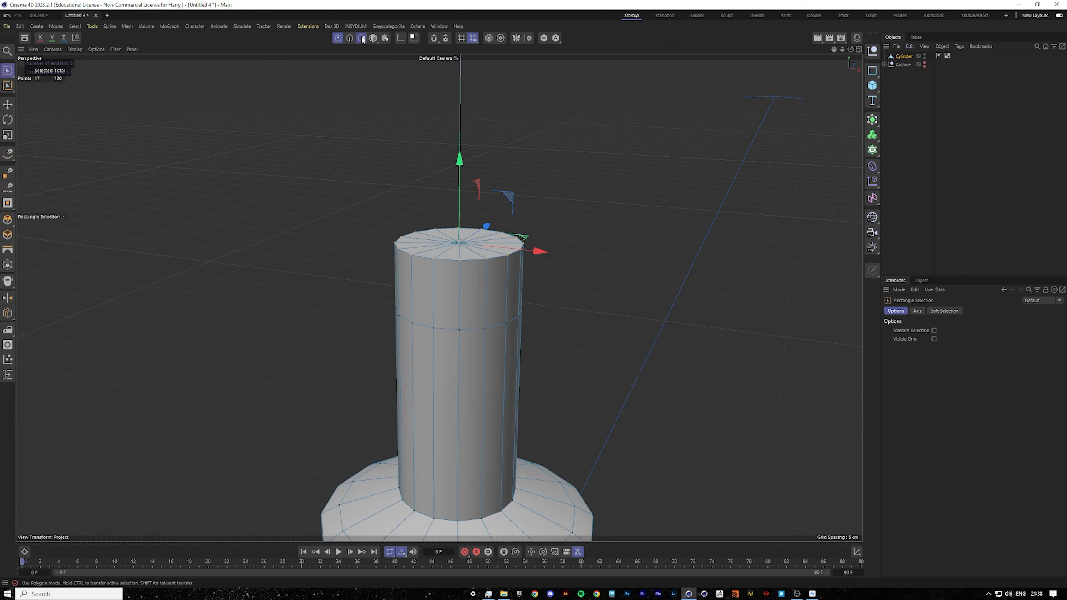
pyautogui.scroll(-1, 391, 79)
pyautogui.click(8, 105)
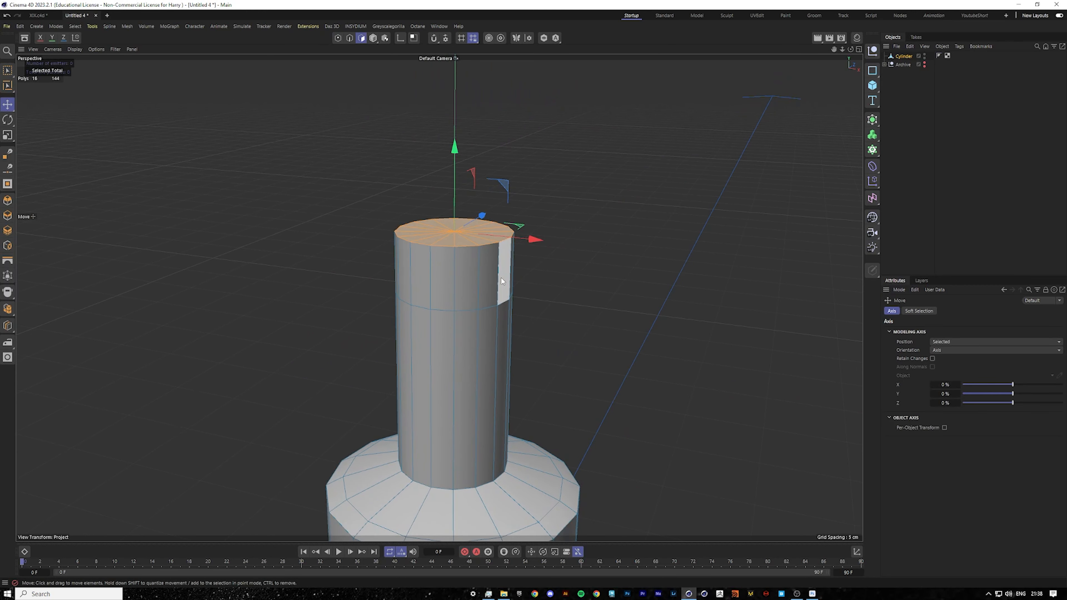
pyautogui.press('u')
pyautogui.press('l')
pyautogui.click(498, 275)
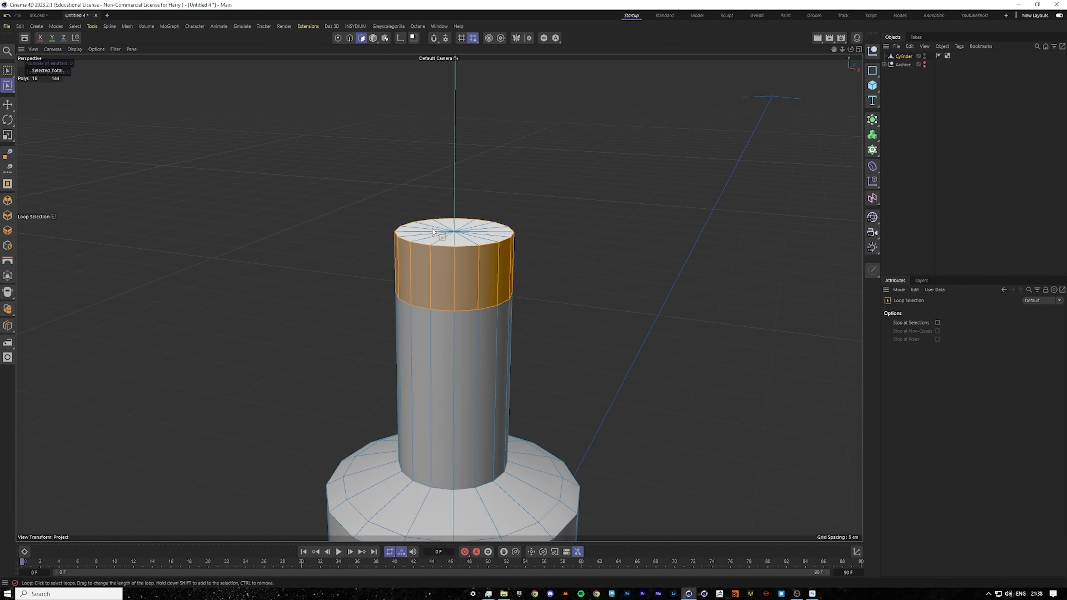
pyautogui.click(7, 104)
pyautogui.scroll(4, 622, 269)
pyautogui.rightClick(621, 269)
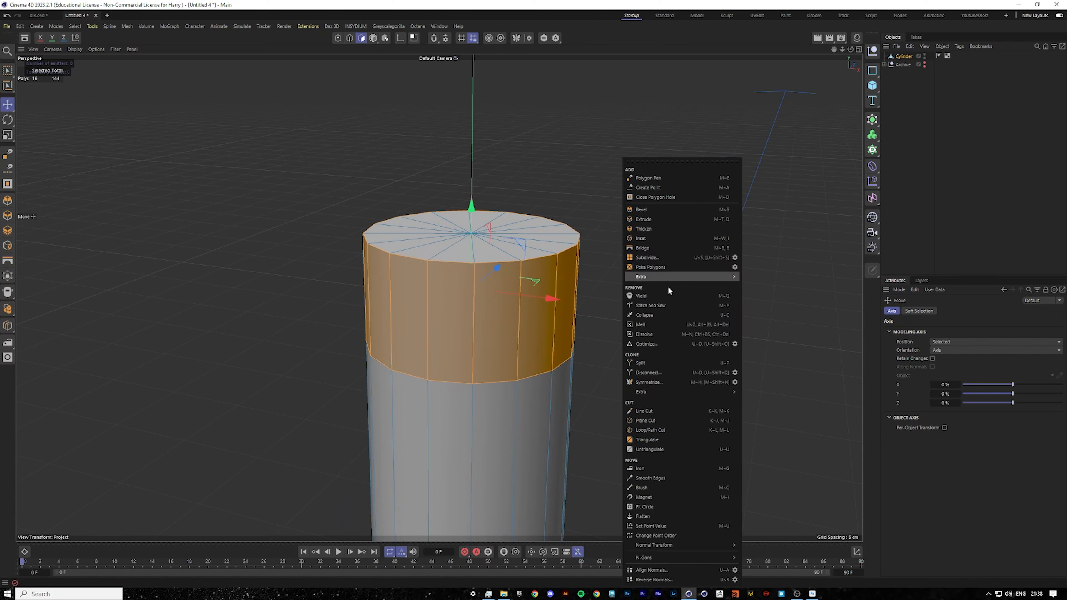
pyautogui.click(650, 220)
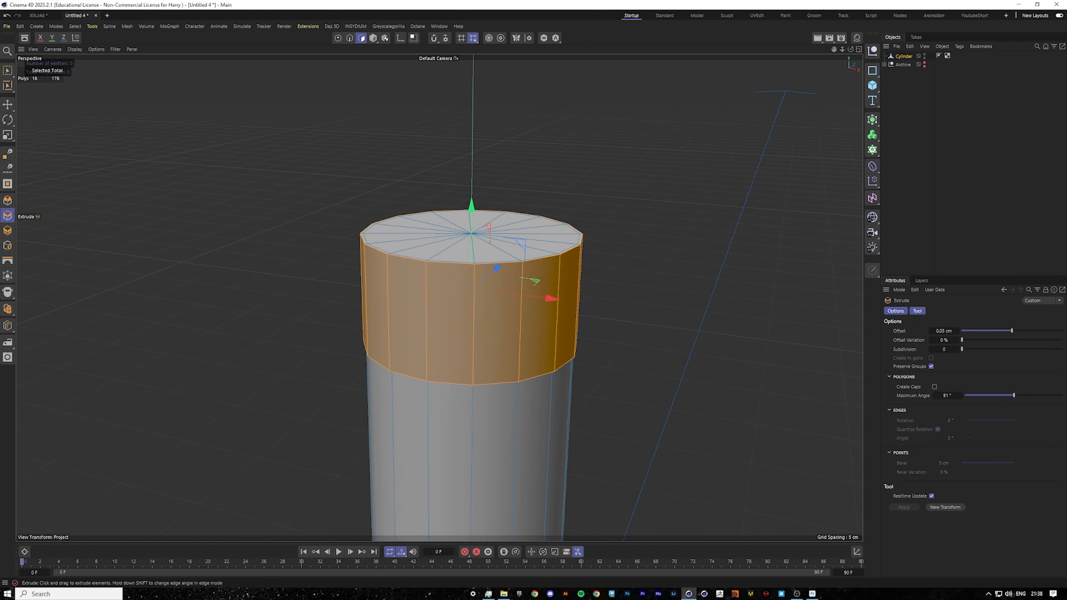
pyautogui.moveTo(645, 244); pyautogui.dragTo(660, 244)
pyautogui.middleClick(643, 247)
pyautogui.middleClick(652, 389)
pyautogui.hotkey('ctrl', 'z')
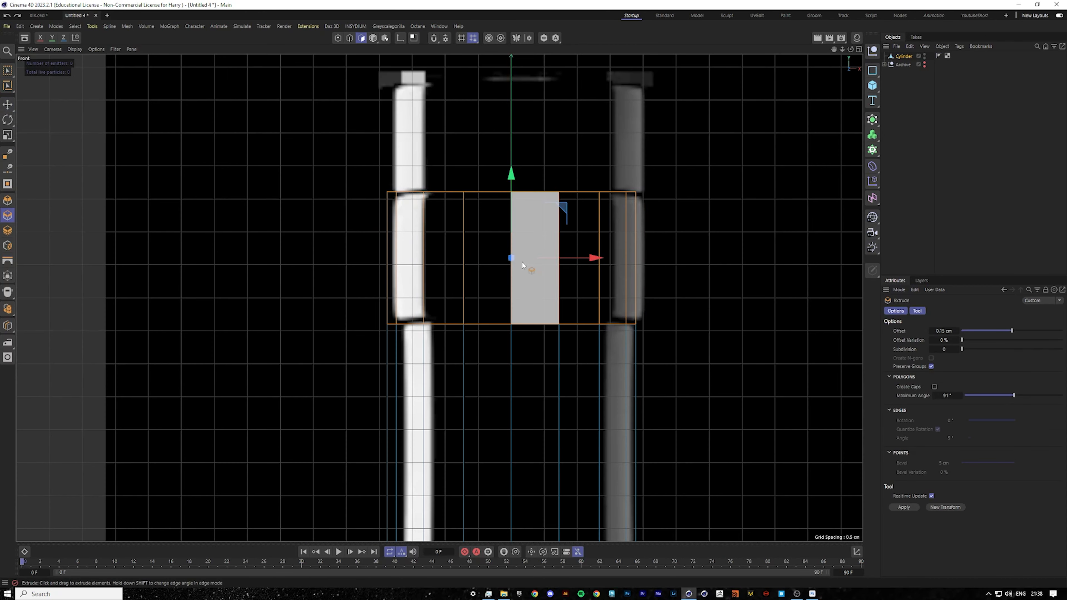
pyautogui.scroll(3, 517, 252)
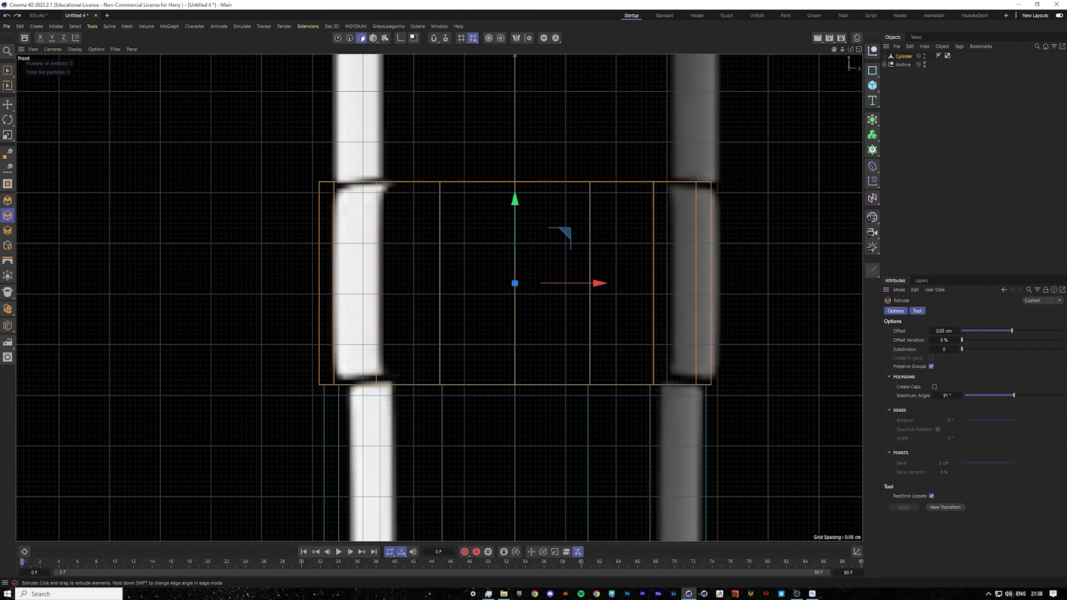
pyautogui.moveTo(640, 209); pyautogui.dragTo(644, 210)
pyautogui.middleClick(626, 211)
pyautogui.middleClick(426, 261)
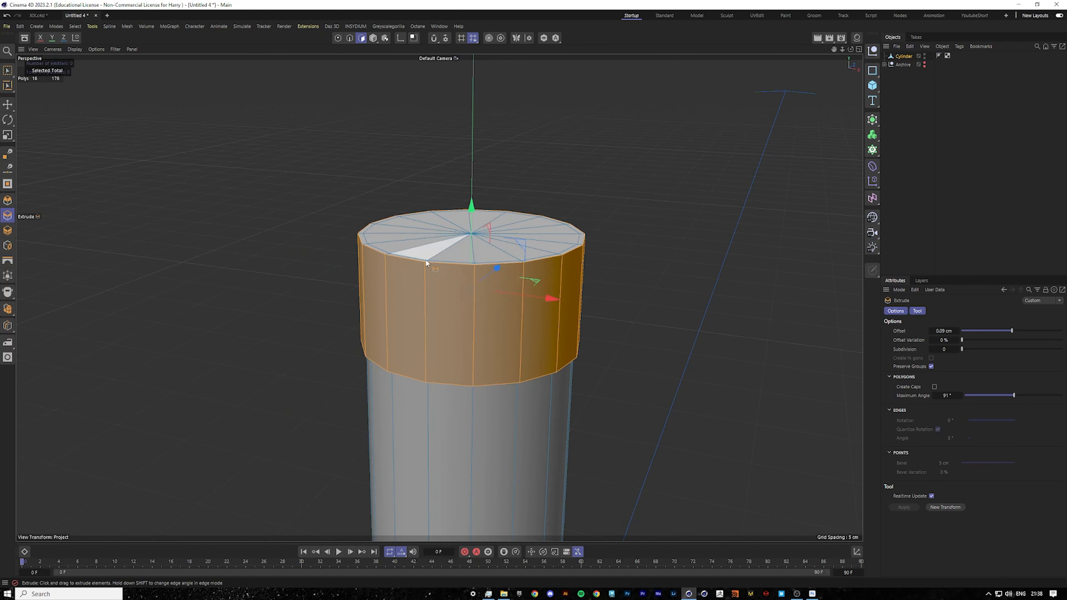
pyautogui.moveTo(479, 303)
pyautogui.keyDown('alt'); pyautogui.mouseDown()
pyautogui.moveTo(475, 347)
pyautogui.moveTo(493, 236)
pyautogui.moveTo(488, 269)
pyautogui.moveTo(473, 252)
pyautogui.moveTo(478, 288)
pyautogui.mouseUp(); pyautogui.keyUp('alt')
pyautogui.scroll(4, 523, 372)
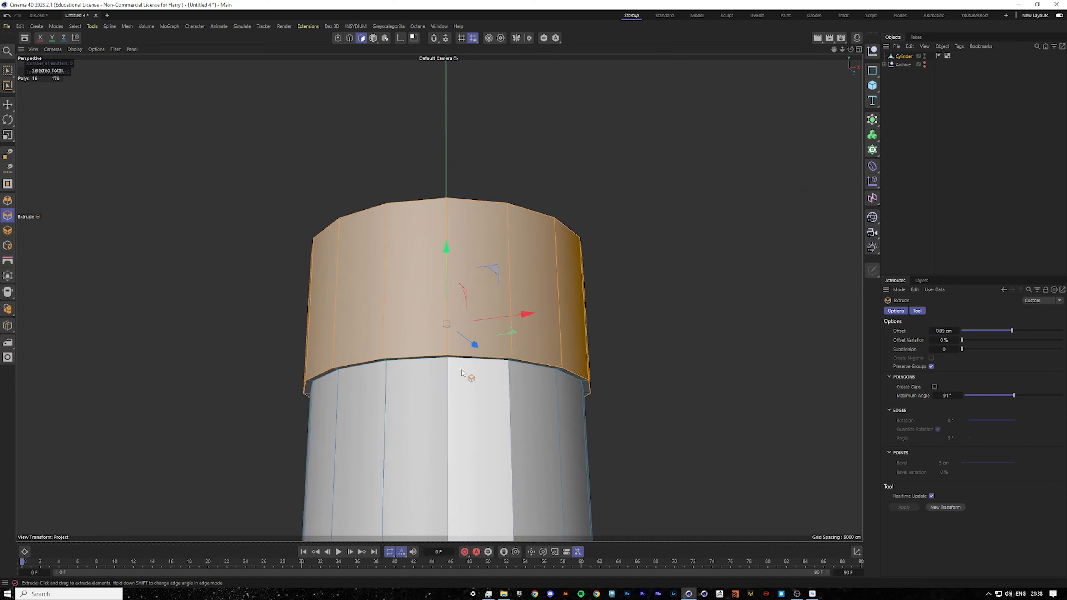
pyautogui.scroll(1, 461, 370)
pyautogui.keyDown('alt'); pyautogui.moveTo(461, 369); pyautogui.dragTo(462, 355); pyautogui.keyUp('alt')
pyautogui.hotkey('ctrl', 'z')
pyautogui.moveTo(538, 322); pyautogui.dragTo(546, 322)
pyautogui.middleClick(590, 336)
pyautogui.middleClick(600, 366)
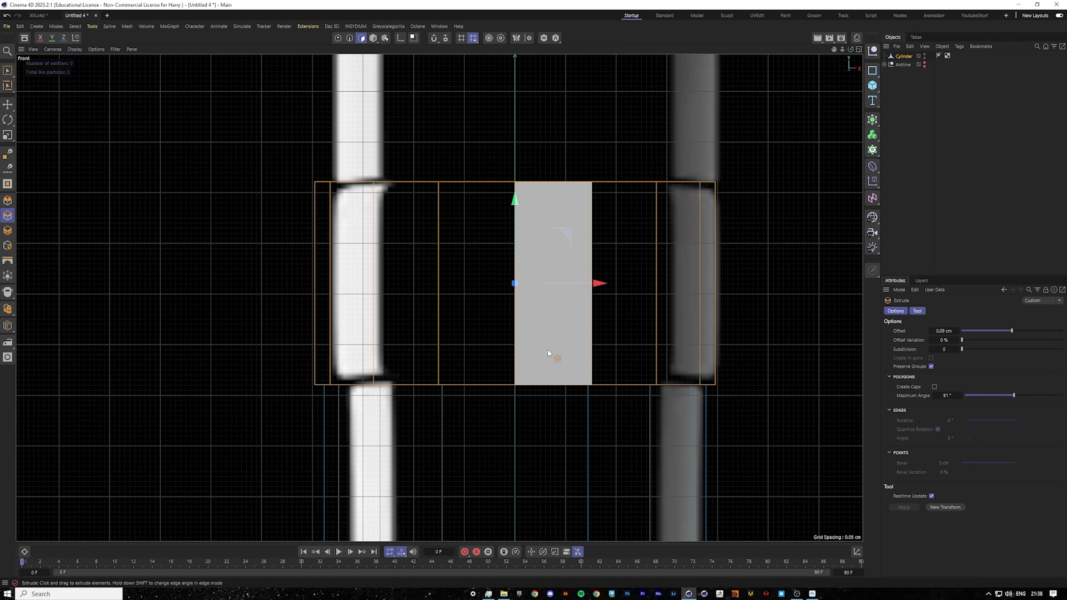
pyautogui.scroll(-4, 547, 348)
pyautogui.scroll(2, 555, 326)
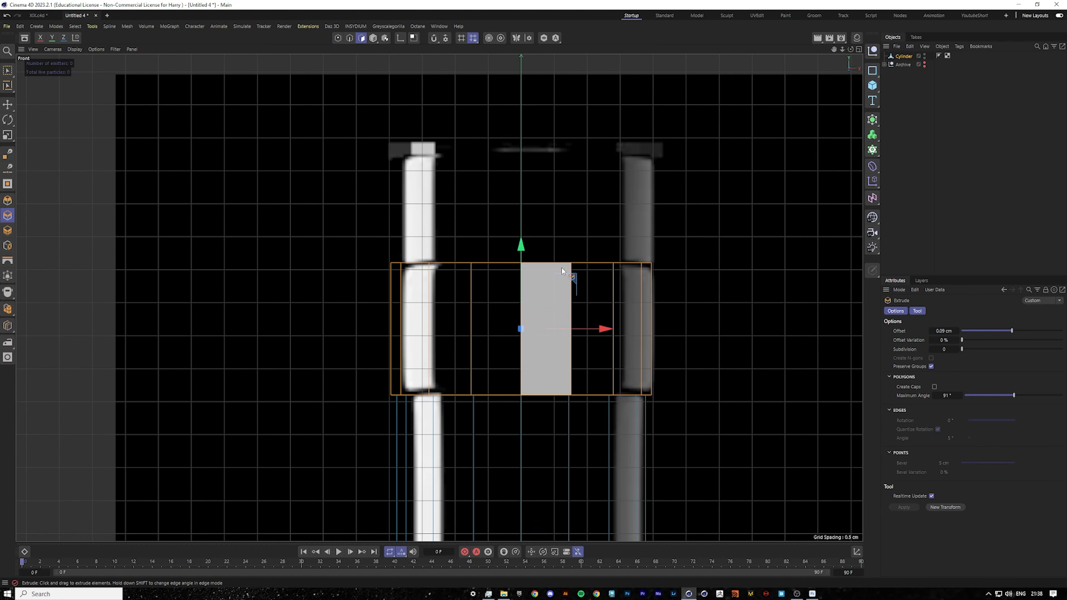
# Select the top cap of the neck and move it up about 1.5 cm in the front view.
pyautogui.click(7, 104)
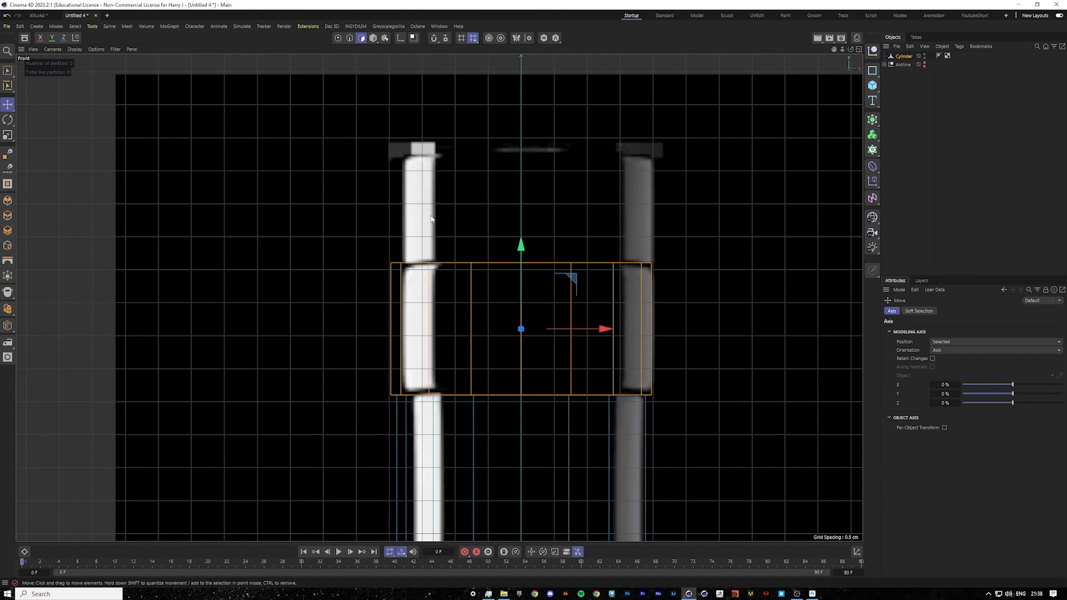
pyautogui.middleClick(356, 246)
pyautogui.press('u')
pyautogui.press('l')
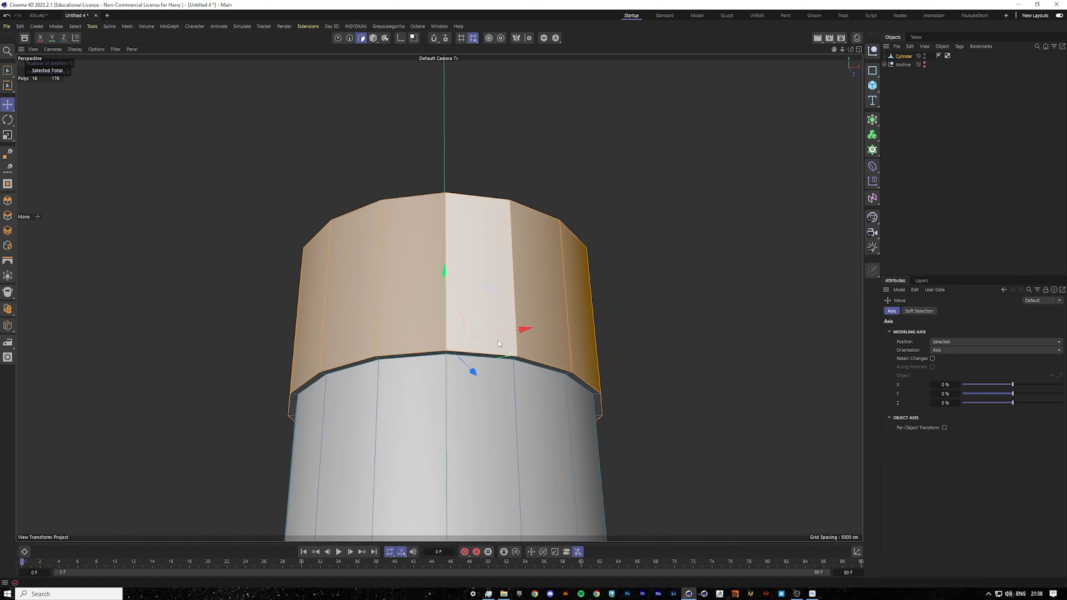
pyautogui.keyDown('alt'); pyautogui.moveTo(356, 245); pyautogui.dragTo(470, 386); pyautogui.keyUp('alt')
pyautogui.click(468, 295)
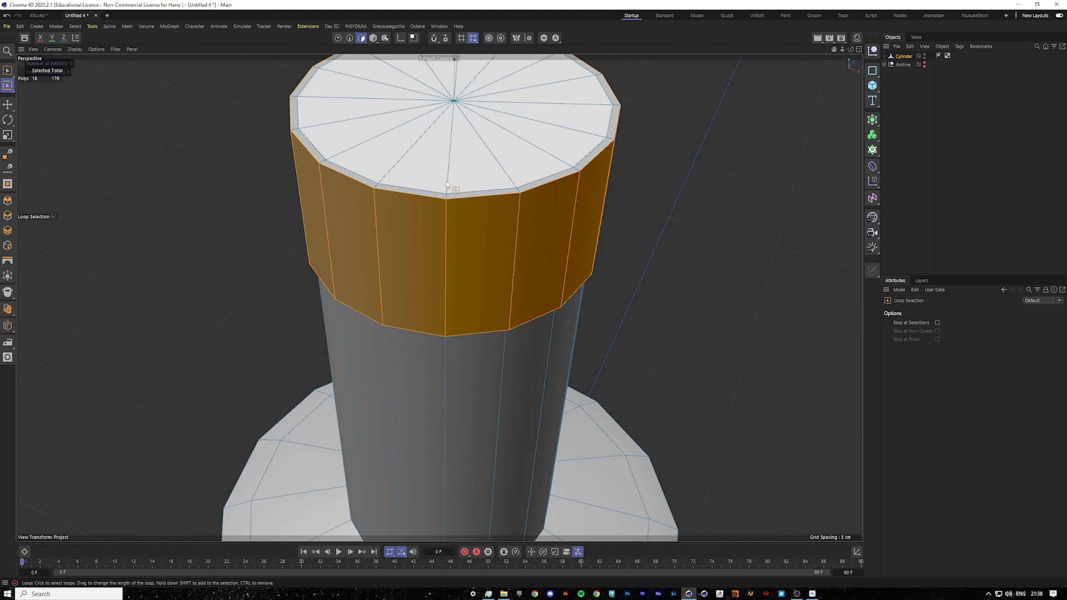
pyautogui.click(452, 184)
pyautogui.scroll(-3, 575, 266)
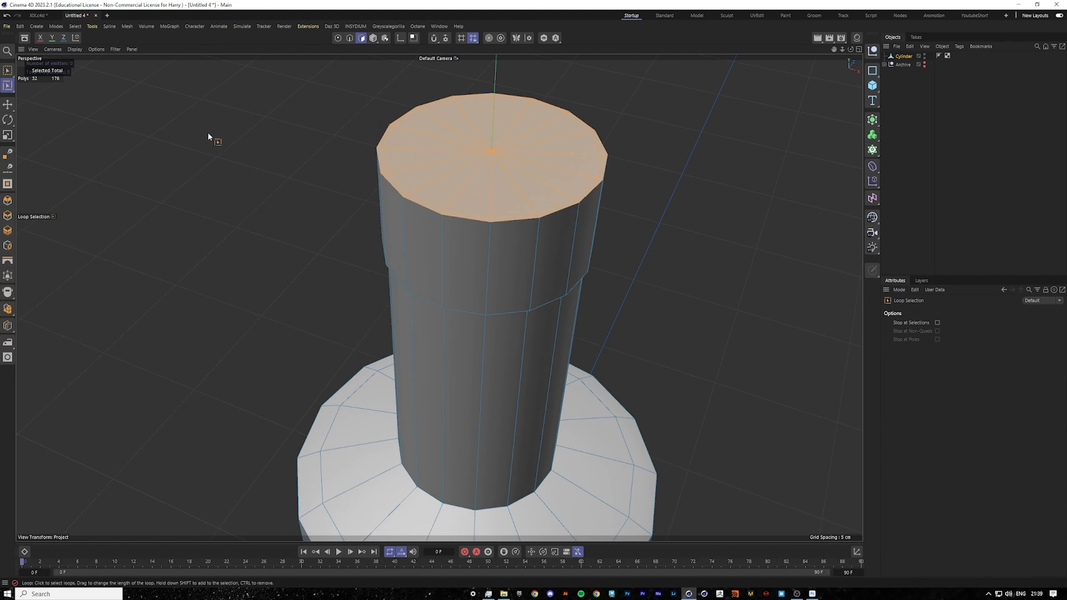
pyautogui.press('e')
pyautogui.middleClick(433, 264)
pyautogui.middleClick(623, 402)
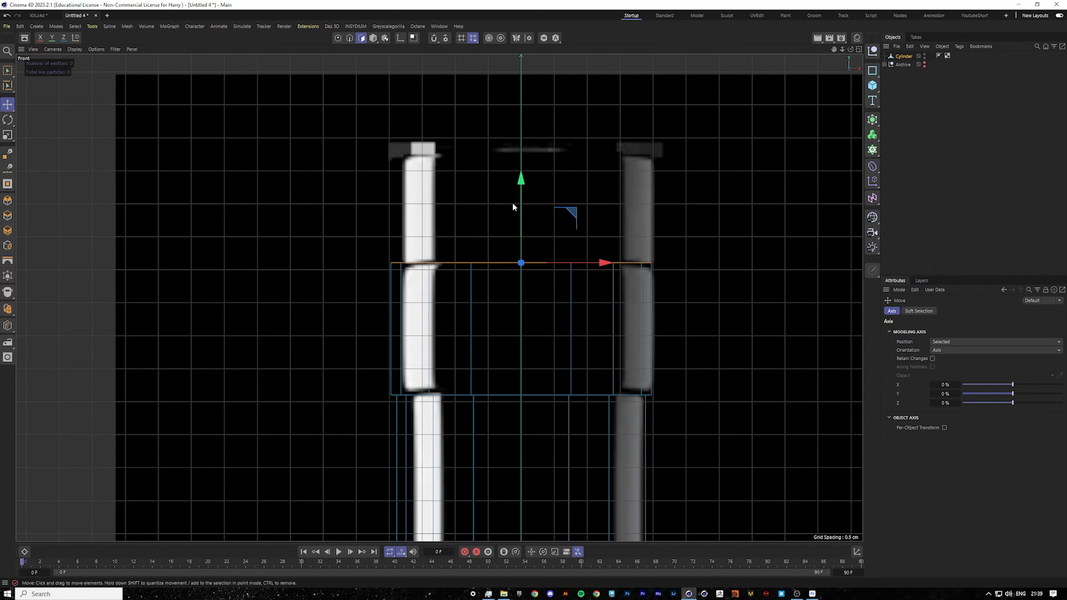
pyautogui.moveTo(515, 205); pyautogui.dragTo(527, 80)
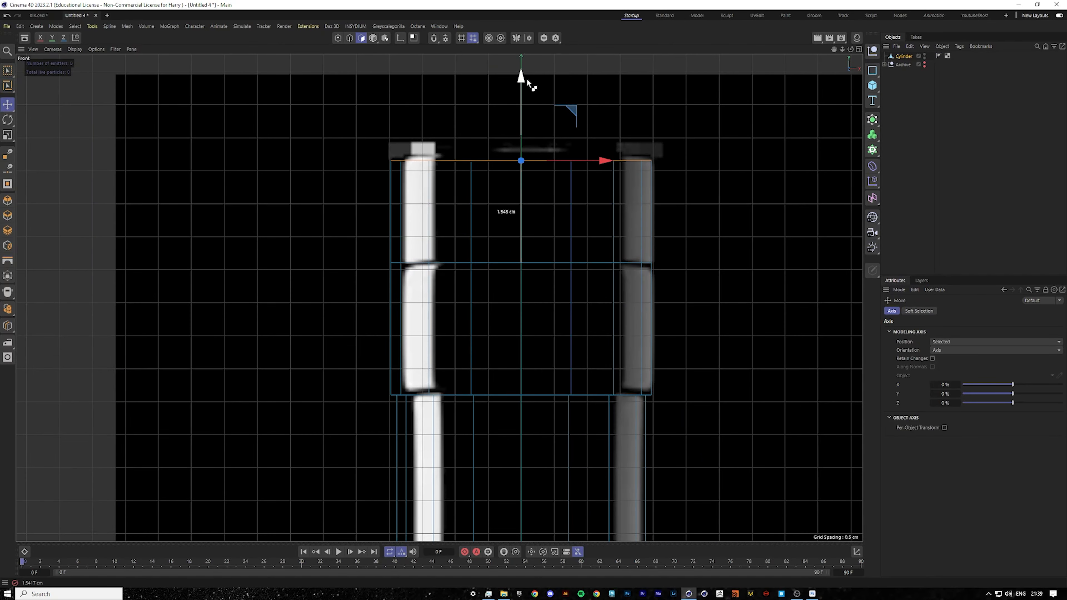
# Put the cylinder under a Subdivision Surface with viewport subdivision 3 and inspect the smoothed bottle.
pyautogui.scroll(-10, 508, 409)
pyautogui.scroll(10, 508, 409)
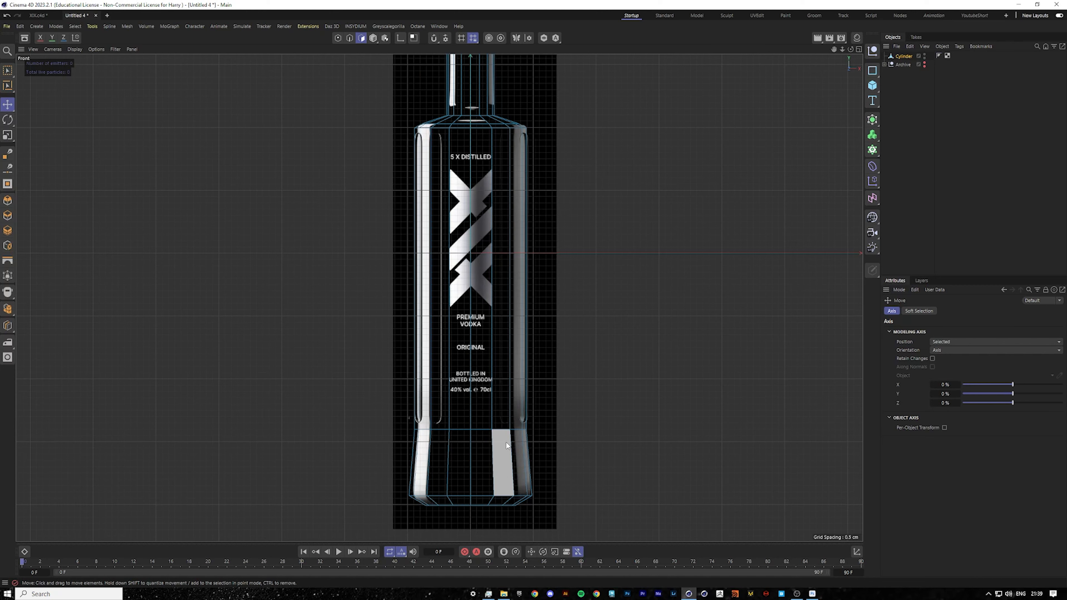
pyautogui.click(497, 427)
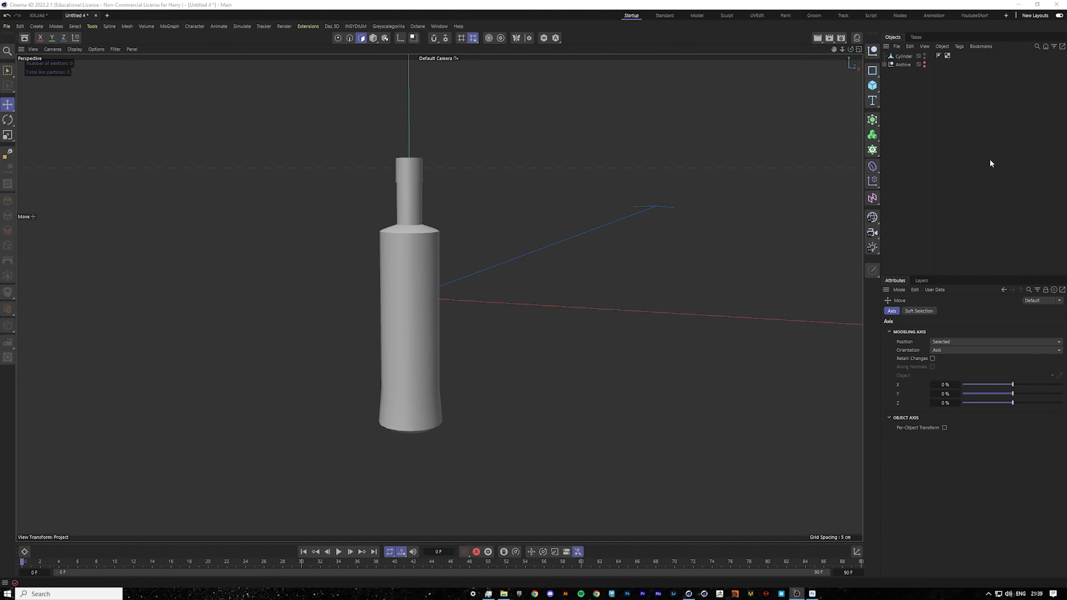
pyautogui.click(902, 56)
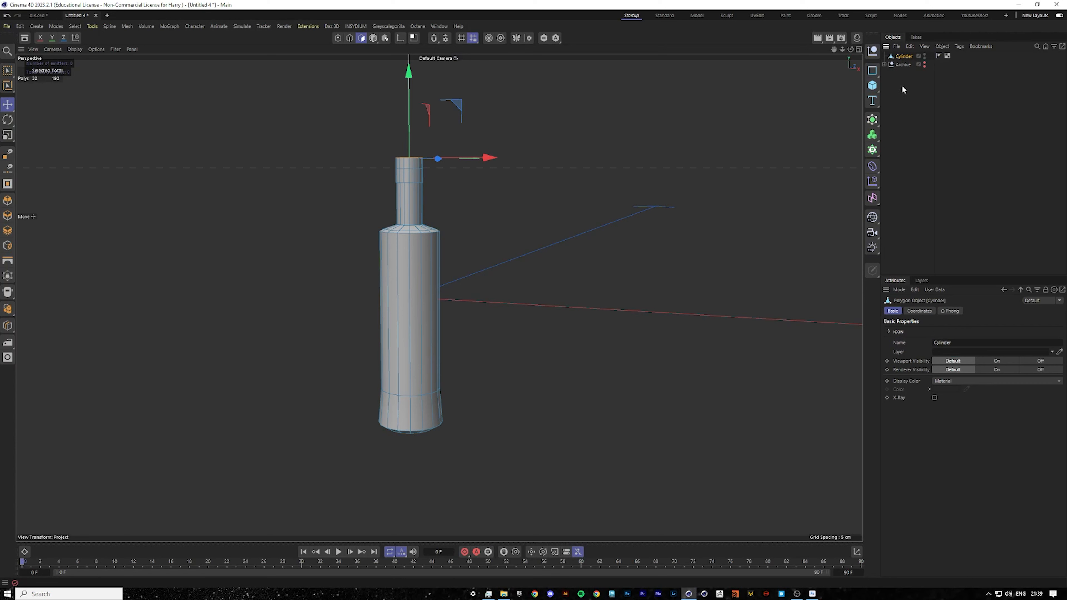
pyautogui.keyDown('alt'); pyautogui.click(872, 149); pyautogui.keyUp('alt')
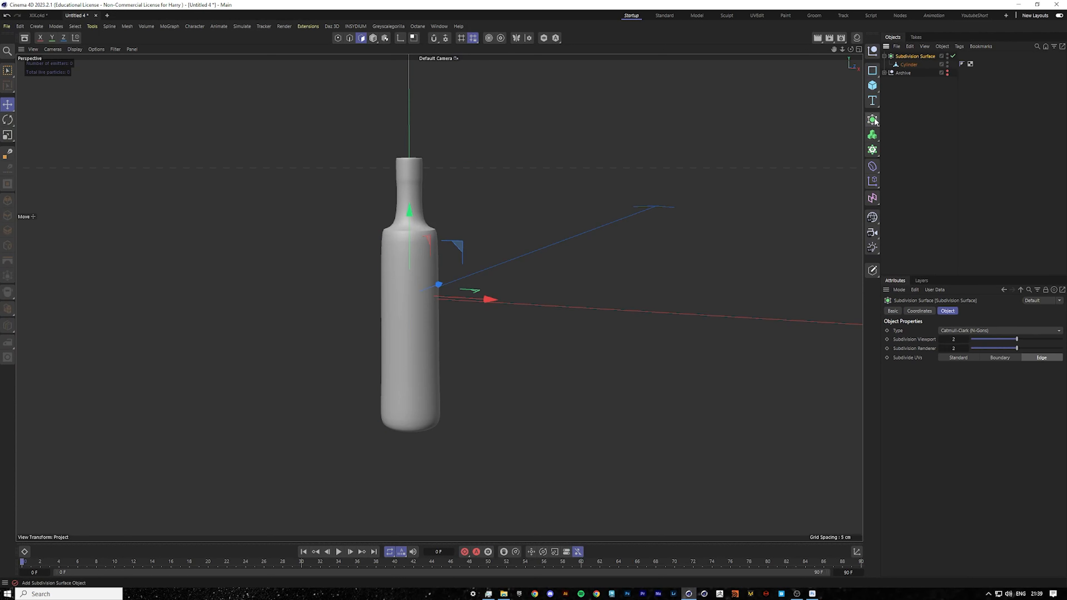
pyautogui.scroll(2, 419, 198)
pyautogui.scroll(2, 374, 258)
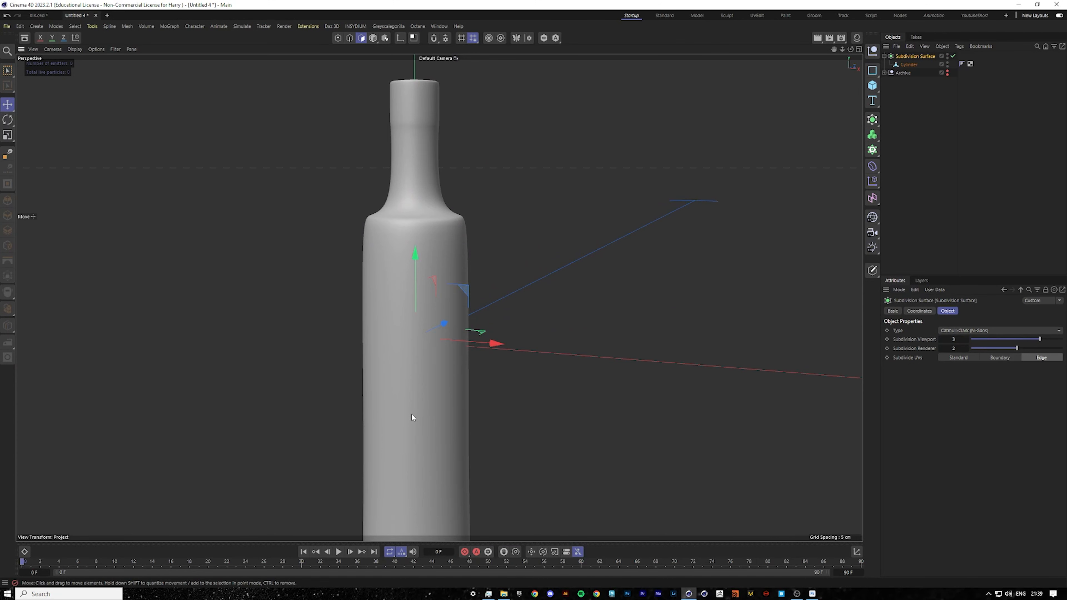
pyautogui.scroll(-4, 411, 413)
pyautogui.scroll(2, 400, 480)
pyautogui.scroll(2, 403, 496)
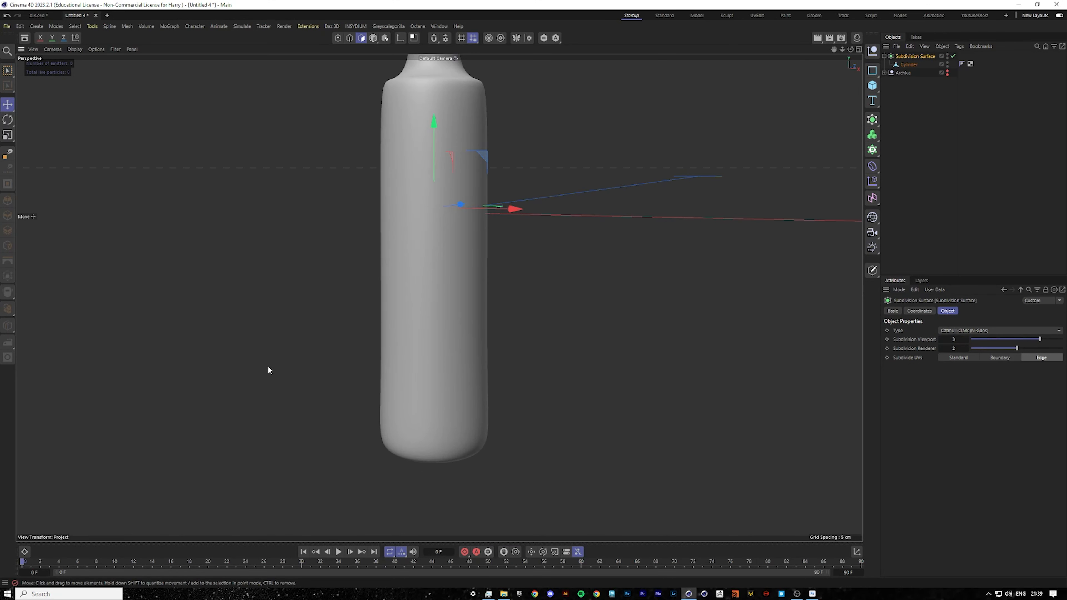
pyautogui.middleClick(634, 447)
pyautogui.middleClick(701, 471)
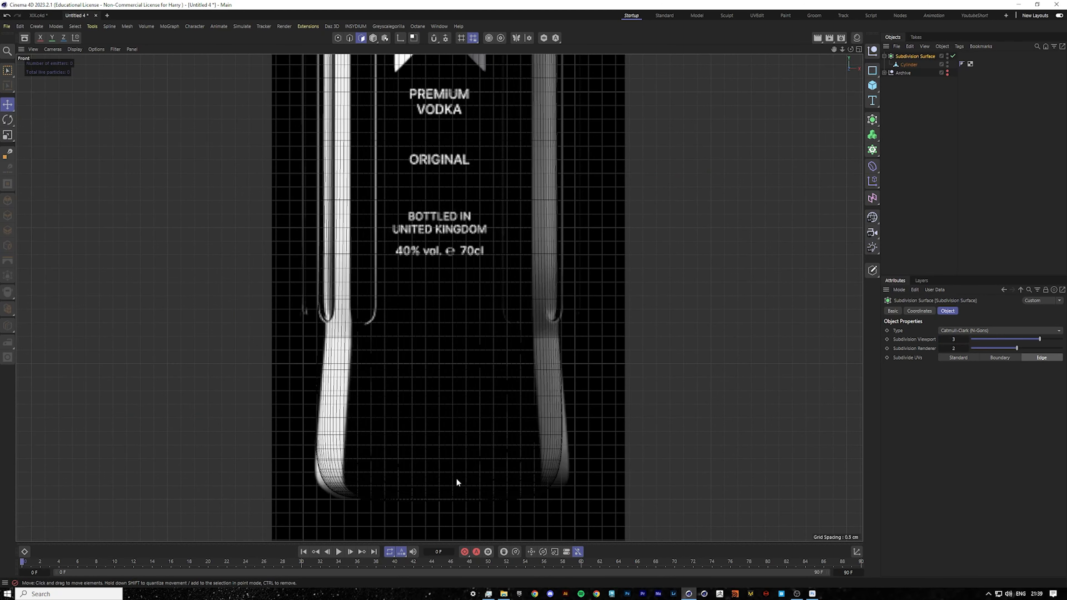
# Add two horizontal loop cuts near the bottle's base, at about 17% and 85% offsets.
pyautogui.click(909, 64)
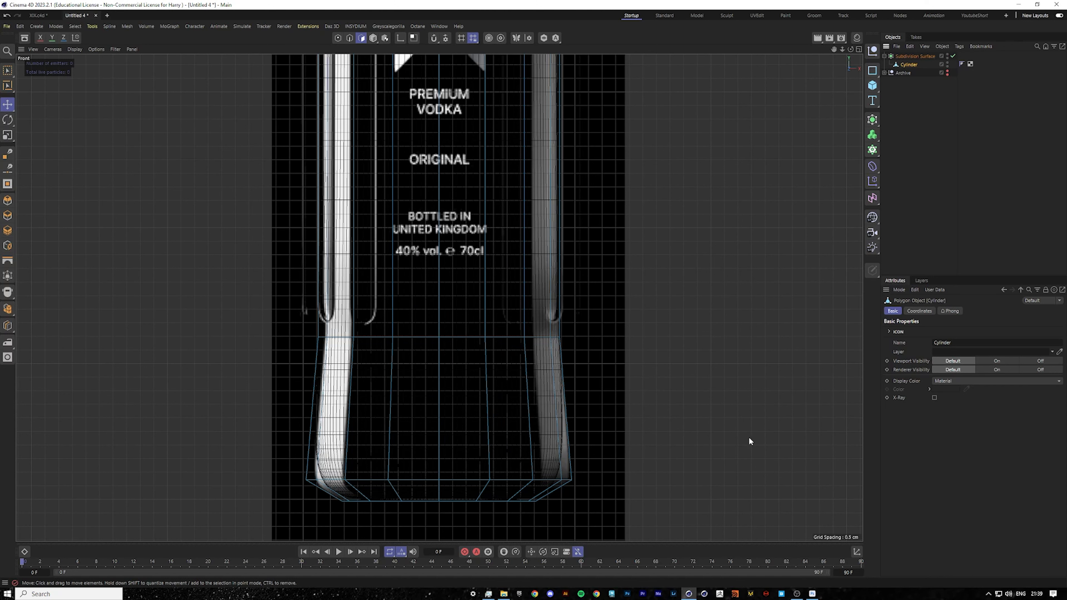
pyautogui.rightClick(594, 403)
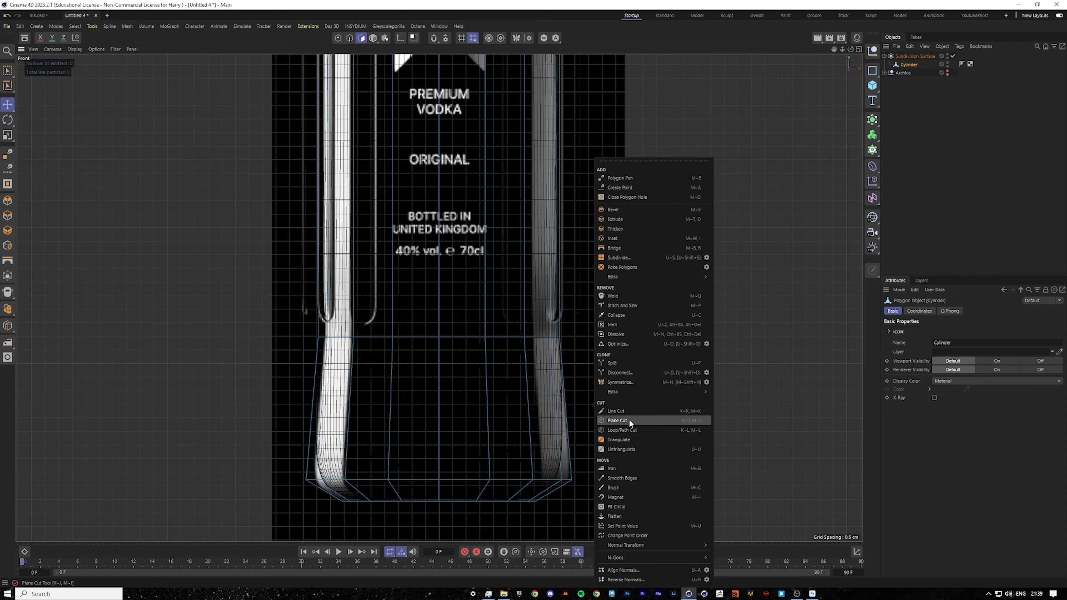
pyautogui.click(624, 429)
pyautogui.click(525, 362)
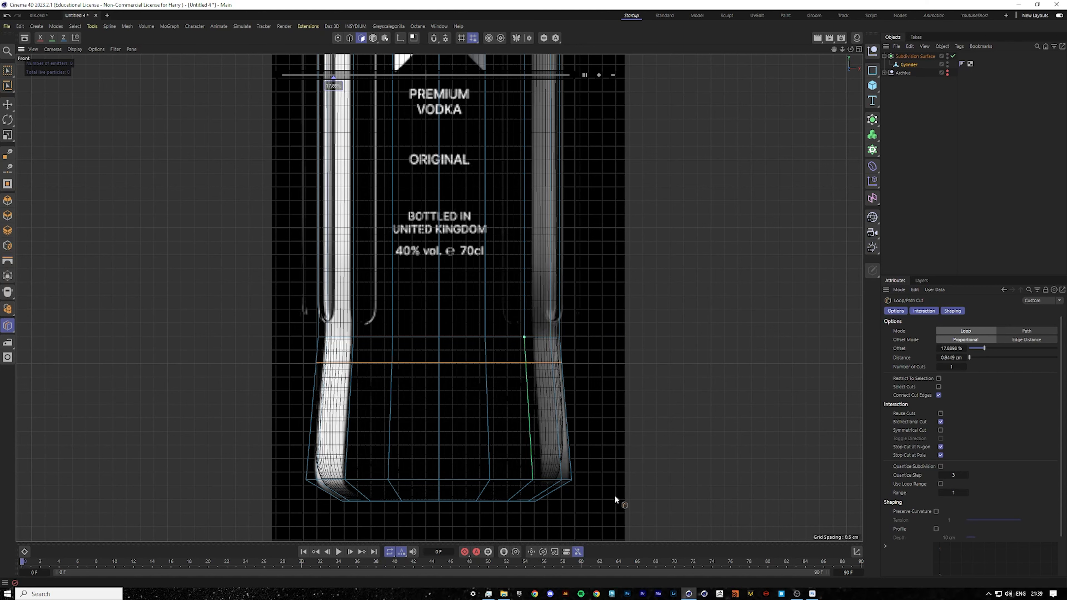
pyautogui.scroll(4, 571, 457)
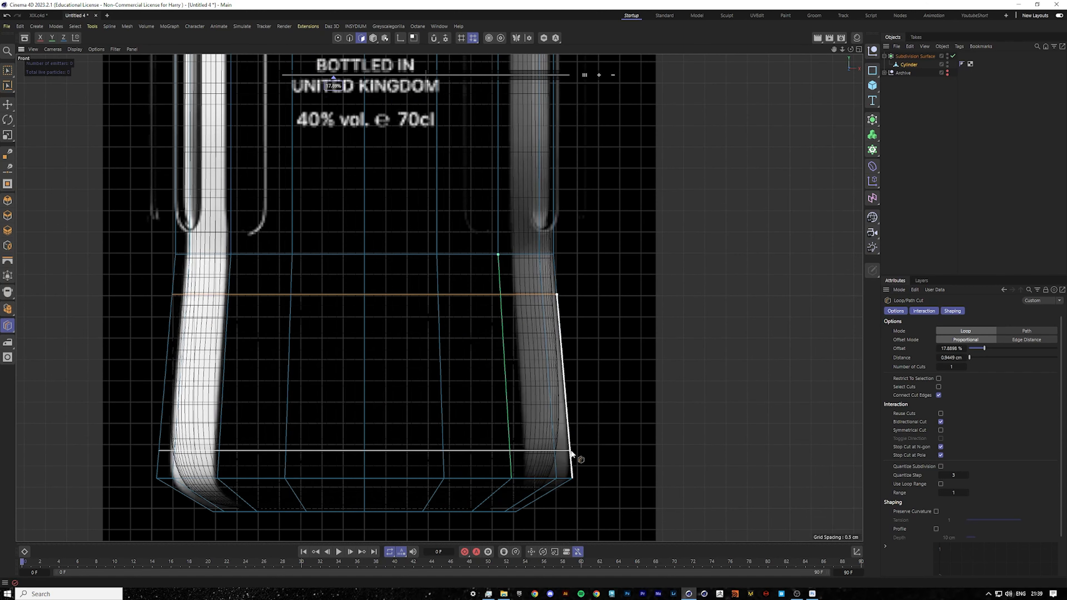
pyautogui.click(573, 450)
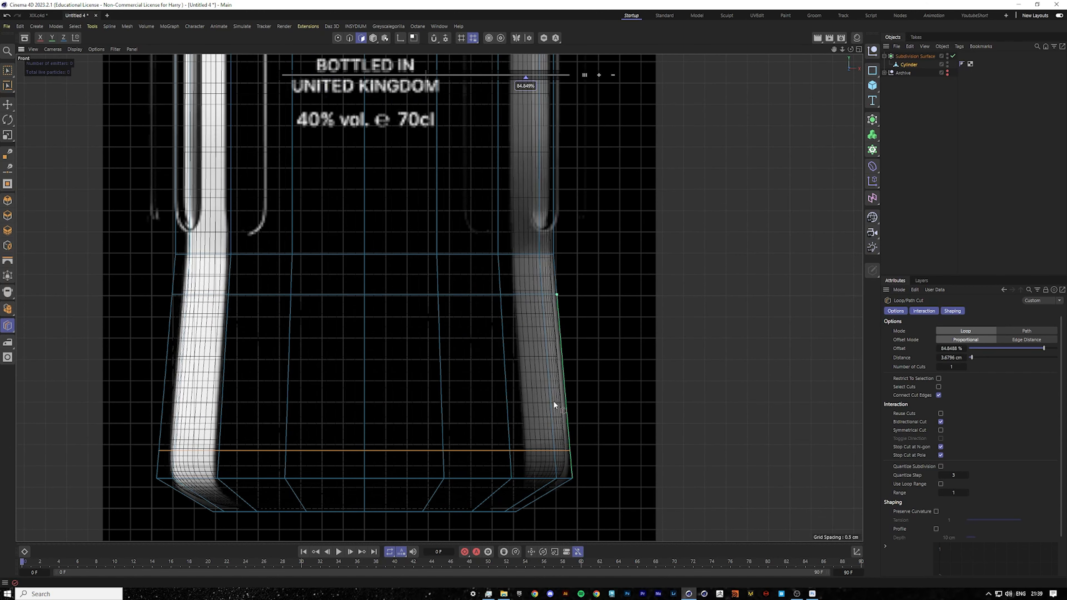
# Rectangle-select the points of the lower loops and scale them slightly outward without changing height.
pyautogui.click(4, 74)
pyautogui.click(339, 38)
pyautogui.scroll(-3, 310, 310)
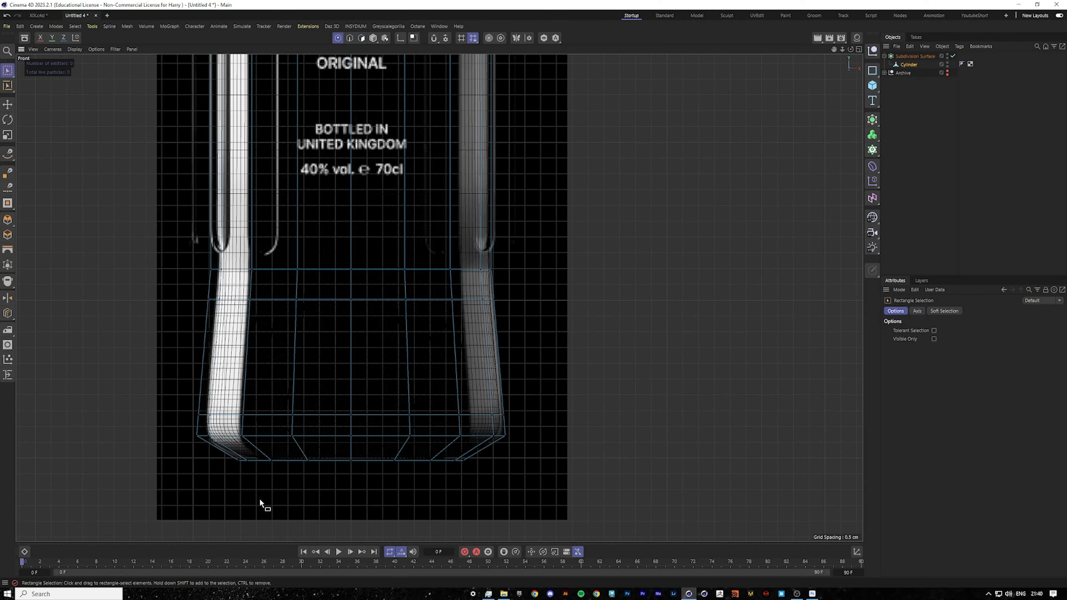
pyautogui.moveTo(174, 390); pyautogui.dragTo(546, 489)
pyautogui.scroll(2, 521, 479)
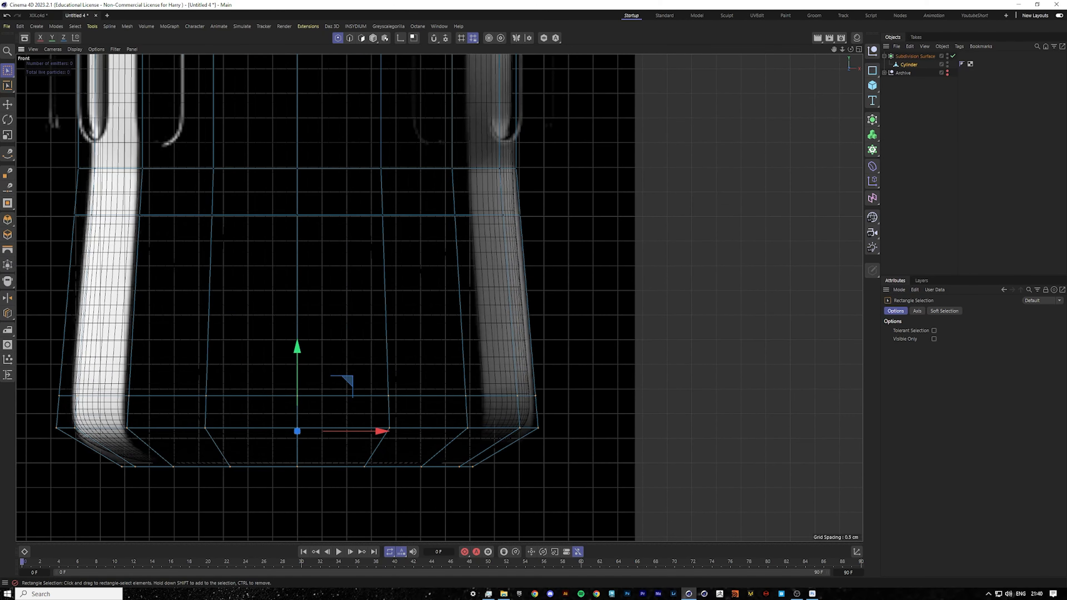
pyautogui.press('t')
pyautogui.click(50, 38)
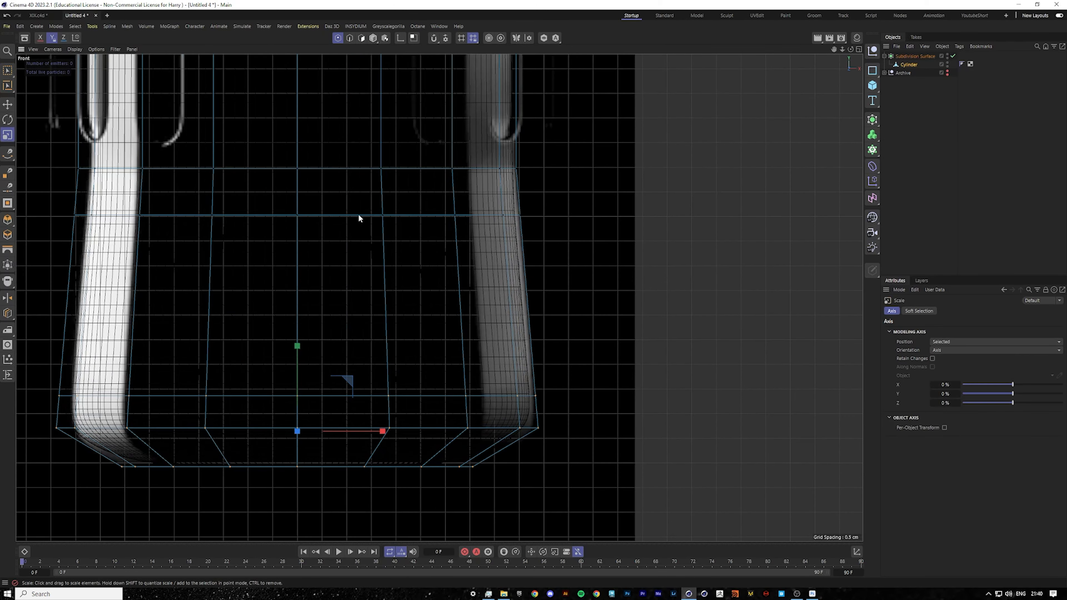
pyautogui.moveTo(358, 213); pyautogui.dragTo(362, 213)
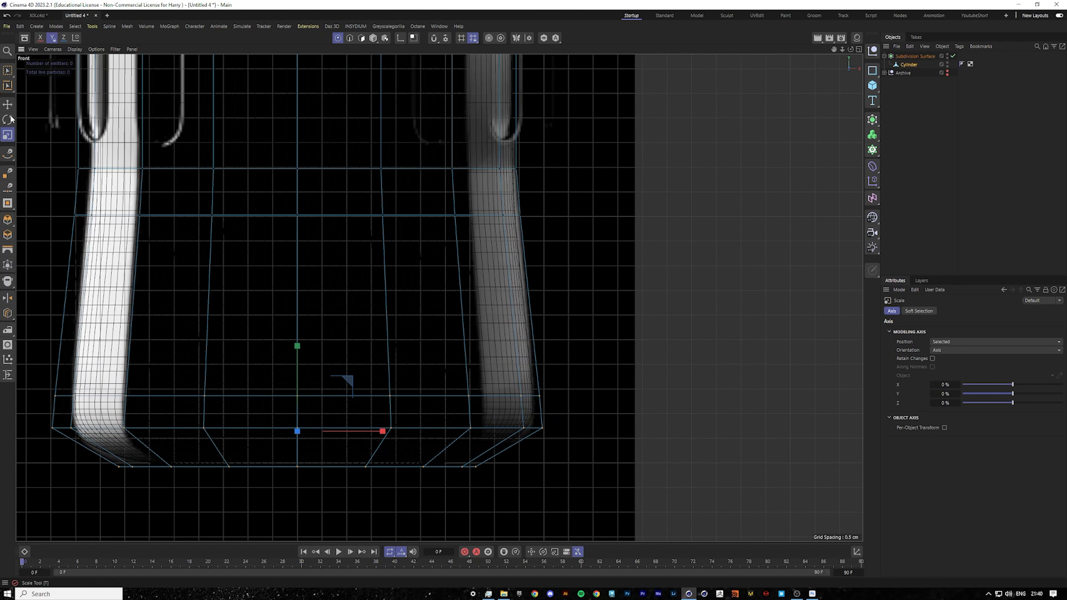
# Rectangle-select the bottom rim points of the base and scale them slightly outward.
pyautogui.click(7, 74)
pyautogui.moveTo(43, 417); pyautogui.dragTo(586, 446)
pyautogui.moveTo(297, 346); pyautogui.dragTo(297, 351)
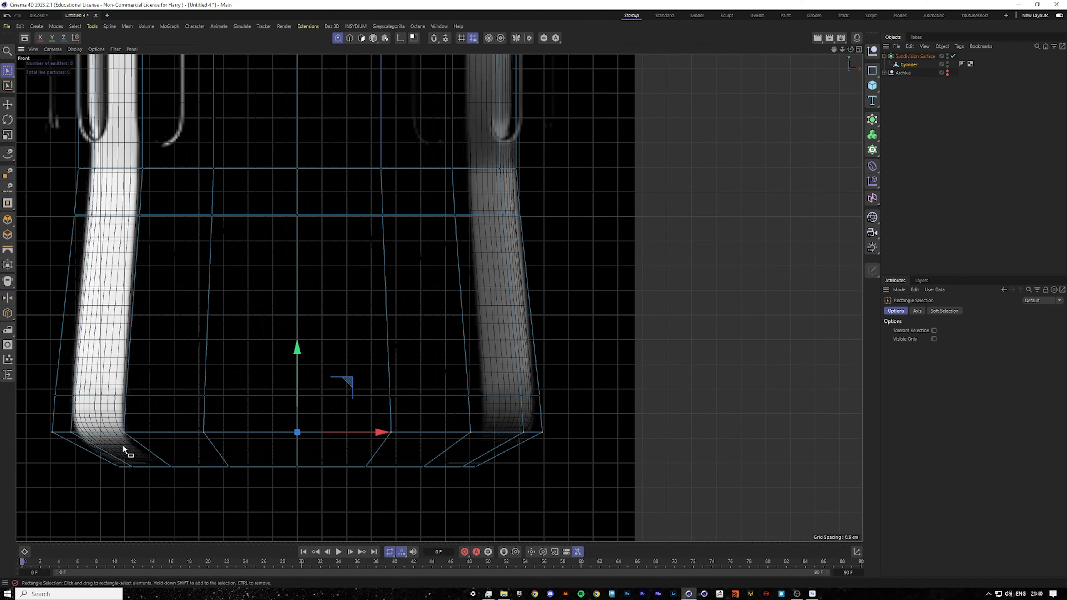
pyautogui.moveTo(93, 454); pyautogui.dragTo(515, 499)
pyautogui.press('t')
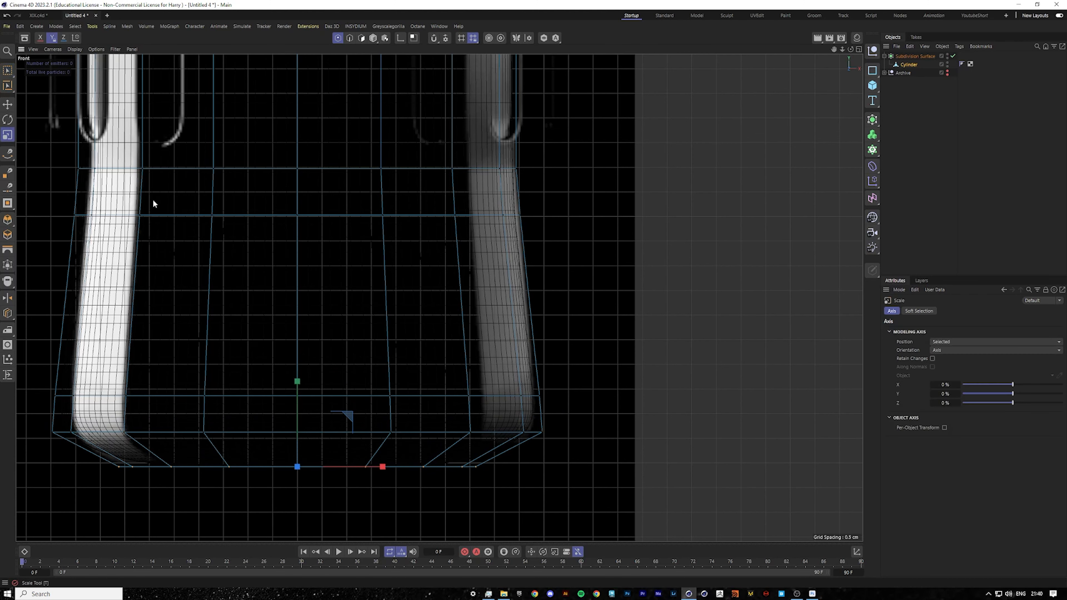
pyautogui.moveTo(479, 297); pyautogui.dragTo(504, 287)
# Add a horizontal loop cut just below the shoulder at about 99% offset in the front view.
pyautogui.scroll(-10, 483, 290)
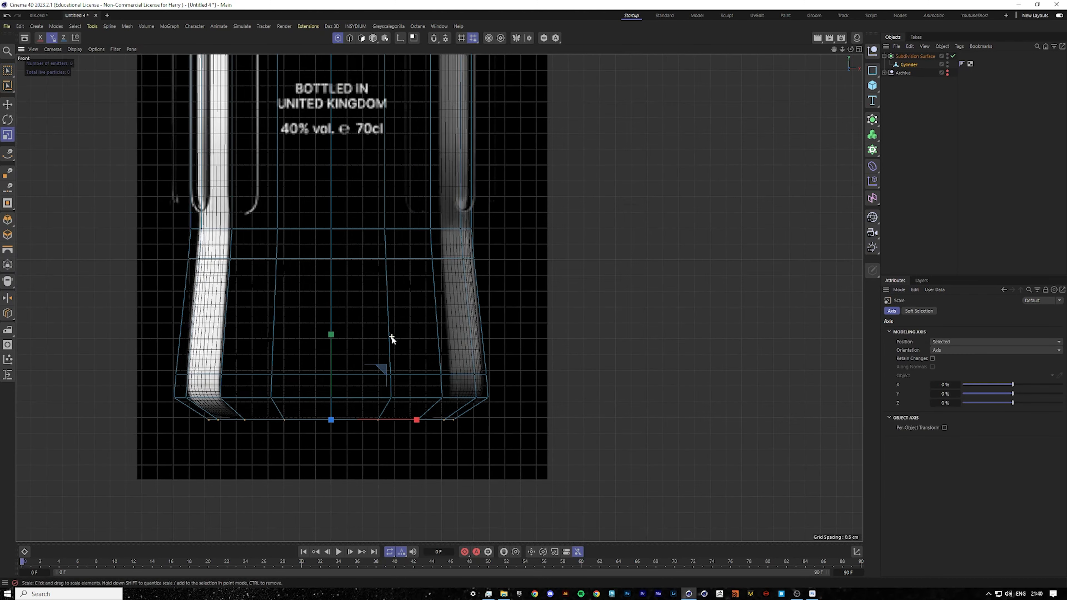
pyautogui.scroll(10, 385, 149)
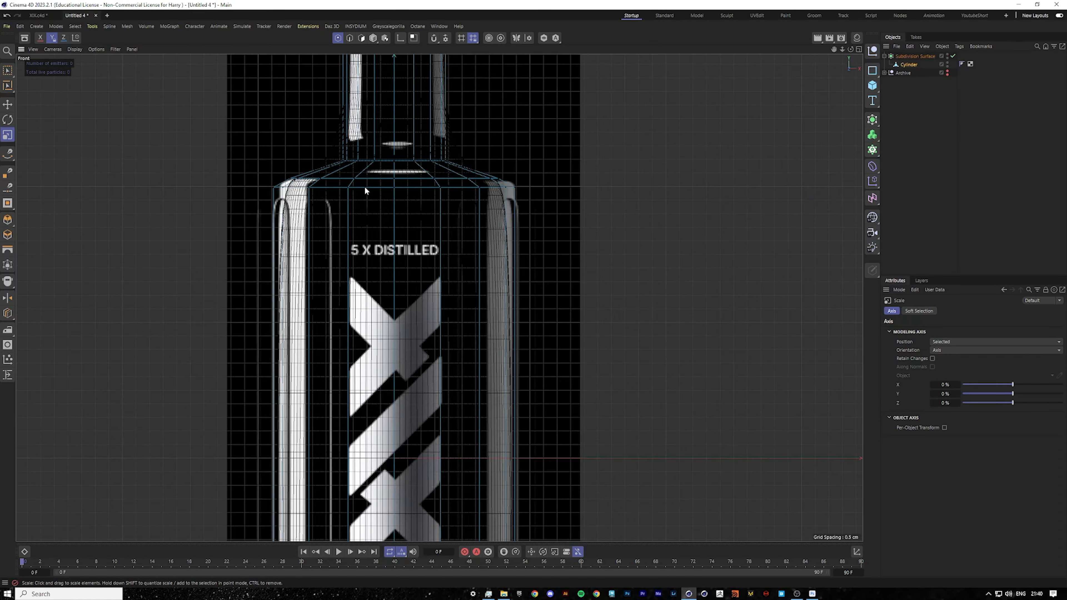
pyautogui.rightClick(370, 205)
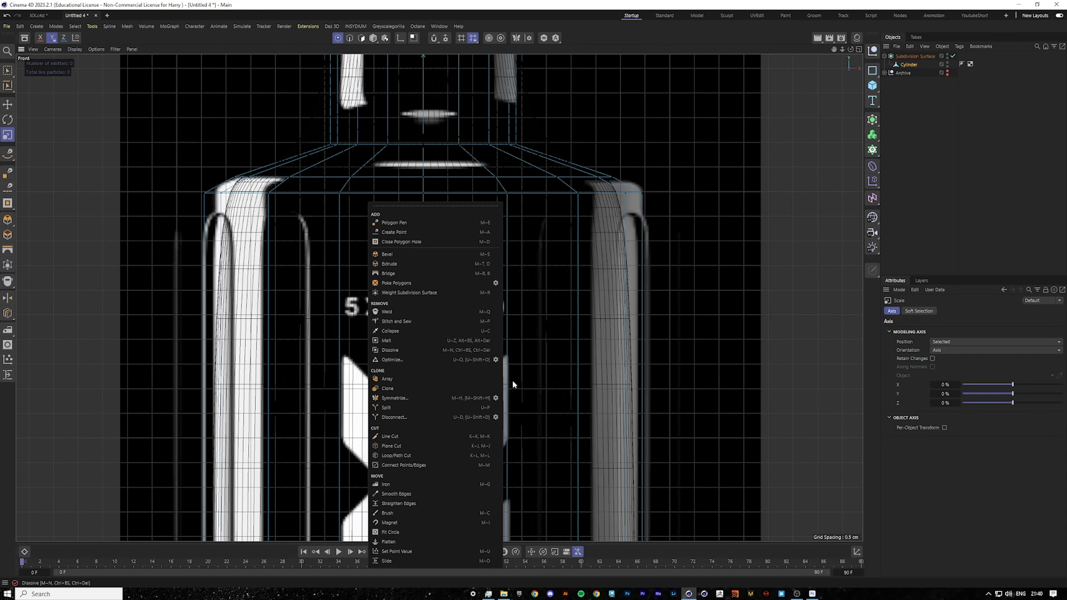
pyautogui.click(406, 446)
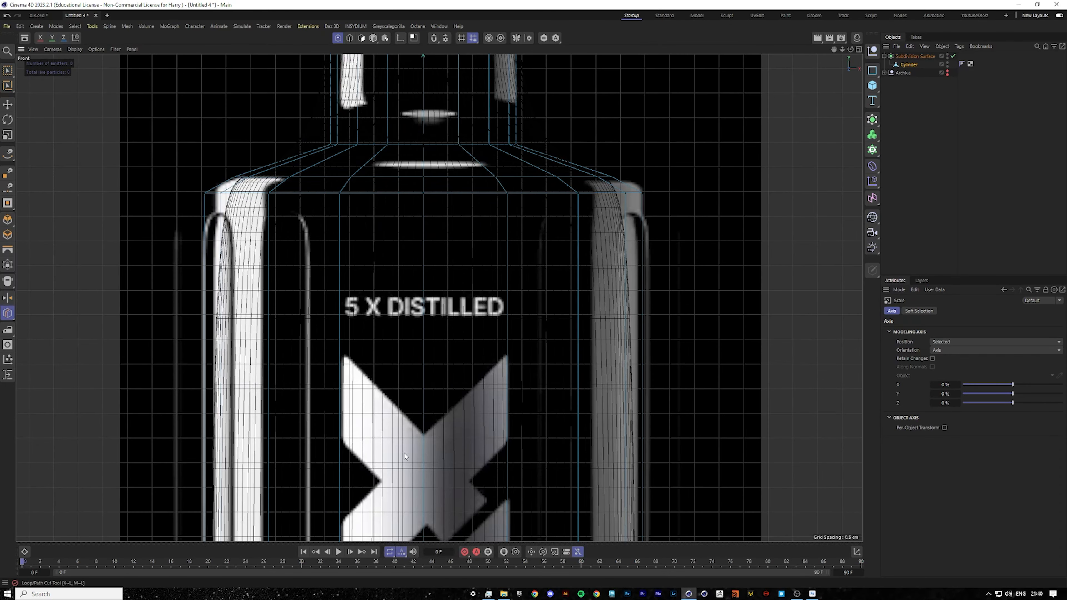
pyautogui.click(270, 200)
pyautogui.scroll(7, 238, 176)
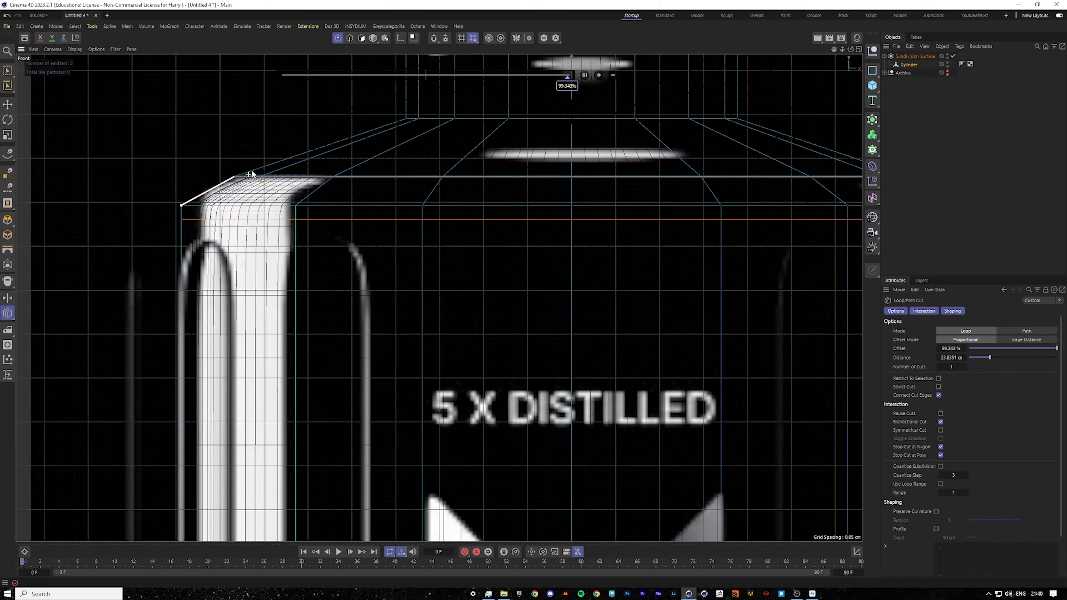
pyautogui.scroll(-9, 347, 253)
pyautogui.scroll(-9, 347, 253)
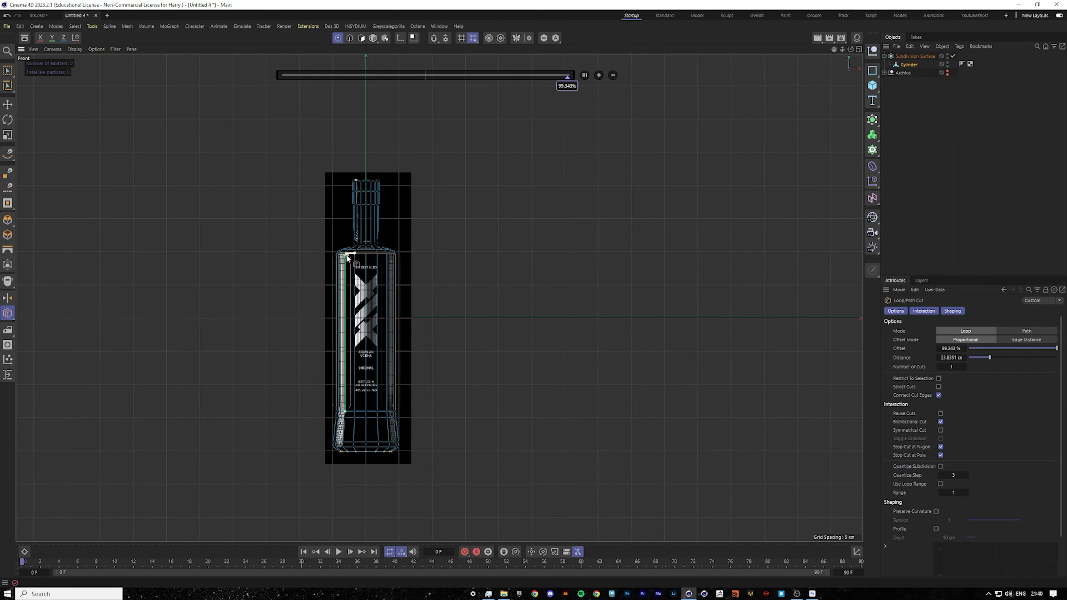
pyautogui.scroll(4, 312, 452)
# Add a loop cut across the bottle body in the perspective view and set the number of cuts to 4.
pyautogui.middleClick(240, 324)
pyautogui.middleClick(226, 234)
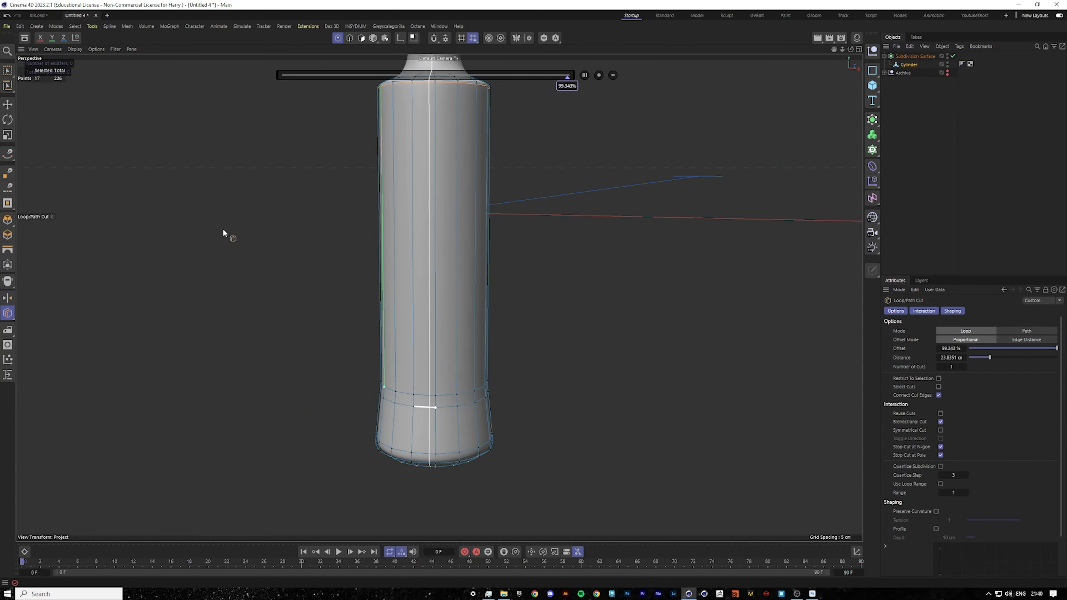
pyautogui.click(436, 241)
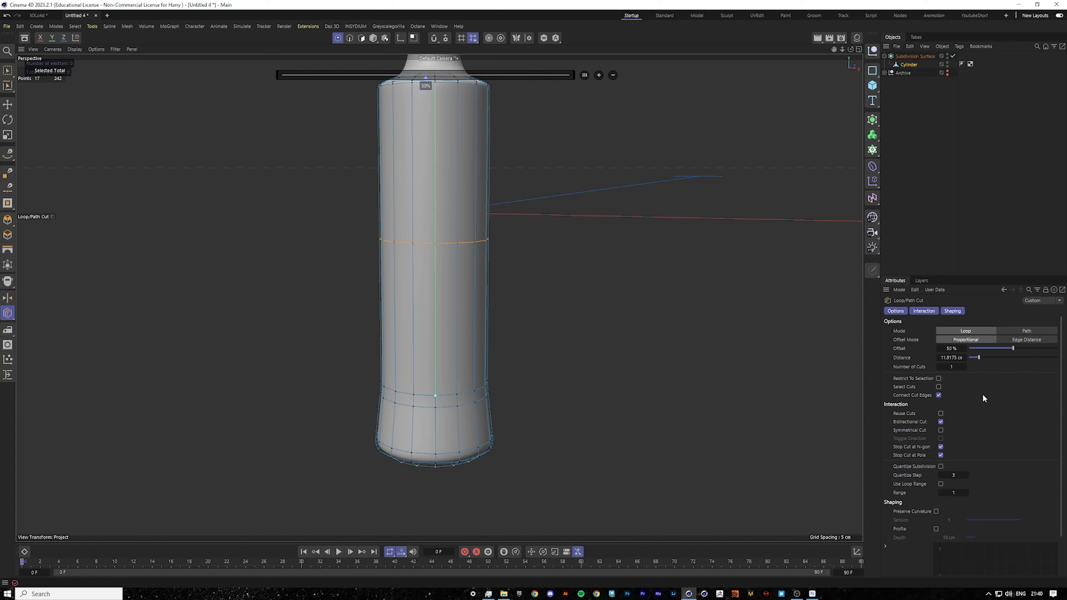
pyautogui.click(963, 367)
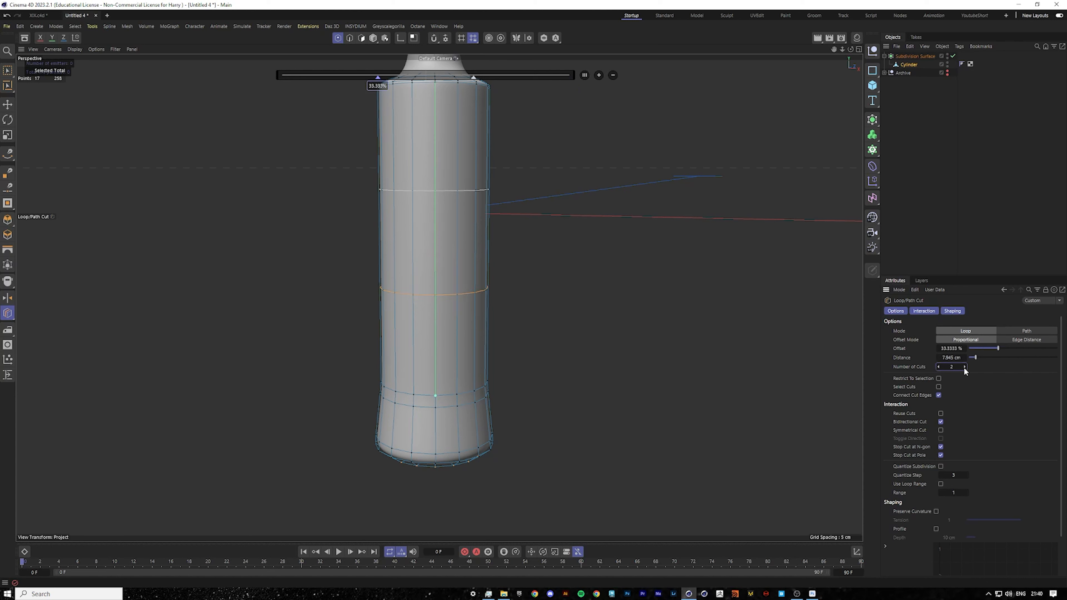
pyautogui.click(964, 367)
pyautogui.click(963, 367)
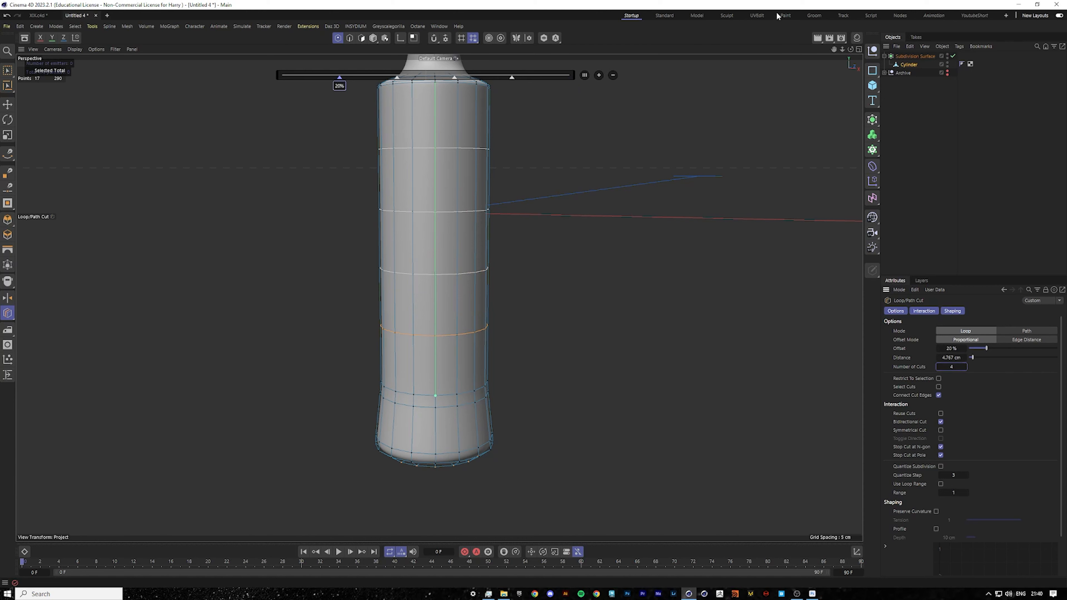
# Inspect the smoothed bottle shape from different angles in the perspective view.
pyautogui.moveTo(836, 50); pyautogui.dragTo(835, 119)
pyautogui.click(526, 236)
pyautogui.scroll(-5, 429, 224)
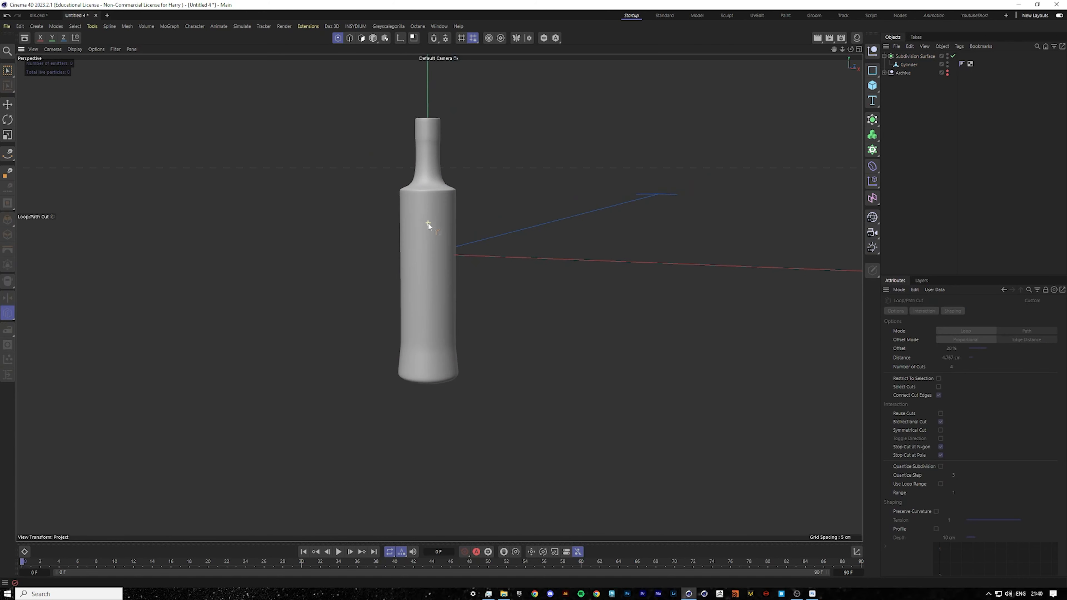
pyautogui.scroll(3, 428, 314)
pyautogui.scroll(4, 429, 313)
pyautogui.moveTo(442, 395)
pyautogui.keyDown('alt'); pyautogui.mouseDown()
pyautogui.moveTo(493, 380)
pyautogui.moveTo(456, 397)
pyautogui.moveTo(480, 367)
pyautogui.moveTo(446, 401)
pyautogui.moveTo(444, 361)
pyautogui.moveTo(447, 398)
pyautogui.mouseUp(); pyautogui.keyUp('alt')
pyautogui.scroll(-6, 453, 392)
pyautogui.scroll(3, 446, 401)
pyautogui.scroll(4, 438, 449)
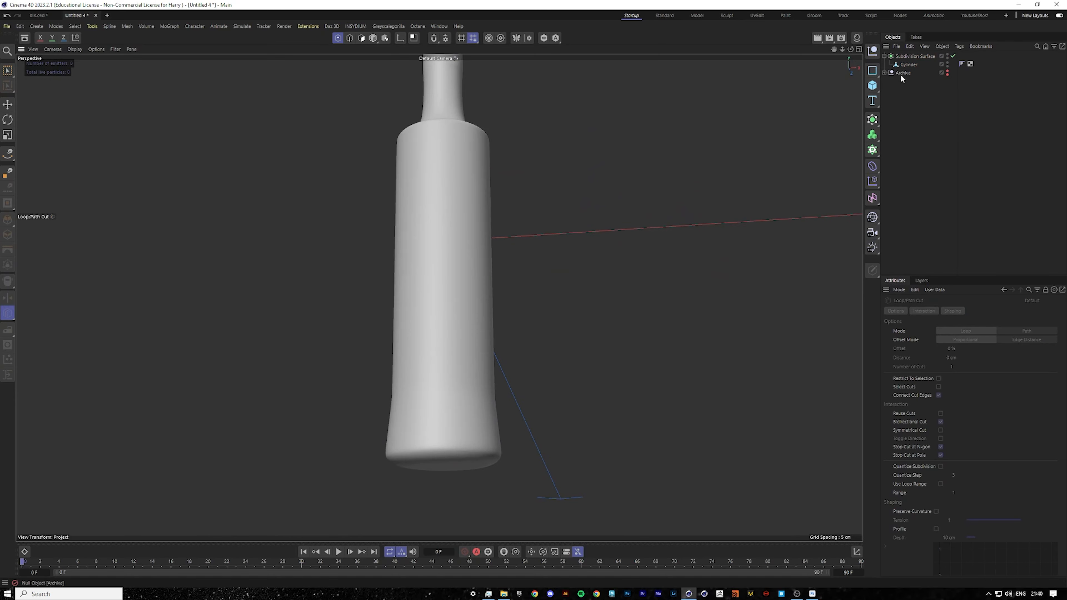
# Examine the mesh at the bottle's base in the front and perspective views.
pyautogui.click(908, 64)
pyautogui.scroll(5, 456, 454)
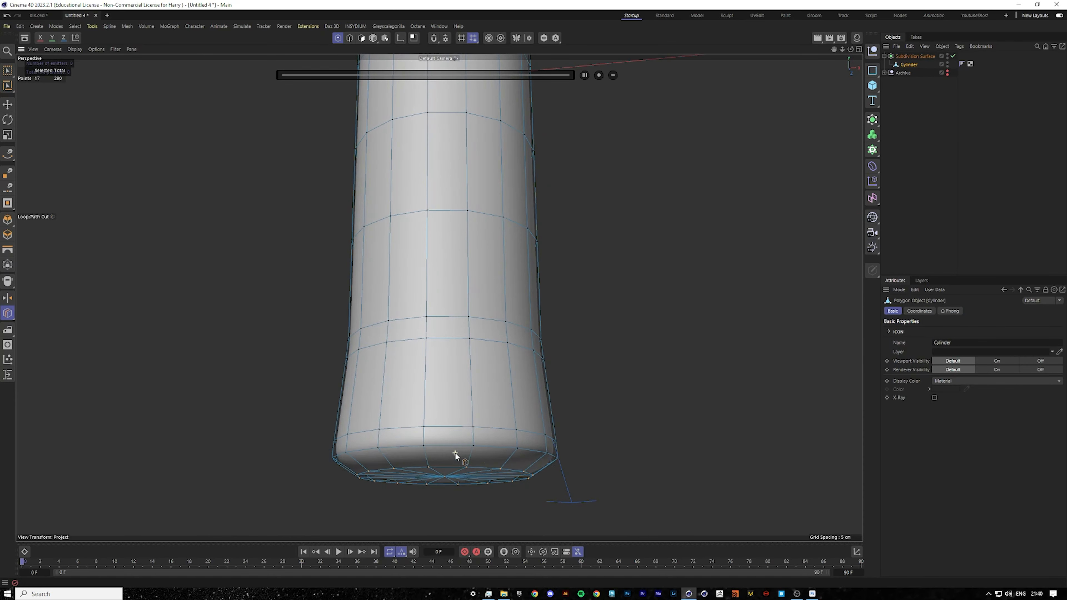
pyautogui.middleClick(504, 452)
pyautogui.middleClick(632, 471)
pyautogui.scroll(6, 396, 441)
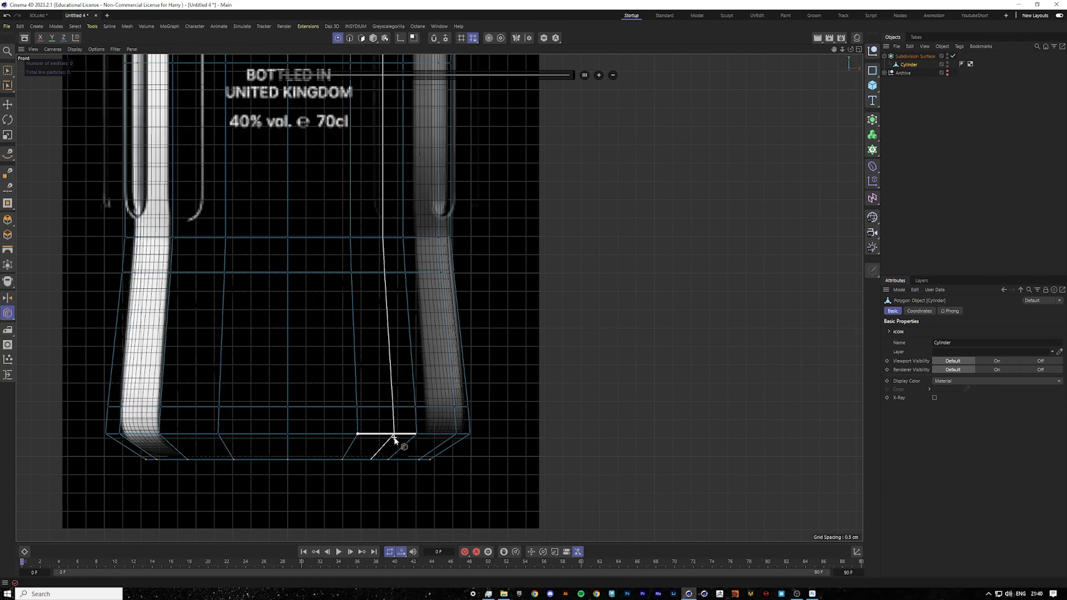
pyautogui.middleClick(452, 426)
pyautogui.middleClick(298, 241)
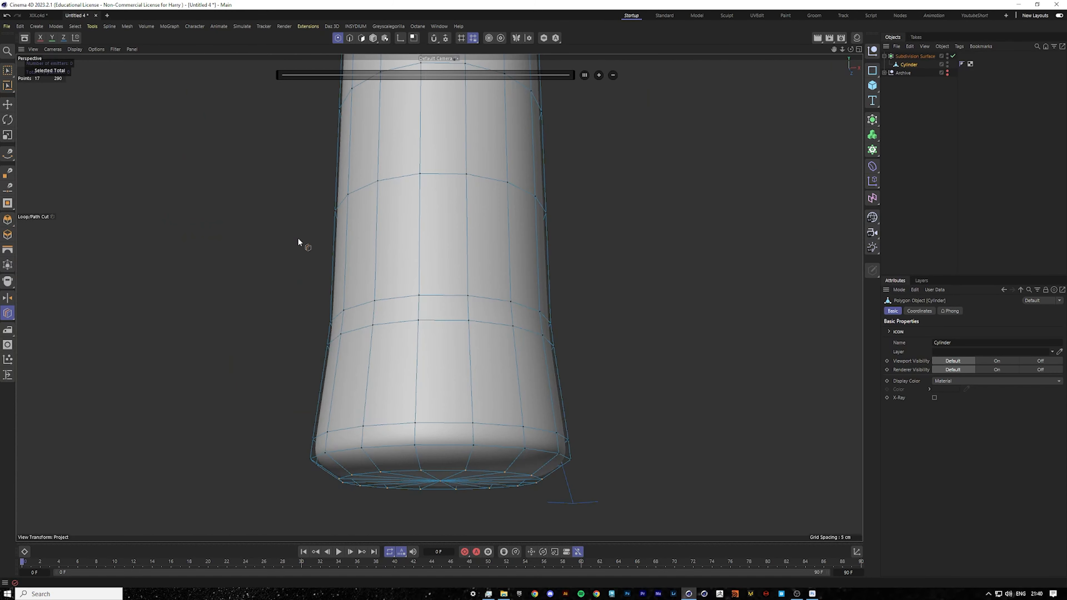
pyautogui.click(517, 457)
pyautogui.click(920, 240)
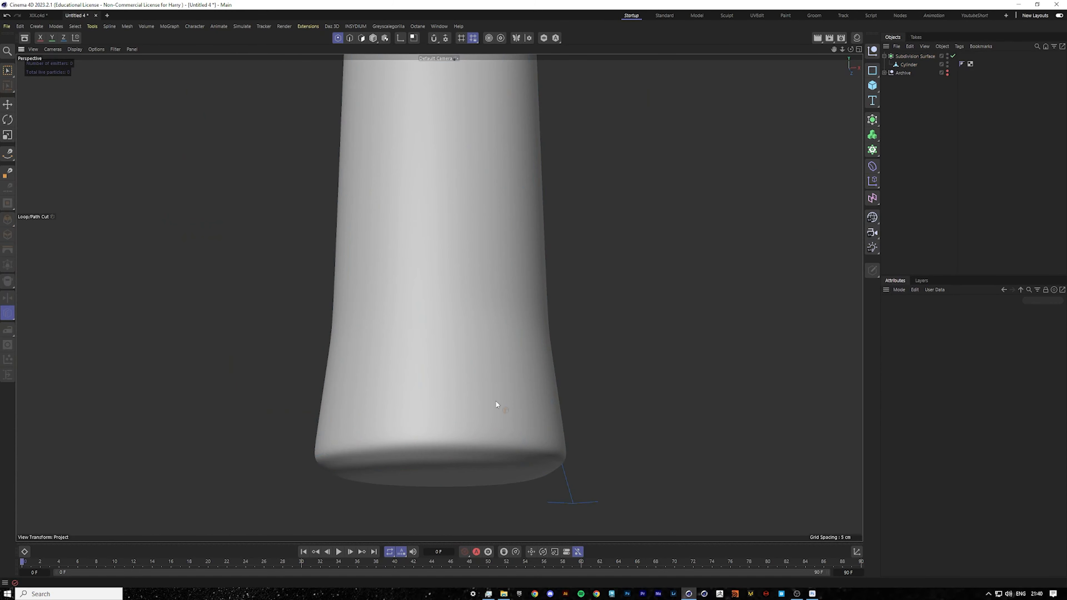
# Orbit beneath the bottle to examine the bottom cap's mesh and its smoothed result.
pyautogui.keyDown('alt'); pyautogui.moveTo(461, 411); pyautogui.dragTo(465, 360); pyautogui.keyUp('alt')
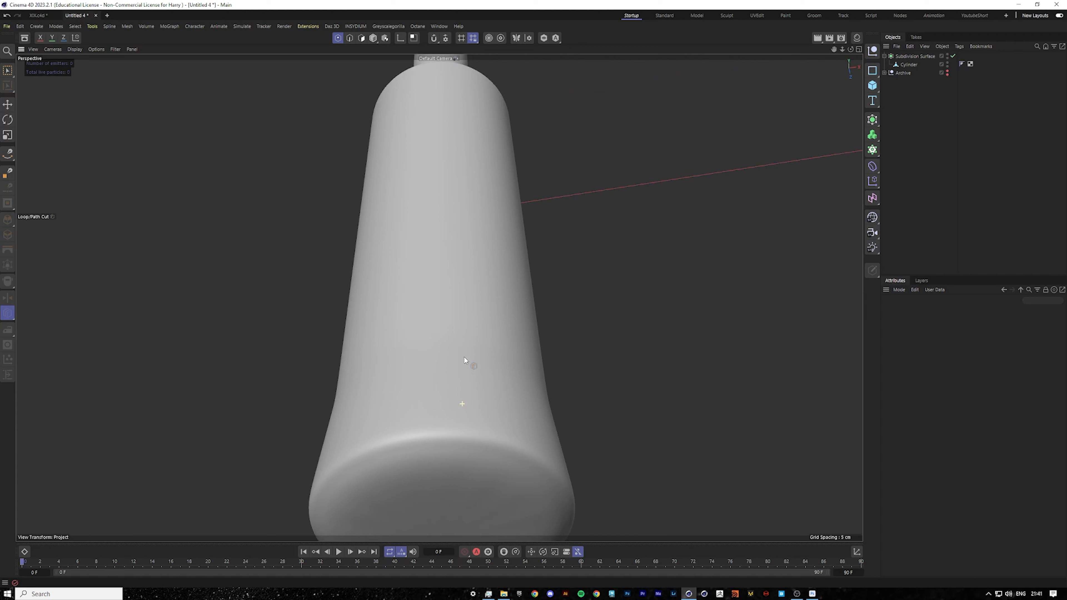
pyautogui.click(906, 64)
pyautogui.keyDown('alt'); pyautogui.moveTo(451, 453); pyautogui.dragTo(434, 276, button='middle'); pyautogui.keyUp('alt')
pyautogui.scroll(2, 311, 362)
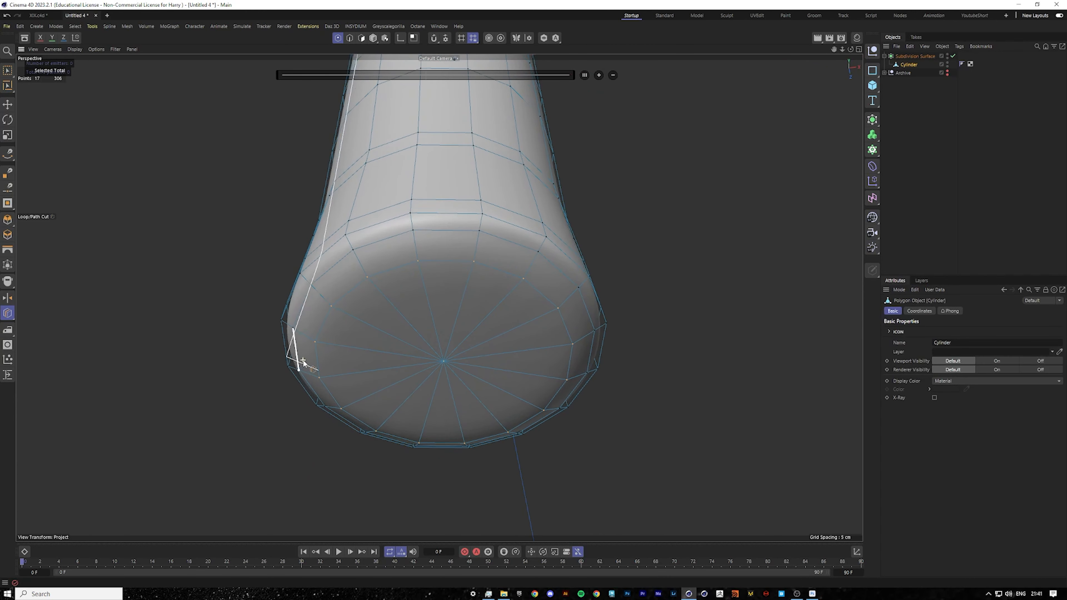
pyautogui.scroll(2, 420, 391)
pyautogui.click(930, 155)
pyautogui.scroll(-1, 421, 356)
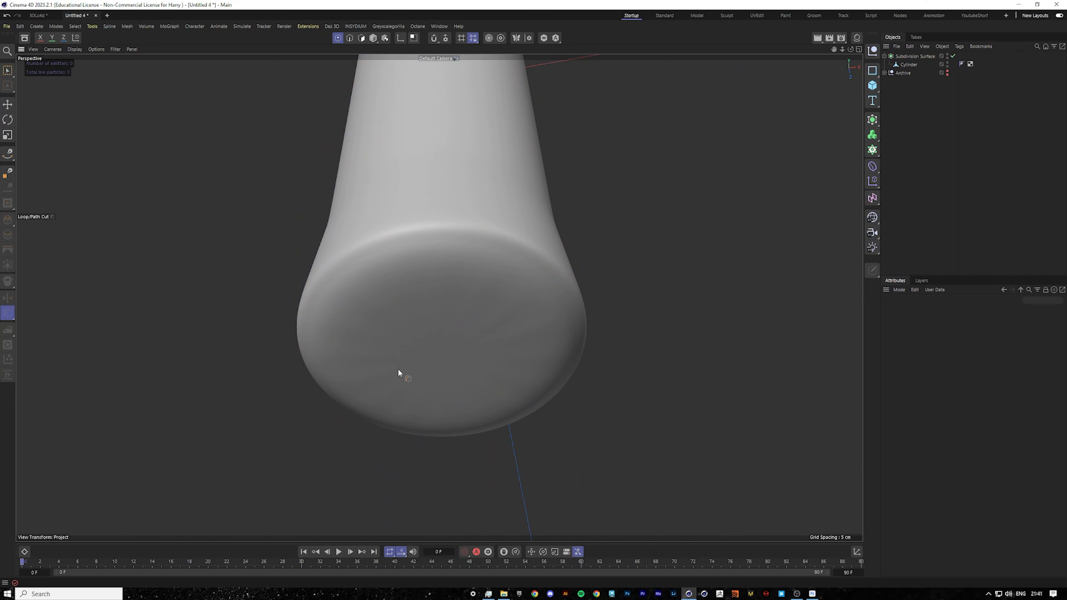
pyautogui.click(909, 65)
pyautogui.keyDown('alt'); pyautogui.moveTo(481, 338); pyautogui.dragTo(434, 300); pyautogui.keyUp('alt')
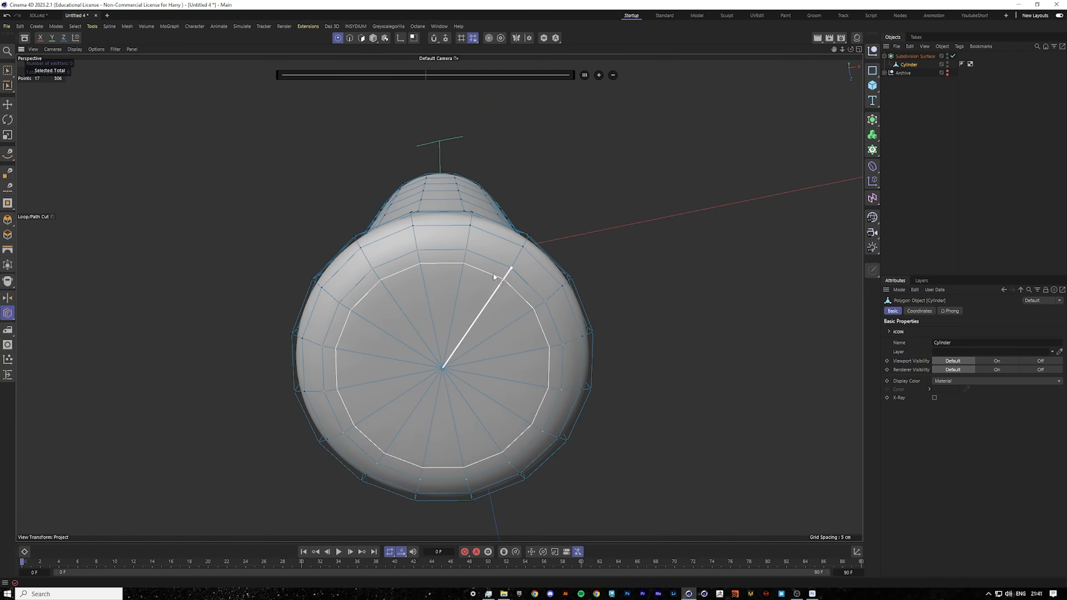
pyautogui.click(872, 182)
pyautogui.click(906, 182)
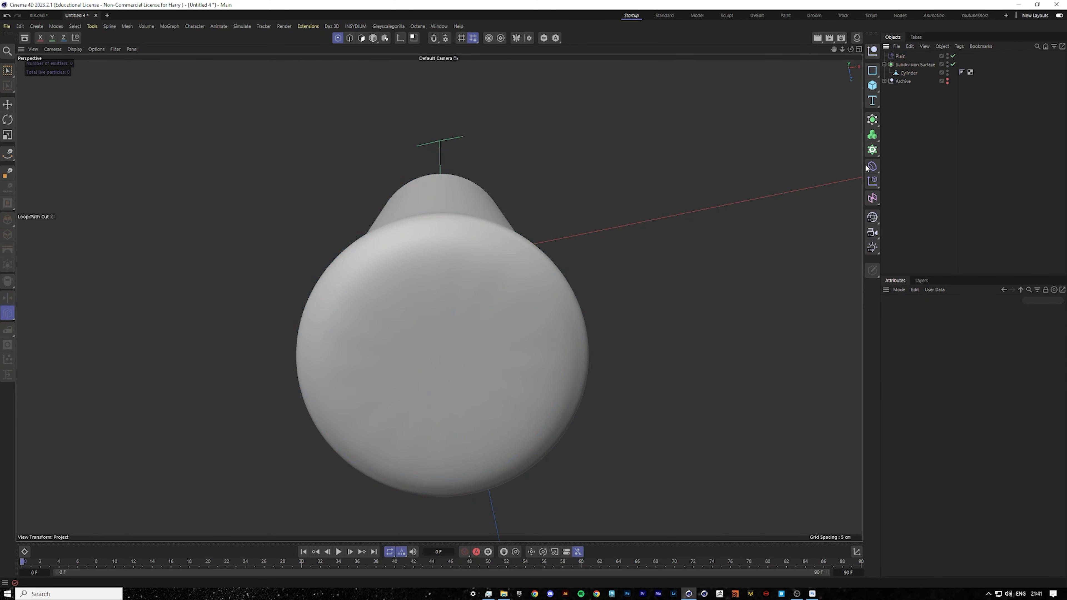
pyautogui.click(897, 58)
pyautogui.press('Delete')
# Select the edge loop around the bottom cap in edge mode and dissolve it.
pyautogui.scroll(3, 478, 321)
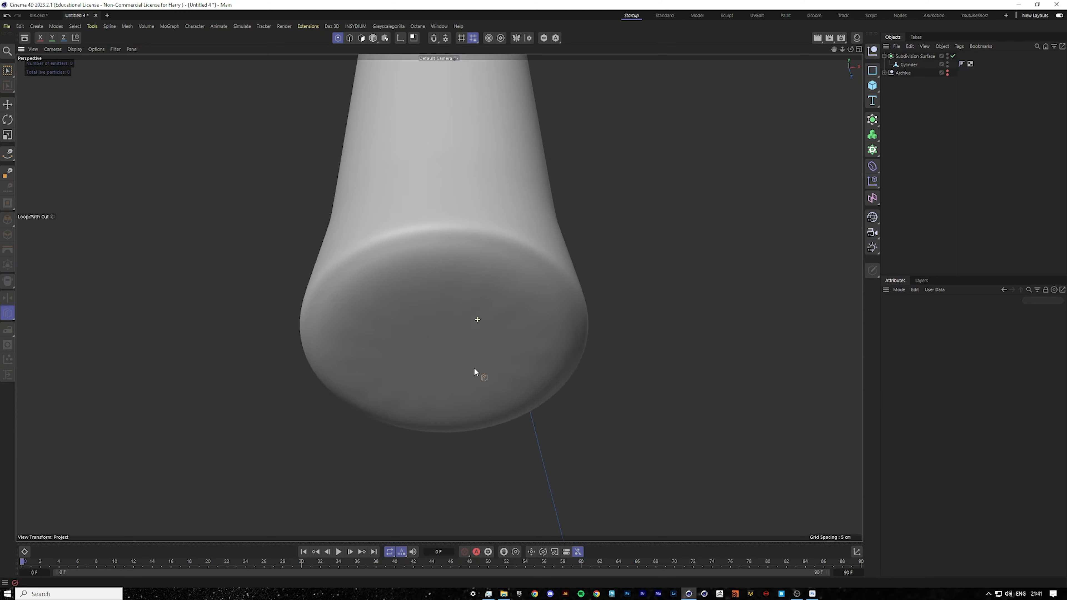
pyautogui.keyDown('alt'); pyautogui.moveTo(474, 369); pyautogui.dragTo(477, 371); pyautogui.keyUp('alt')
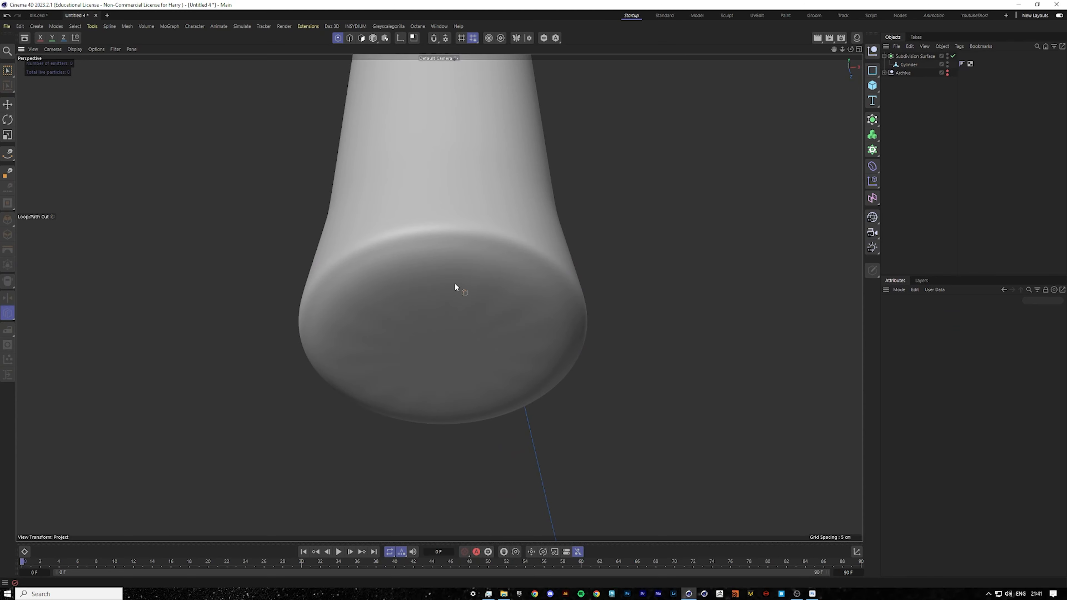
pyautogui.click(907, 65)
pyautogui.keyDown('alt'); pyautogui.moveTo(423, 245); pyautogui.dragTo(51, 119); pyautogui.keyUp('alt')
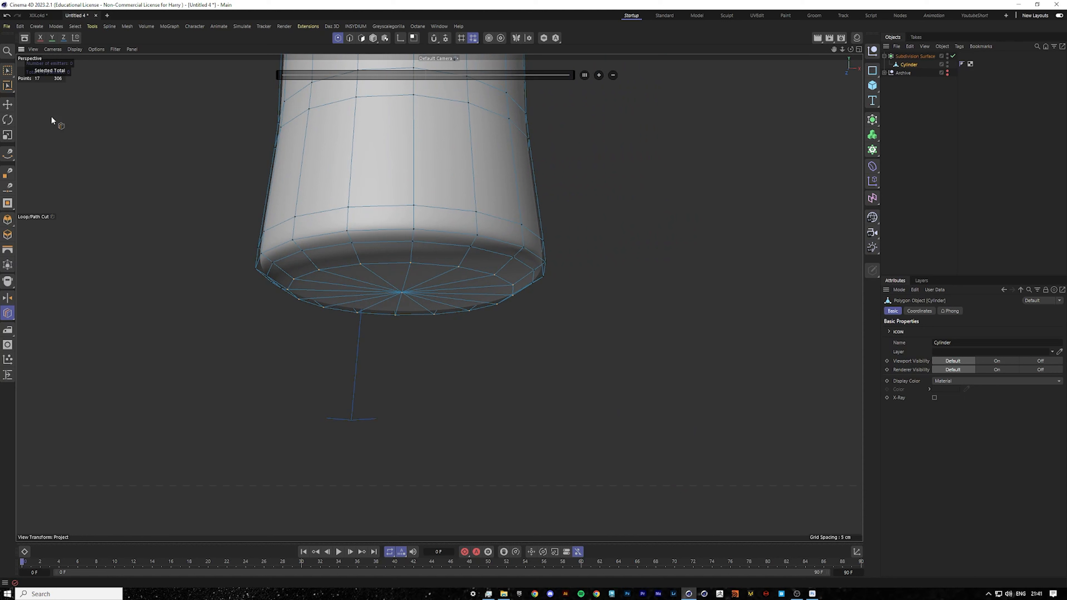
pyautogui.click(7, 105)
pyautogui.click(349, 39)
pyautogui.doubleClick(369, 242)
pyautogui.press('m')
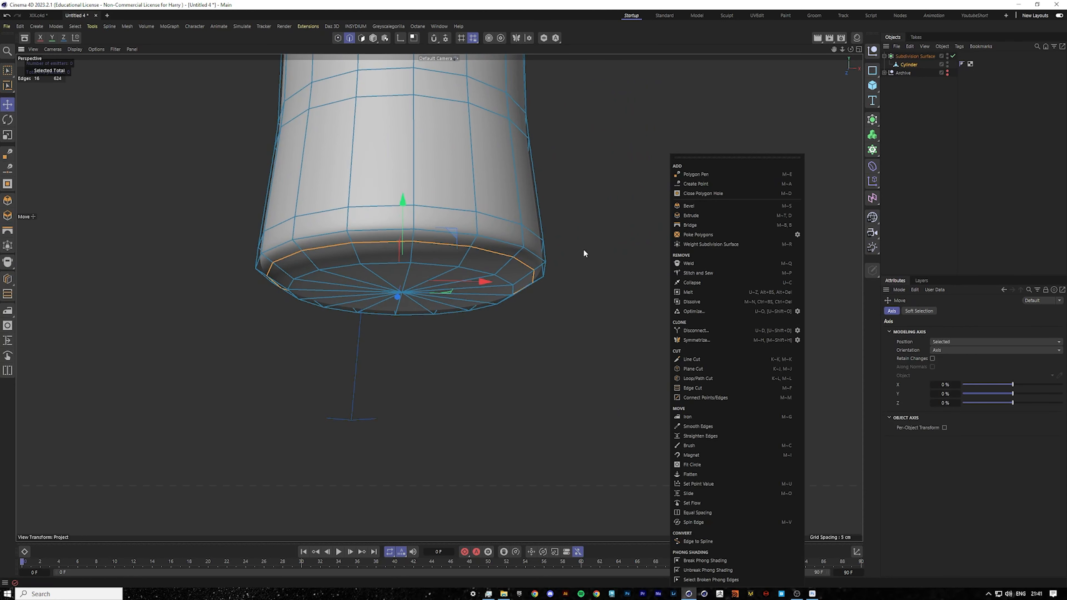
pyautogui.click(693, 302)
# Loop-select the inner polygons of the bottom cap and delete them to open the base.
pyautogui.scroll(3, 404, 251)
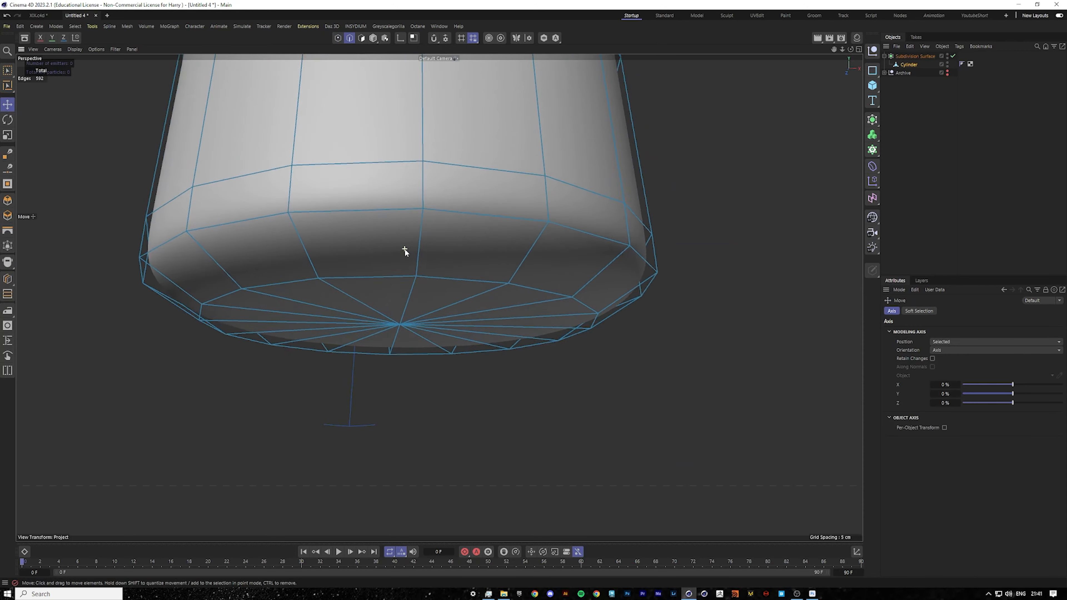
pyautogui.keyDown('alt'); pyautogui.moveTo(416, 288); pyautogui.dragTo(414, 241); pyautogui.keyUp('alt')
pyautogui.scroll(-5, 431, 388)
pyautogui.scroll(4, 414, 428)
pyautogui.scroll(-1, 414, 427)
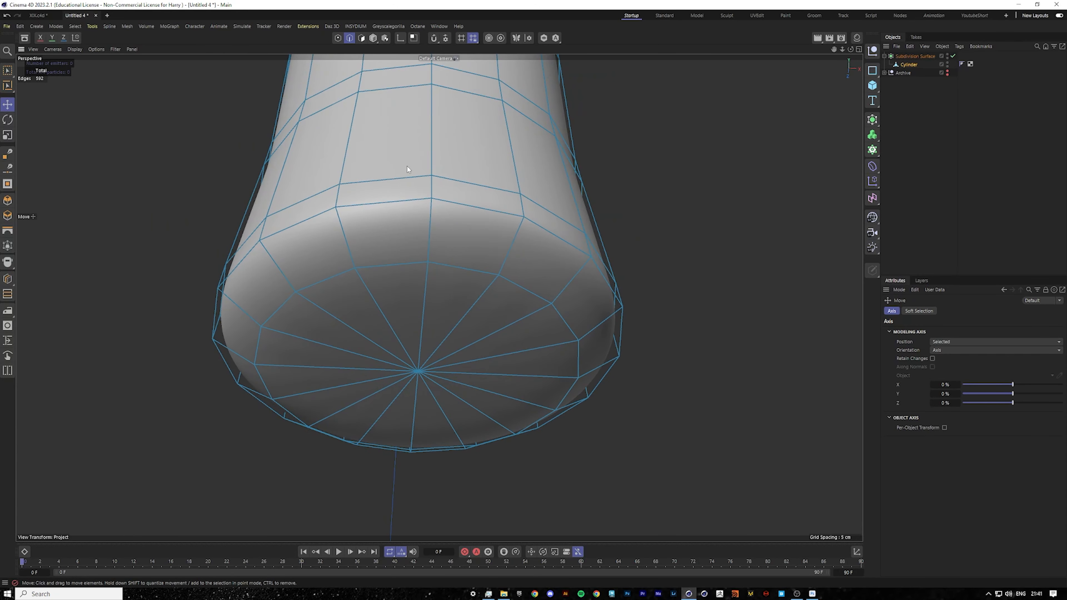
pyautogui.click(361, 38)
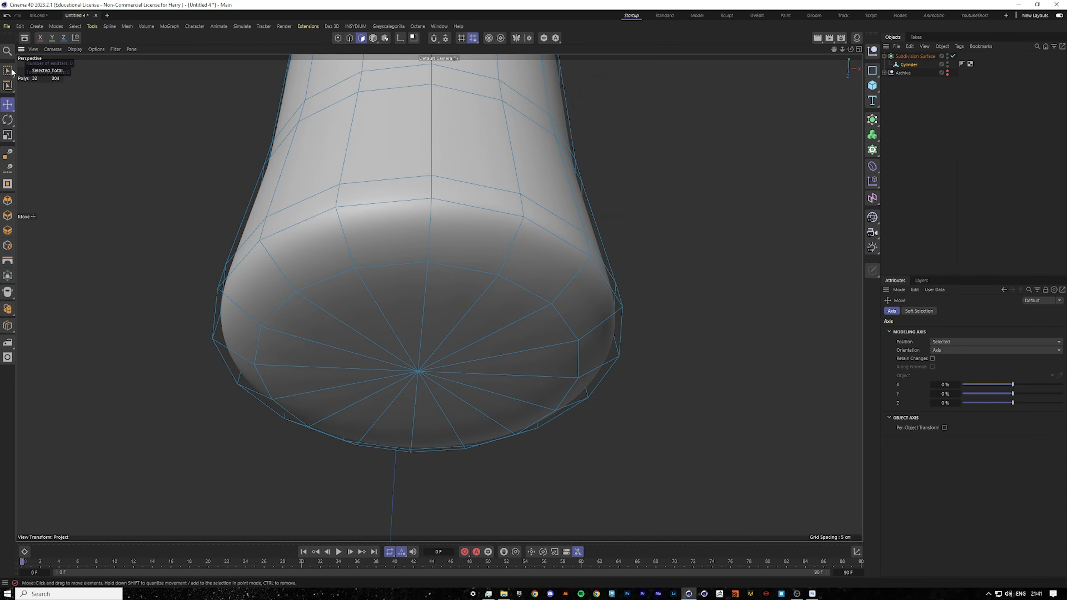
pyautogui.click(7, 86)
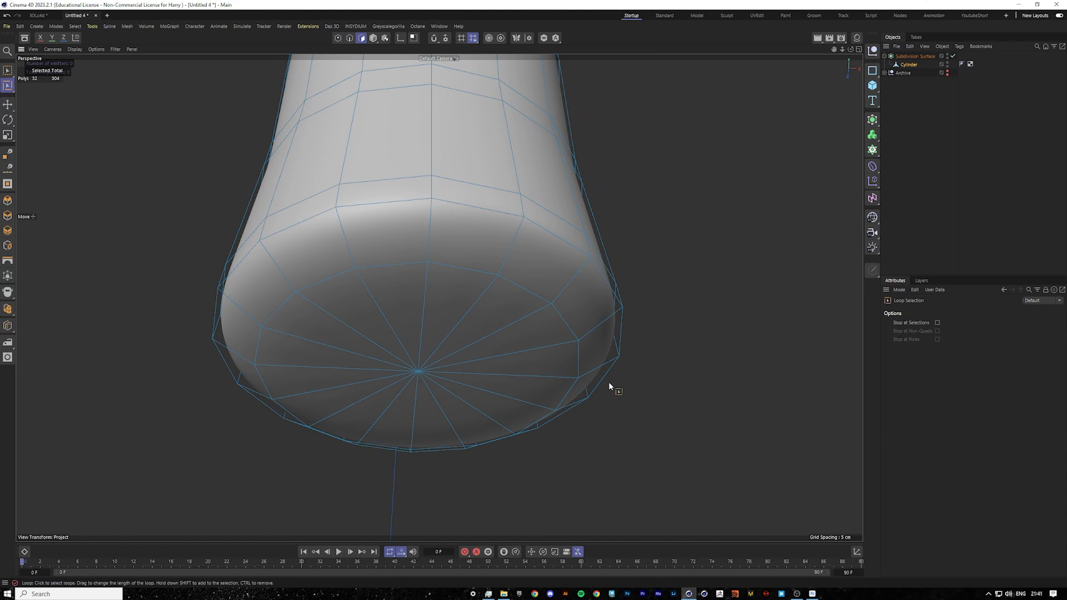
pyautogui.click(428, 336)
pyautogui.press('Delete')
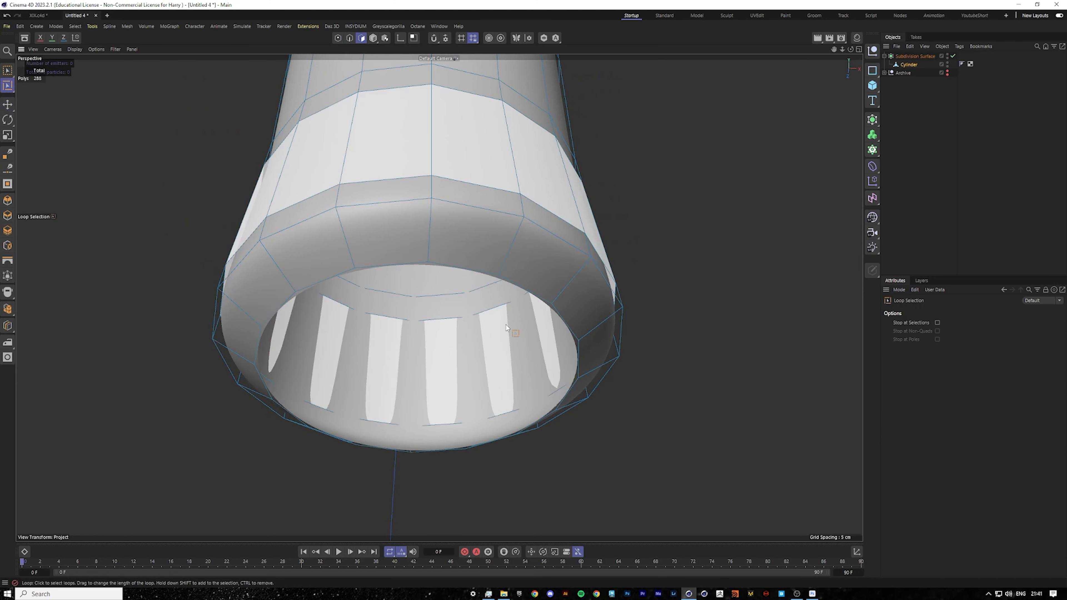
# Loop-select the base opening's border edges and scale-extrude them inward to form an inner rim.
pyautogui.press('e')
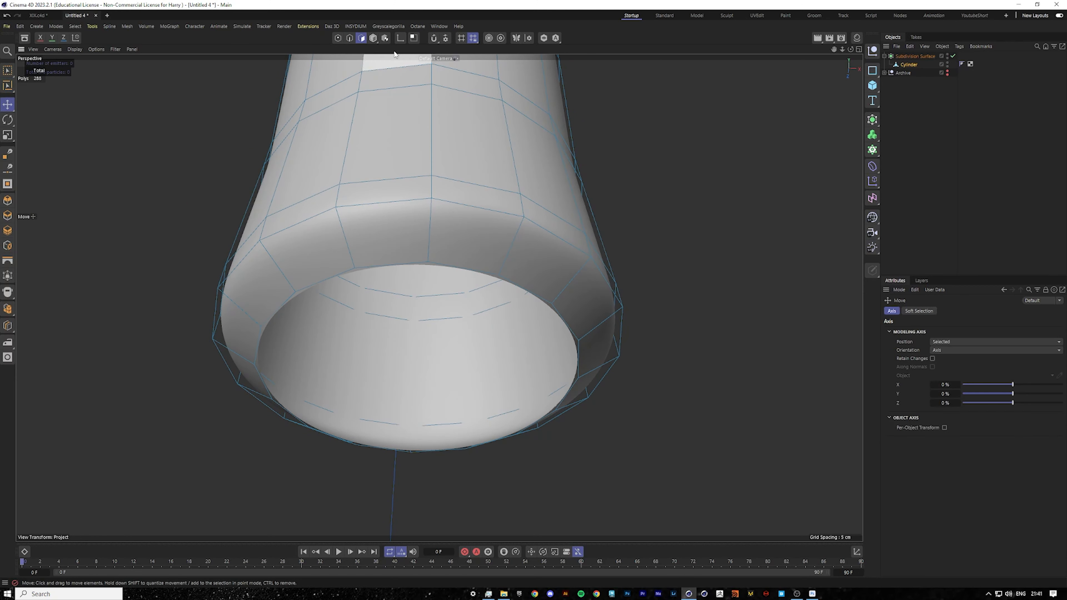
pyautogui.click(350, 38)
pyautogui.doubleClick(433, 270)
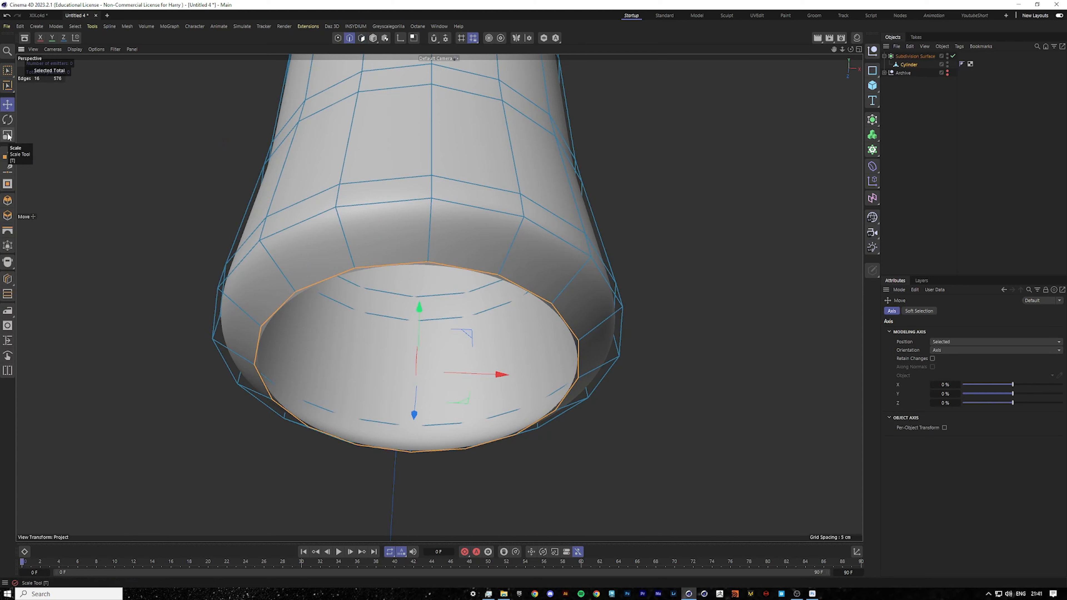
pyautogui.rightClick(690, 240)
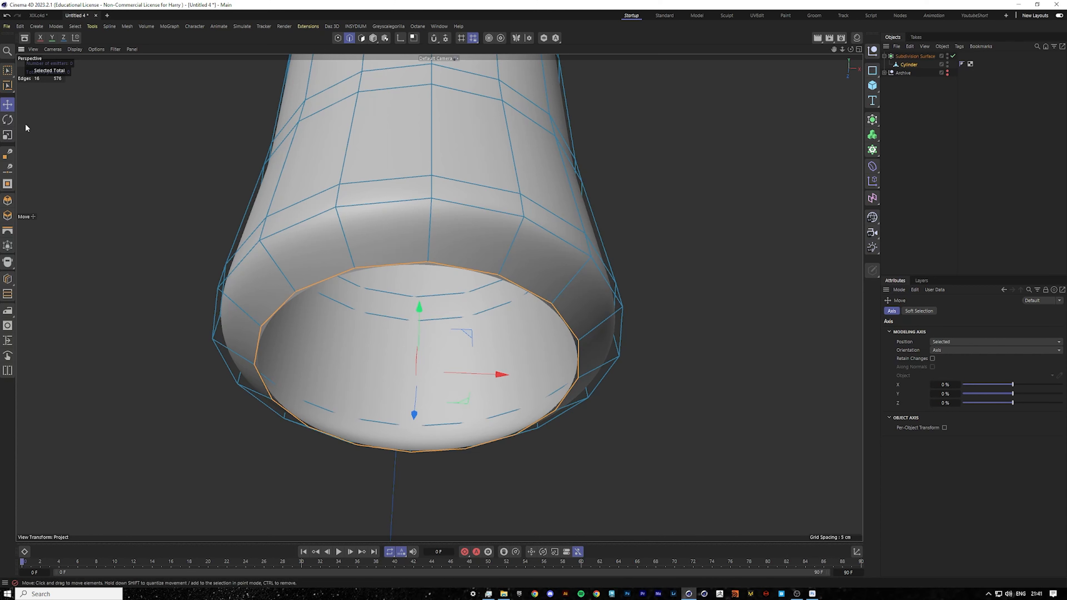
pyautogui.click(8, 134)
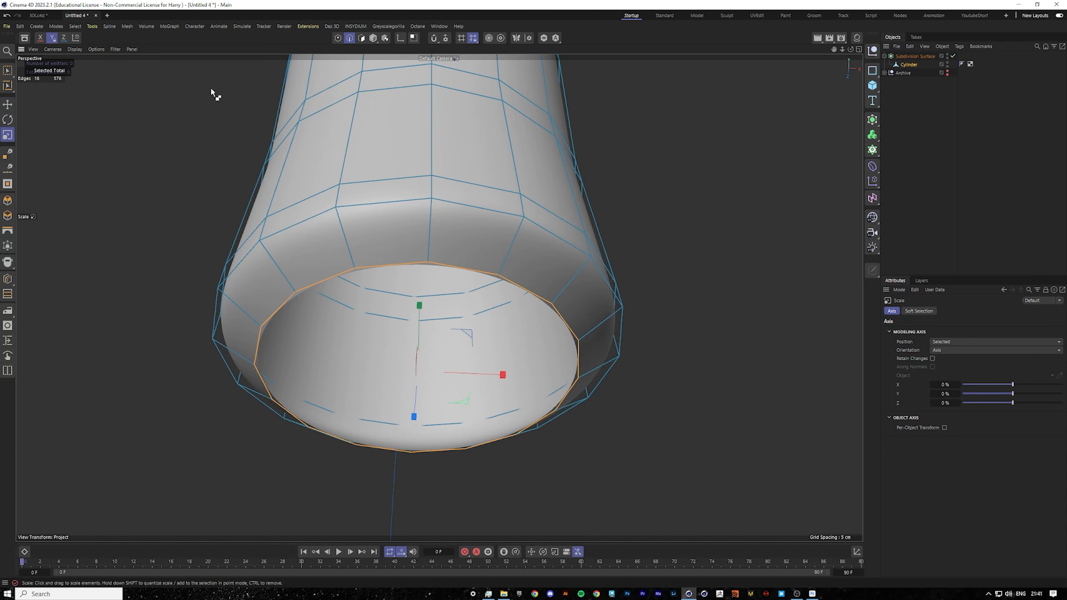
pyautogui.click(53, 38)
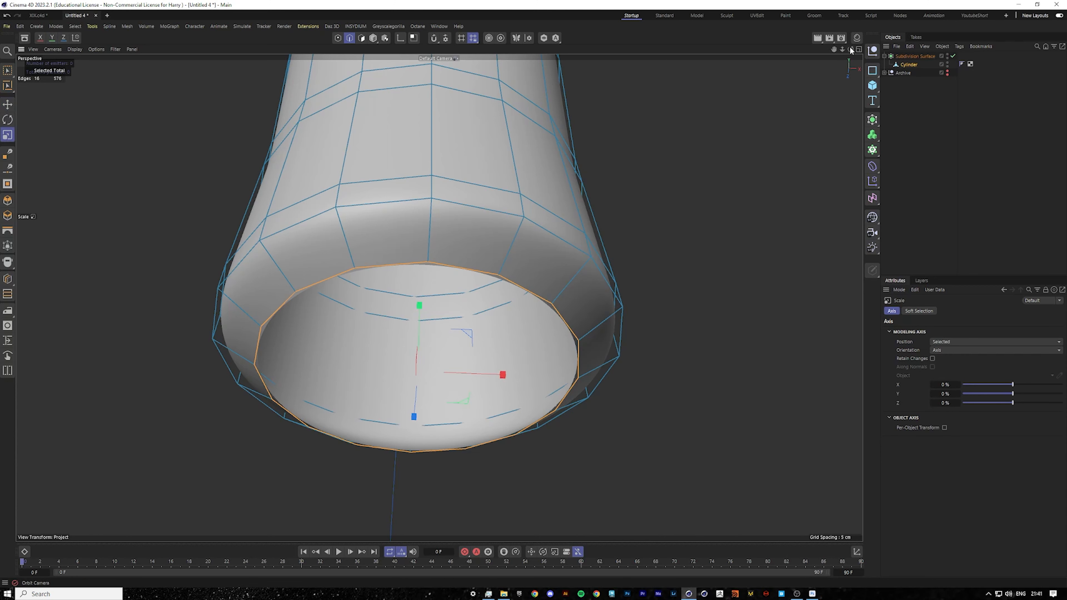
pyautogui.keyDown('alt'); pyautogui.moveTo(439, 297); pyautogui.dragTo(437, 340); pyautogui.keyUp('alt')
pyautogui.moveTo(439, 298)
pyautogui.keyDown('alt'); pyautogui.mouseDown(button='middle')
pyautogui.moveTo(431, 232)
pyautogui.moveTo(437, 288)
pyautogui.mouseUp(button='middle'); pyautogui.keyUp('alt')
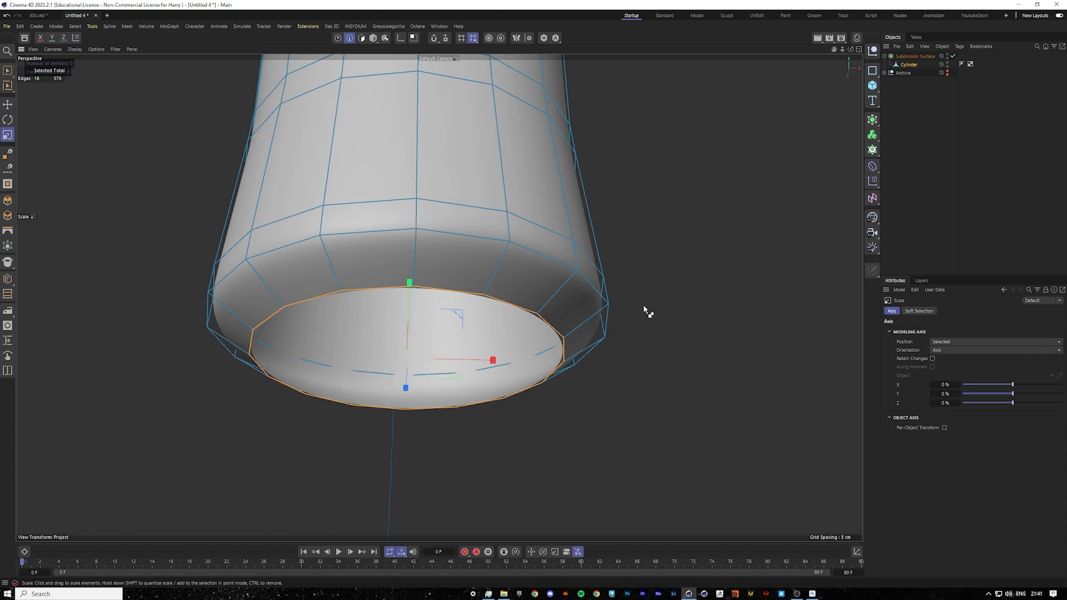
pyautogui.moveTo(687, 303); pyautogui.dragTo(657, 308)
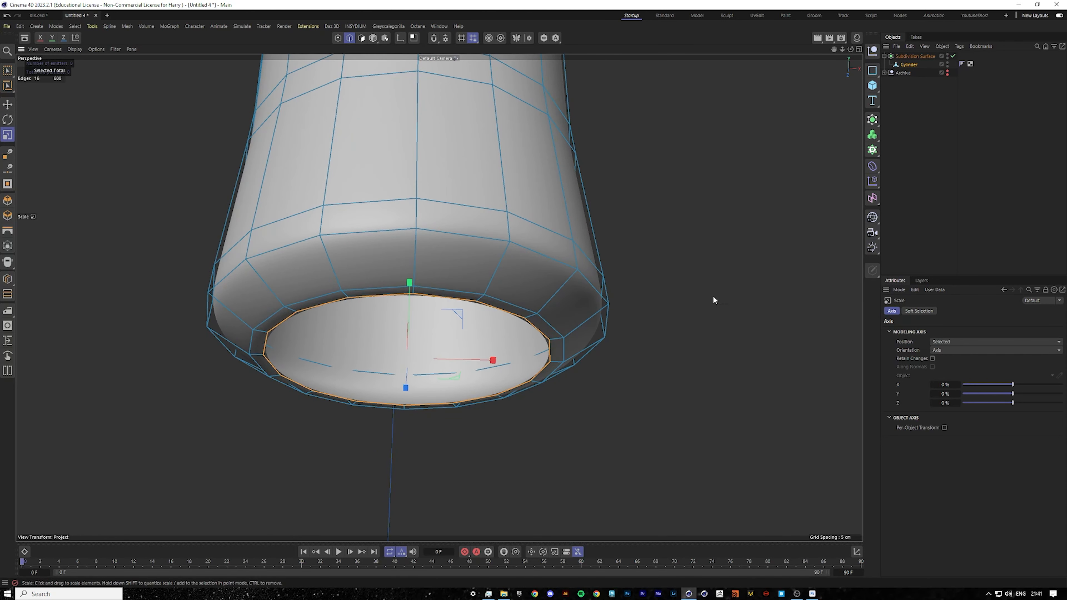
# Fit the opening's border loop to a circle with Fit Circle, then close the hole with Close Polygon Hole.
pyautogui.rightClick(662, 305)
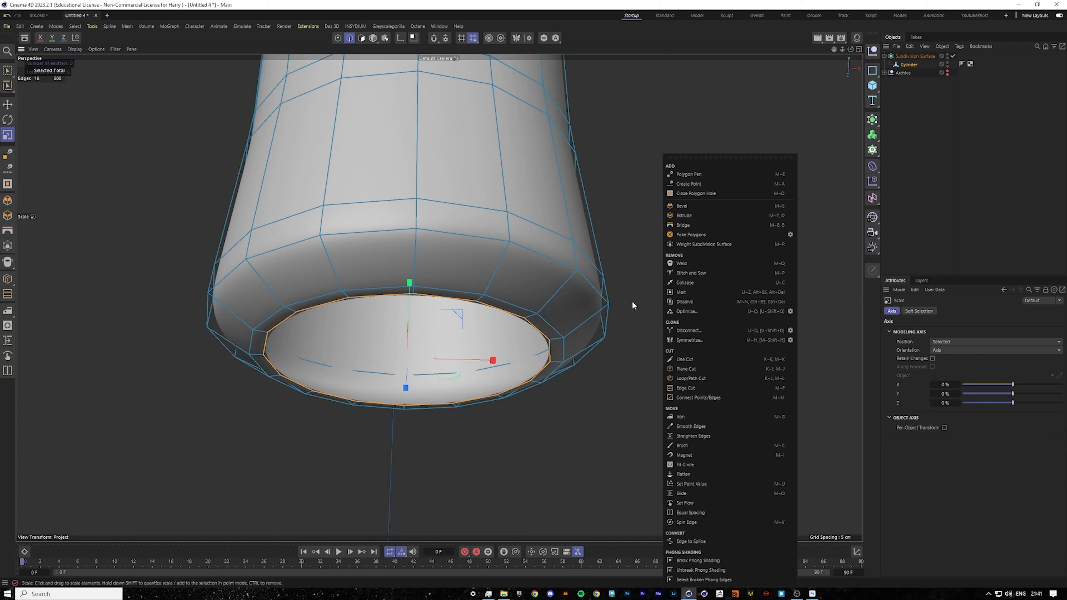
pyautogui.click(690, 464)
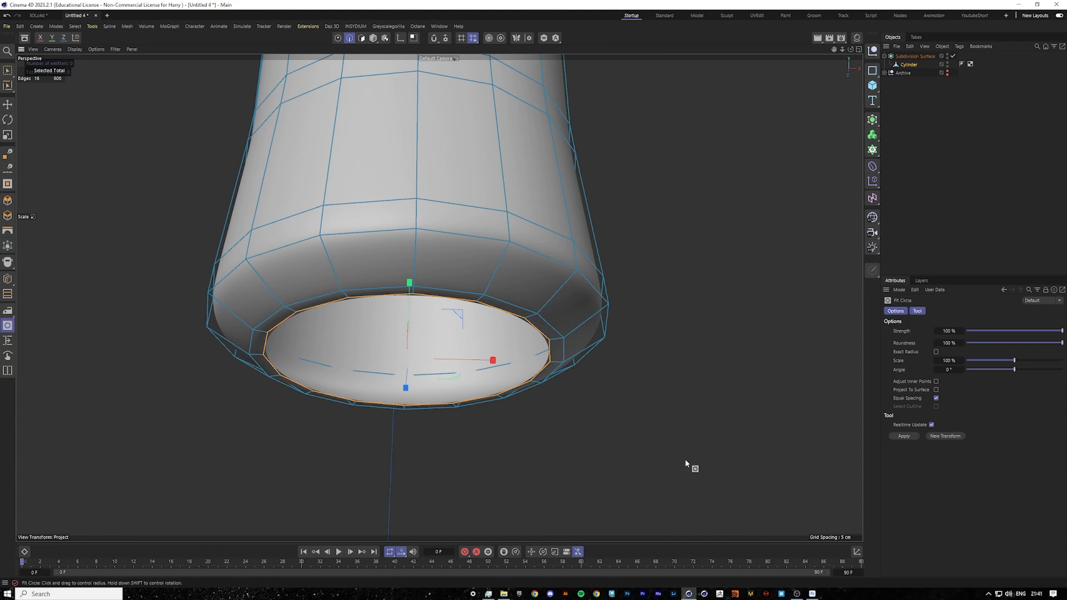
pyautogui.rightClick(746, 311)
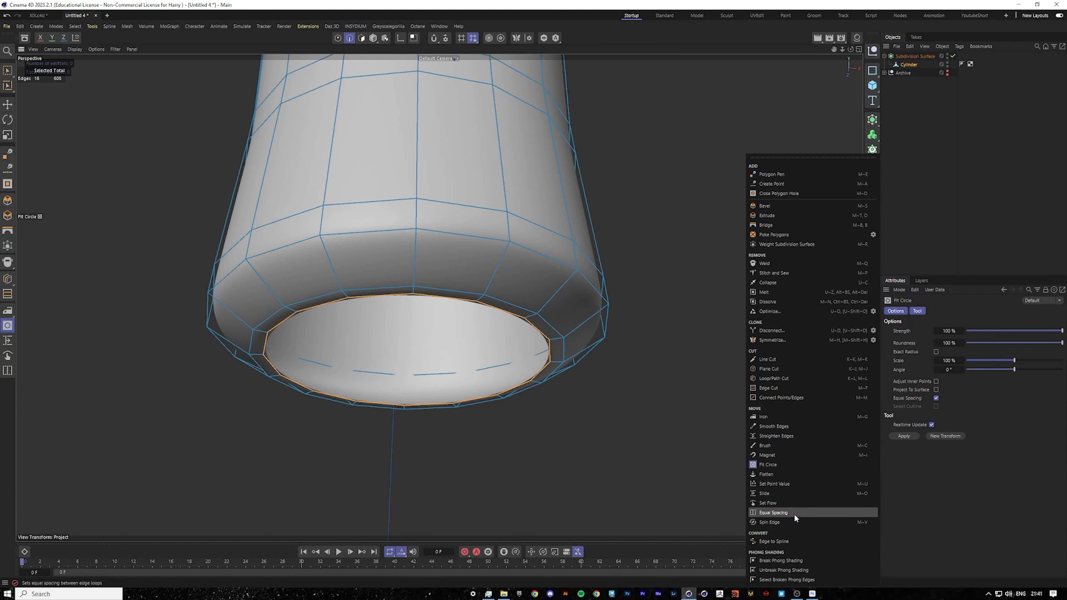
pyautogui.click(787, 194)
pyautogui.click(476, 303)
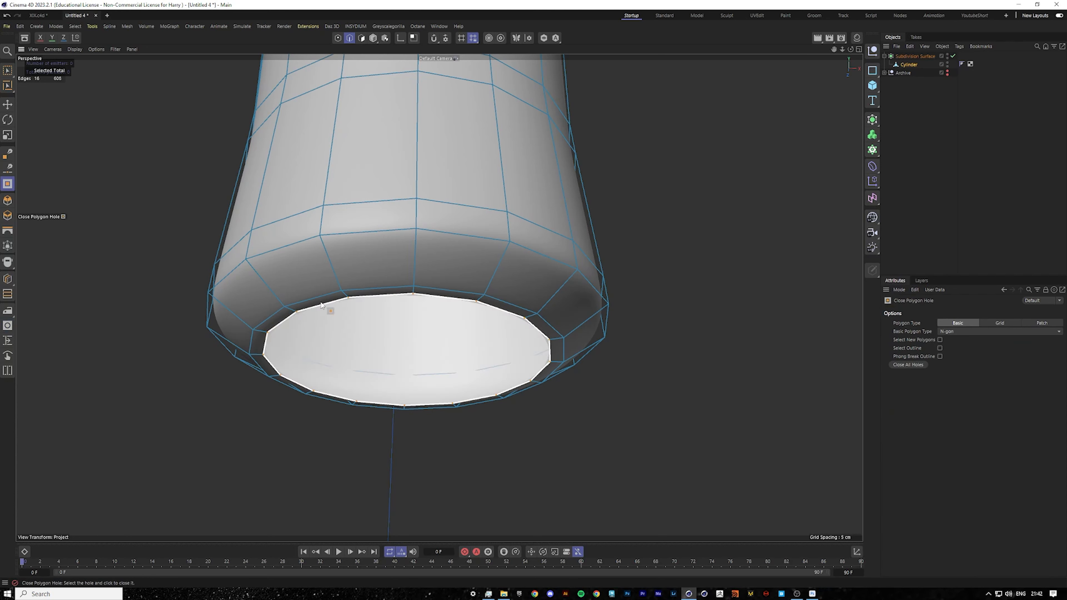
pyautogui.click(403, 294)
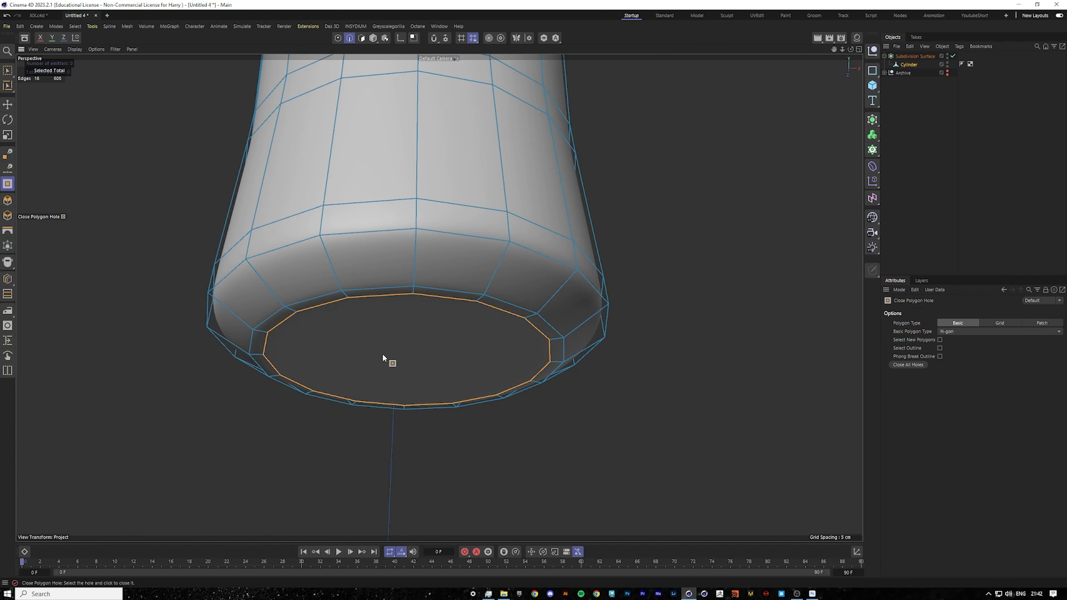
# Switch the closed hole's polygon type to Patch to fill the base with a quad grid.
pyautogui.keyDown('alt'); pyautogui.moveTo(382, 354); pyautogui.dragTo(441, 134); pyautogui.keyUp('alt')
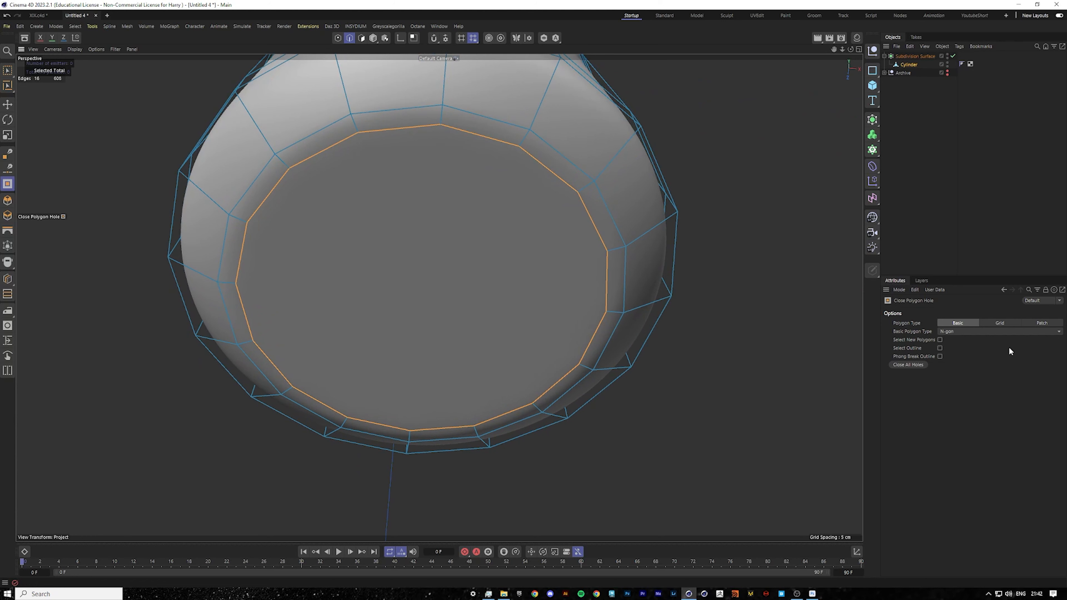
pyautogui.click(1042, 323)
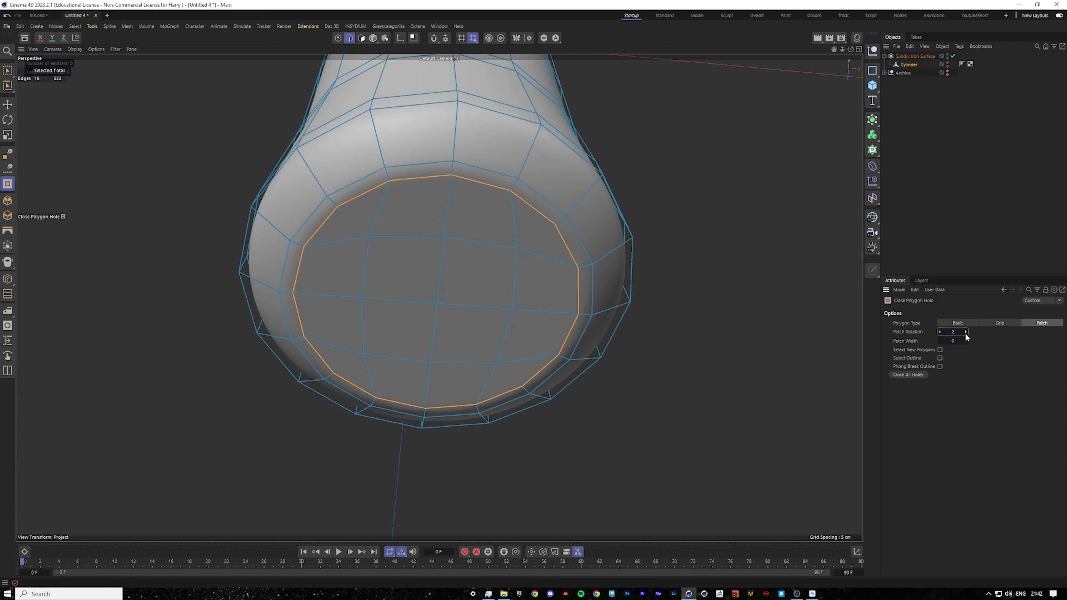
pyautogui.keyDown('alt'); pyautogui.moveTo(669, 334); pyautogui.dragTo(455, 347); pyautogui.keyUp('alt')
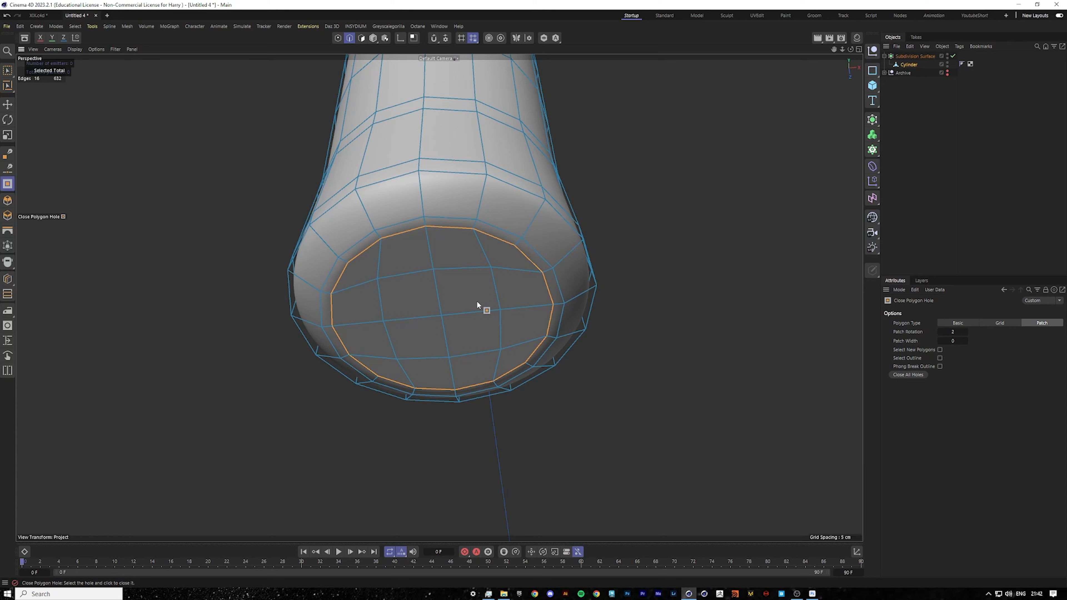
pyautogui.keyDown('alt'); pyautogui.moveTo(452, 299); pyautogui.dragTo(462, 322); pyautogui.keyUp('alt')
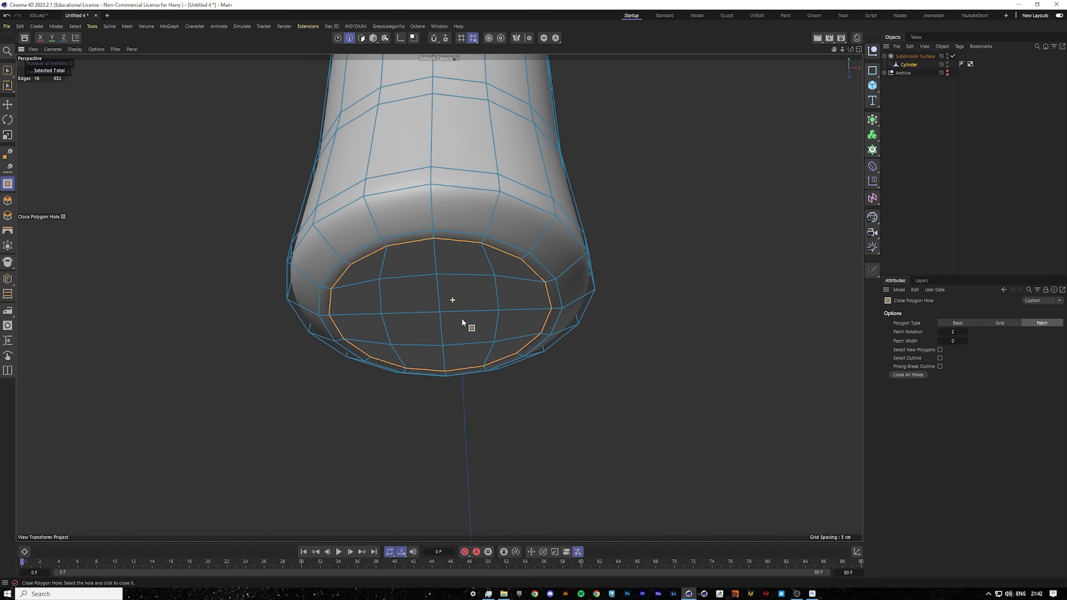
pyautogui.keyDown('alt'); pyautogui.moveTo(437, 284); pyautogui.dragTo(445, 278); pyautogui.keyUp('alt')
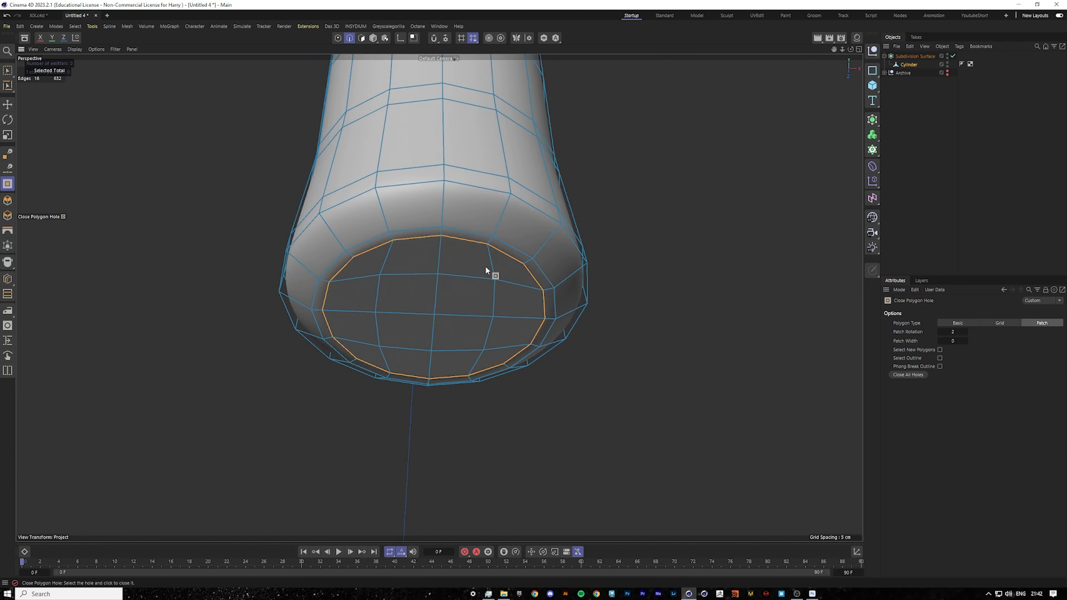
# Select the cylinder in point mode and move the base cap's points slightly upward.
pyautogui.click(909, 64)
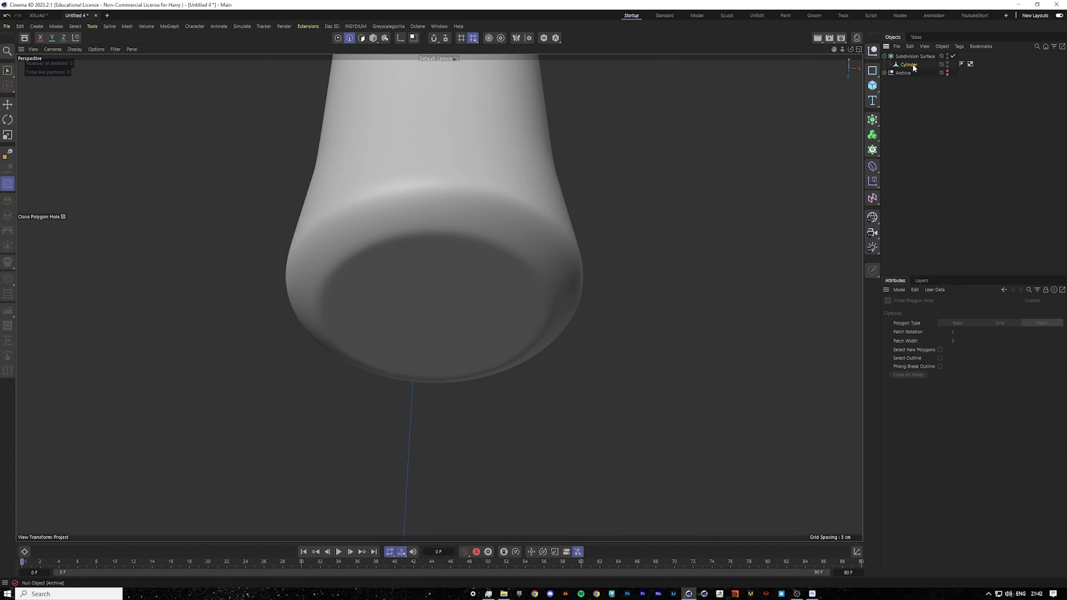
pyautogui.click(5, 105)
pyautogui.click(338, 37)
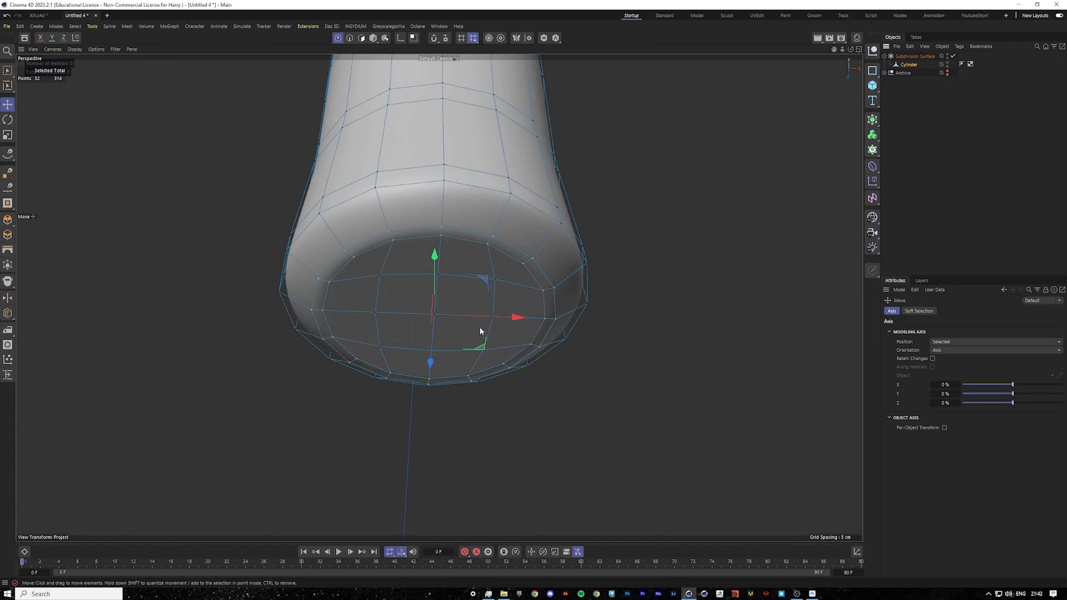
pyautogui.moveTo(434, 257); pyautogui.dragTo(434, 237)
pyautogui.keyDown('alt'); pyautogui.moveTo(483, 269); pyautogui.dragTo(453, 301); pyautogui.keyUp('alt')
# Select several individual cap points and nudge them upward.
pyautogui.scroll(-5, 459, 335)
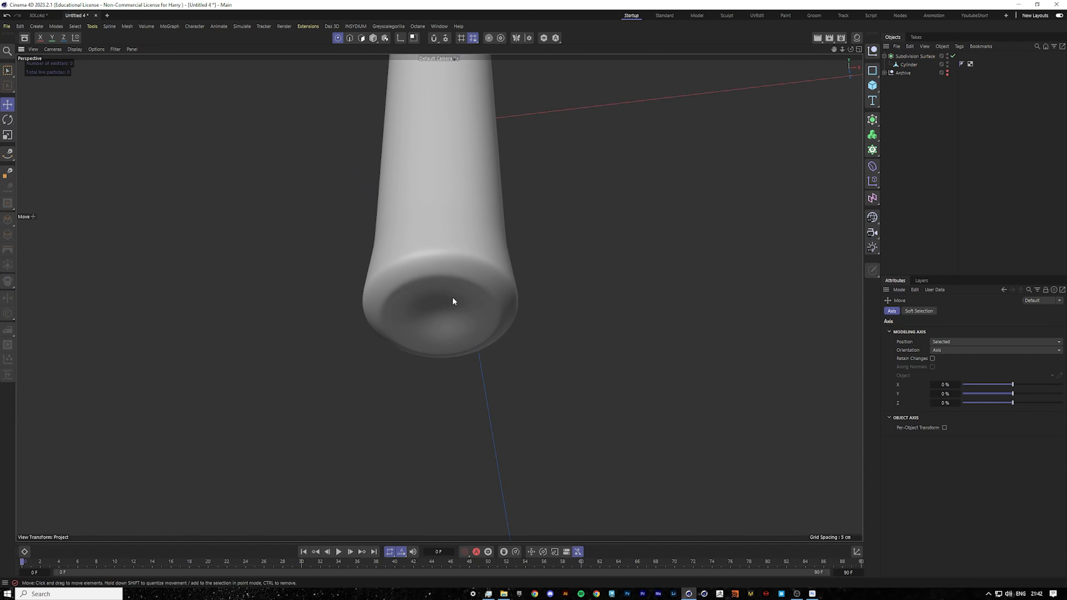
pyautogui.click(908, 64)
pyautogui.scroll(3, 441, 294)
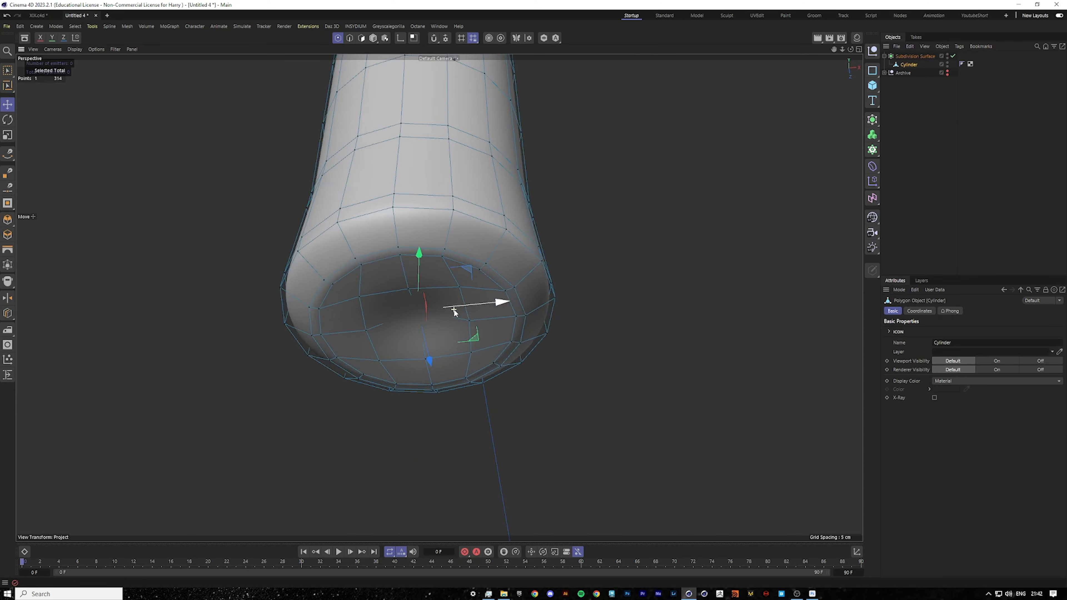
pyautogui.click(353, 292)
pyautogui.keyDown('shift'); pyautogui.click(356, 333); pyautogui.keyUp('shift')
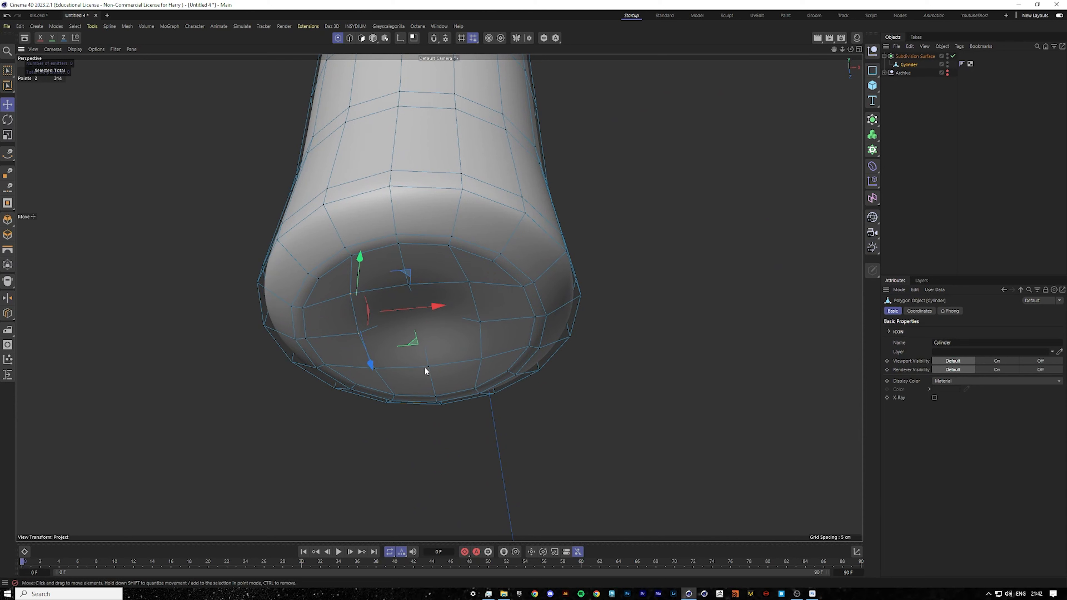
pyautogui.keyDown('shift'); pyautogui.click(427, 366); pyautogui.keyUp('shift')
pyautogui.keyDown('shift'); pyautogui.click(381, 370); pyautogui.keyUp('shift')
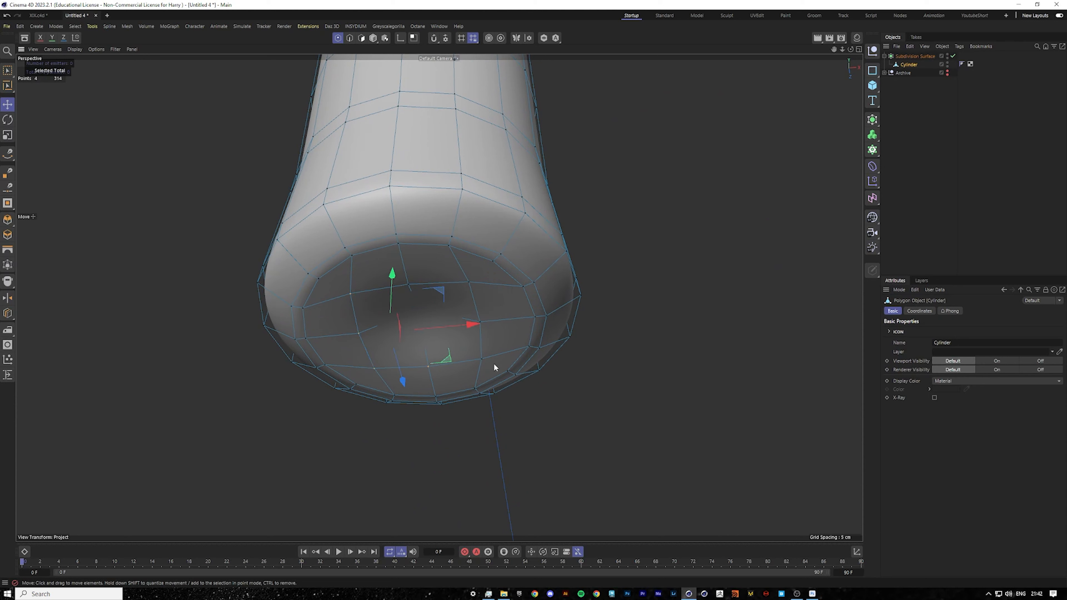
pyautogui.keyDown('shift'); pyautogui.click(480, 322); pyautogui.keyUp('shift')
pyautogui.keyDown('shift'); pyautogui.click(463, 283); pyautogui.keyUp('shift')
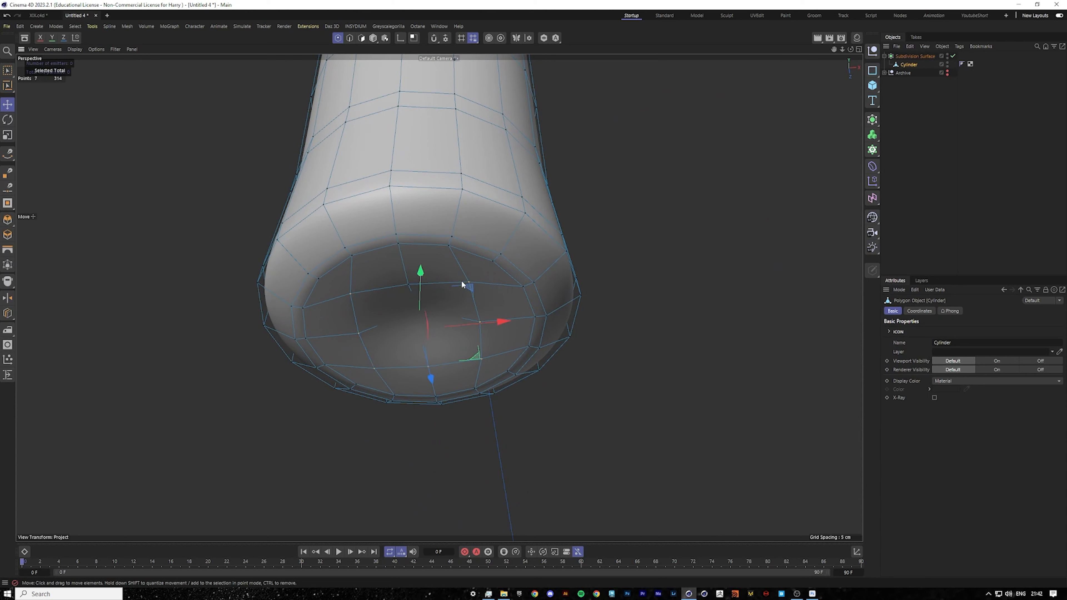
pyautogui.keyDown('shift'); pyautogui.click(408, 285); pyautogui.keyUp('shift')
pyautogui.moveTo(420, 272); pyautogui.dragTo(421, 265)
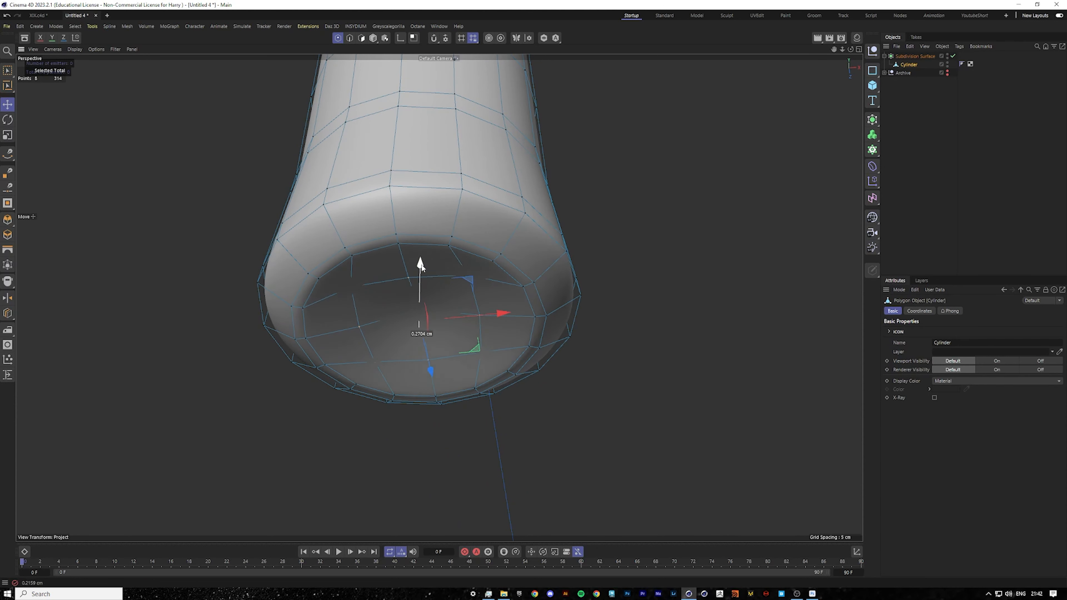
pyautogui.click(975, 207)
pyautogui.keyDown('alt'); pyautogui.moveTo(486, 290); pyautogui.dragTo(512, 320); pyautogui.keyUp('alt')
# Undo the recent point selections and the last point move.
pyautogui.click(906, 64)
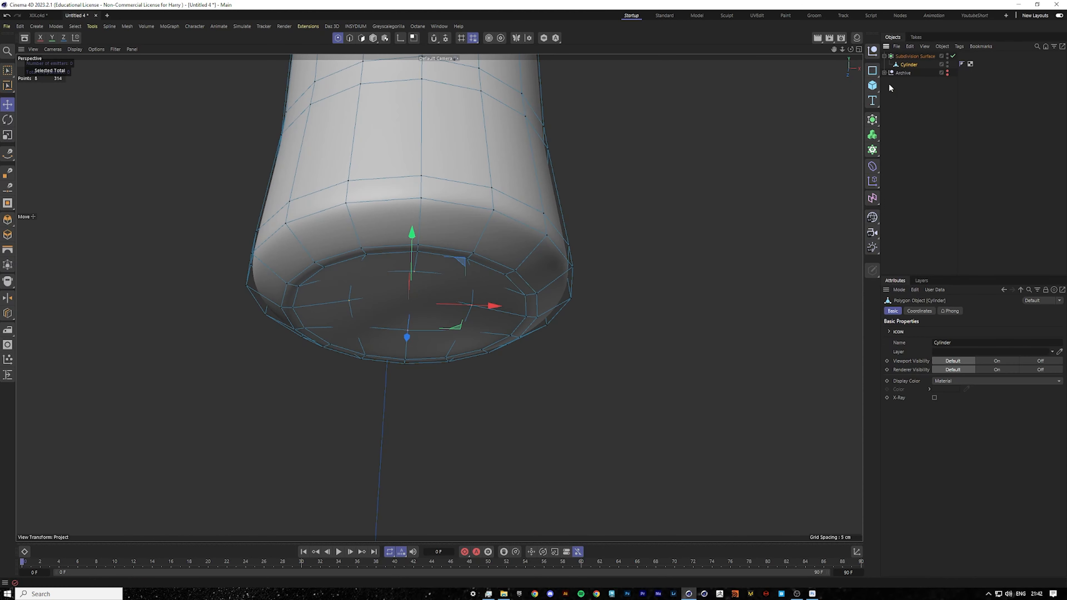
pyautogui.hotkey('ctrl', 'z')
pyautogui.hotkey('ctrl', 'z')
pyautogui.hotkey('ctrl', 'z')
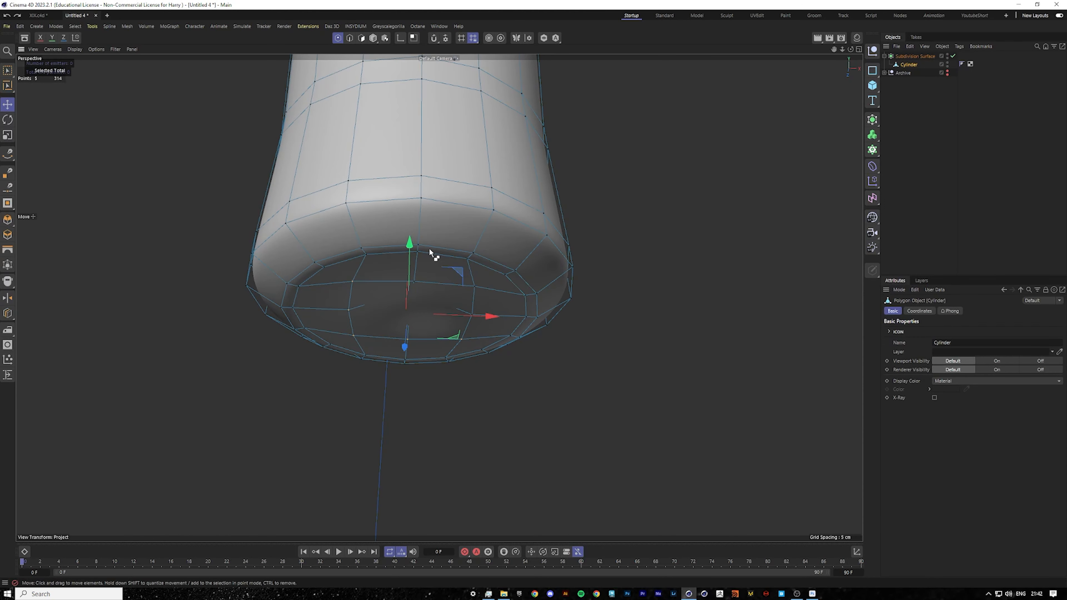
pyautogui.hotkey('ctrl', 'z')
pyautogui.hotkey('ctrl', 'z')
pyautogui.hotkey('ctrl', 'z')
pyautogui.hotkey('ctrl', 'z')
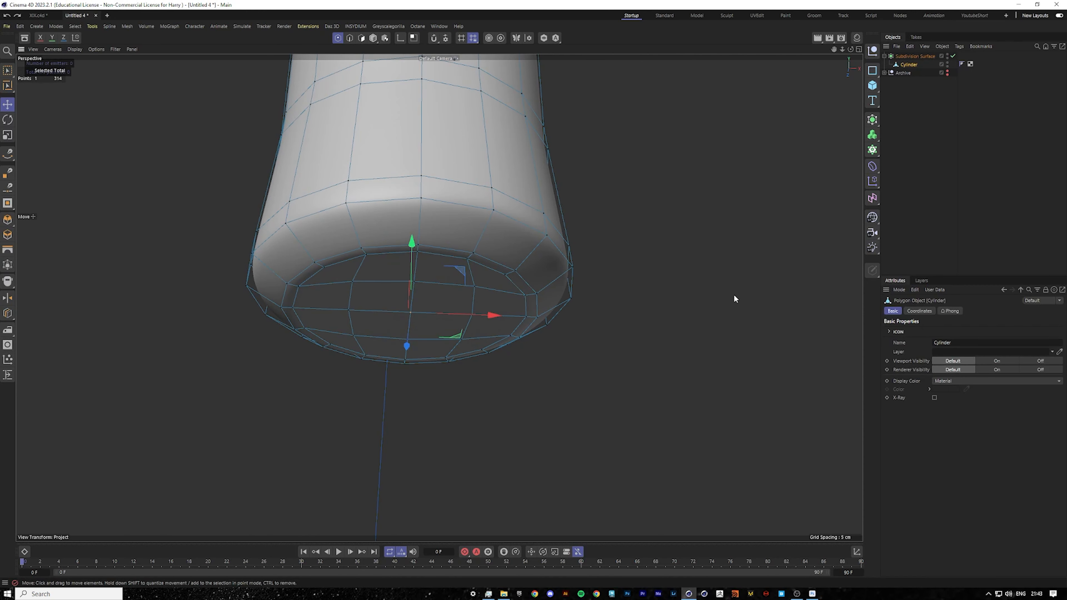
# Enable soft selection for the Move tool and set its radius to 5 cm.
pyautogui.click(8, 105)
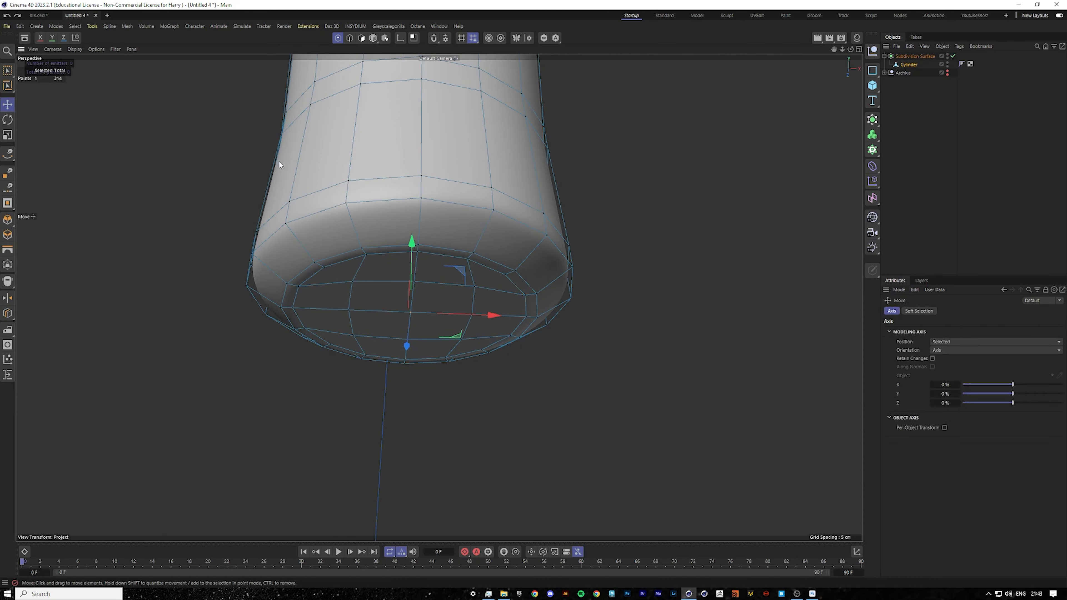
pyautogui.click(918, 311)
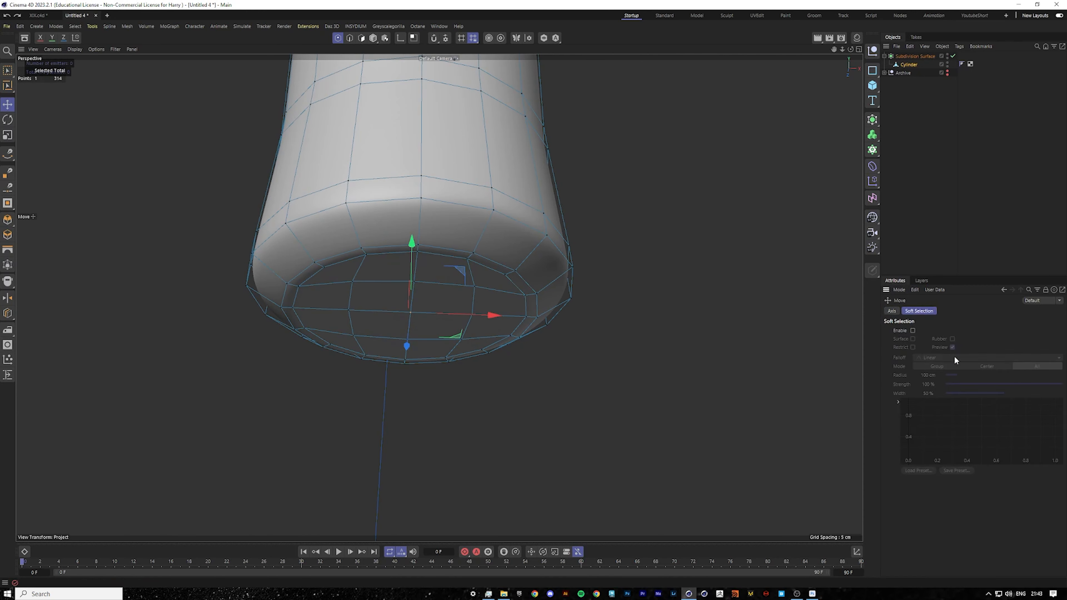
pyautogui.click(912, 330)
pyautogui.scroll(-5, 379, 225)
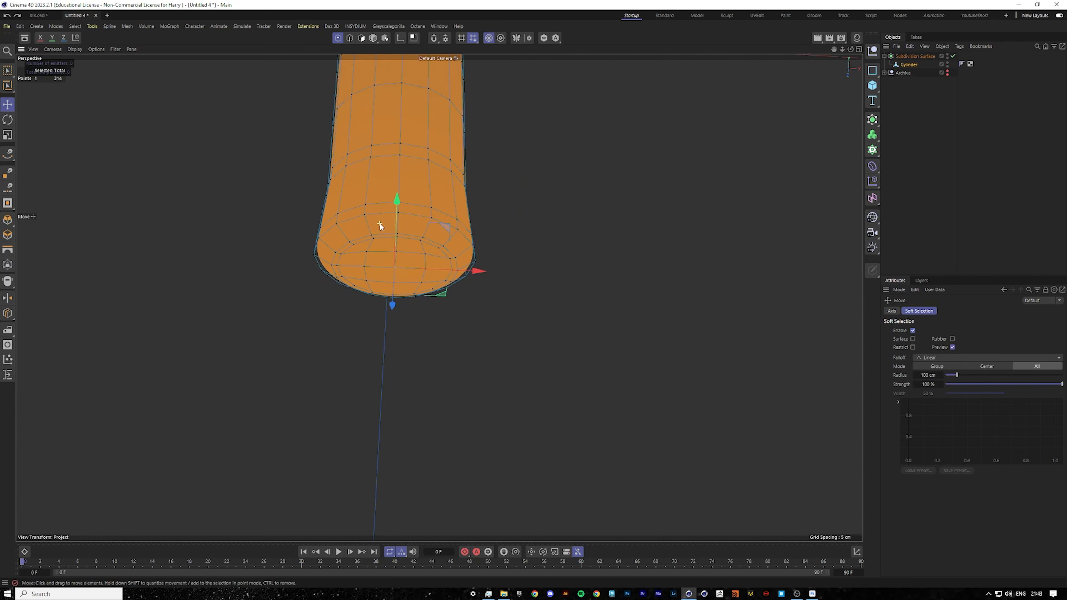
pyautogui.scroll(-3, 380, 223)
pyautogui.scroll(8, 380, 223)
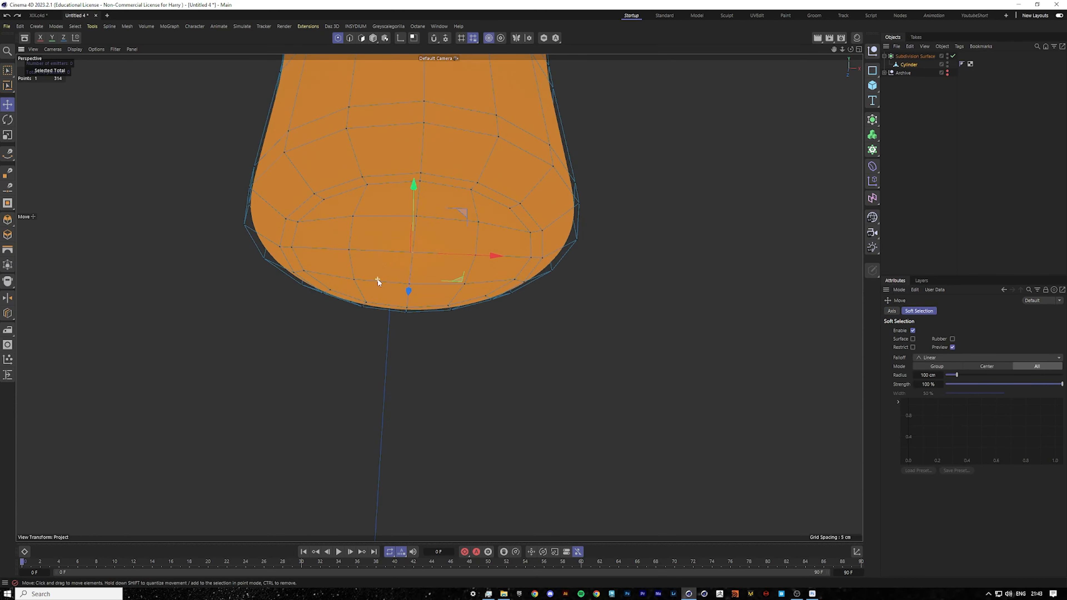
pyautogui.moveTo(836, 50)
pyautogui.mouseDown()
pyautogui.moveTo(848, 50)
pyautogui.moveTo(851, 26)
pyautogui.moveTo(851, 42)
pyautogui.mouseUp()
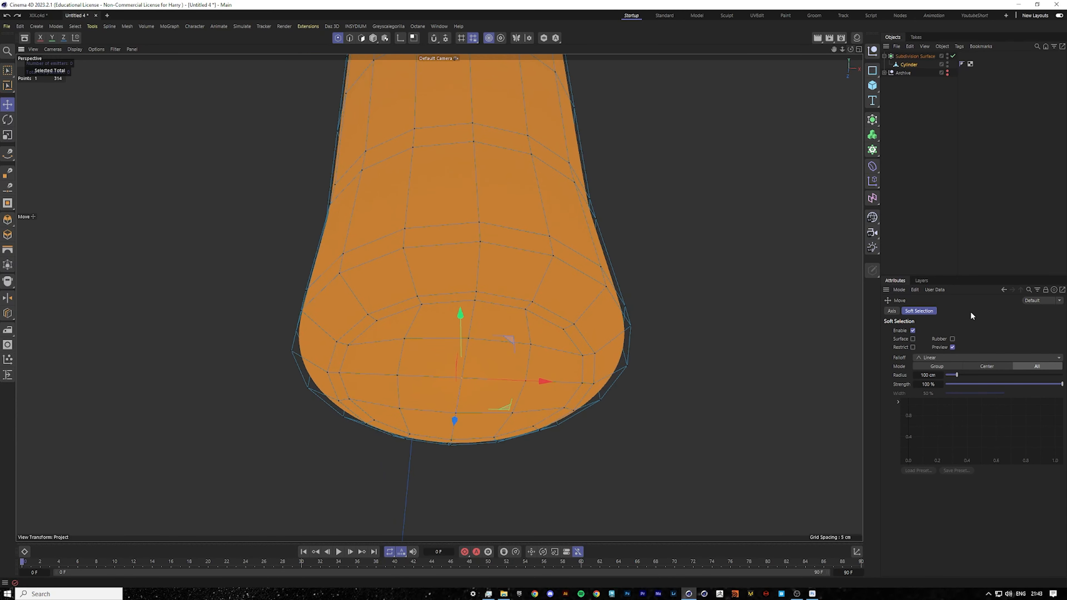
pyautogui.press('Return')
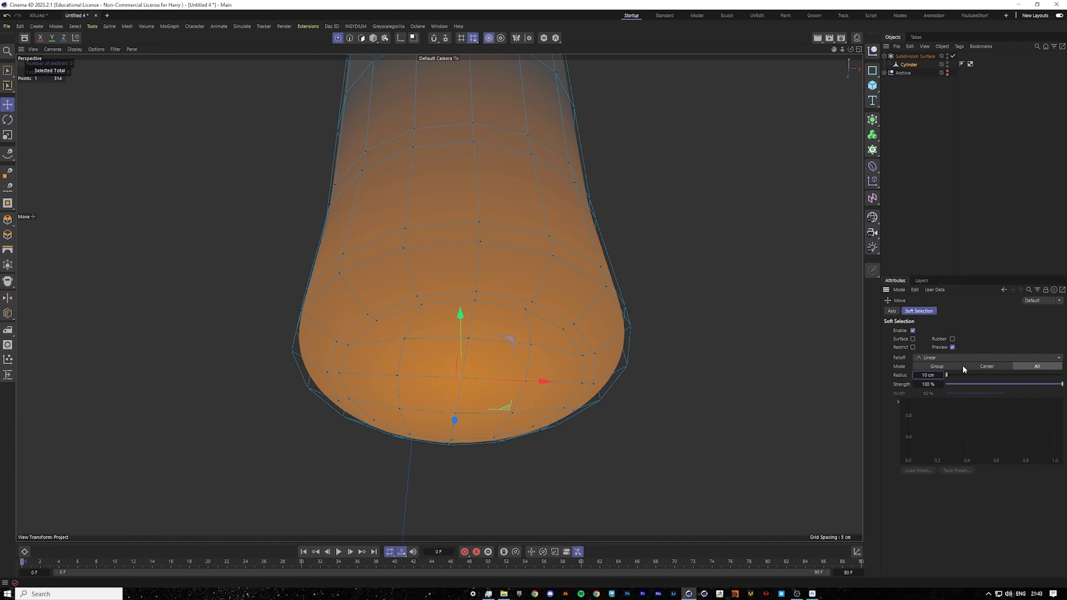
pyautogui.moveTo(929, 375); pyautogui.dragTo(930, 375)
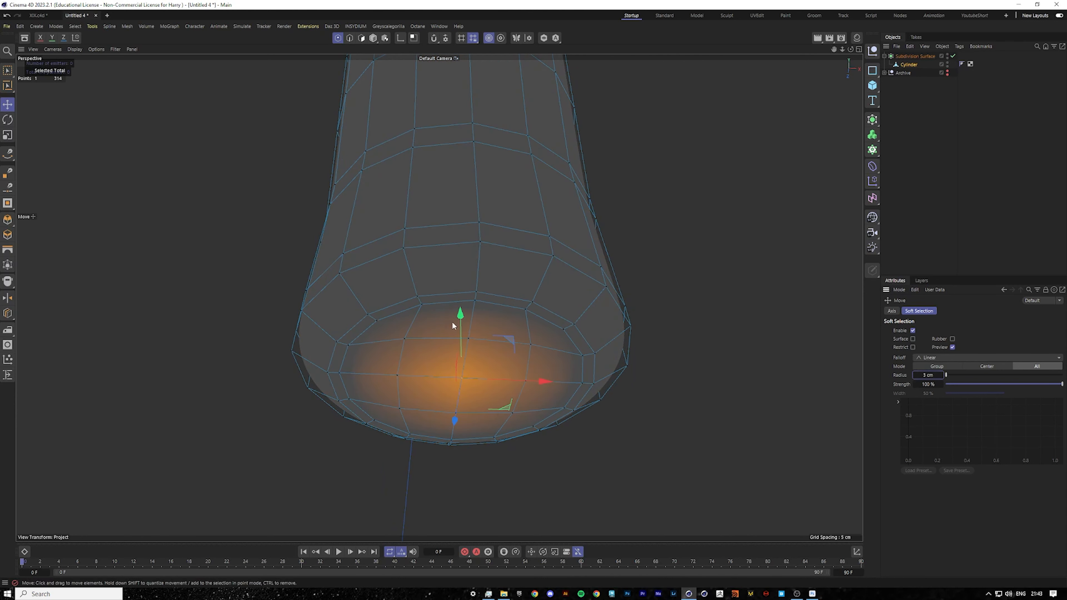
# Push the base's center point upward with soft selection to recess the bottom.
pyautogui.moveTo(459, 313); pyautogui.dragTo(460, 314)
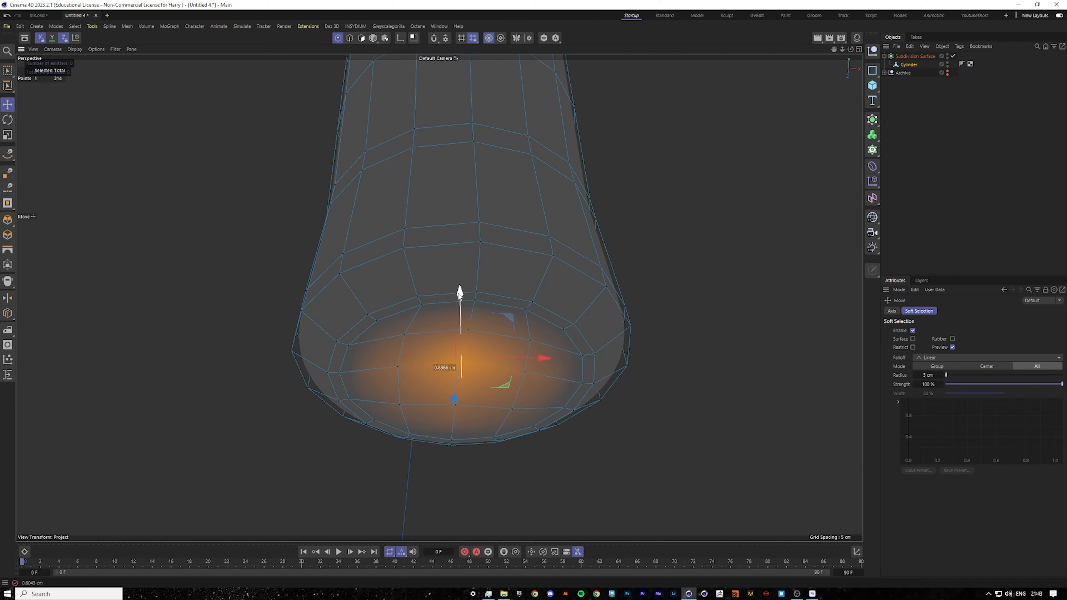
pyautogui.moveTo(508, 244)
pyautogui.keyDown('alt'); pyautogui.mouseDown()
pyautogui.moveTo(497, 268)
pyautogui.moveTo(452, 282)
pyautogui.moveTo(487, 289)
pyautogui.moveTo(520, 265)
pyautogui.moveTo(517, 274)
pyautogui.moveTo(513, 259)
pyautogui.moveTo(508, 273)
pyautogui.moveTo(493, 269)
pyautogui.moveTo(498, 254)
pyautogui.moveTo(487, 269)
pyautogui.moveTo(476, 230)
pyautogui.mouseUp(); pyautogui.keyUp('alt')
pyautogui.click(898, 178)
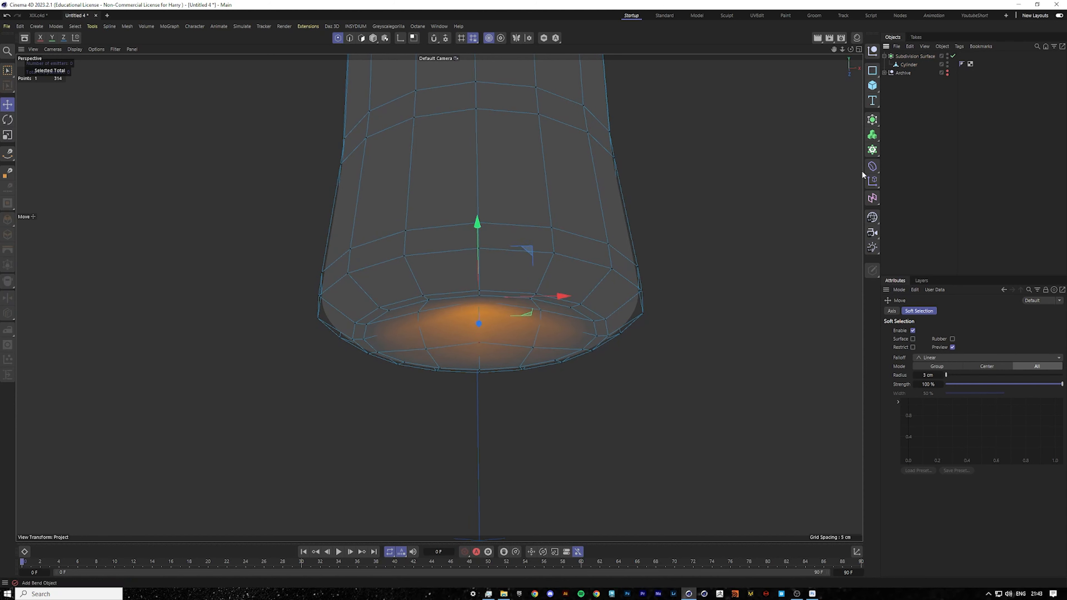
# Orbit and zoom out to examine the whole bottle's shape.
pyautogui.scroll(-2, 533, 319)
pyautogui.keyDown('alt'); pyautogui.moveTo(532, 321); pyautogui.dragTo(557, 350); pyautogui.keyUp('alt')
pyautogui.scroll(-4, 526, 299)
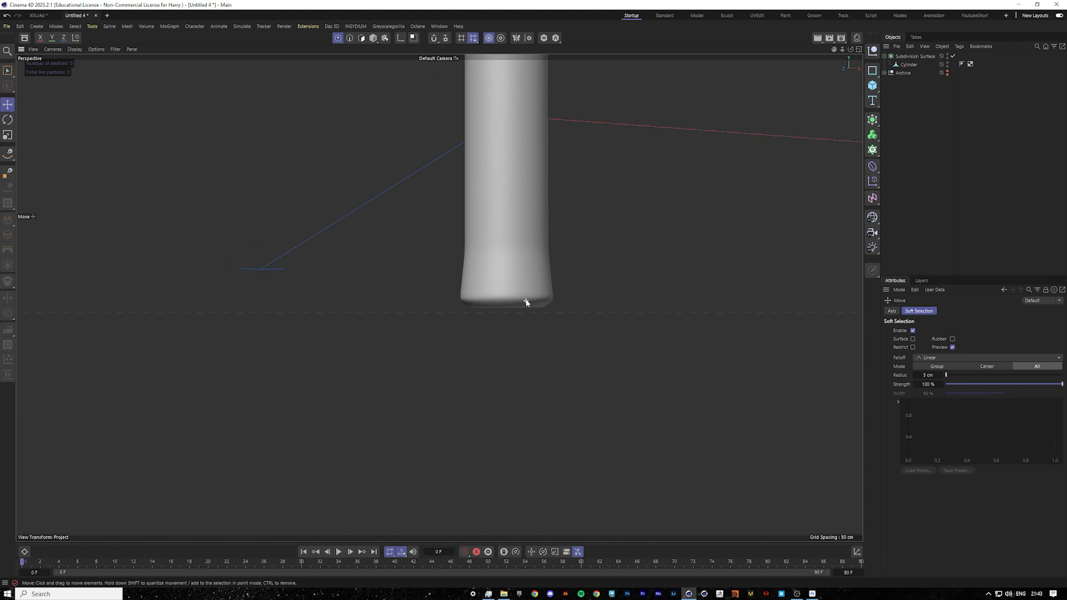
pyautogui.moveTo(835, 49); pyautogui.dragTo(744, 174)
pyautogui.keyDown('alt'); pyautogui.moveTo(467, 241); pyautogui.dragTo(429, 293); pyautogui.keyUp('alt')
pyautogui.scroll(3, 453, 230)
pyautogui.scroll(3, 453, 231)
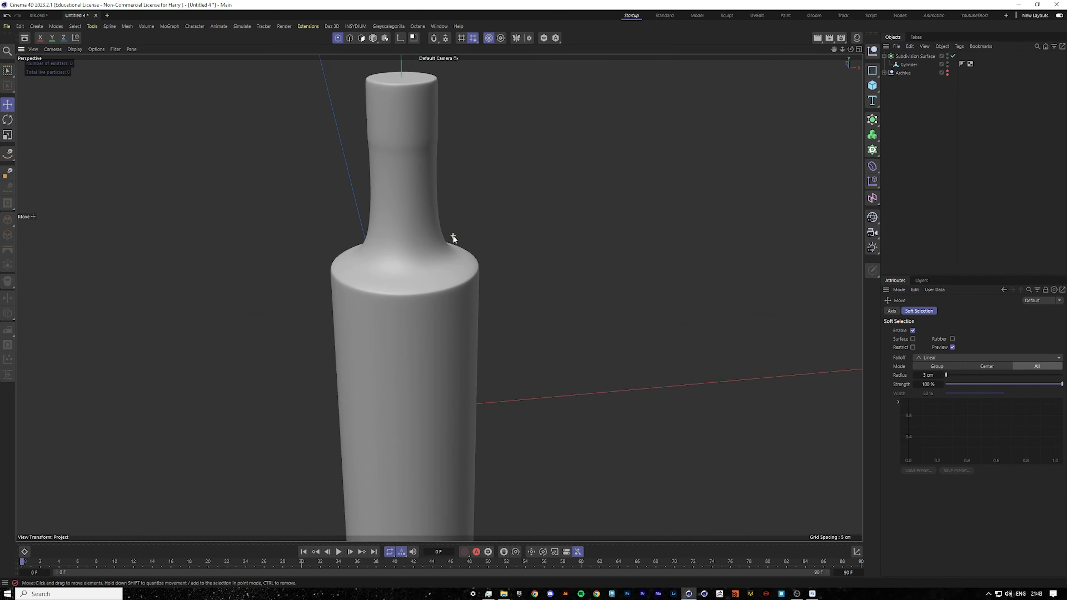
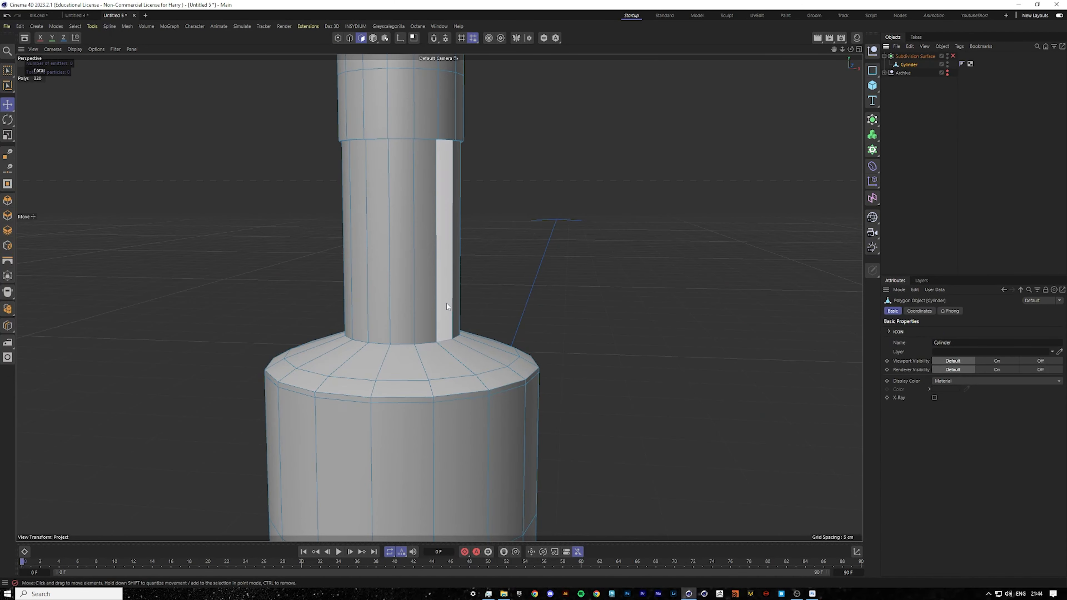
# Add a horizontal loop cut around the lower bottle neck, toggling the subdivision surface to check the result.
pyautogui.click(425, 306)
pyautogui.rightClick(416, 308)
pyautogui.click(475, 430)
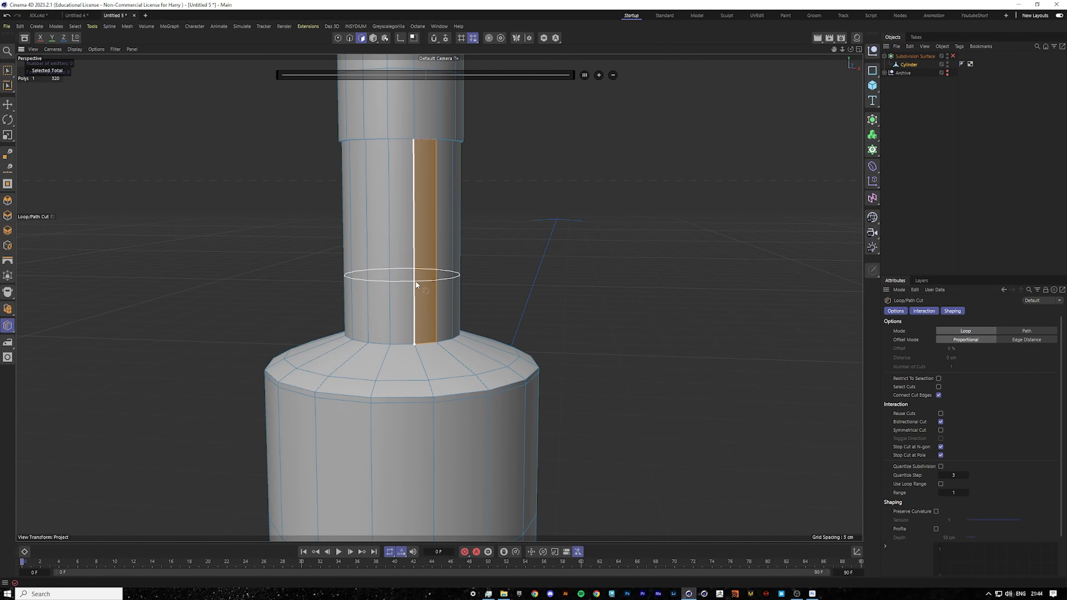
pyautogui.click(415, 279)
pyautogui.click(952, 56)
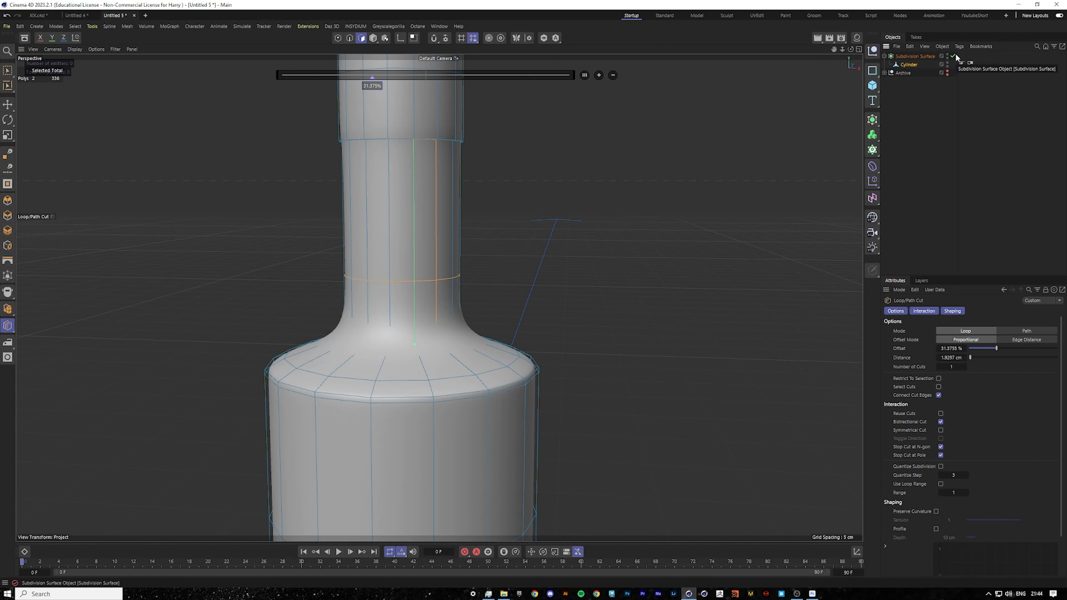
pyautogui.click(953, 56)
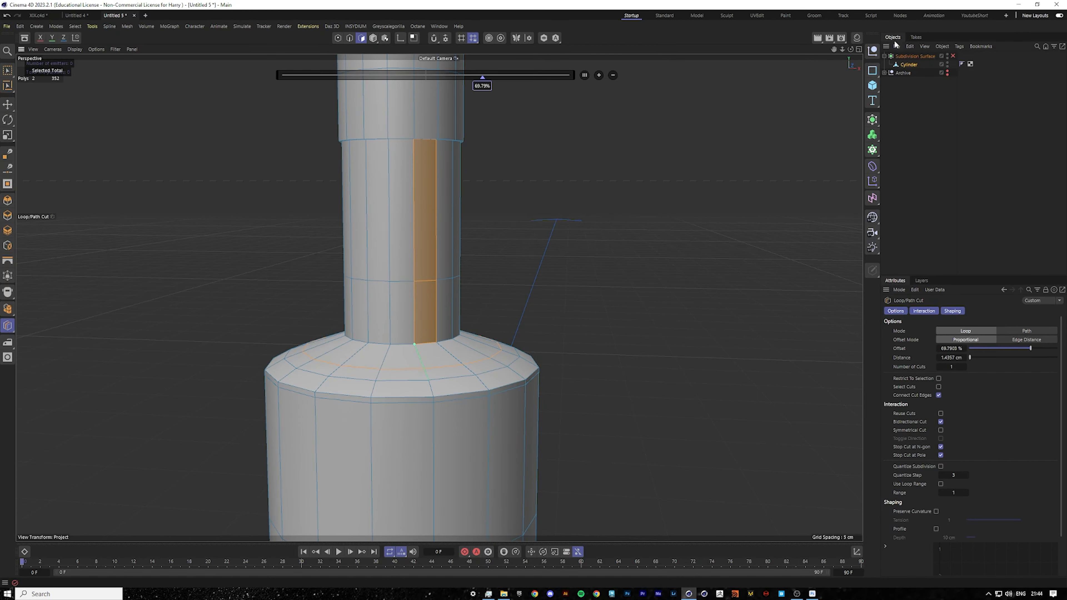
pyautogui.click(953, 55)
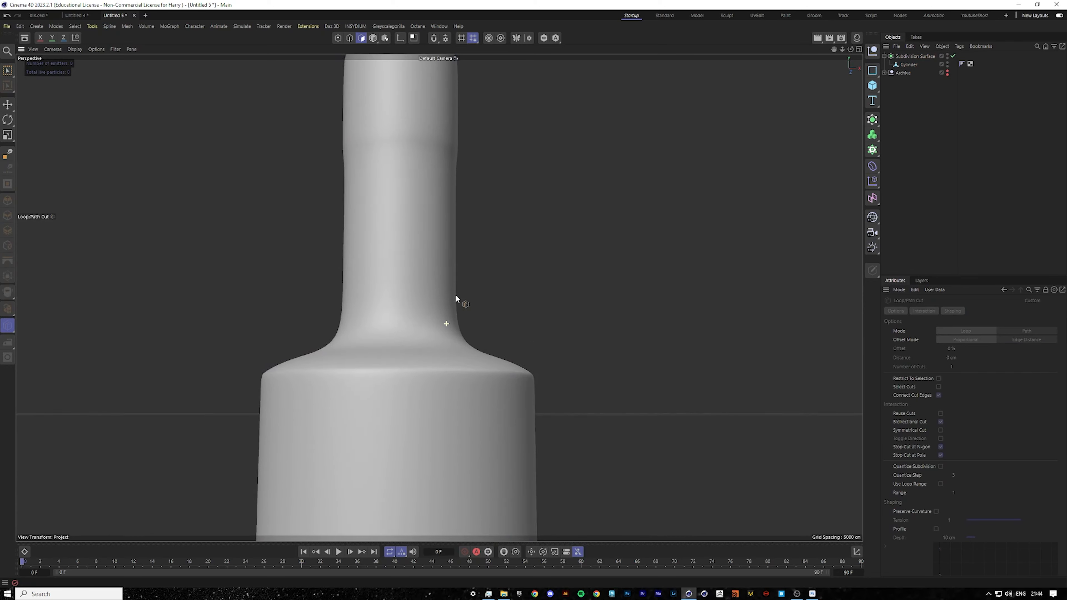
# Add two loop cuts hugging the groove ring below the neck's top collar to sharpen it.
pyautogui.keyDown('alt'); pyautogui.moveTo(449, 293); pyautogui.dragTo(450, 330); pyautogui.keyUp('alt')
pyautogui.click(908, 65)
pyautogui.scroll(7, 357, 124)
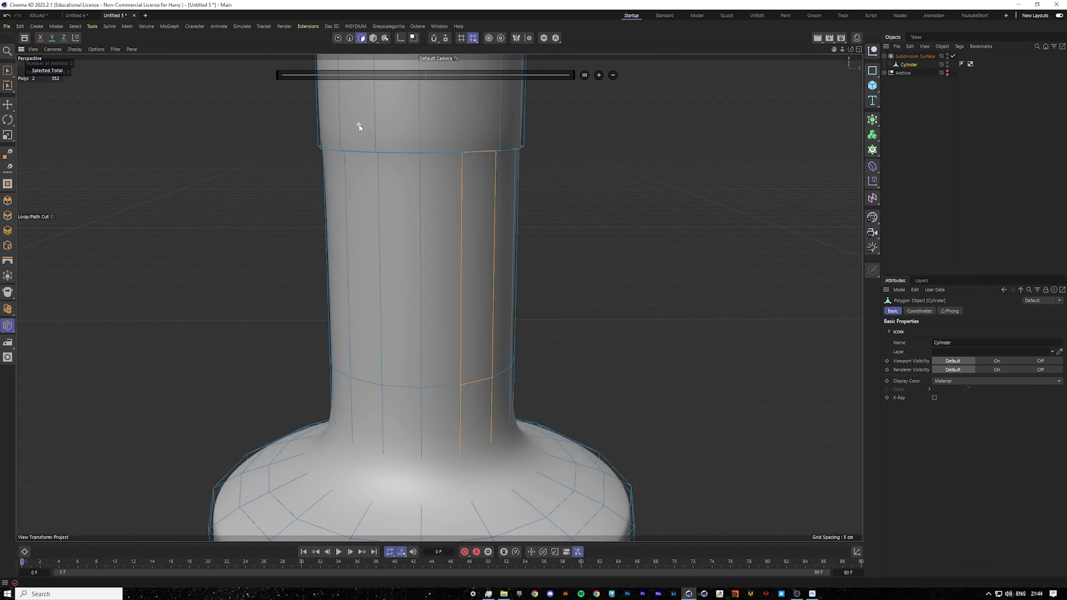
pyautogui.keyDown('alt'); pyautogui.moveTo(431, 178); pyautogui.dragTo(441, 114); pyautogui.keyUp('alt')
pyautogui.scroll(3, 441, 115)
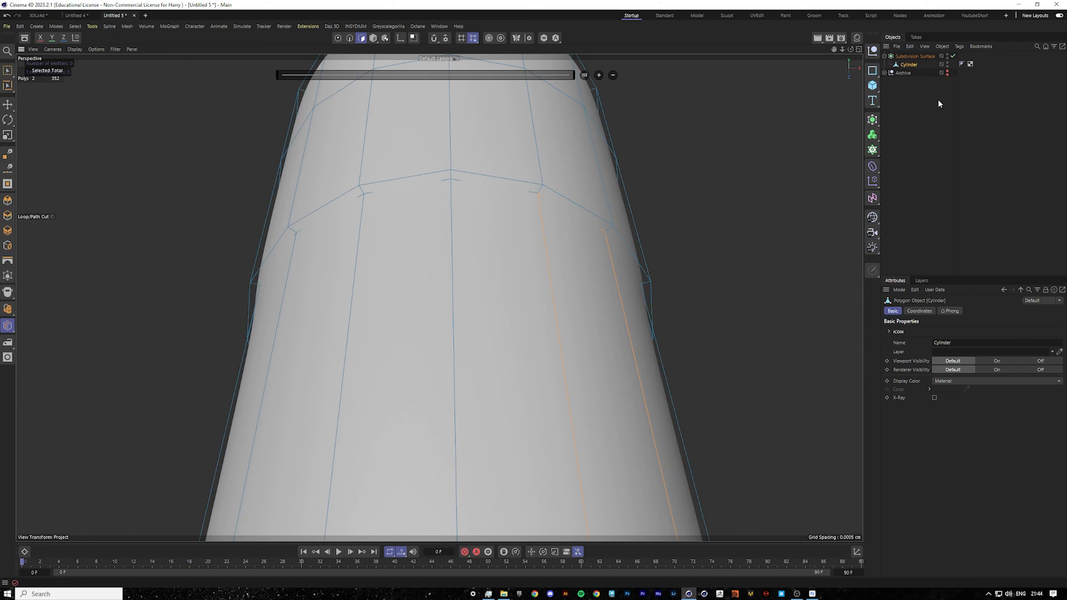
pyautogui.click(953, 56)
pyautogui.scroll(2, 508, 187)
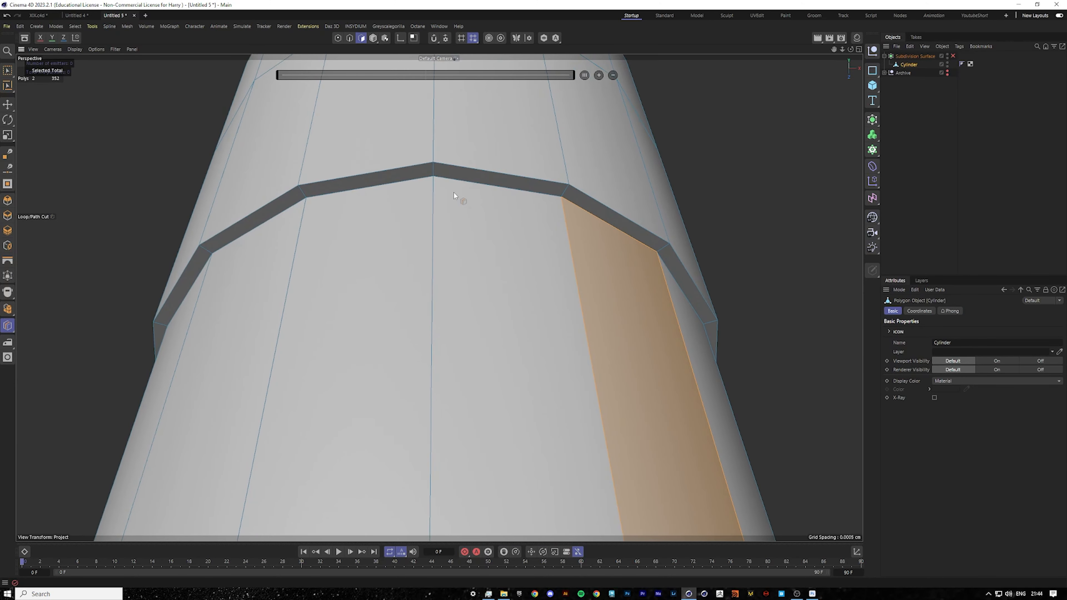
pyautogui.click(434, 186)
pyautogui.keyDown('alt'); pyautogui.moveTo(462, 159); pyautogui.dragTo(459, 167); pyautogui.keyUp('alt')
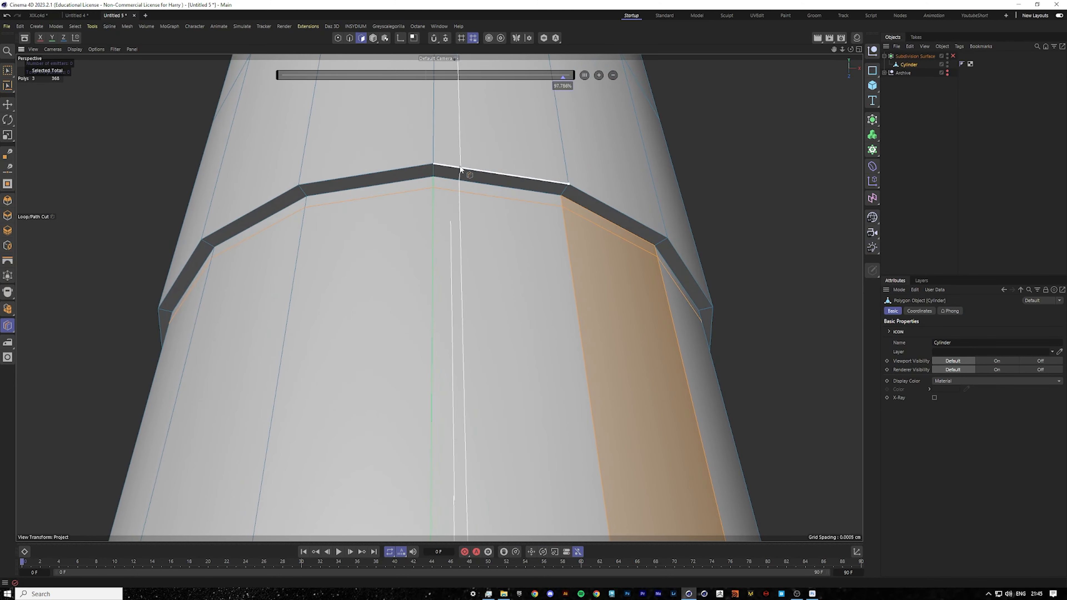
pyautogui.click(432, 168)
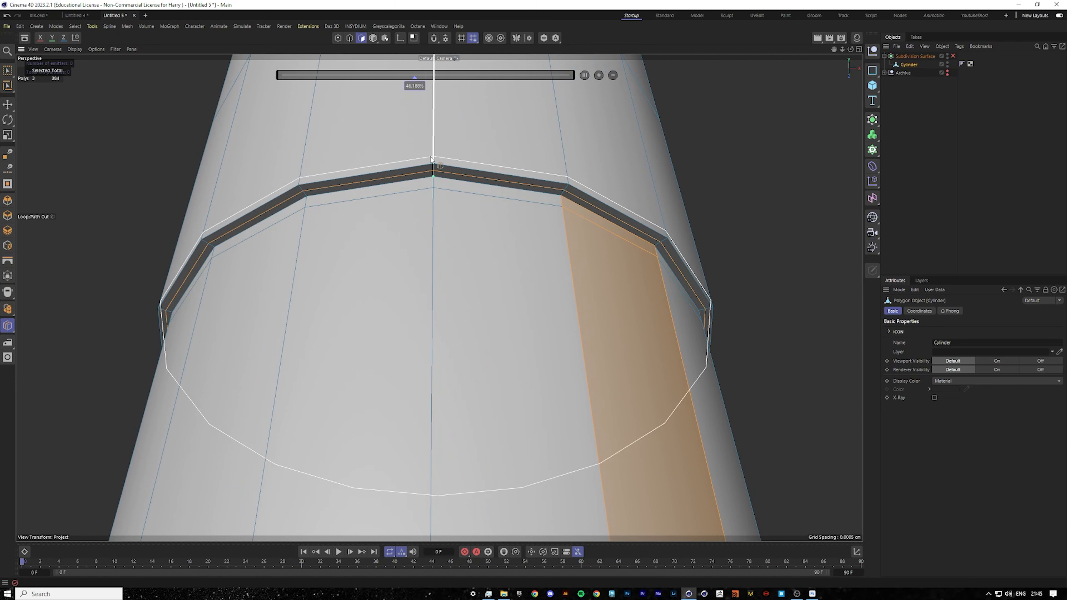
pyautogui.click(433, 158)
pyautogui.click(953, 56)
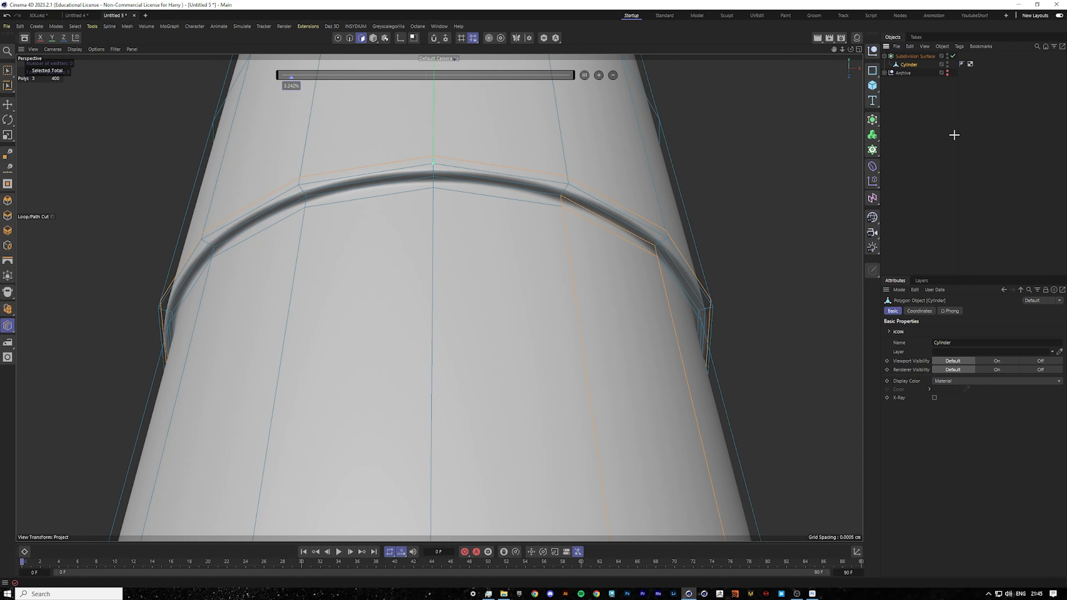
# Add a loop cut near the top of the bottle cap.
pyautogui.click(952, 134)
pyautogui.scroll(-8, 527, 262)
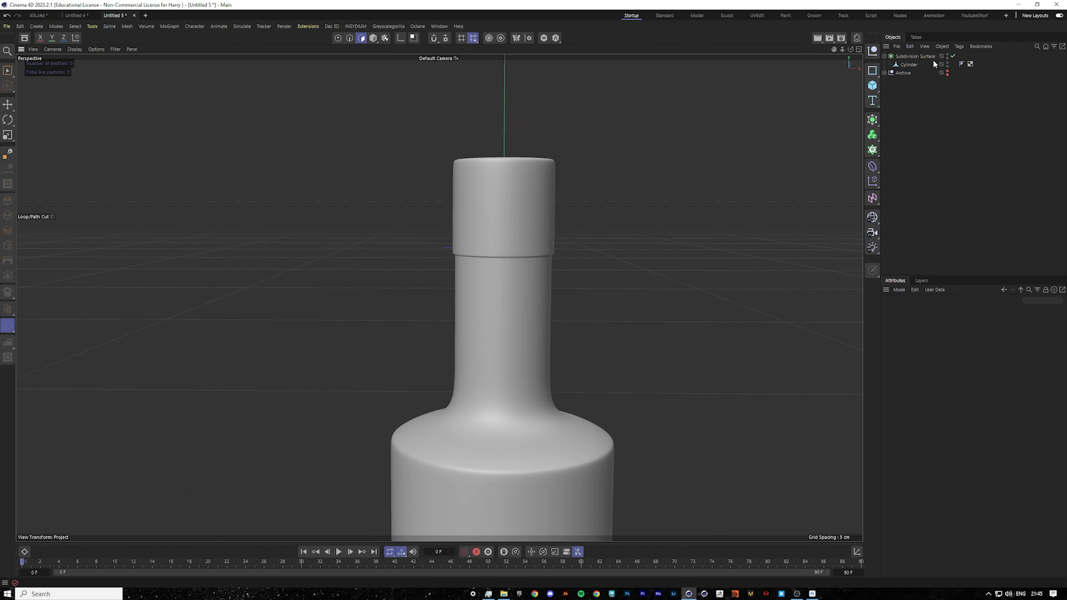
pyautogui.click(933, 63)
pyautogui.scroll(10, 512, 179)
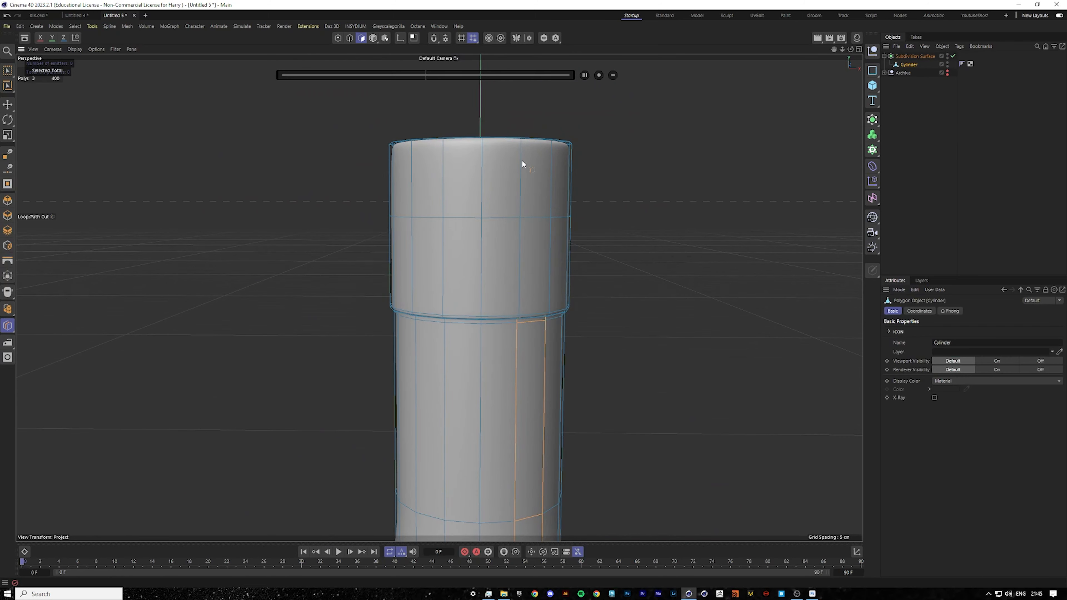
pyautogui.scroll(4, 495, 219)
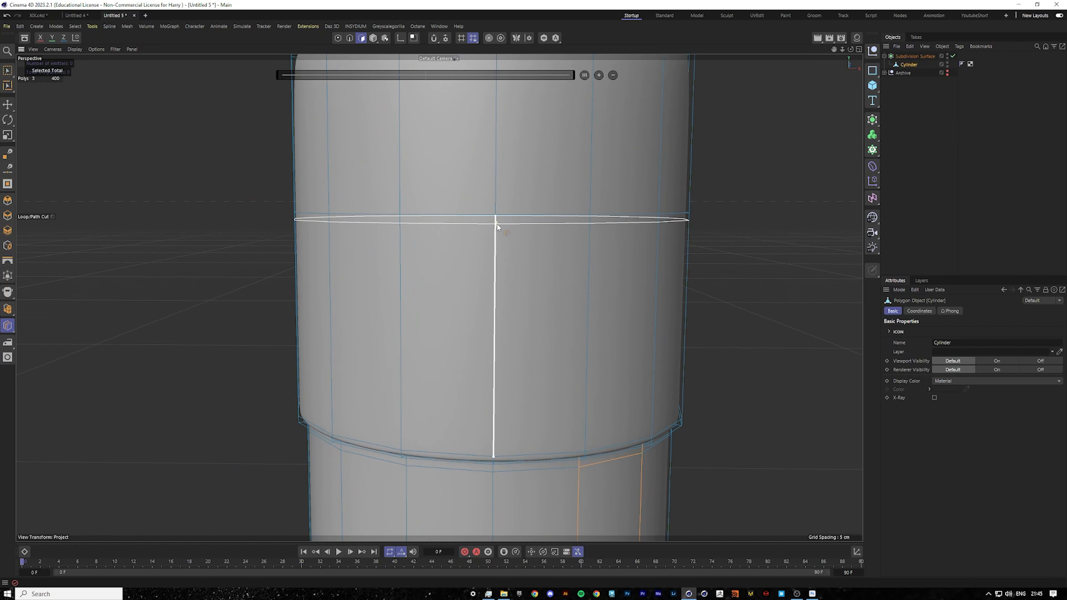
pyautogui.click(495, 220)
pyautogui.scroll(-5, 340, 190)
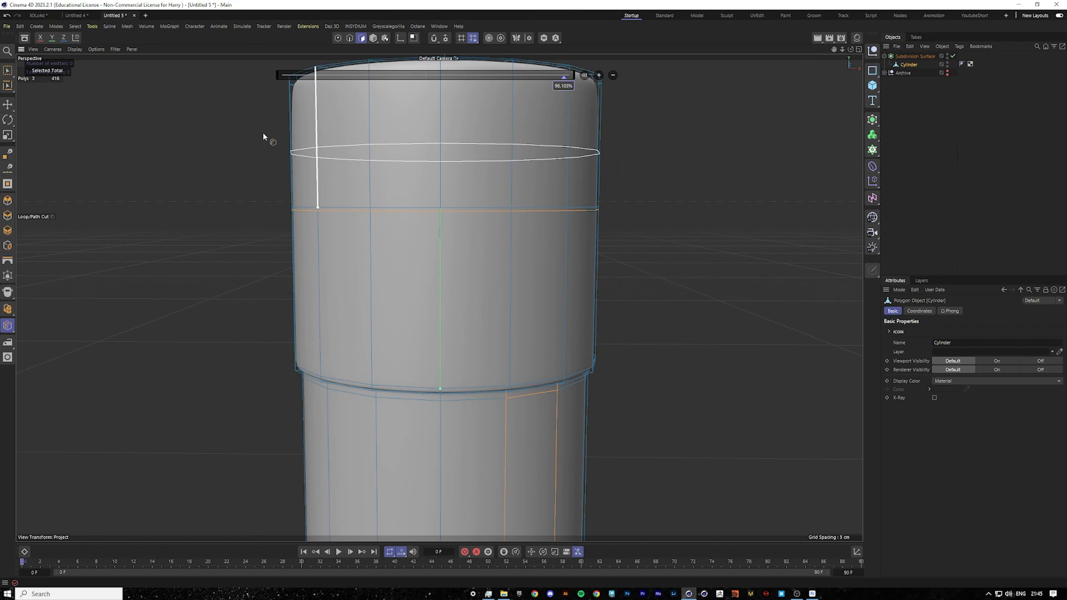
# Switch to point mode in the front view and box-select all points at the top of the cap.
pyautogui.press('e')
pyautogui.click(339, 38)
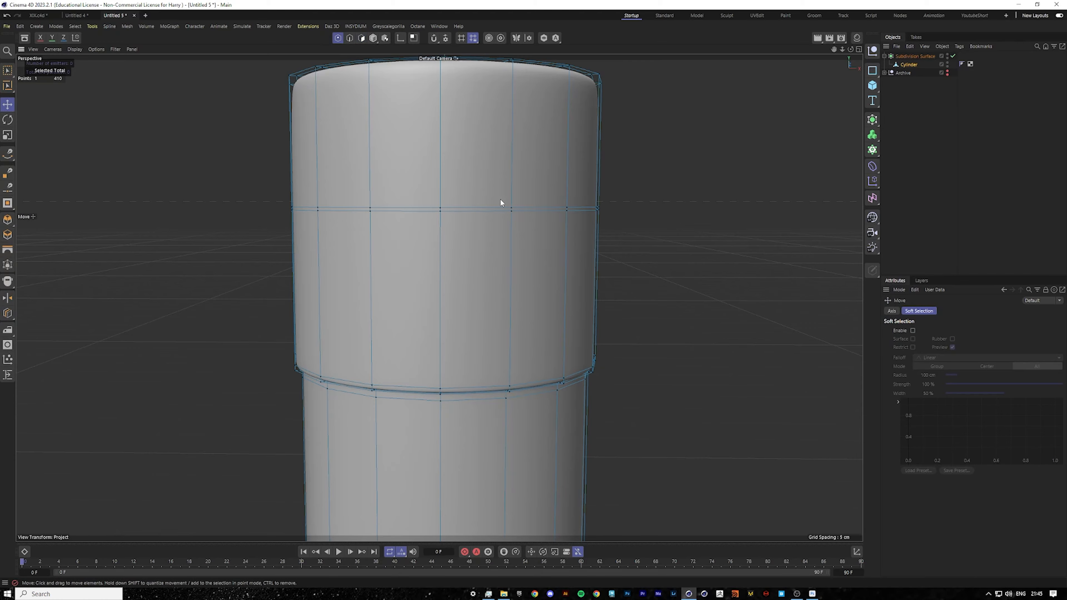
pyautogui.middleClick(500, 199)
pyautogui.middleClick(663, 401)
pyautogui.scroll(5, 437, 290)
pyautogui.scroll(10, 487, 335)
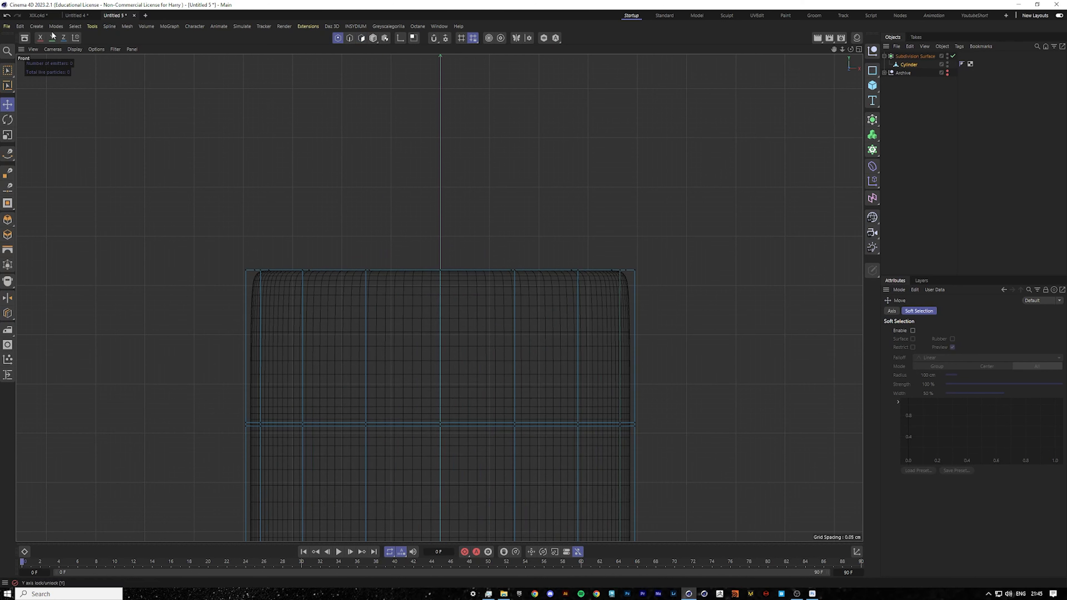
pyautogui.click(7, 71)
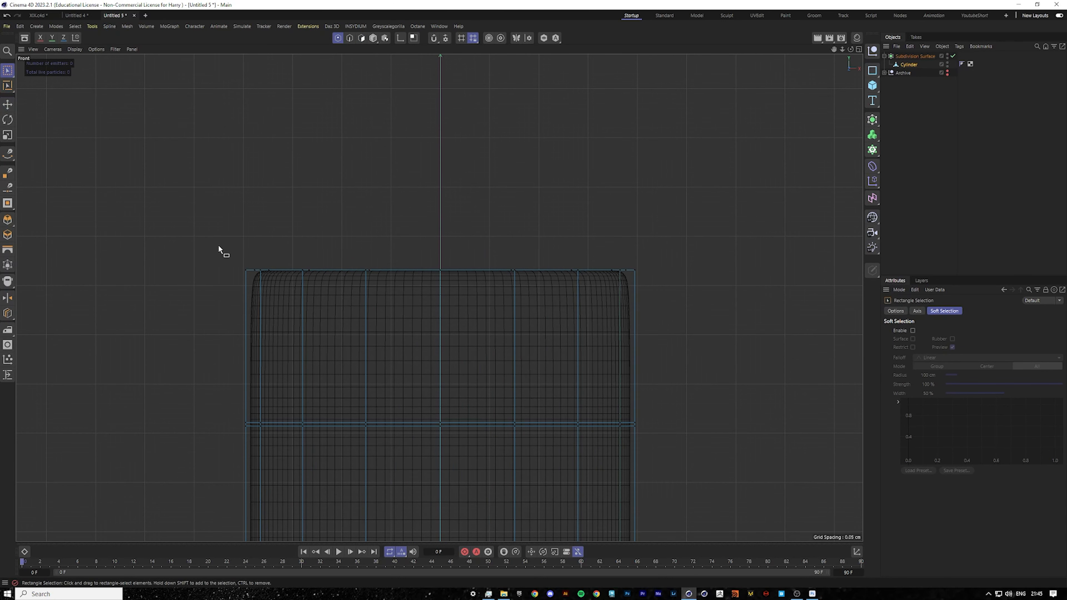
pyautogui.moveTo(176, 214); pyautogui.dragTo(731, 430)
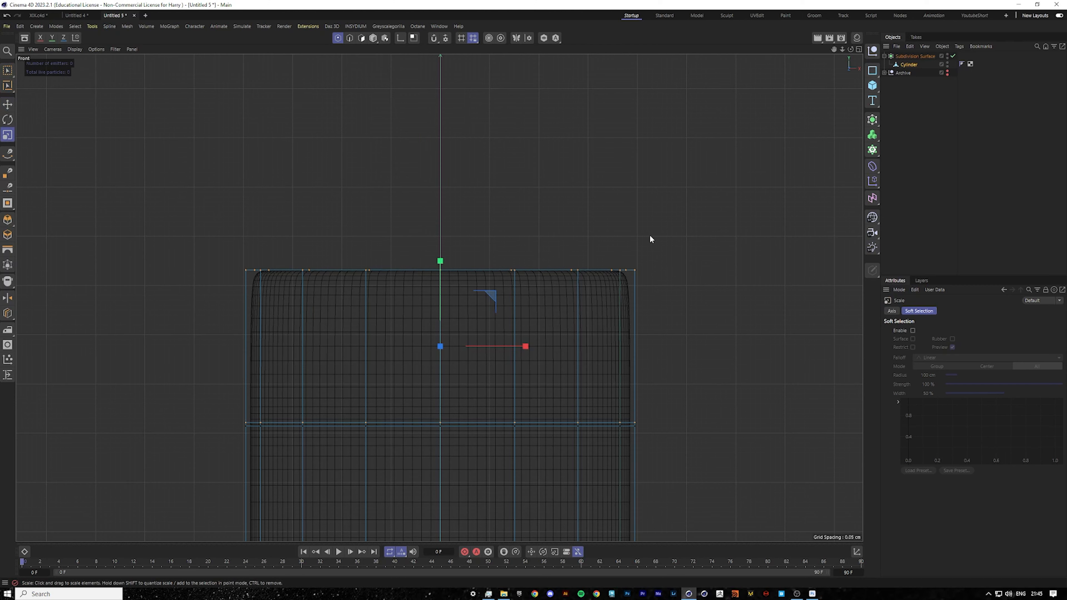
# Scale the selected cap-top points inward horizontally with the Y axis locked, after undoing a first scale attempt.
pyautogui.press('t')
pyautogui.moveTo(649, 235); pyautogui.dragTo(641, 235)
pyautogui.hotkey('ctrl', 'z')
pyautogui.click(52, 39)
pyautogui.moveTo(629, 193); pyautogui.dragTo(610, 196)
pyautogui.middleClick(614, 246)
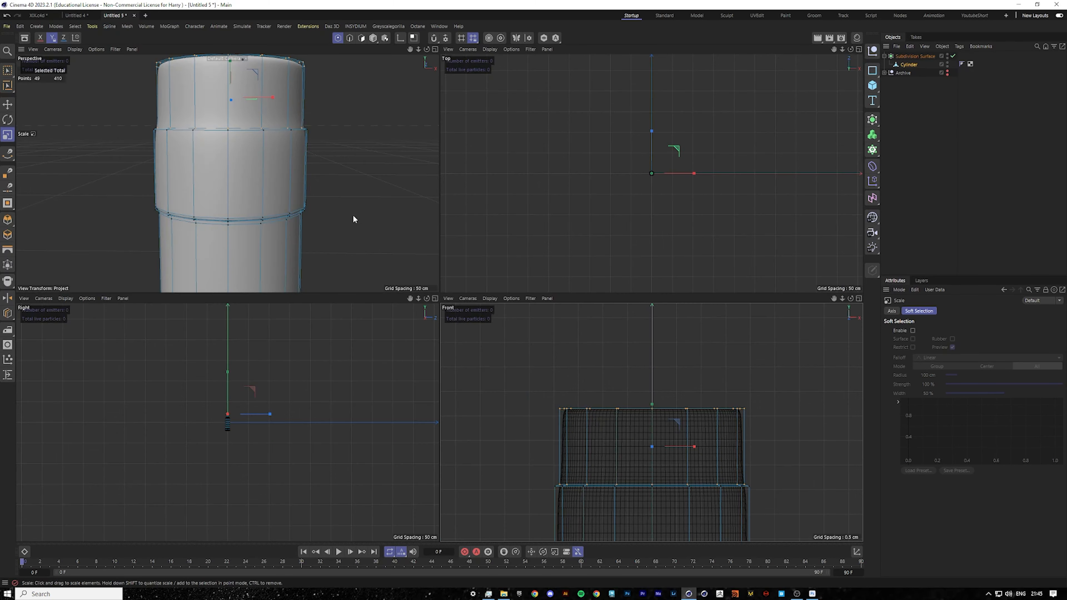
pyautogui.middleClick(368, 217)
pyautogui.click(953, 56)
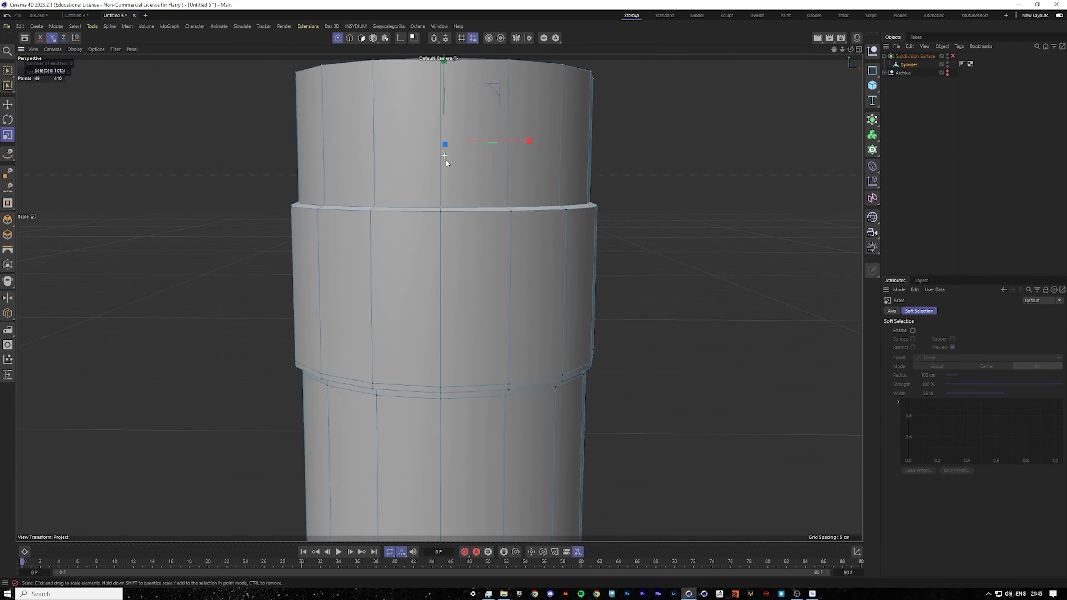
# Nudge the selected cap-top points slightly with the Move tool.
pyautogui.click(8, 104)
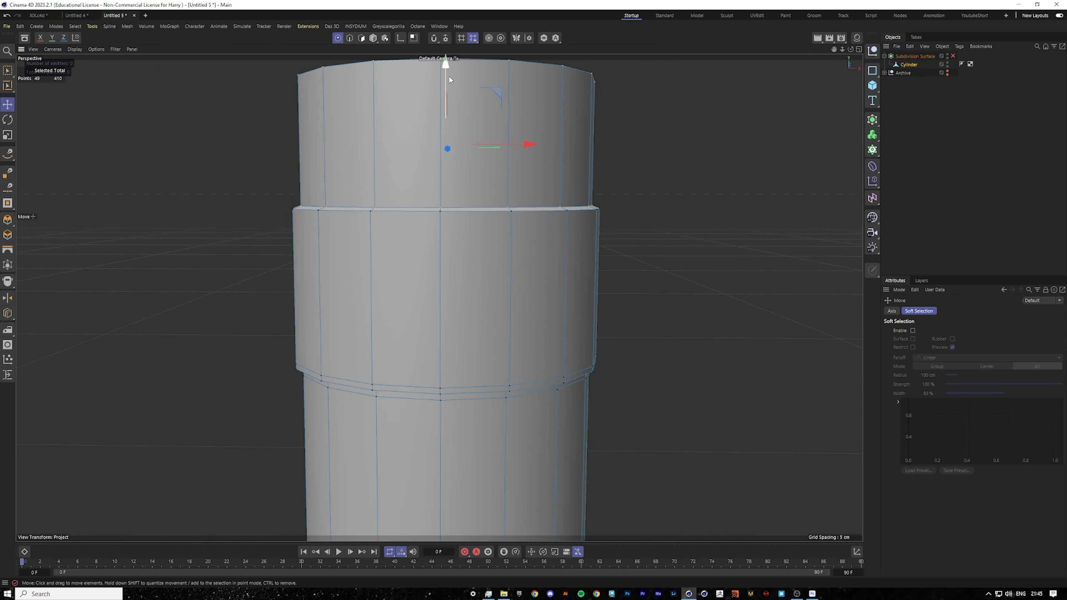
pyautogui.moveTo(449, 73); pyautogui.dragTo(449, 75)
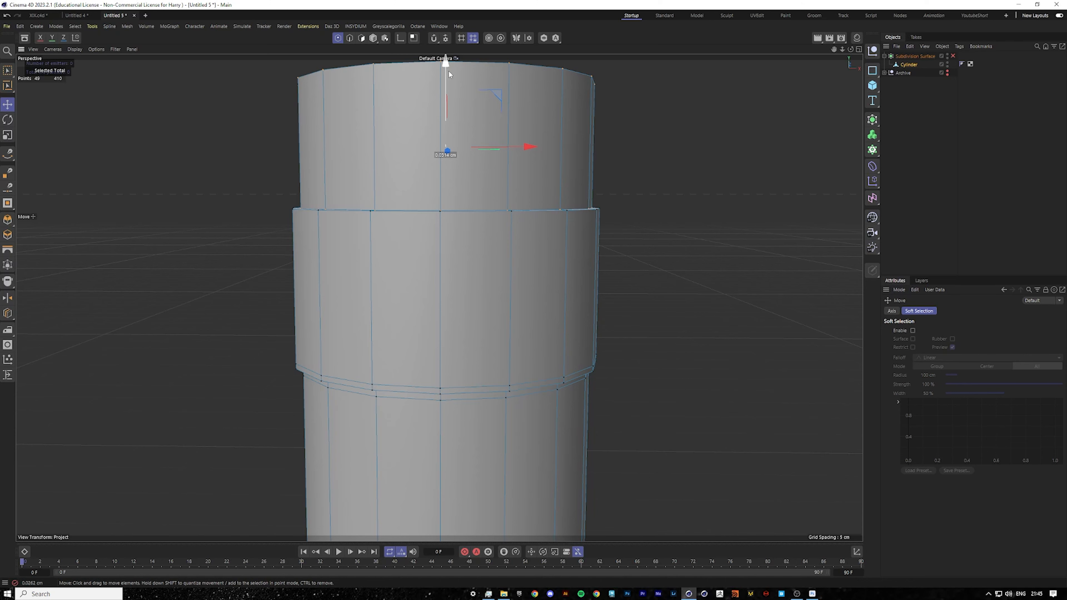
pyautogui.keyDown('alt'); pyautogui.moveTo(334, 145); pyautogui.dragTo(336, 157); pyautogui.keyUp('alt')
# Add two loop cuts along the raised ring beneath the cap to tighten its edges.
pyautogui.scroll(4, 367, 161)
pyautogui.rightClick(448, 244)
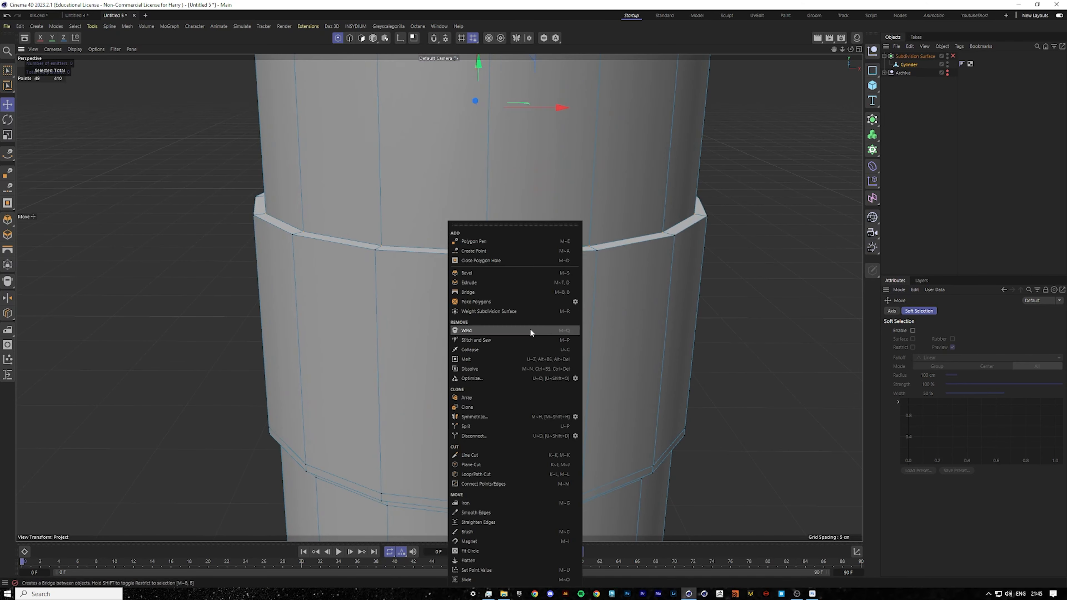
pyautogui.click(476, 473)
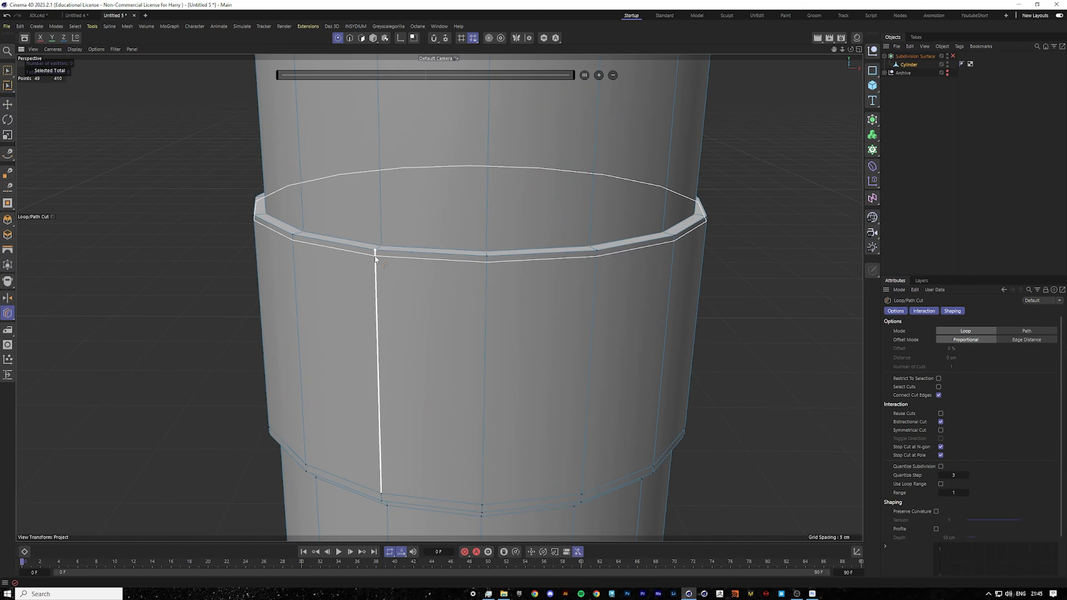
pyautogui.moveTo(375, 259)
pyautogui.keyDown('alt'); pyautogui.mouseDown()
pyautogui.moveTo(400, 226)
pyautogui.moveTo(381, 246)
pyautogui.mouseUp(); pyautogui.keyUp('alt')
pyautogui.click(383, 238)
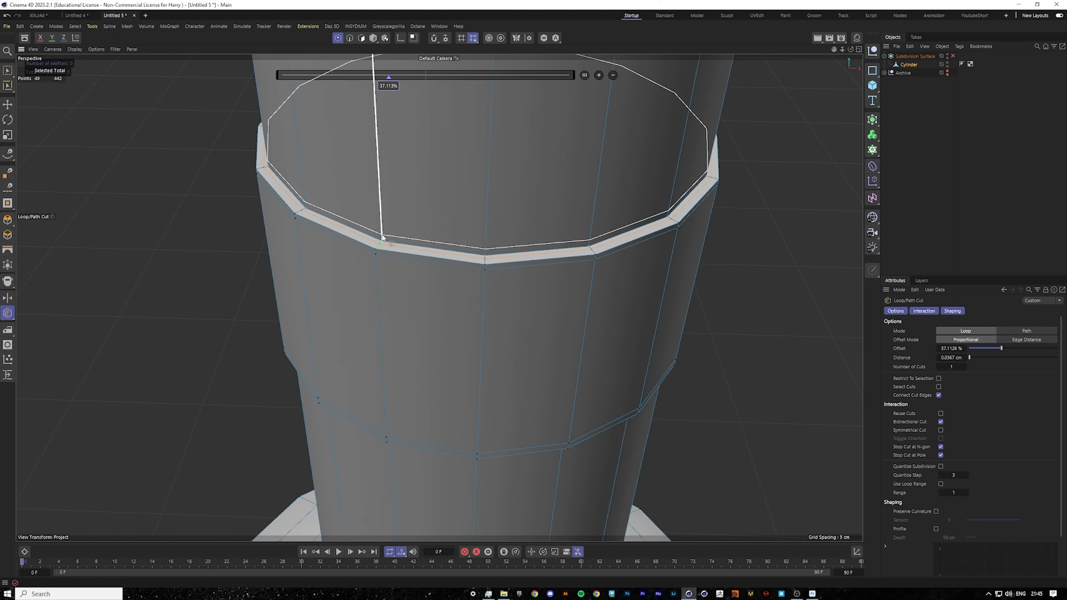
pyautogui.click(698, 195)
pyautogui.click(952, 56)
pyautogui.scroll(-8, 509, 315)
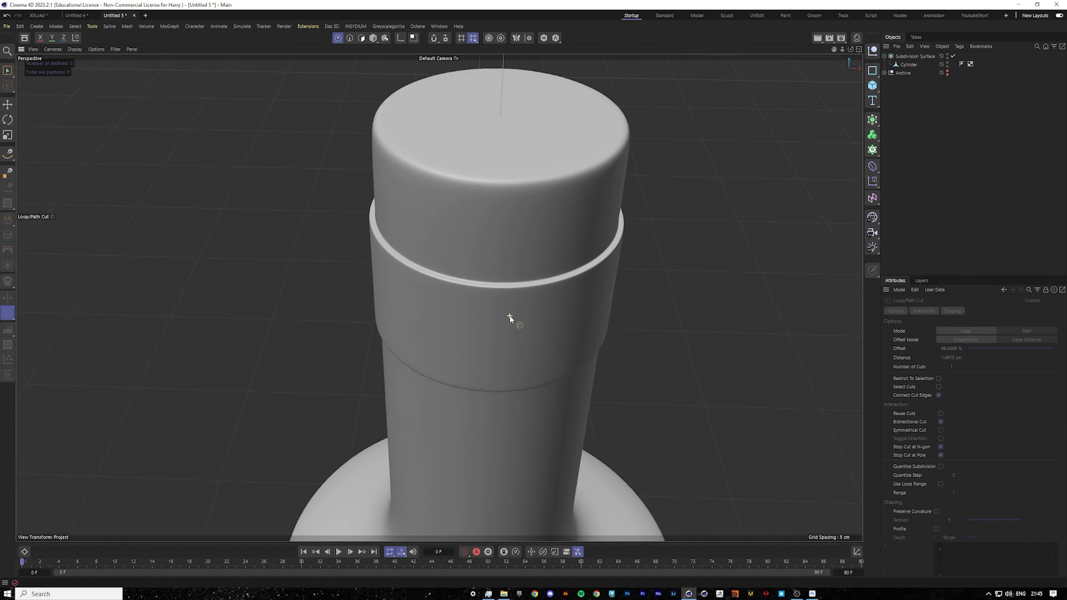
# Add a loop cut close to the cap's top edge to sharpen its rim.
pyautogui.middleClick(525, 332)
pyautogui.middleClick(518, 361)
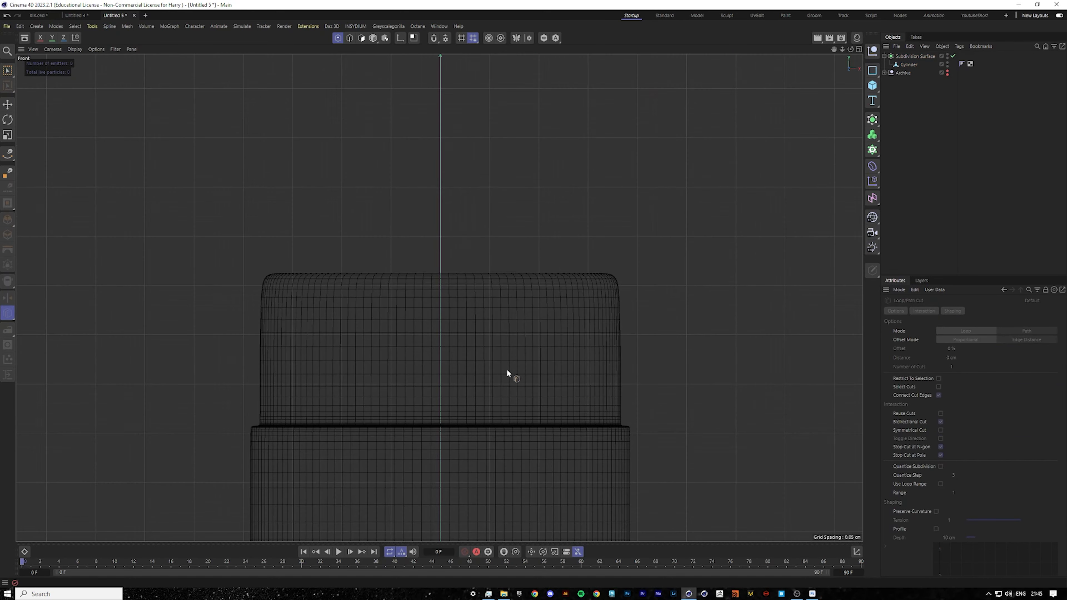
pyautogui.scroll(-3, 508, 374)
pyautogui.middleClick(579, 231)
pyautogui.middleClick(364, 245)
pyautogui.keyDown('alt'); pyautogui.moveTo(504, 227); pyautogui.dragTo(497, 205); pyautogui.keyUp('alt')
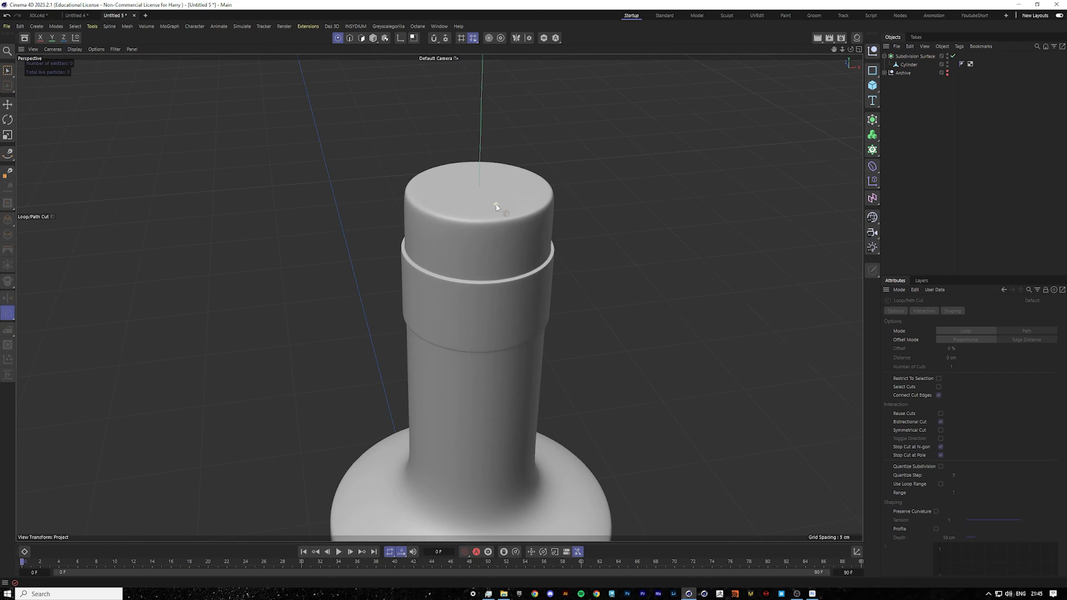
pyautogui.scroll(3, 497, 205)
pyautogui.click(908, 64)
pyautogui.scroll(3, 510, 238)
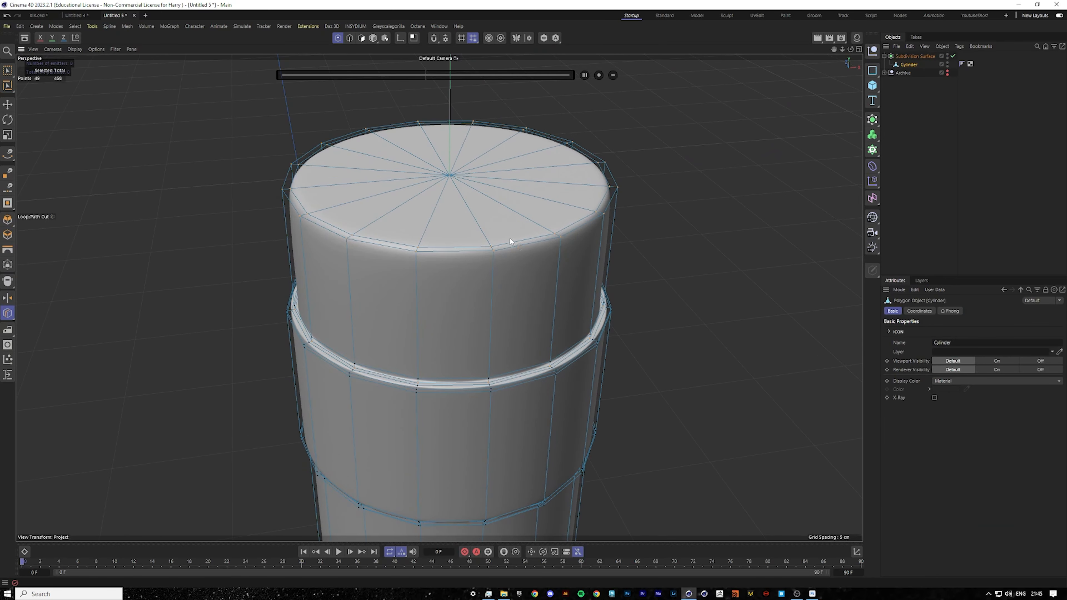
pyautogui.click(493, 256)
pyautogui.click(991, 132)
pyautogui.scroll(-9, 579, 256)
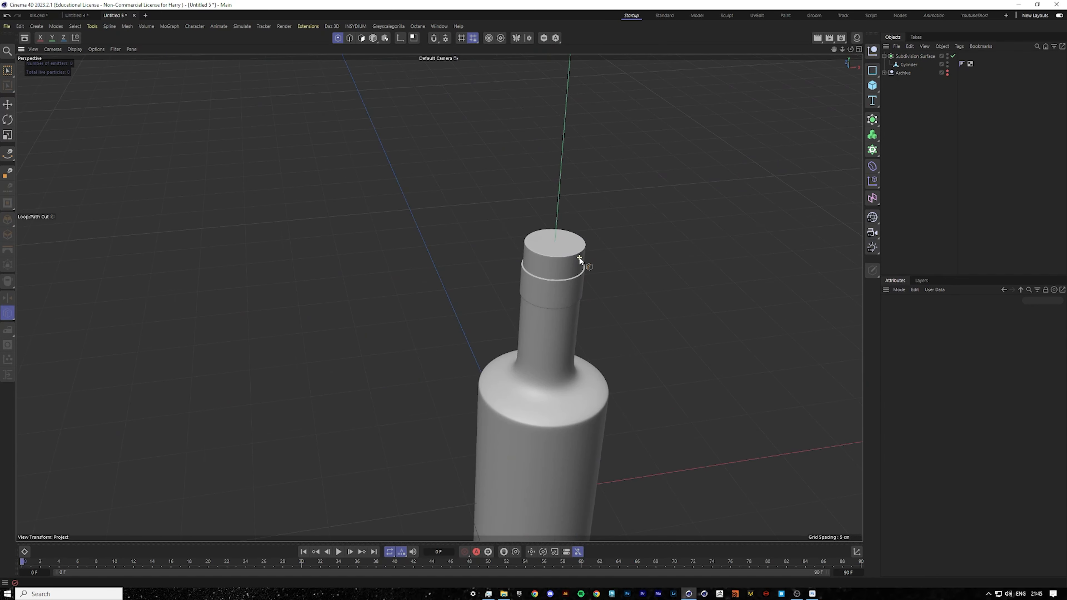
# Orbit and zoom around the bottle to examine the cap, neck and shoulder.
pyautogui.moveTo(579, 257)
pyautogui.keyDown('alt'); pyautogui.mouseDown()
pyautogui.moveTo(571, 314)
pyautogui.moveTo(599, 255)
pyautogui.mouseUp(); pyautogui.keyUp('alt')
pyautogui.scroll(5, 588, 252)
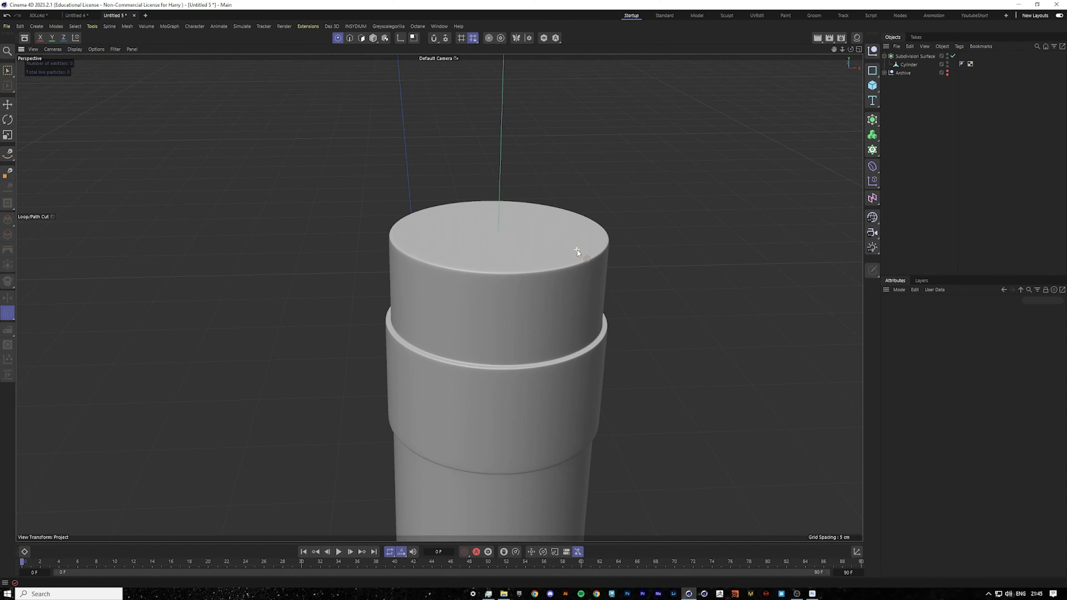
pyautogui.click(577, 250)
pyautogui.click(936, 162)
pyautogui.scroll(-8, 564, 285)
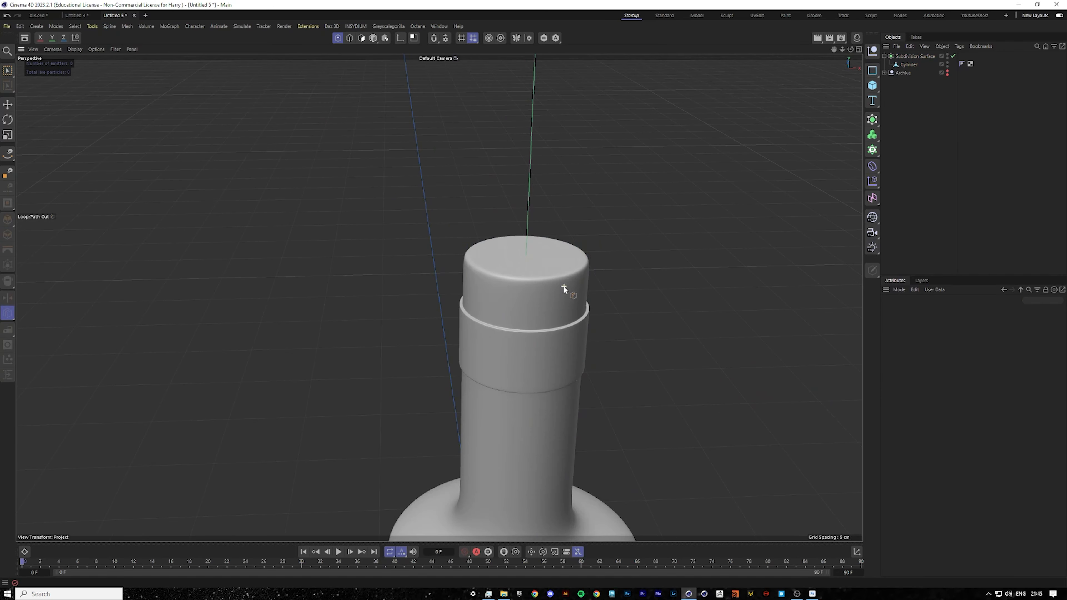
pyautogui.keyDown('alt'); pyautogui.moveTo(544, 362); pyautogui.dragTo(560, 360); pyautogui.keyUp('alt')
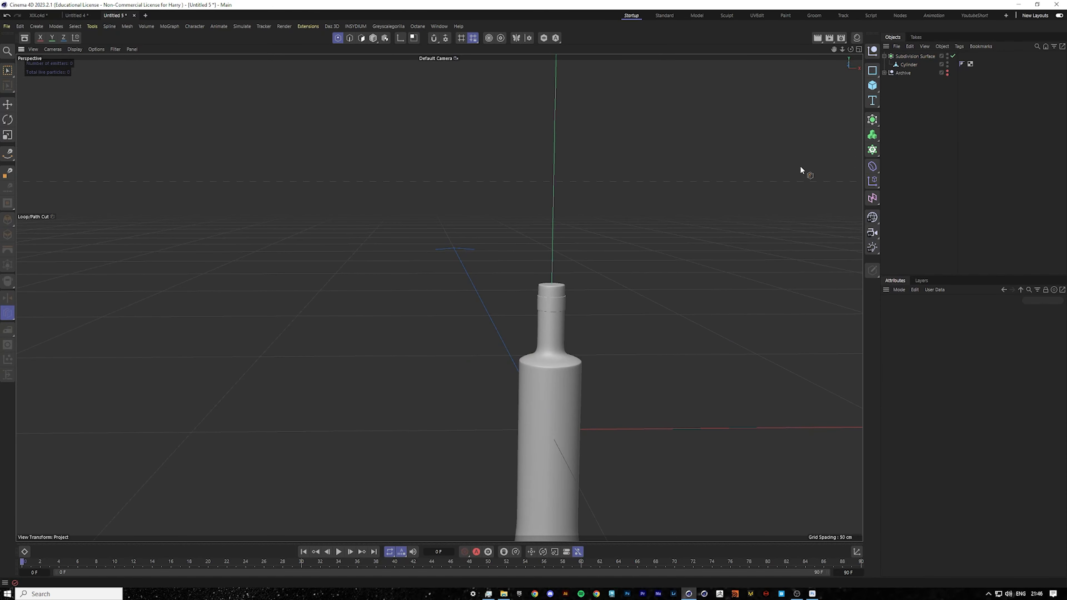
pyautogui.moveTo(833, 49); pyautogui.dragTo(740, 1)
pyautogui.scroll(8, 445, 282)
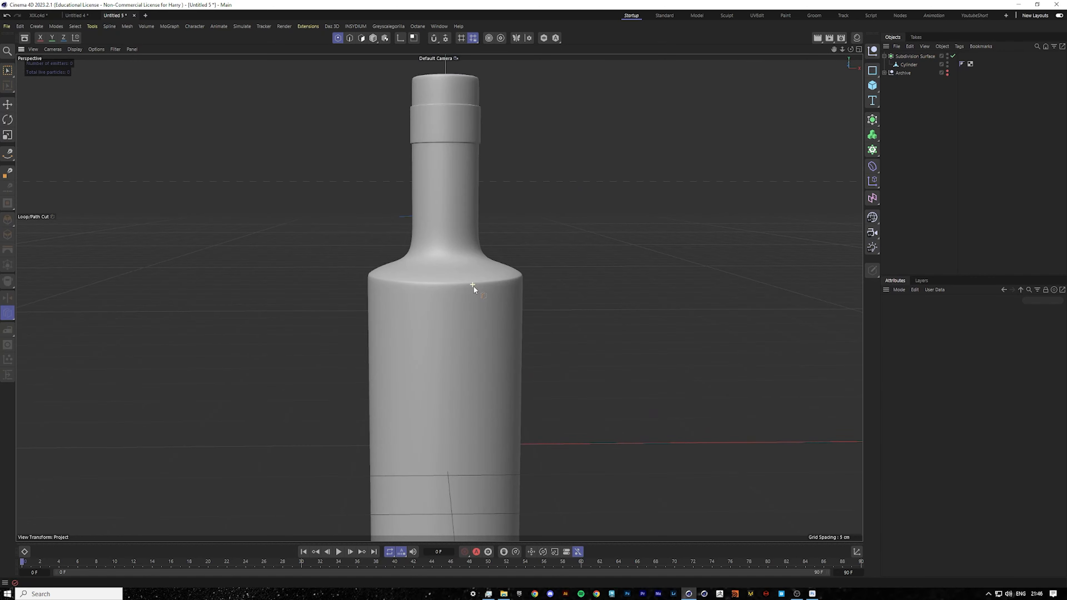
pyautogui.keyDown('alt'); pyautogui.moveTo(474, 285); pyautogui.dragTo(470, 276); pyautogui.keyUp('alt')
pyautogui.scroll(6, 466, 276)
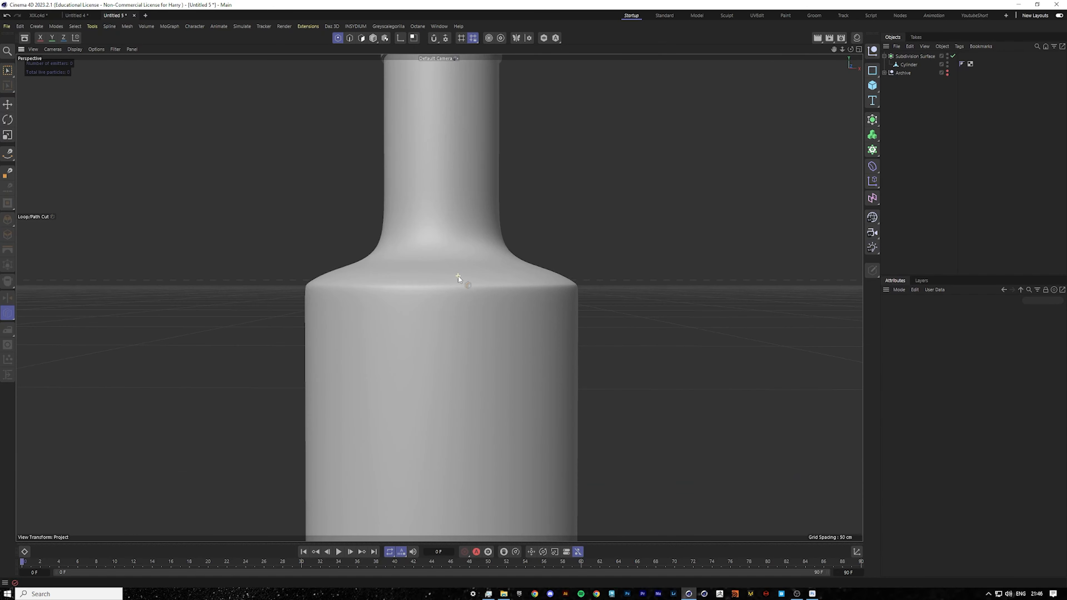
pyautogui.click(909, 65)
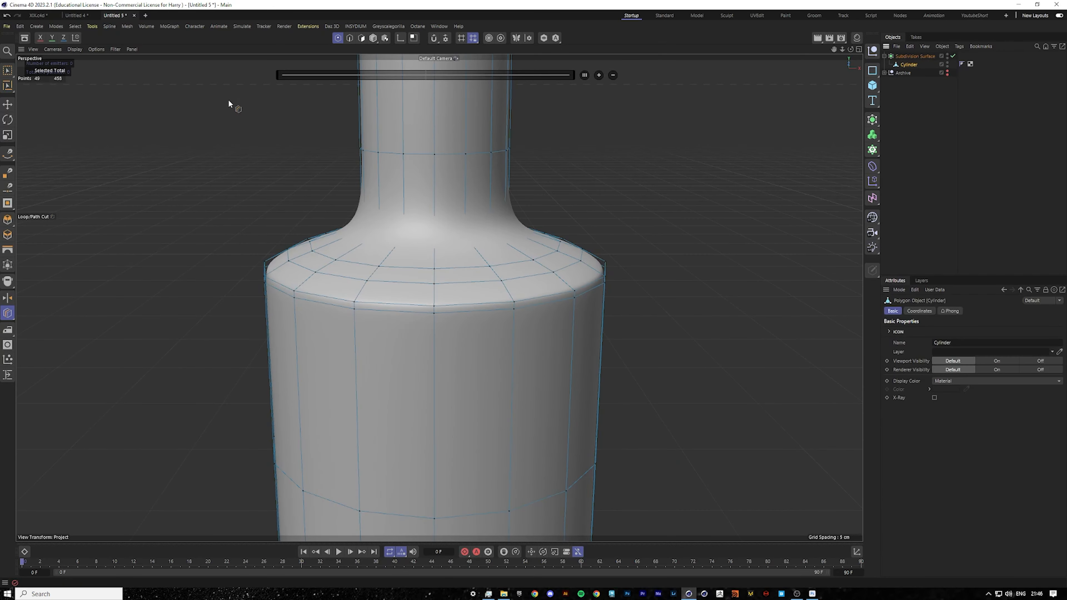
pyautogui.click(7, 104)
pyautogui.moveTo(236, 186)
pyautogui.keyDown('alt'); pyautogui.mouseDown()
pyautogui.moveTo(245, 170)
pyautogui.moveTo(248, 183)
pyautogui.mouseUp(); pyautogui.keyUp('alt')
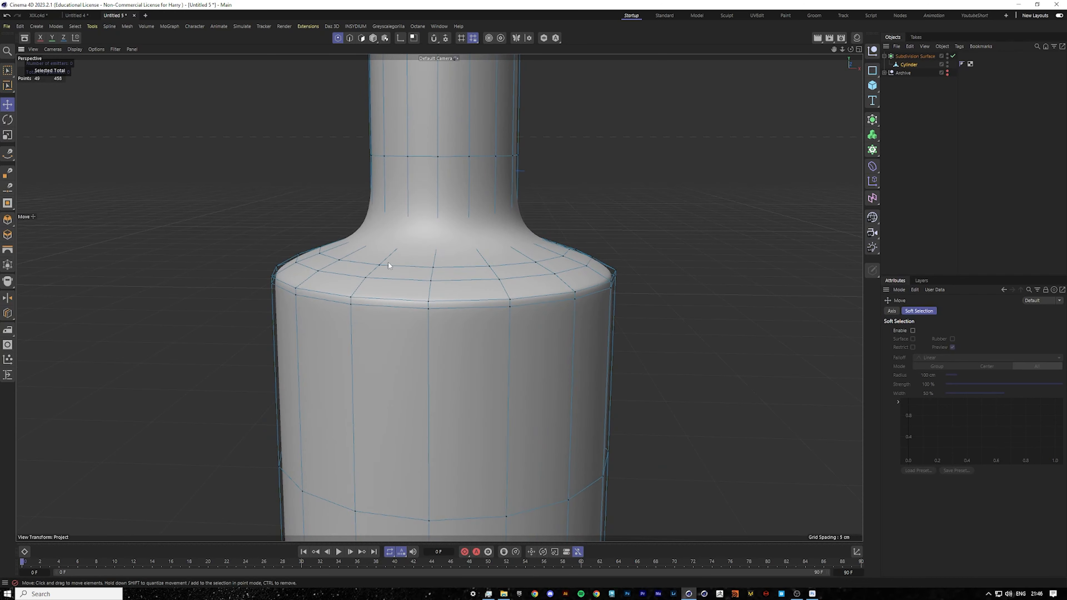
pyautogui.click(350, 38)
pyautogui.doubleClick(360, 263)
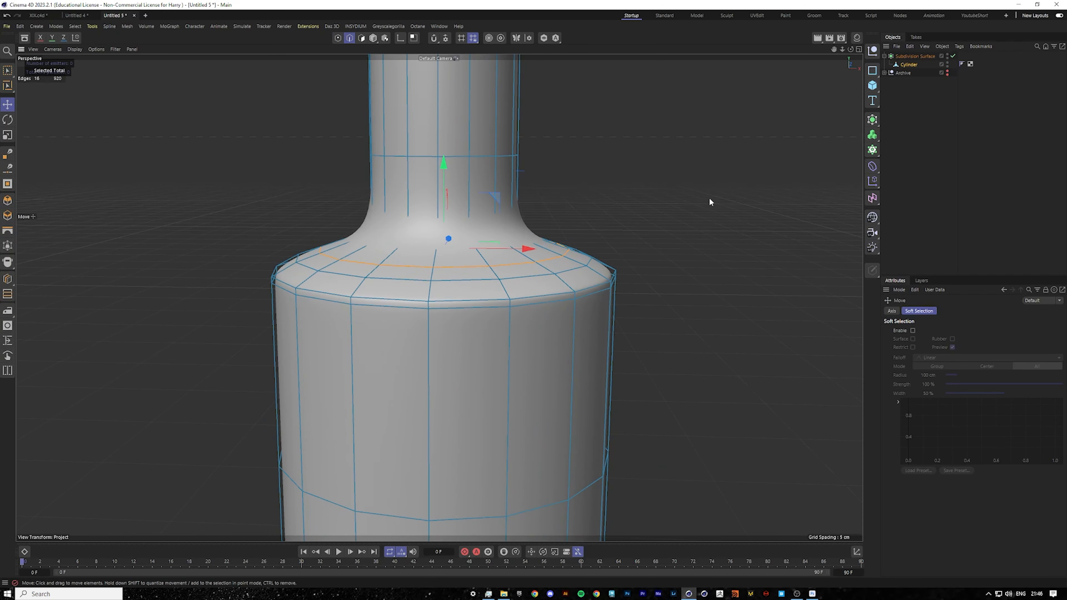
pyautogui.rightClick(710, 200)
pyautogui.click(739, 301)
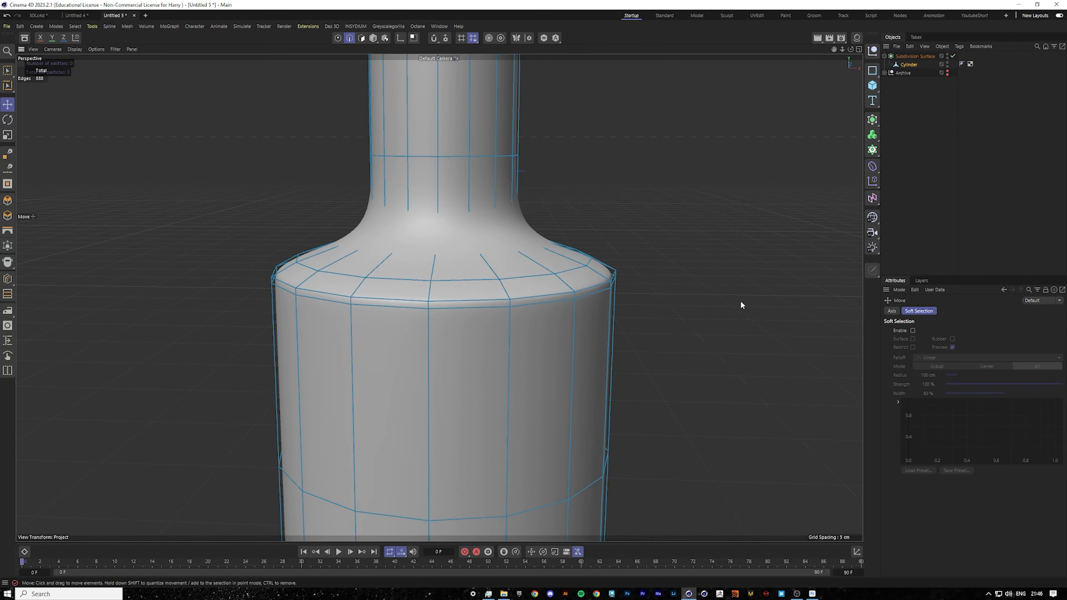
pyautogui.click(979, 160)
# Zoom out and orbit to view the whole bottle, then switch to the front view.
pyautogui.scroll(-3, 394, 269)
pyautogui.keyDown('alt'); pyautogui.moveTo(386, 284); pyautogui.dragTo(345, 317); pyautogui.keyUp('alt')
pyautogui.scroll(-5, 345, 317)
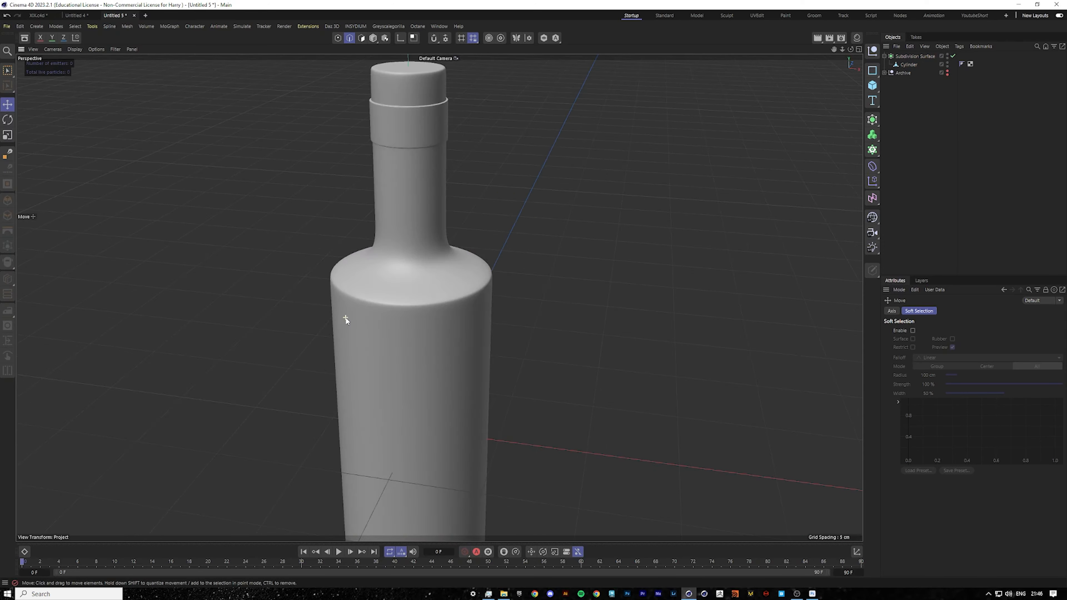
pyautogui.keyDown('alt'); pyautogui.moveTo(369, 368); pyautogui.dragTo(397, 322); pyautogui.keyUp('alt')
pyautogui.scroll(-3, 399, 332)
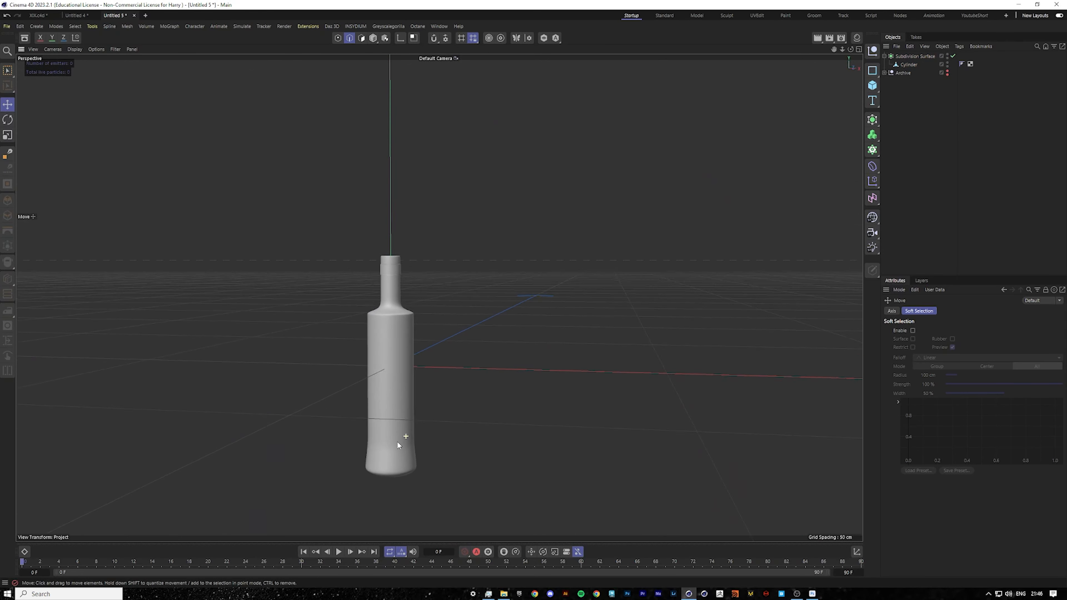
pyautogui.middleClick(466, 396)
pyautogui.middleClick(603, 371)
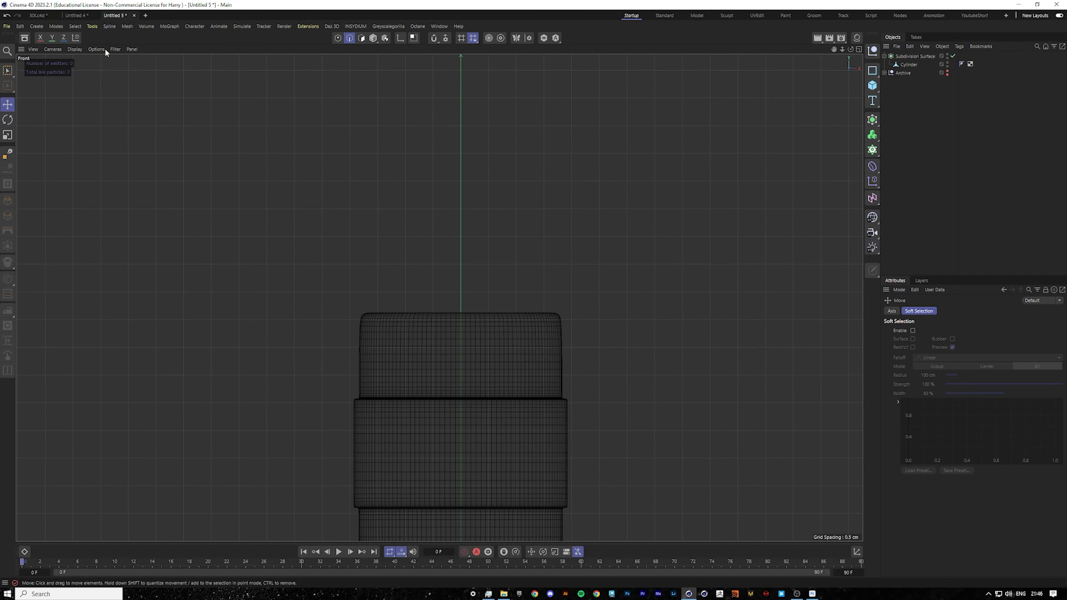
# Switch to the Untitled 4 project and inspect its front viewport's background reference image settings.
pyautogui.click(85, 17)
pyautogui.click(908, 64)
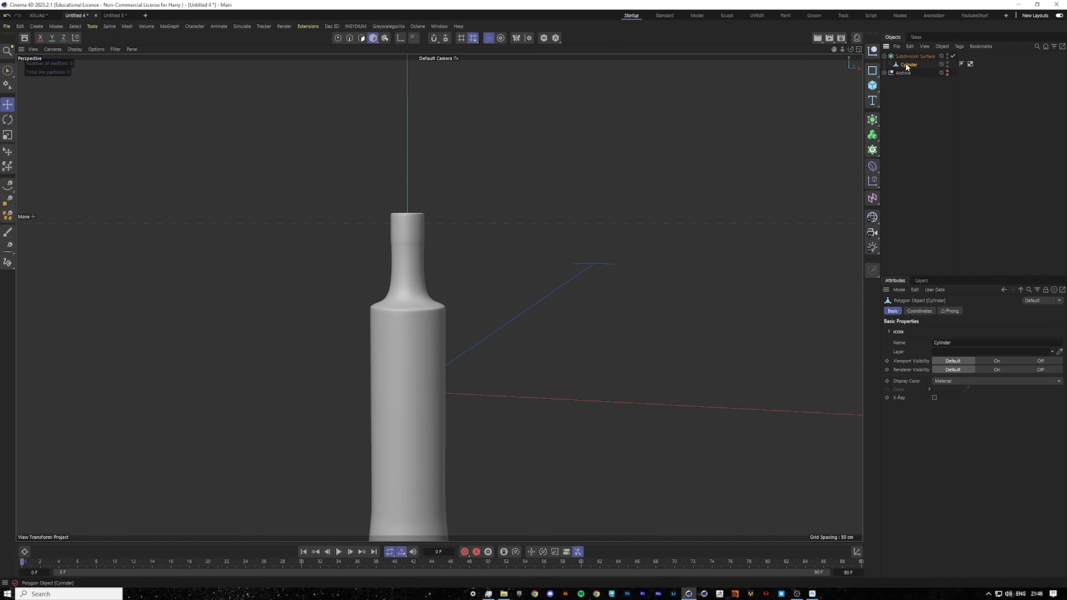
pyautogui.click(901, 290)
pyautogui.click(928, 468)
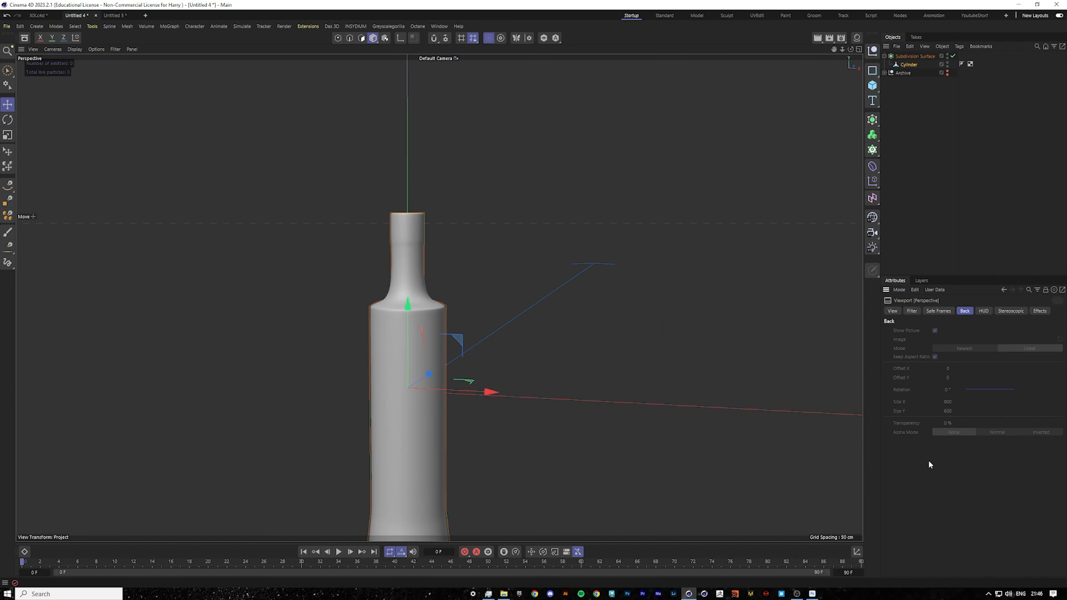
pyautogui.press('F4')
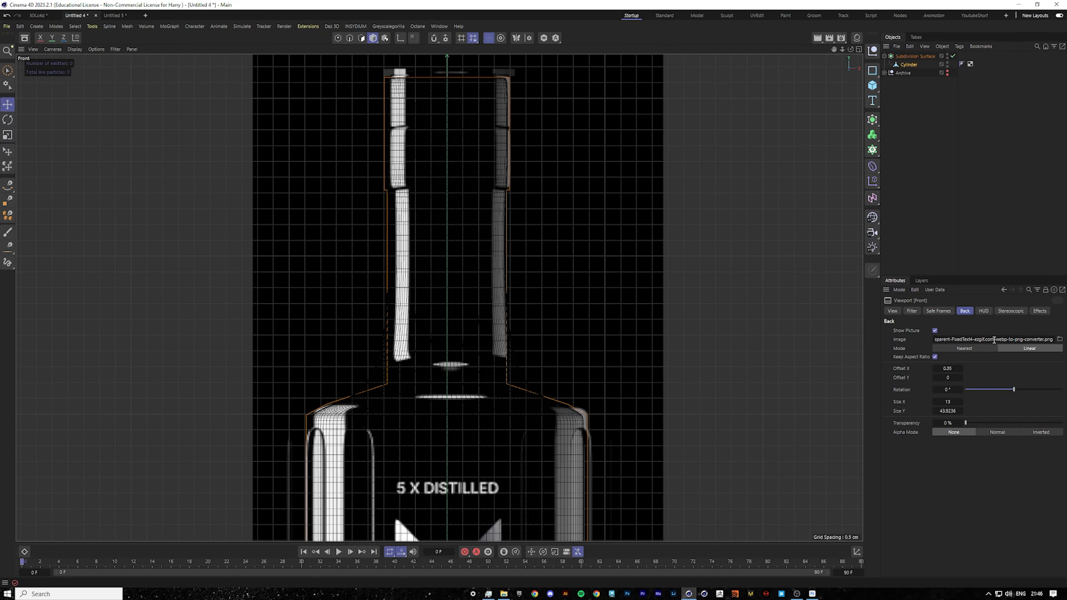
# Try to set the same reference image as the front viewport background in the Untitled 5 project.
pyautogui.click(124, 17)
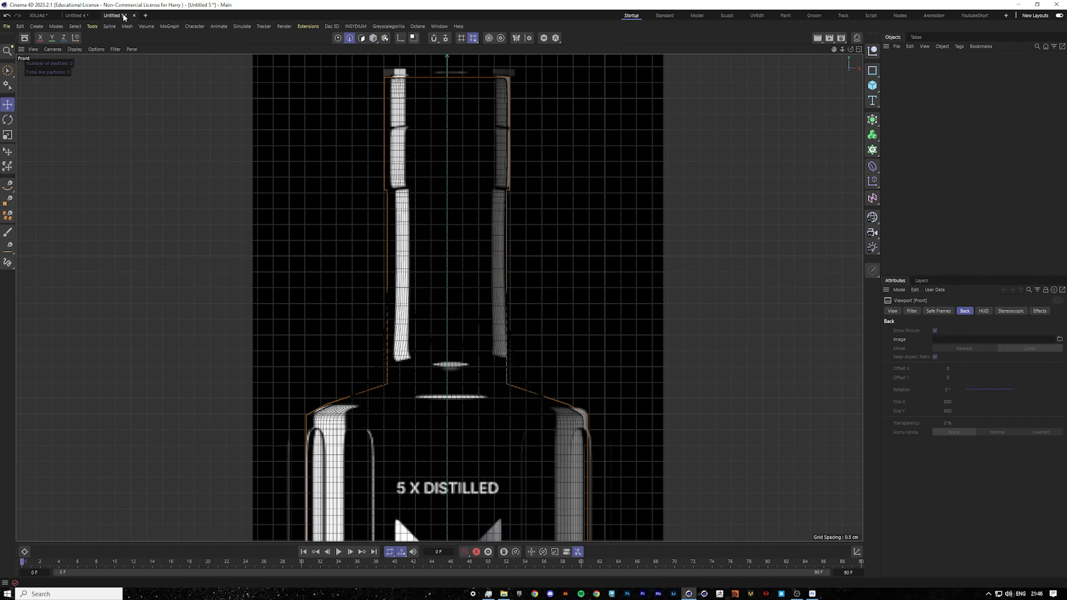
pyautogui.hotkey('ctrl', 'v')
pyautogui.scroll(-5, 545, 414)
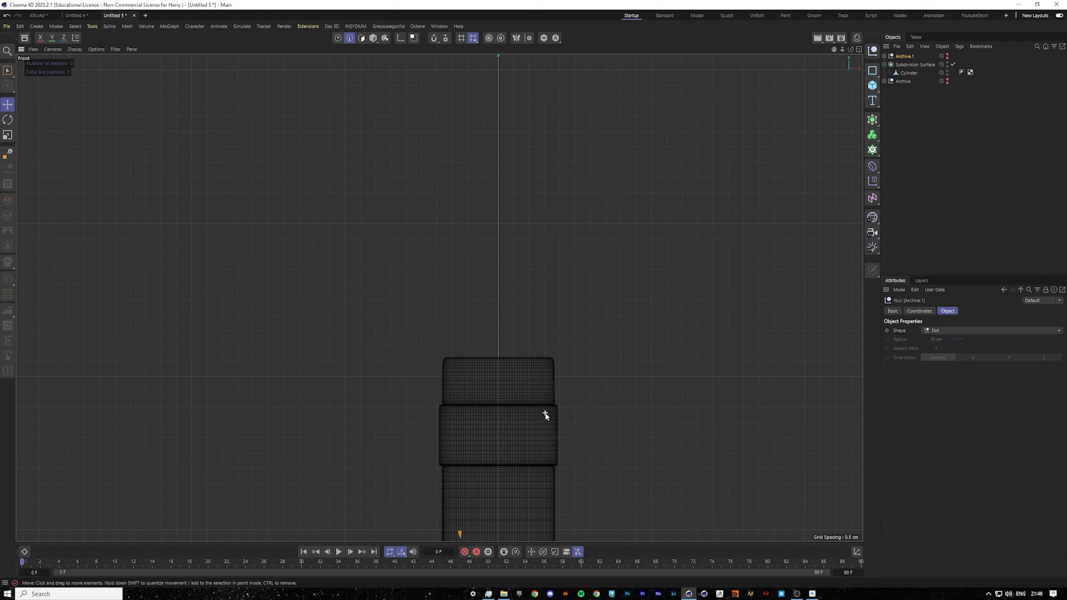
pyautogui.hotkey('ctrl', 'z')
pyautogui.middleClick(516, 180)
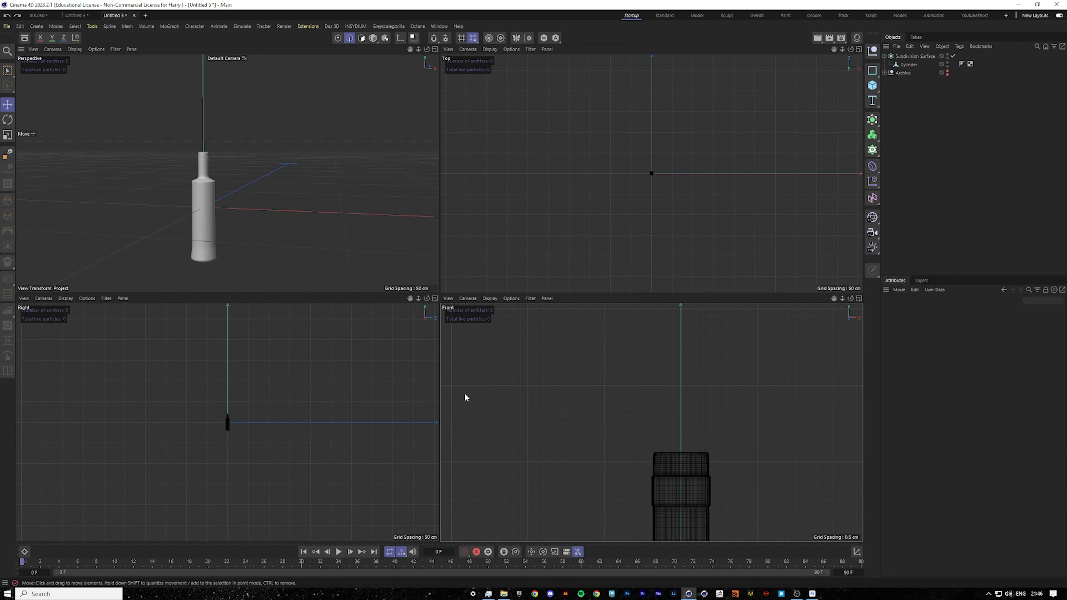
pyautogui.middleClick(464, 392)
pyautogui.click(899, 290)
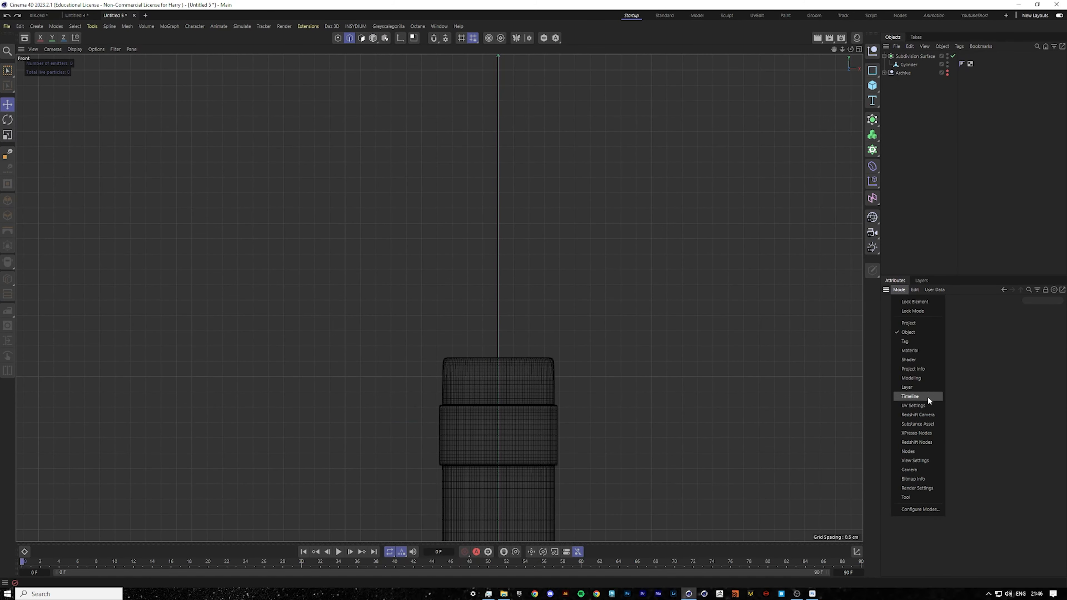
pyautogui.click(924, 460)
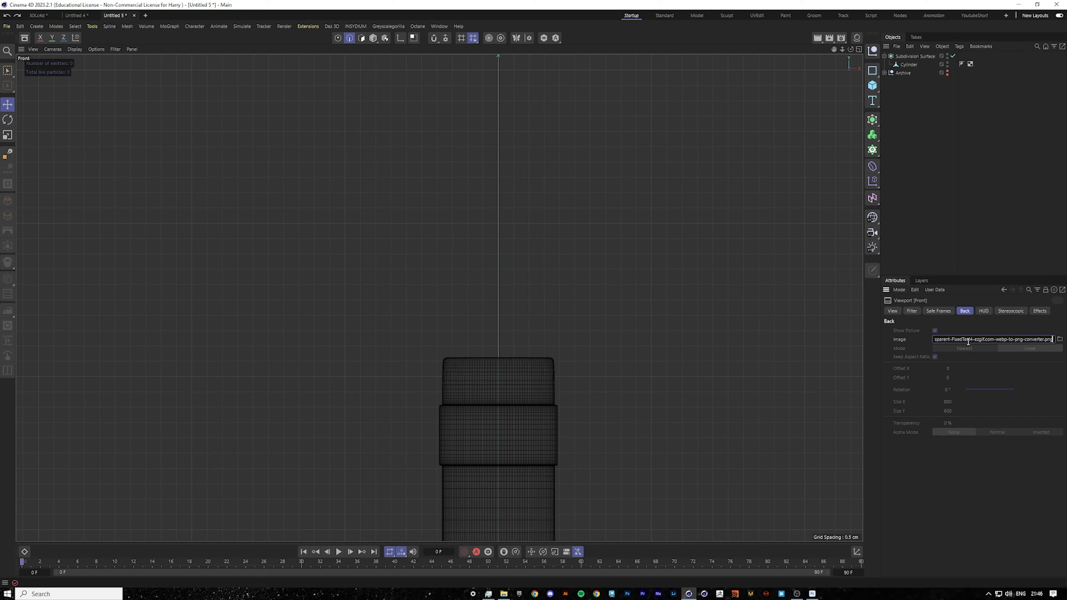
pyautogui.scroll(-7, 668, 421)
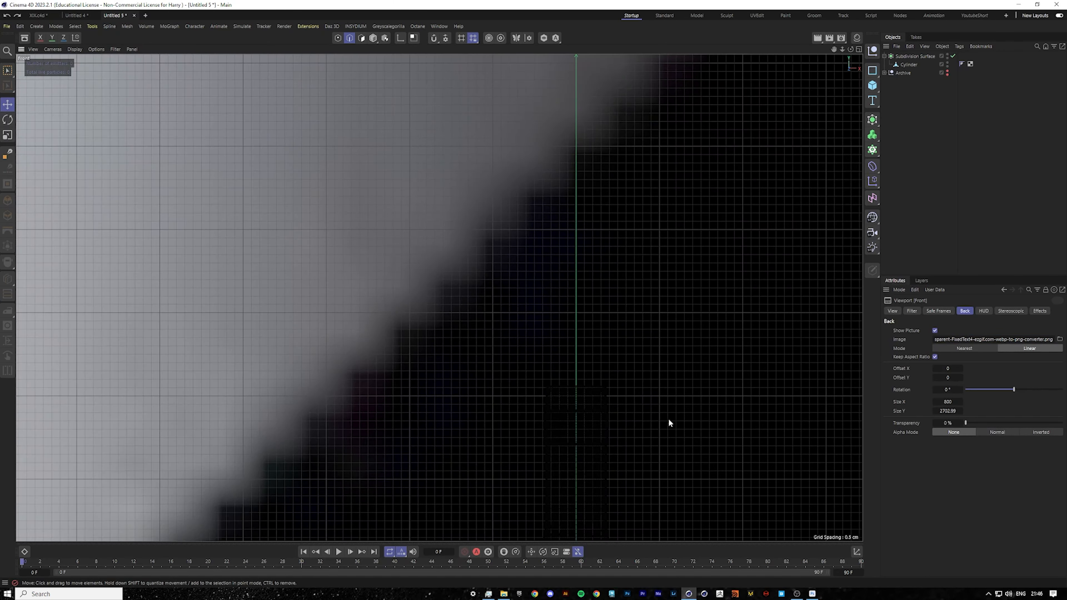
# Bring the bottle's Subdivision Surface into Untitled 4 and delete the older Subdivision Surface there.
pyautogui.click(912, 57)
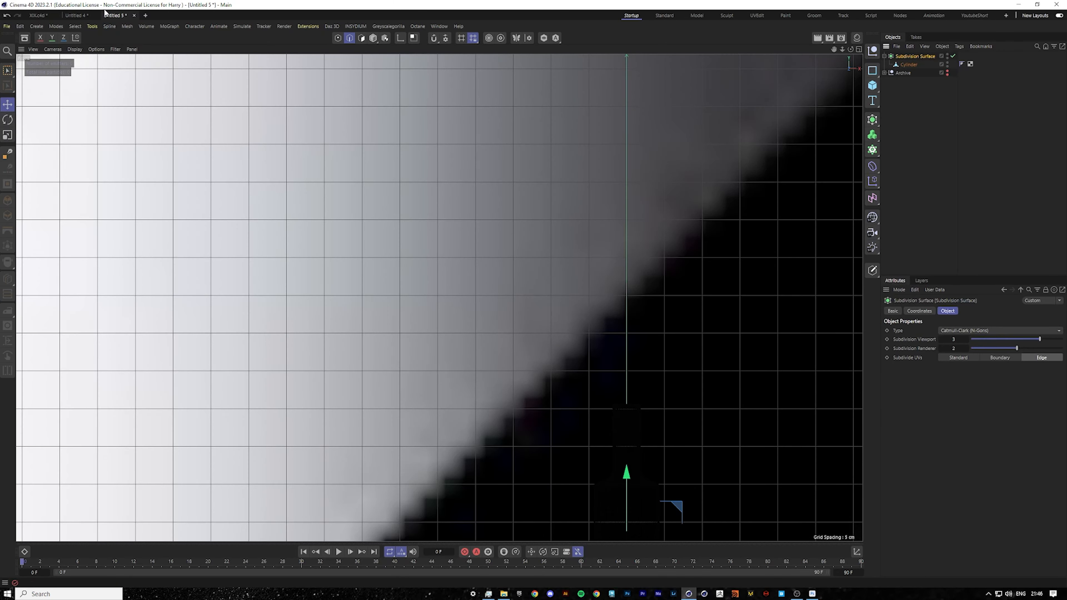
pyautogui.click(76, 15)
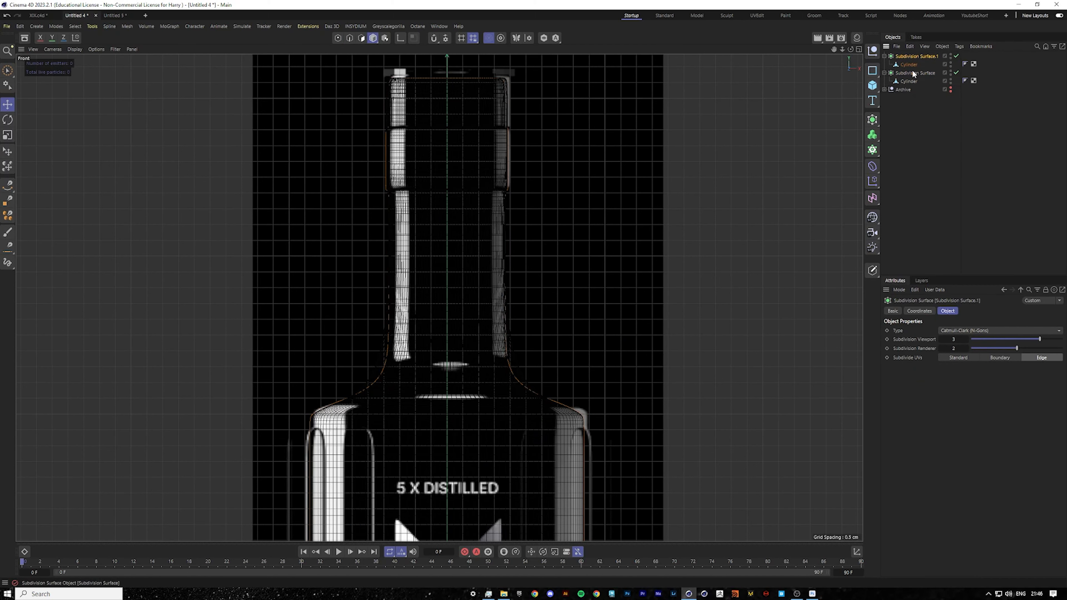
pyautogui.click(912, 72)
pyautogui.press('Delete')
# Compare the bottle against the reference image in the front view.
pyautogui.middleClick(624, 285)
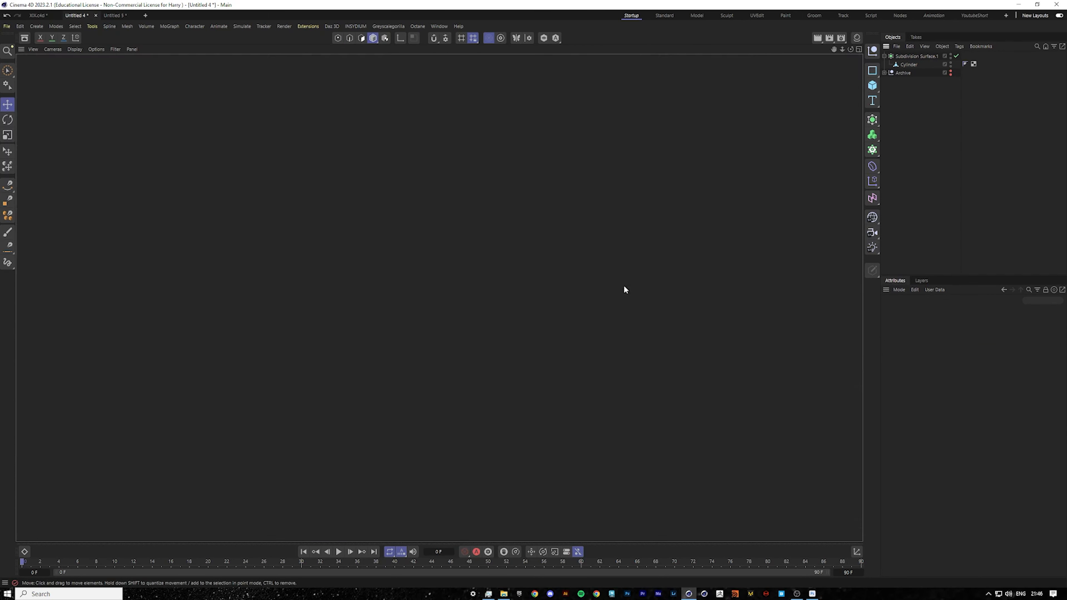
pyautogui.middleClick(347, 256)
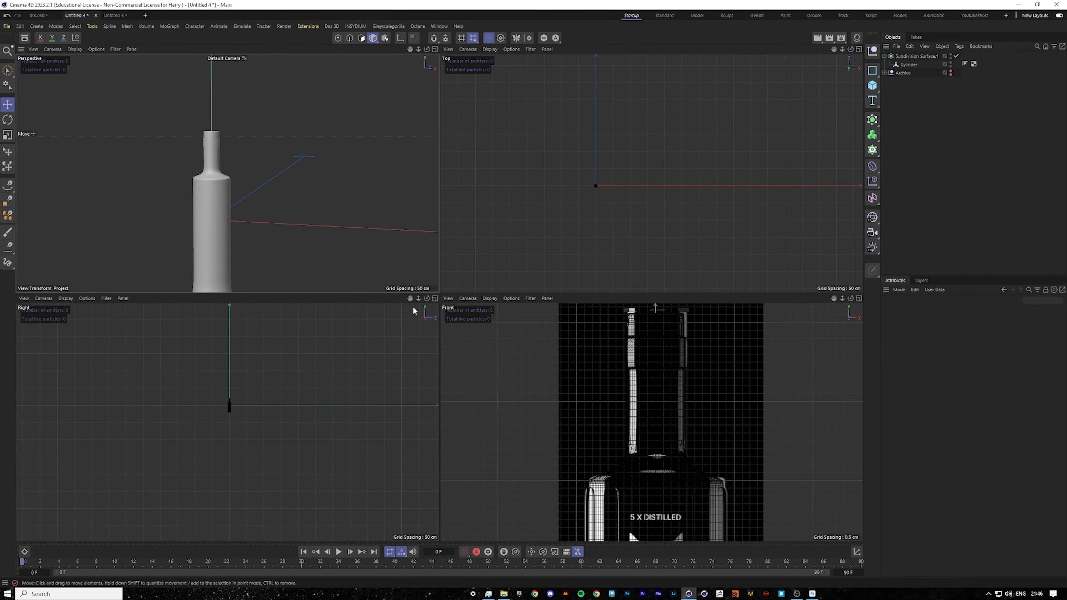
pyautogui.middleClick(413, 273)
pyautogui.scroll(-3, 433, 374)
pyautogui.middleClick(437, 376)
pyautogui.middleClick(628, 443)
pyautogui.scroll(-4, 587, 434)
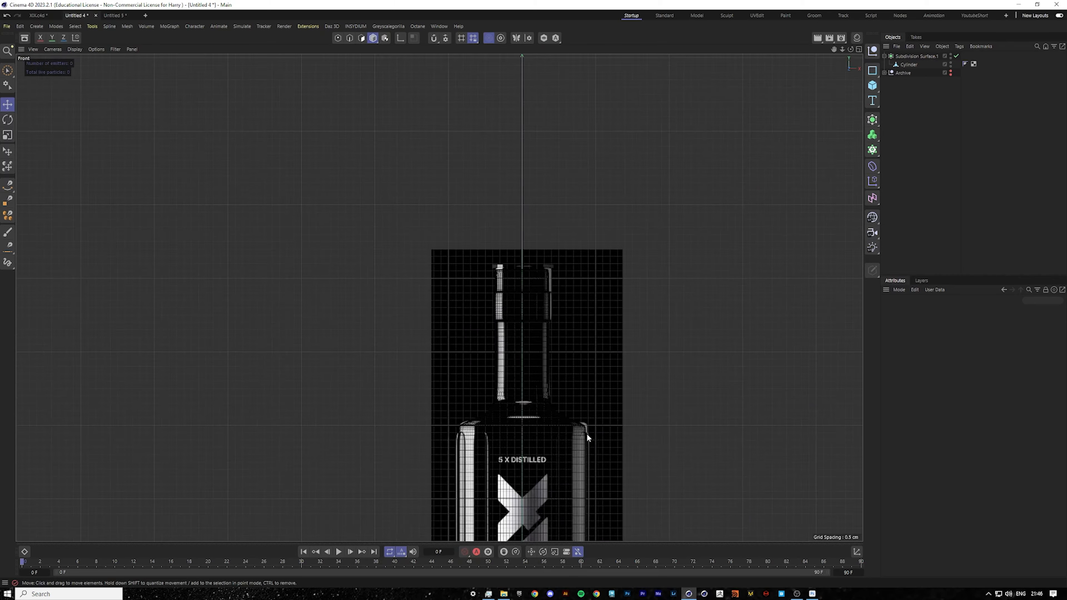
pyautogui.scroll(-6, 587, 434)
pyautogui.scroll(8, 586, 493)
pyautogui.scroll(-2, 583, 495)
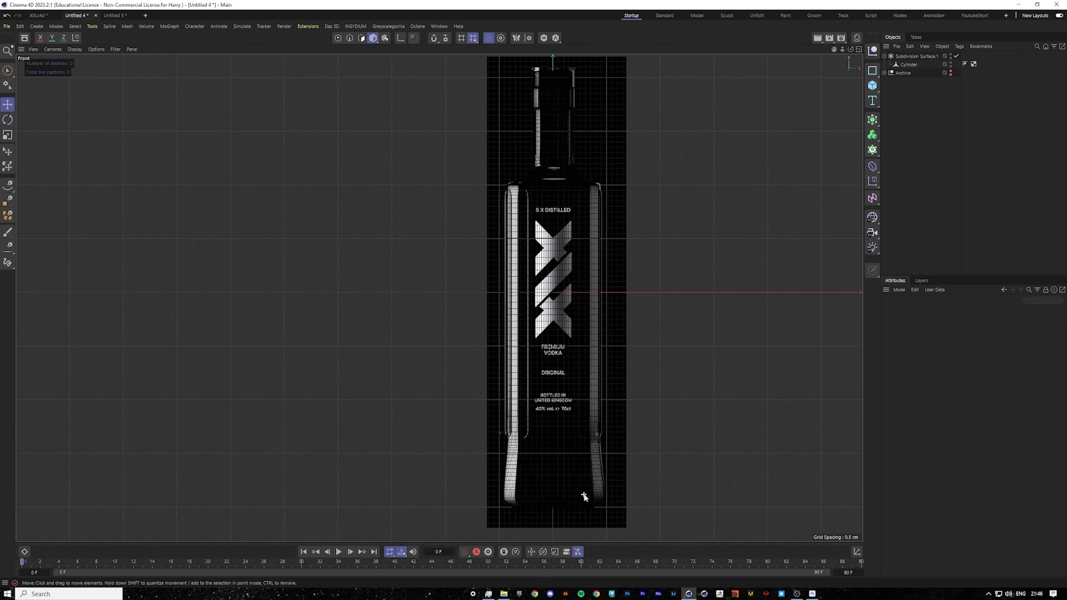
pyautogui.scroll(2, 664, 342)
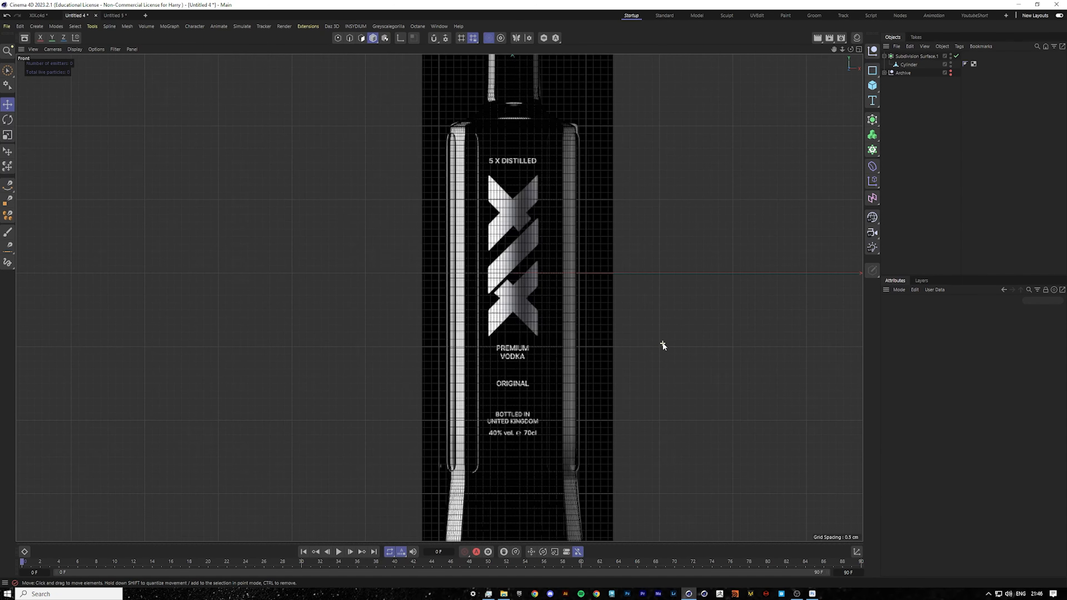
pyautogui.moveTo(836, 49); pyautogui.dragTo(847, 53)
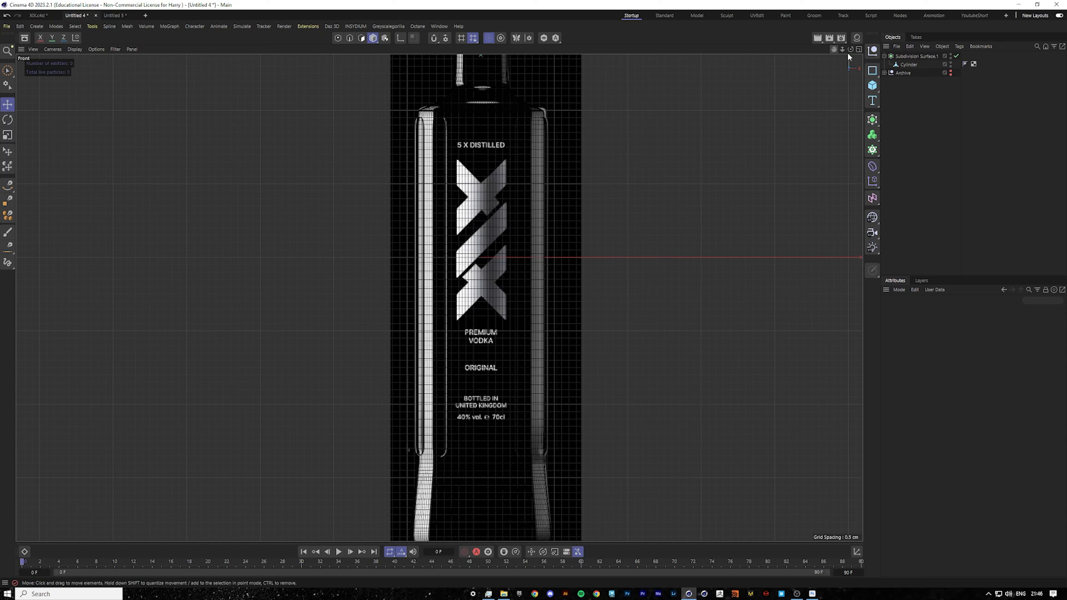
# Select the bottle's cylinder in polygon mode and turn off soft selection for the Move tool.
pyautogui.click(929, 65)
pyautogui.middleClick(644, 187)
pyautogui.middleClick(243, 213)
pyautogui.click(361, 38)
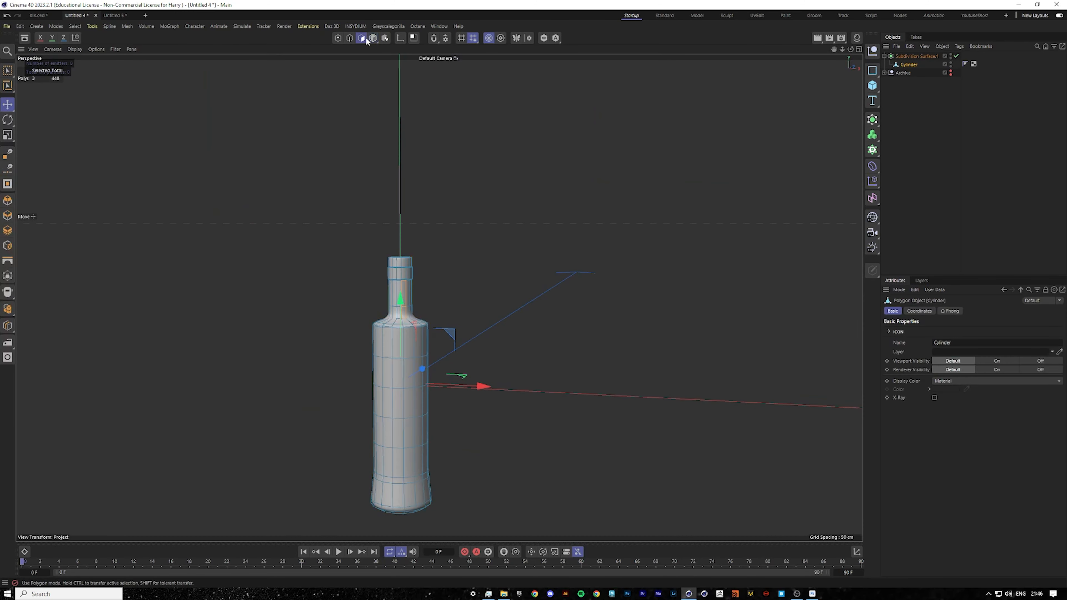
pyautogui.moveTo(404, 256); pyautogui.dragTo(393, 330)
pyautogui.click(13, 104)
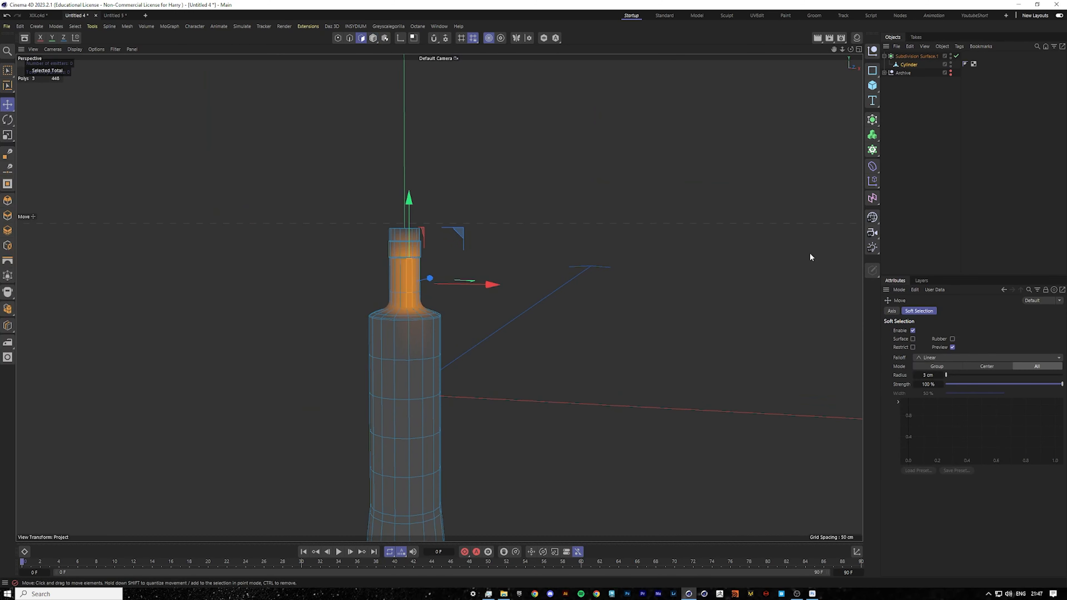
pyautogui.click(913, 331)
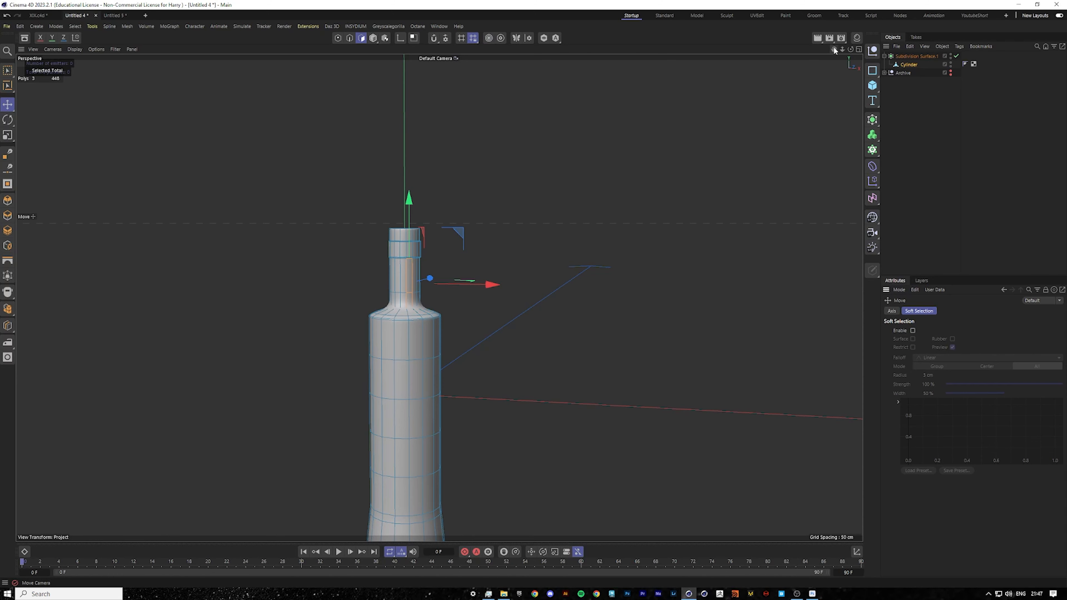
# Select the cap's top polygons with the Brush Selection tool.
pyautogui.moveTo(834, 49); pyautogui.dragTo(870, 12)
pyautogui.keyDown('alt'); pyautogui.moveTo(439, 297); pyautogui.dragTo(439, 265); pyautogui.keyUp('alt')
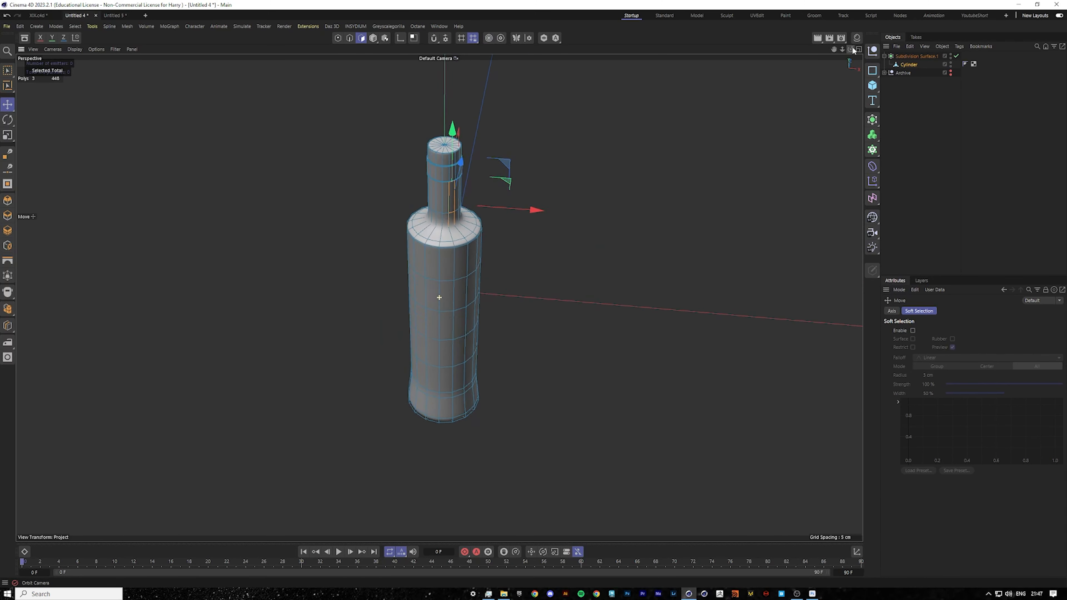
pyautogui.scroll(10, 444, 114)
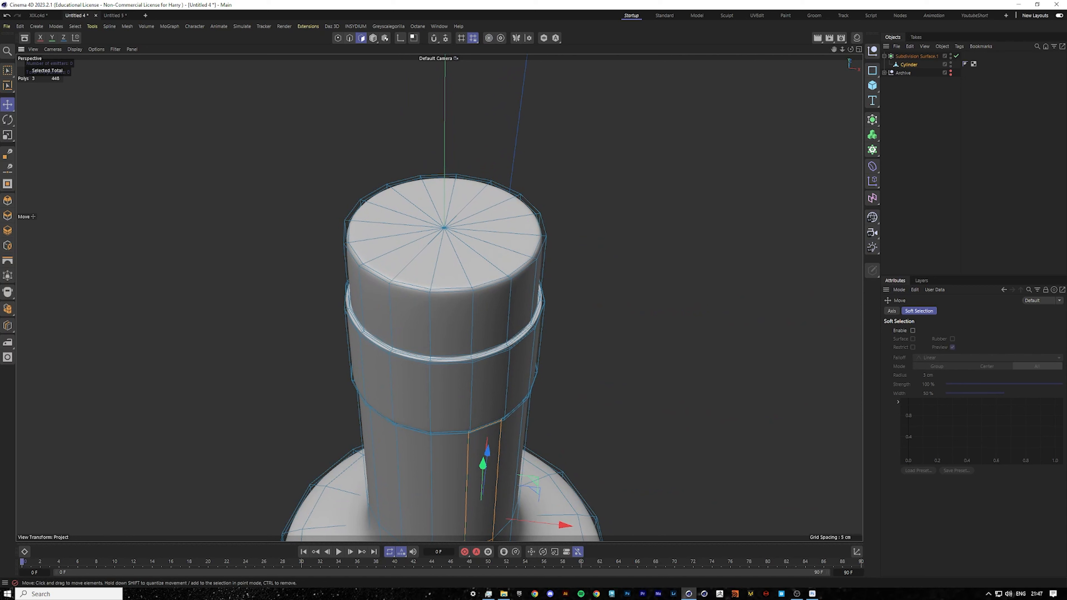
pyautogui.moveTo(8, 71); pyautogui.dragTo(56, 81)
pyautogui.scroll(2, 420, 201)
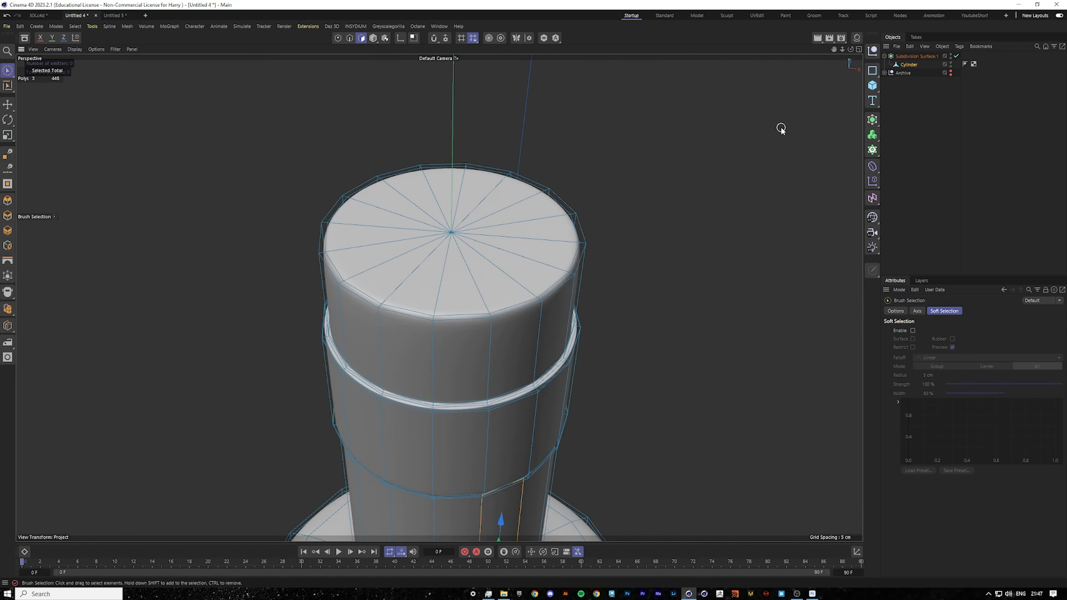
pyautogui.keyDown('alt'); pyautogui.moveTo(433, 263); pyautogui.dragTo(538, 238); pyautogui.keyUp('alt')
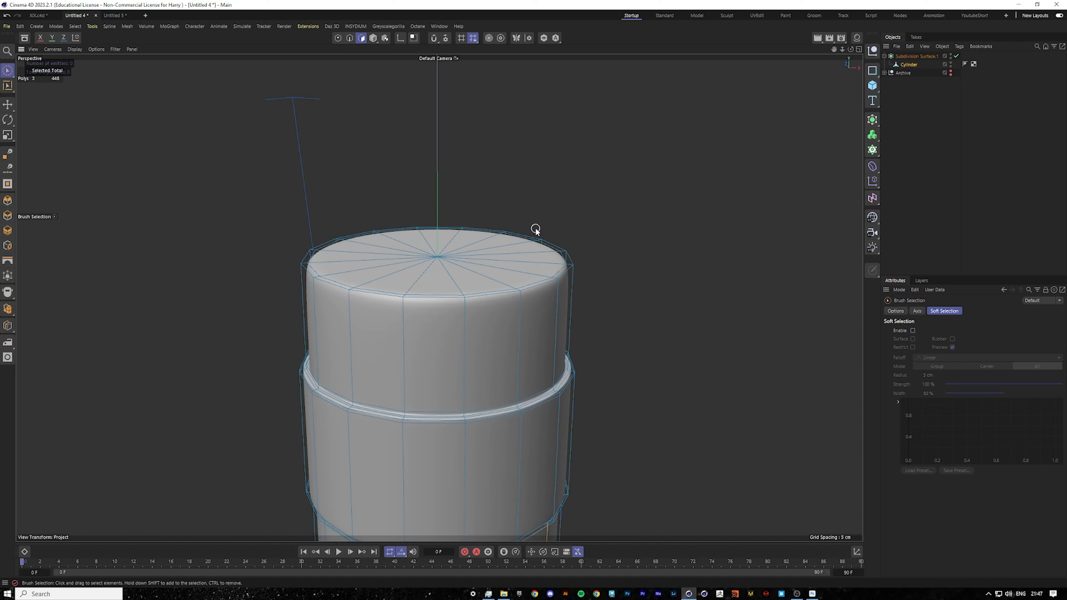
pyautogui.moveTo(850, 50)
pyautogui.mouseDown()
pyautogui.moveTo(850, 63)
pyautogui.moveTo(832, 72)
pyautogui.moveTo(851, 70)
pyautogui.mouseUp()
pyautogui.moveTo(450, 210); pyautogui.dragTo(435, 215)
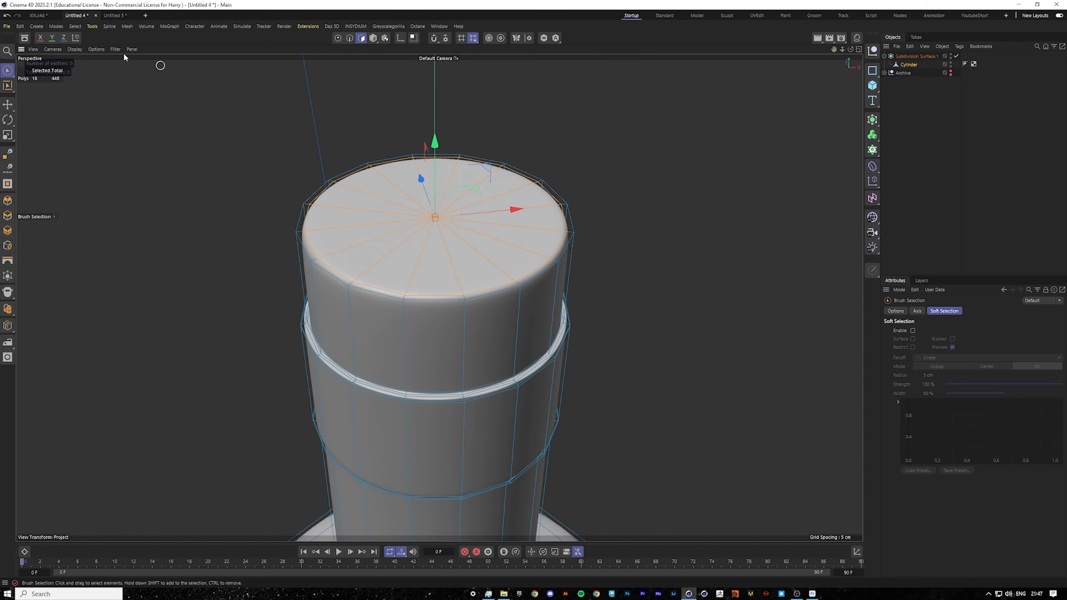
# Scale the selected cap-top polygons inward slightly.
pyautogui.rightClick(574, 234)
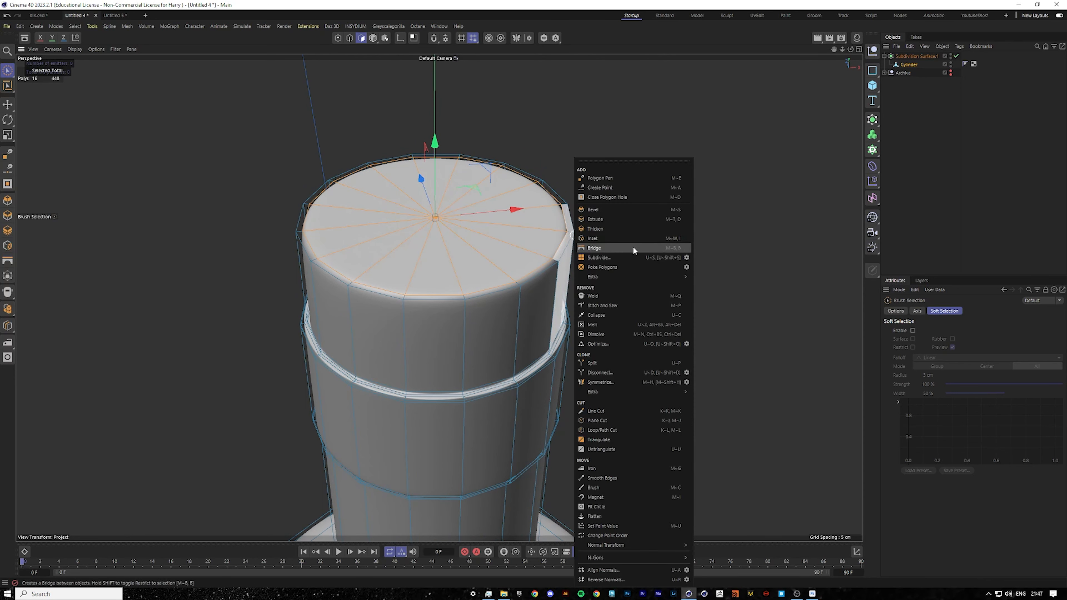
pyautogui.press('Escape')
pyautogui.press('t')
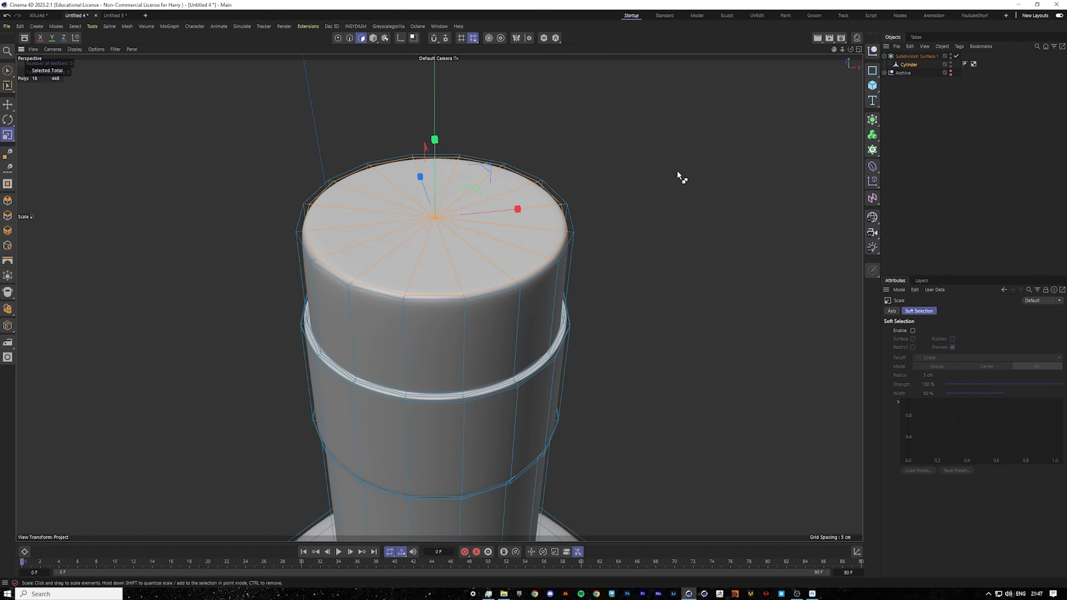
pyautogui.moveTo(677, 173); pyautogui.dragTo(627, 184)
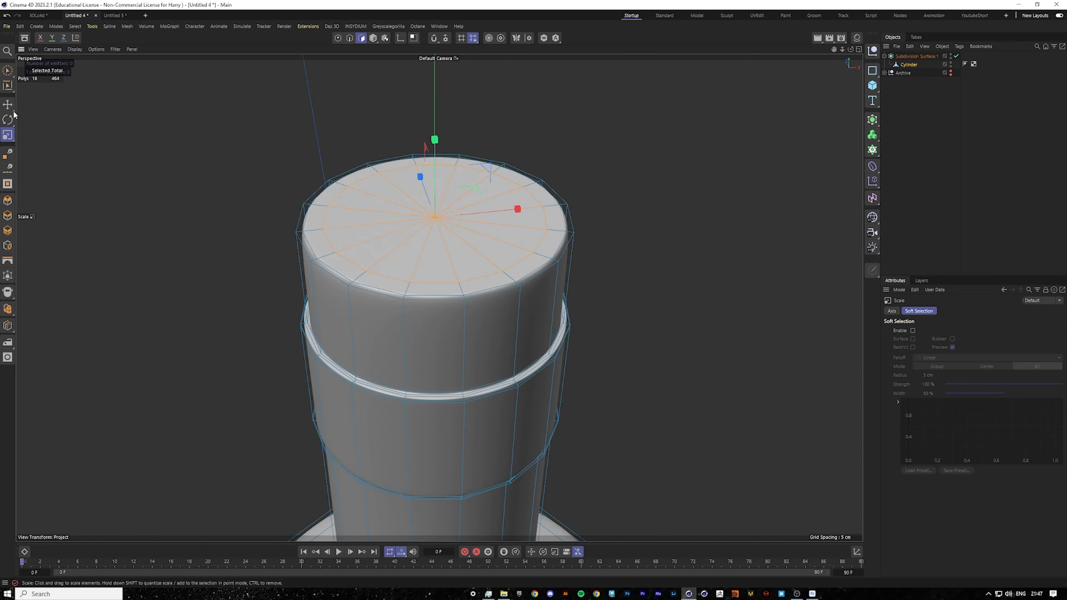
# Push the cap-top polygons down and delete them to open the bottle's mouth.
pyautogui.click(8, 104)
pyautogui.keyDown('ctrl'); pyautogui.moveTo(436, 142); pyautogui.dragTo(425, 240); pyautogui.keyUp('ctrl')
pyautogui.click(957, 56)
pyautogui.press('Delete')
# Add a loop cut just inside the rim of the bottle's opening with Loop/Path Cut and re-enable the subdivision surface.
pyautogui.keyDown('alt'); pyautogui.moveTo(492, 203); pyautogui.dragTo(462, 201); pyautogui.keyUp('alt')
pyautogui.click(463, 203)
pyautogui.rightClick(463, 203)
pyautogui.click(492, 430)
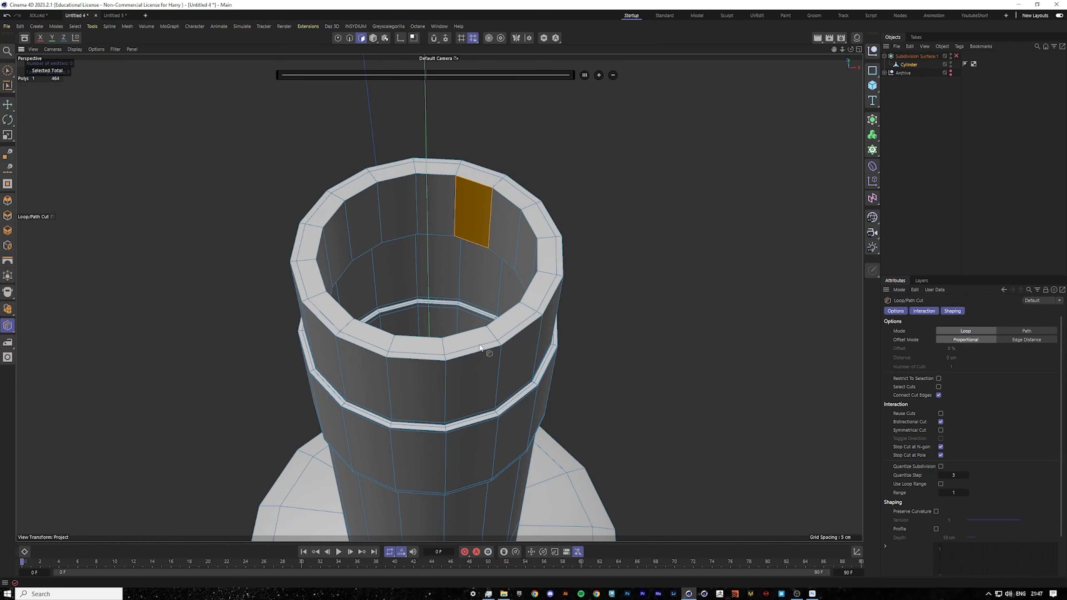
pyautogui.click(415, 176)
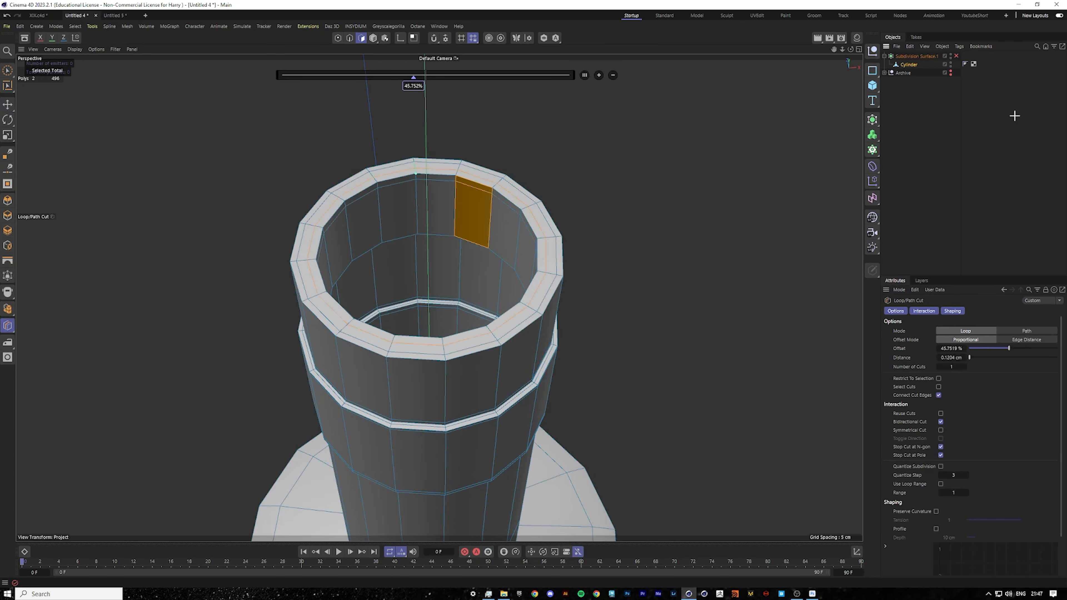
pyautogui.click(957, 56)
# Inspect the open bottle neck in perspective and against the front-view reference image.
pyautogui.scroll(-10, 510, 287)
pyautogui.moveTo(512, 289)
pyautogui.keyDown('alt'); pyautogui.mouseDown()
pyautogui.moveTo(474, 274)
pyautogui.moveTo(558, 301)
pyautogui.moveTo(468, 259)
pyautogui.mouseUp(); pyautogui.keyUp('alt')
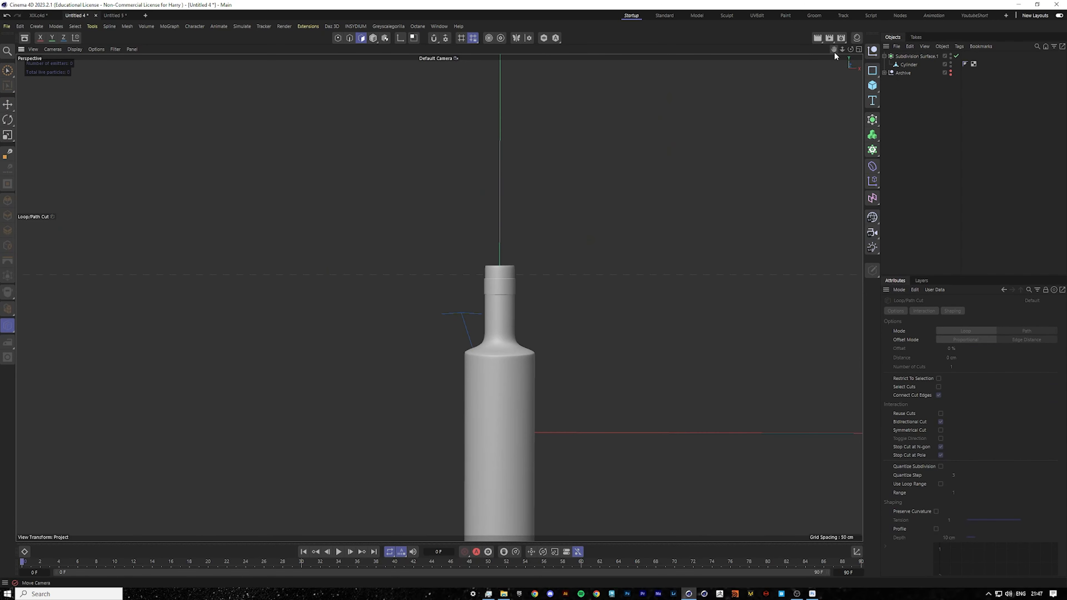
pyautogui.scroll(8, 437, 336)
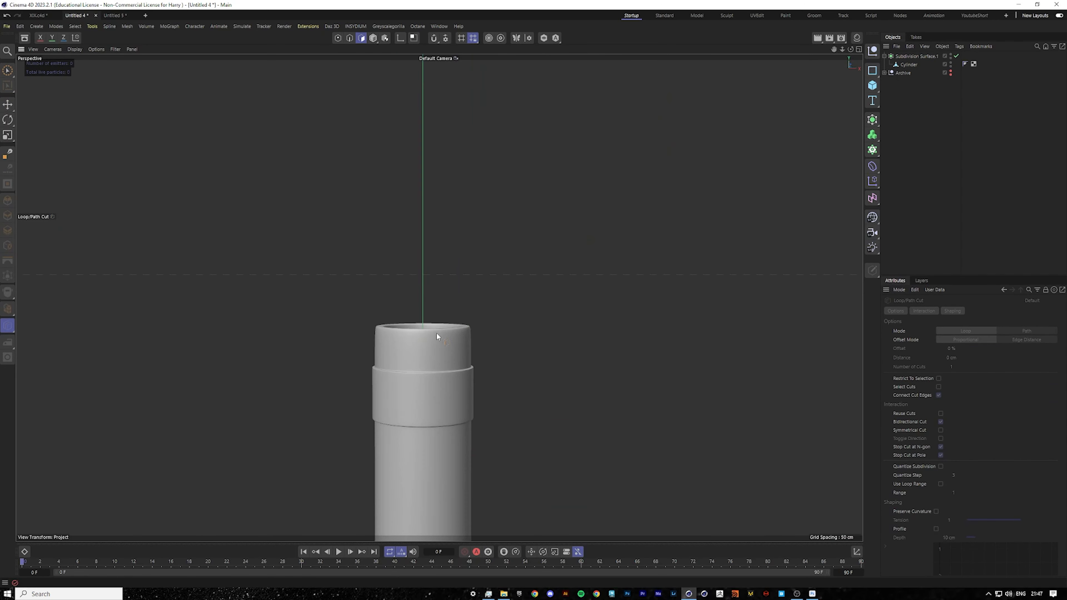
pyautogui.keyDown('alt'); pyautogui.moveTo(437, 335); pyautogui.dragTo(451, 374); pyautogui.keyUp('alt')
pyautogui.middleClick(592, 353)
pyautogui.middleClick(695, 421)
pyautogui.scroll(-5, 441, 213)
pyautogui.scroll(2, 441, 166)
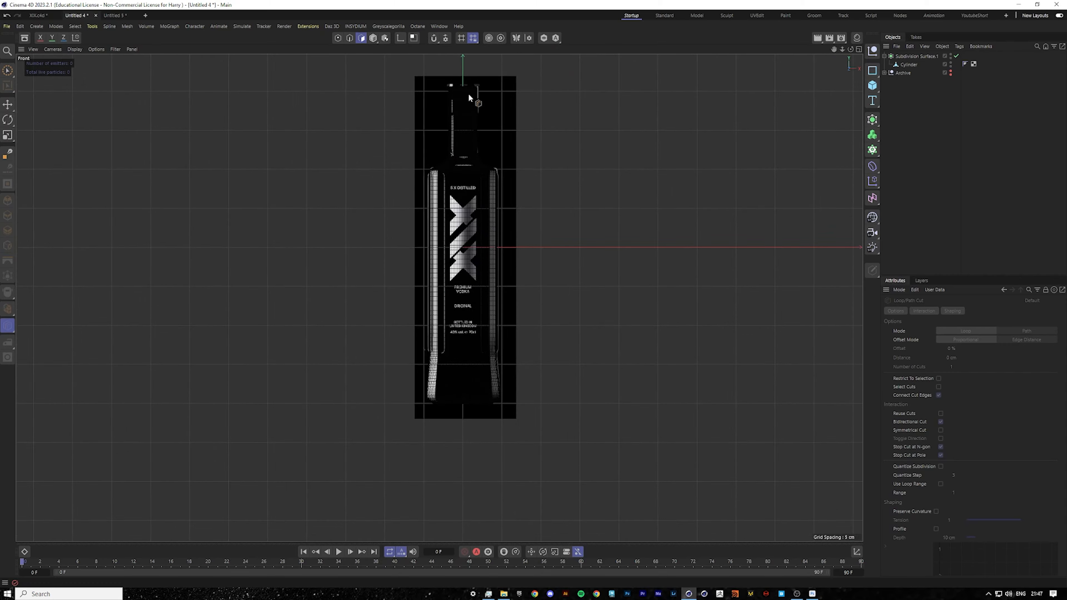
pyautogui.scroll(6, 468, 77)
pyautogui.middleClick(353, 261)
pyautogui.middleClick(350, 258)
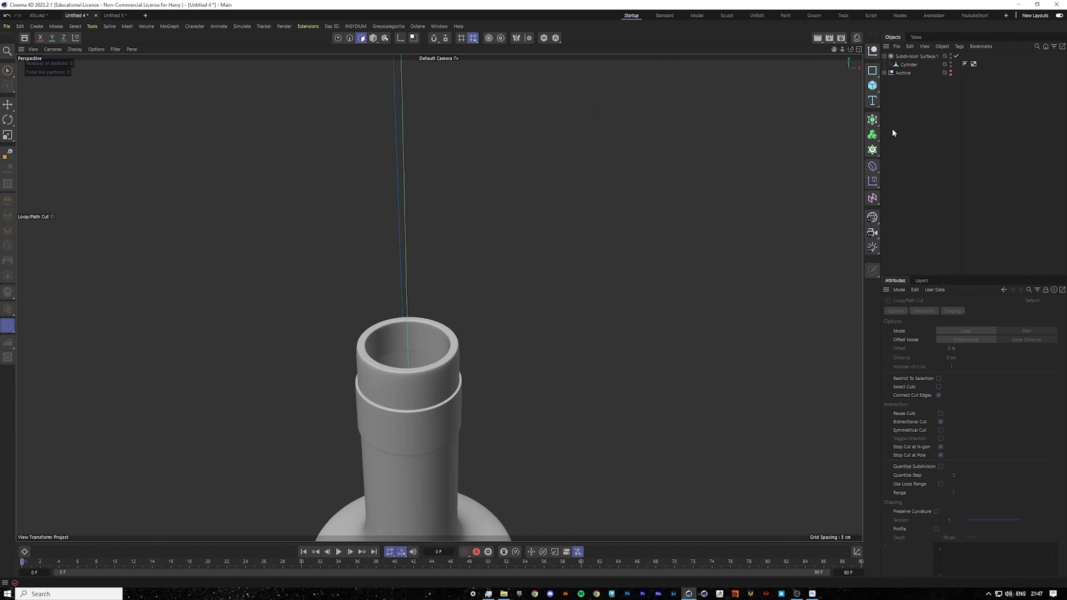
pyautogui.click(872, 88)
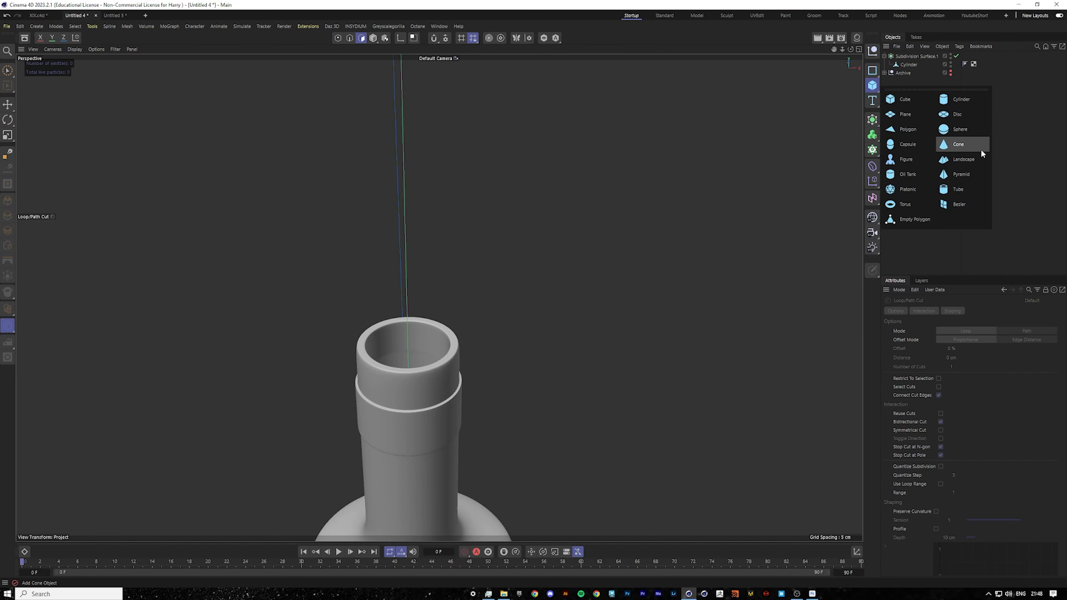
pyautogui.click(963, 116)
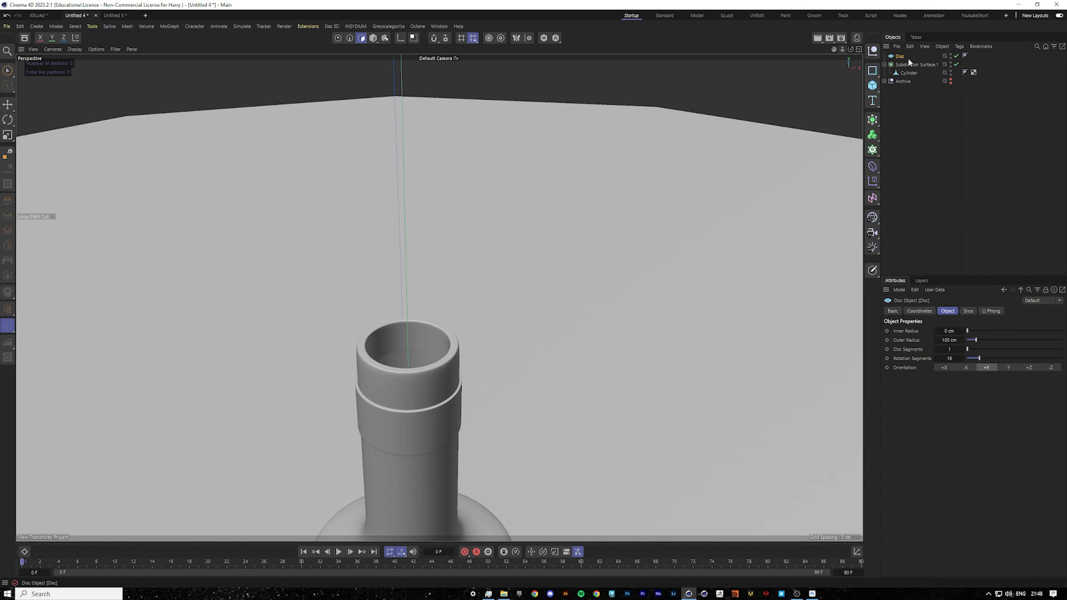
pyautogui.hotkey('ctrl', 'z')
# Add a new cylinder and scale it down into a thin disc in Model mode.
pyautogui.click(870, 86)
pyautogui.click(951, 114)
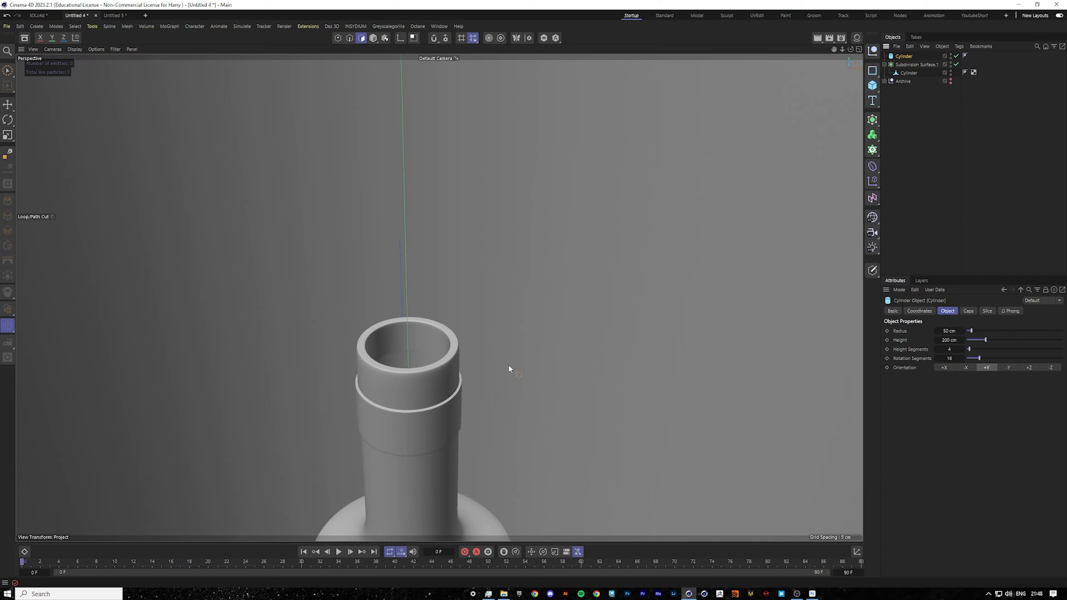
pyautogui.scroll(-10, 505, 365)
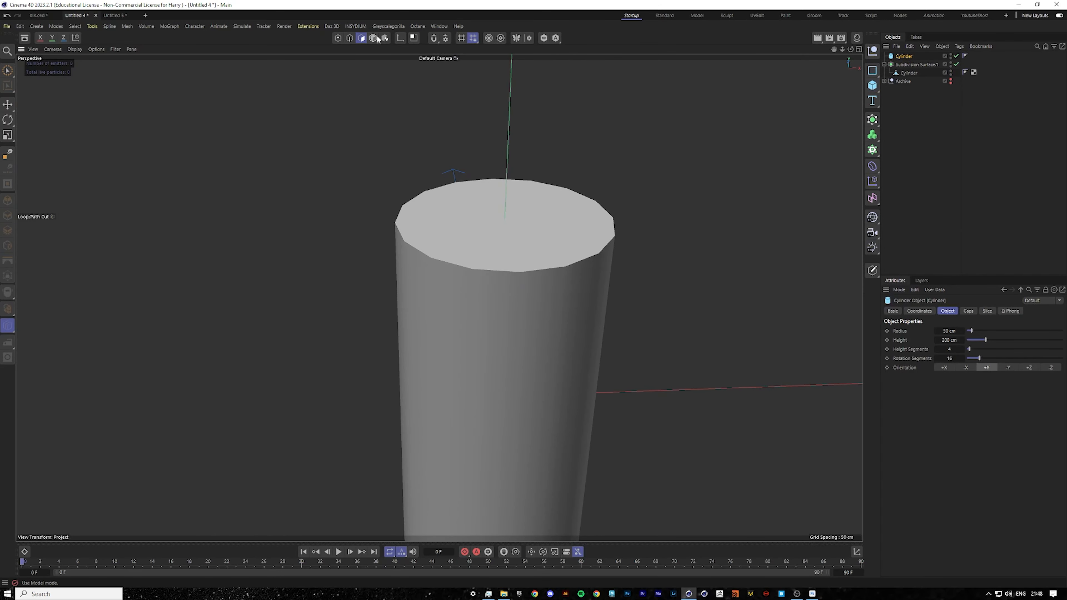
pyautogui.click(373, 38)
pyautogui.moveTo(494, 220); pyautogui.dragTo(501, 353)
pyautogui.moveTo(596, 348); pyautogui.dragTo(523, 332)
# Move the thin cylinder down onto the bottle's cap and shrink it further.
pyautogui.scroll(8, 503, 353)
pyautogui.scroll(5, 506, 264)
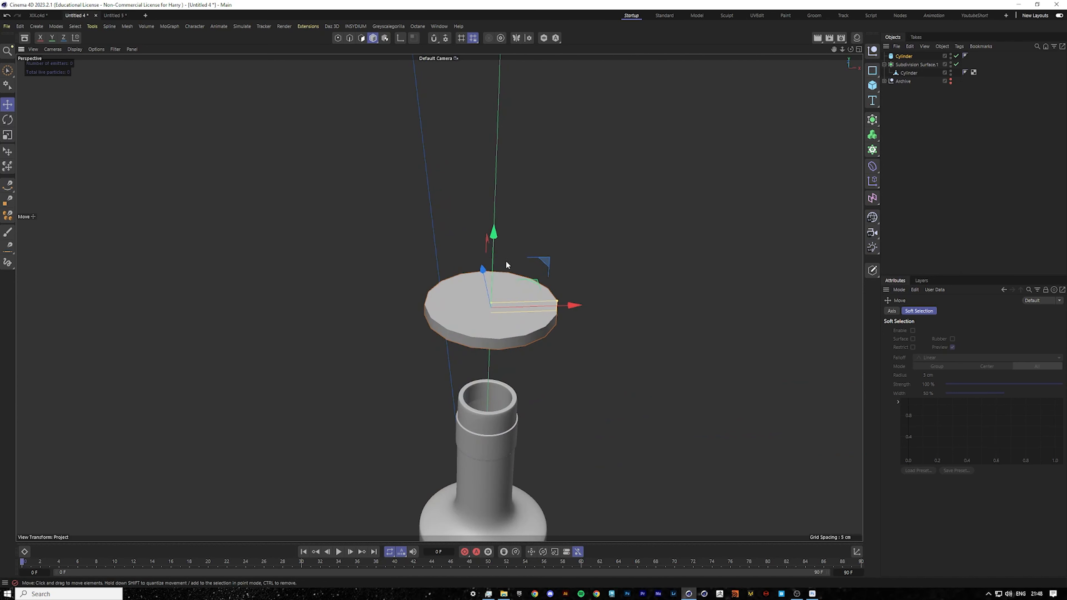
pyautogui.moveTo(495, 234); pyautogui.dragTo(488, 327)
pyautogui.scroll(4, 488, 336)
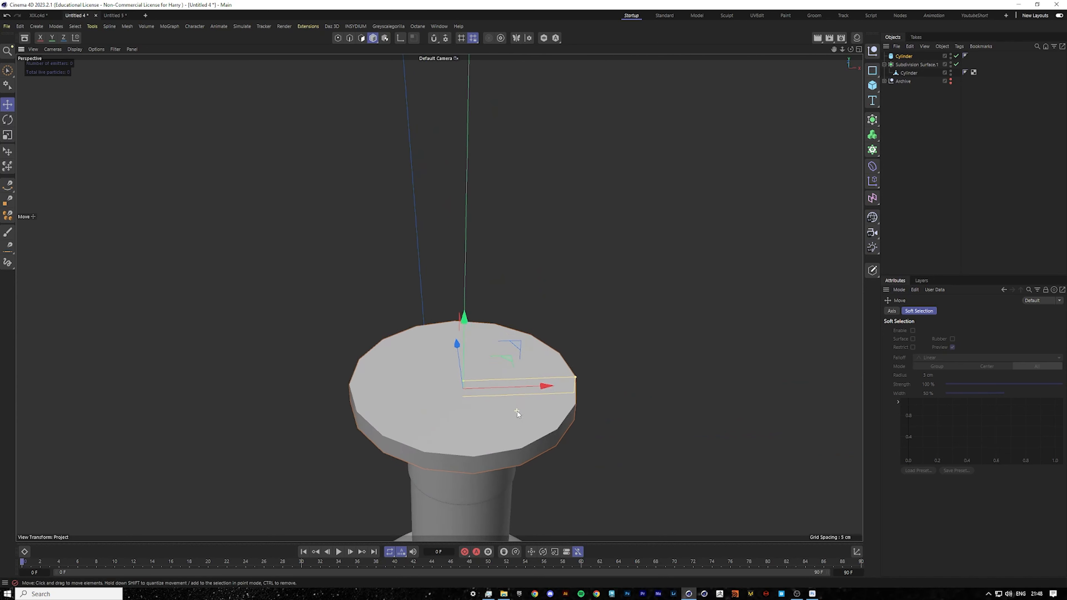
pyautogui.moveTo(834, 49); pyautogui.dragTo(819, 2)
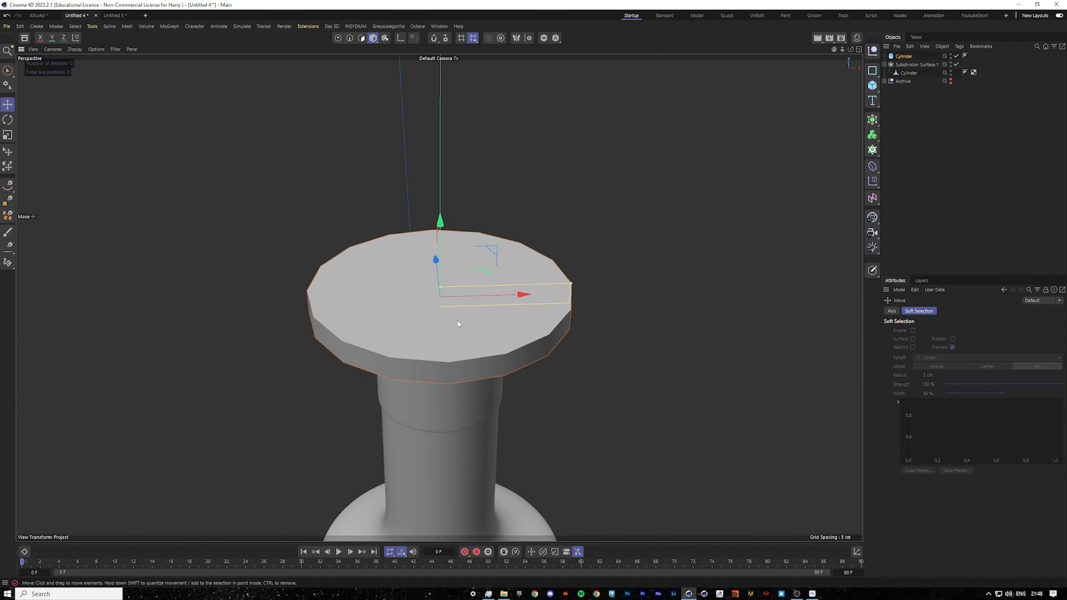
pyautogui.keyDown('alt'); pyautogui.moveTo(459, 322); pyautogui.dragTo(458, 311); pyautogui.keyUp('alt')
pyautogui.moveTo(562, 299); pyautogui.dragTo(534, 307)
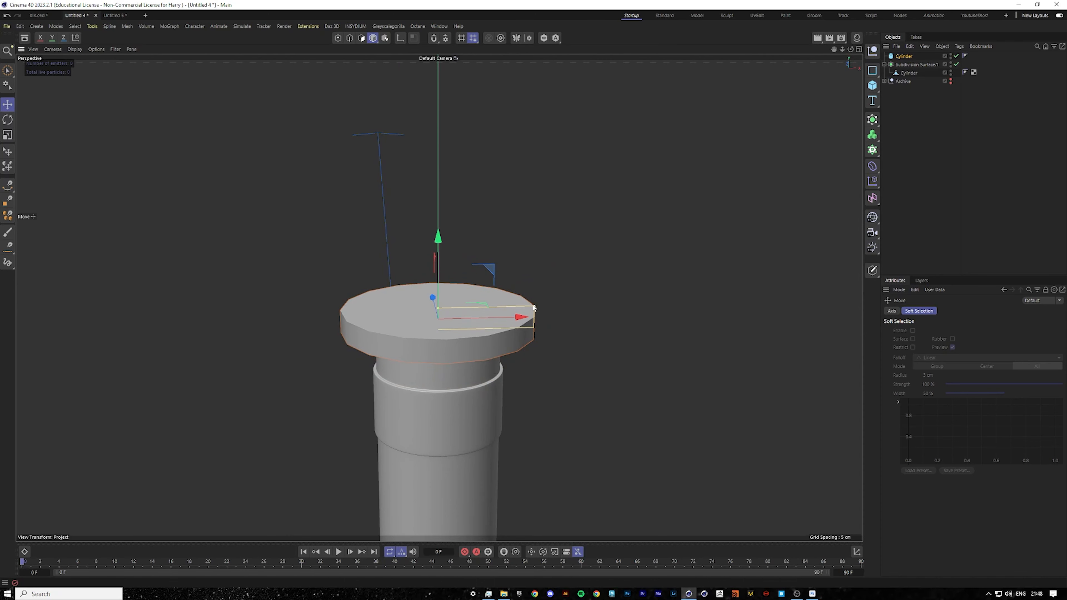
pyautogui.moveTo(438, 308); pyautogui.dragTo(424, 344)
pyautogui.keyDown('alt'); pyautogui.moveTo(425, 341); pyautogui.dragTo(437, 363, button='right'); pyautogui.keyUp('alt')
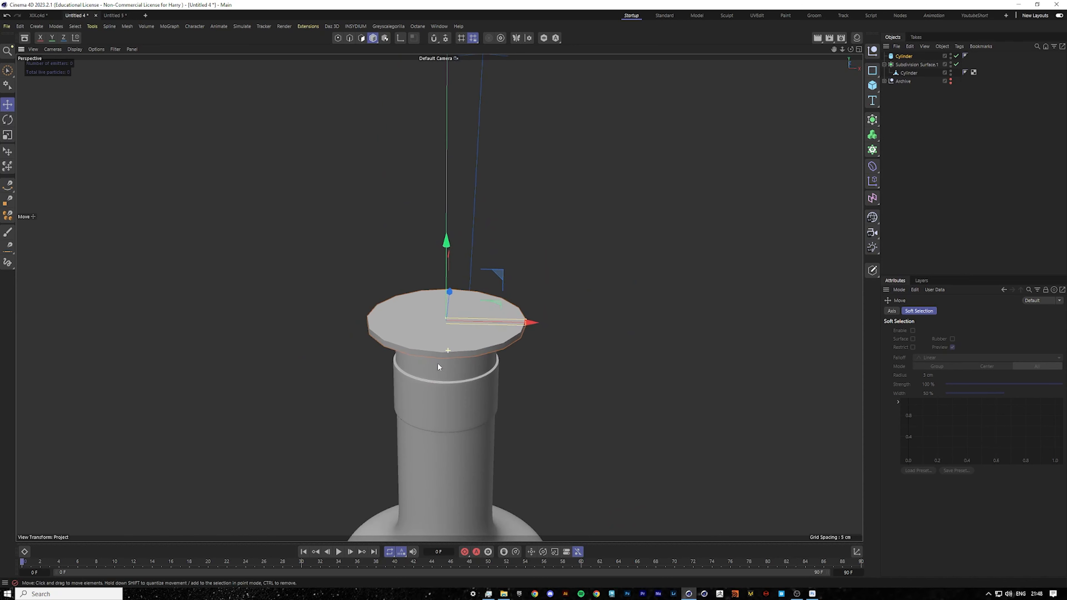
pyautogui.press('Return')
# Position the disc on top of the cap, aligning it with the cap top in the front reference view.
pyautogui.moveTo(459, 363)
pyautogui.mouseDown()
pyautogui.moveTo(446, 370)
pyautogui.moveTo(461, 339)
pyautogui.moveTo(467, 352)
pyautogui.mouseUp()
pyautogui.moveTo(730, 342); pyautogui.dragTo(713, 339)
pyautogui.press('Return')
pyautogui.hotkey('ctrl', 'z')
pyautogui.keyDown('alt'); pyautogui.moveTo(514, 295); pyautogui.dragTo(427, 363); pyautogui.keyUp('alt')
pyautogui.keyDown('alt'); pyautogui.moveTo(427, 361); pyautogui.dragTo(578, 275, button='right'); pyautogui.keyUp('alt')
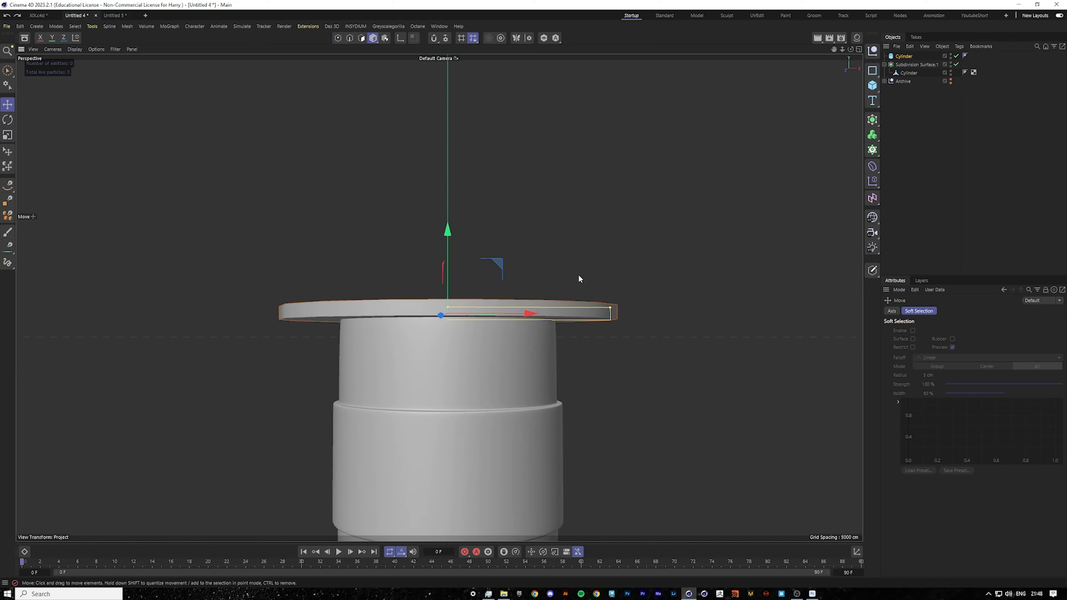
pyautogui.middleClick(579, 274)
pyautogui.scroll(1, 646, 415)
pyautogui.scroll(1, 628, 370)
pyautogui.middleClick(631, 370)
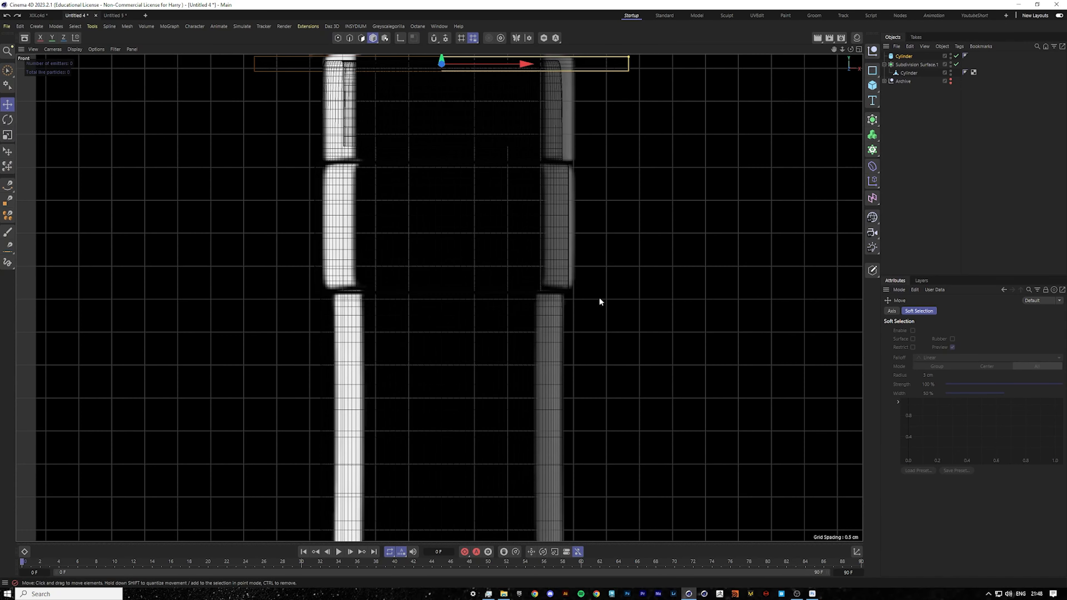
pyautogui.scroll(-4, 534, 229)
pyautogui.scroll(3, 490, 138)
pyautogui.moveTo(484, 84); pyautogui.dragTo(485, 74)
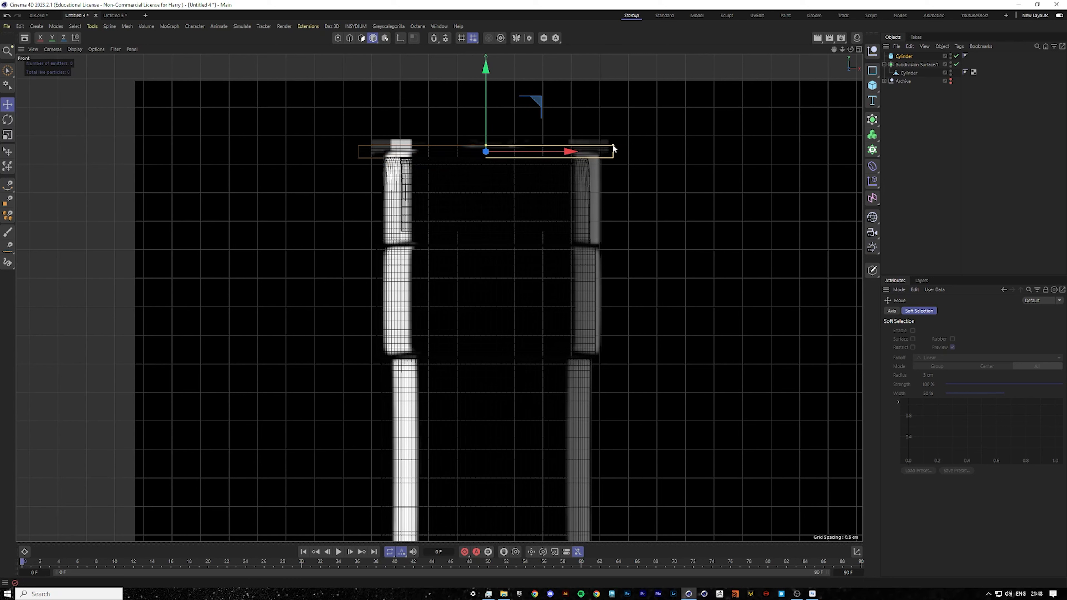
# Select the bottle's top points in point mode in the front view and nudge them up slightly.
pyautogui.click(906, 73)
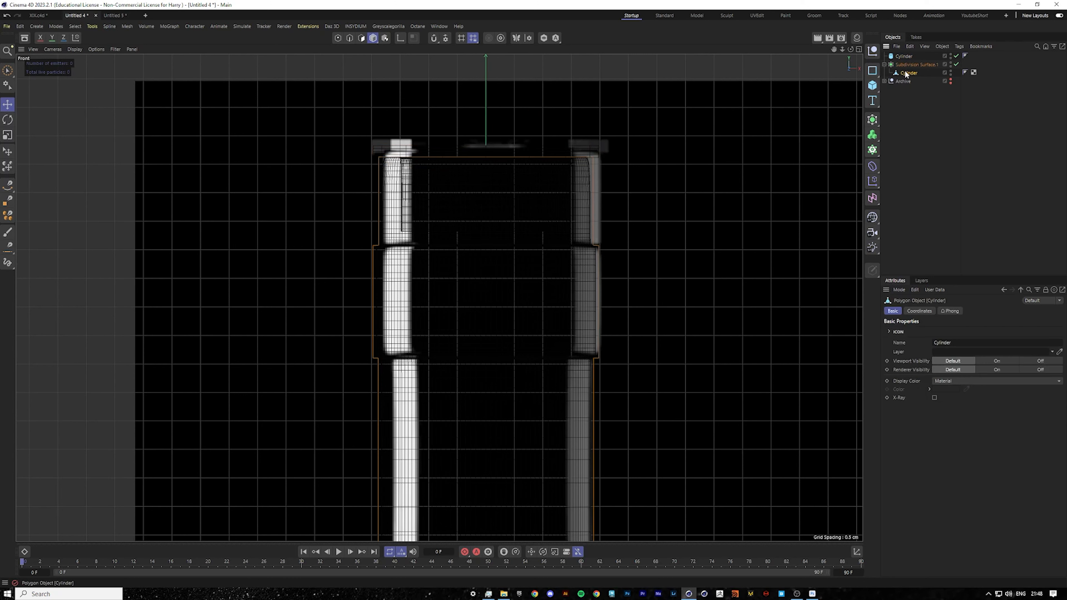
pyautogui.click(337, 37)
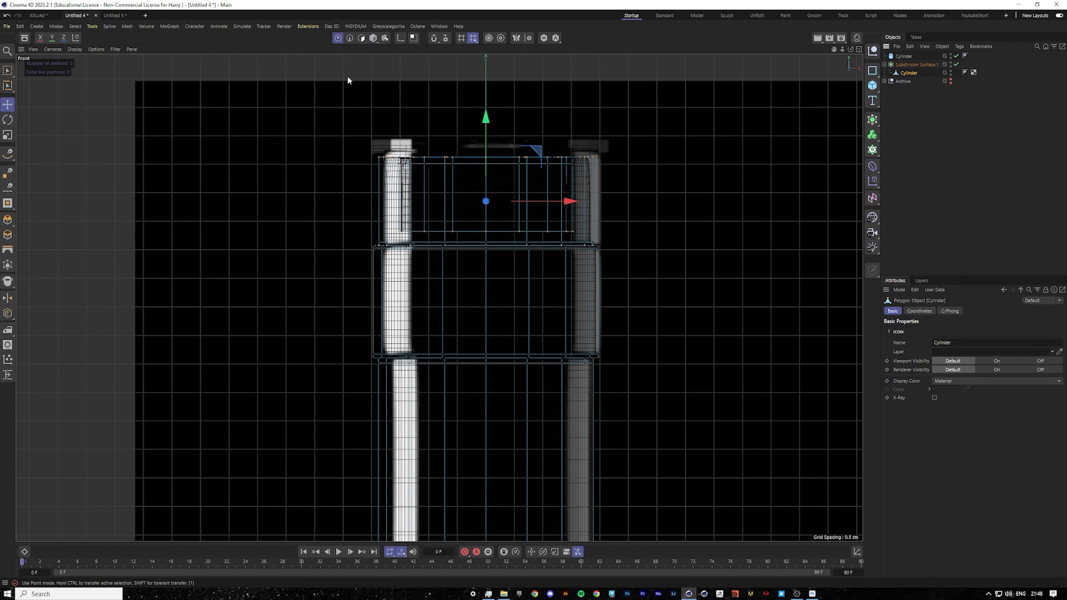
pyautogui.click(9, 70)
pyautogui.moveTo(301, 75); pyautogui.dragTo(711, 254)
pyautogui.moveTo(485, 122); pyautogui.dragTo(485, 118)
pyautogui.scroll(3, 553, 186)
pyautogui.moveTo(210, 86); pyautogui.dragTo(709, 228)
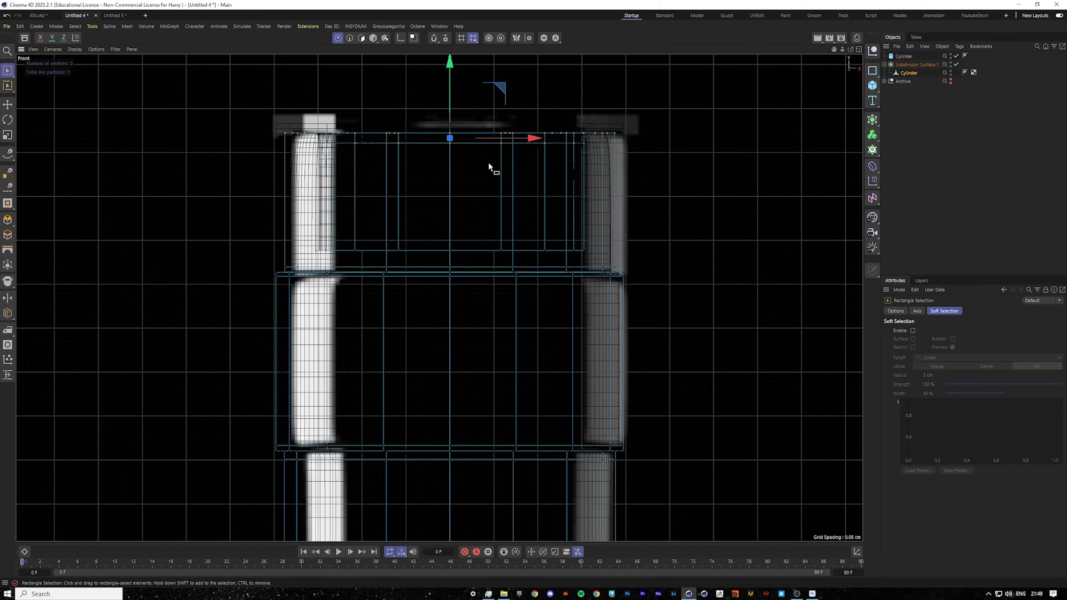
# Isolate the disc cylinder in the perspective viewport and make it editable.
pyautogui.press('F1')
pyautogui.scroll(1, 460, 279)
pyautogui.click(903, 56)
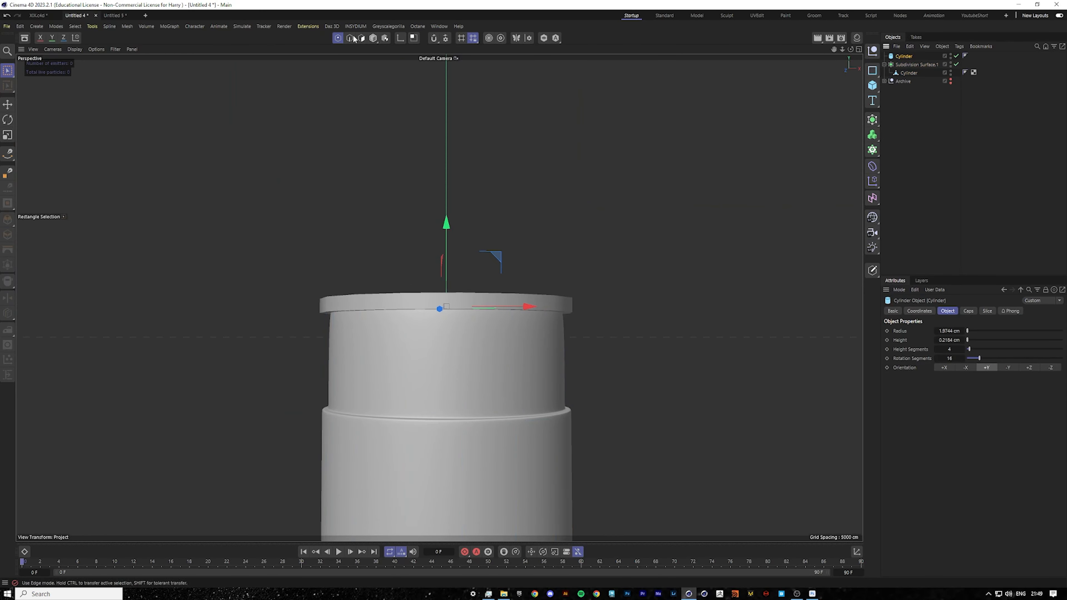
pyautogui.click(361, 39)
pyautogui.click(11, 104)
pyautogui.scroll(3, 454, 259)
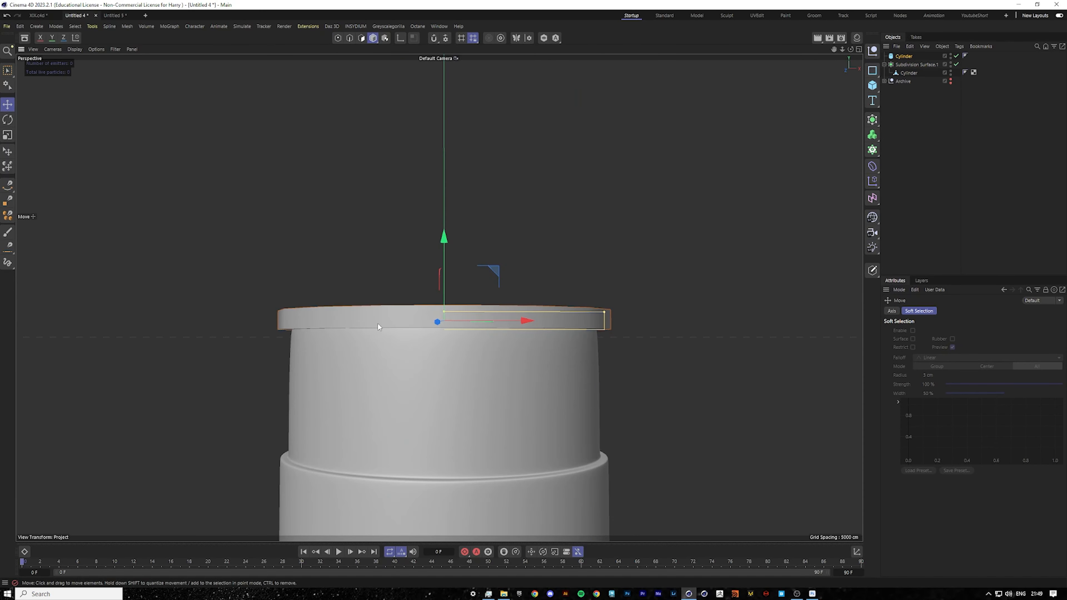
pyautogui.keyDown('alt'); pyautogui.moveTo(377, 322); pyautogui.dragTo(370, 354); pyautogui.keyUp('alt')
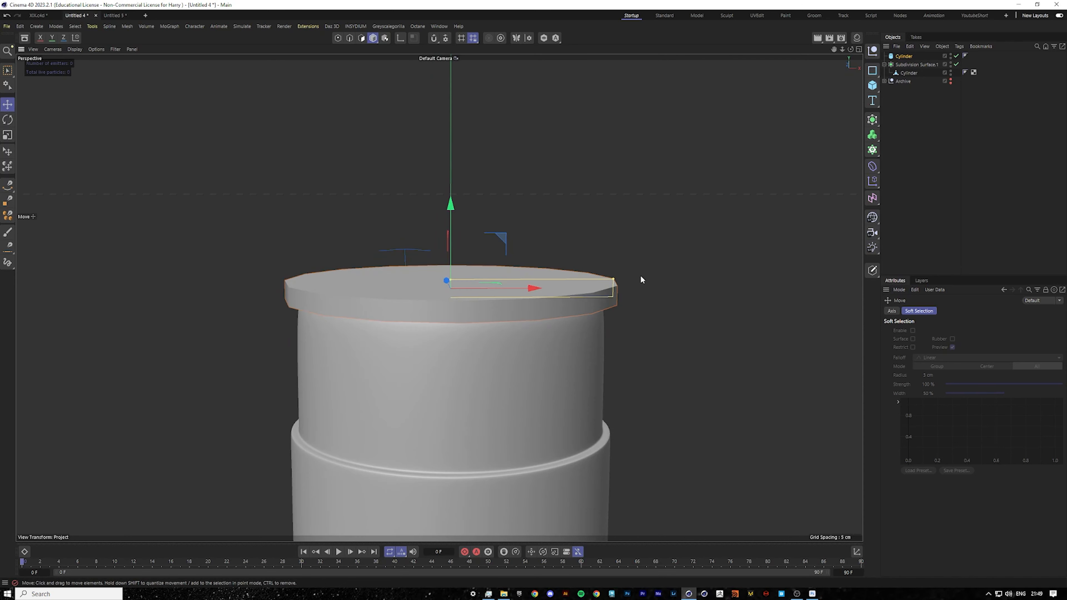
pyautogui.click(543, 39)
pyautogui.keyDown('alt'); pyautogui.moveTo(507, 247); pyautogui.dragTo(514, 181); pyautogui.keyUp('alt')
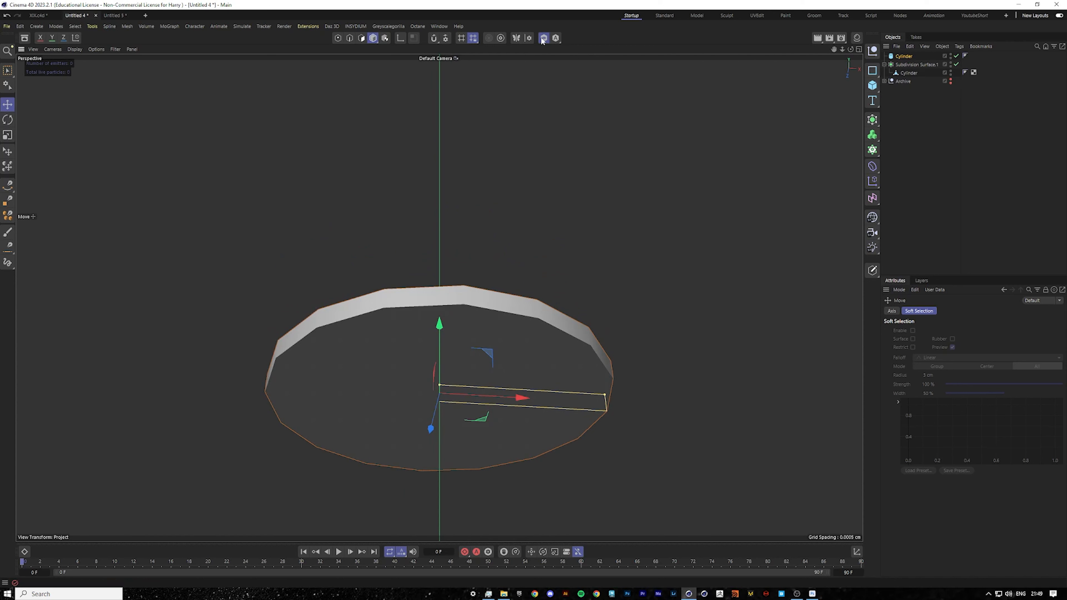
pyautogui.keyDown('alt'); pyautogui.moveTo(462, 140); pyautogui.dragTo(451, 58, button='middle'); pyautogui.keyUp('alt')
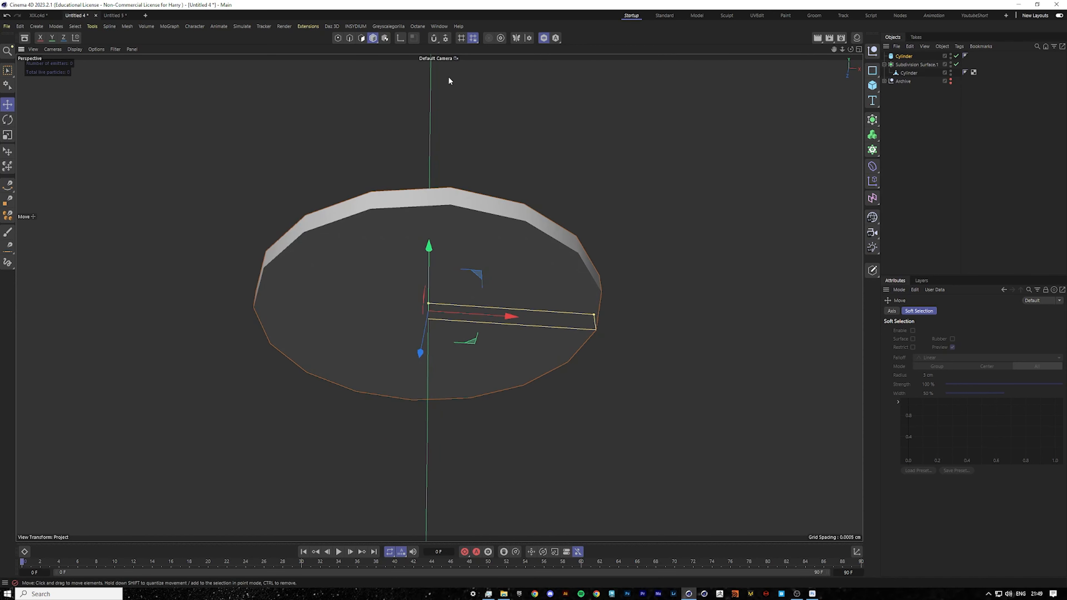
pyautogui.press('c')
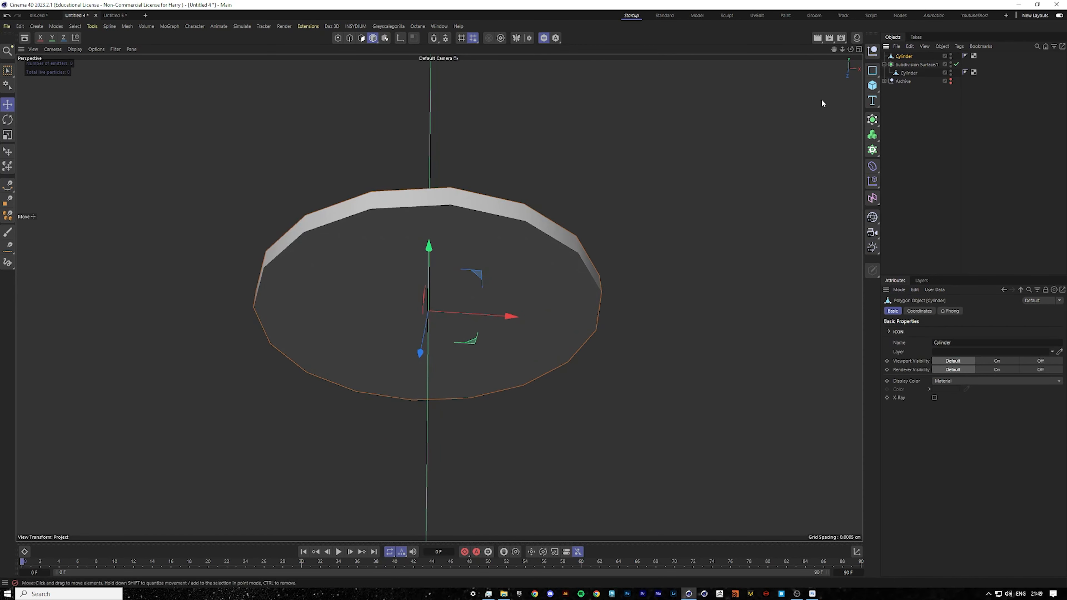
# Select the disc's underside polygons and scale them inward into a smaller inner circle.
pyautogui.click(357, 38)
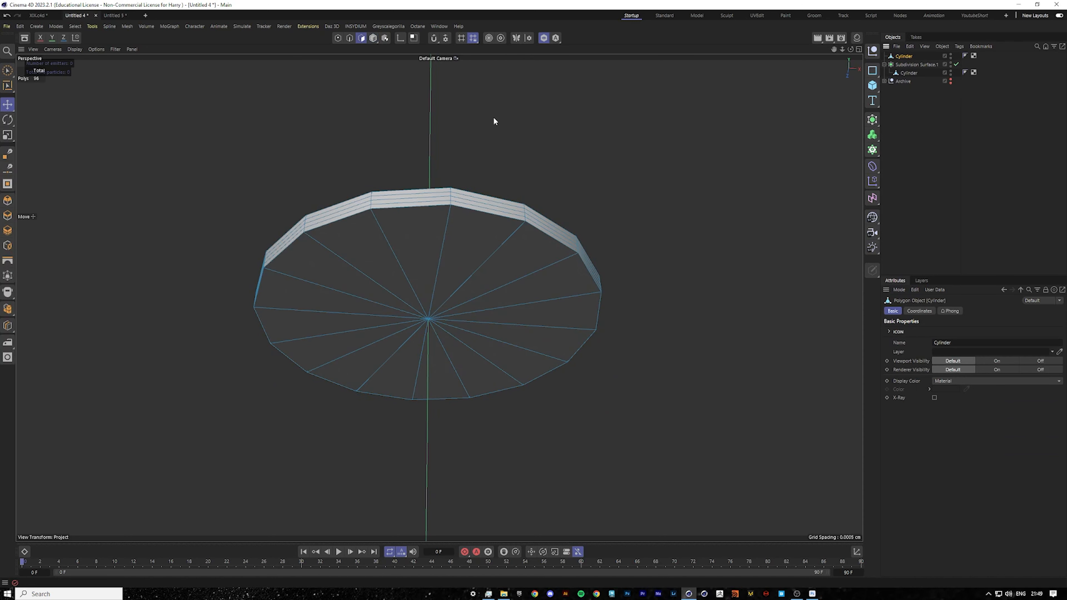
pyautogui.click(7, 71)
pyautogui.moveTo(464, 259)
pyautogui.mouseDown()
pyautogui.moveTo(370, 292)
pyautogui.moveTo(473, 308)
pyautogui.mouseUp()
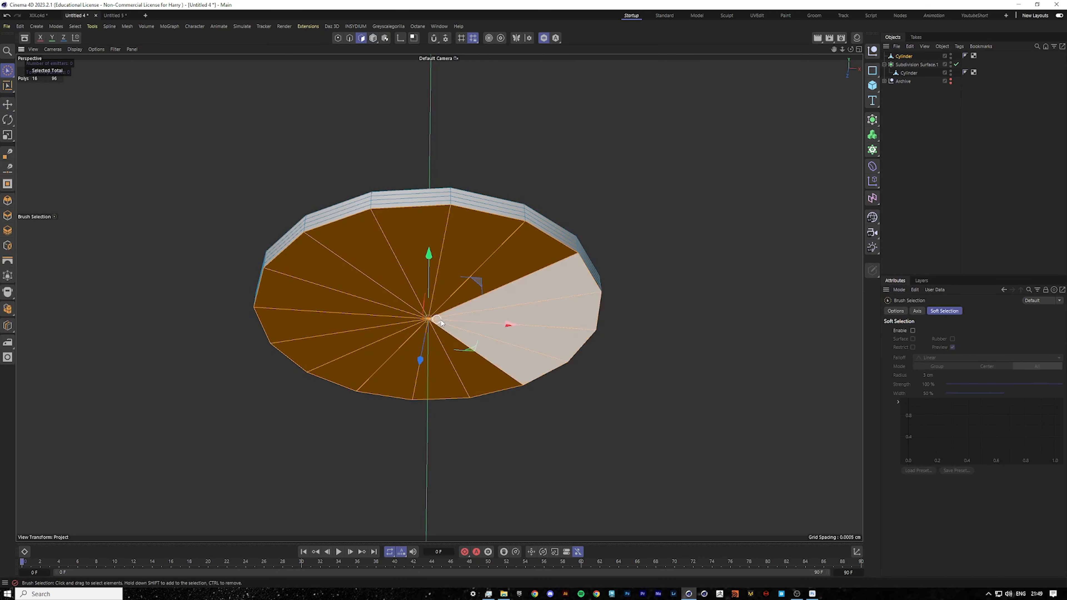
pyautogui.click(7, 135)
pyautogui.keyDown('ctrl'); pyautogui.moveTo(659, 196); pyautogui.dragTo(522, 210); pyautogui.keyUp('ctrl')
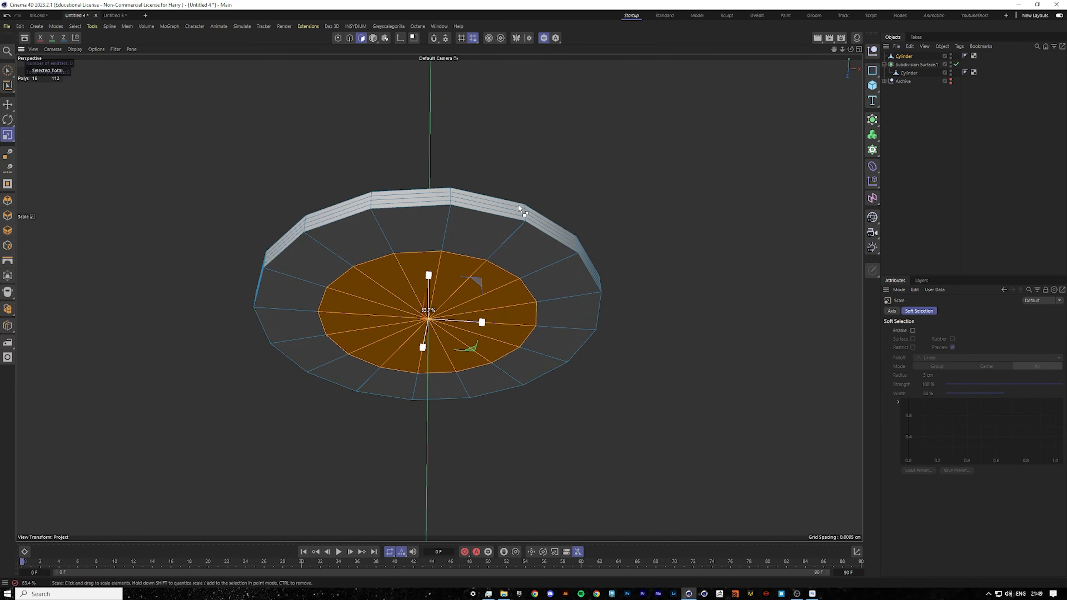
# Extrude the inner underside polygons downward to form a plug below the disc.
pyautogui.click(8, 105)
pyautogui.keyDown('ctrl'); pyautogui.moveTo(428, 252); pyautogui.dragTo(435, 378); pyautogui.keyUp('ctrl')
pyautogui.scroll(-5, 467, 340)
pyautogui.scroll(5, 473, 339)
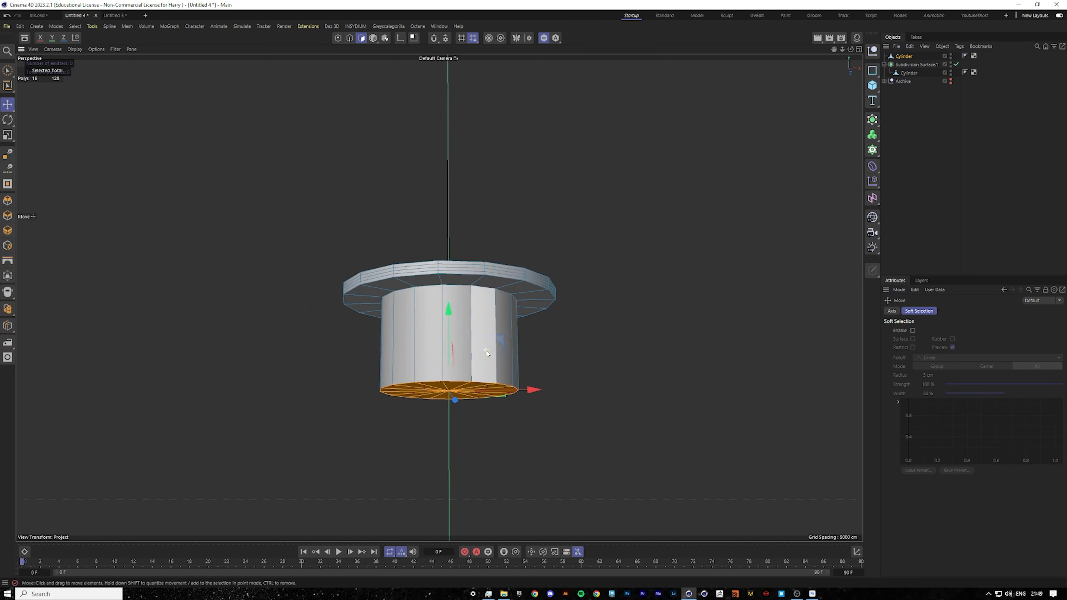
# Add loop cuts near the plug's top and bottom edges, then place the cap under a Subdivision Surface.
pyautogui.rightClick(497, 369)
pyautogui.click(539, 428)
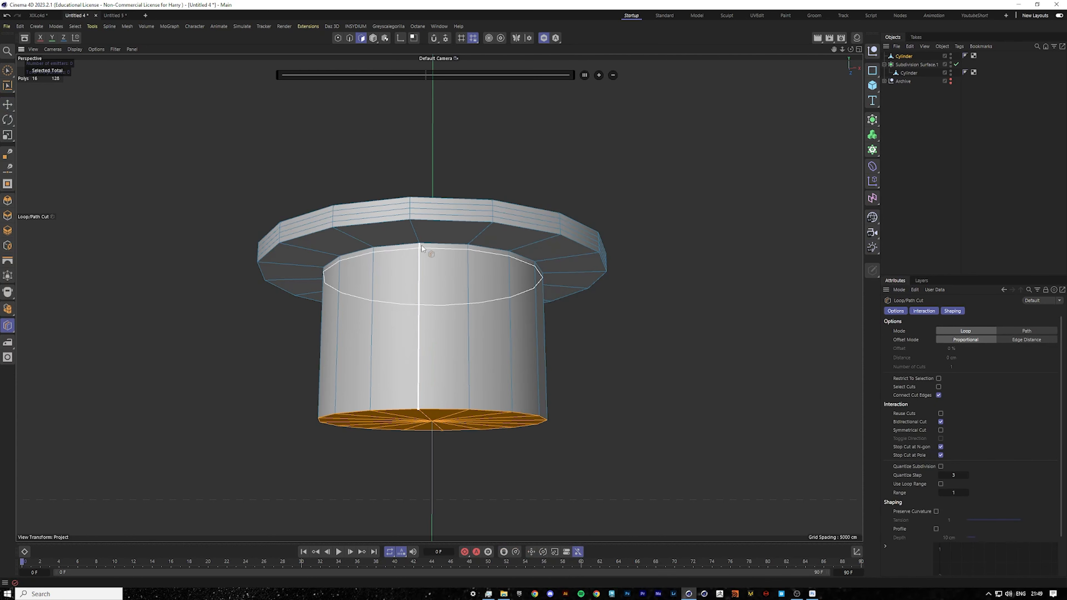
pyautogui.click(422, 252)
pyautogui.click(417, 407)
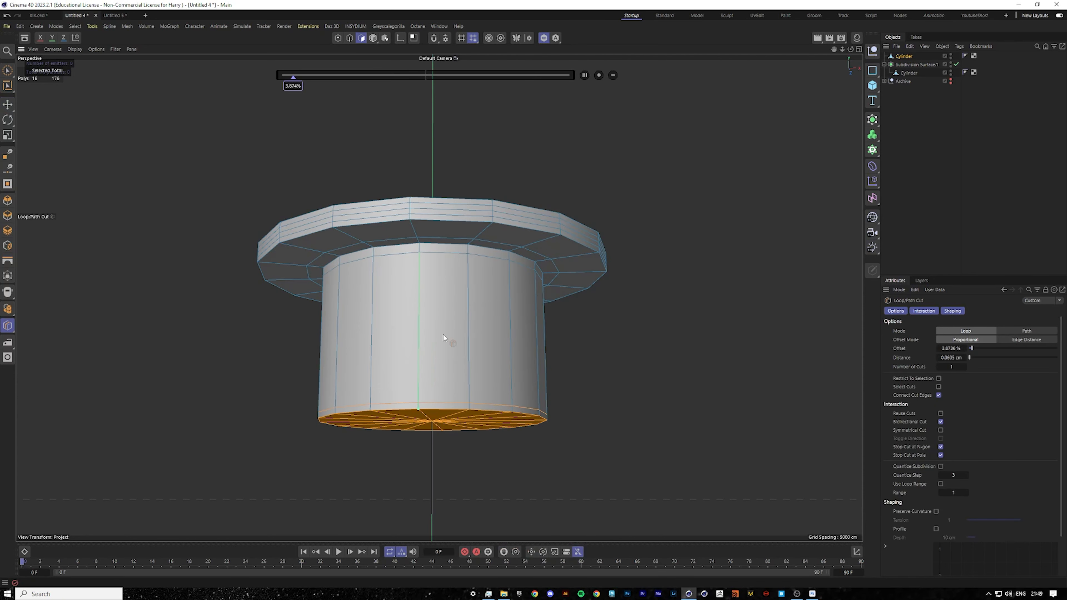
pyautogui.keyDown('alt'); pyautogui.moveTo(514, 247); pyautogui.dragTo(514, 337); pyautogui.keyUp('alt')
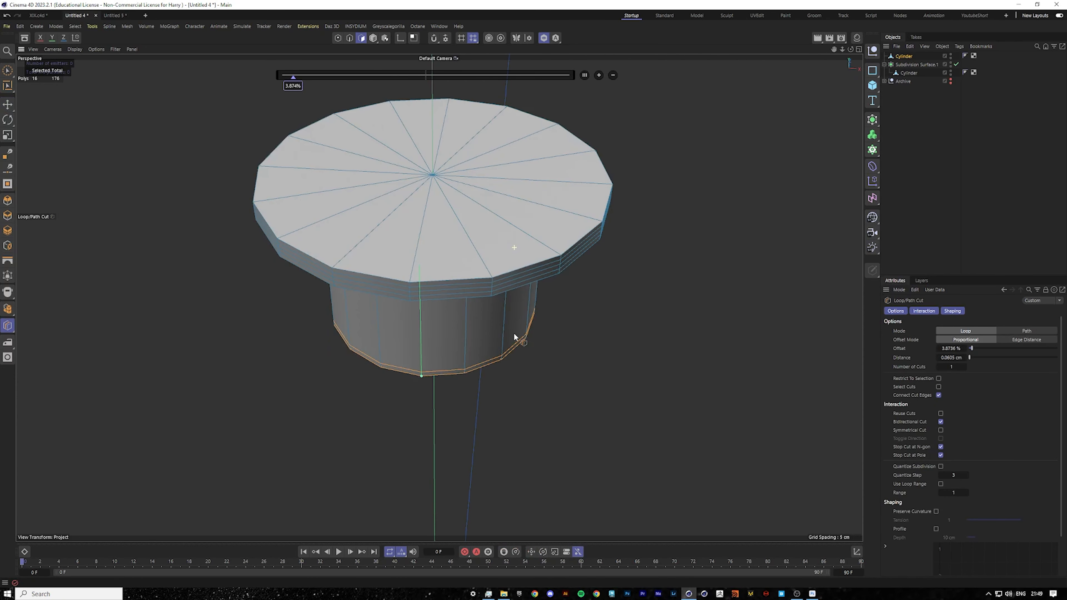
pyautogui.click(408, 274)
pyautogui.keyDown('alt'); pyautogui.click(872, 121); pyautogui.keyUp('alt')
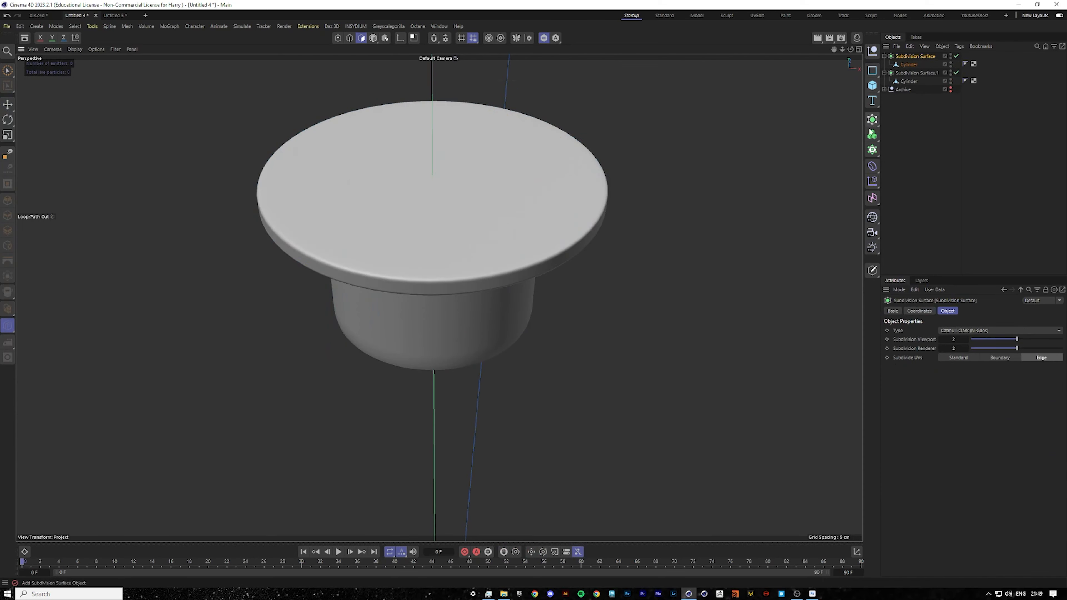
# Select the cap cylinder, pick its bottom edge loop and run Optimize on the mesh.
pyautogui.keyDown('alt'); pyautogui.moveTo(472, 273); pyautogui.dragTo(465, 195); pyautogui.keyUp('alt')
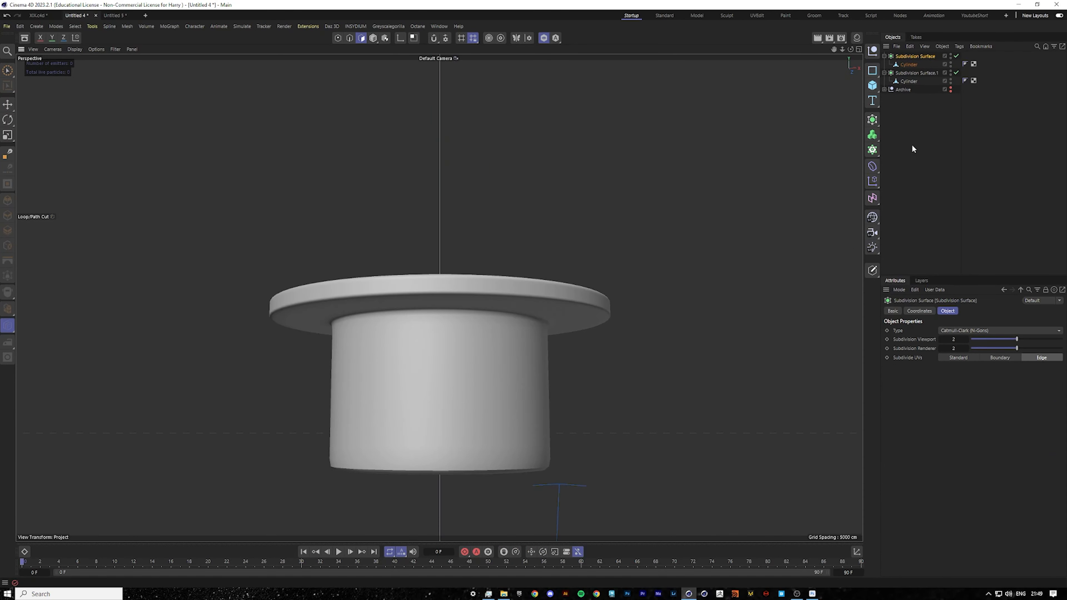
pyautogui.click(909, 66)
pyautogui.click(913, 58)
pyautogui.scroll(3, 457, 452)
pyautogui.click(901, 66)
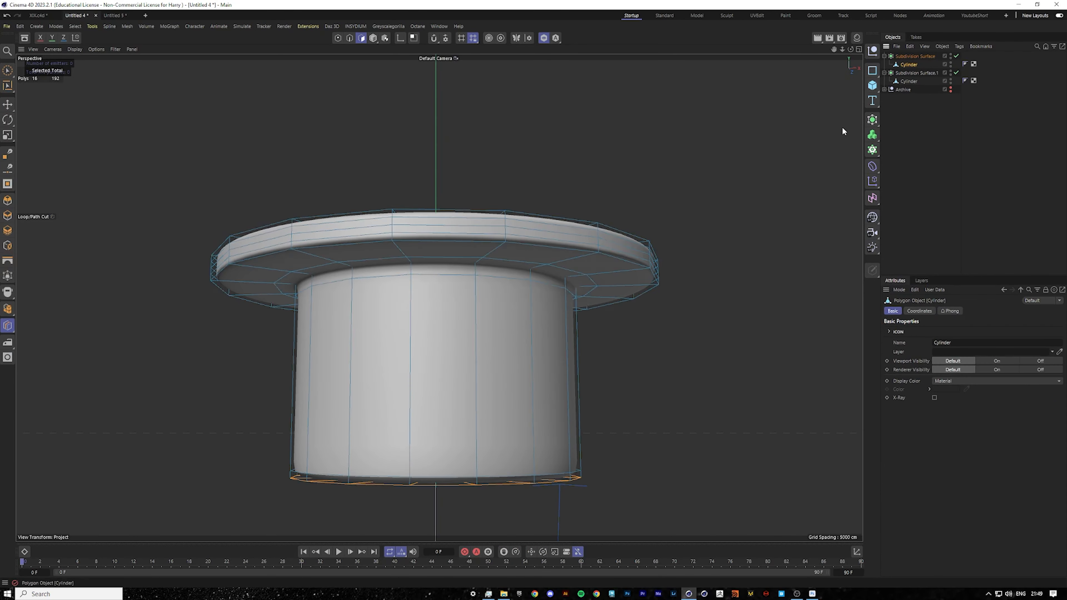
pyautogui.keyDown('alt'); pyautogui.moveTo(503, 366); pyautogui.dragTo(508, 336); pyautogui.keyUp('alt')
pyautogui.click(7, 105)
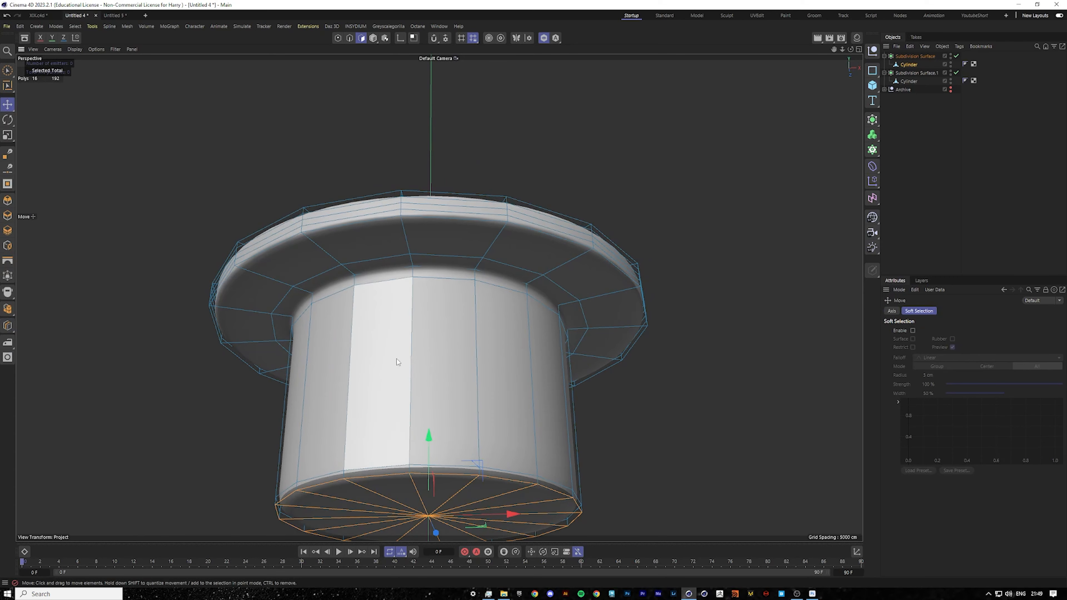
pyautogui.keyDown('alt'); pyautogui.moveTo(391, 395); pyautogui.dragTo(378, 416); pyautogui.keyUp('alt')
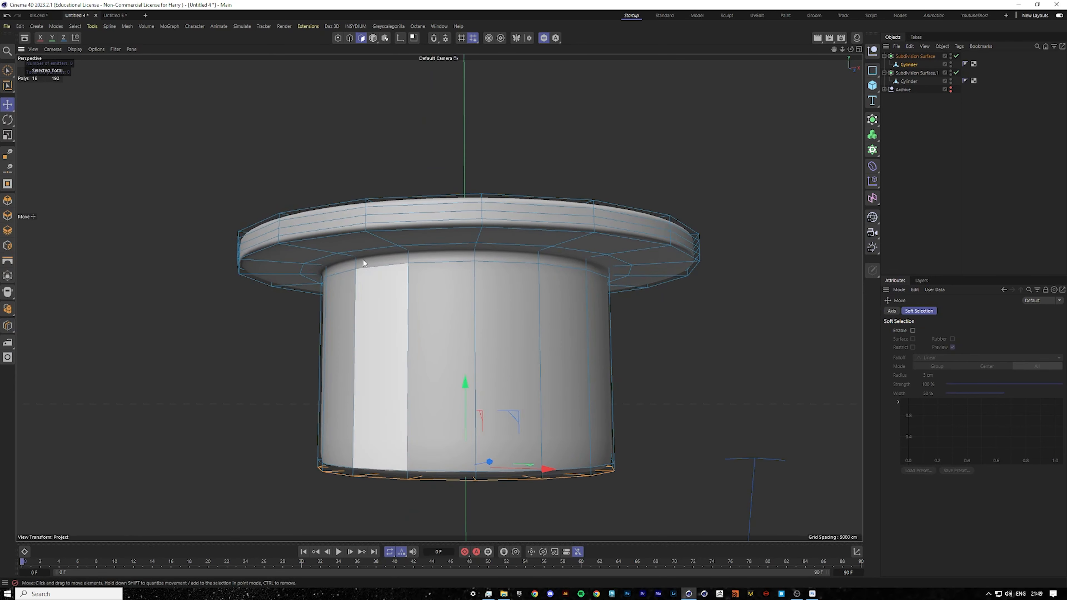
pyautogui.click(349, 38)
pyautogui.doubleClick(390, 468)
pyautogui.rightClick(731, 359)
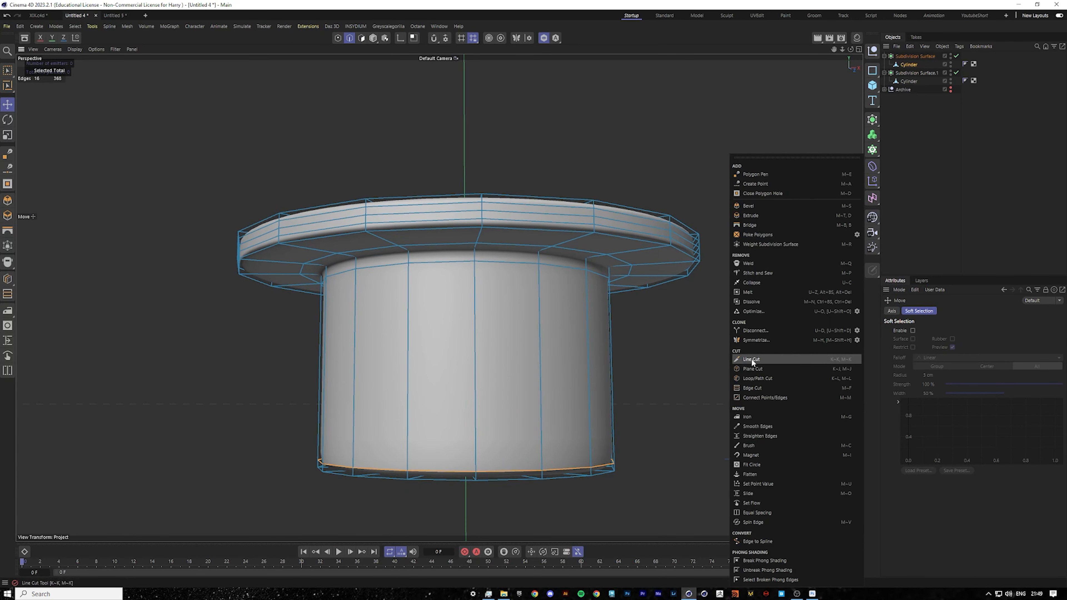
pyautogui.click(755, 311)
# Turn off the cap's Subdivision Surface and delete the polygons on the plug's underside.
pyautogui.keyDown('alt'); pyautogui.moveTo(519, 400); pyautogui.dragTo(520, 374); pyautogui.keyUp('alt')
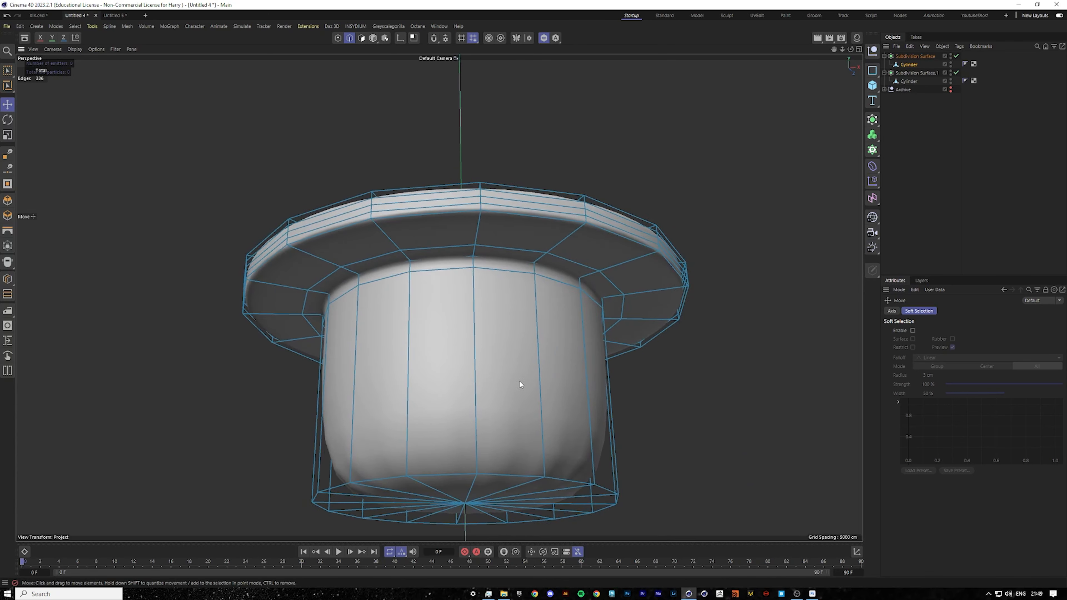
pyautogui.keyDown('alt'); pyautogui.moveTo(520, 380); pyautogui.dragTo(542, 368, button='right'); pyautogui.keyUp('alt')
pyautogui.keyDown('alt'); pyautogui.moveTo(458, 399); pyautogui.dragTo(457, 370); pyautogui.keyUp('alt')
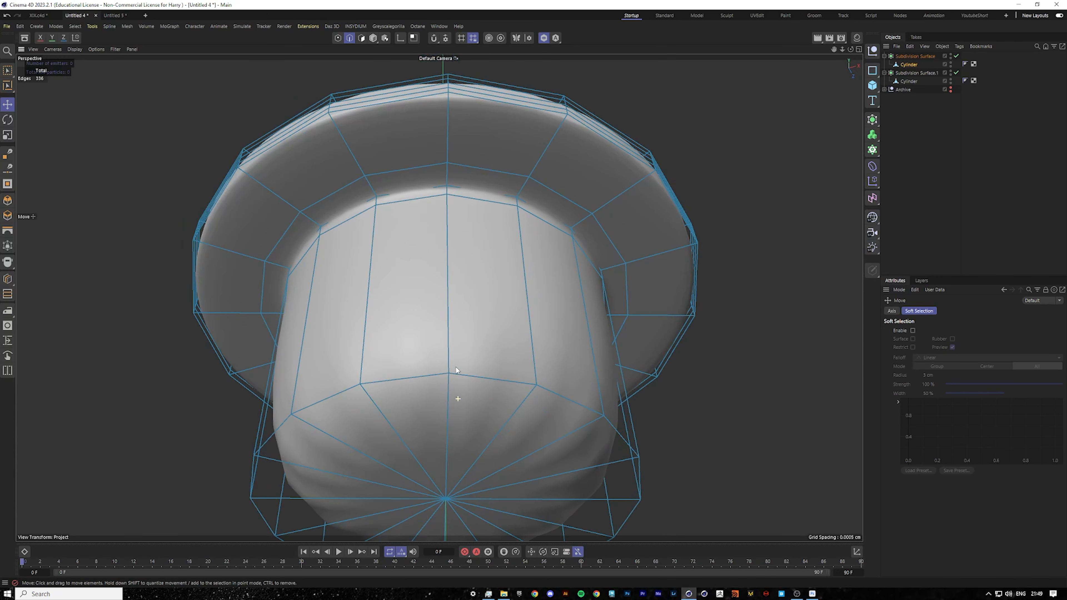
pyautogui.moveTo(833, 50); pyautogui.dragTo(642, 69)
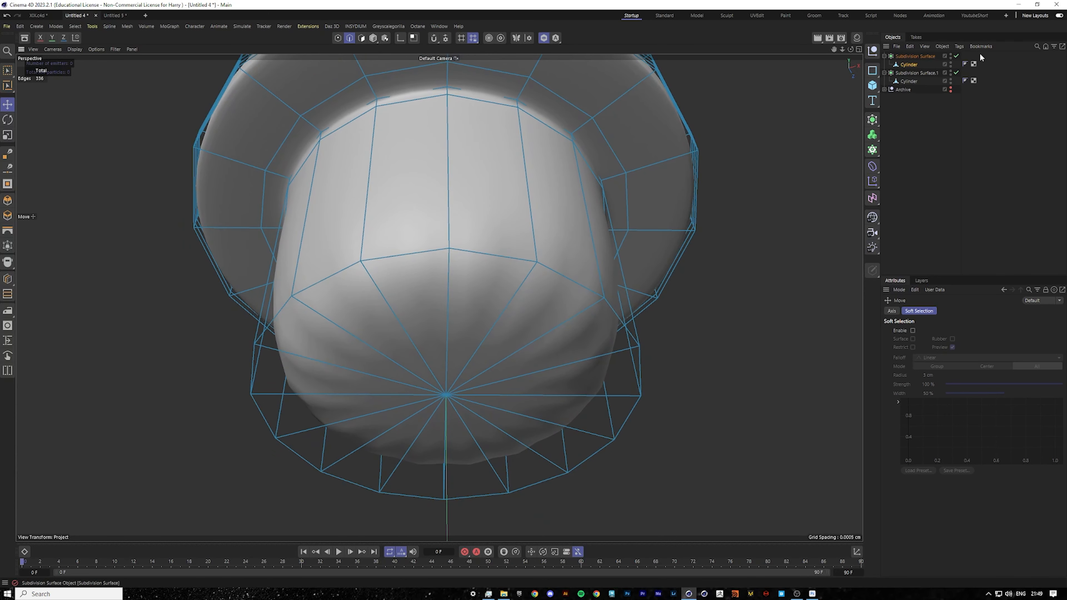
pyautogui.click(956, 56)
pyautogui.click(362, 38)
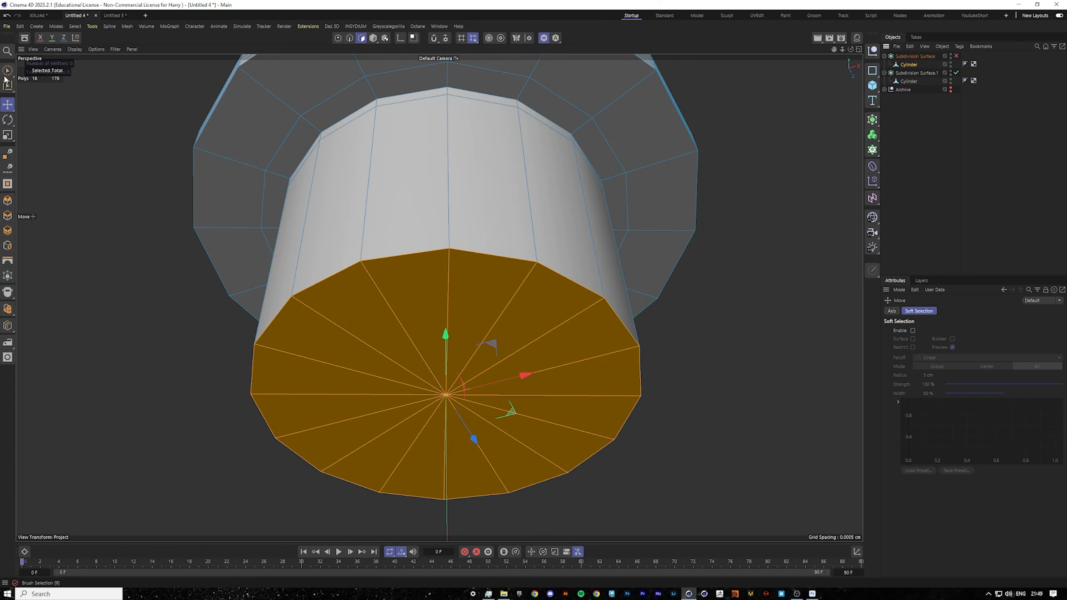
pyautogui.rightClick(516, 297)
pyautogui.press('Escape')
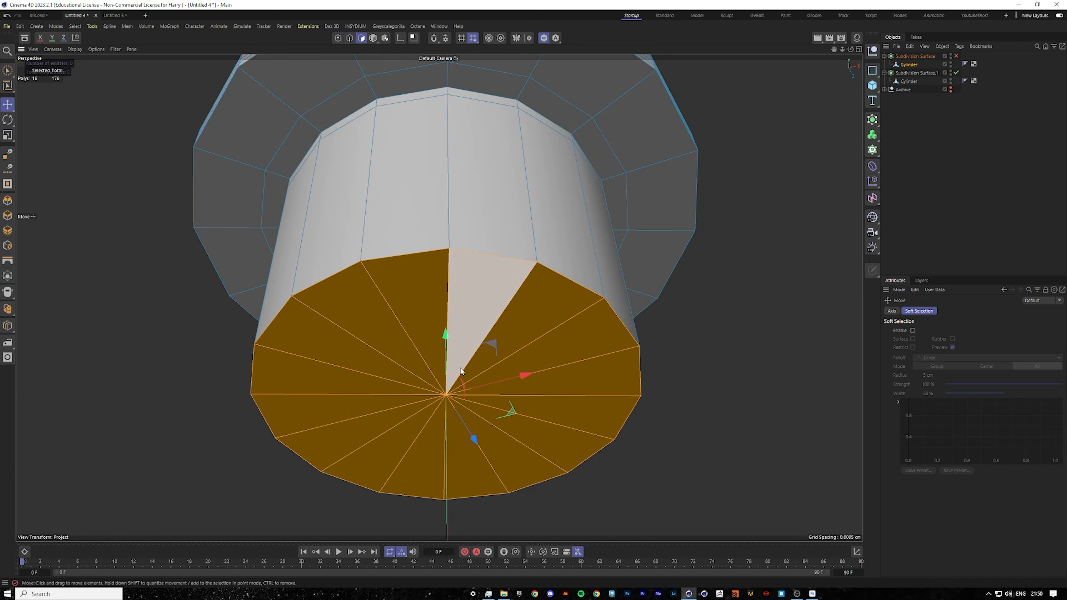
pyautogui.press('Delete')
# Select the open bottom edge loop of the plug and scale it inward.
pyautogui.click(348, 38)
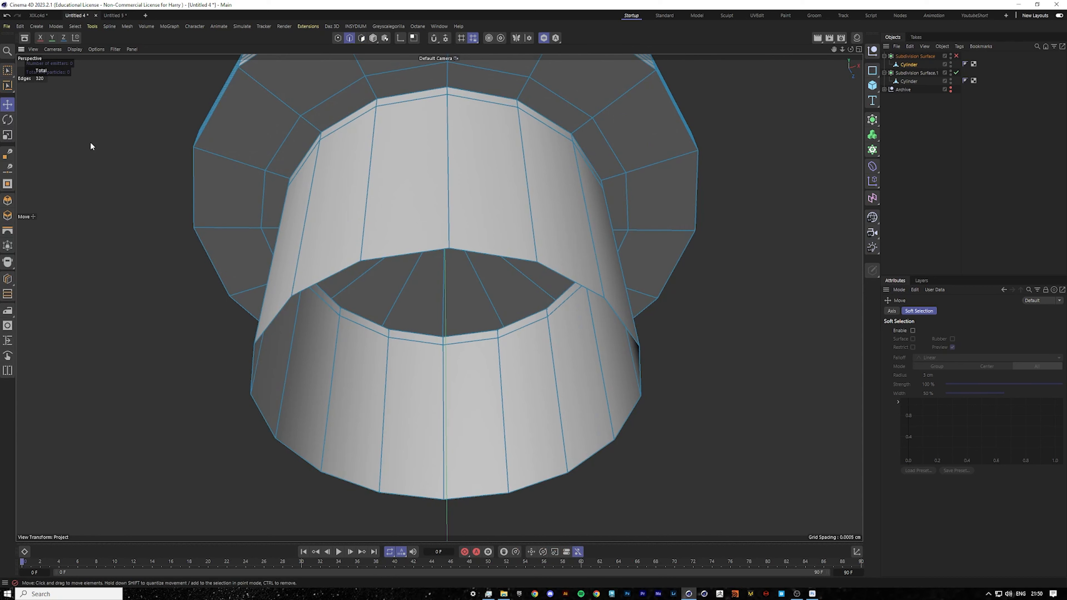
pyautogui.doubleClick(379, 258)
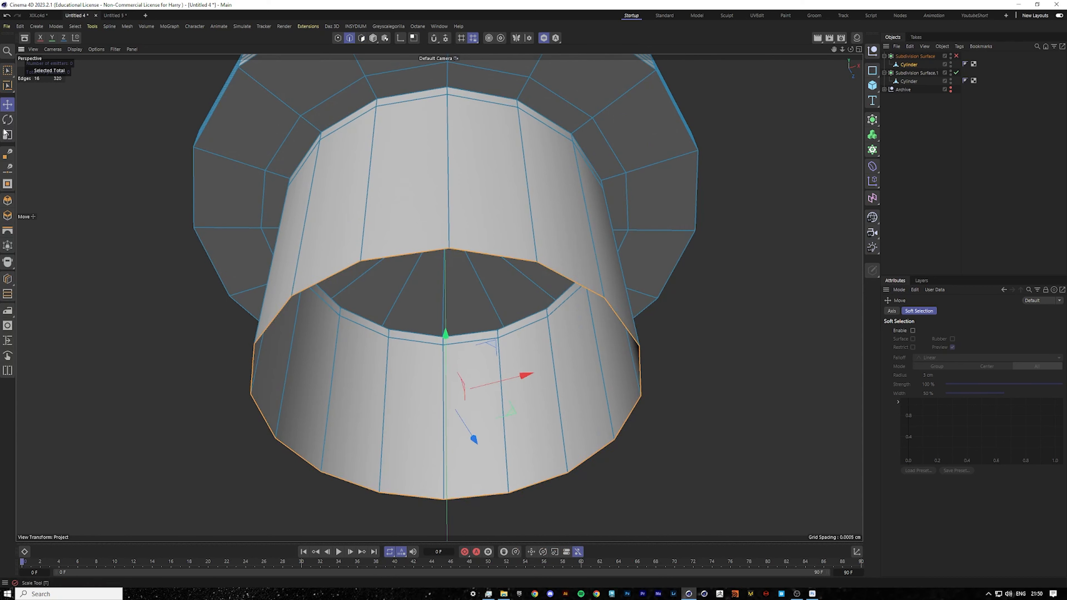
pyautogui.click(6, 141)
pyautogui.keyDown('ctrl'); pyautogui.moveTo(702, 264); pyautogui.dragTo(665, 270); pyautogui.keyUp('ctrl')
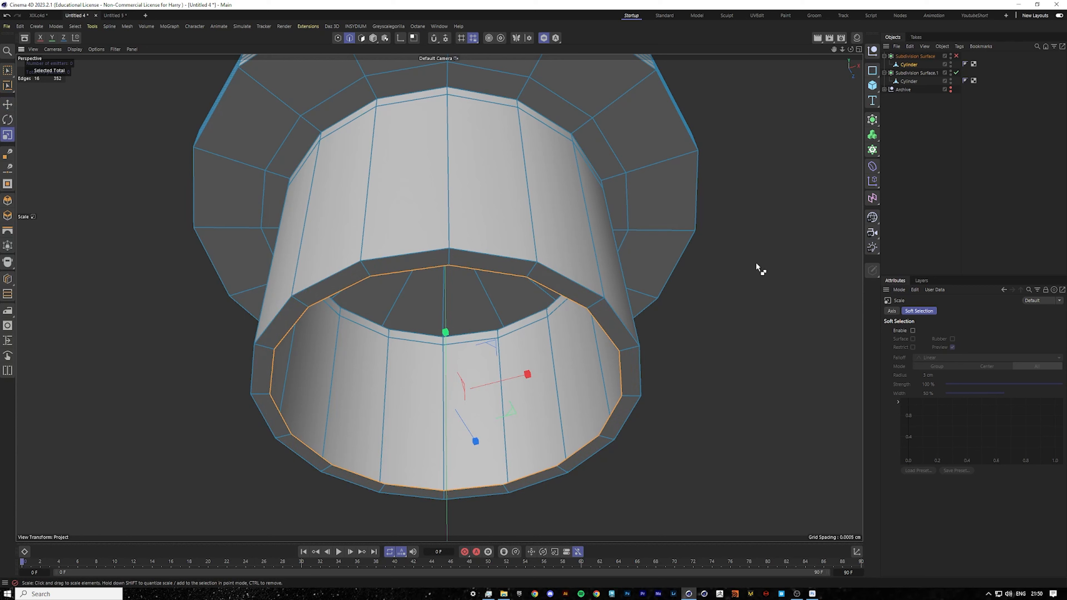
# Close the plug's bottom opening with Close Polygon Hole and adjust the patch rotation.
pyautogui.rightClick(665, 351)
pyautogui.click(704, 194)
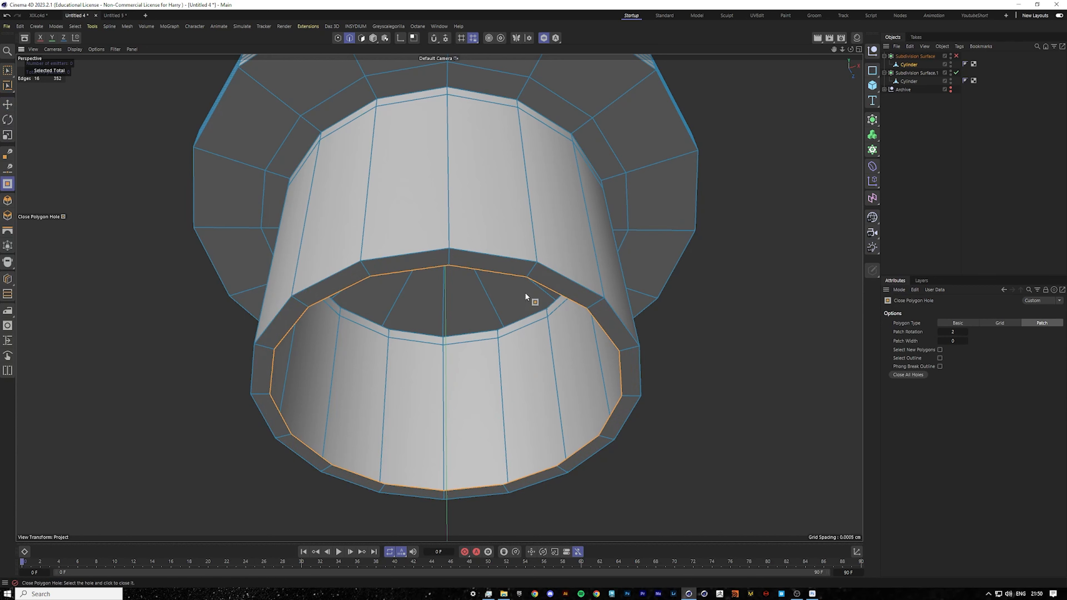
pyautogui.click(526, 276)
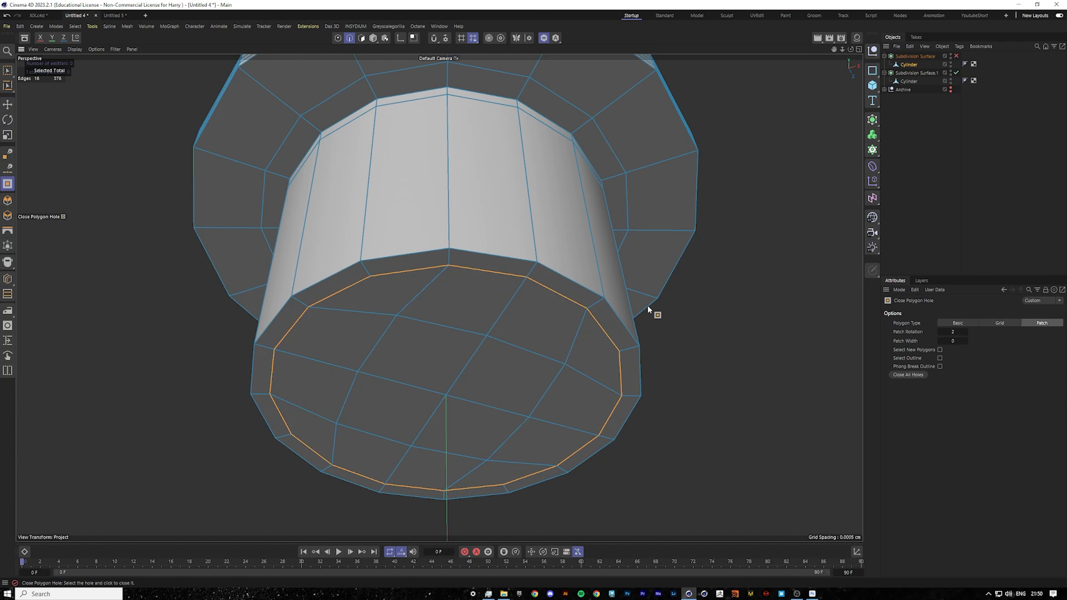
pyautogui.click(966, 331)
pyautogui.click(966, 331)
pyautogui.click(966, 332)
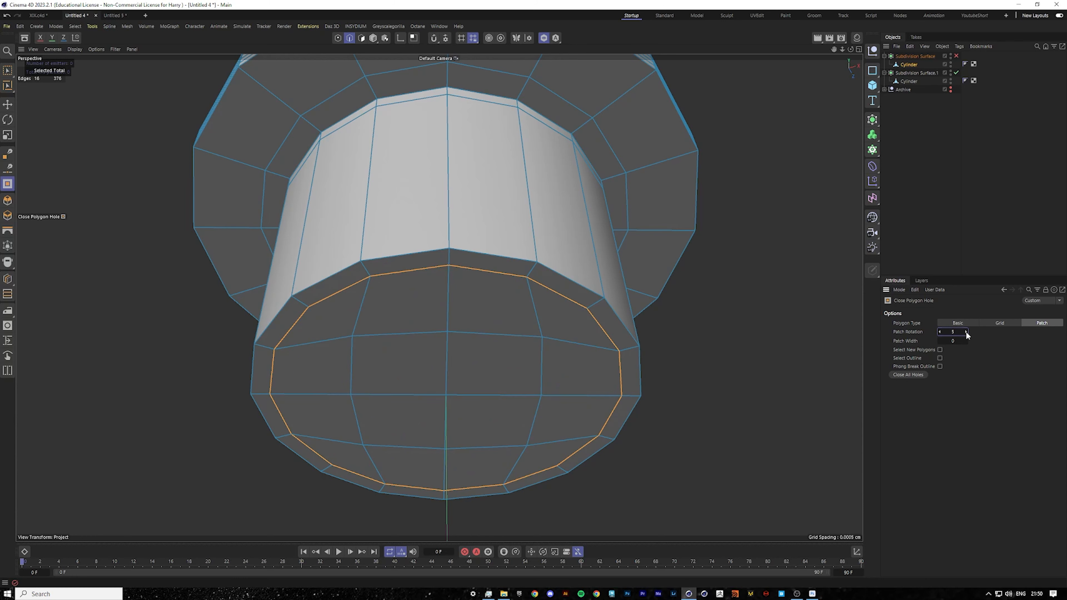
# Re-enable the cap's Subdivision Surface and set its viewport subdivision level to 3.
pyautogui.click(974, 150)
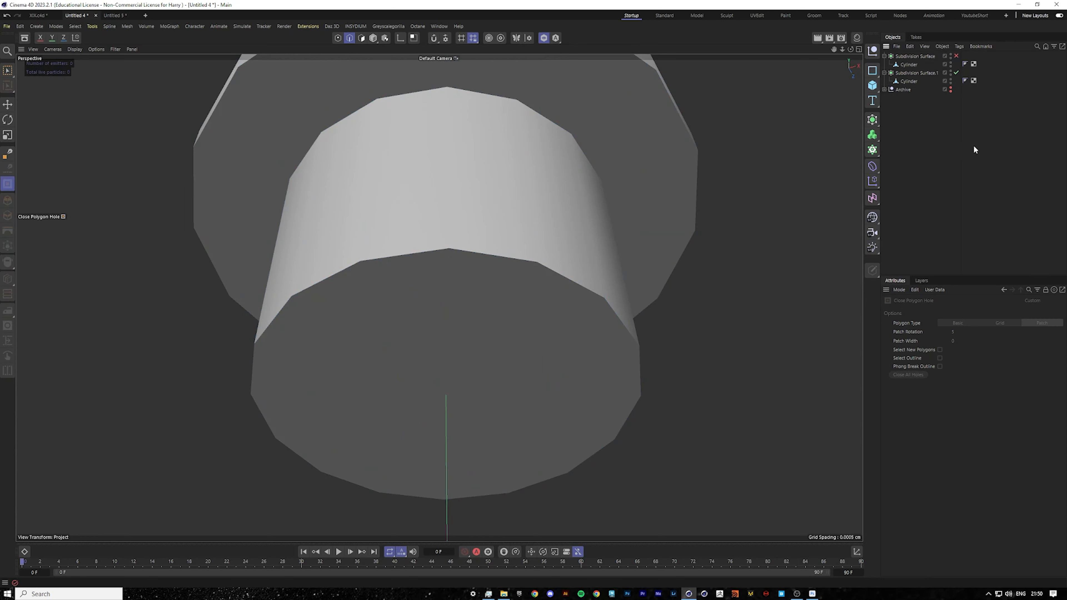
pyautogui.click(956, 56)
pyautogui.scroll(-5, 571, 328)
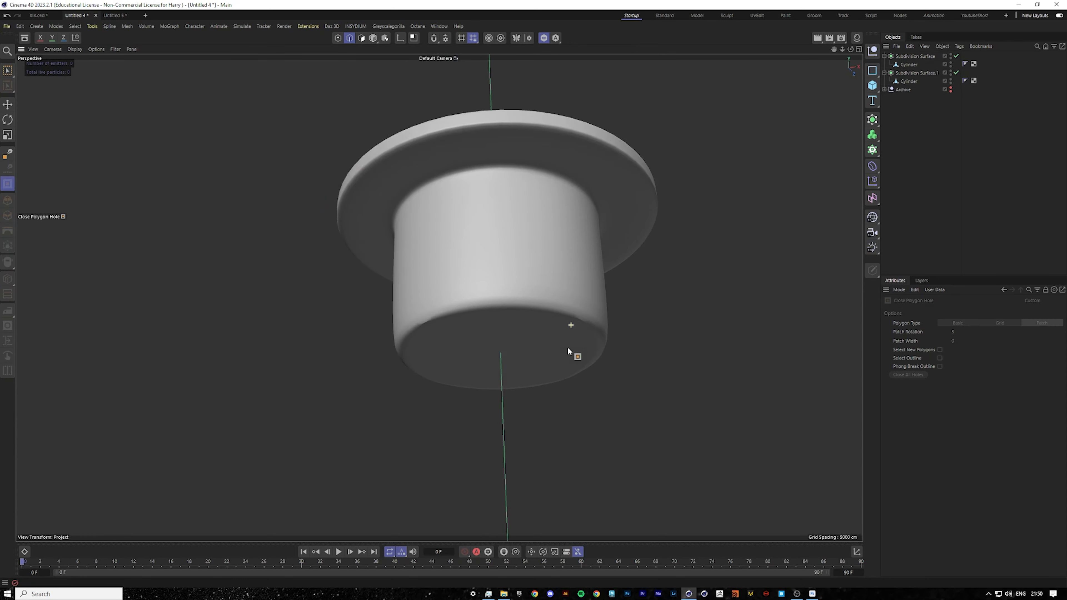
pyautogui.click(917, 56)
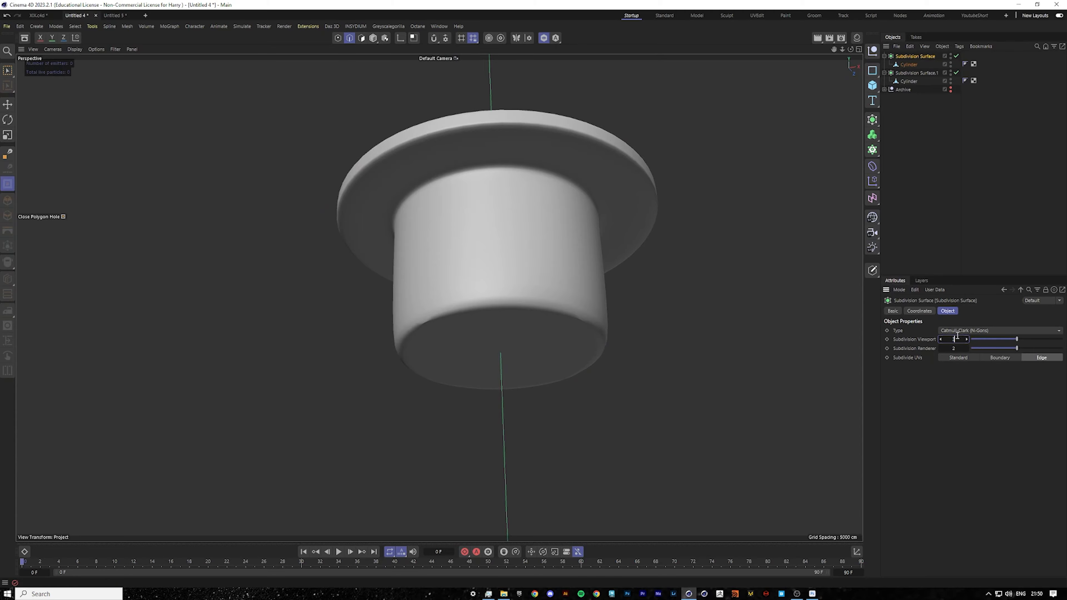
pyautogui.moveTo(620, 313)
pyautogui.keyDown('alt'); pyautogui.mouseDown()
pyautogui.moveTo(624, 269)
pyautogui.moveTo(635, 275)
pyautogui.moveTo(541, 313)
pyautogui.moveTo(575, 250)
pyautogui.moveTo(619, 317)
pyautogui.moveTo(561, 339)
pyautogui.moveTo(535, 424)
pyautogui.moveTo(557, 385)
pyautogui.moveTo(544, 378)
pyautogui.mouseUp(); pyautogui.keyUp('alt')
pyautogui.press('n')
pyautogui.press('b')
pyautogui.scroll(-5, 593, 322)
pyautogui.press('n')
pyautogui.press('a')
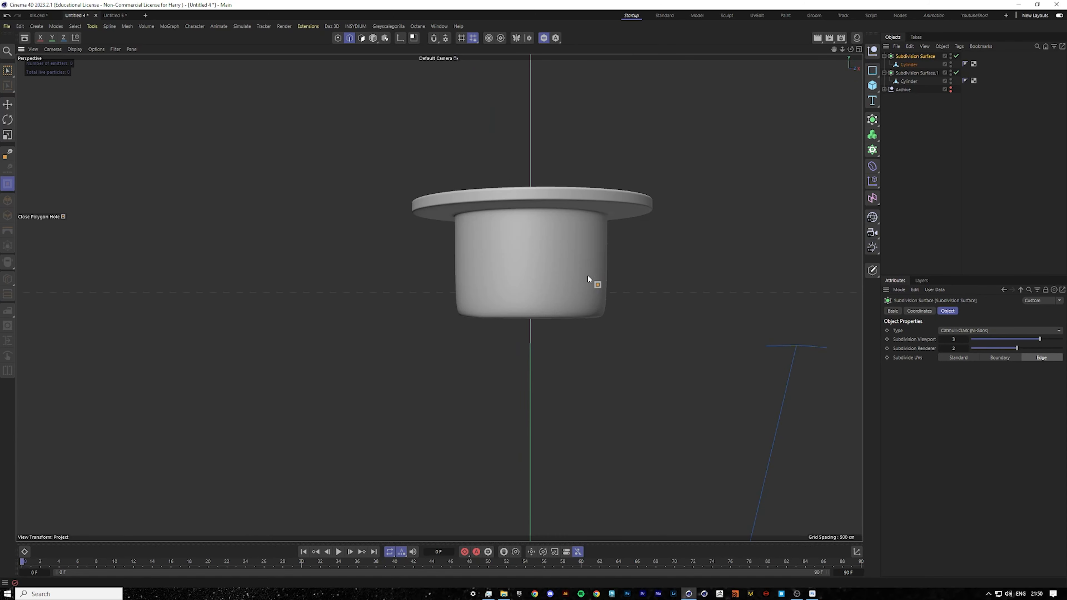
# In front view, rectangle-select the cap's top points and scale them outward to match the reference.
pyautogui.middleClick(587, 275)
pyautogui.middleClick(279, 238)
pyautogui.click(545, 38)
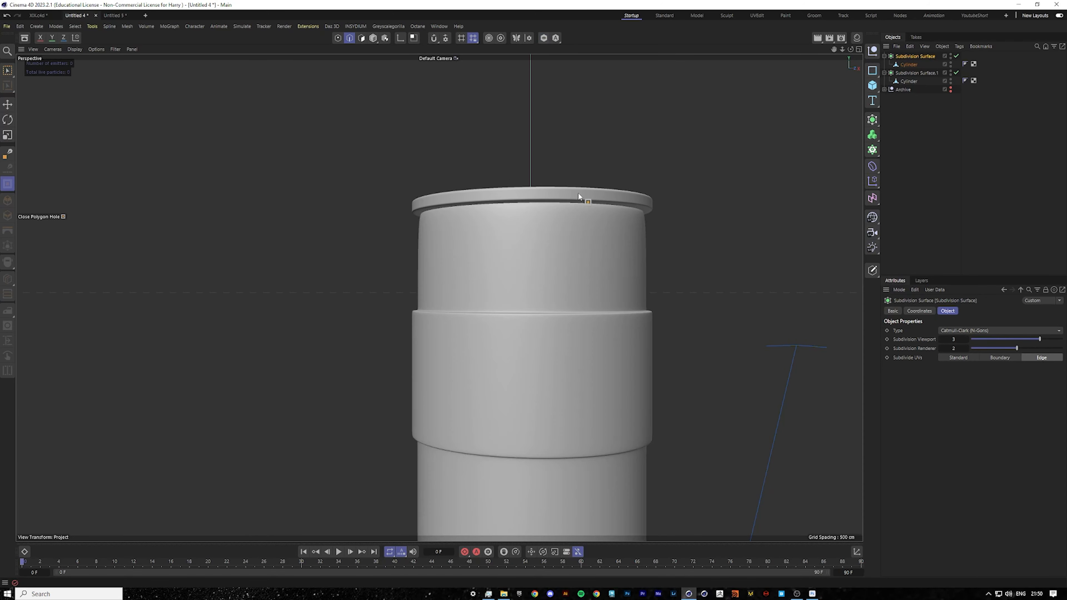
pyautogui.keyDown('alt'); pyautogui.moveTo(554, 240); pyautogui.dragTo(496, 343); pyautogui.keyUp('alt')
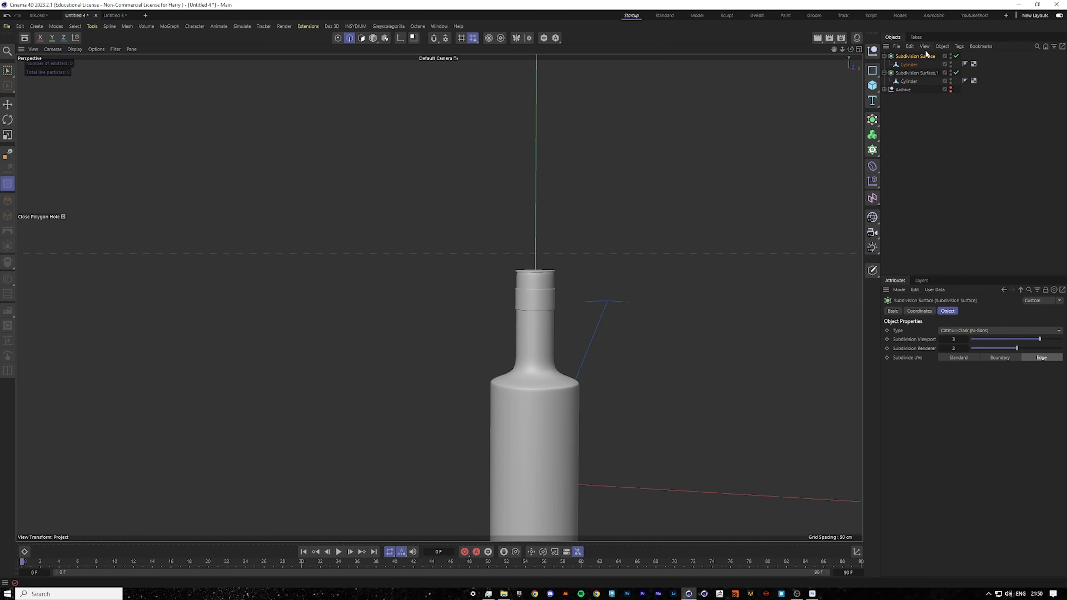
pyautogui.middleClick(764, 190)
pyautogui.middleClick(662, 366)
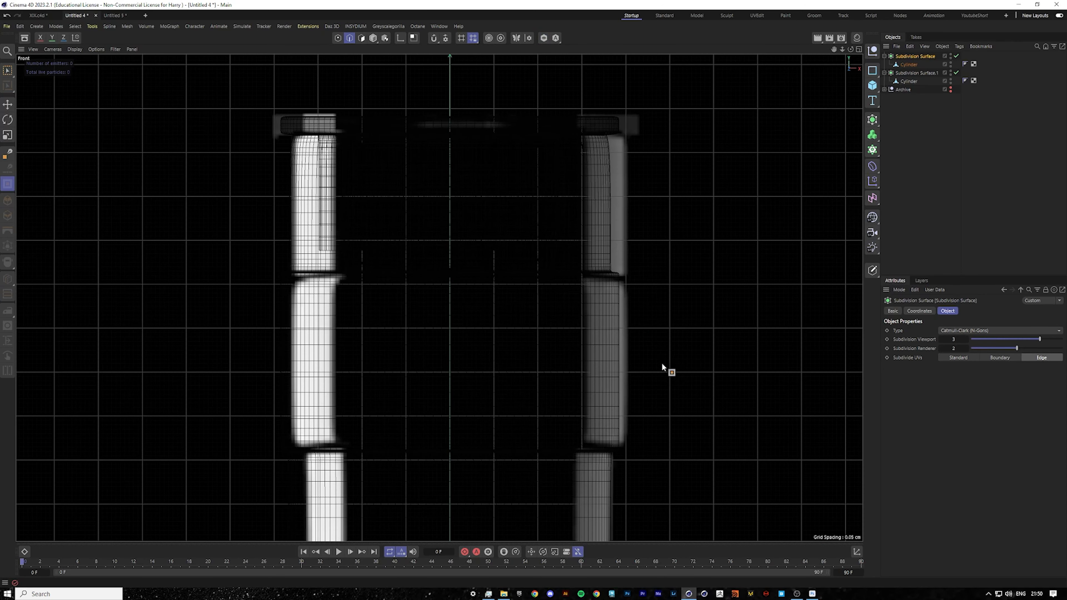
pyautogui.click(909, 64)
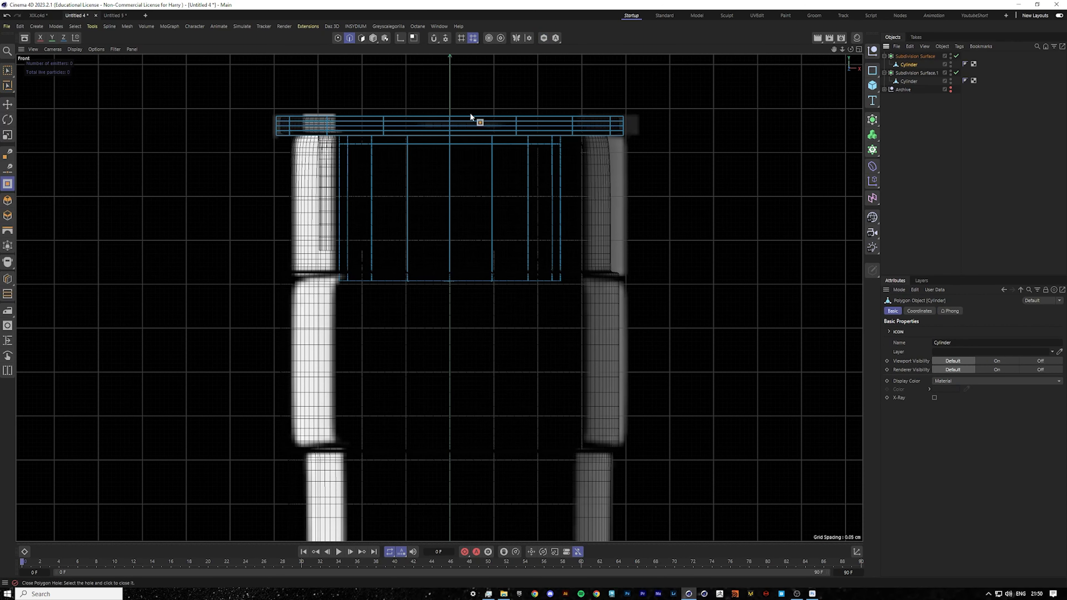
pyautogui.click(8, 71)
pyautogui.click(340, 38)
pyautogui.moveTo(219, 71); pyautogui.dragTo(729, 145)
pyautogui.click(8, 134)
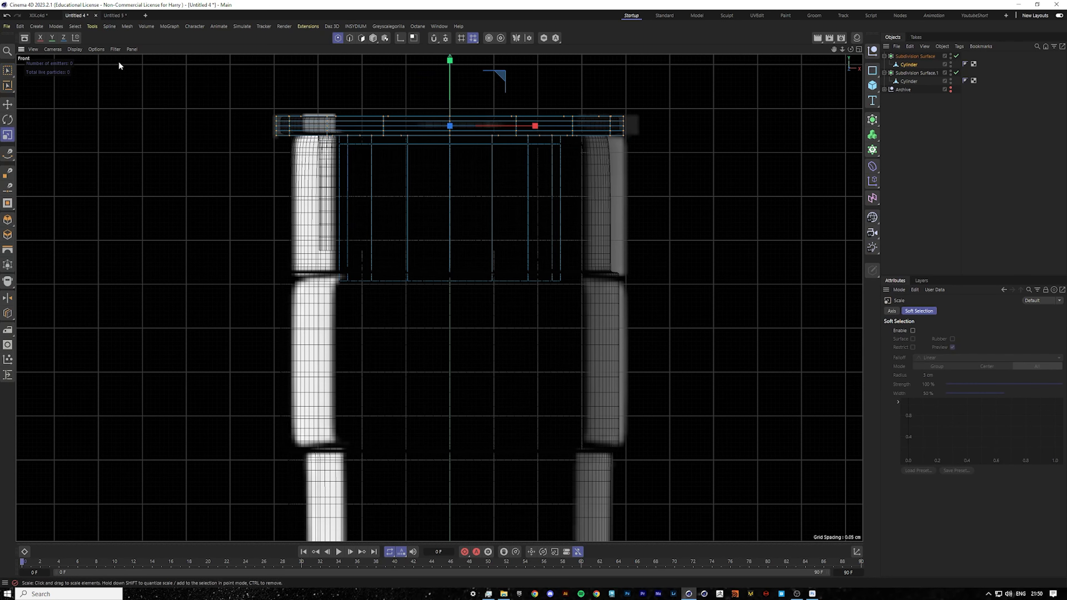
pyautogui.moveTo(613, 194); pyautogui.dragTo(659, 186)
pyautogui.scroll(3, 537, 134)
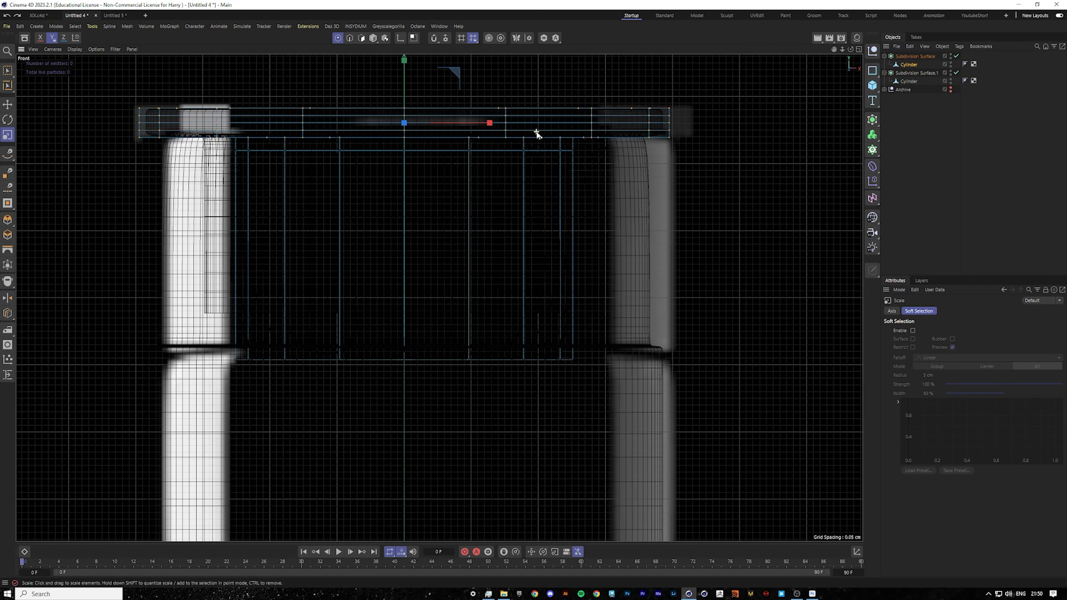
# Loop-select the cap's top rim points and scale them slightly outward in front view.
pyautogui.press('F1')
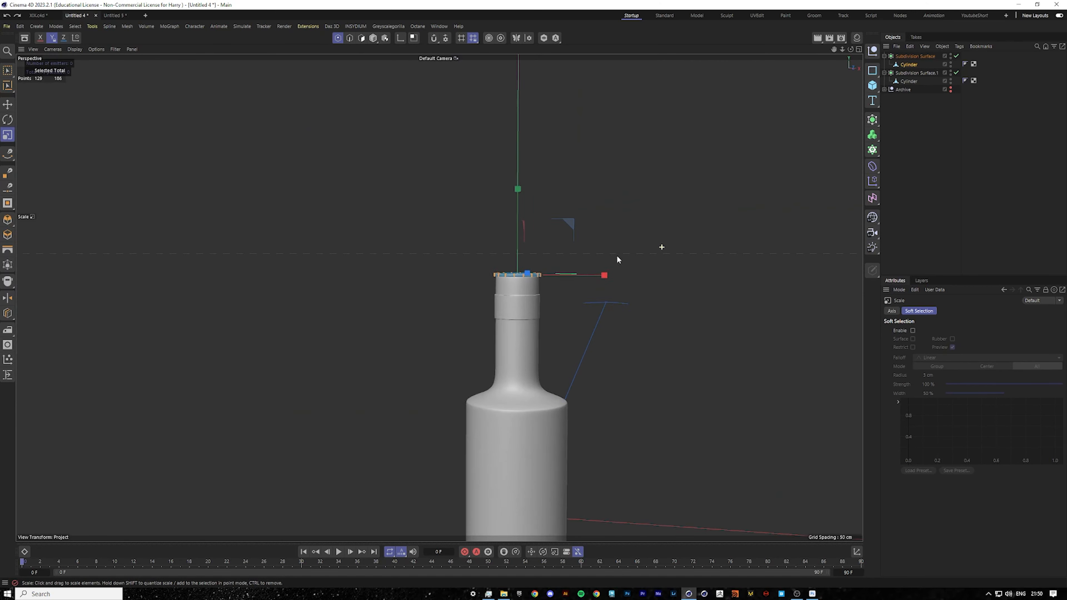
pyautogui.click(543, 37)
pyautogui.keyDown('alt'); pyautogui.moveTo(539, 290); pyautogui.dragTo(511, 231); pyautogui.keyUp('alt')
pyautogui.scroll(6, 512, 227)
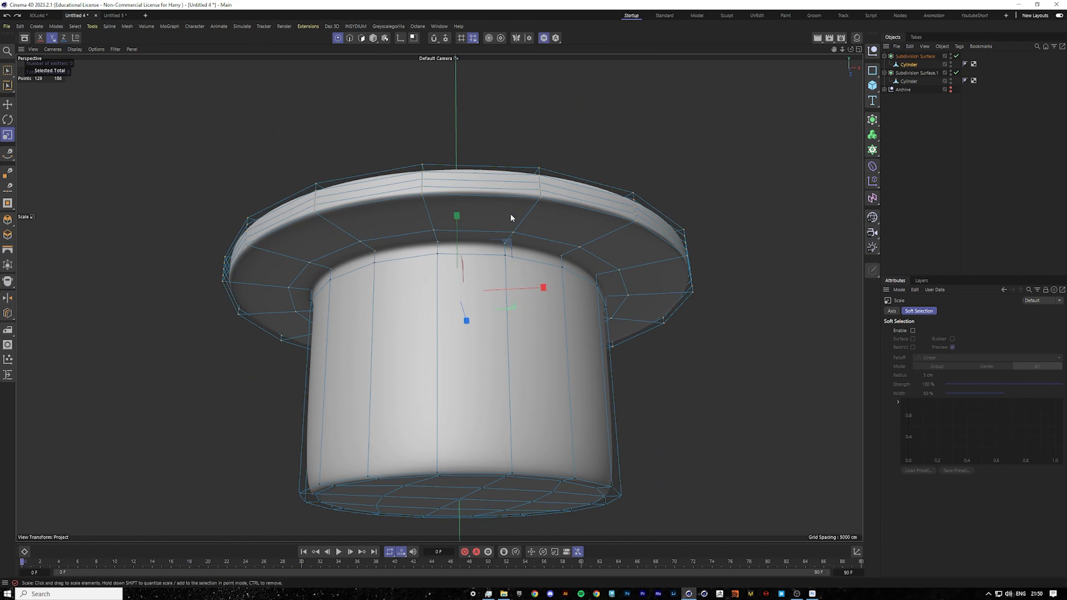
pyautogui.press('u')
pyautogui.press('l')
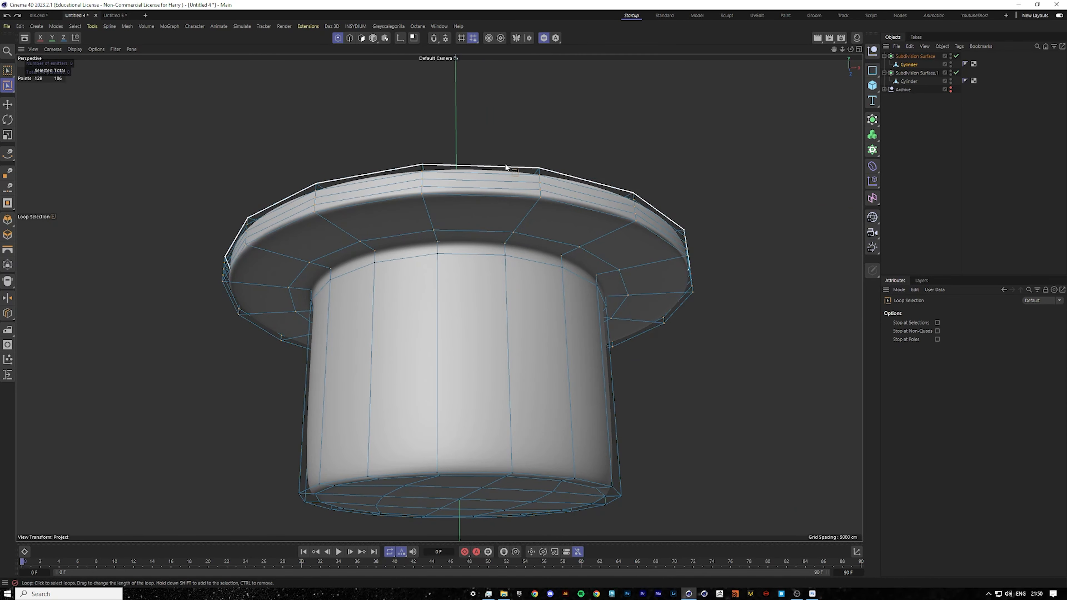
pyautogui.press('F5')
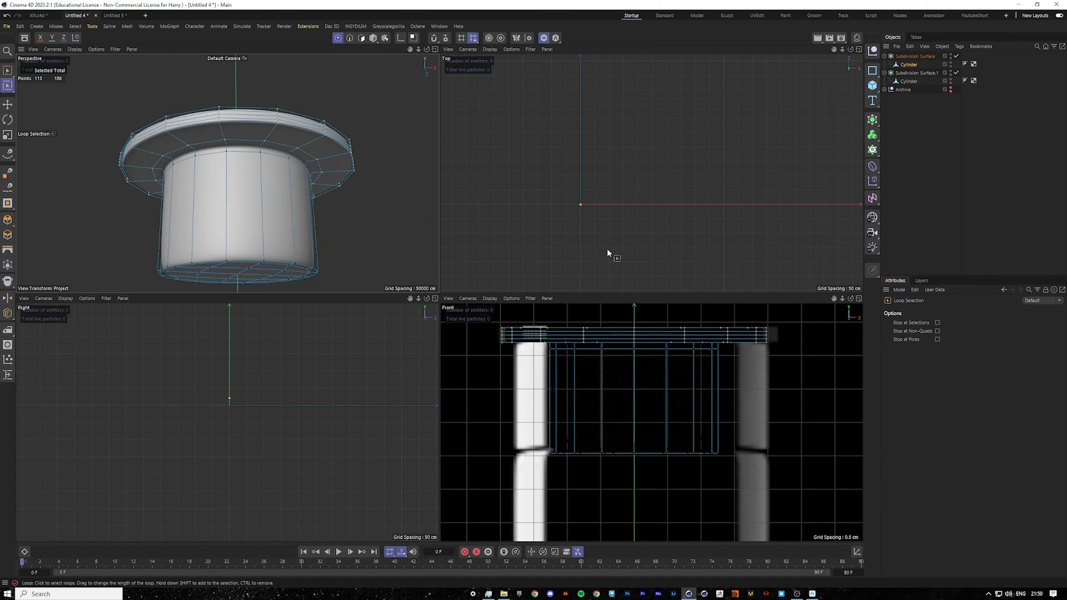
pyautogui.press('F4')
pyautogui.click(8, 104)
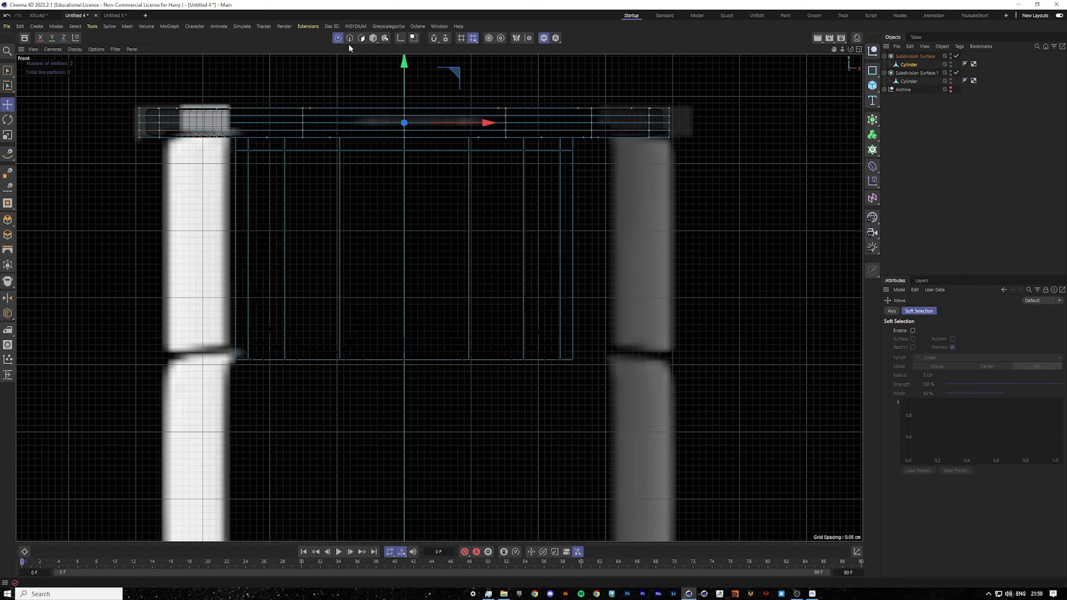
pyautogui.click(7, 135)
pyautogui.moveTo(206, 233); pyautogui.dragTo(231, 231)
# Exit isolation and inspect the whole bottle with its cap in perspective view.
pyautogui.scroll(-10, 405, 277)
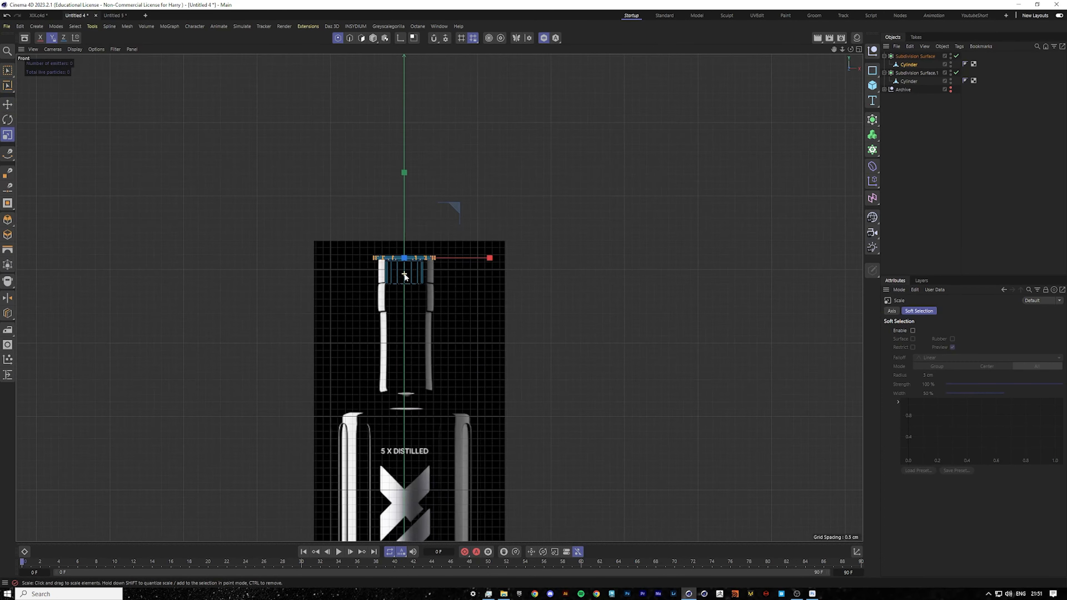
pyautogui.click(544, 38)
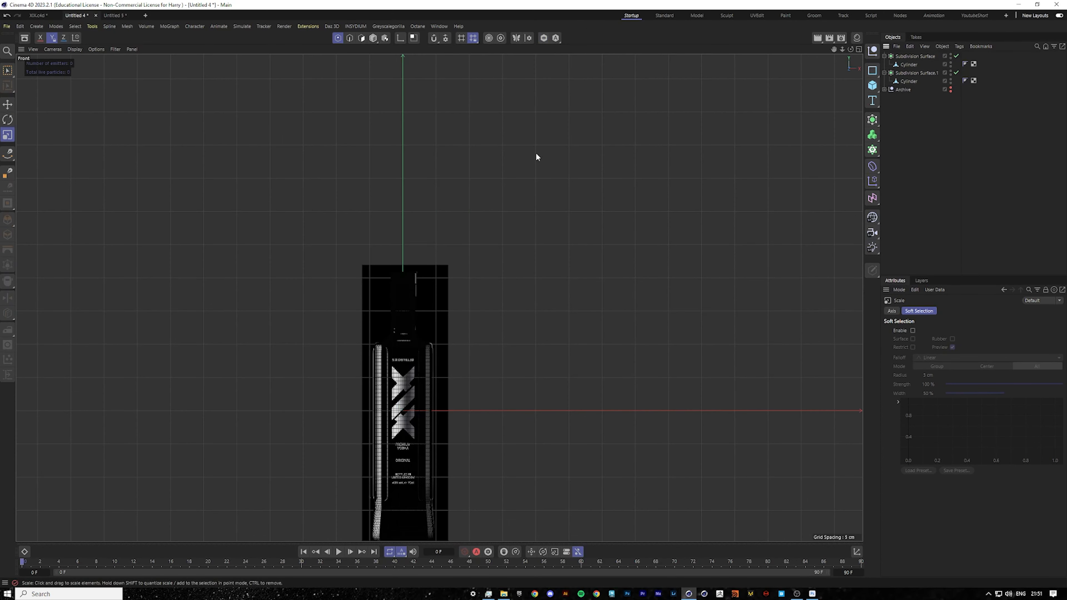
pyautogui.middleClick(536, 153)
pyautogui.middleClick(269, 208)
pyautogui.scroll(-8, 471, 304)
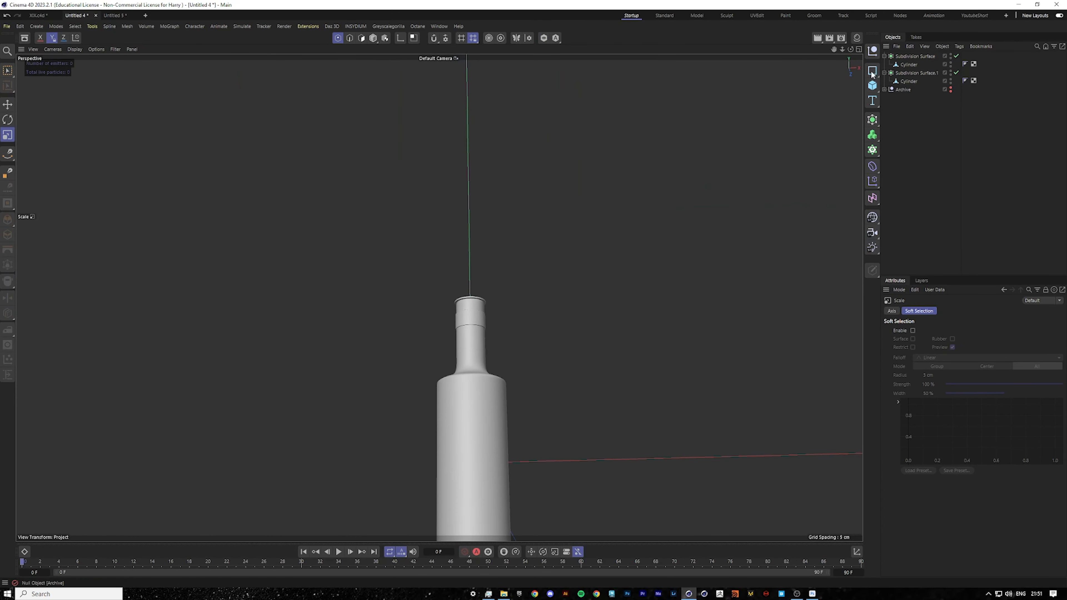
pyautogui.moveTo(834, 48); pyautogui.dragTo(812, 1)
pyautogui.keyDown('alt'); pyautogui.moveTo(405, 381); pyautogui.dragTo(415, 414); pyautogui.keyUp('alt')
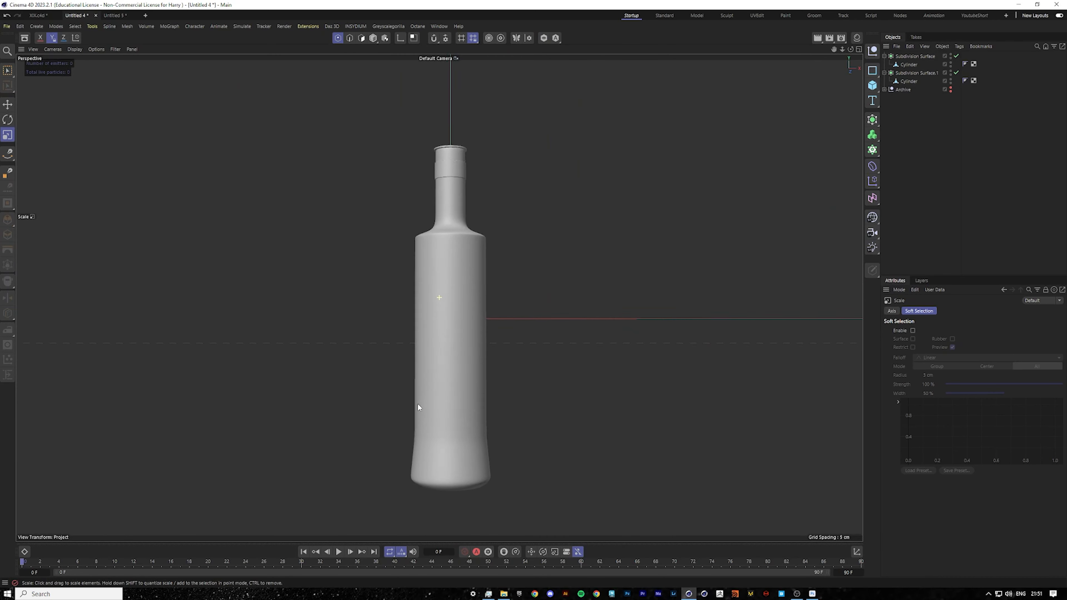
pyautogui.scroll(8, 436, 320)
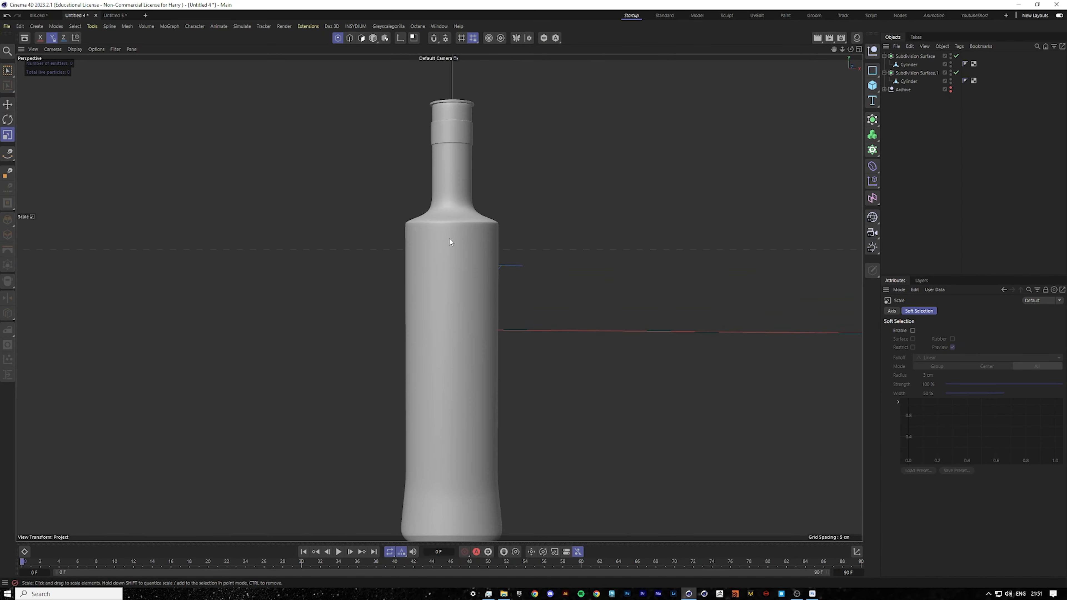
# In front view, rectangle-select the bottle body's shoulder points and move them slightly upward to match the reference.
pyautogui.scroll(6, 446, 229)
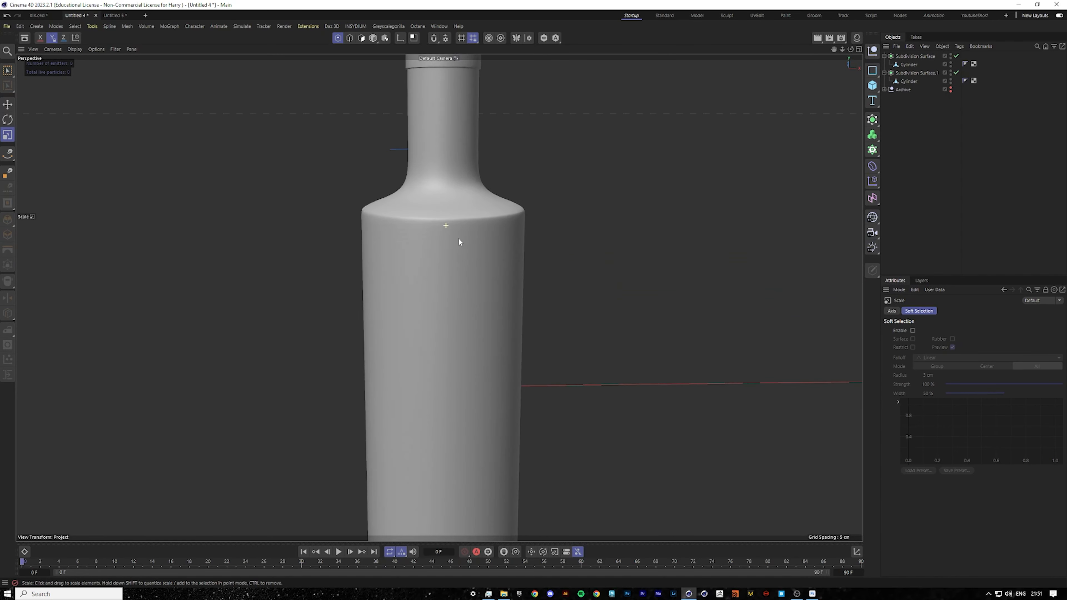
pyautogui.middleClick(457, 212)
pyautogui.middleClick(535, 383)
pyautogui.scroll(10, 104, 154)
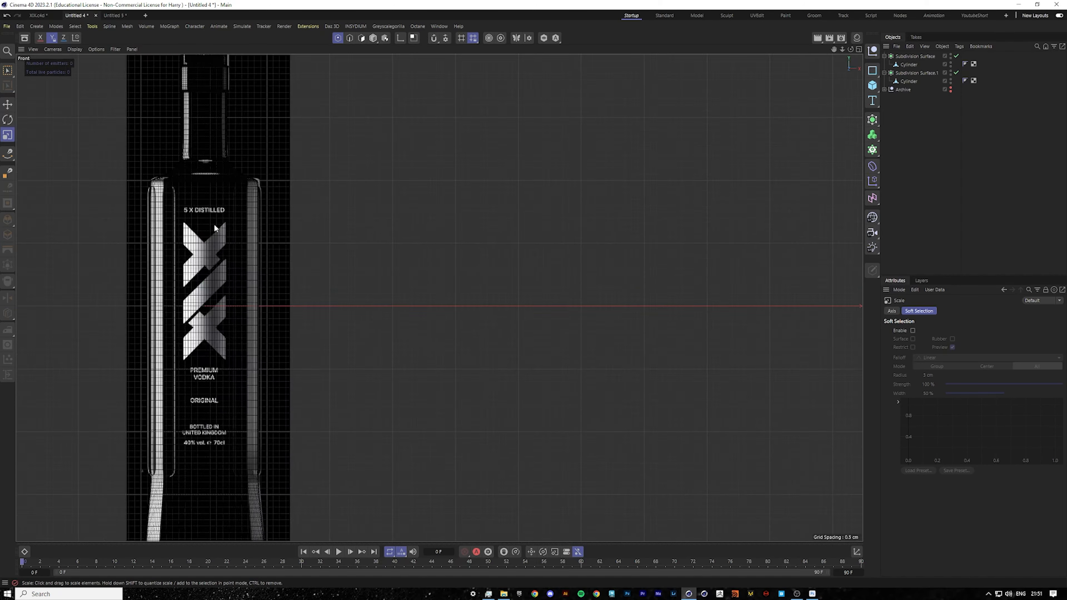
pyautogui.scroll(10, 104, 154)
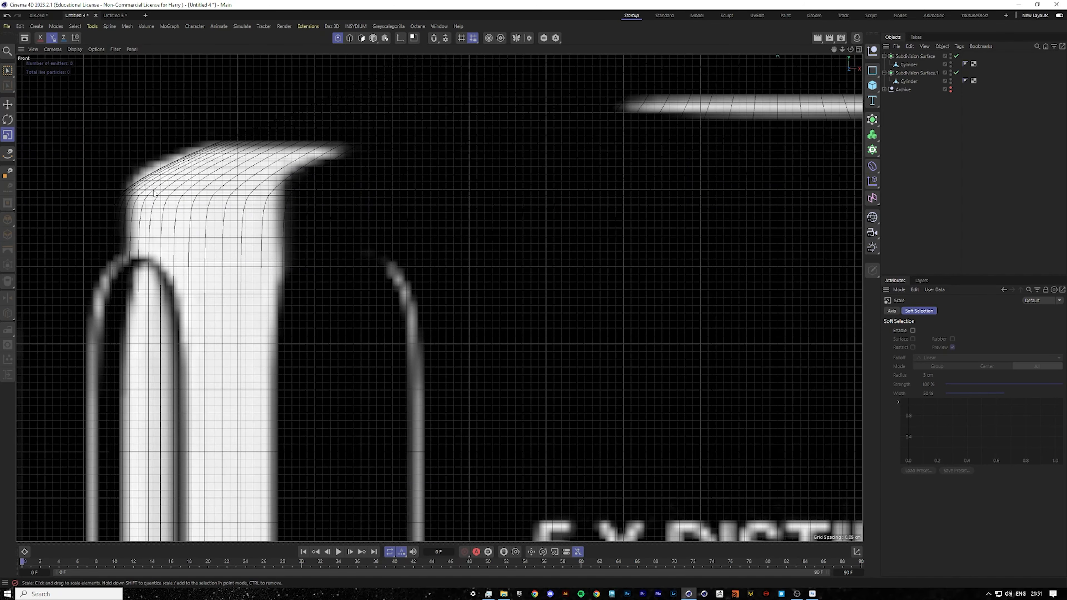
pyautogui.scroll(-3, 153, 192)
pyautogui.click(908, 81)
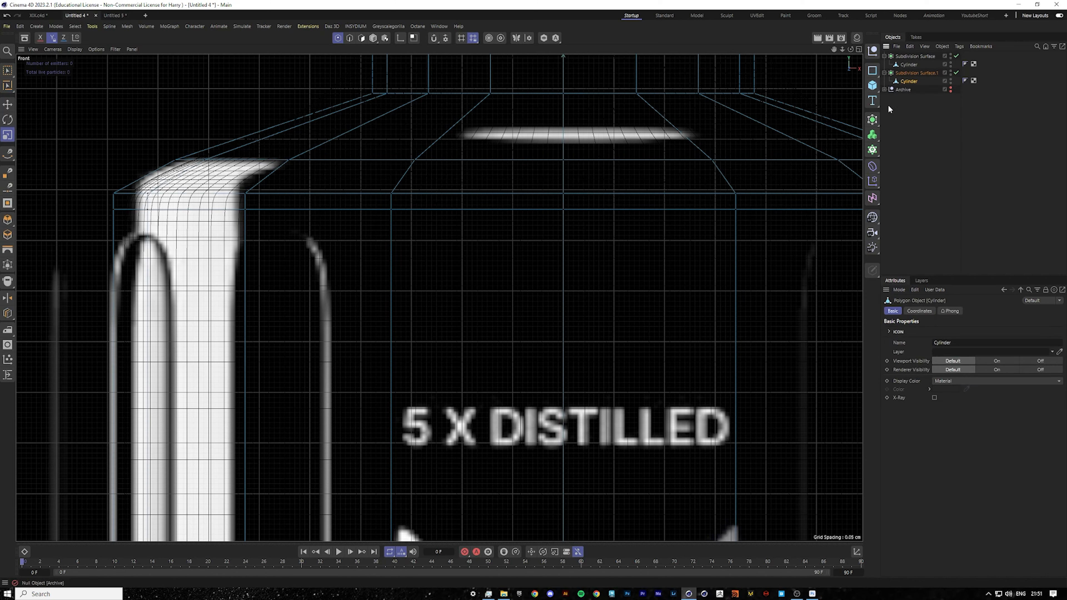
pyautogui.click(8, 71)
pyautogui.moveTo(106, 181); pyautogui.dragTo(864, 238)
pyautogui.scroll(-3, 435, 298)
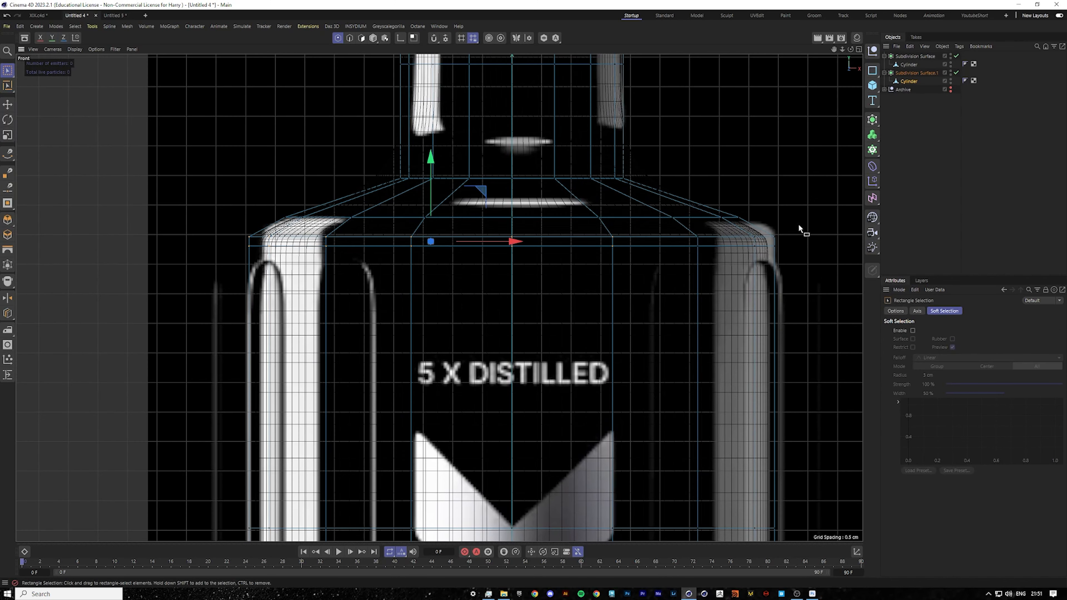
pyautogui.moveTo(799, 225); pyautogui.dragTo(206, 295)
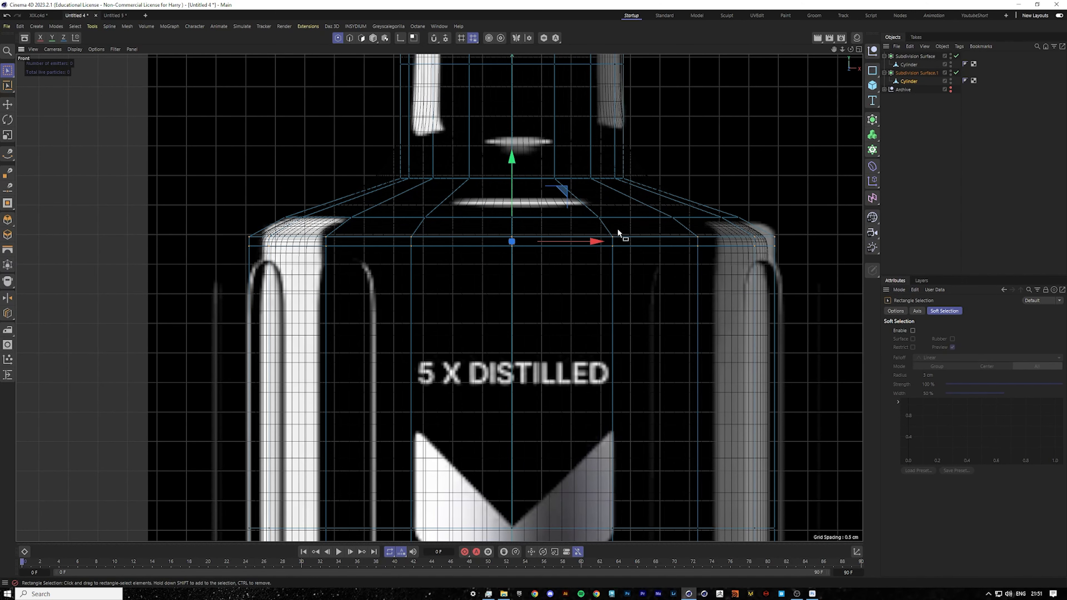
pyautogui.moveTo(508, 168); pyautogui.dragTo(511, 157)
# Inspect the reshaped shoulder and the whole bottle in perspective view.
pyautogui.scroll(4, 286, 235)
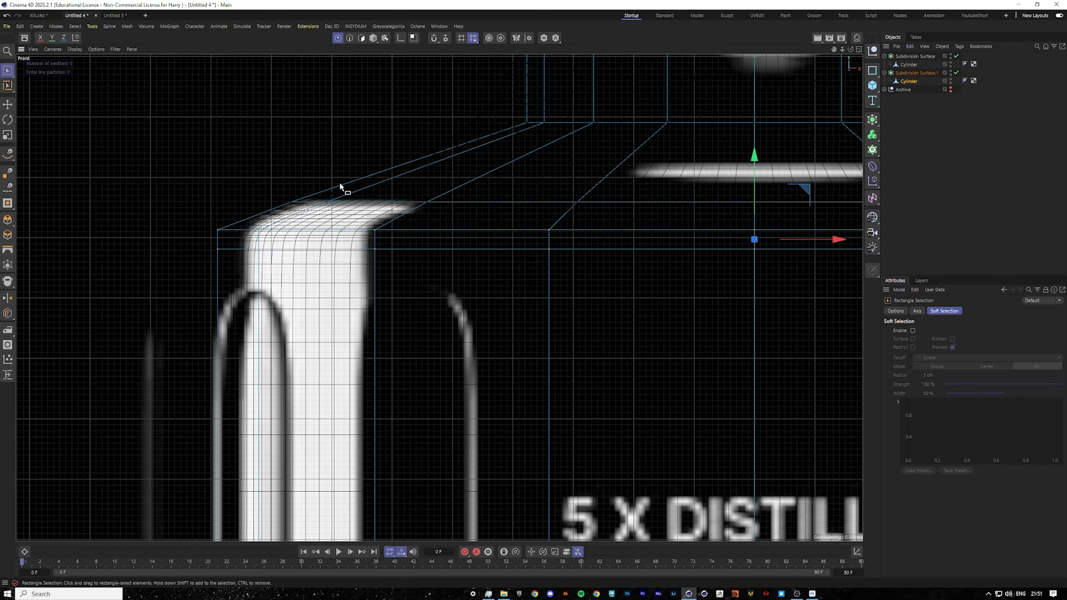
pyautogui.scroll(-2, 406, 183)
pyautogui.scroll(-5, 406, 184)
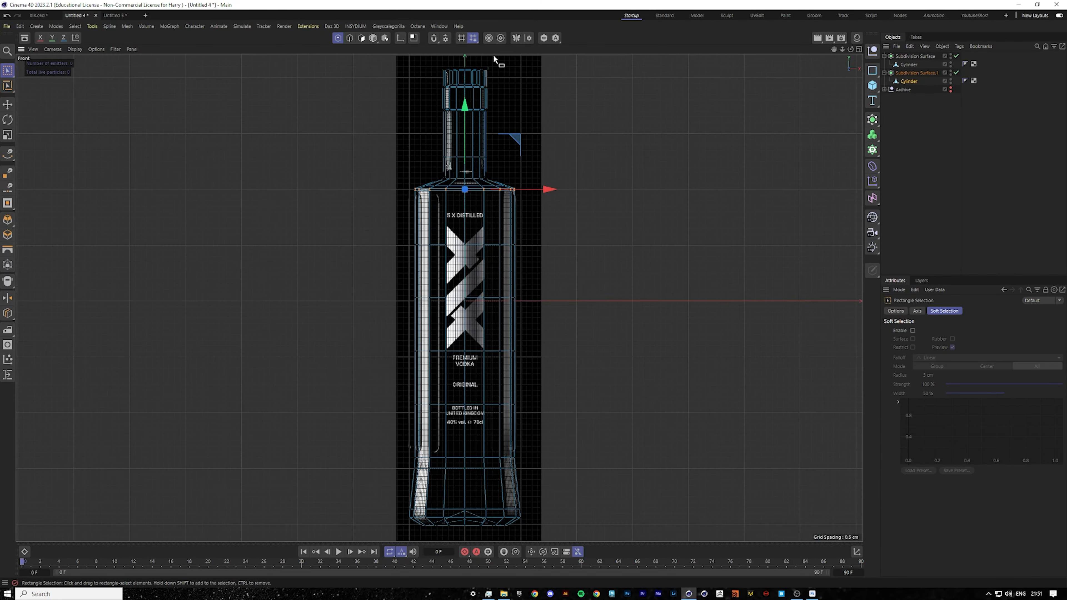
pyautogui.middleClick(543, 298)
pyautogui.middleClick(282, 220)
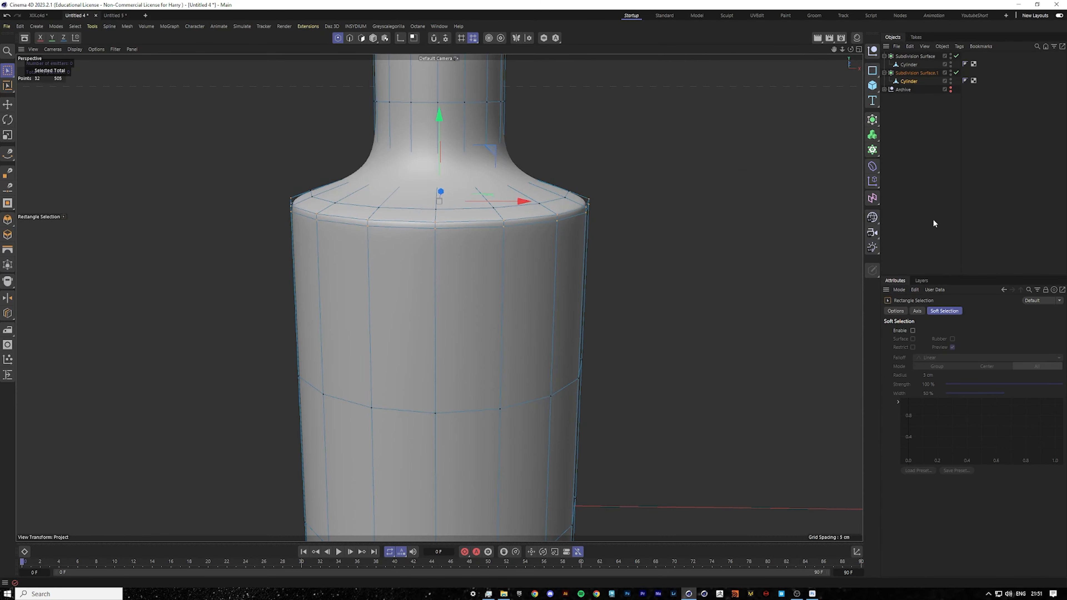
pyautogui.click(934, 223)
pyautogui.scroll(-5, 410, 273)
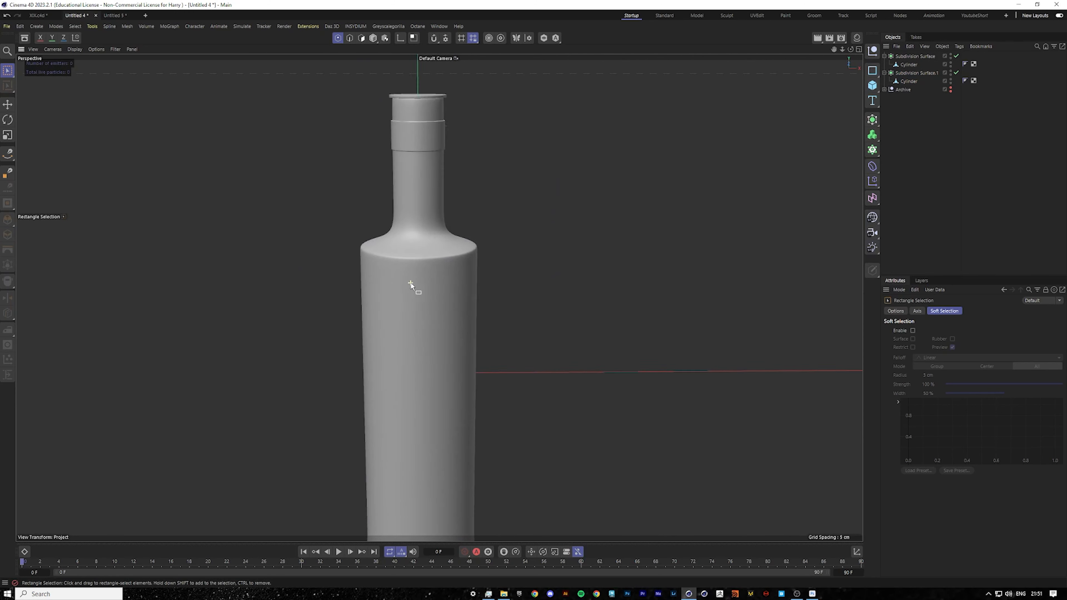
pyautogui.scroll(-2, 424, 439)
pyautogui.scroll(8, 406, 370)
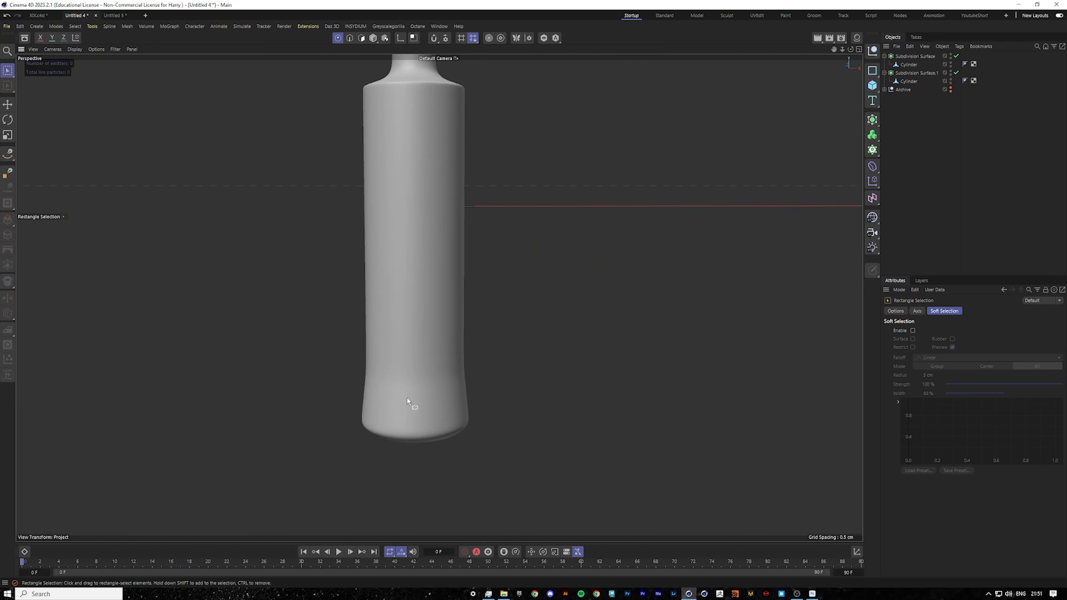
pyautogui.scroll(3, 406, 398)
# Loop-select the edge ring above the bottle's base and slide it upward with the Slide tool.
pyautogui.click(908, 81)
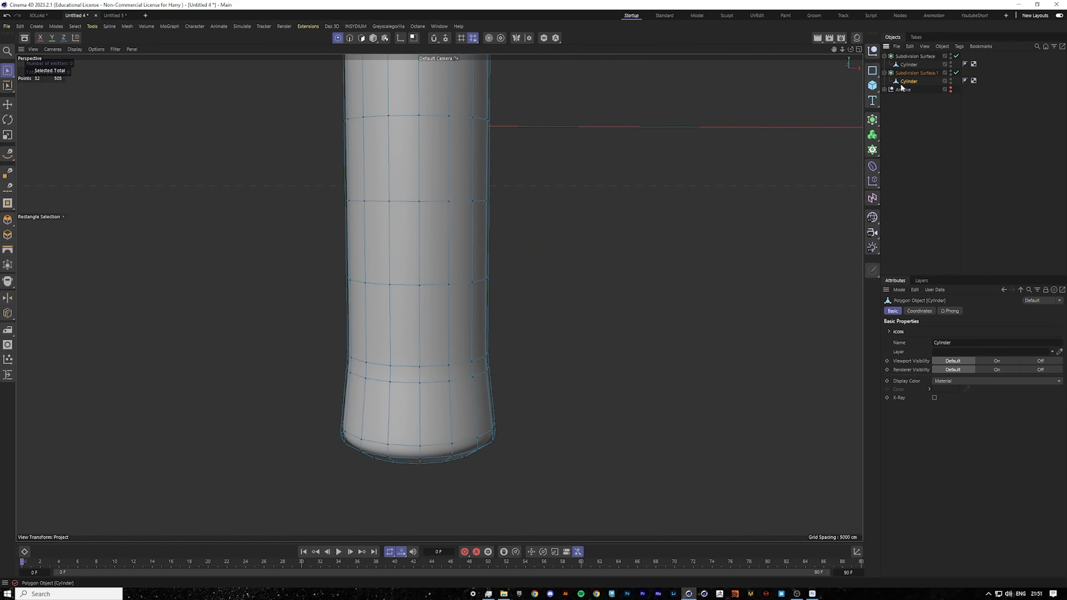
pyautogui.scroll(5, 453, 396)
pyautogui.moveTo(458, 386)
pyautogui.keyDown('alt'); pyautogui.mouseDown()
pyautogui.moveTo(522, 359)
pyautogui.moveTo(497, 369)
pyautogui.moveTo(518, 385)
pyautogui.mouseUp(); pyautogui.keyUp('alt')
pyautogui.click(9, 106)
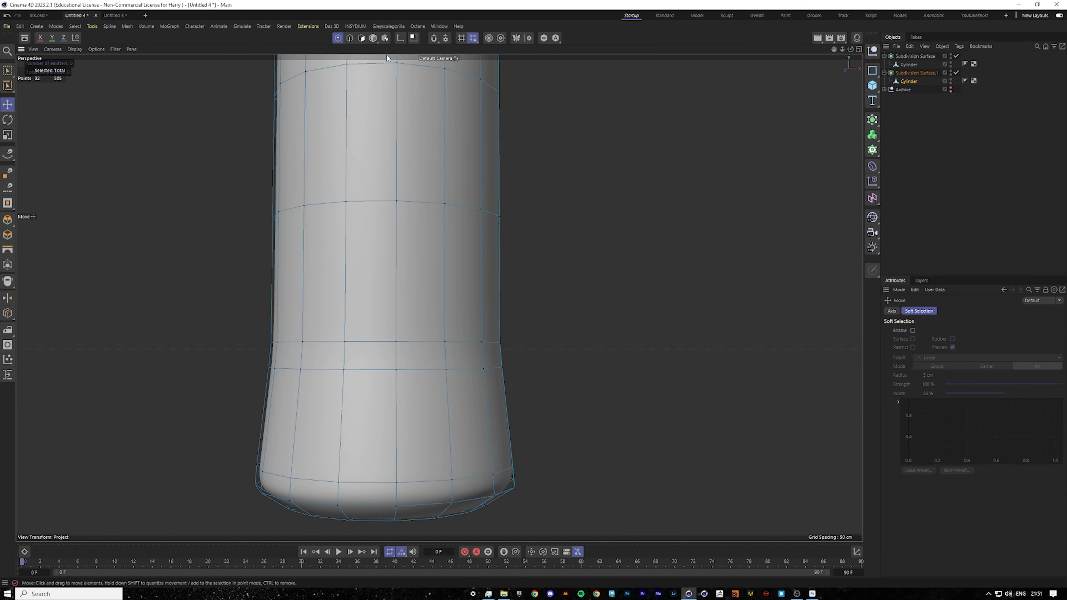
pyautogui.click(349, 38)
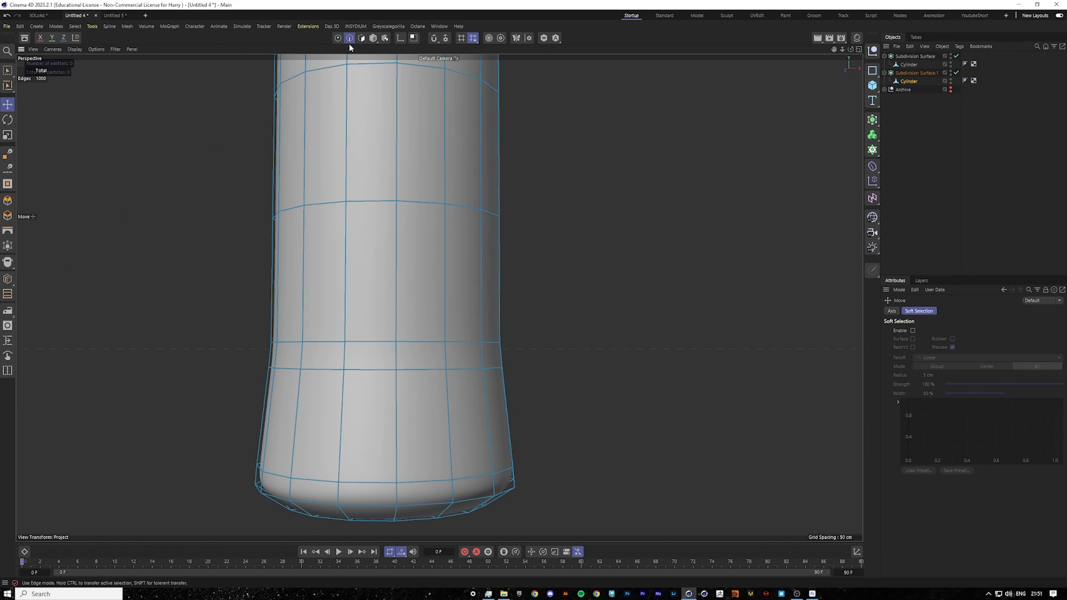
pyautogui.doubleClick(410, 340)
pyautogui.moveTo(386, 267); pyautogui.dragTo(385, 251)
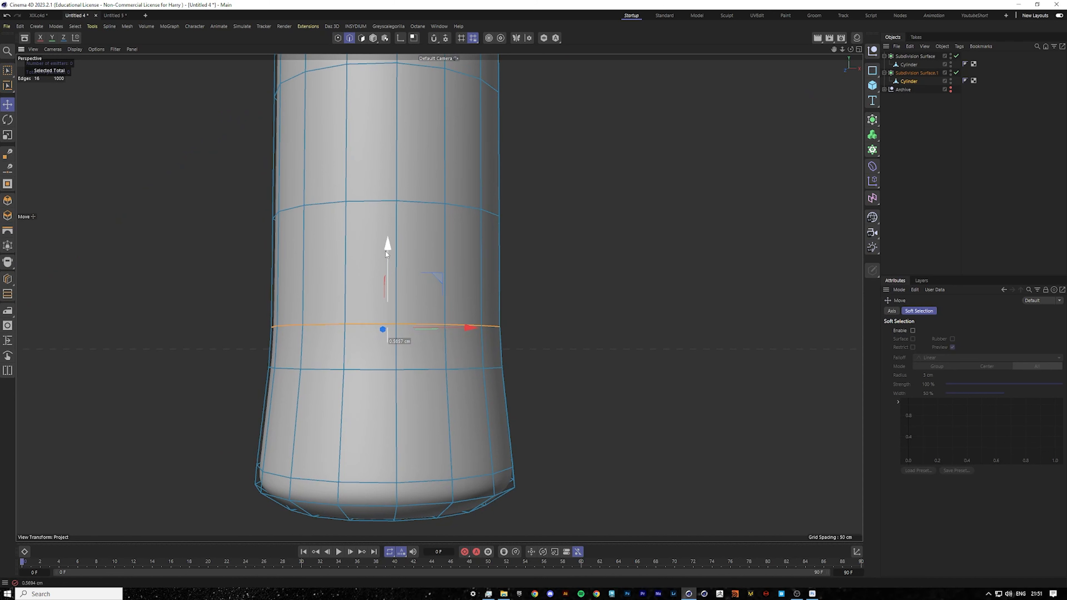
pyautogui.hotkey('ctrl', 'z')
pyautogui.press('m')
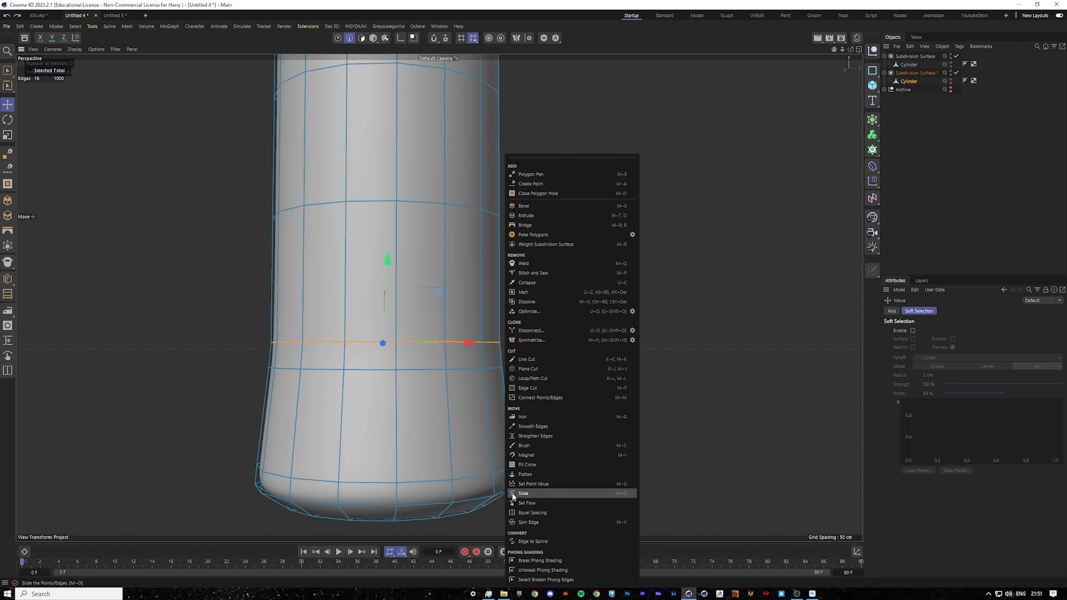
pyautogui.click(525, 494)
pyautogui.moveTo(411, 341); pyautogui.dragTo(413, 315)
pyautogui.scroll(-2, 383, 367)
pyautogui.moveTo(383, 367)
pyautogui.keyDown('alt'); pyautogui.mouseDown()
pyautogui.moveTo(373, 365)
pyautogui.moveTo(393, 364)
pyautogui.mouseUp(); pyautogui.keyUp('alt')
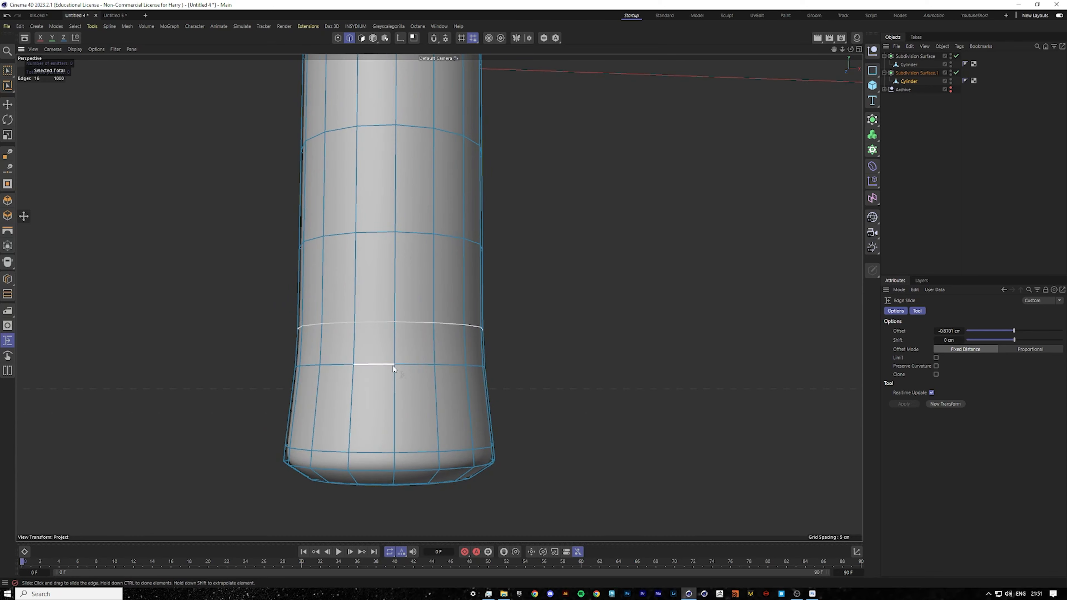
# In front view, rectangle-select the bottle's bottom points and scale them outward to about 105% to match the reference.
pyautogui.middleClick(392, 364)
pyautogui.middleClick(449, 368)
pyautogui.scroll(2, 488, 522)
pyautogui.scroll(3, 487, 522)
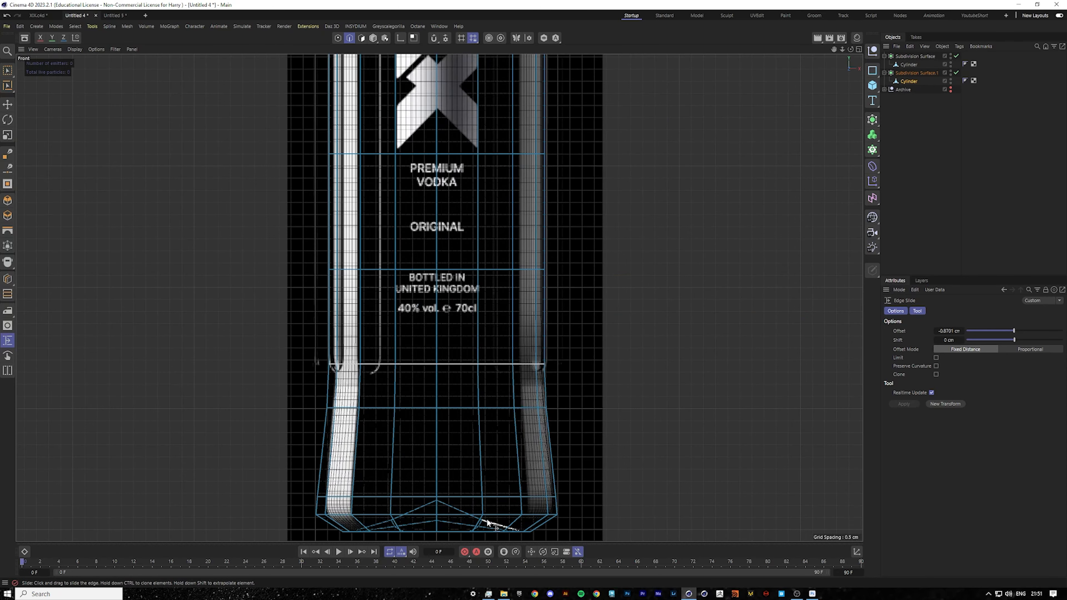
pyautogui.scroll(-3, 487, 521)
pyautogui.click(337, 38)
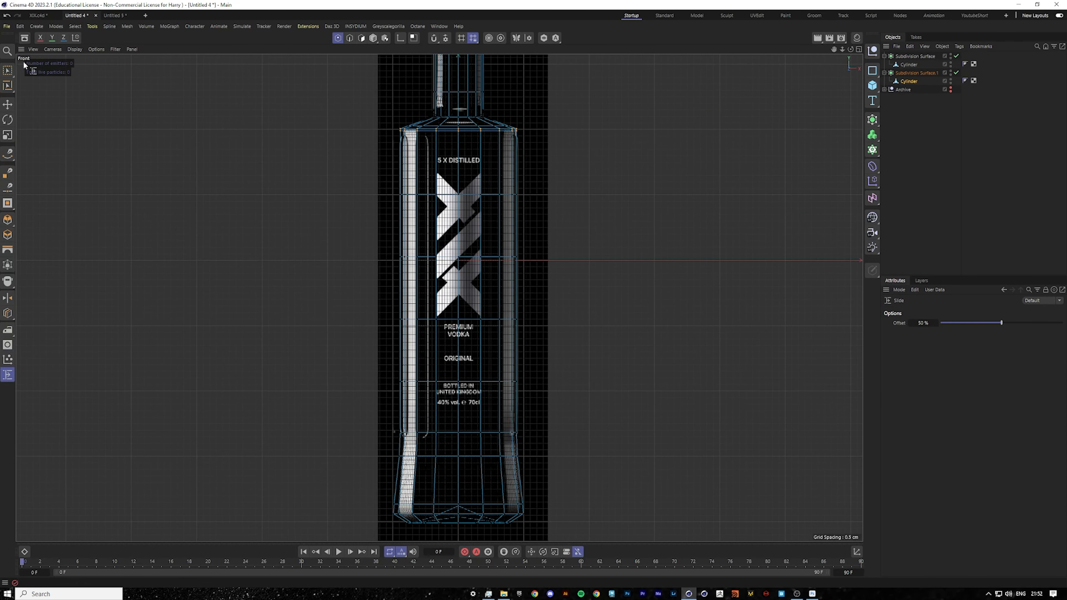
pyautogui.press('0')
pyautogui.moveTo(357, 482); pyautogui.dragTo(574, 538)
pyautogui.scroll(4, 506, 524)
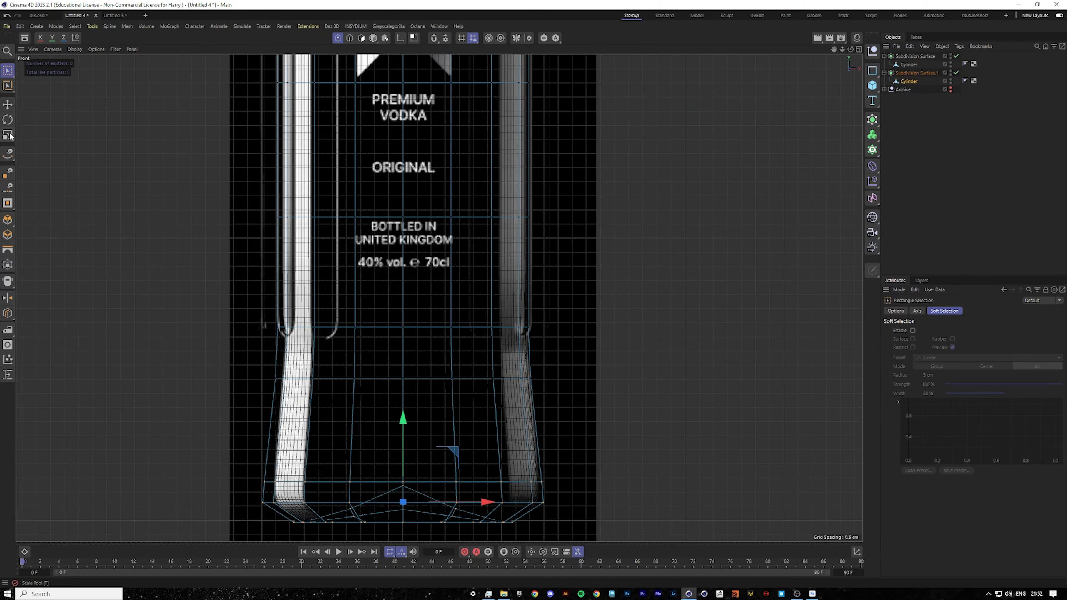
pyautogui.press('t')
pyautogui.scroll(3, 443, 393)
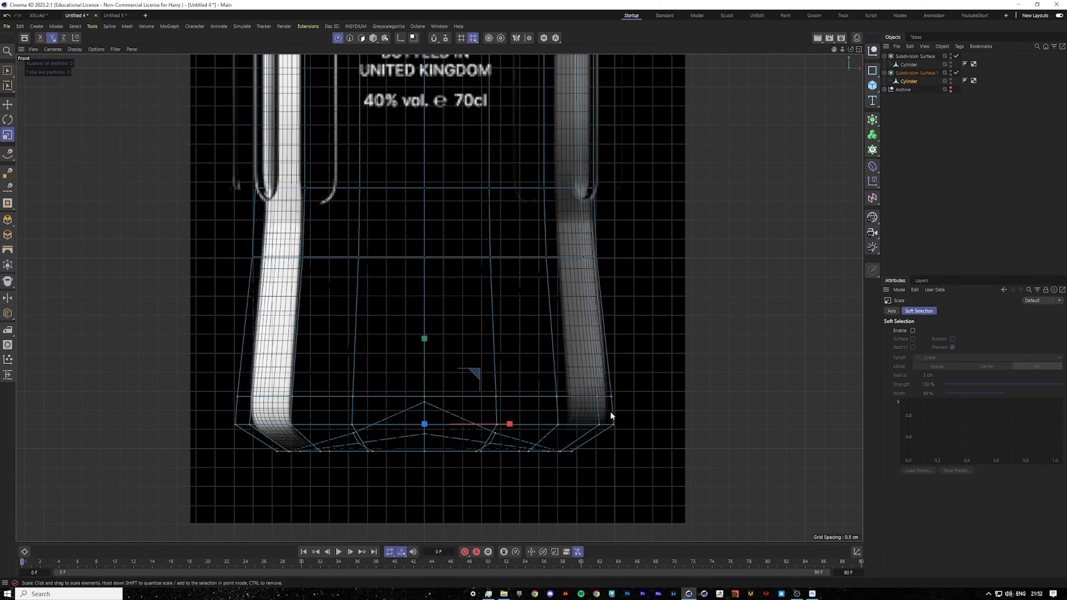
pyautogui.moveTo(611, 413); pyautogui.dragTo(623, 414)
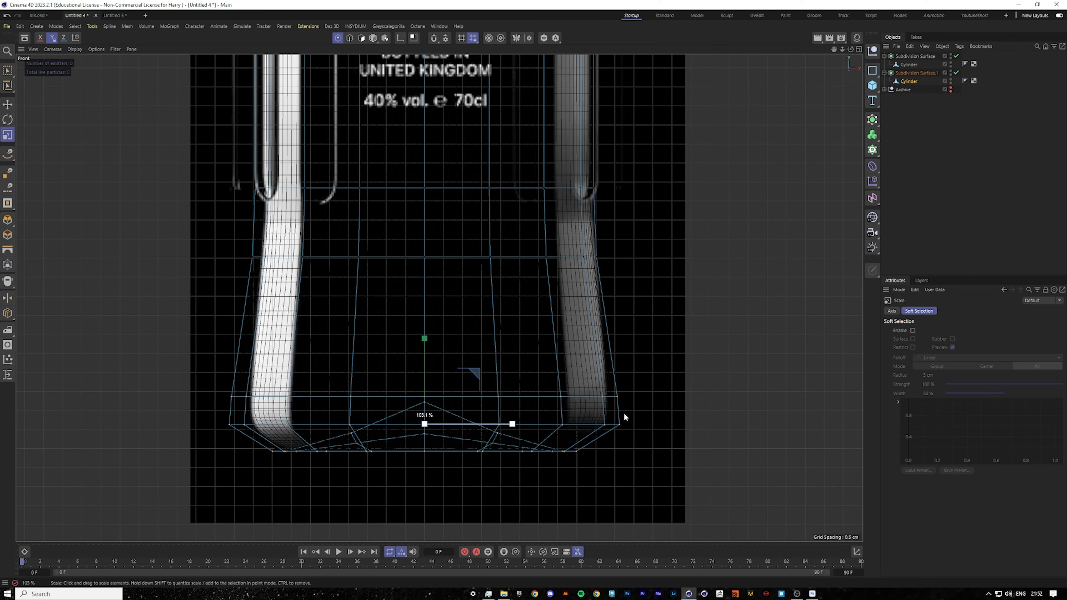
pyautogui.middleClick(622, 411)
pyautogui.middleClick(287, 245)
pyautogui.click(941, 242)
# Inspect the bottle from several angles in perspective, against the front reference, and in the four-view layout.
pyautogui.scroll(-2, 420, 340)
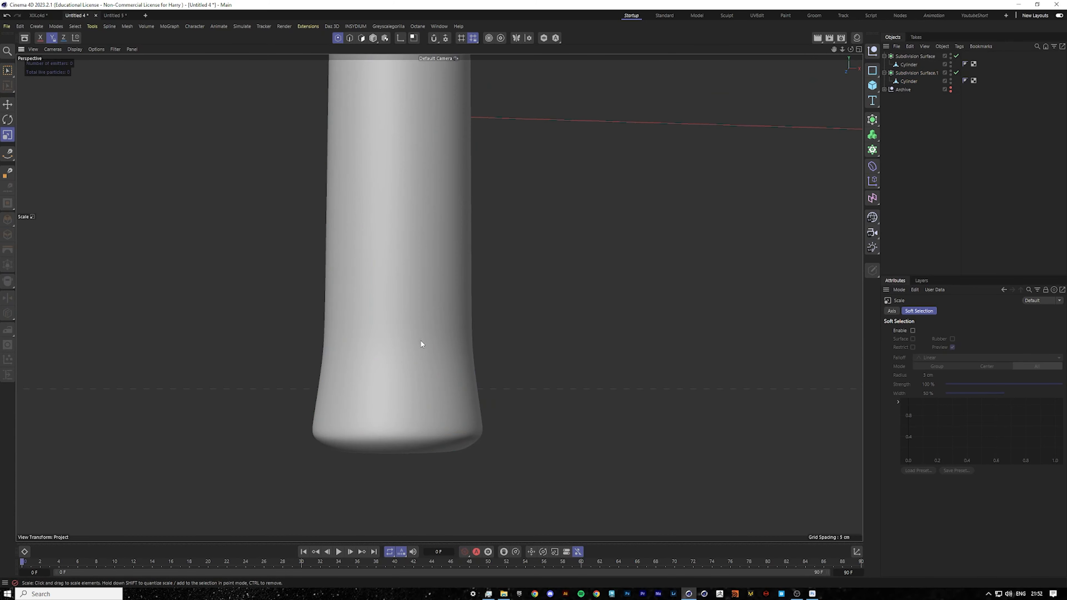
pyautogui.scroll(-5, 365, 378)
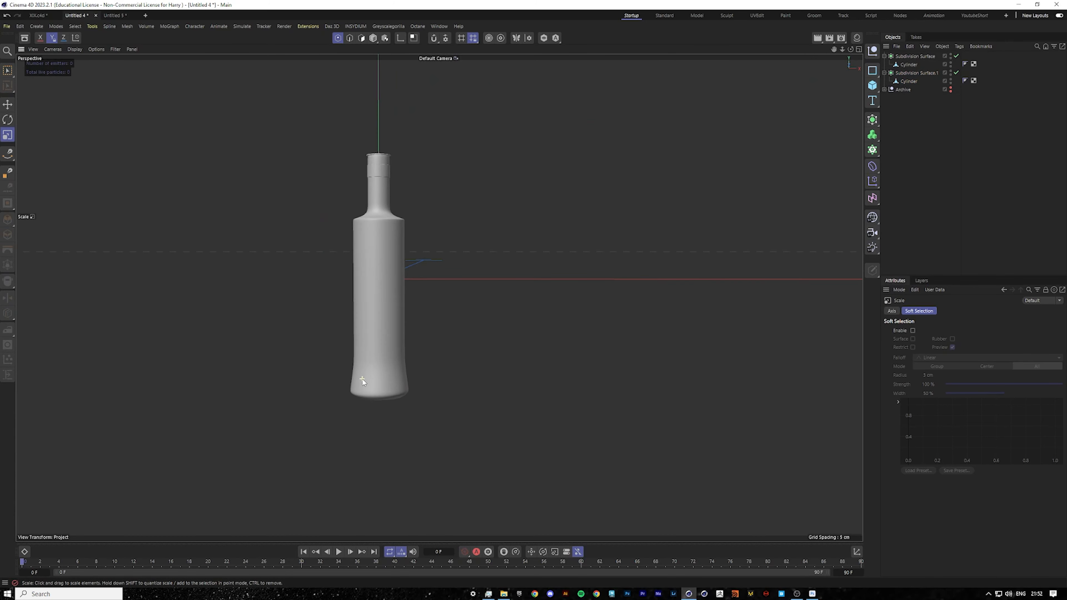
pyautogui.keyDown('alt'); pyautogui.moveTo(363, 380); pyautogui.dragTo(352, 424); pyautogui.keyUp('alt')
pyautogui.scroll(4, 365, 402)
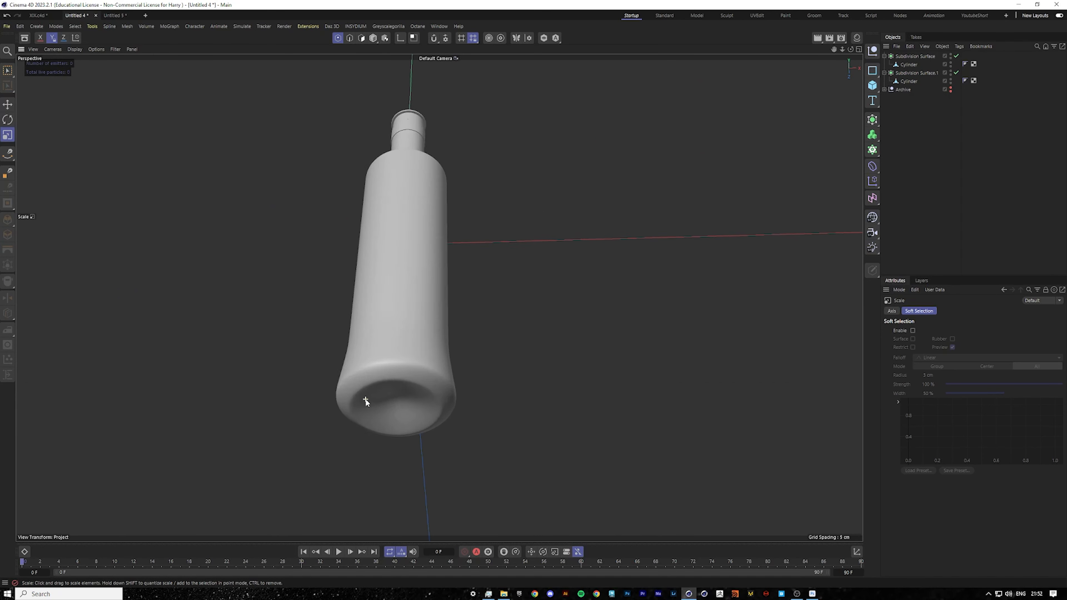
pyautogui.scroll(3, 366, 398)
pyautogui.keyDown('alt'); pyautogui.moveTo(404, 398); pyautogui.dragTo(371, 389); pyautogui.keyUp('alt')
pyautogui.scroll(-7, 372, 388)
pyautogui.keyDown('alt'); pyautogui.moveTo(420, 220); pyautogui.dragTo(365, 271); pyautogui.keyUp('alt')
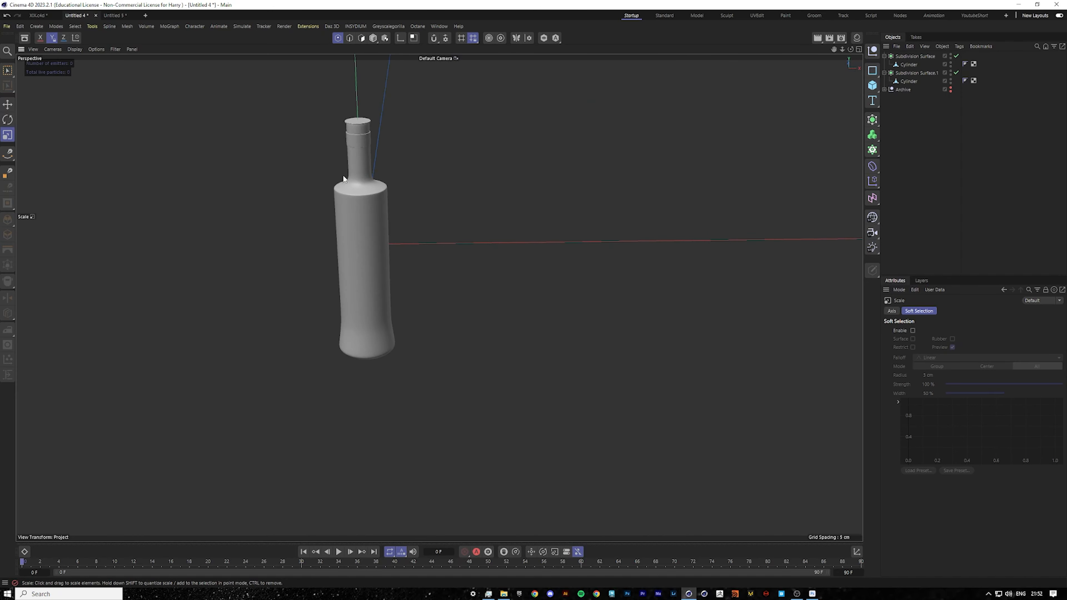
pyautogui.scroll(6, 338, 163)
pyautogui.keyDown('alt'); pyautogui.moveTo(376, 222); pyautogui.dragTo(362, 250); pyautogui.keyUp('alt')
pyautogui.scroll(-7, 362, 250)
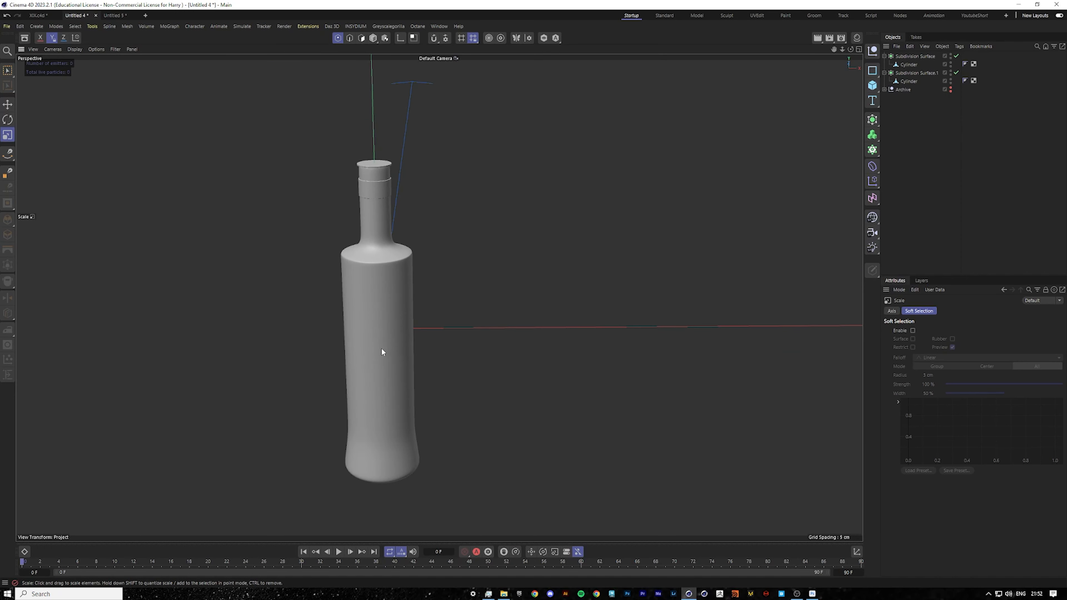
pyautogui.moveTo(834, 48)
pyautogui.mouseDown()
pyautogui.moveTo(887, 44)
pyautogui.moveTo(844, 47)
pyautogui.mouseUp()
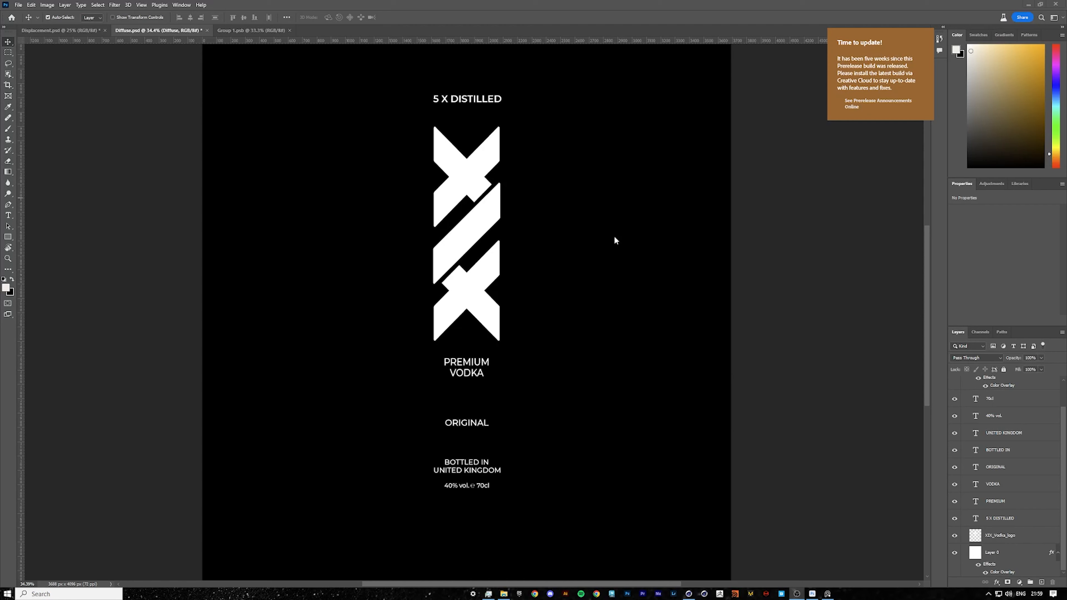
pyautogui.click(691, 593)
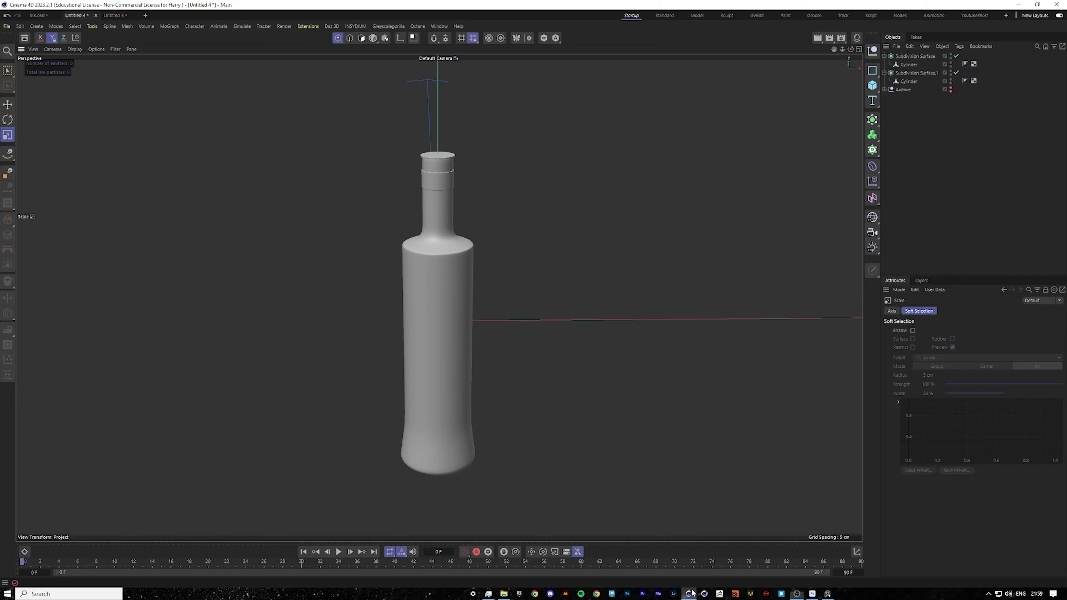
pyautogui.press('F4')
pyautogui.scroll(-5, 481, 226)
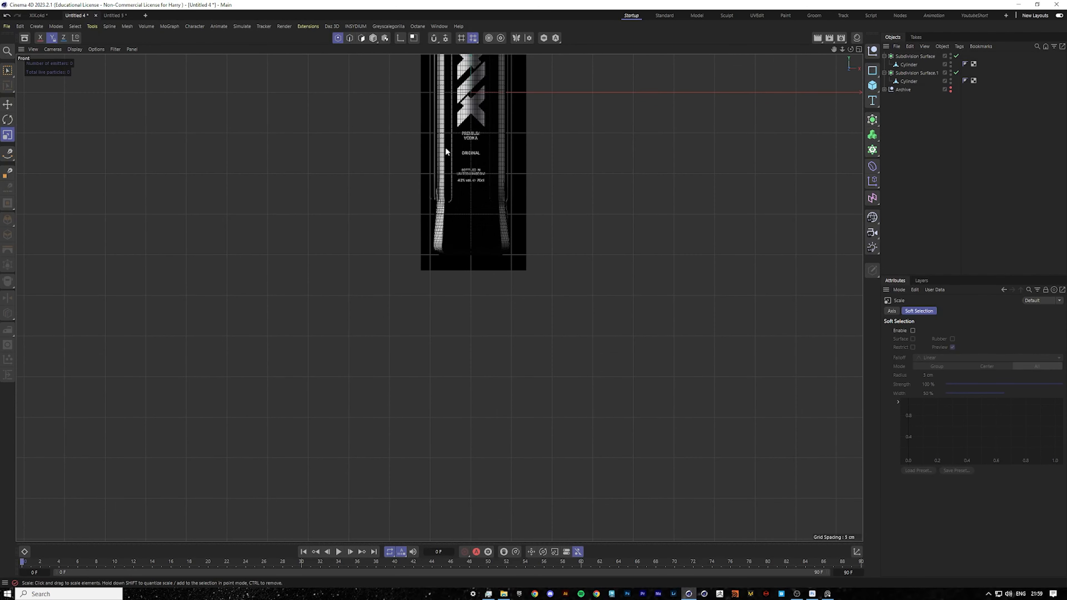
pyautogui.scroll(3, 438, 298)
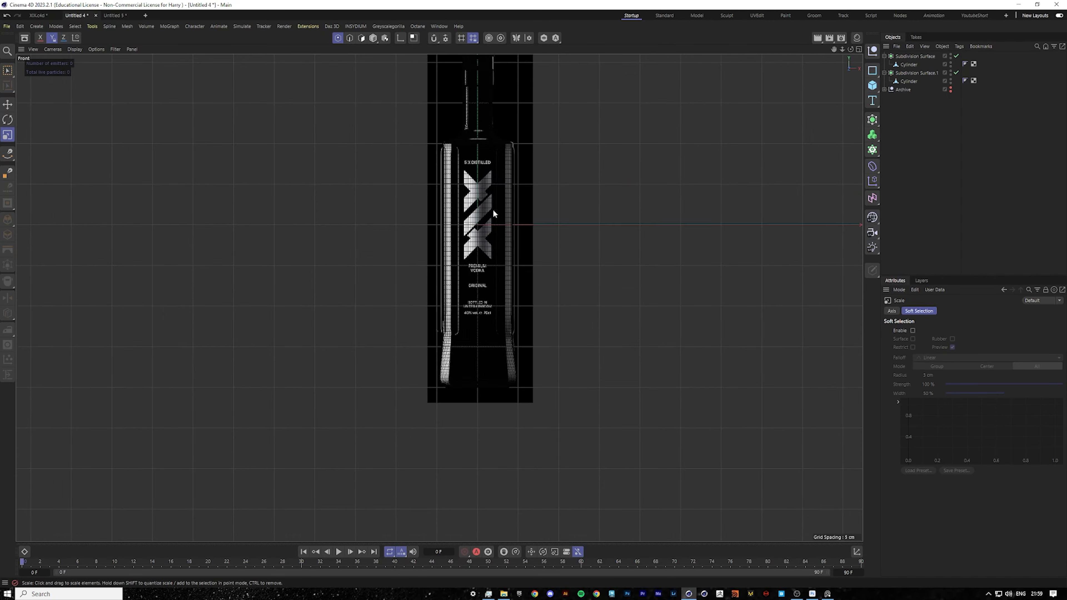
pyautogui.scroll(5, 473, 199)
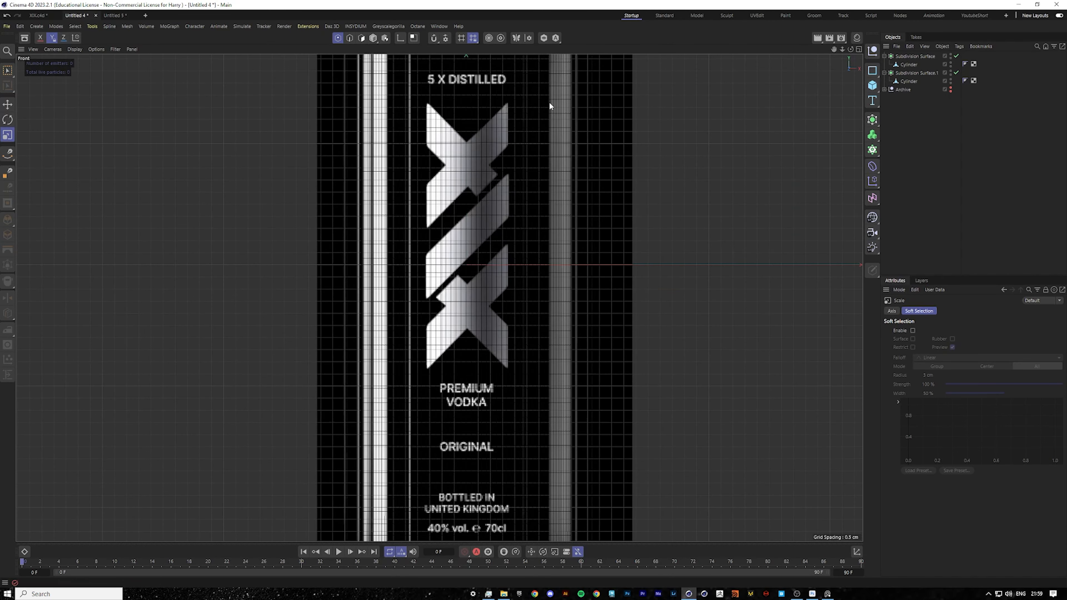
pyautogui.scroll(-4, 549, 105)
pyautogui.press('F5')
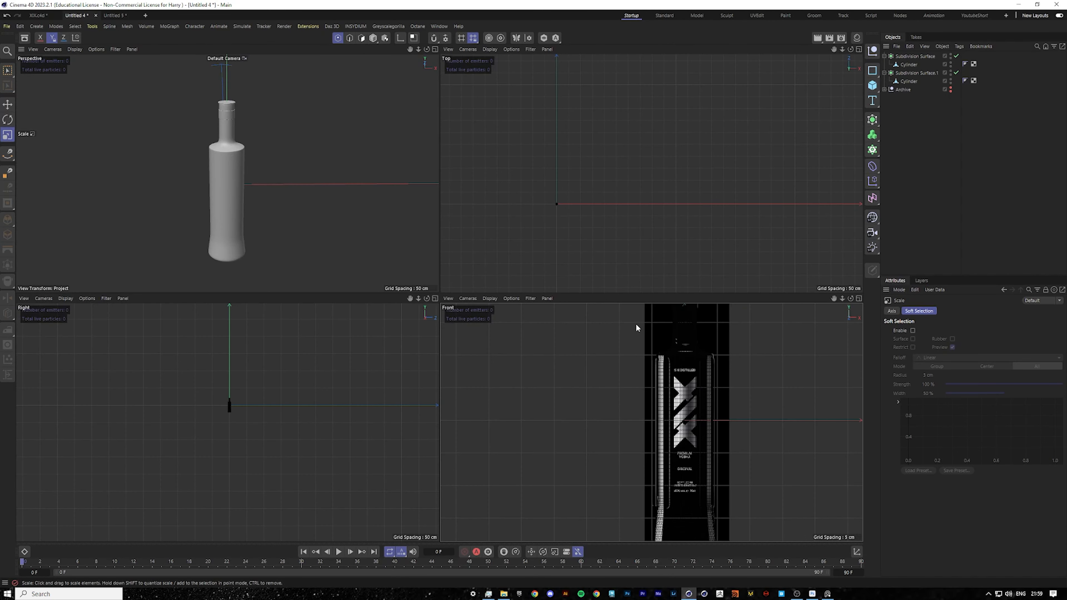
# Switch to Photoshop and inspect the label artwork's heading, logo and lower text lines at several zoom levels.
pyautogui.click(813, 594)
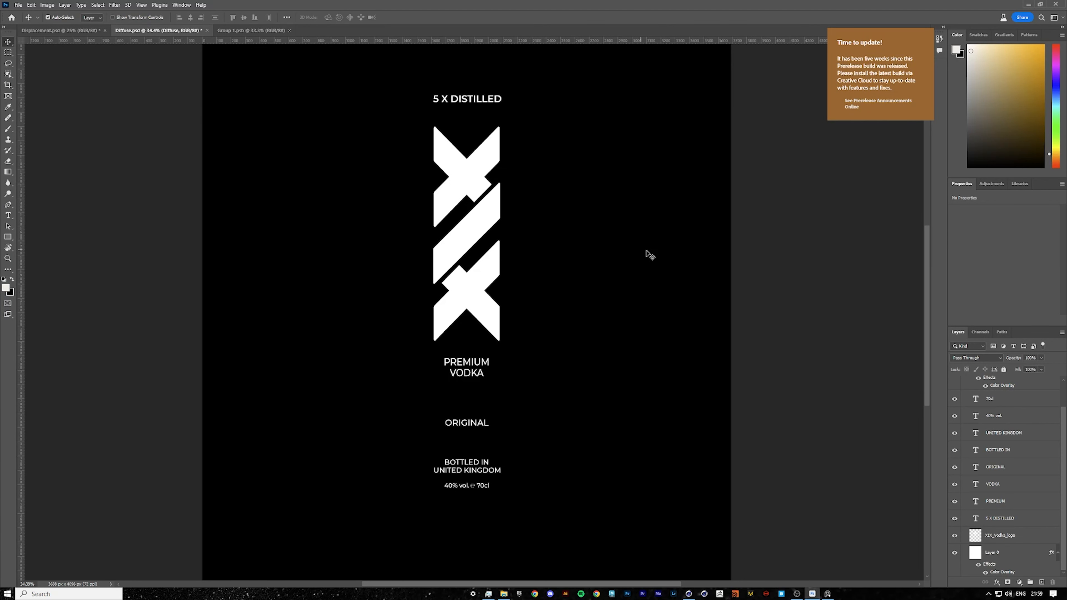
pyautogui.keyDown('alt'); pyautogui.scroll(5, 438, 83); pyautogui.keyUp('alt')
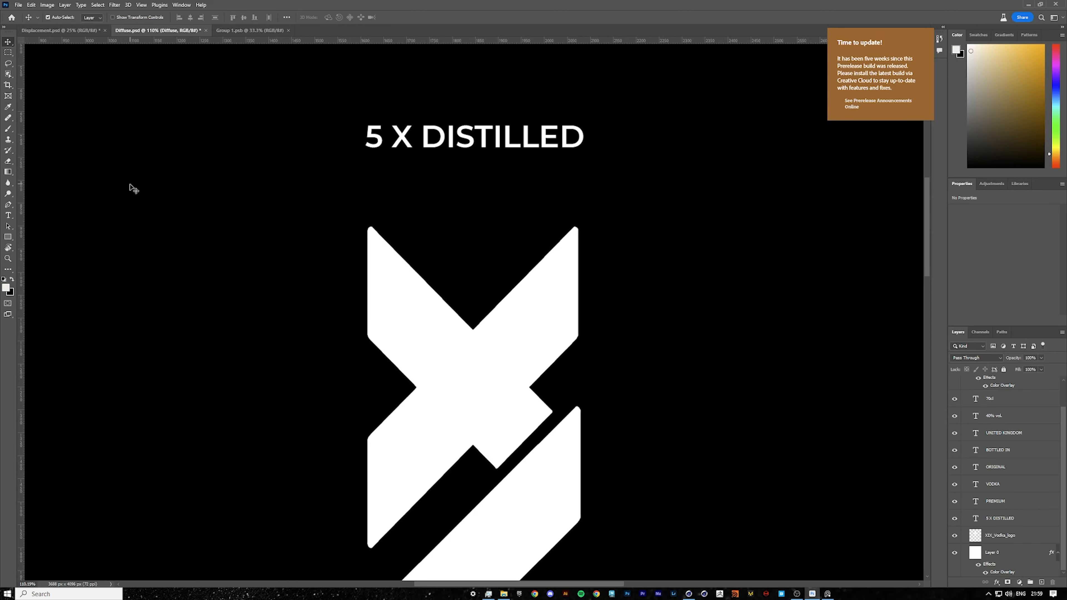
pyautogui.click(8, 215)
pyautogui.doubleClick(513, 139)
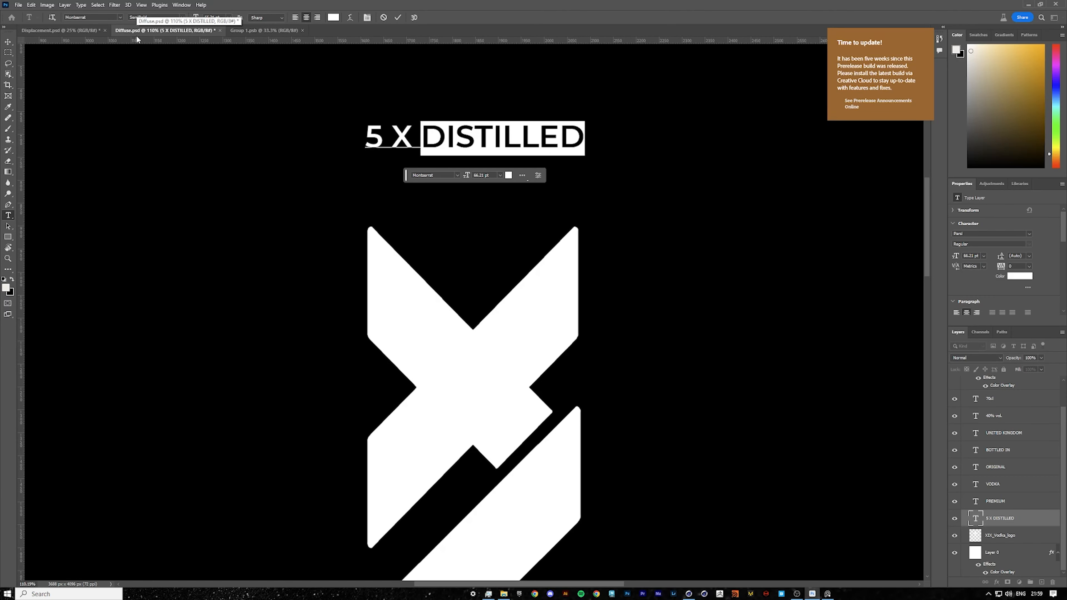
pyautogui.click(11, 41)
pyautogui.press('z')
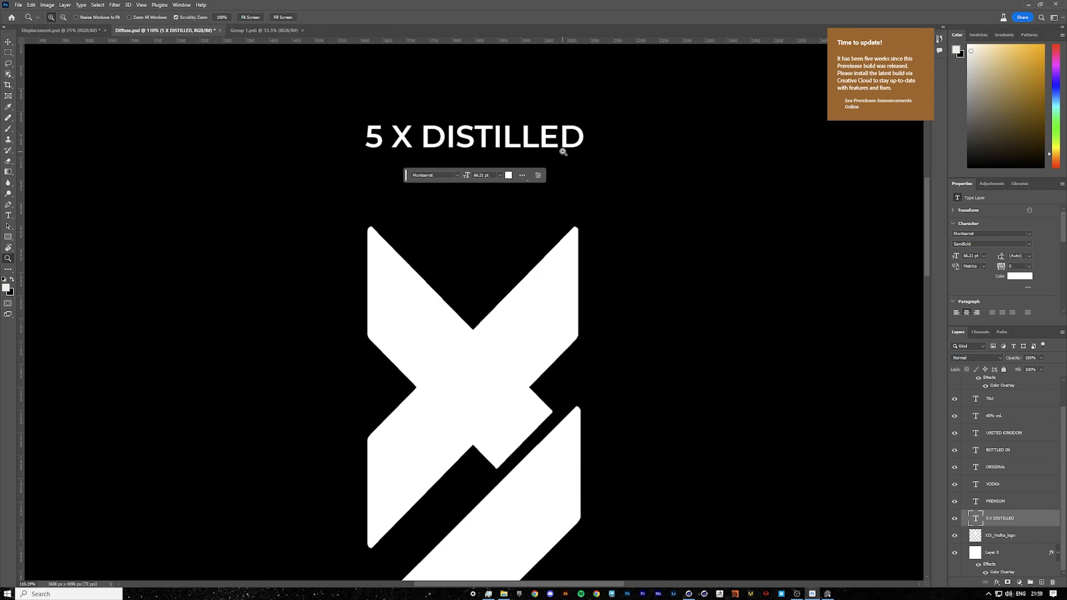
pyautogui.moveTo(560, 153); pyautogui.dragTo(486, 153)
pyautogui.moveTo(573, 236); pyautogui.dragTo(604, 236)
pyautogui.press('v')
pyautogui.scroll(5, 605, 236)
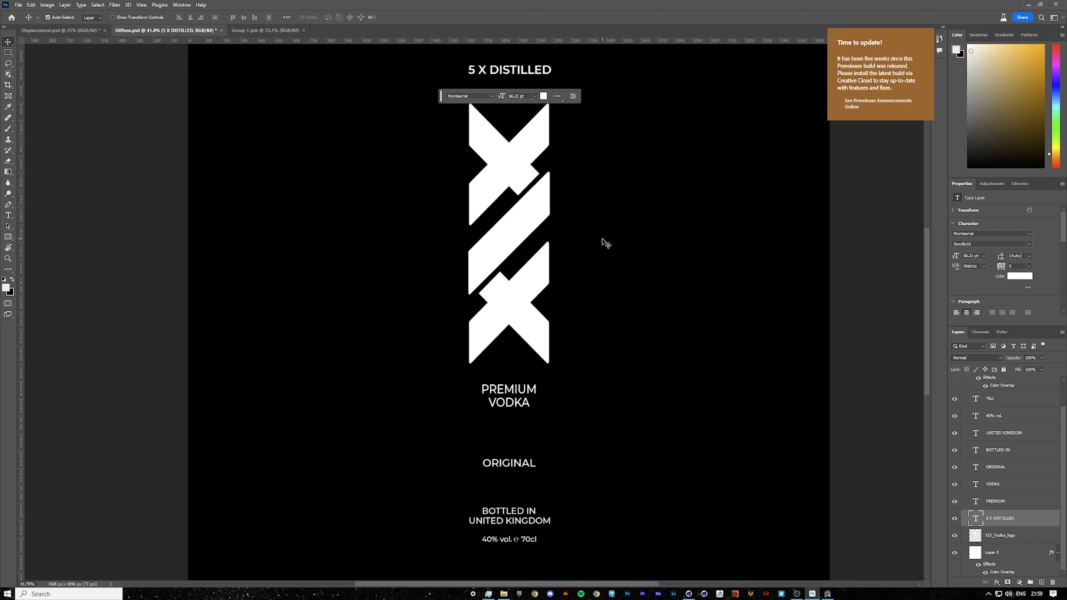
pyautogui.scroll(-4, 605, 238)
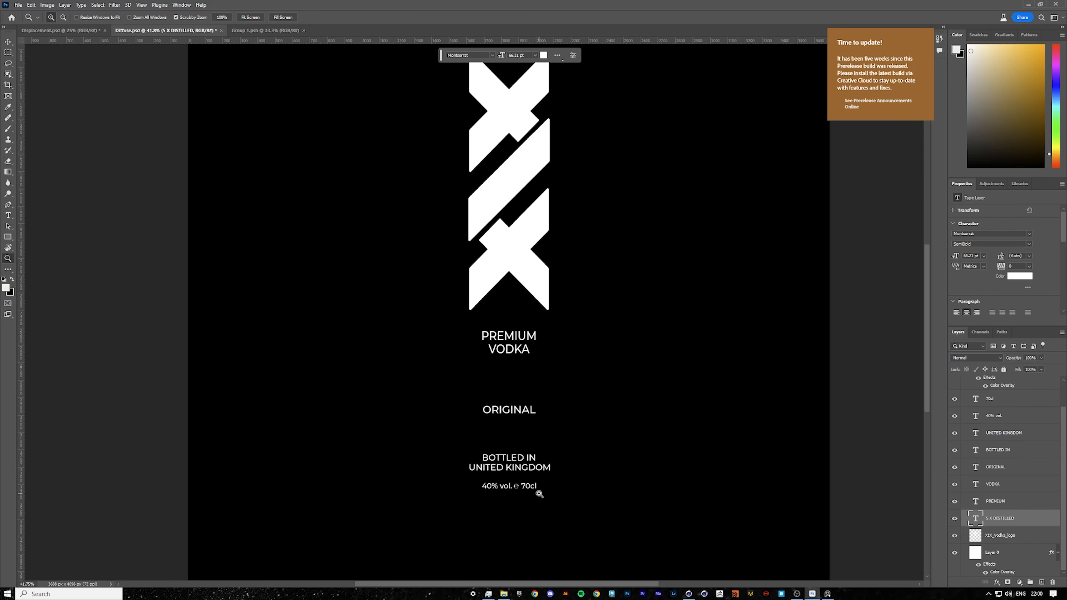
pyautogui.keyDown('alt'); pyautogui.scroll(5, 538, 493); pyautogui.keyUp('alt')
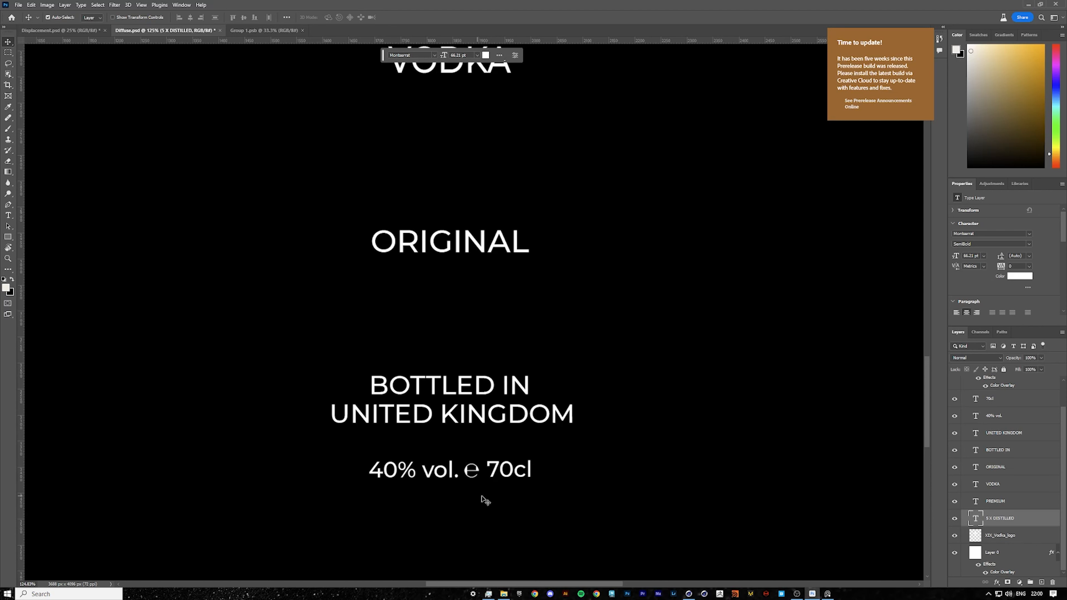
pyautogui.keyDown('alt'); pyautogui.scroll(-6, 481, 473); pyautogui.keyUp('alt')
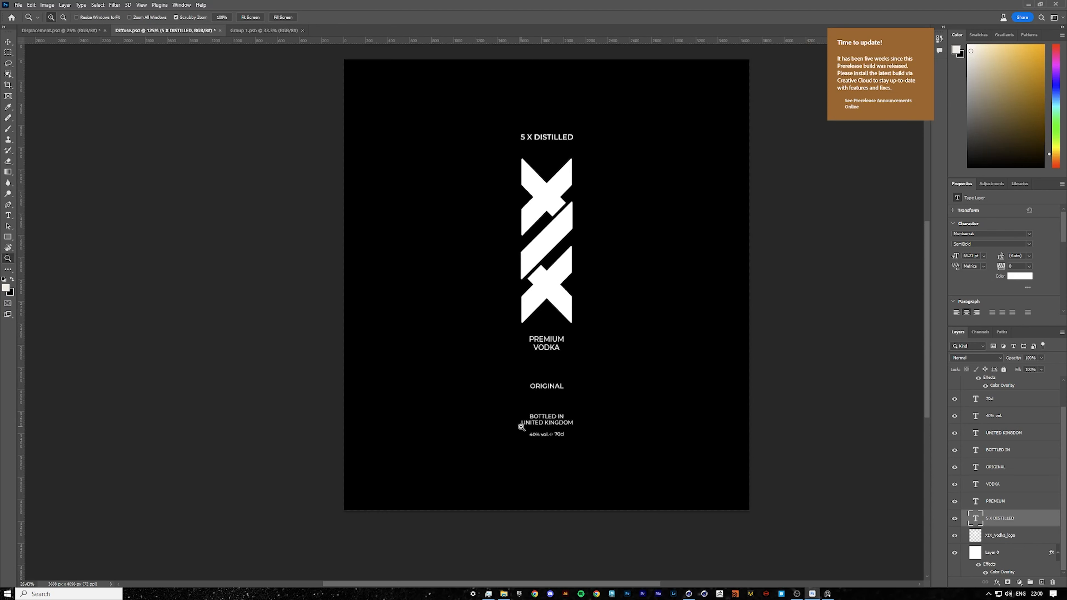
pyautogui.keyDown('alt'); pyautogui.scroll(3, 638, 305); pyautogui.keyUp('alt')
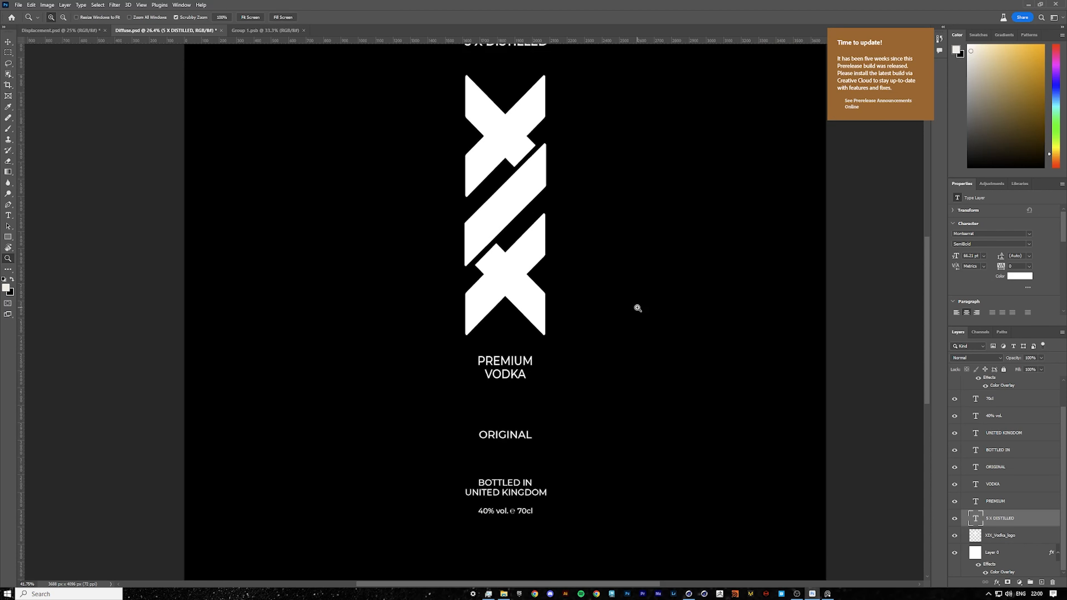
pyautogui.click(1034, 538)
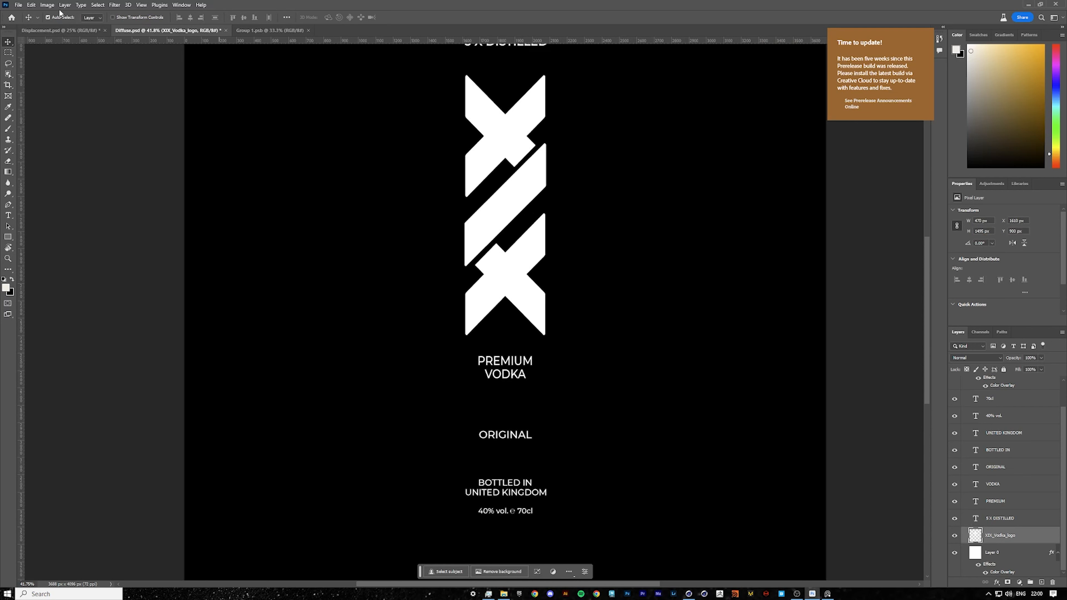
pyautogui.moveTo(449, 188)
pyautogui.mouseDown()
pyautogui.moveTo(527, 210)
pyautogui.moveTo(456, 193)
pyautogui.mouseUp()
pyautogui.hotkey('ctrl', 'z')
# Zoom out over the label document and check its canvas size without changing it.
pyautogui.press('z')
pyautogui.moveTo(605, 223); pyautogui.dragTo(548, 229)
pyautogui.scroll(2, 689, 271)
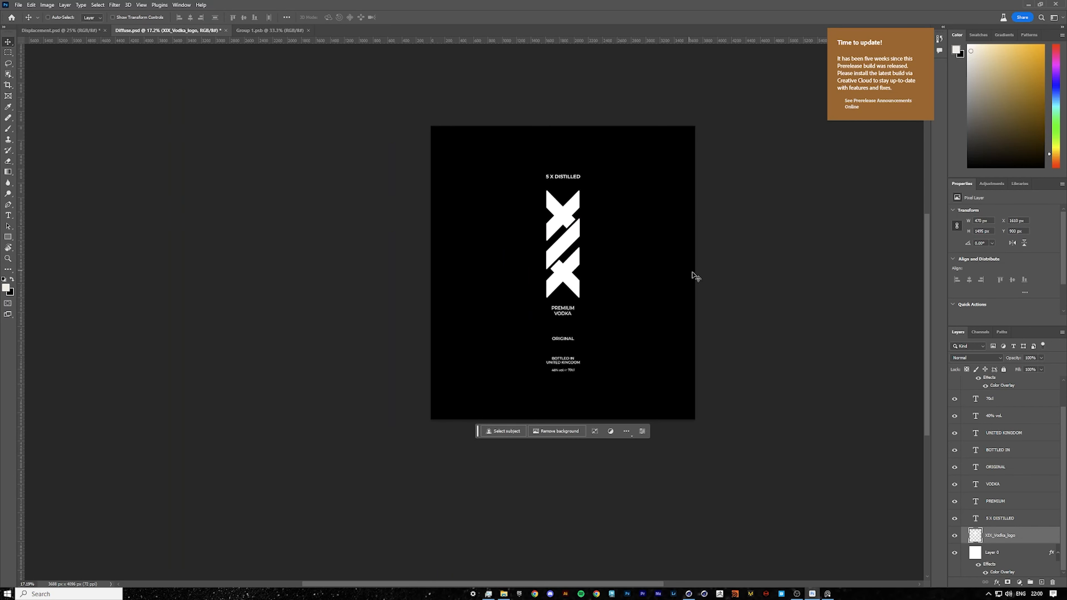
pyautogui.keyDown('alt'); pyautogui.scroll(4, 697, 236); pyautogui.keyUp('alt')
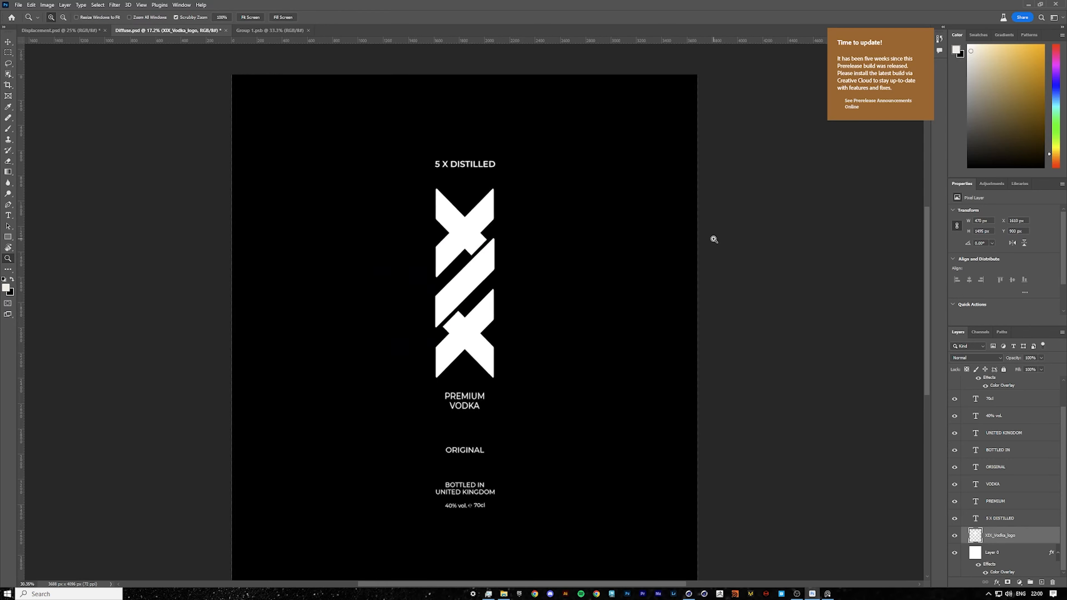
pyautogui.keyDown('alt'); pyautogui.scroll(-1, 712, 236); pyautogui.keyUp('alt')
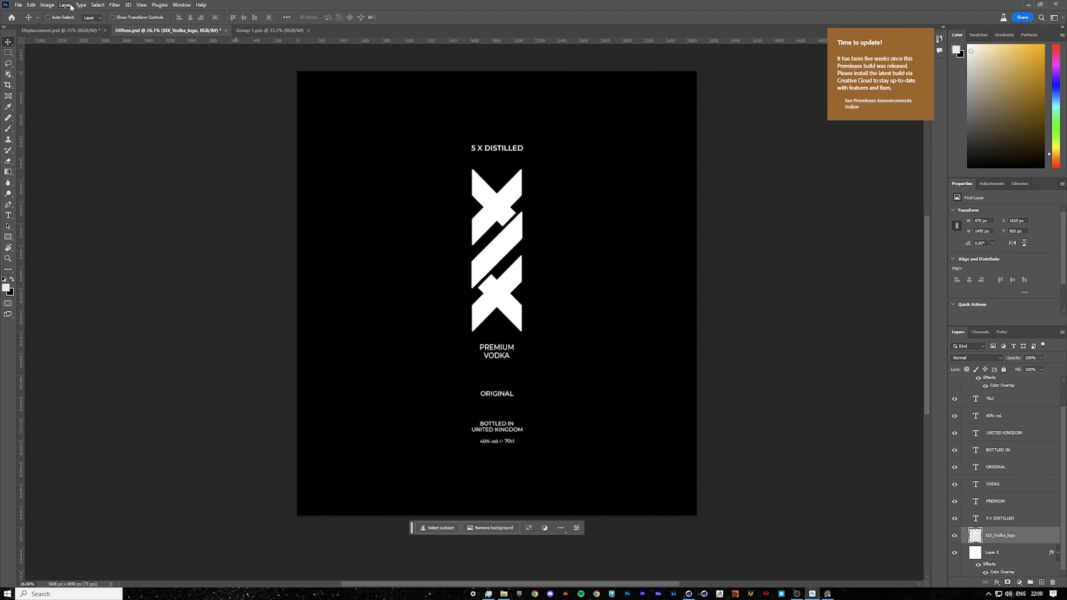
pyautogui.click(47, 5)
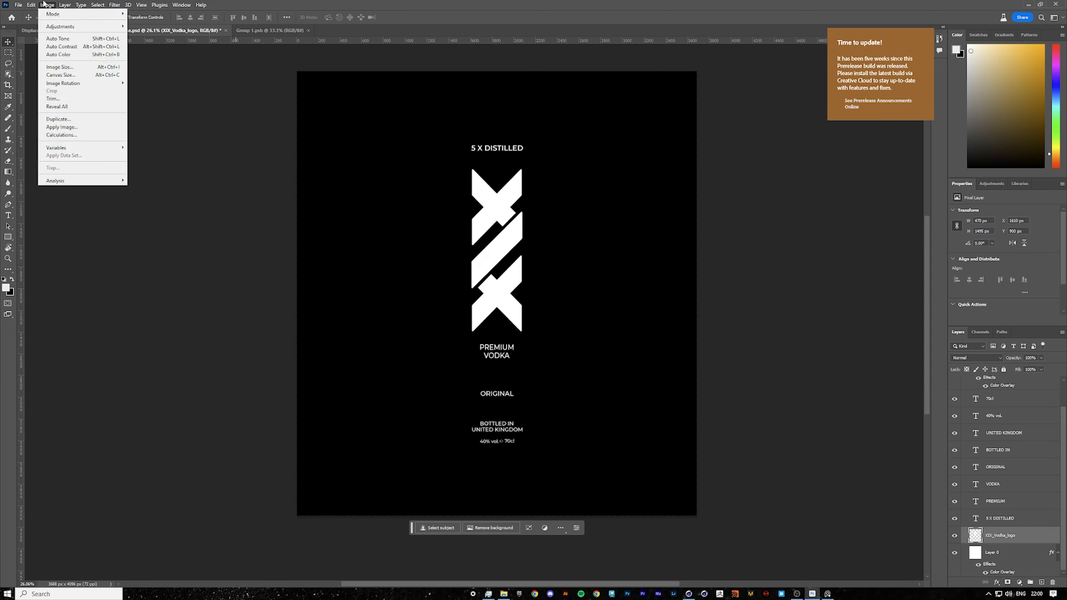
pyautogui.click(63, 75)
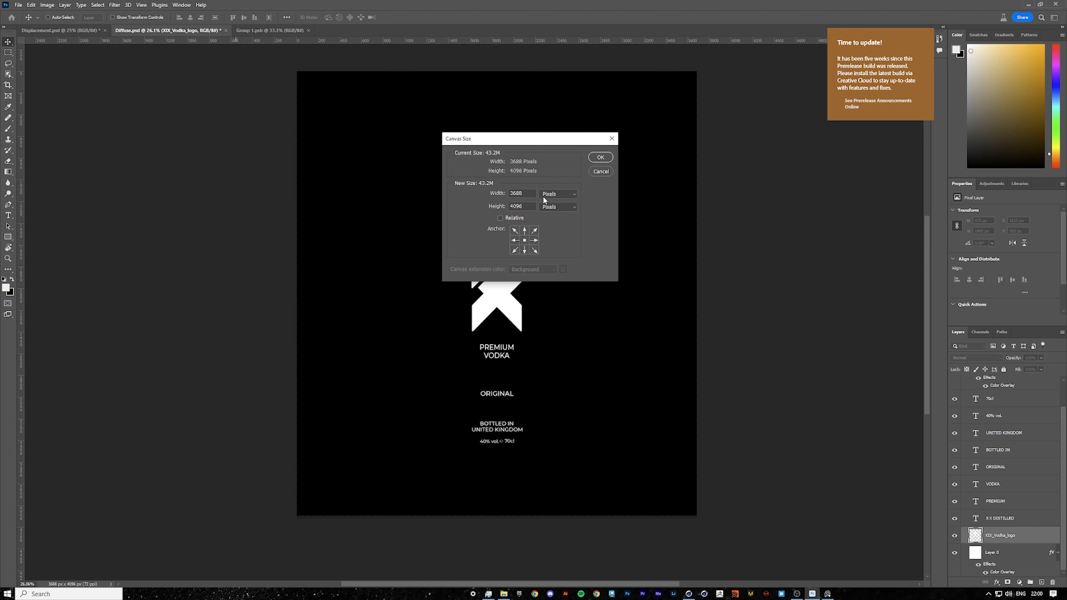
pyautogui.click(601, 172)
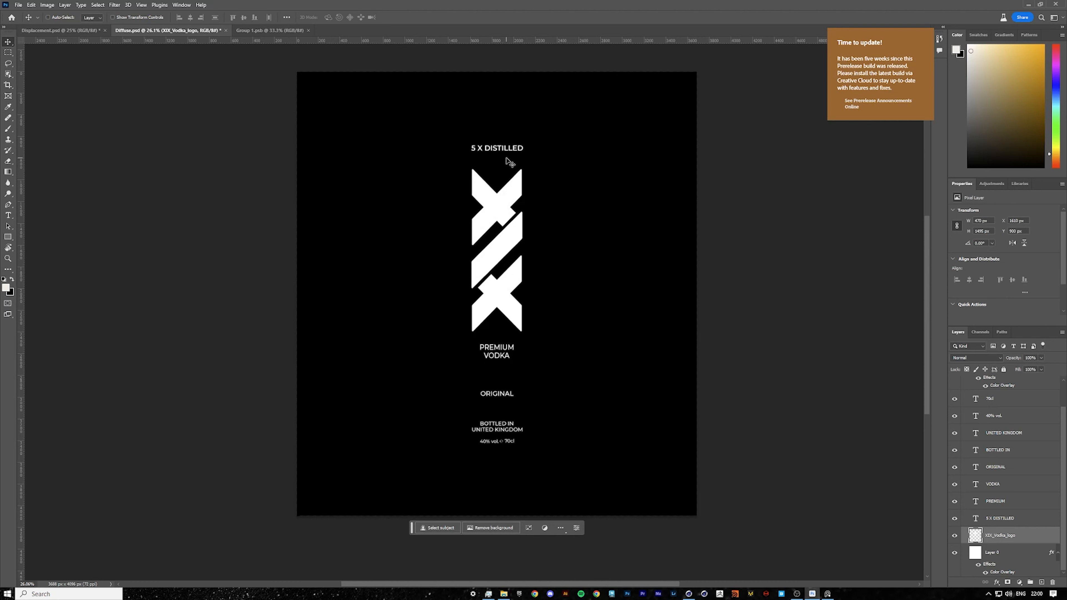
# Glance at the bottle in Cinema 4D and return to the label document in Photoshop.
pyautogui.keyDown('ctrl'); pyautogui.moveTo(506, 214); pyautogui.dragTo(514, 215); pyautogui.keyUp('ctrl')
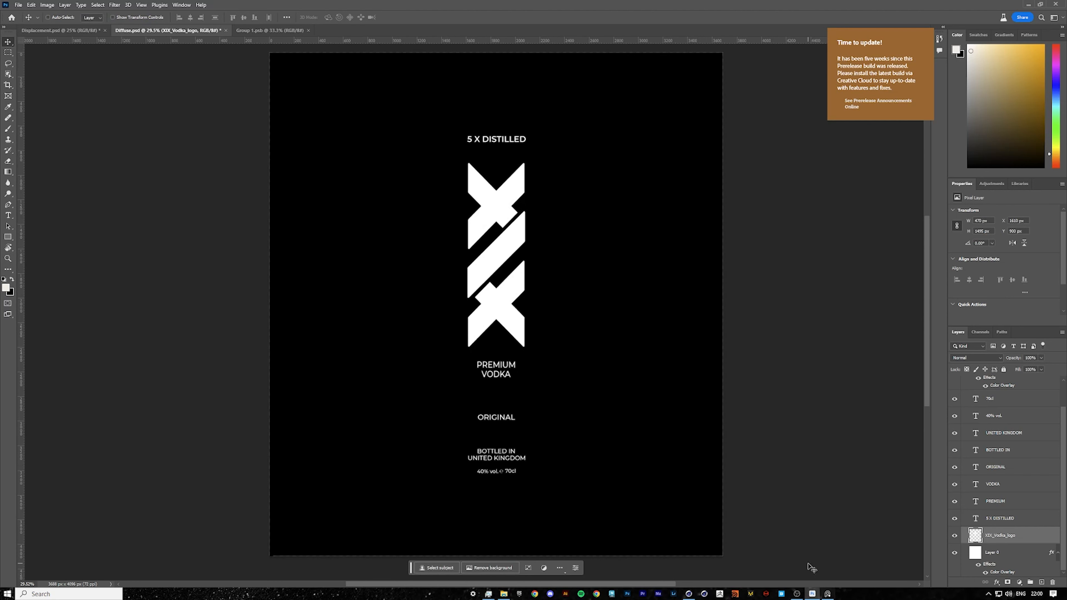
pyautogui.click(689, 592)
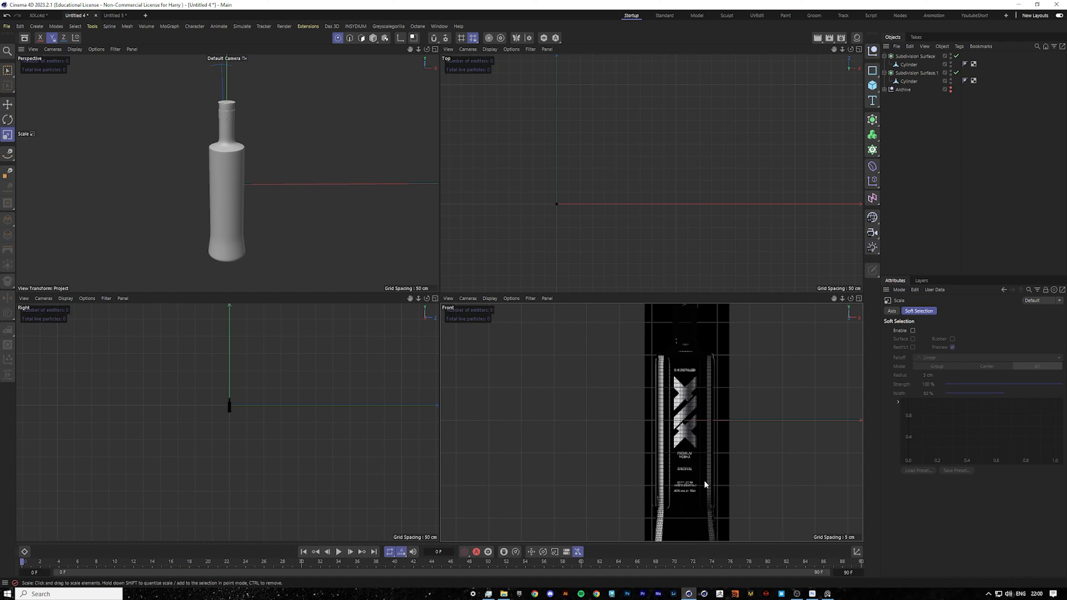
pyautogui.click(812, 594)
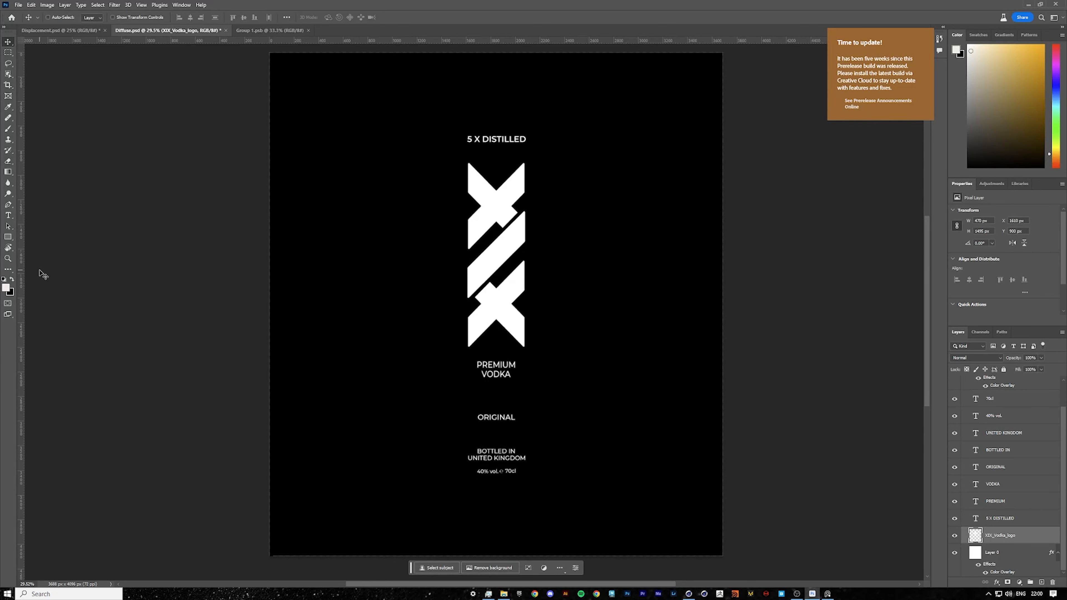
pyautogui.hscroll(1, 40, 270)
pyautogui.scroll(1, 38, 272)
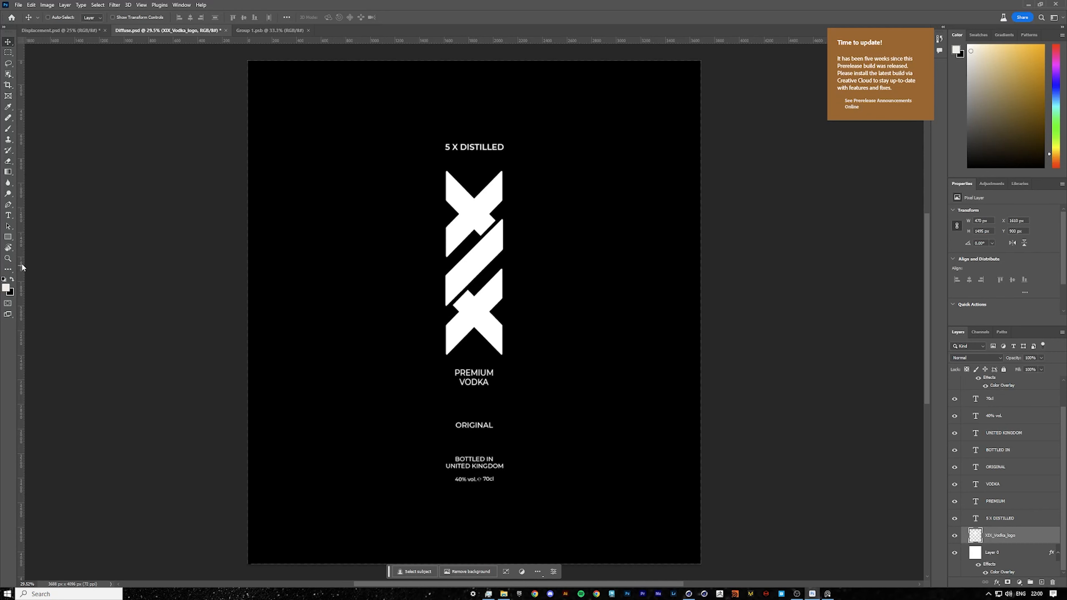
# Add a vertical guide through the centre of the label artwork and check the text and logo alignment against it.
pyautogui.moveTo(22, 268); pyautogui.dragTo(474, 291)
pyautogui.press('z')
pyautogui.moveTo(527, 175); pyautogui.dragTo(509, 202)
pyautogui.moveTo(512, 289); pyautogui.dragTo(554, 288)
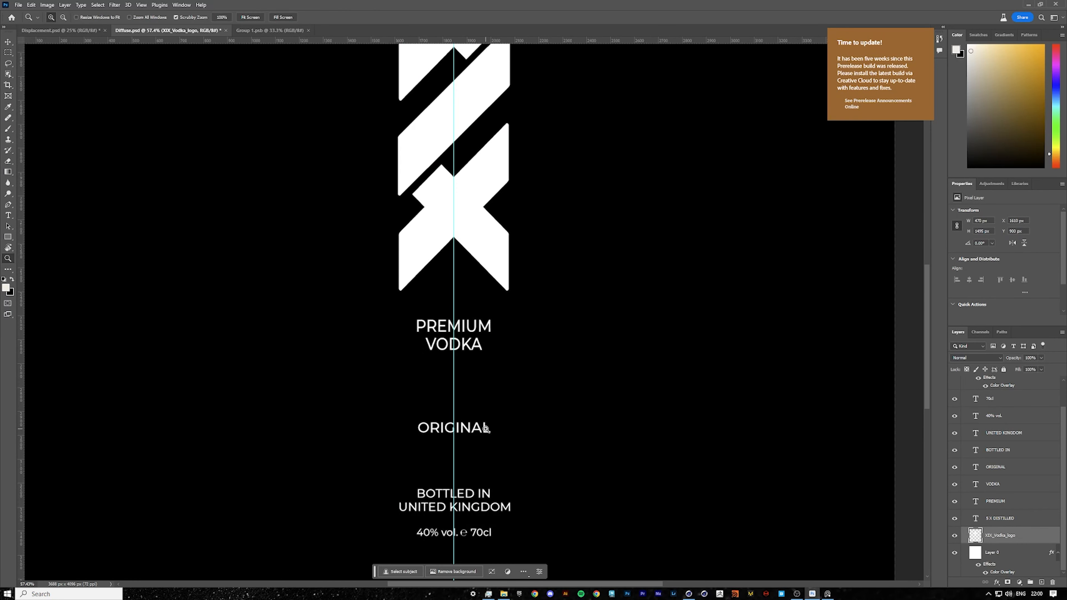
pyautogui.moveTo(502, 373)
pyautogui.mouseDown()
pyautogui.moveTo(484, 363)
pyautogui.moveTo(515, 360)
pyautogui.mouseUp()
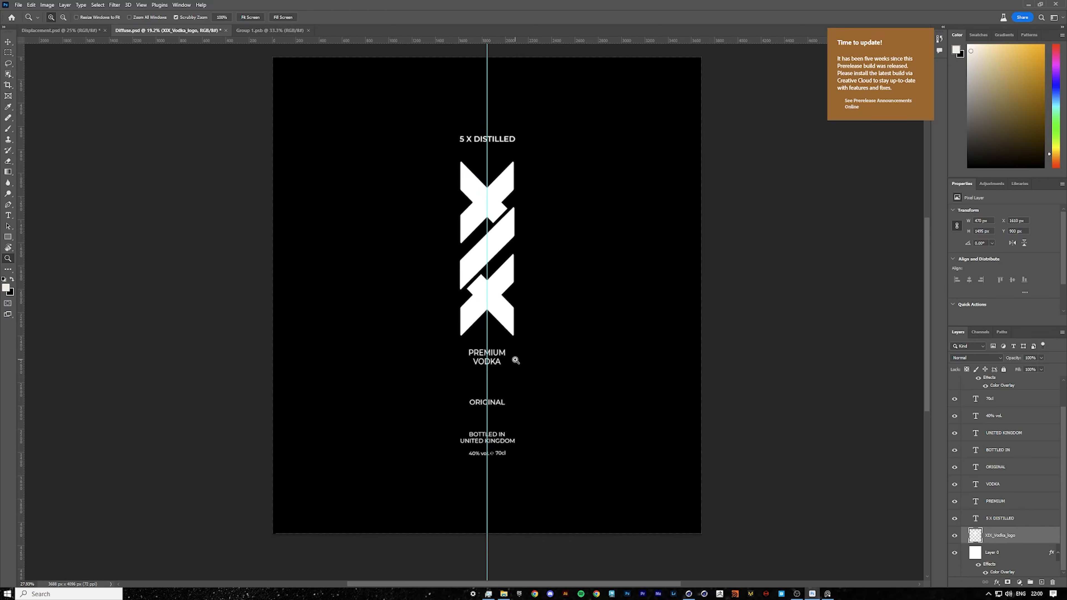
# View the reference render of the finished labelled bottle for comparison.
pyautogui.click(10, 43)
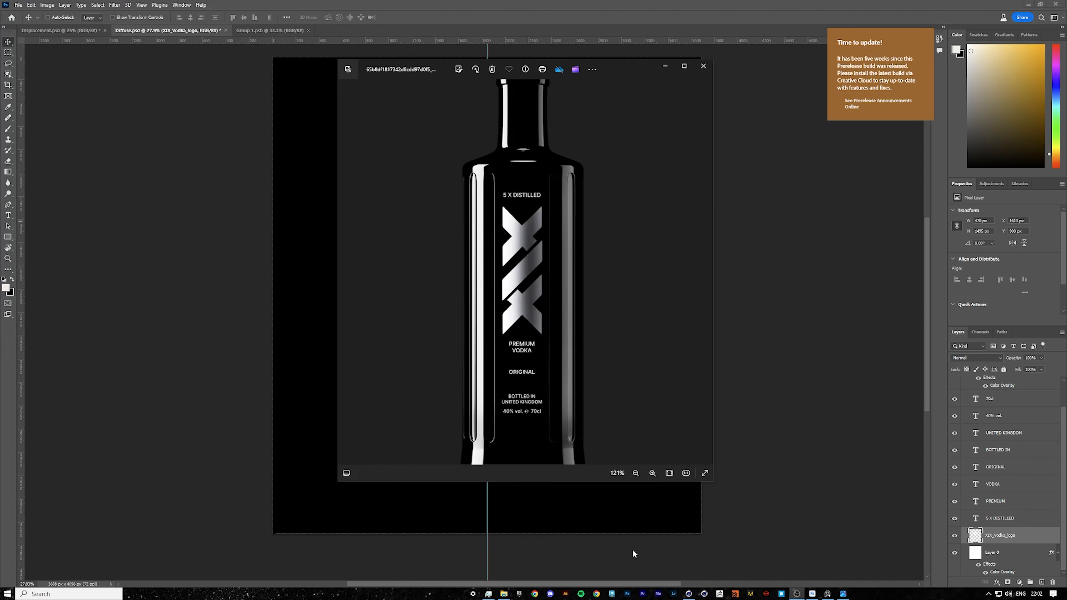
pyautogui.scroll(1, 568, 358)
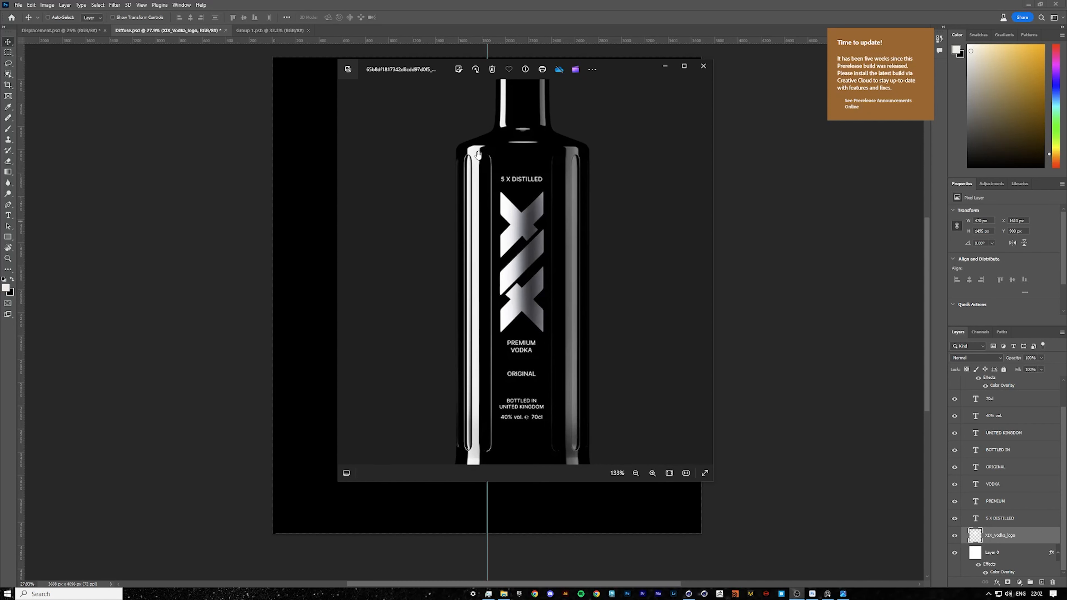
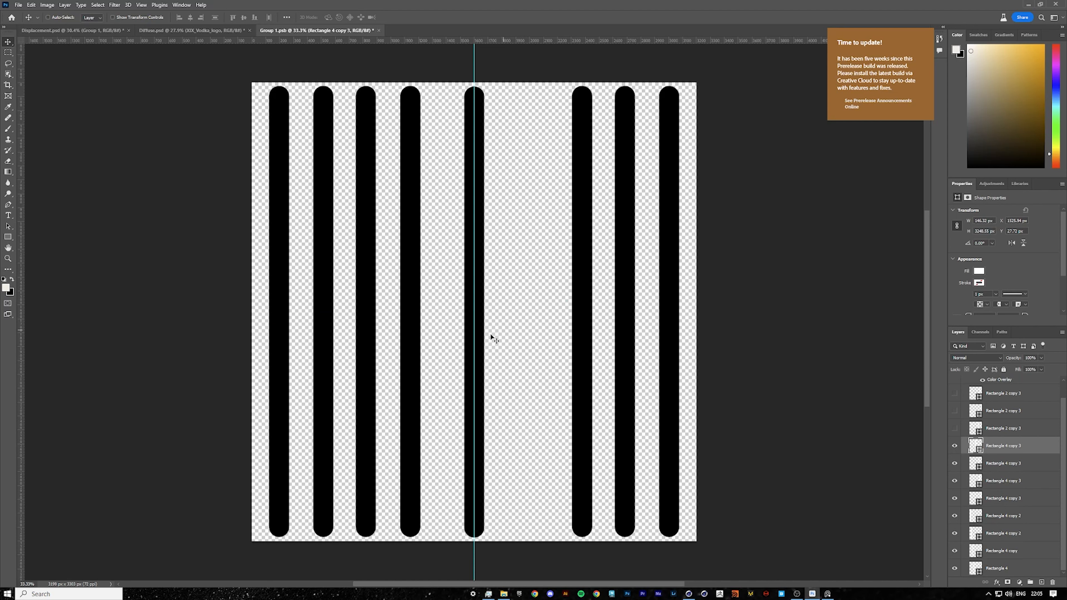
# Save the stripe smart object and look through the open label documents.
pyautogui.moveTo(506, 327)
pyautogui.mouseDown()
pyautogui.moveTo(517, 326)
pyautogui.moveTo(509, 326)
pyautogui.mouseUp()
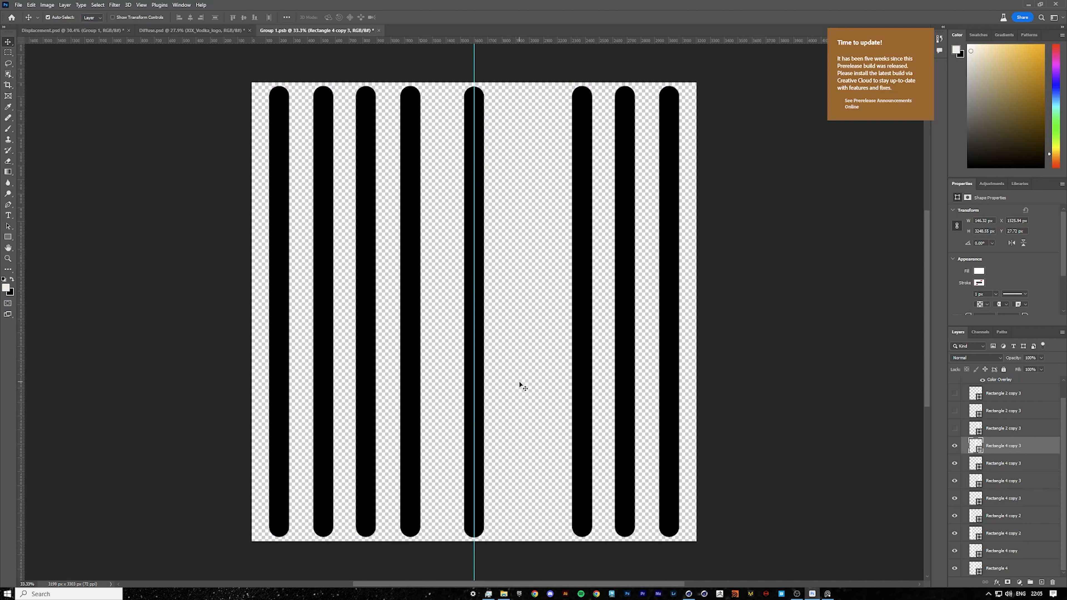
pyautogui.hotkey('ctrl', 's')
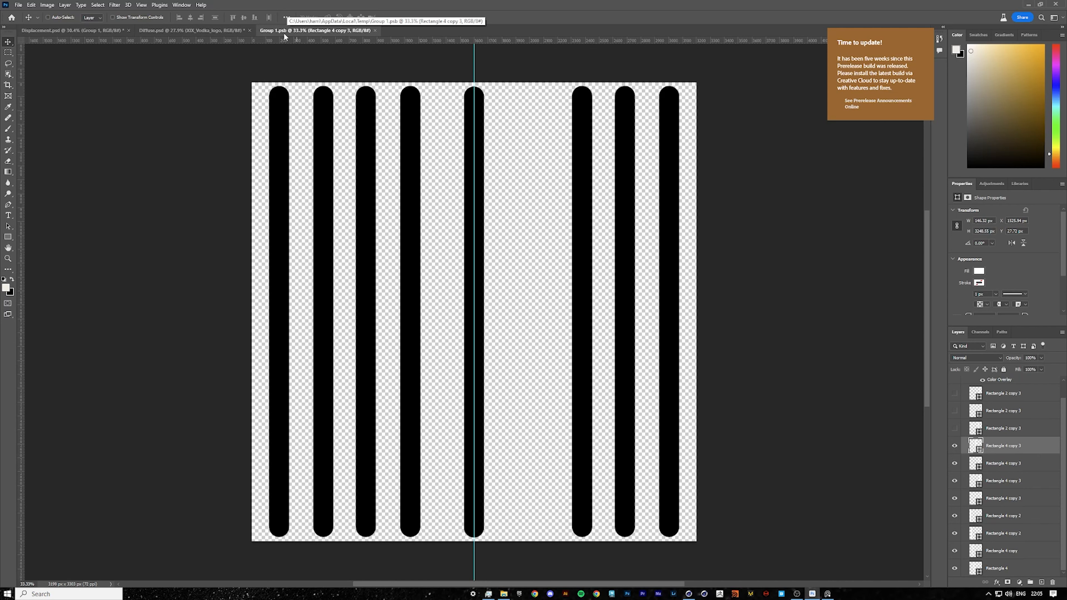
pyautogui.click(209, 32)
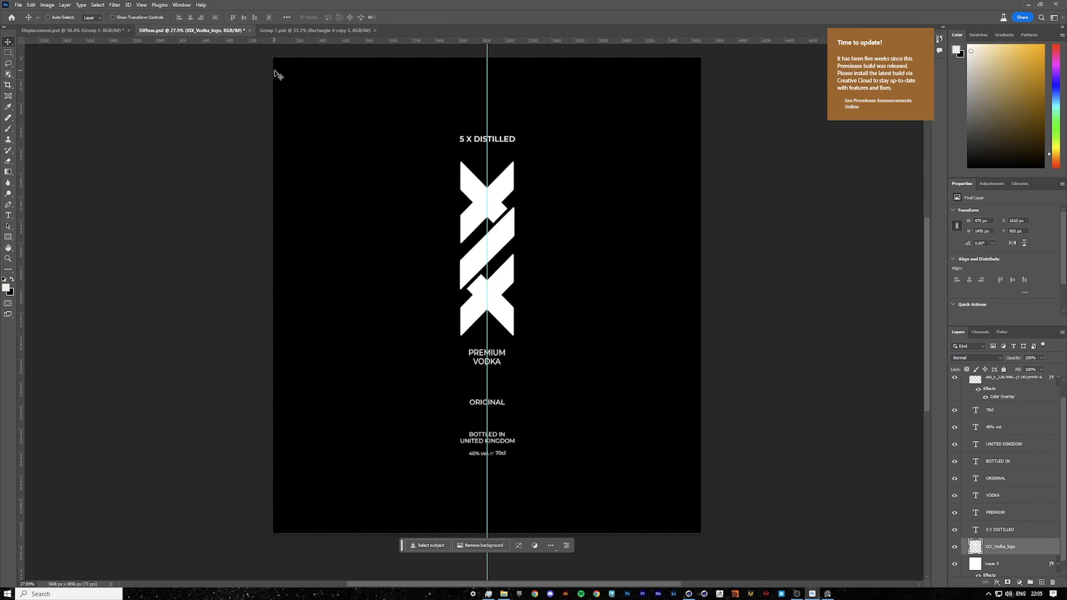
pyautogui.click(63, 31)
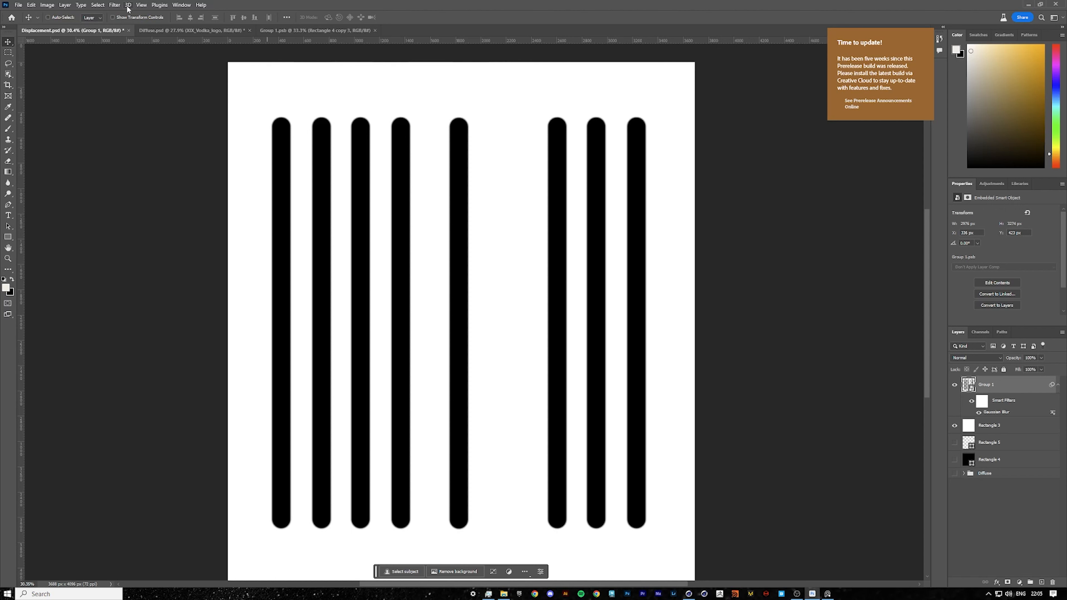
pyautogui.click(115, 5)
pyautogui.click(941, 301)
pyautogui.click(280, 29)
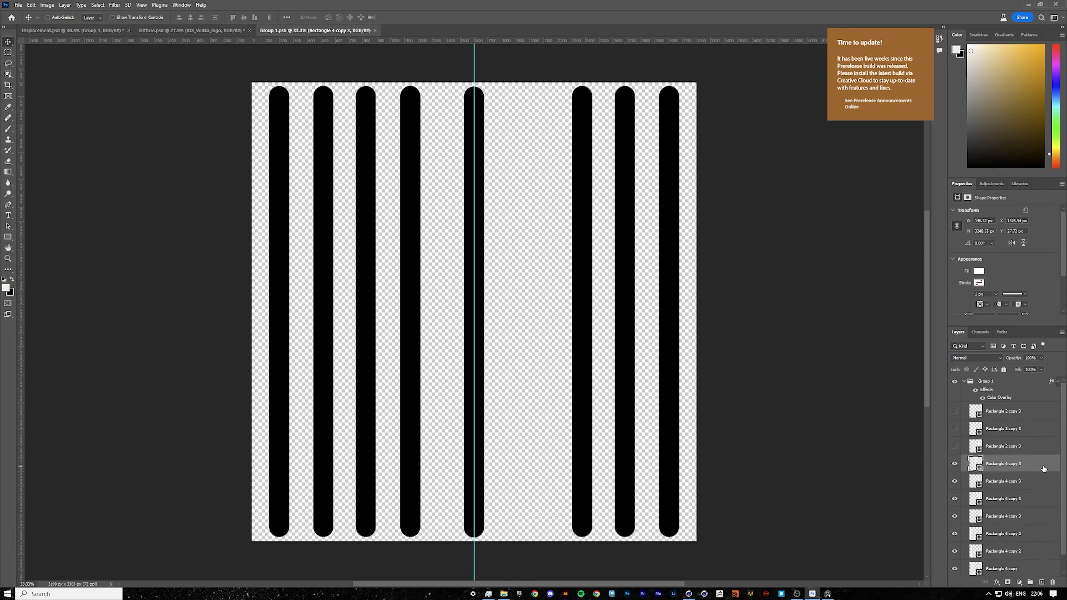
# Apply a beige colour overlay to the middle stripe layer.
pyautogui.doubleClick(1043, 468)
pyautogui.click(393, 243)
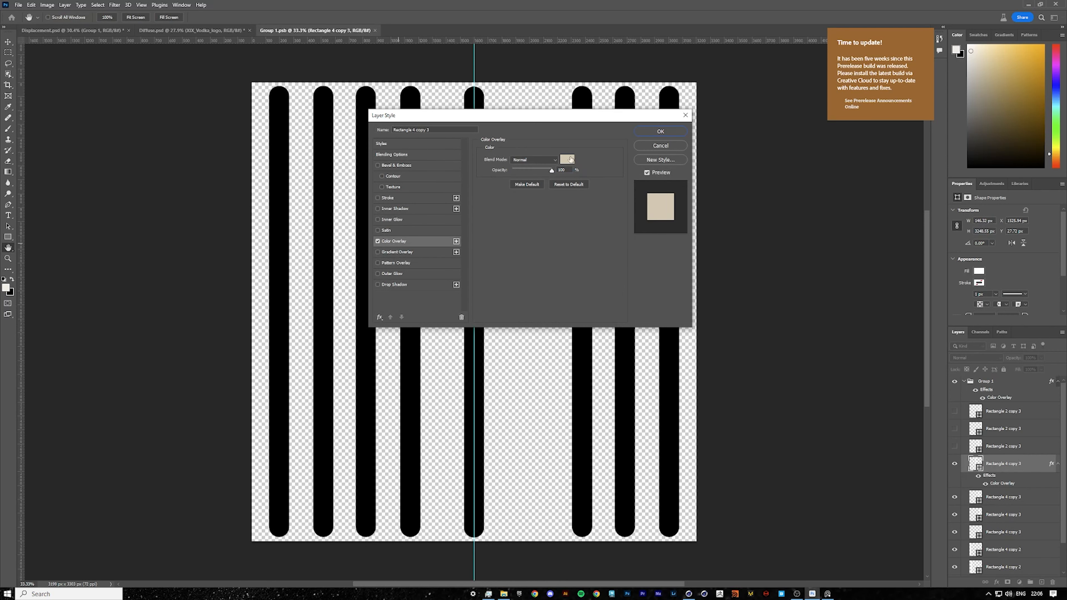
pyautogui.moveTo(575, 116); pyautogui.dragTo(735, 251)
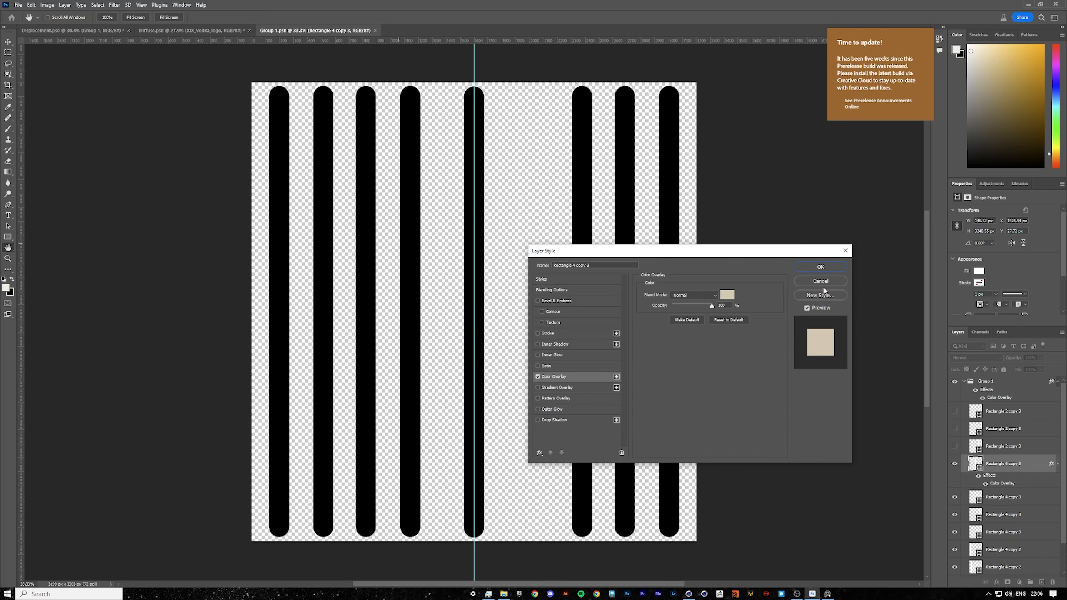
pyautogui.press('Return')
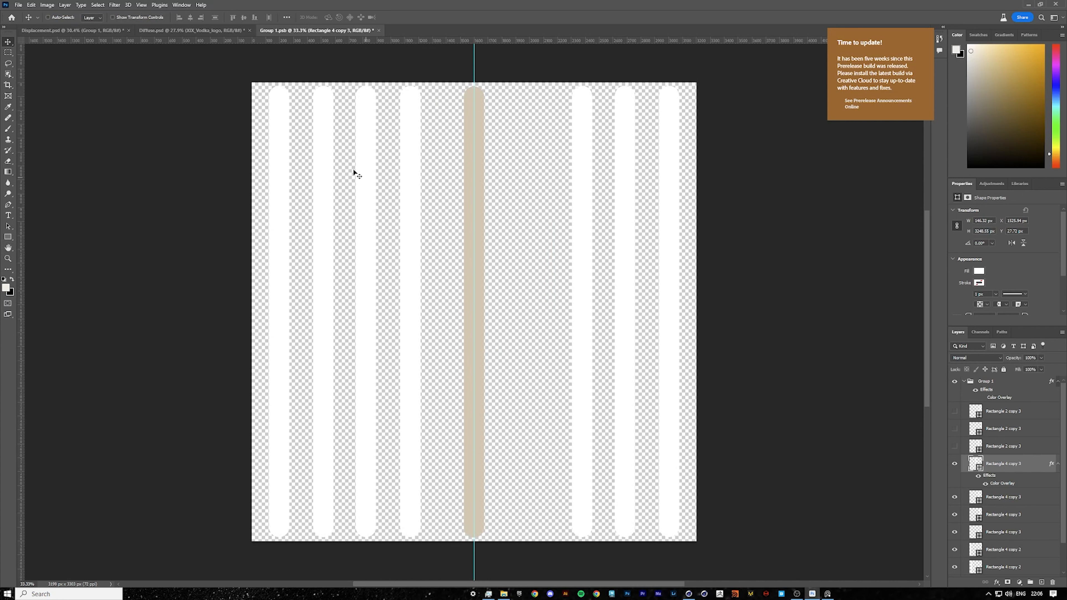
# Save the stripe smart object and preview the displacement document with its background layers toggled.
pyautogui.hotkey('ctrl', 's')
pyautogui.click(101, 31)
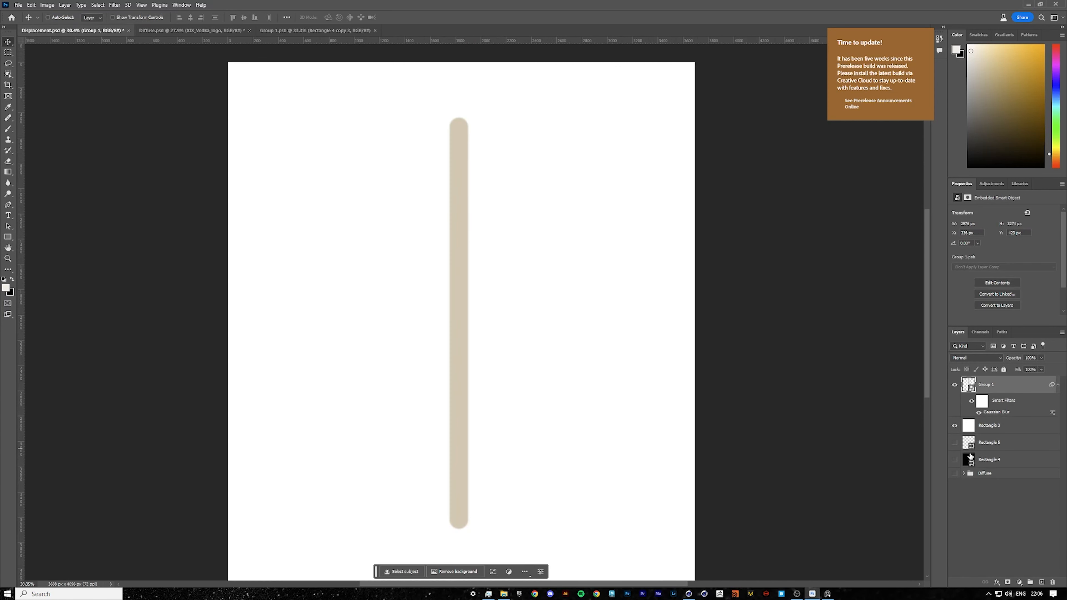
pyautogui.click(955, 460)
pyautogui.click(955, 426)
pyautogui.press('z')
pyautogui.moveTo(469, 346)
pyautogui.mouseDown()
pyautogui.moveTo(459, 343)
pyautogui.moveTo(471, 345)
pyautogui.mouseUp()
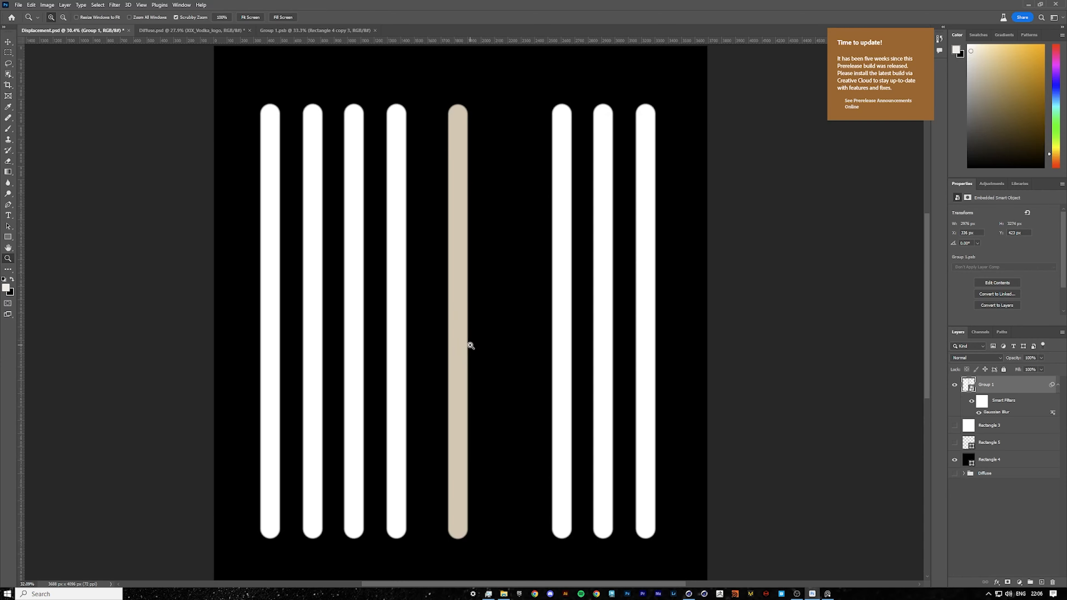
pyautogui.press('v')
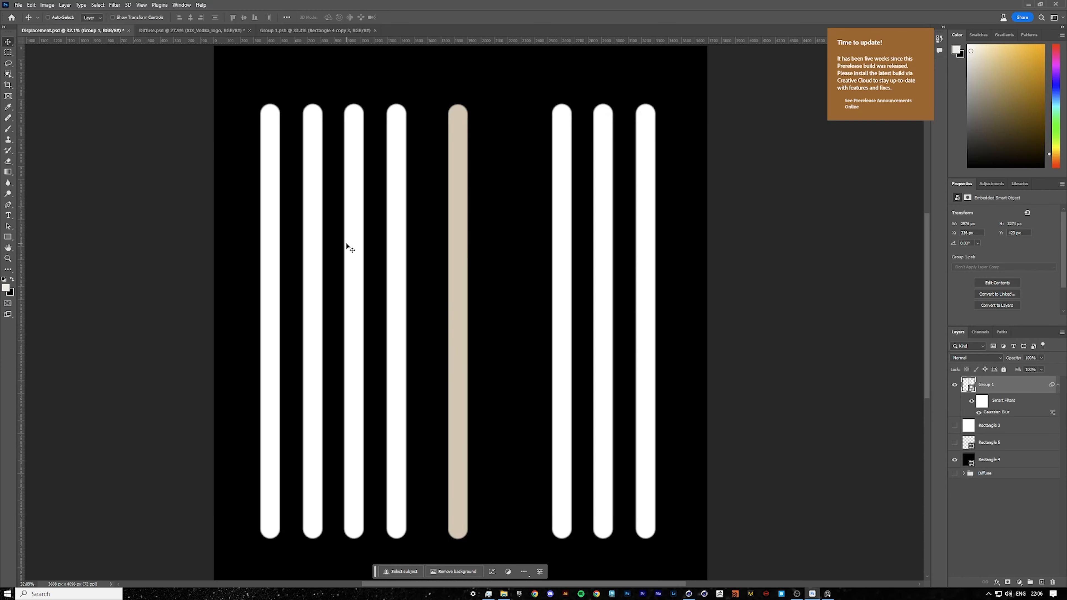
pyautogui.click(955, 459)
pyautogui.click(954, 425)
# Undo the last three edits to the stripe artwork and save the smart object.
pyautogui.click(349, 32)
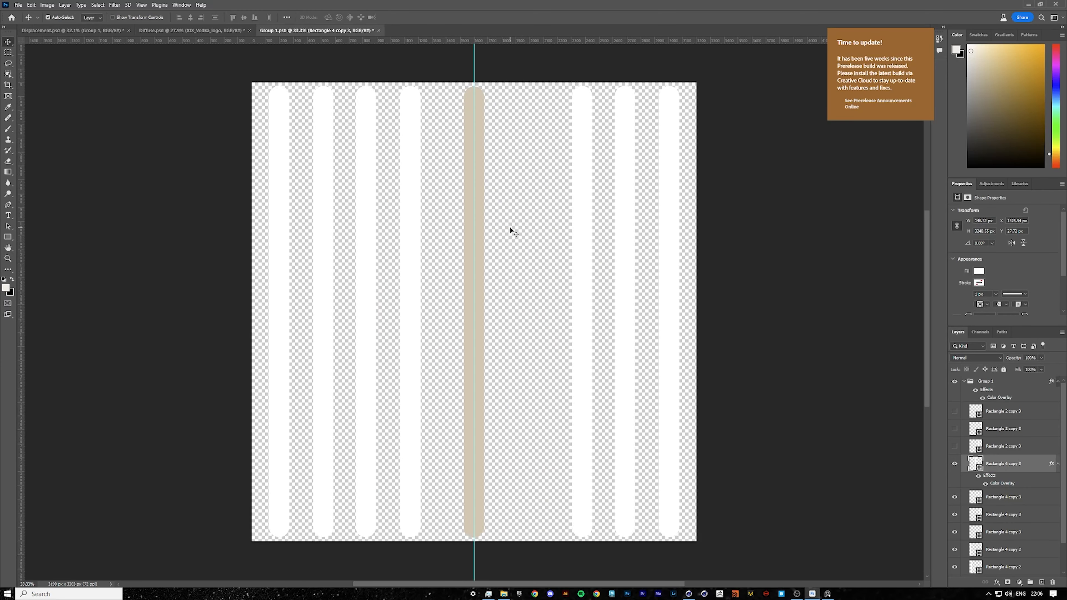
pyautogui.hotkey('ctrl', 'z')
pyautogui.hotkey('ctrl', 'z')
pyautogui.hotkey('ctrl', 'z')
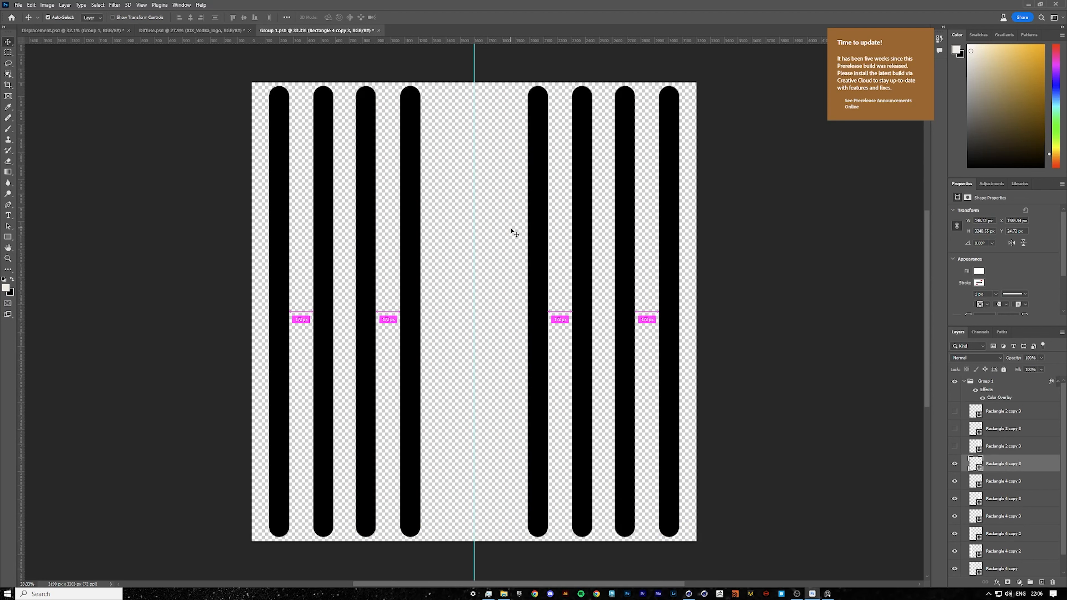
pyautogui.hotkey('ctrl', 's')
# Try giving the displacement stripes a white colour overlay over the black background layer.
pyautogui.click(90, 32)
pyautogui.press('z')
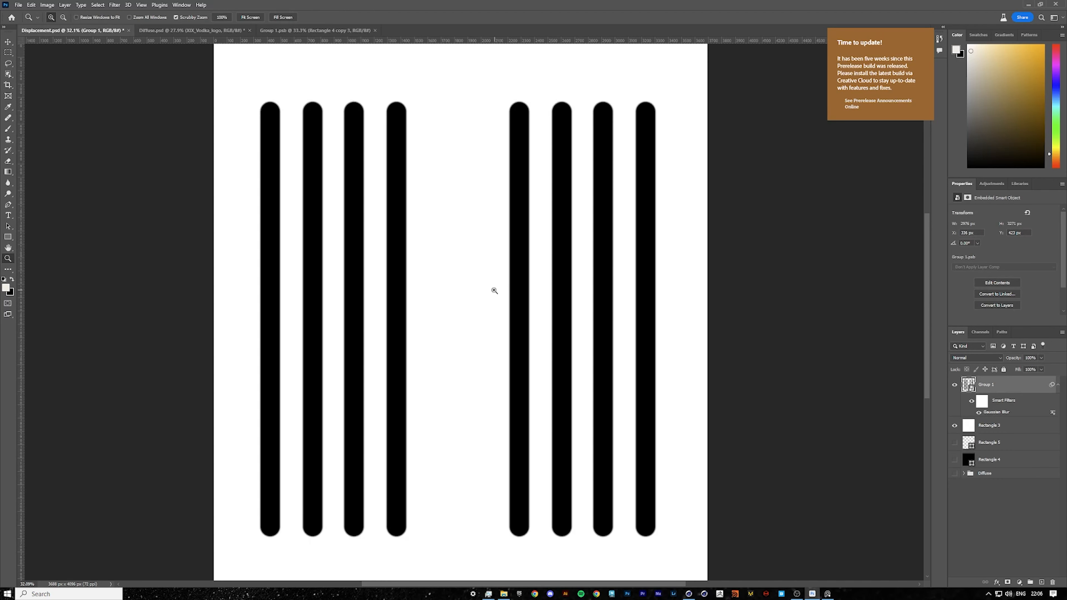
pyautogui.moveTo(511, 293)
pyautogui.mouseDown()
pyautogui.moveTo(483, 290)
pyautogui.moveTo(509, 290)
pyautogui.mouseUp()
pyautogui.press('v')
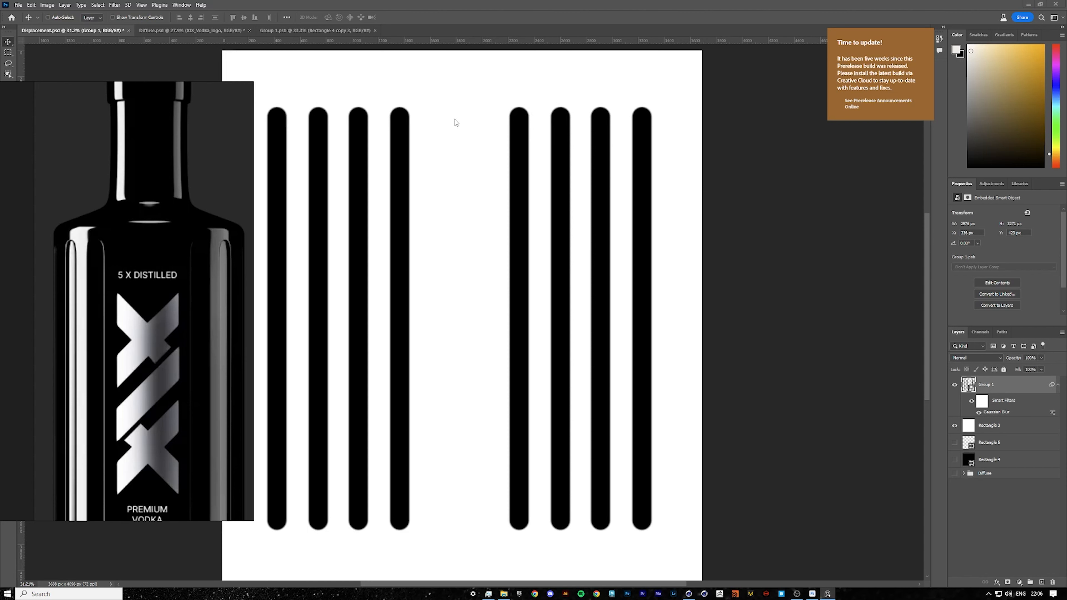
pyautogui.click(954, 426)
pyautogui.click(955, 459)
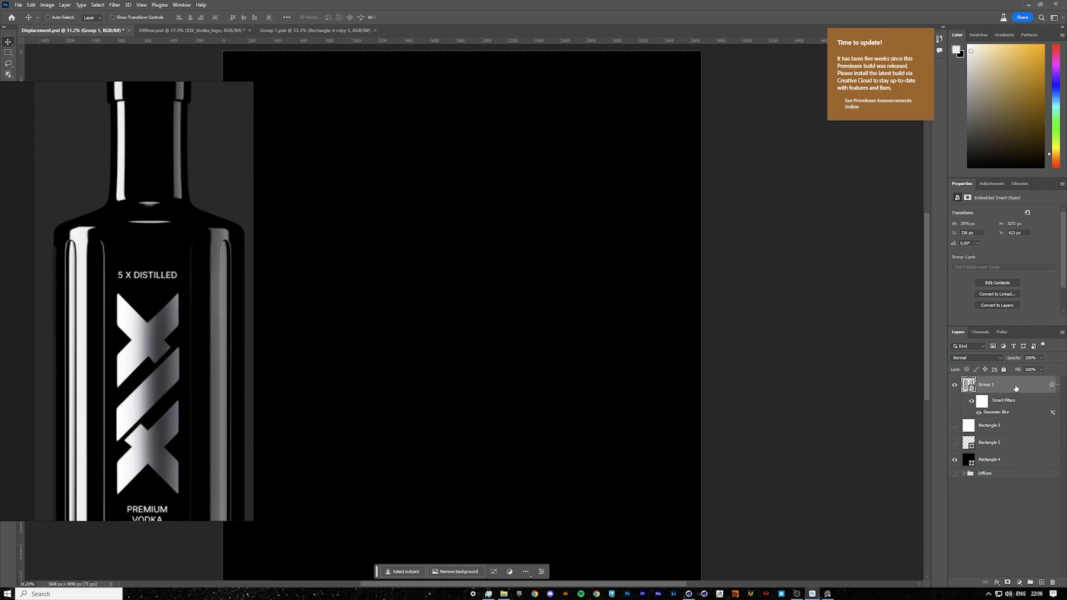
pyautogui.doubleClick(1015, 388)
pyautogui.click(554, 377)
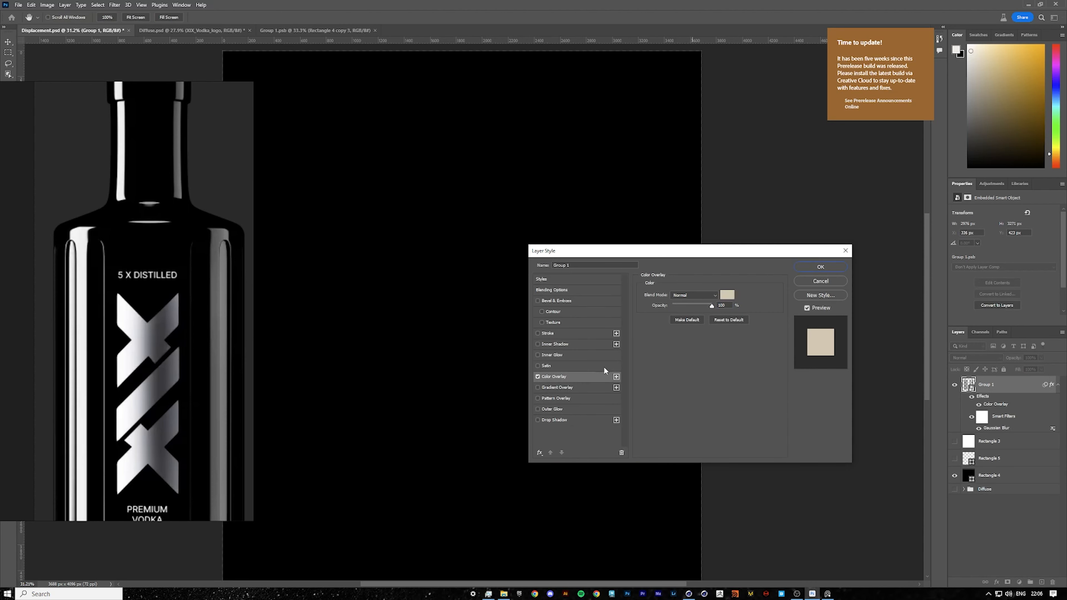
pyautogui.click(732, 297)
pyautogui.click(425, 153)
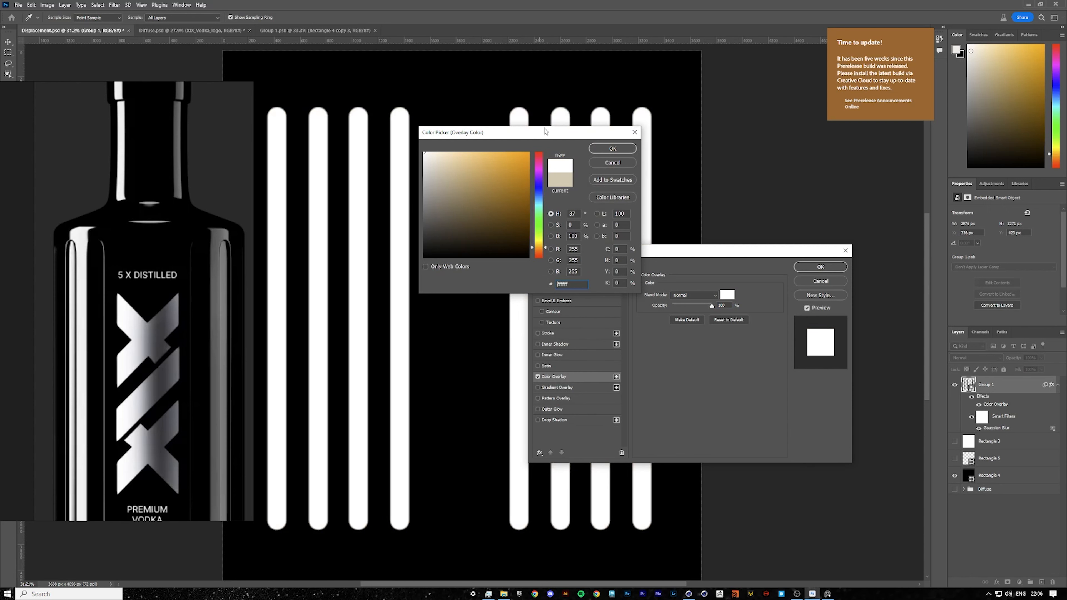
pyautogui.click(612, 148)
pyautogui.click(821, 267)
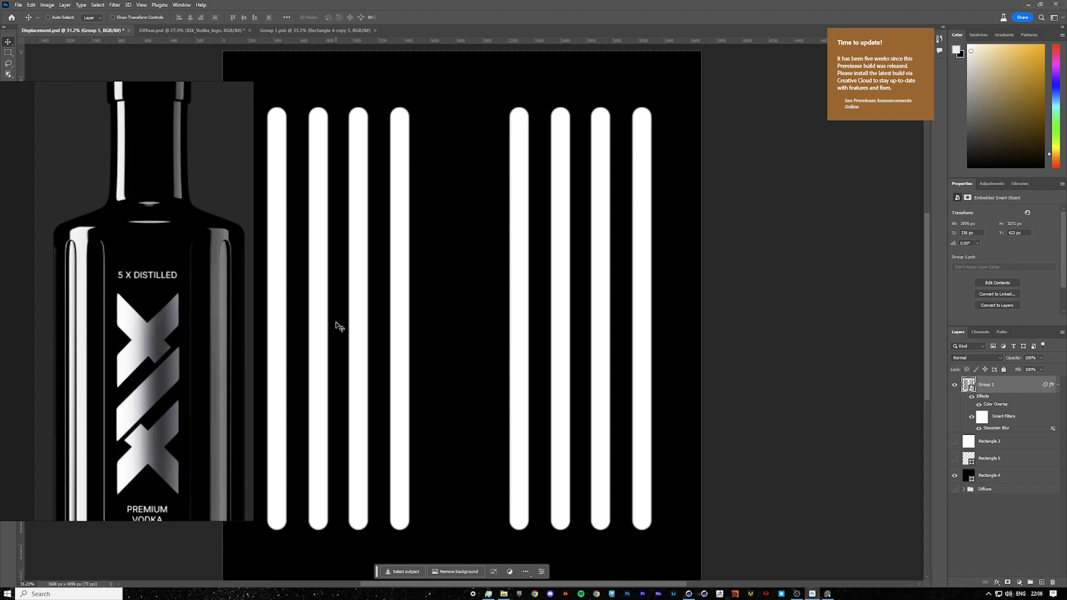
# Undo the overlay and background changes in the displacement document.
pyautogui.hotkey('ctrl', 'z')
pyautogui.hotkey('ctrl', 'z')
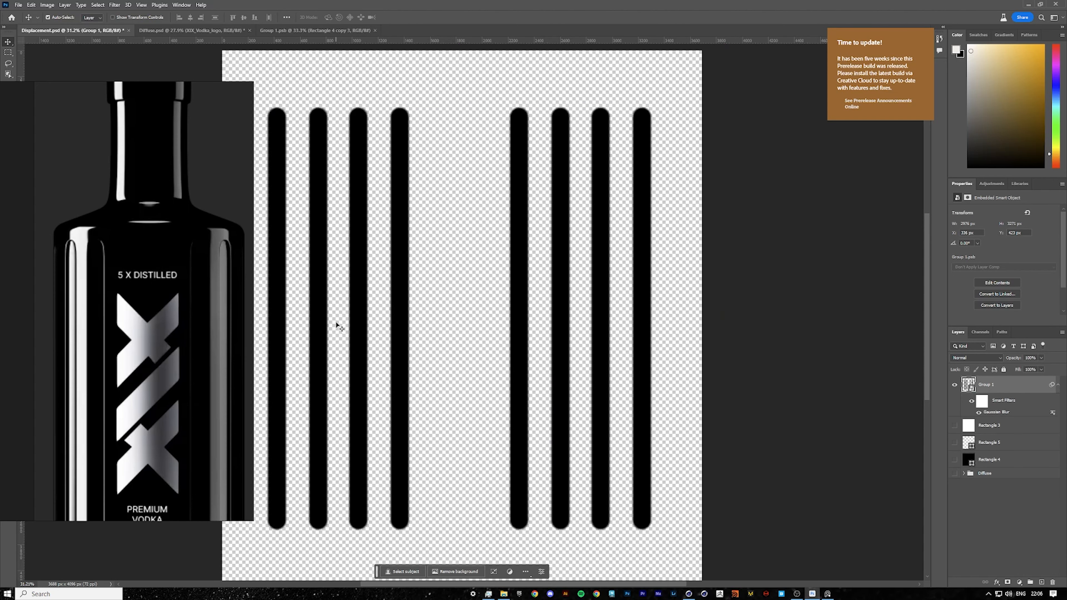
pyautogui.hotkey('ctrl', 'z')
pyautogui.keyDown('ctrl'); pyautogui.moveTo(547, 304); pyautogui.dragTo(508, 305); pyautogui.keyUp('ctrl')
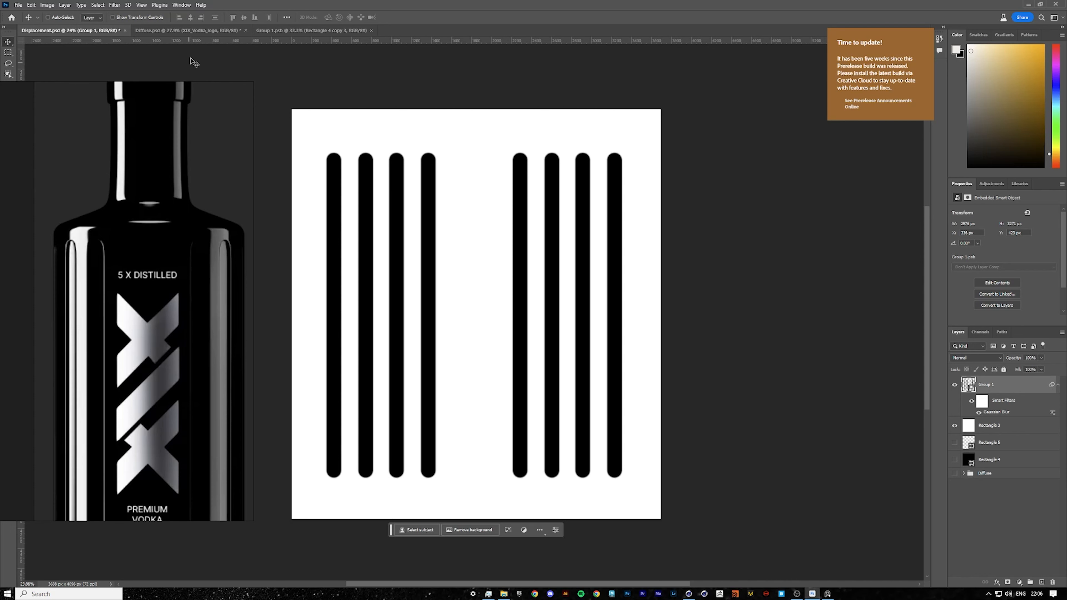
# Return to Cinema 4D and inspect the bottle and cap objects.
pyautogui.click(188, 31)
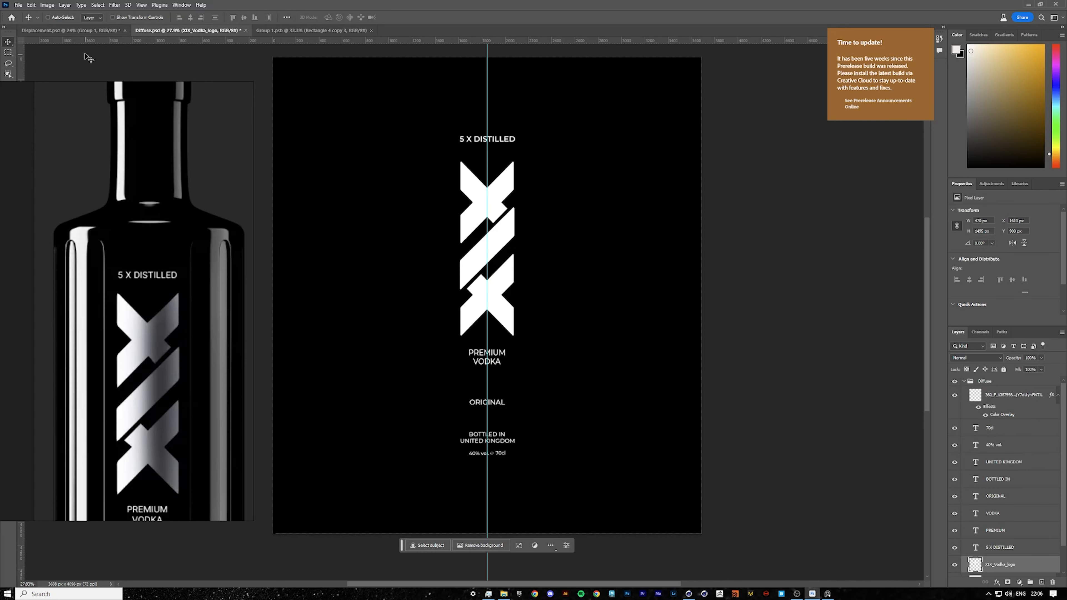
pyautogui.click(82, 31)
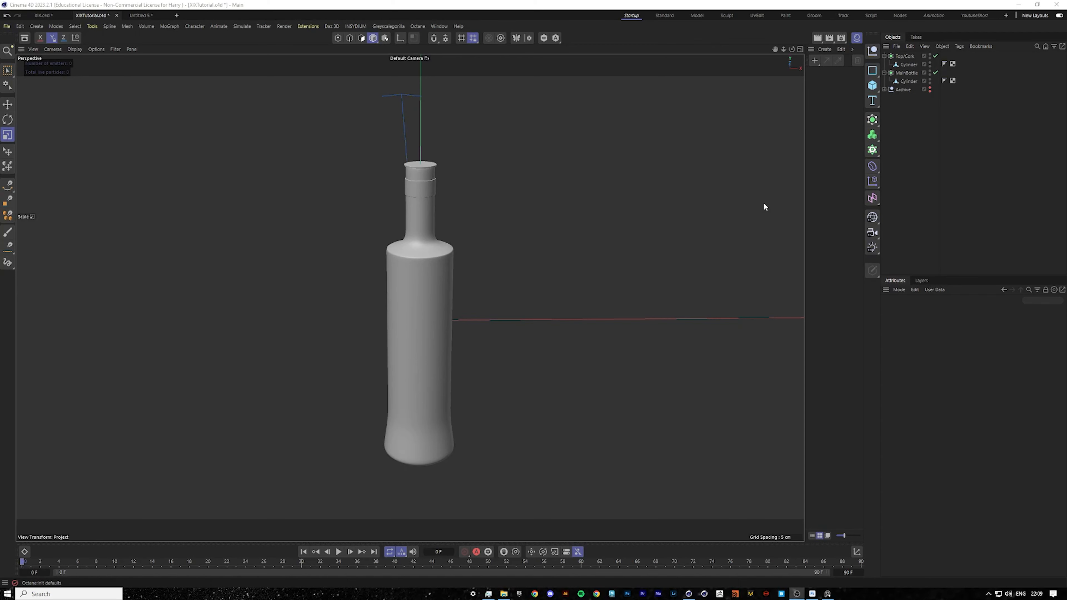
pyautogui.click(905, 73)
pyautogui.click(905, 56)
pyautogui.click(936, 140)
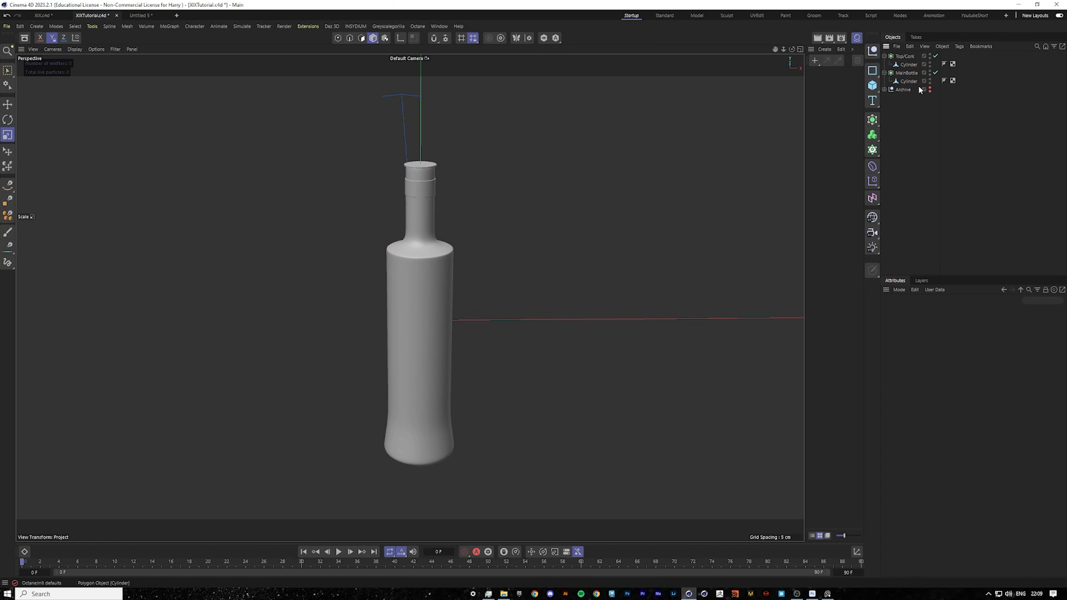
pyautogui.click(904, 56)
pyautogui.click(906, 73)
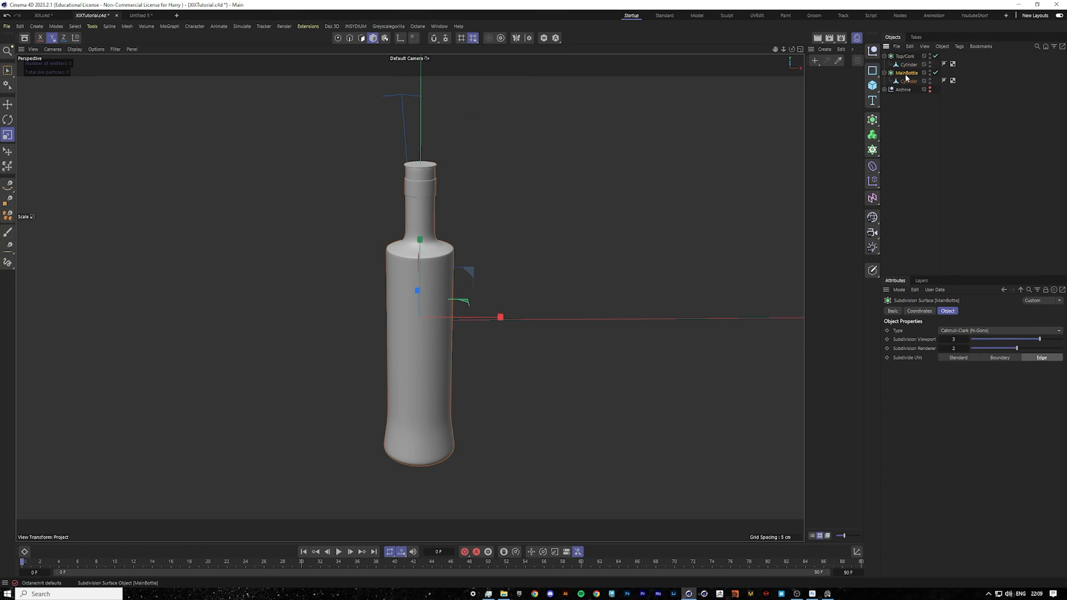
# Open the Octane Live Viewer and dock it beside the viewport.
pyautogui.click(418, 27)
pyautogui.click(433, 51)
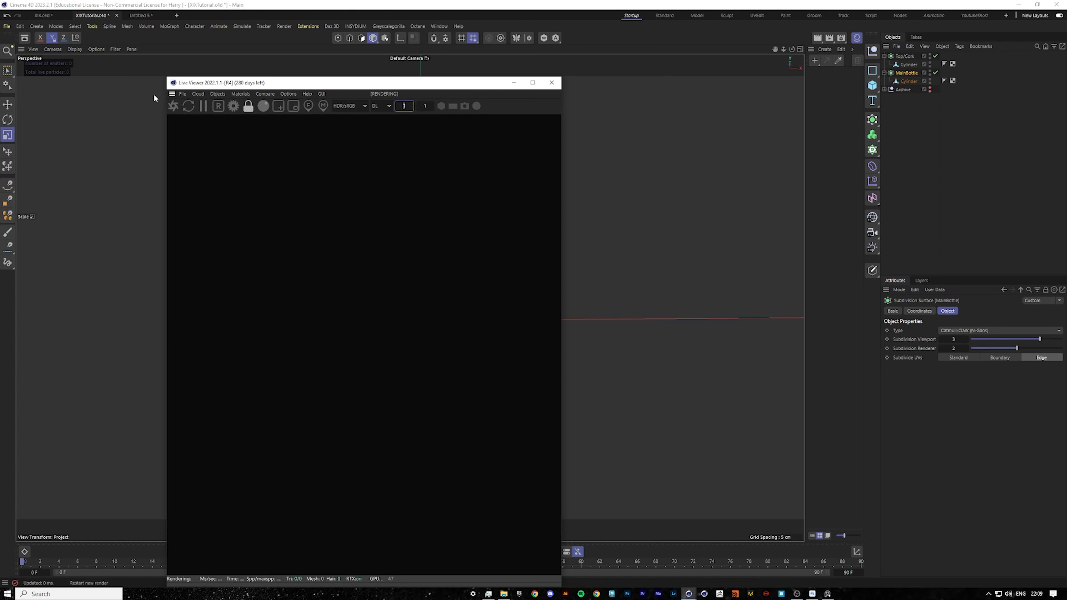
pyautogui.moveTo(171, 93); pyautogui.dragTo(48, 127)
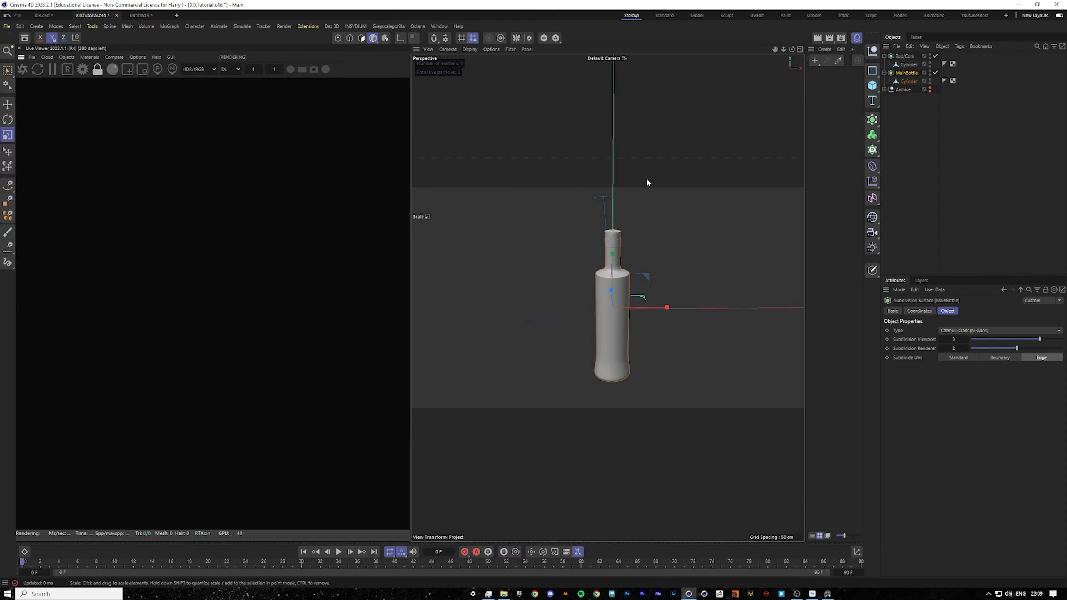
pyautogui.click(998, 158)
pyautogui.click(855, 39)
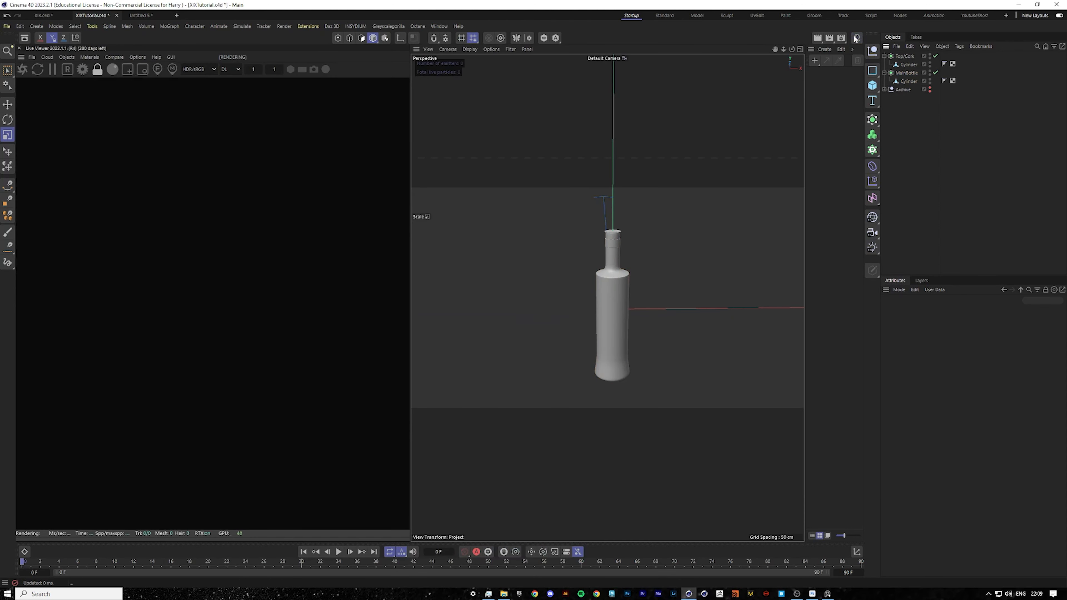
pyautogui.click(855, 38)
# Create an Octane Glossy material and rename it Main_Bottle_Texture.
pyautogui.click(89, 57)
pyautogui.moveTo(112, 102)
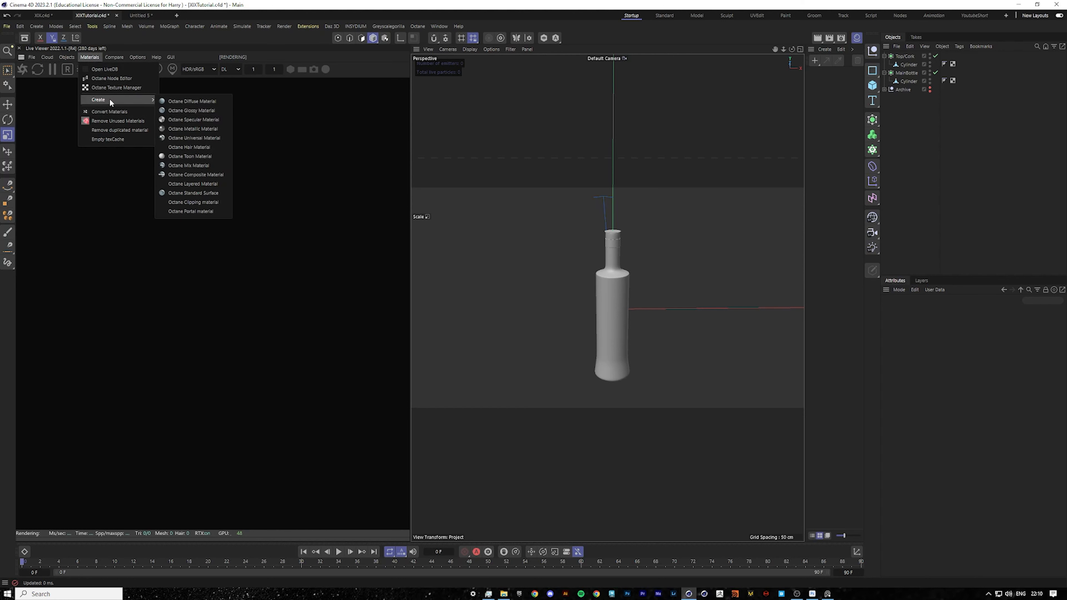
pyautogui.click(191, 110)
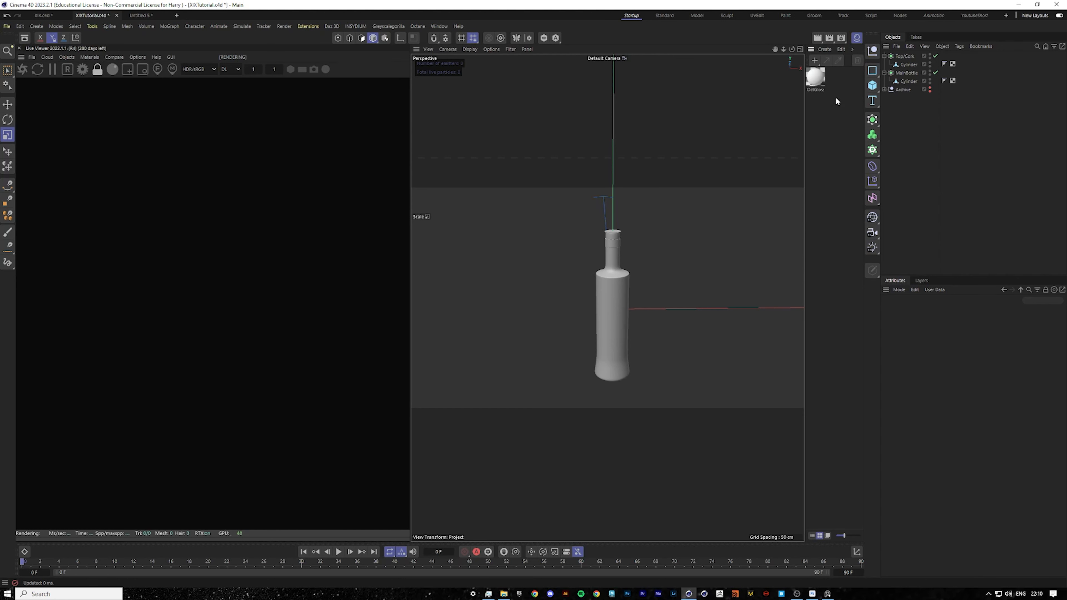
pyautogui.doubleClick(814, 77)
pyautogui.moveTo(848, 72); pyautogui.dragTo(650, 100)
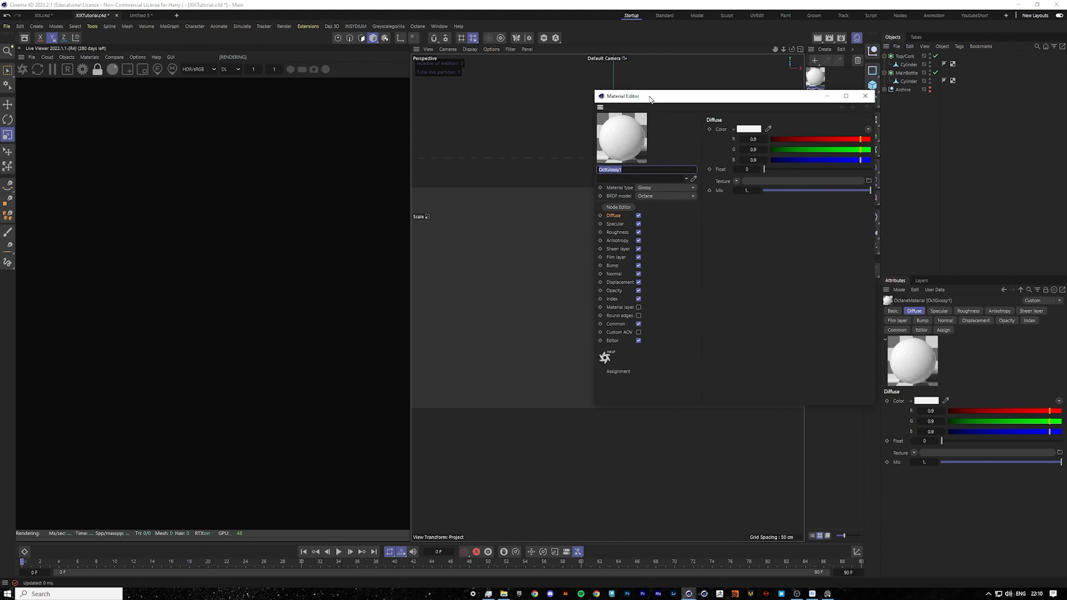
pyautogui.press('BackSpace')
pyautogui.write('Main_Bottle_Texture')
pyautogui.press('Return')
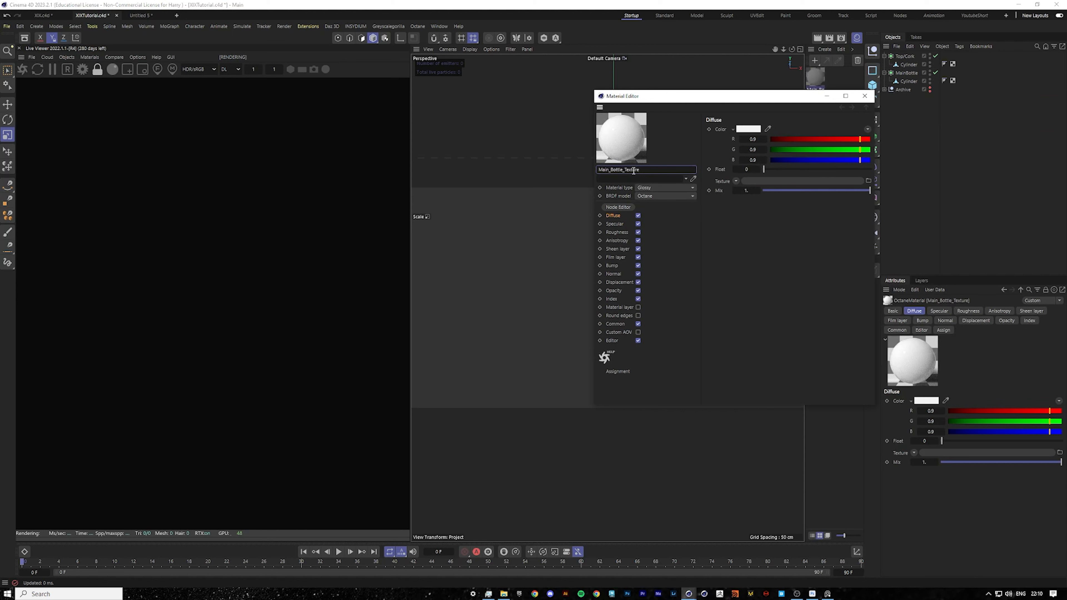
# Open the material's node editor and add image texture nodes for Diffuse.psd and Displacement.psd.
pyautogui.click(625, 208)
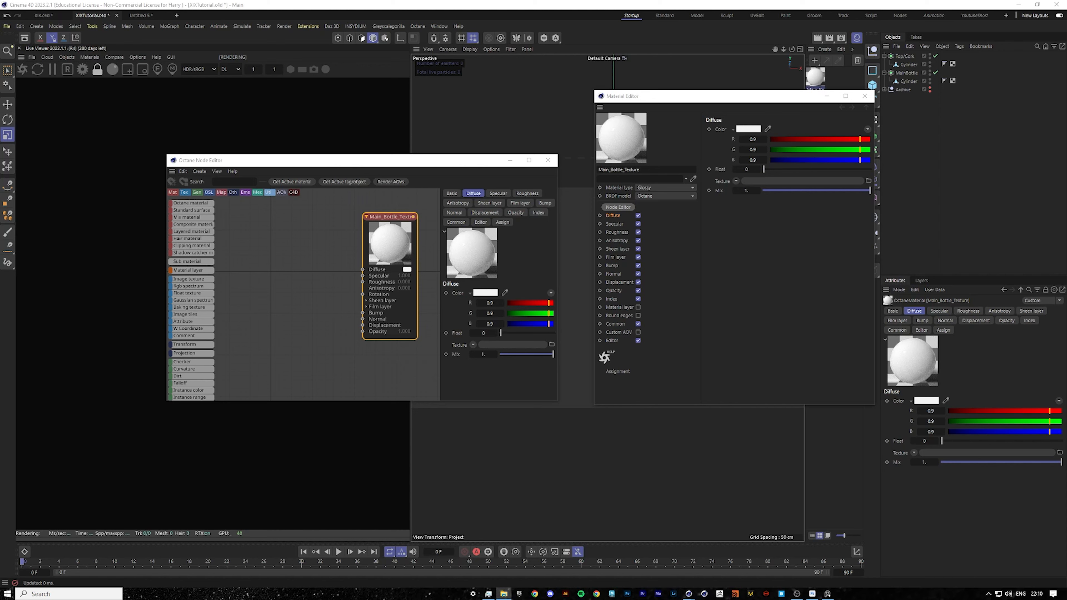
pyautogui.moveTo(611, 255); pyautogui.dragTo(256, 241)
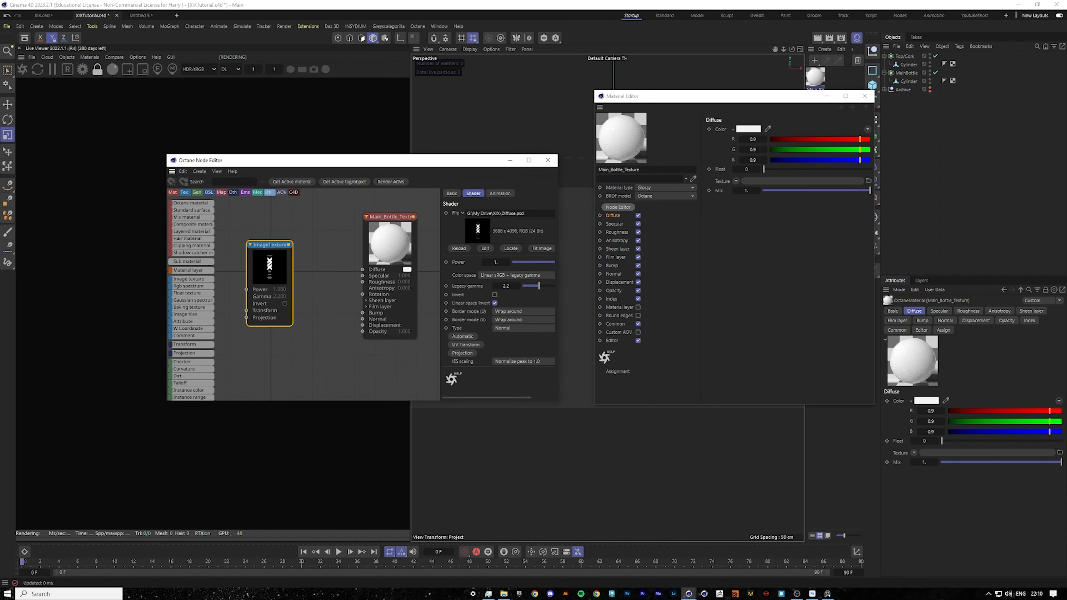
pyautogui.moveTo(1028, 274); pyautogui.dragTo(311, 374)
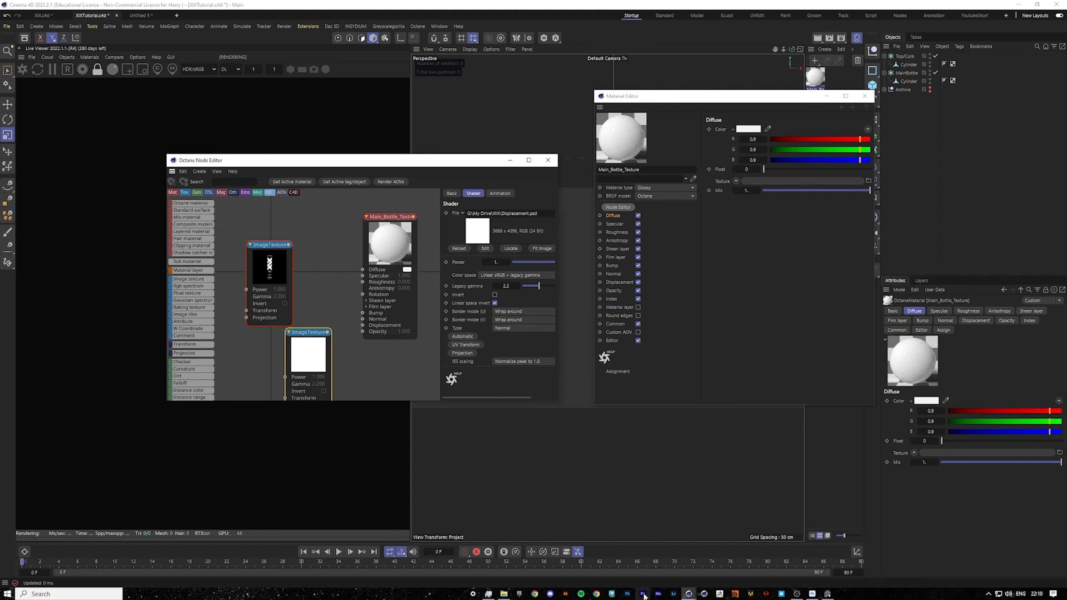
pyautogui.click(812, 593)
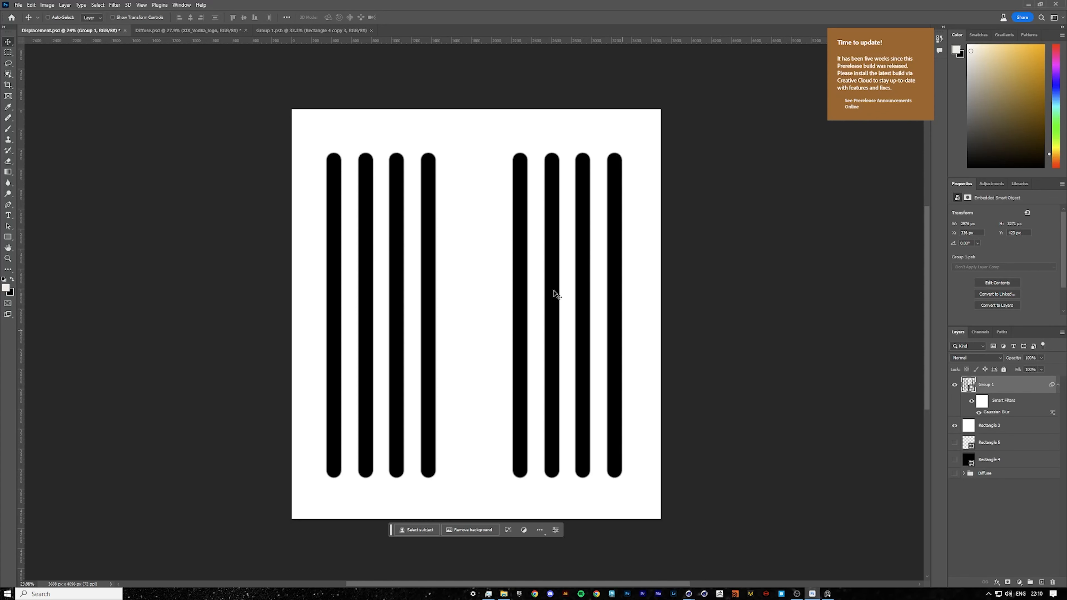
# Save the displacement artwork in Photoshop and reload Displacement.psd in the Octane image texture node.
pyautogui.hotkey('ctrl', 's')
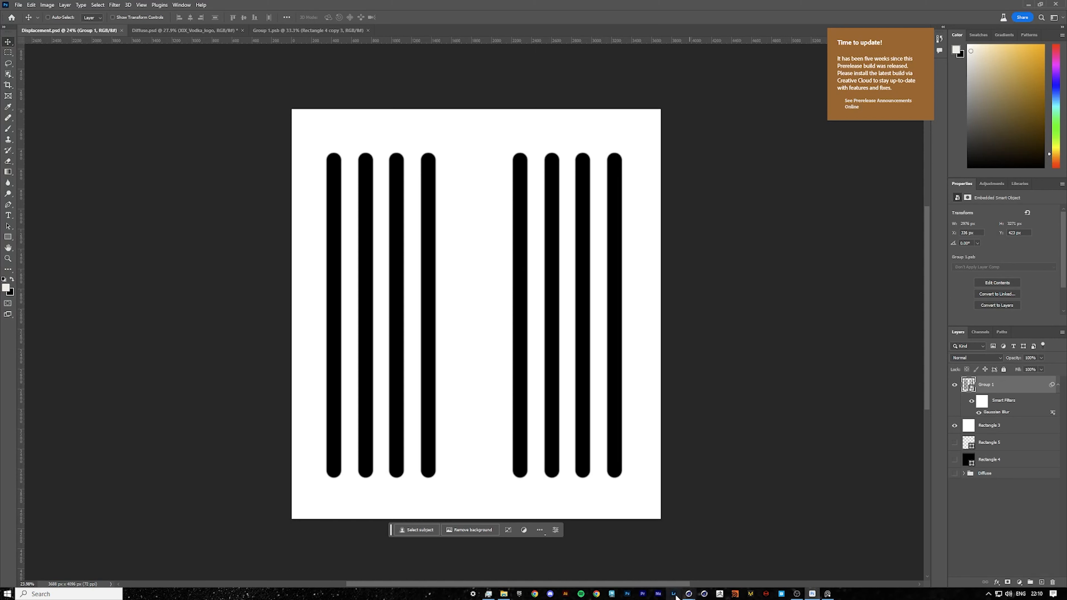
pyautogui.click(688, 594)
pyautogui.click(588, 550)
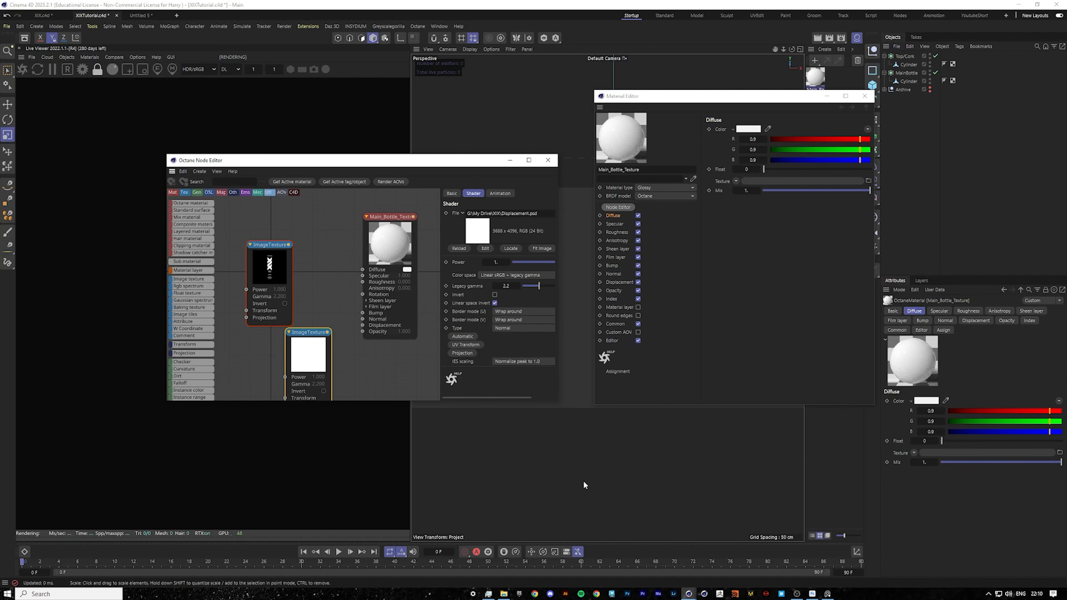
pyautogui.click(460, 250)
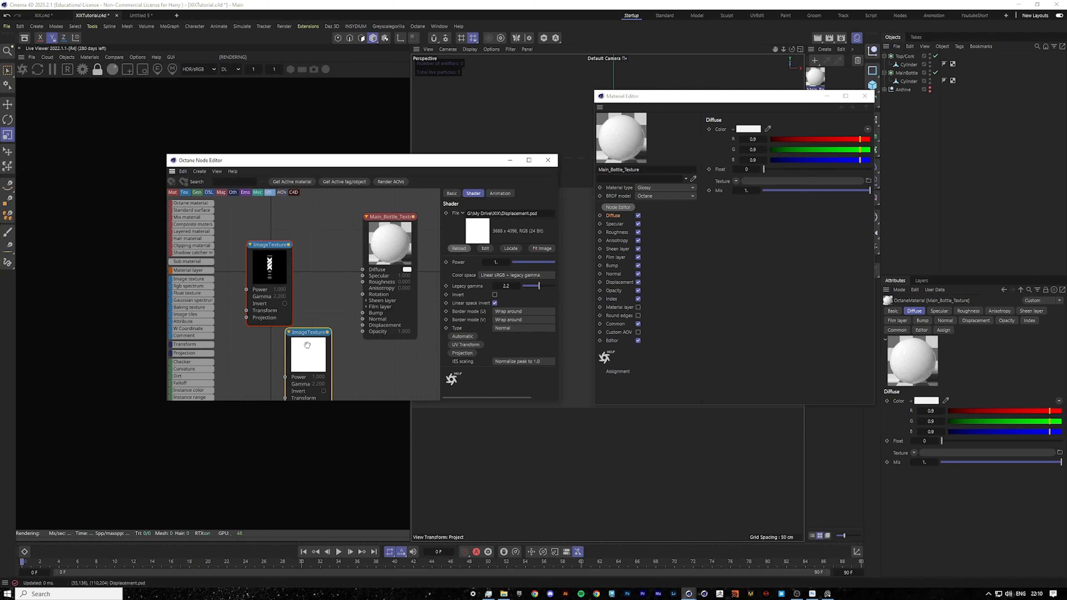
# Arrange the texture nodes and connect the Diffuse.psd image texture to the material's Diffuse input.
pyautogui.moveTo(303, 342); pyautogui.dragTo(277, 355)
pyautogui.moveTo(387, 234); pyautogui.dragTo(392, 227)
pyautogui.moveTo(262, 257); pyautogui.dragTo(249, 218)
pyautogui.moveTo(279, 358); pyautogui.dragTo(252, 313)
pyautogui.moveTo(312, 241)
pyautogui.mouseDown(button='middle')
pyautogui.moveTo(310, 275)
pyautogui.moveTo(309, 249)
pyautogui.mouseUp(button='middle')
pyautogui.scroll(-2, 308, 262)
pyautogui.click(274, 245)
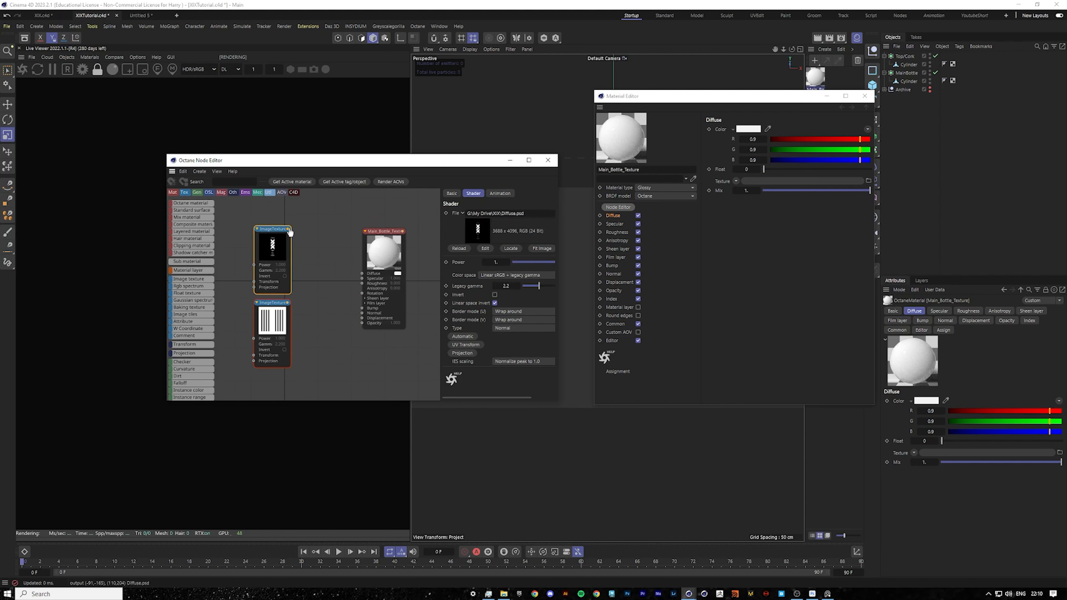
pyautogui.moveTo(288, 228); pyautogui.dragTo(363, 277)
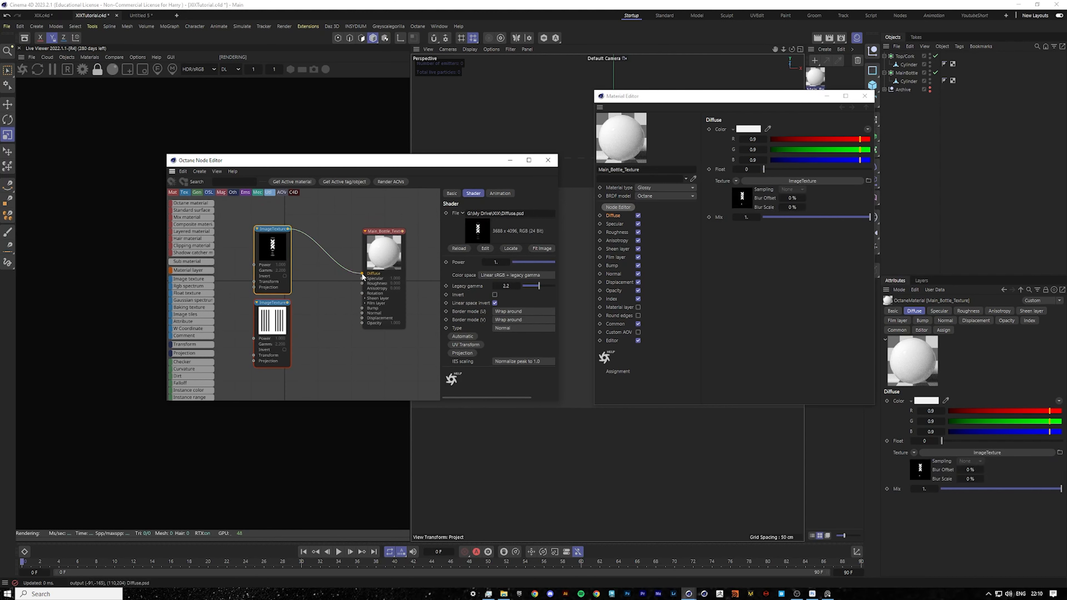
# Add a texture displacement node to the material's Displacement input and feed it the Displacement.psd image texture.
pyautogui.click(277, 313)
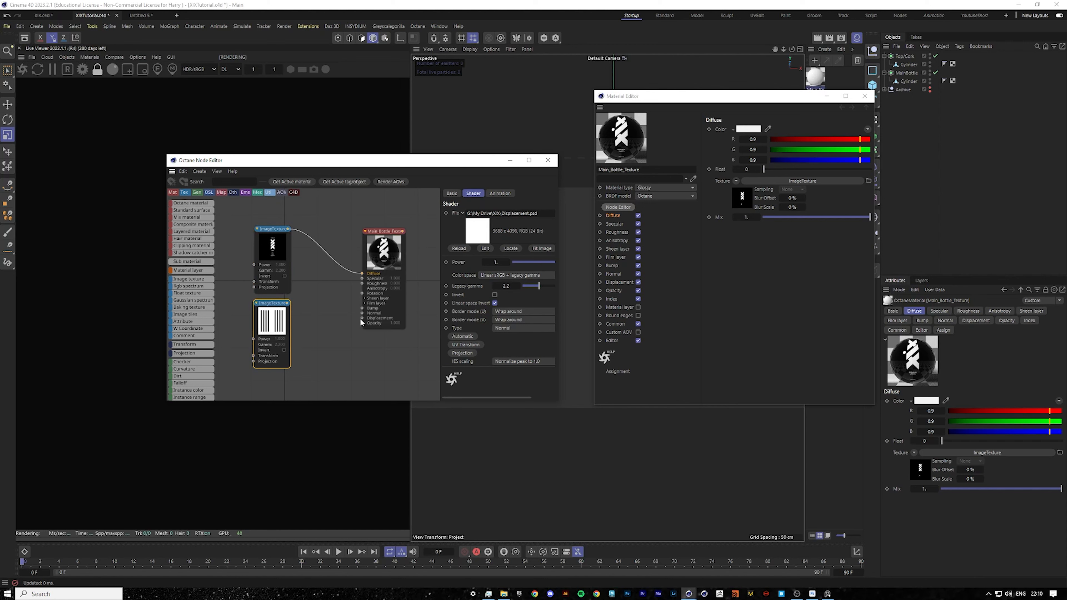
pyautogui.moveTo(362, 318); pyautogui.dragTo(328, 341)
pyautogui.click(396, 336)
pyautogui.moveTo(289, 306); pyautogui.dragTo(312, 356)
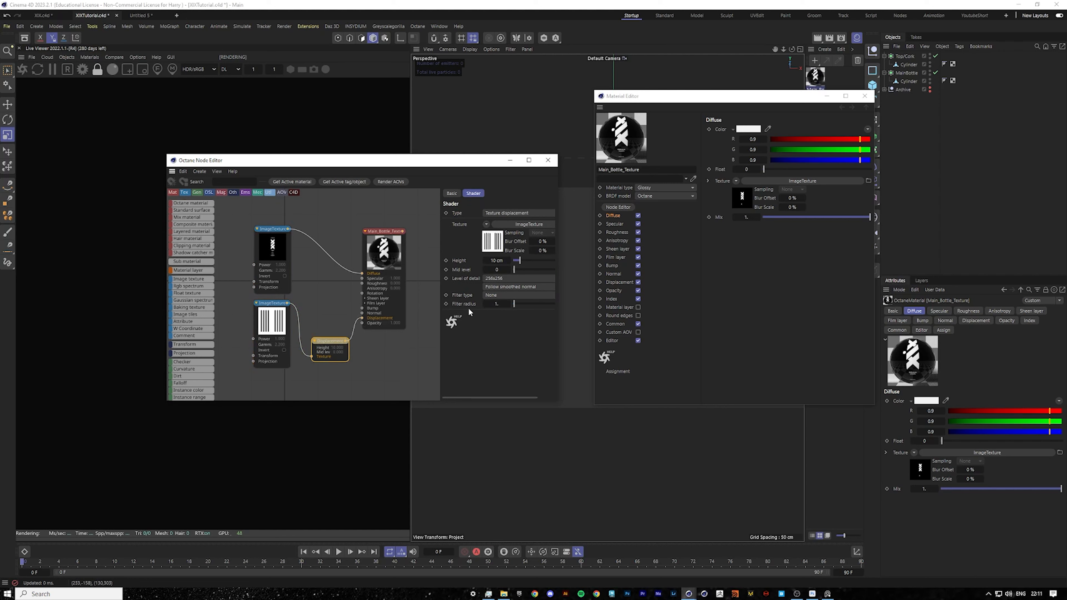
# Set the displacement level of detail to 4096x4096, height to 1 cm and mid level to 1, then close the editors.
pyautogui.click(491, 279)
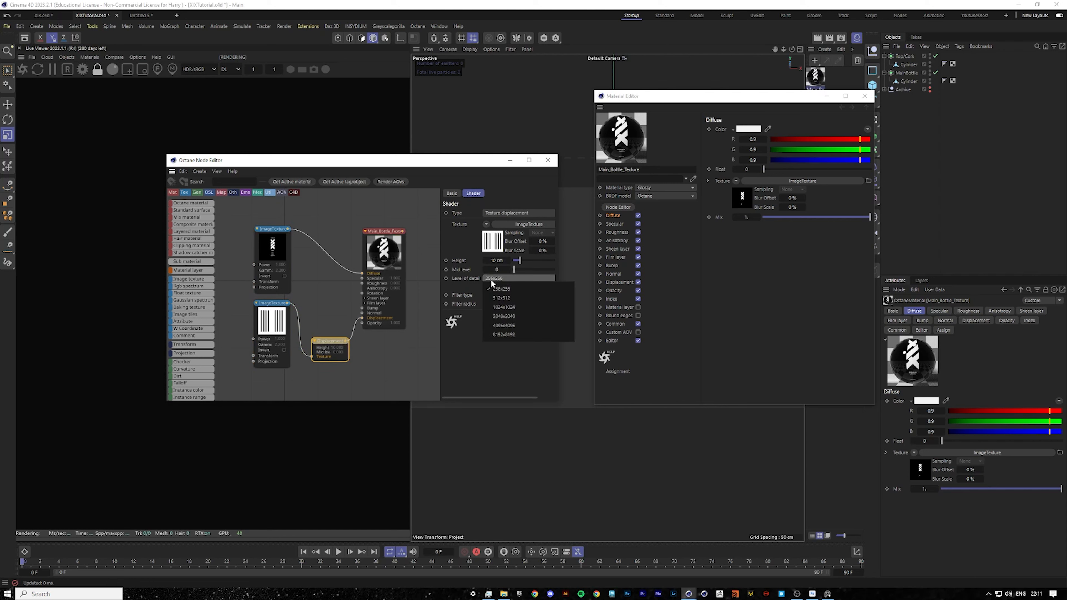
pyautogui.click(516, 325)
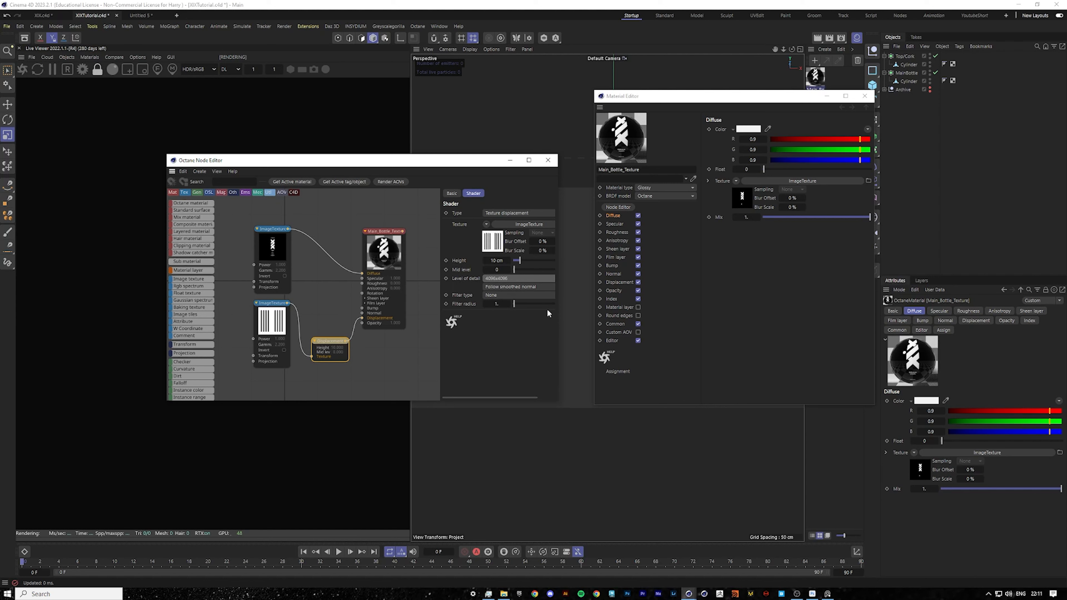
pyautogui.moveTo(558, 314); pyautogui.dragTo(642, 310)
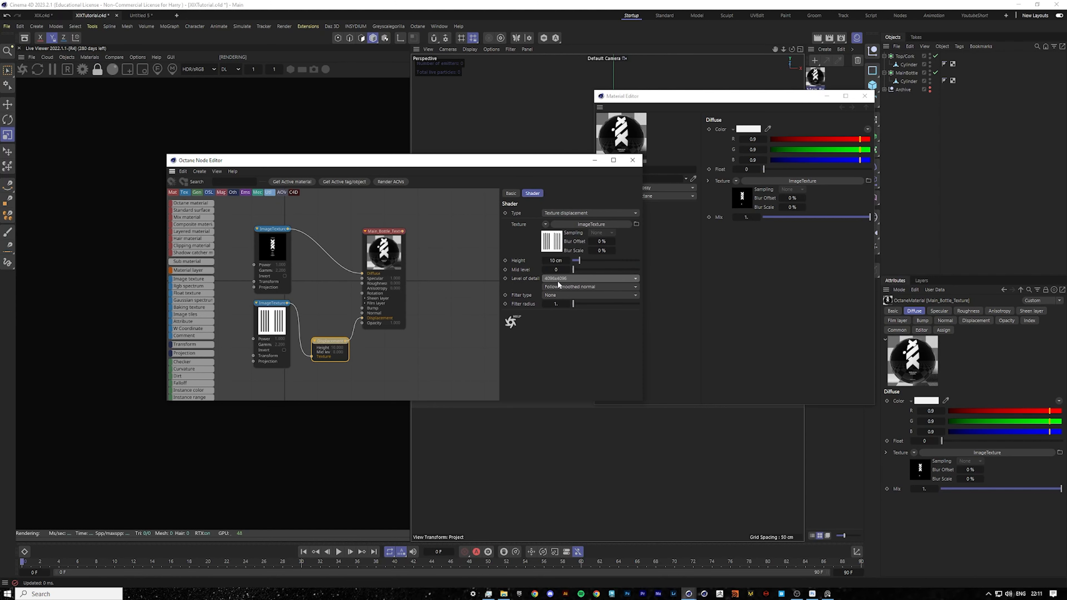
pyautogui.doubleClick(557, 261)
pyautogui.press('BackSpace')
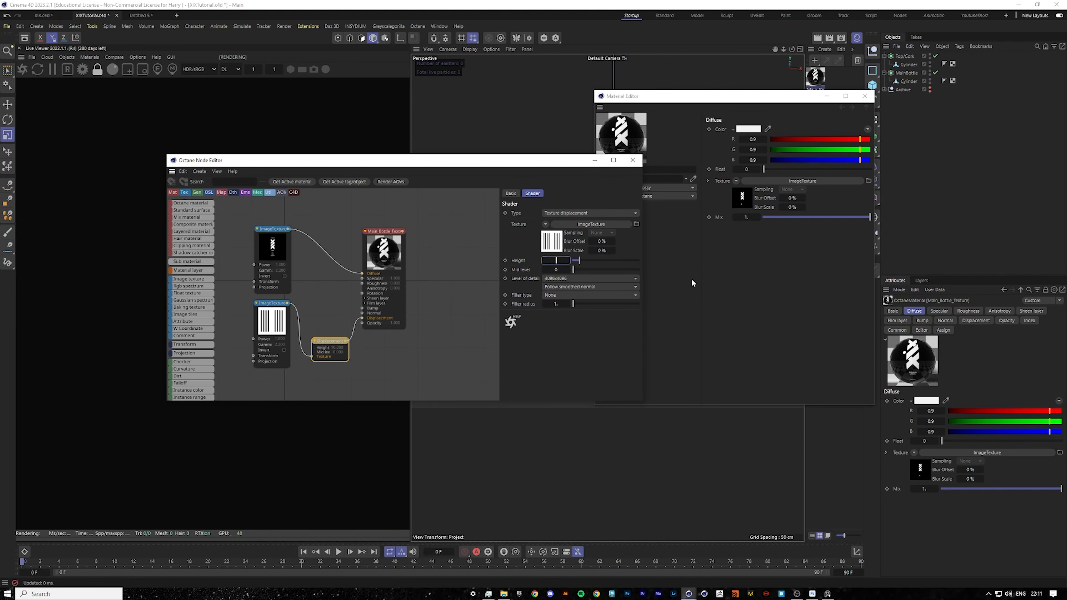
pyautogui.write('1')
pyautogui.press('Return')
pyautogui.write('1')
pyautogui.press('Return')
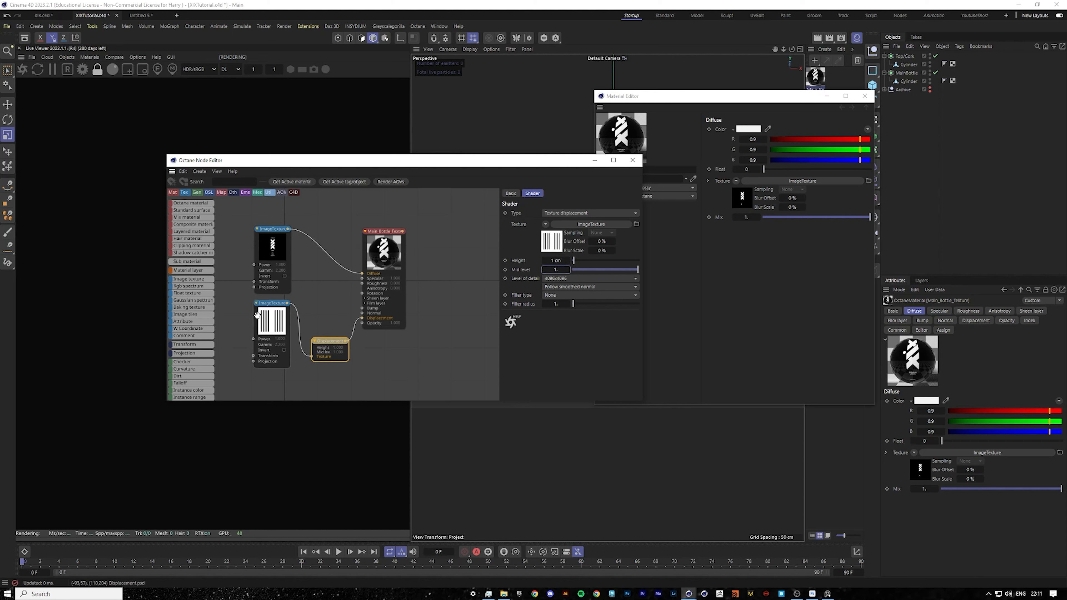
pyautogui.click(864, 96)
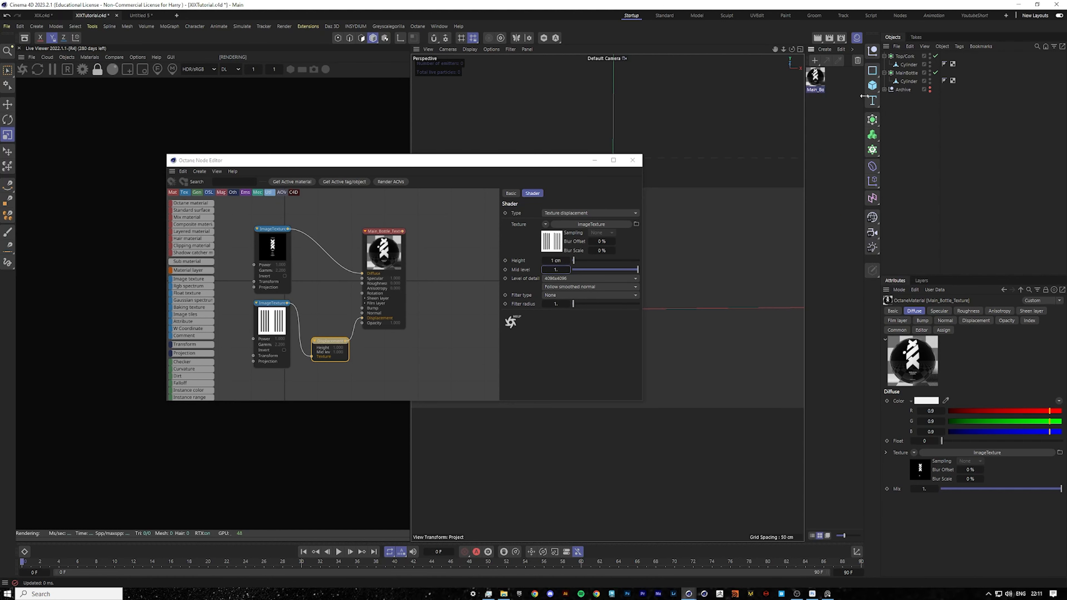
pyautogui.moveTo(541, 158); pyautogui.dragTo(523, 183)
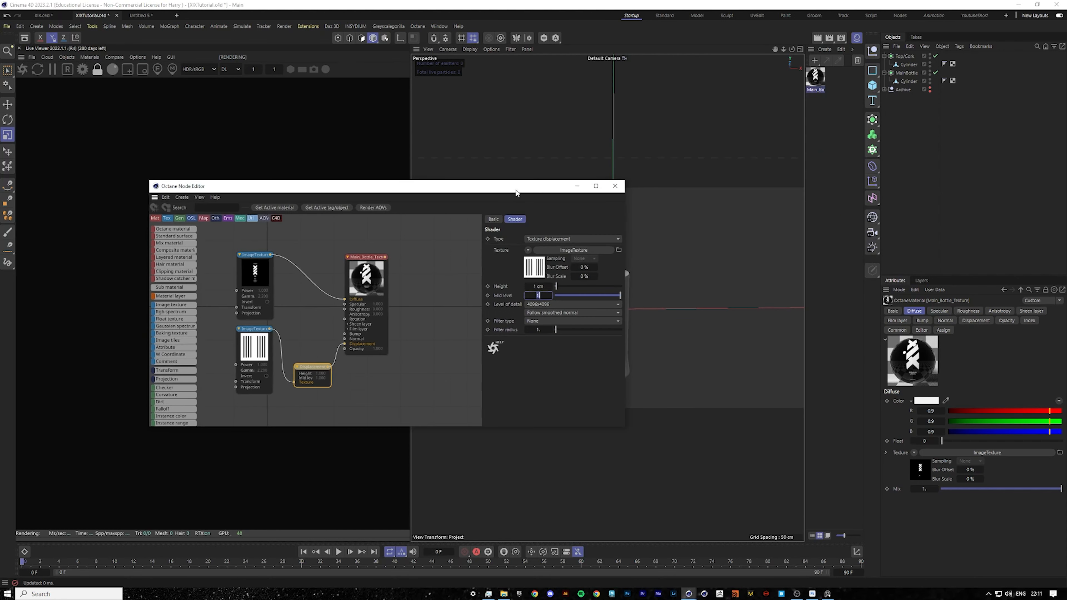
pyautogui.click(621, 188)
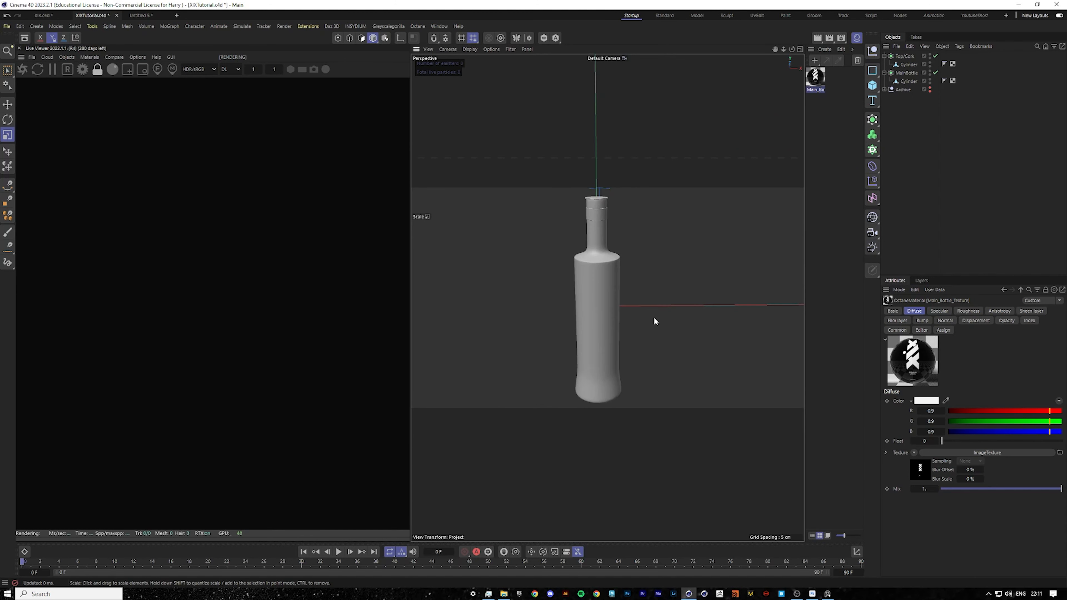
# Select the bottle body cylinder and loop-select its polygon rings from the shoulder down to the label's lower edge.
pyautogui.click(574, 323)
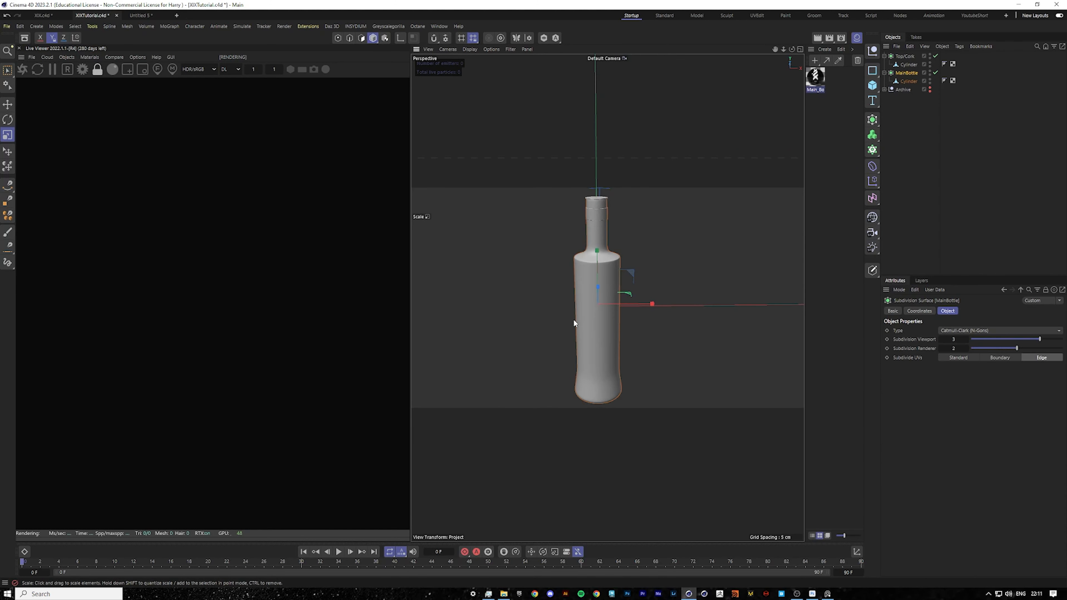
pyautogui.click(907, 81)
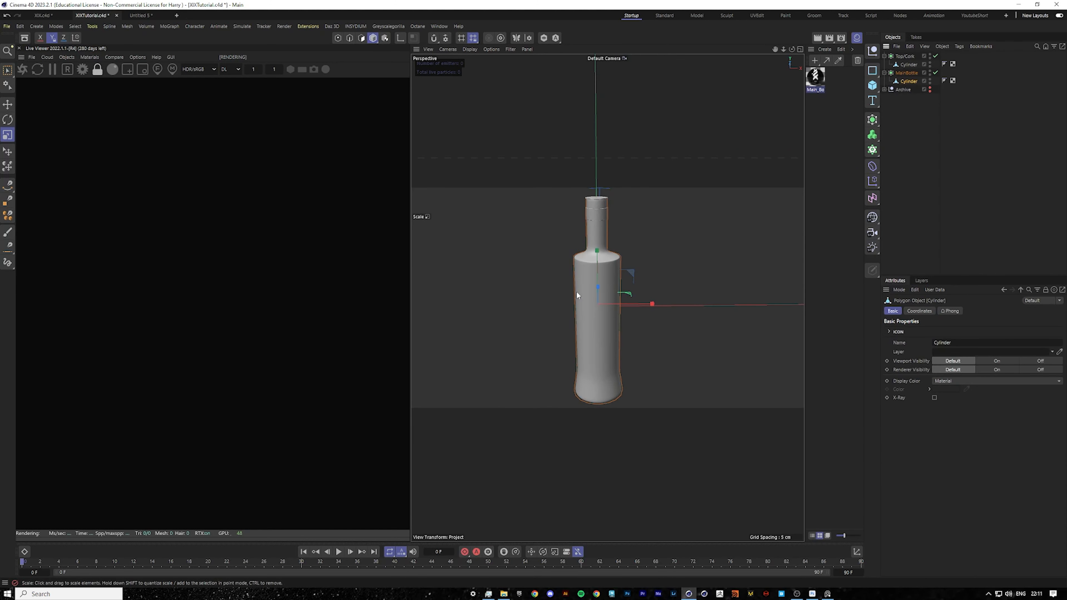
pyautogui.click(374, 40)
pyautogui.scroll(3, 601, 267)
pyautogui.click(601, 267)
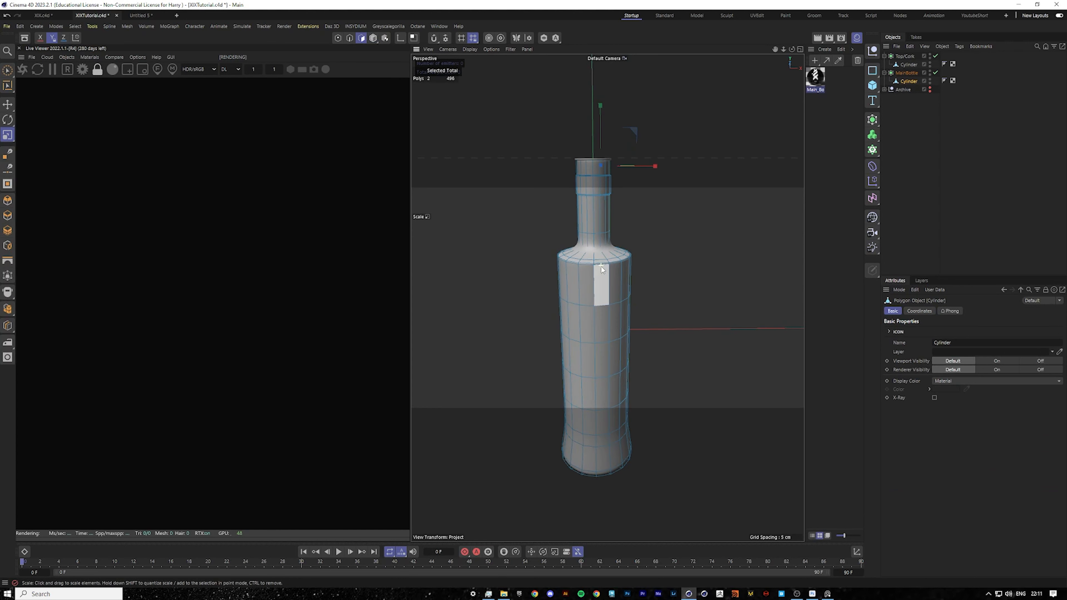
pyautogui.press('u')
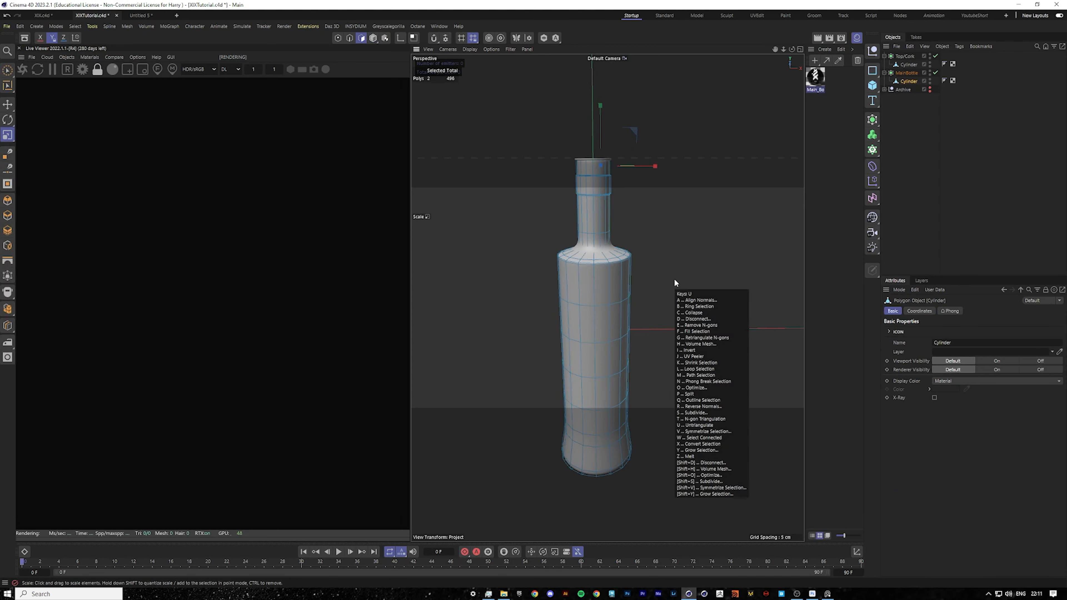
pyautogui.press('l')
pyautogui.click(609, 289)
pyautogui.keyDown('shift'); pyautogui.click(600, 322); pyautogui.keyUp('shift')
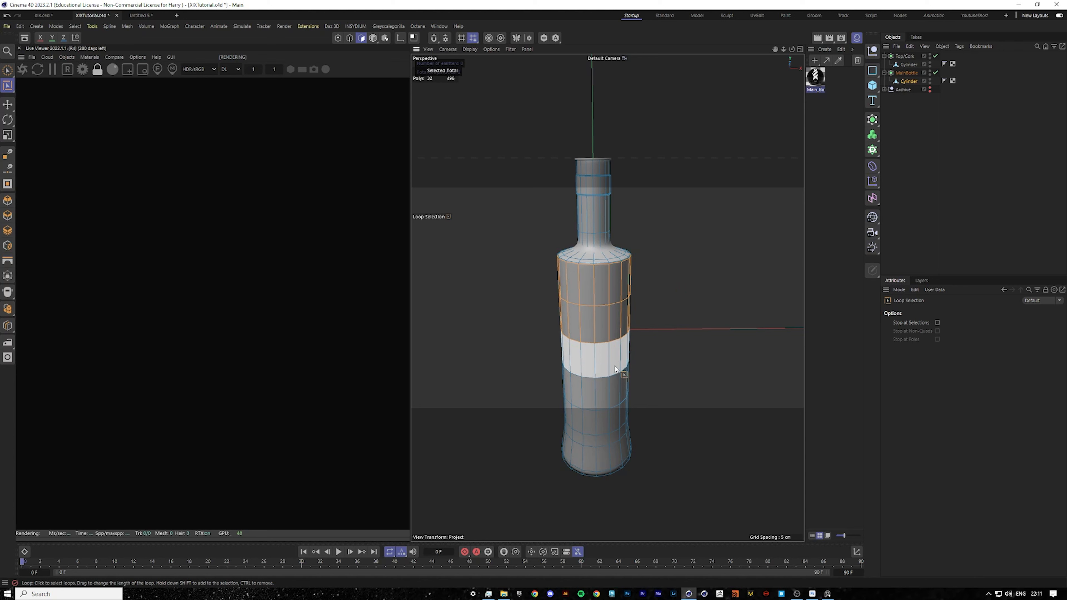
pyautogui.keyDown('shift'); pyautogui.click(605, 360); pyautogui.keyUp('shift')
pyautogui.keyDown('shift'); pyautogui.click(612, 395); pyautogui.keyUp('shift')
pyautogui.keyDown('shift'); pyautogui.click(616, 421); pyautogui.keyUp('shift')
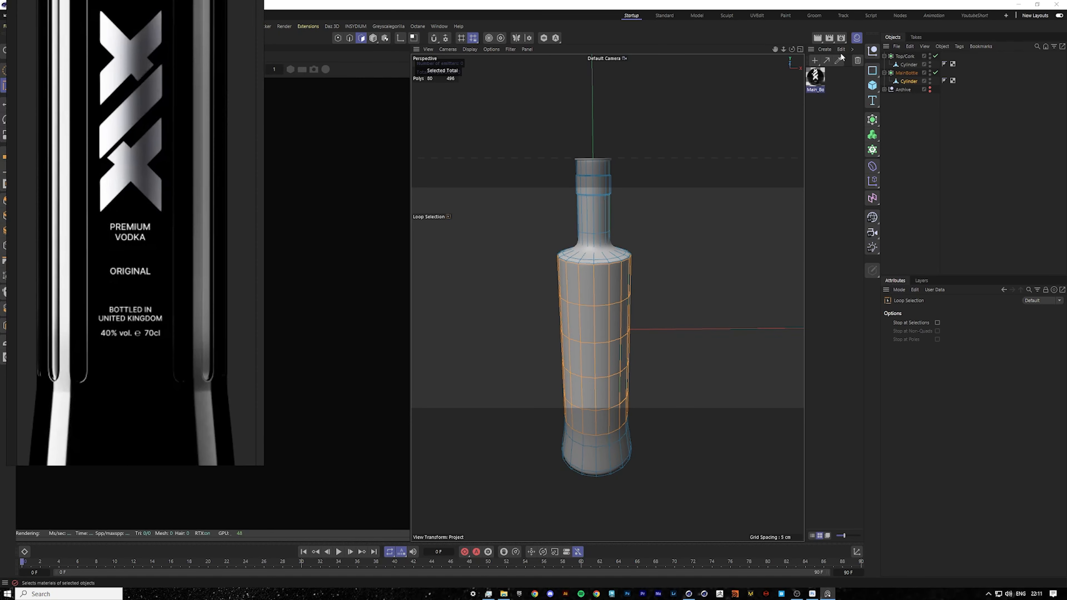
# Move the edge loop at the label's bottom boundary lower down the bottle and edge-slide it slightly.
pyautogui.moveTo(792, 50); pyautogui.dragTo(789, 15)
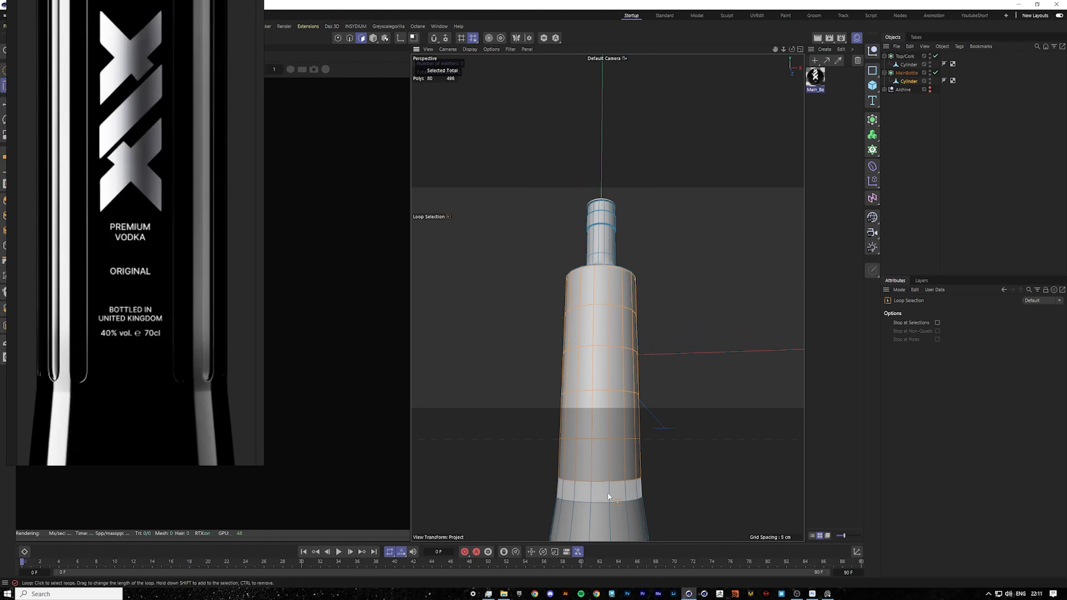
pyautogui.scroll(3, 636, 469)
pyautogui.click(350, 38)
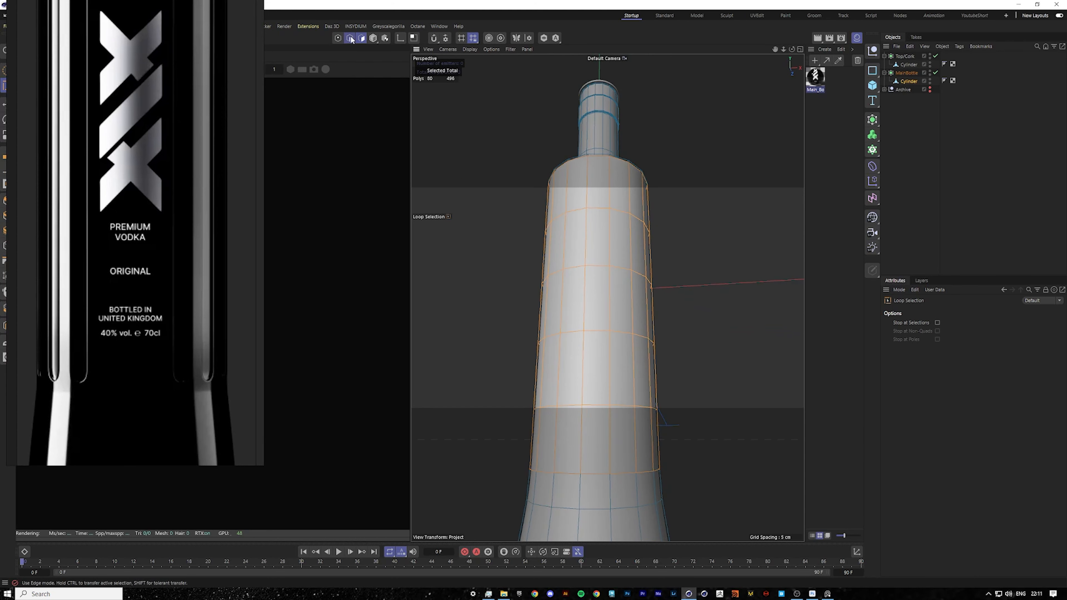
pyautogui.click(10, 105)
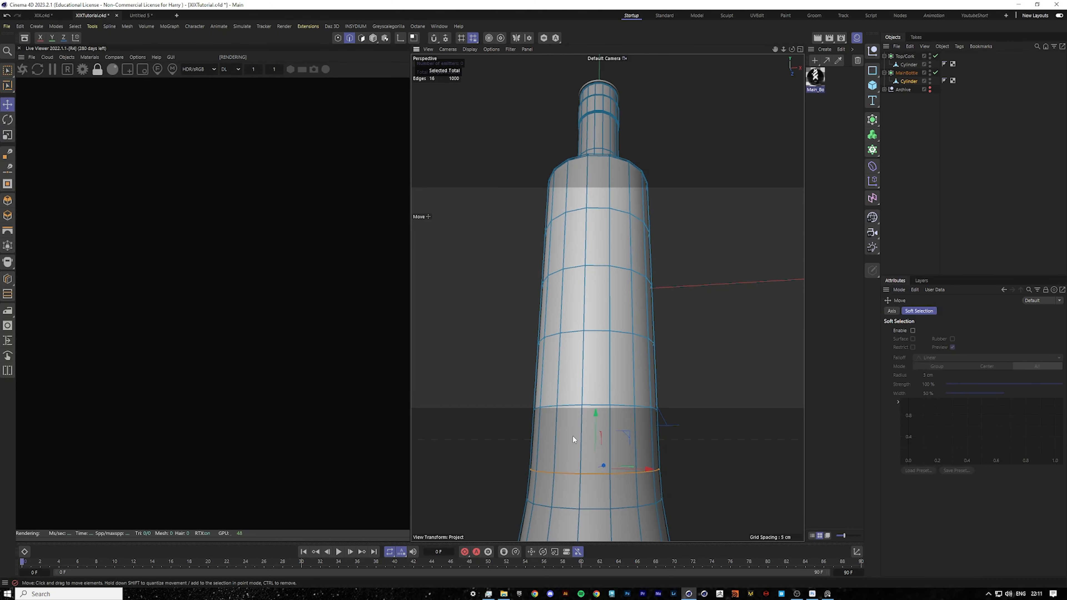
pyautogui.moveTo(596, 418); pyautogui.dragTo(581, 510)
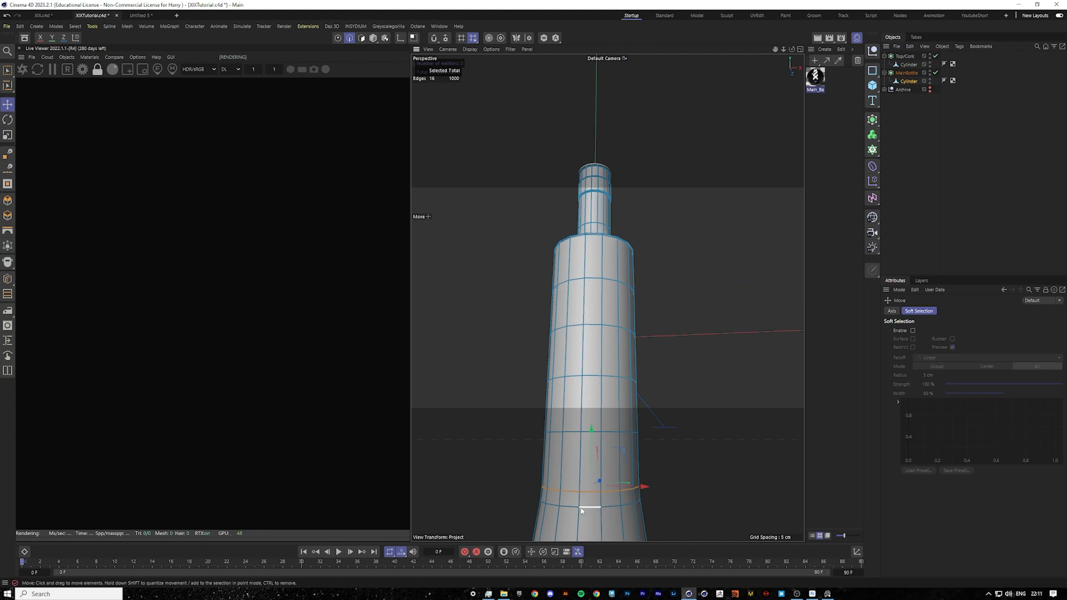
pyautogui.rightClick(688, 482)
pyautogui.click(712, 496)
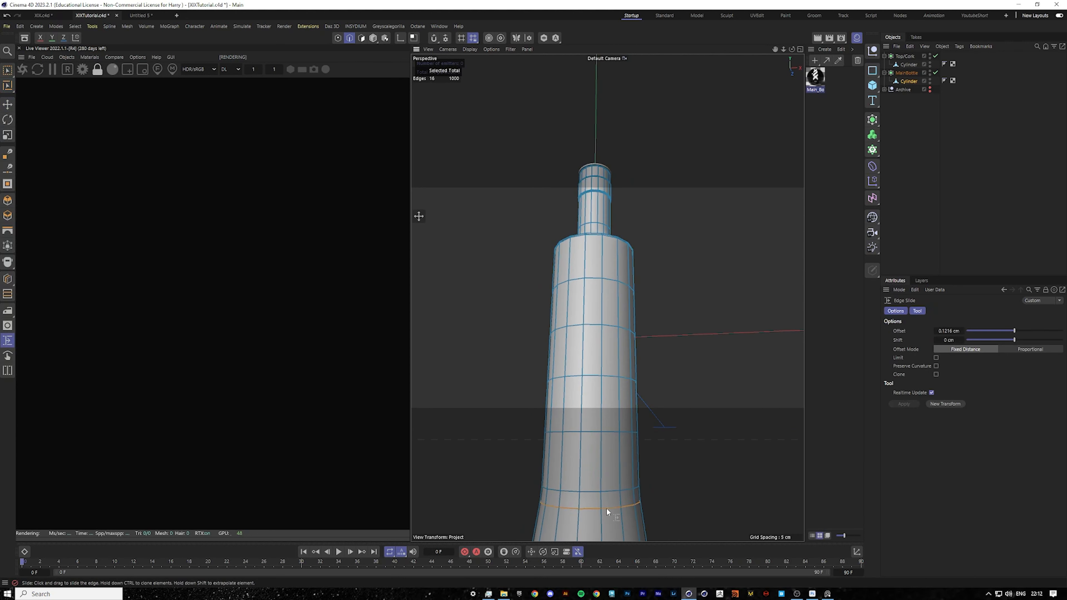
pyautogui.moveTo(607, 511); pyautogui.dragTo(607, 513)
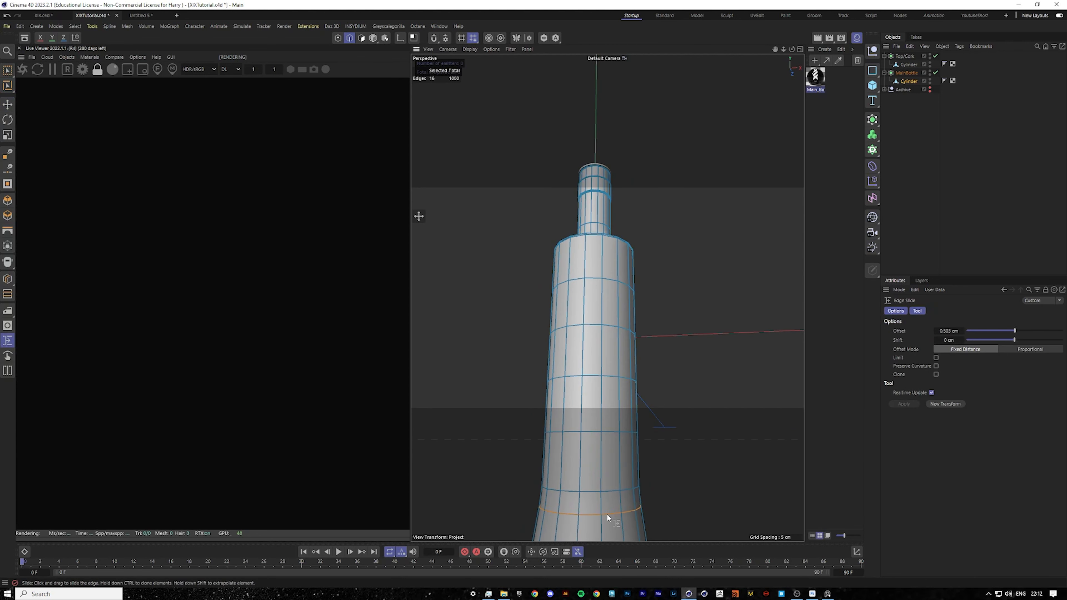
# Apply the Main_Bottle_Texture material to the selected label polygons of the bottle body.
pyautogui.click(7, 106)
pyautogui.click(361, 37)
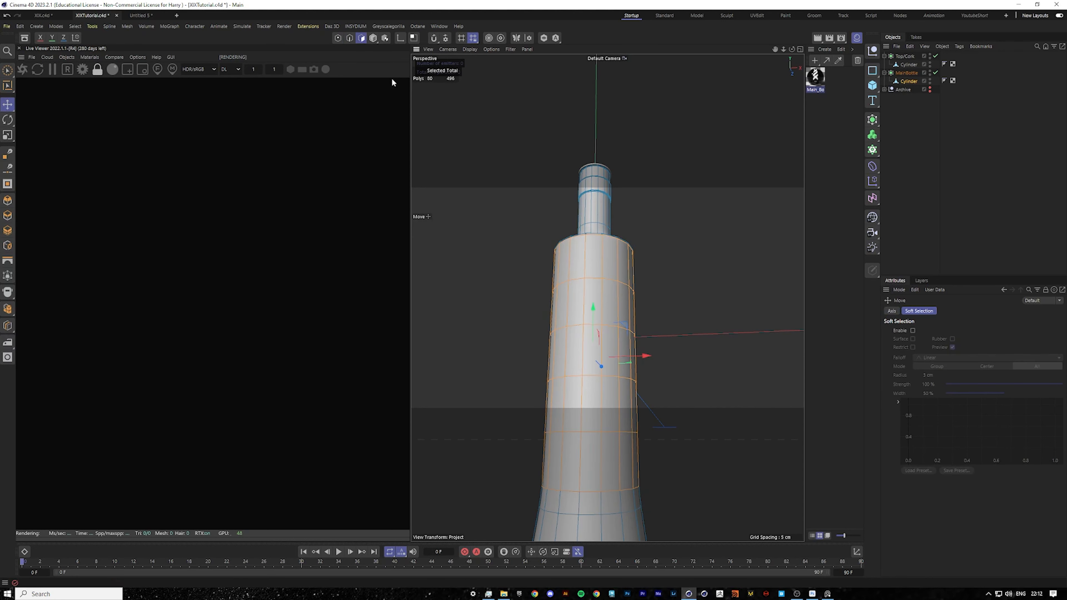
pyautogui.scroll(-5, 603, 425)
pyautogui.scroll(4, 619, 434)
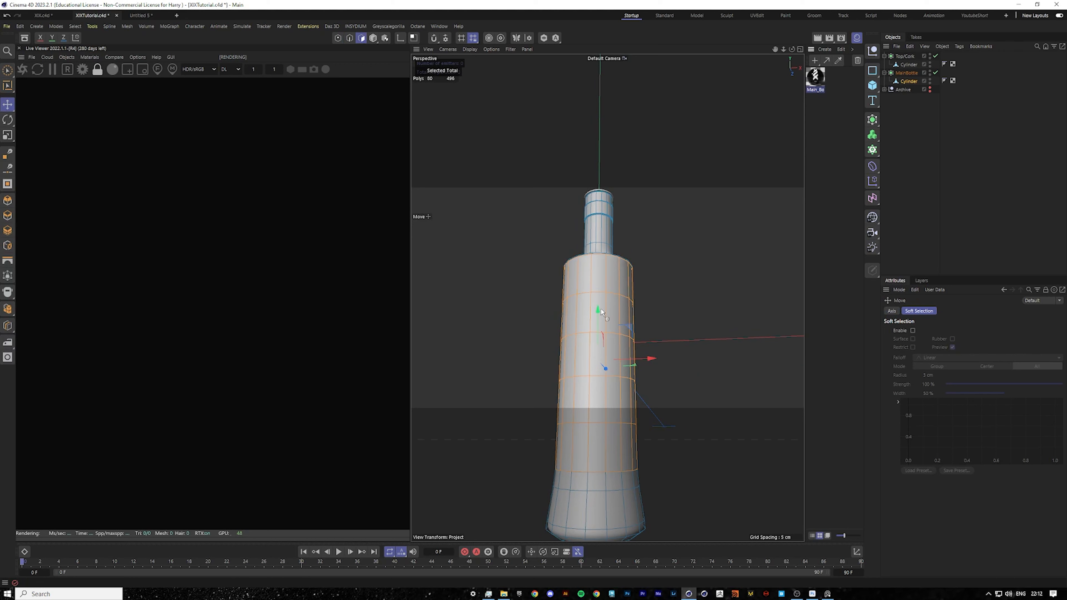
pyautogui.moveTo(584, 296); pyautogui.dragTo(585, 298)
pyautogui.click(937, 180)
pyautogui.scroll(-4, 642, 348)
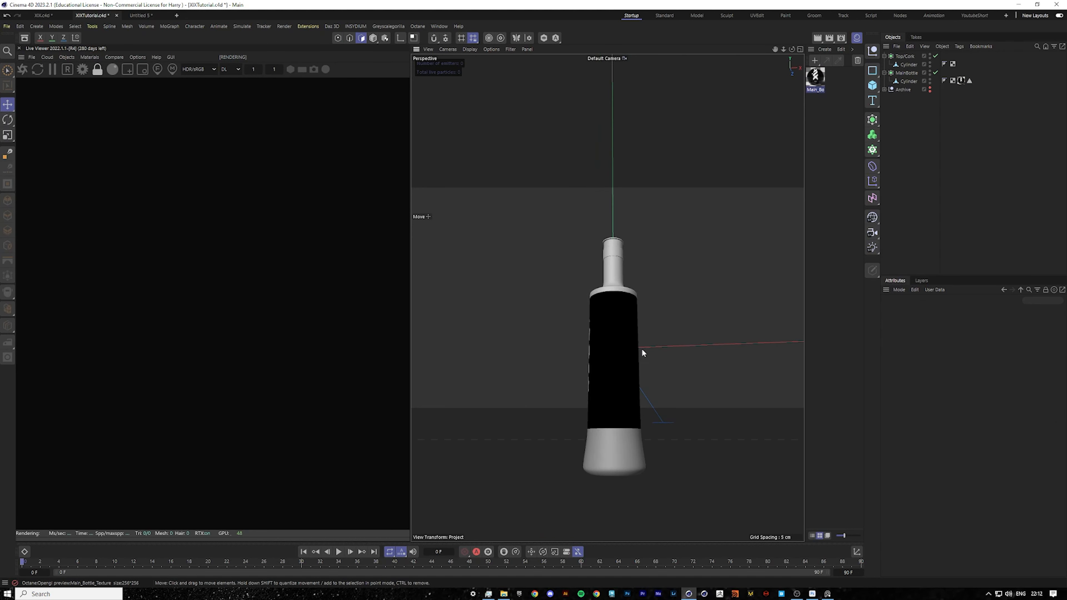
pyautogui.keyDown('alt'); pyautogui.moveTo(642, 349); pyautogui.dragTo(579, 354); pyautogui.keyUp('alt')
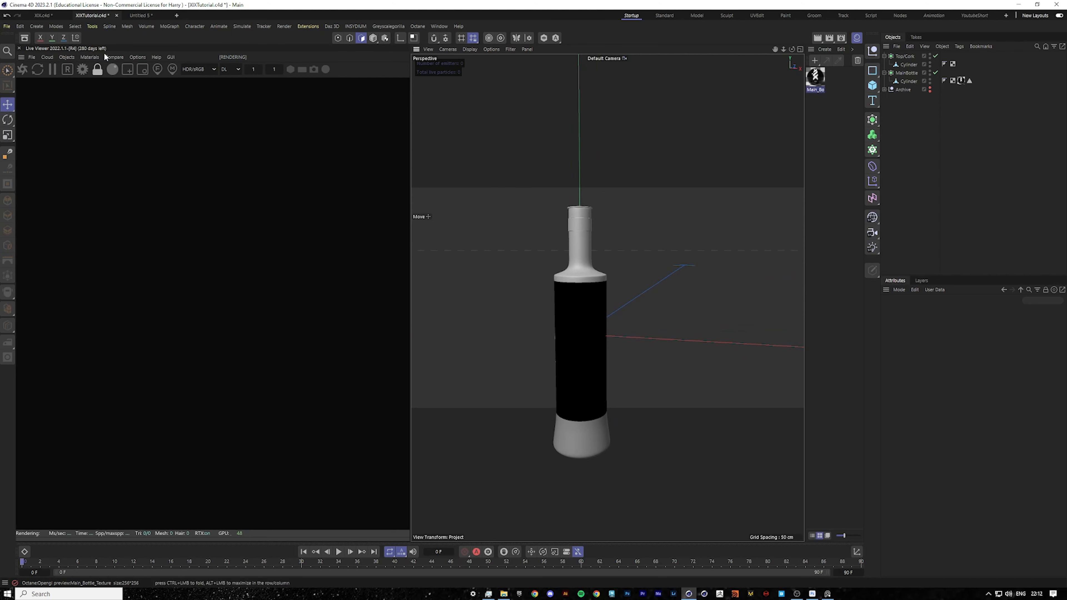
# Duplicate the Main_Bottle_Texture material and open the copy's node editor.
pyautogui.click(816, 79)
pyautogui.keyDown('ctrl'); pyautogui.moveTo(817, 76); pyautogui.dragTo(821, 112); pyautogui.keyUp('ctrl')
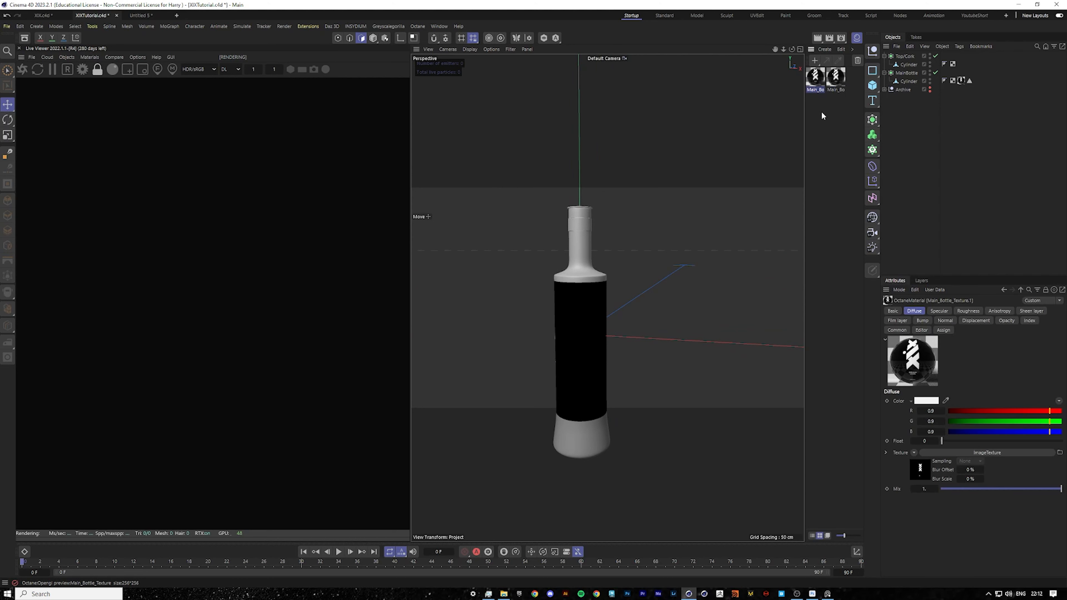
pyautogui.doubleClick(815, 80)
pyautogui.moveTo(819, 64); pyautogui.dragTo(546, 65)
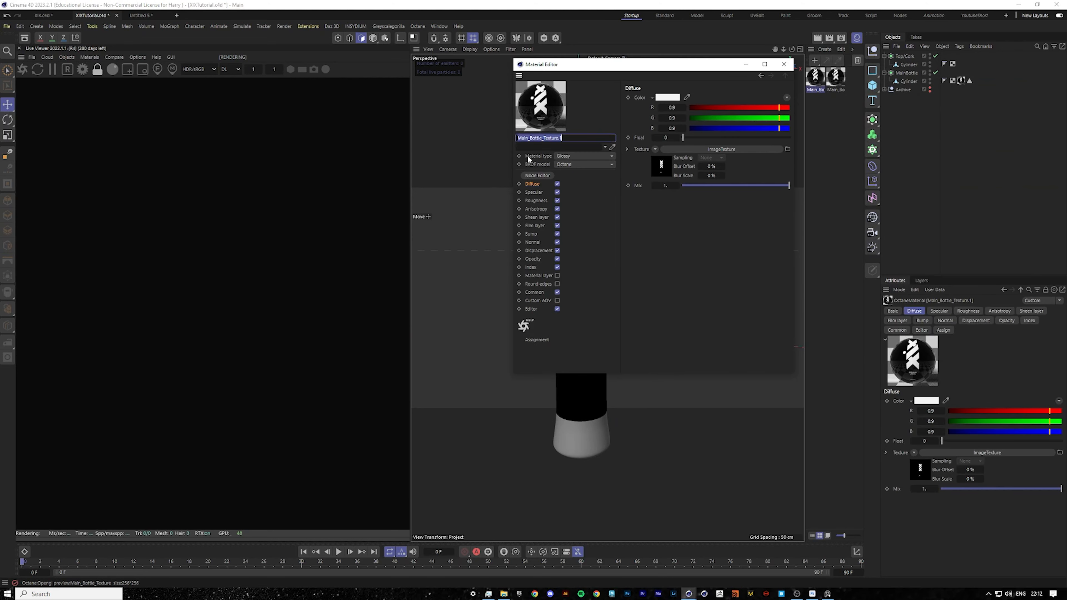
pyautogui.click(539, 176)
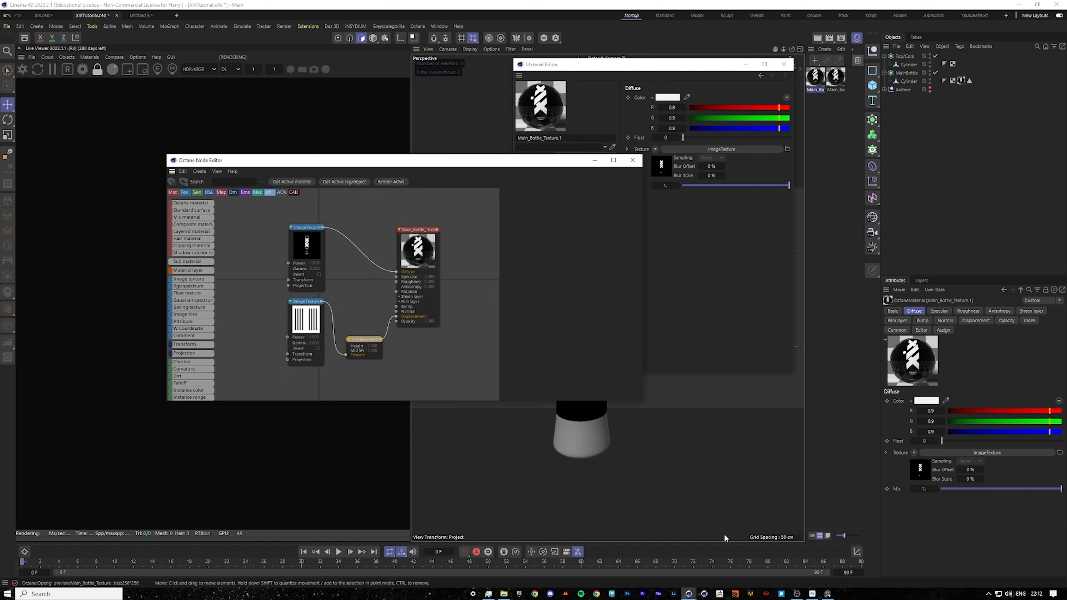
# Switch to Photoshop, open the Diffuse document, and add a new empty layer above the Diffuse group.
pyautogui.click(813, 594)
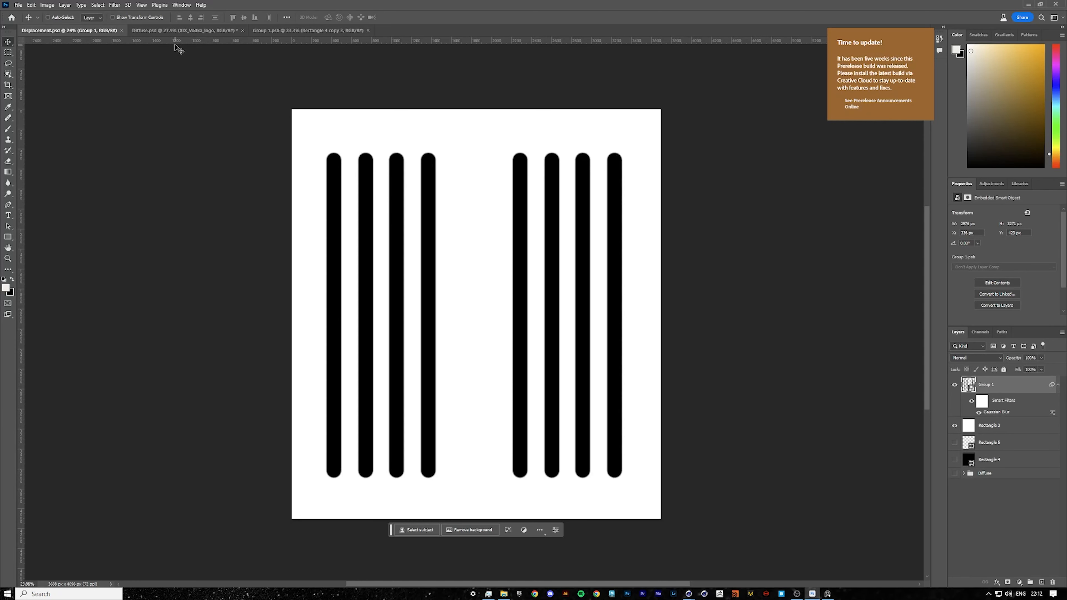
pyautogui.click(182, 30)
pyautogui.click(964, 381)
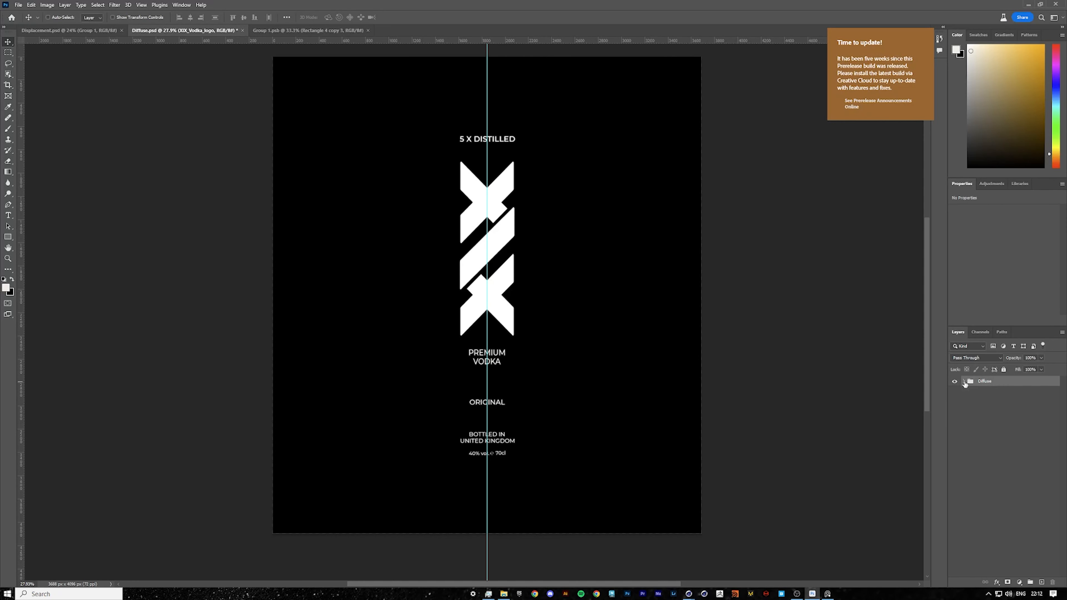
pyautogui.click(1041, 581)
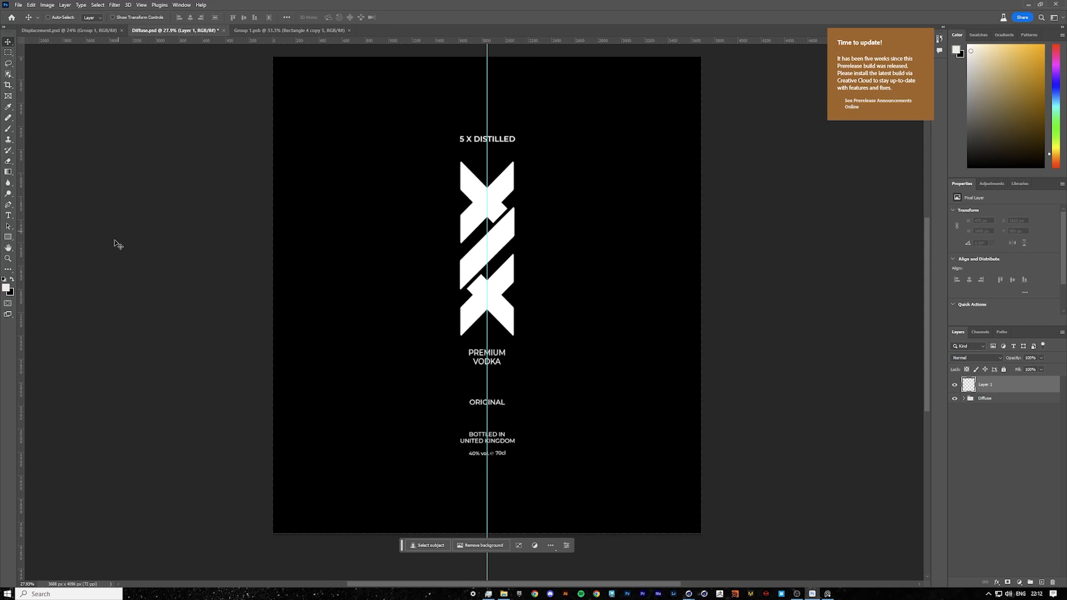
# Set the foreground colour to 000000 and draw a black rectangle covering the whole canvas.
pyautogui.click(6, 288)
pyautogui.write('000000')
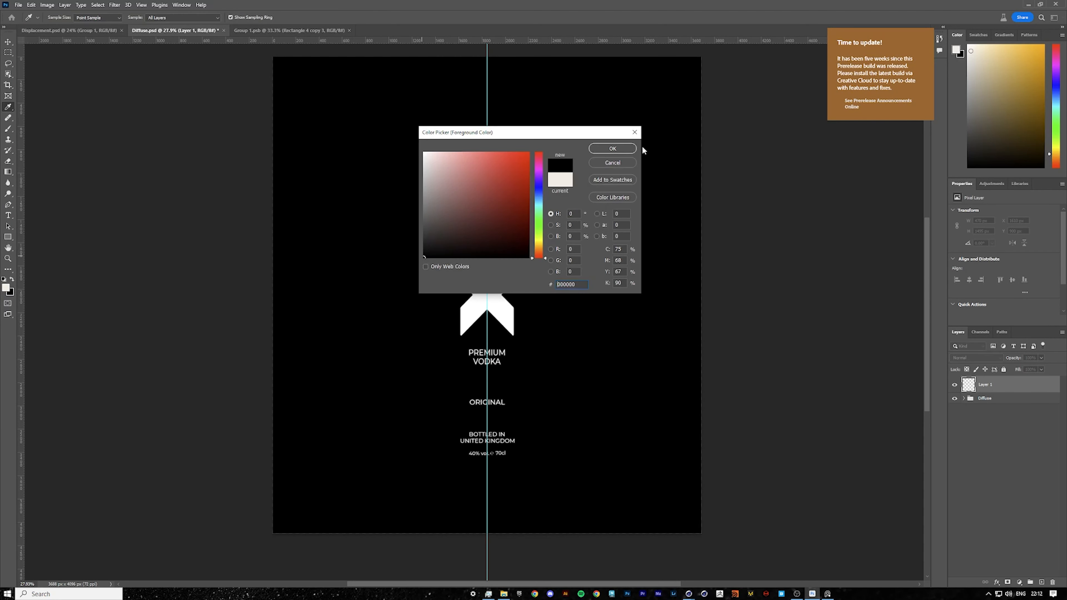
pyautogui.click(613, 148)
pyautogui.click(8, 237)
pyautogui.keyDown('alt'); pyautogui.scroll(-2, 362, 202); pyautogui.keyUp('alt')
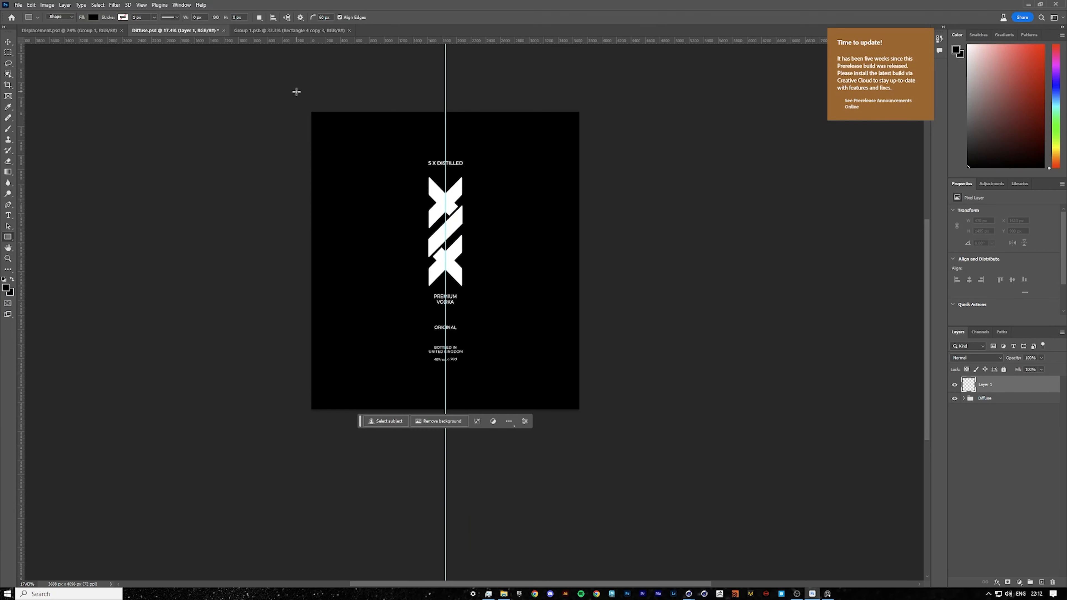
pyautogui.moveTo(292, 85); pyautogui.dragTo(593, 421)
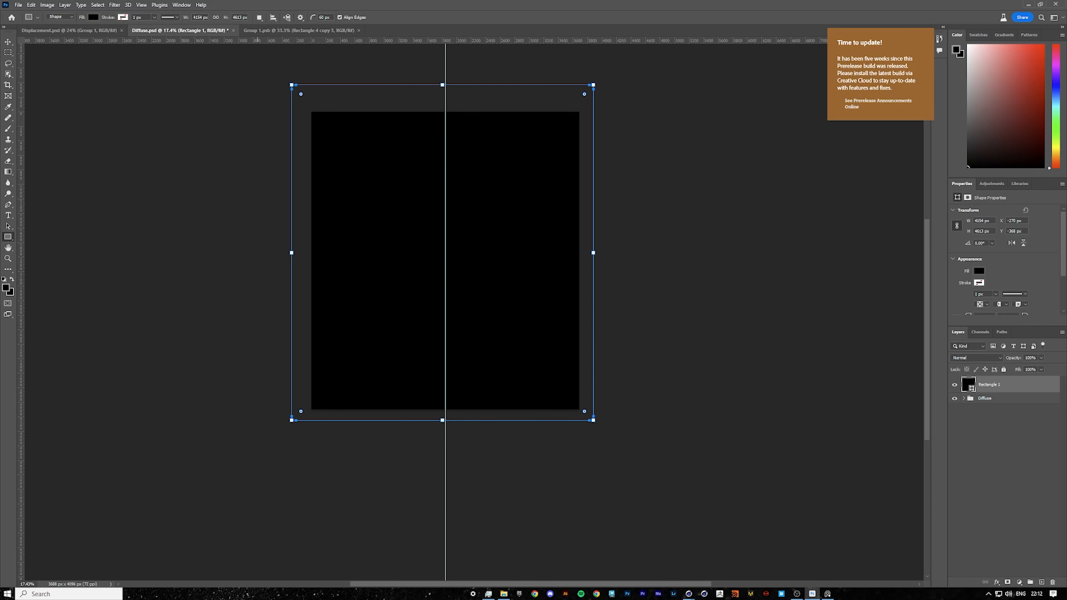
pyautogui.click(8, 41)
# Save the document as Diffuse_MainBottle.psd with maximum compatibility.
pyautogui.hotkey('ctrl', 'shift', 's')
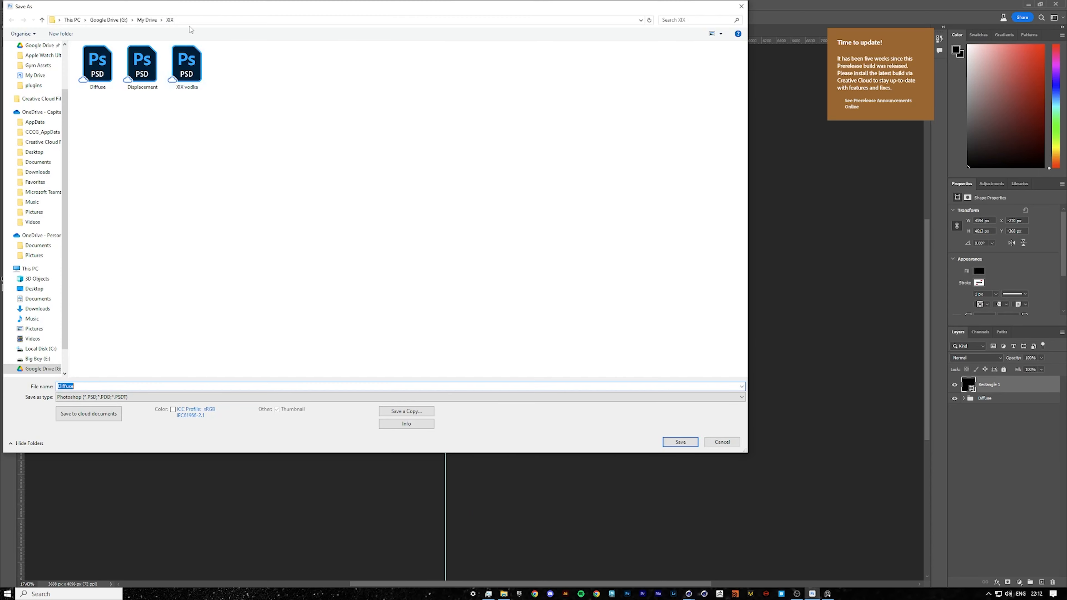
pyautogui.moveTo(175, 8); pyautogui.dragTo(368, 95)
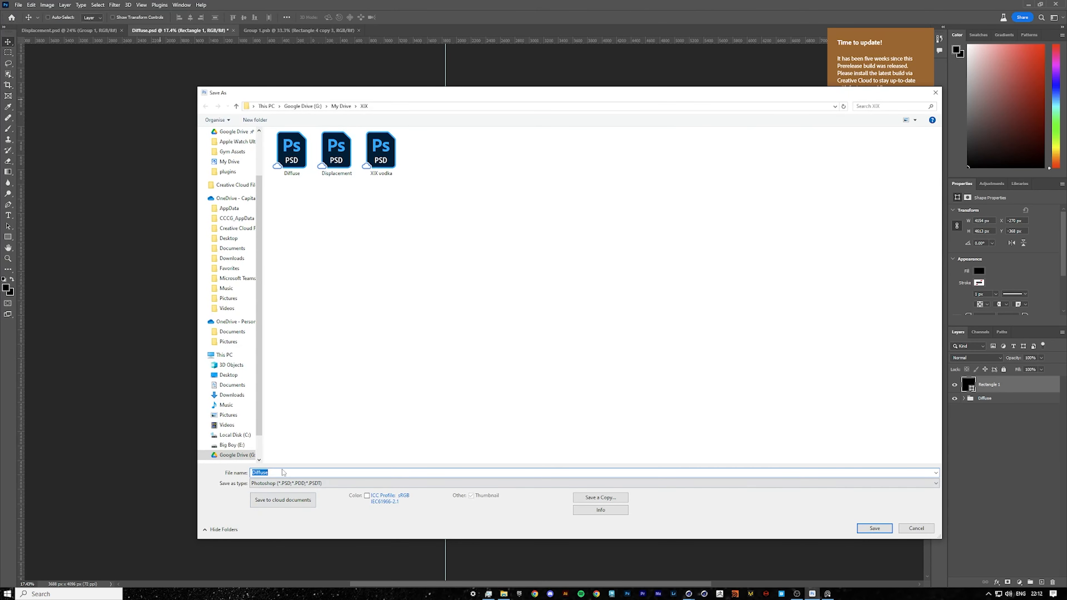
pyautogui.write('Diffuse')
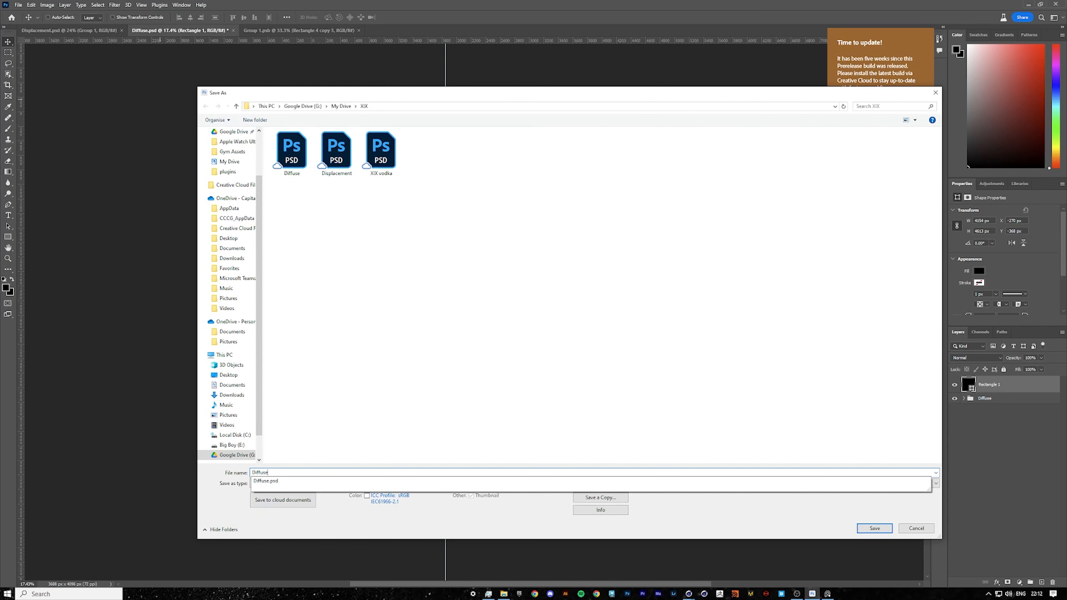
pyautogui.write('_MainBottle')
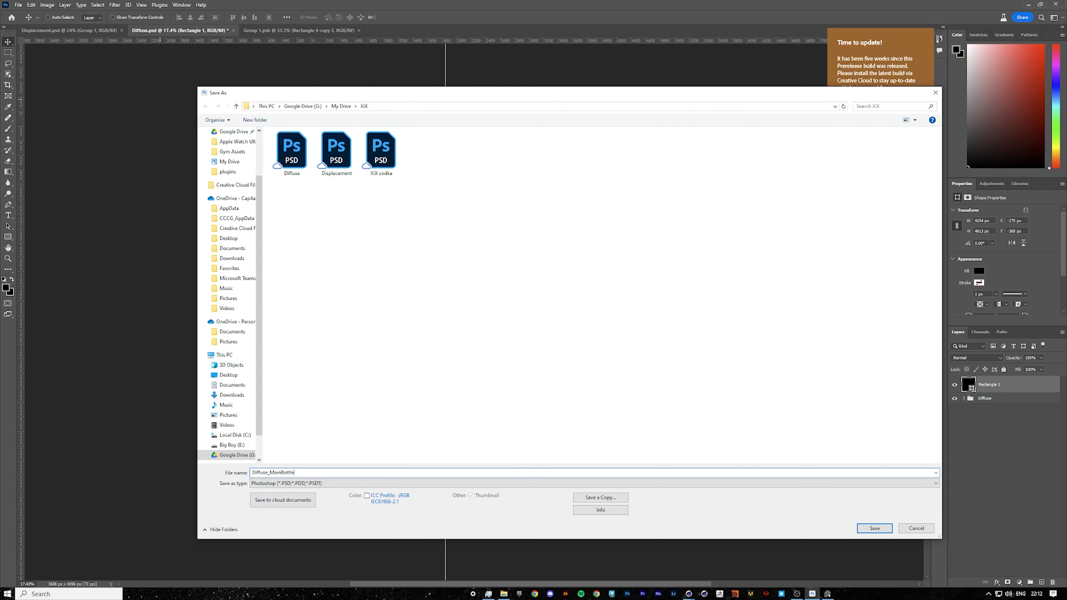
pyautogui.press('Return')
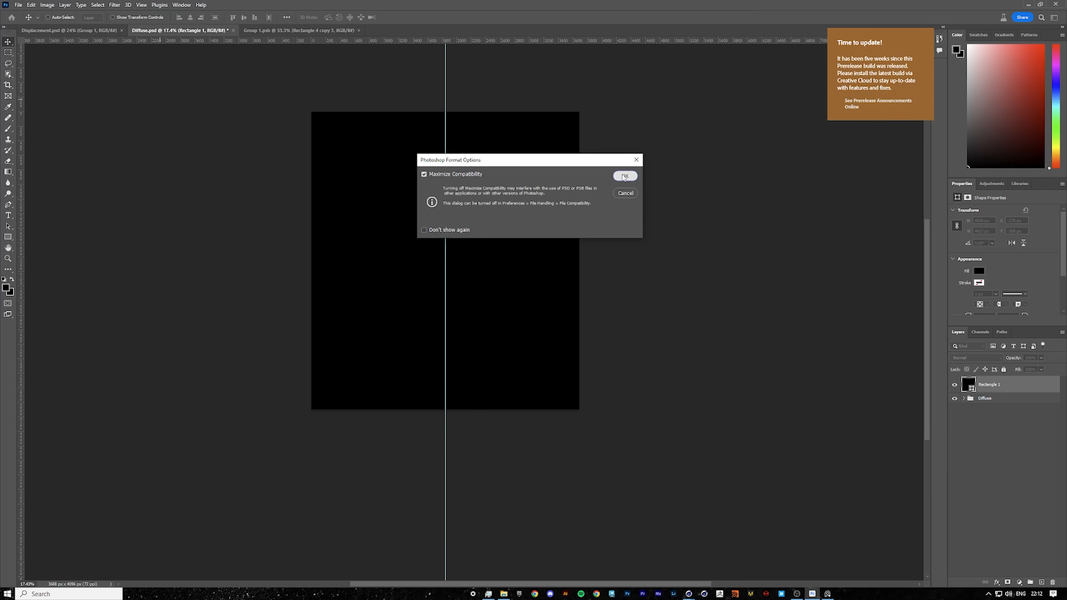
pyautogui.click(624, 176)
# Switch back to Cinema 4D and rename the duplicated material to Bottle.
pyautogui.click(688, 593)
pyautogui.click(631, 575)
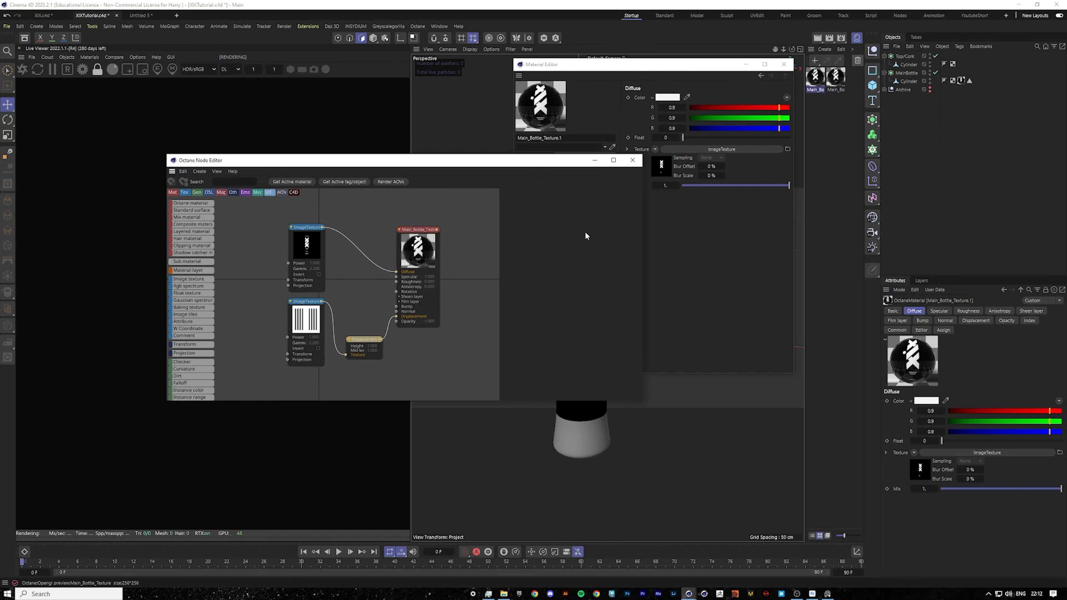
pyautogui.moveTo(531, 164); pyautogui.dragTo(488, 222)
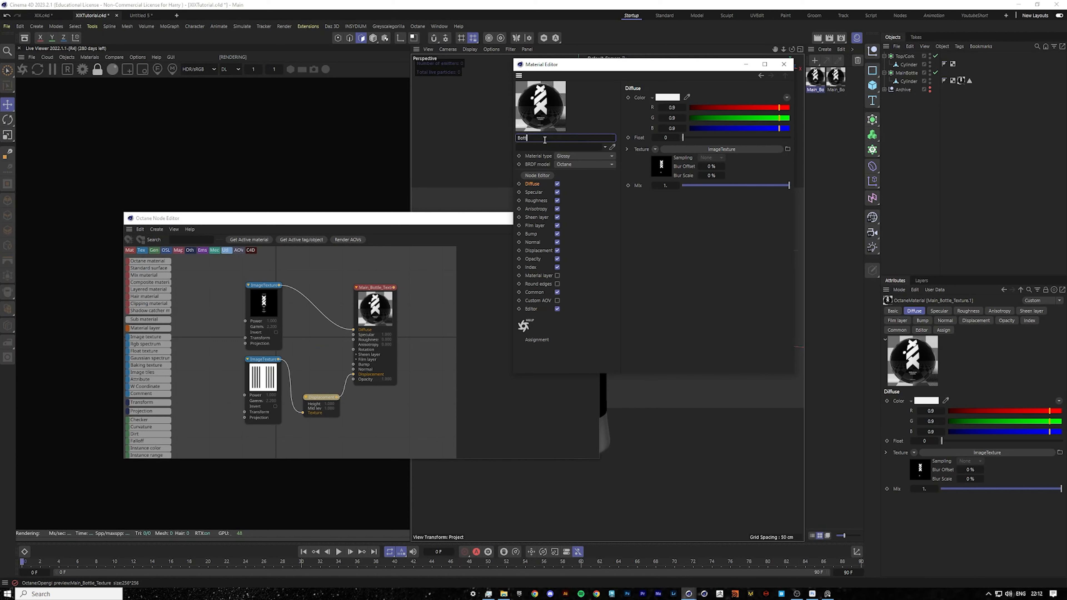
pyautogui.press('Return')
# Delete the displacement image texture and its height node from the Bottle material.
pyautogui.moveTo(345, 435); pyautogui.dragTo(261, 378)
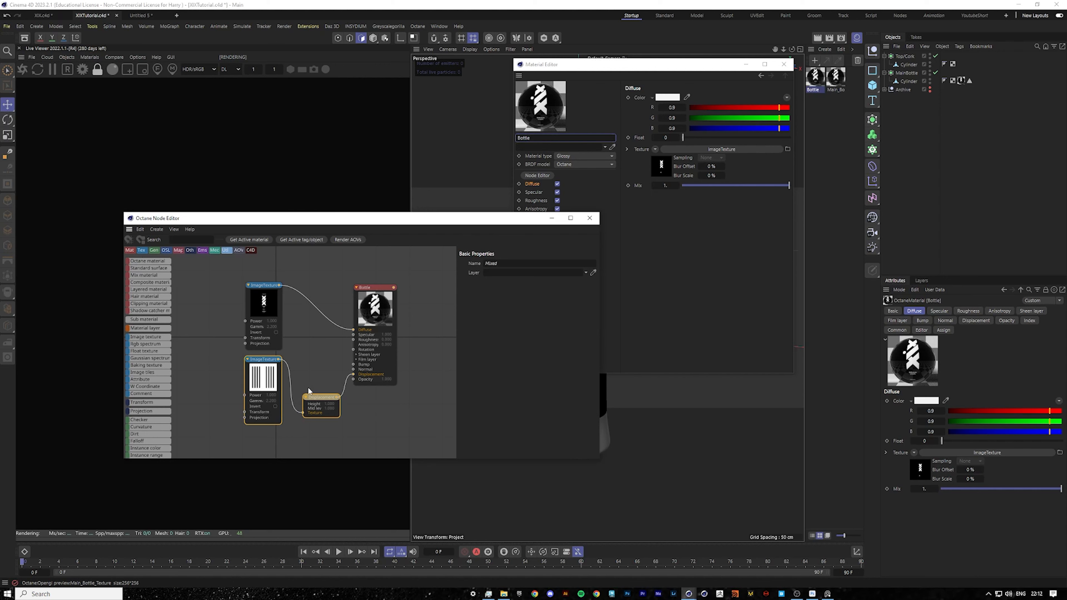
pyautogui.press('Delete')
# Replace the diffuse image texture with Diffuse_MainBottle.psd, remove the old texture node, and close the editors.
pyautogui.click(278, 313)
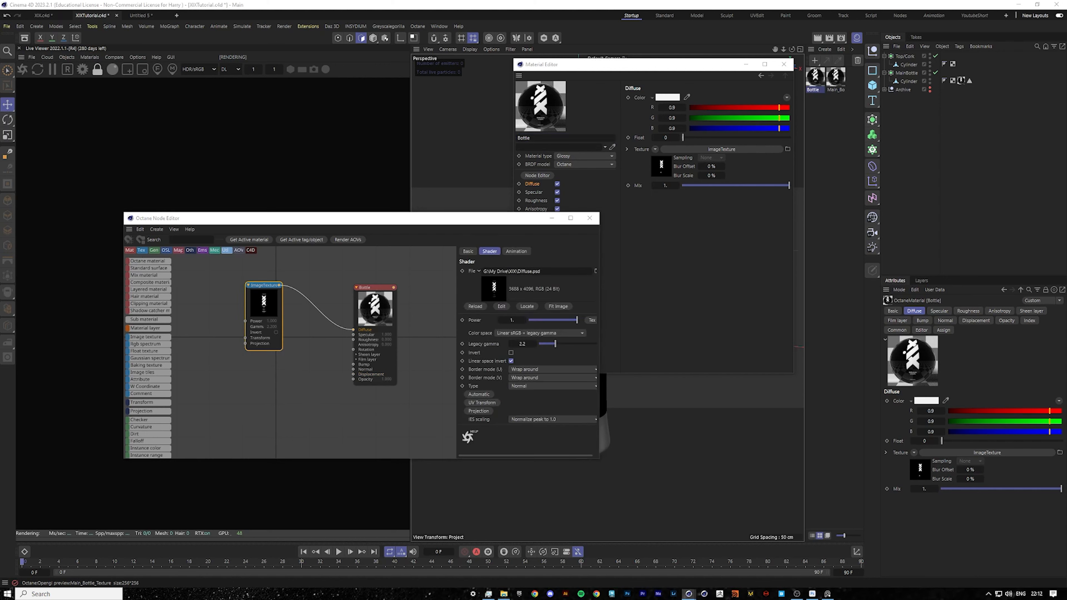
pyautogui.moveTo(577, 421); pyautogui.dragTo(353, 329)
pyautogui.click(271, 355)
pyautogui.click(264, 315)
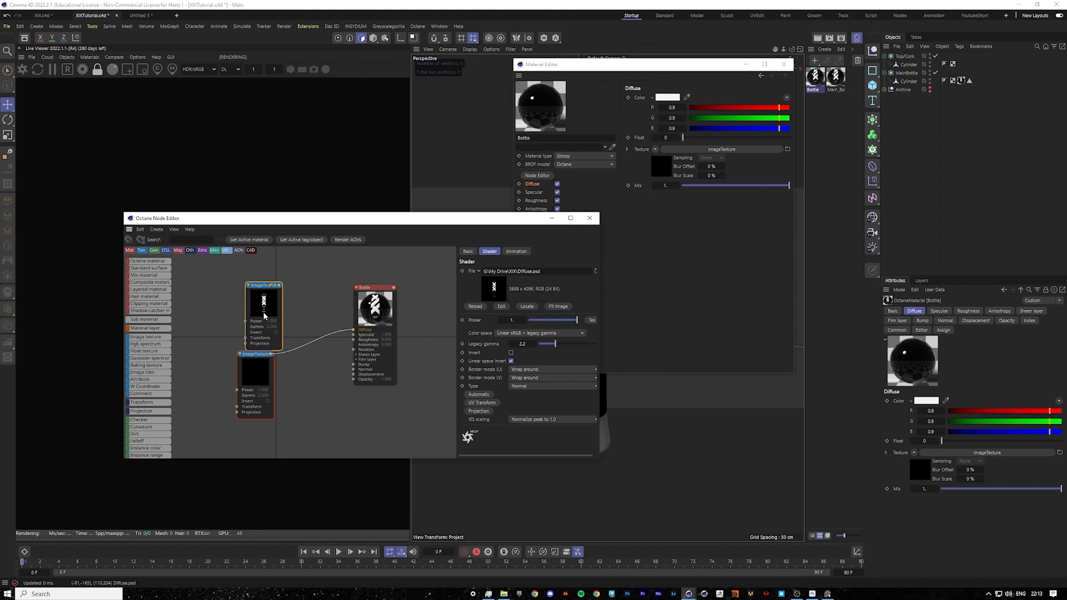
pyautogui.press('Delete')
pyautogui.moveTo(255, 372); pyautogui.dragTo(271, 340)
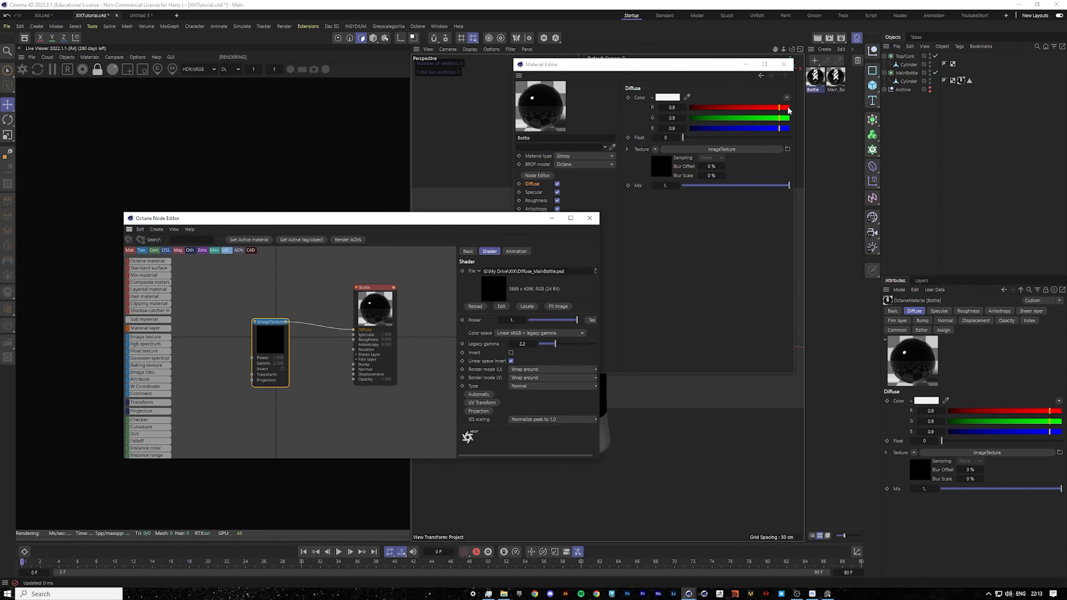
pyautogui.click(590, 218)
pyautogui.click(542, 175)
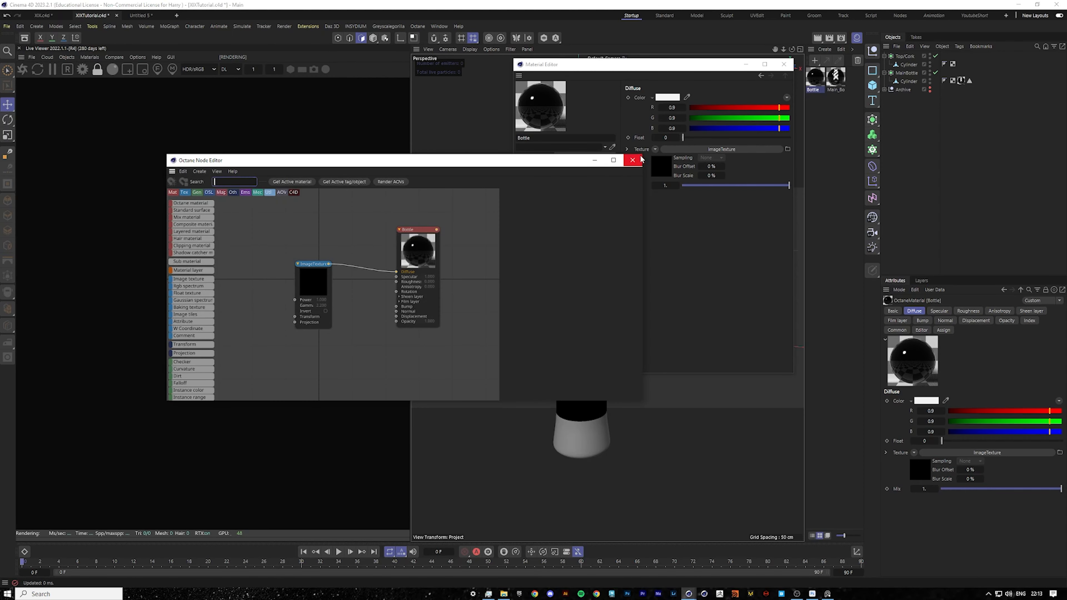
pyautogui.click(632, 160)
pyautogui.click(784, 63)
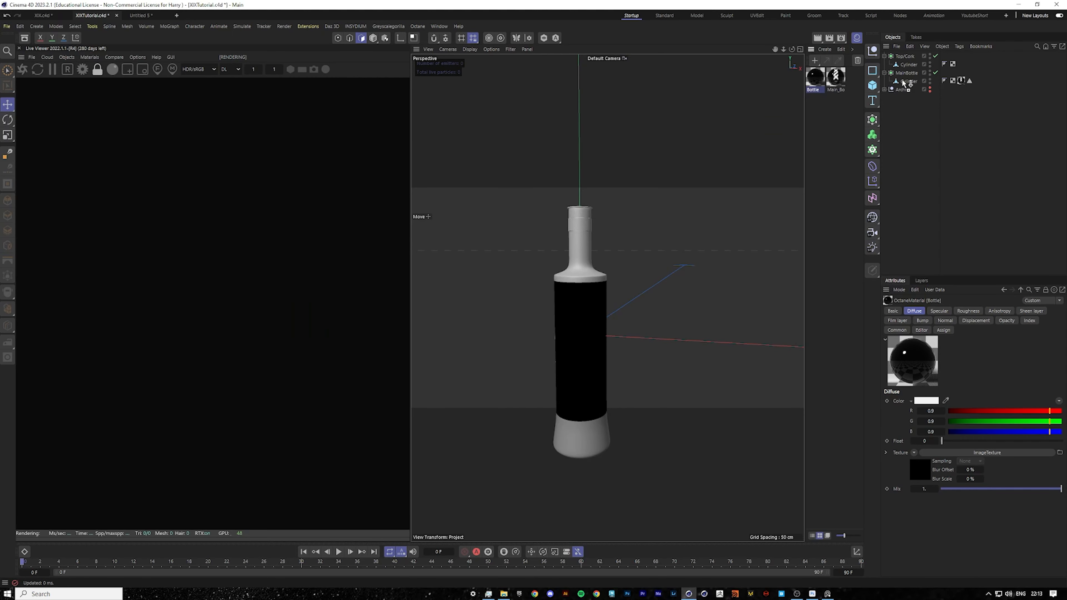
# Apply the Bottle material to the bottle body and place its tag before the label material tag.
pyautogui.moveTo(903, 82); pyautogui.dragTo(981, 79)
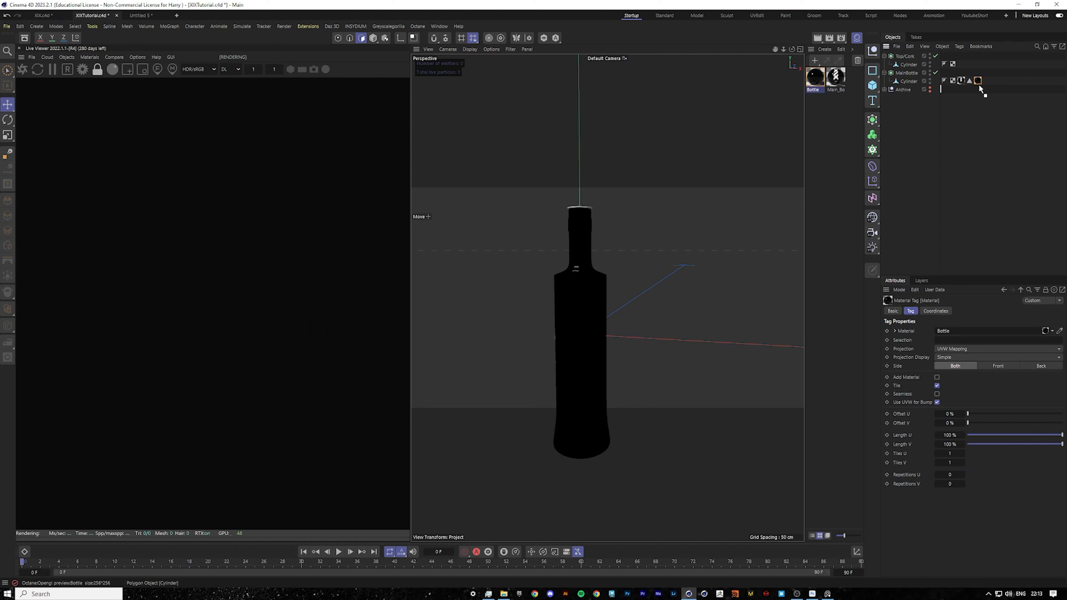
pyautogui.moveTo(964, 89); pyautogui.dragTo(959, 81)
pyautogui.click(972, 98)
pyautogui.keyDown('alt'); pyautogui.moveTo(576, 327); pyautogui.dragTo(607, 310); pyautogui.keyUp('alt')
# Select the label material tag, enable texture editing, and set its projection to Cylindrical.
pyautogui.click(968, 81)
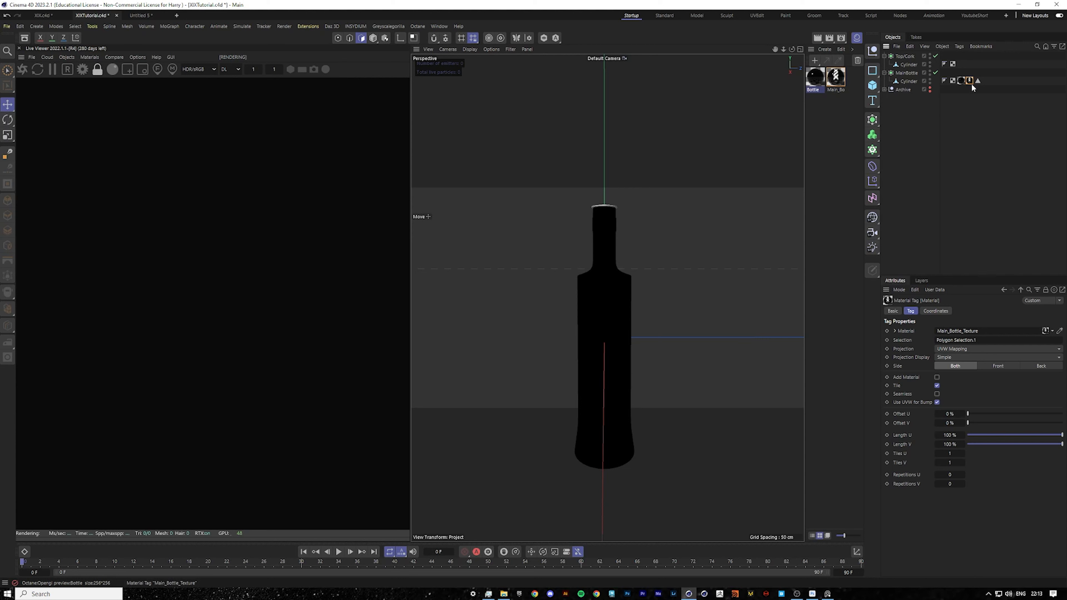
pyautogui.click(385, 38)
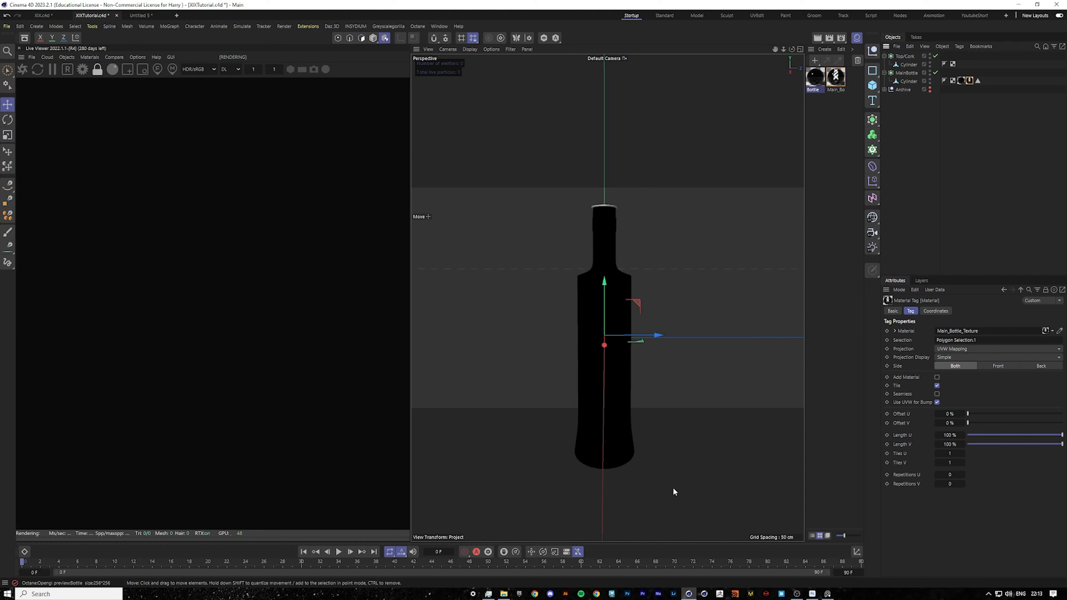
pyautogui.scroll(-5, 604, 348)
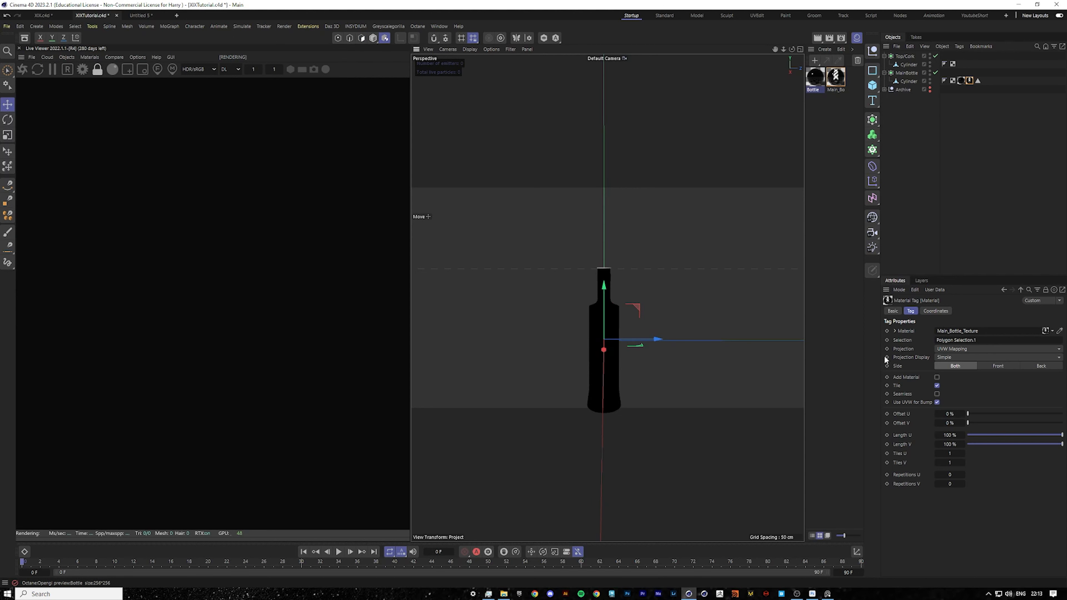
pyautogui.scroll(1, 631, 377)
pyautogui.click(954, 354)
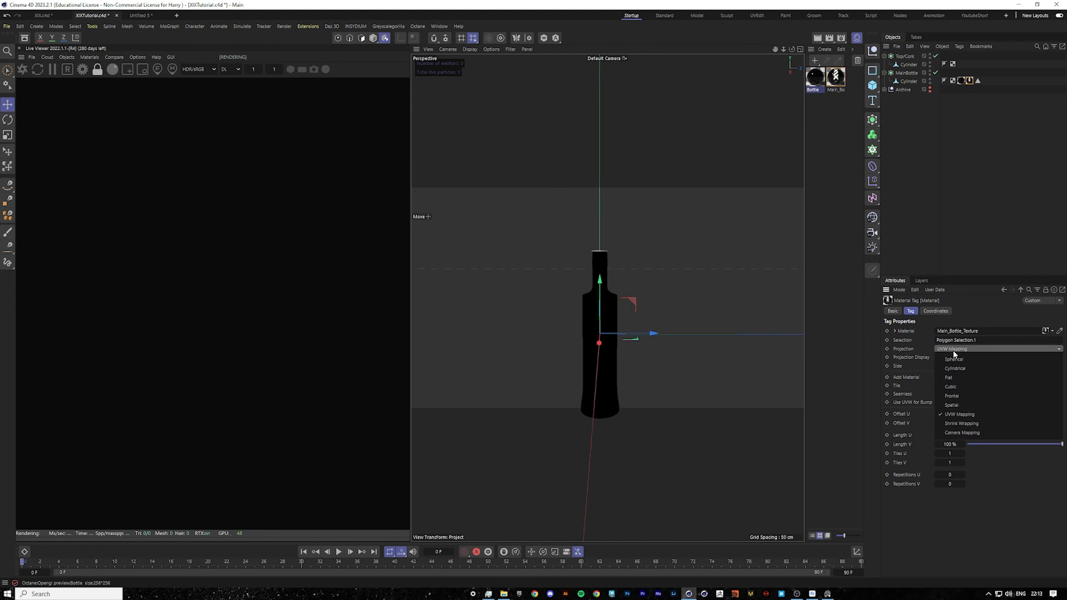
pyautogui.click(955, 369)
pyautogui.scroll(-6, 672, 367)
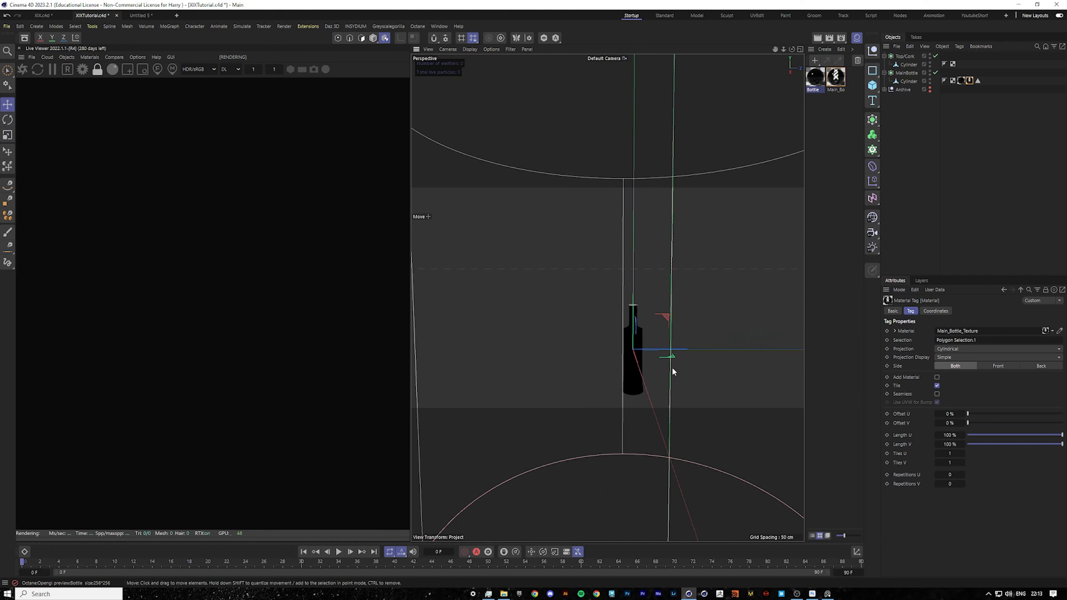
pyautogui.scroll(1, 673, 397)
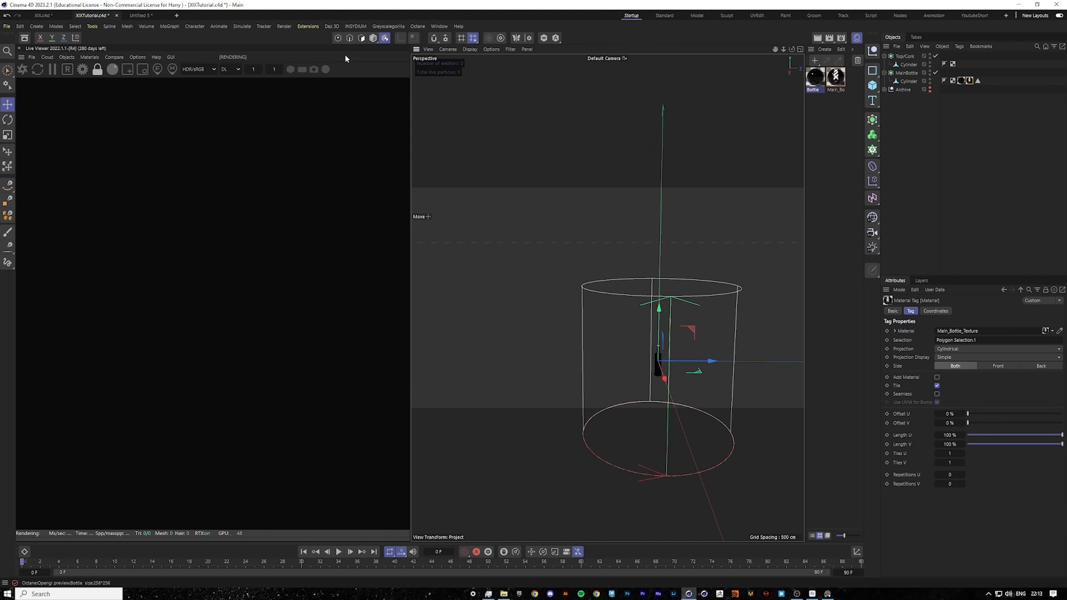
pyautogui.click(8, 135)
pyautogui.moveTo(705, 197); pyautogui.dragTo(413, 237)
pyautogui.hotkey('ctrl', 'z')
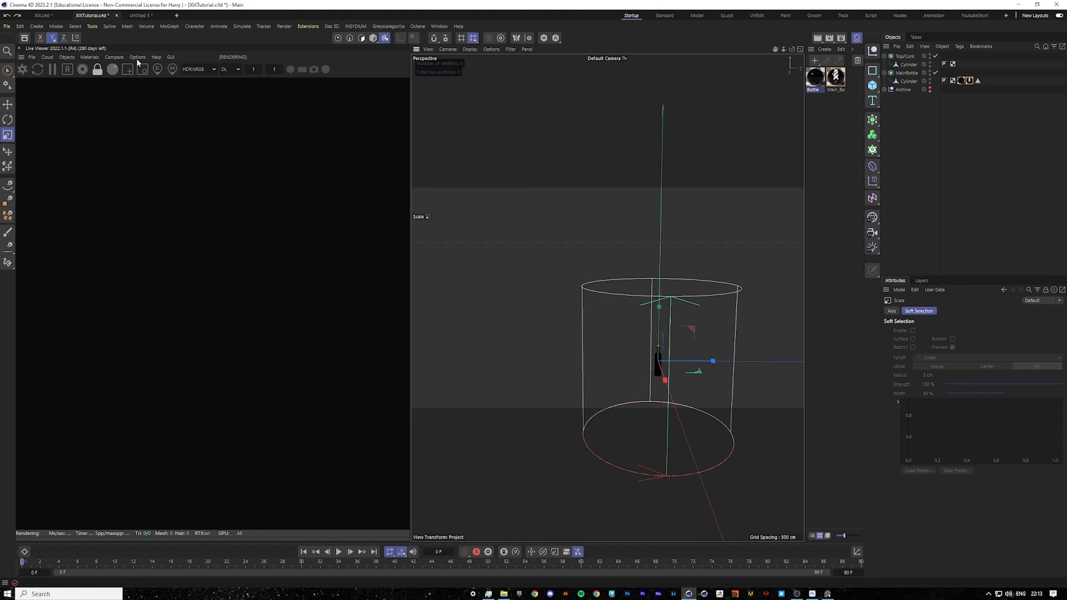
# Scale the cylindrical label projection so it fits around the bottle body.
pyautogui.moveTo(748, 175); pyautogui.dragTo(438, 227)
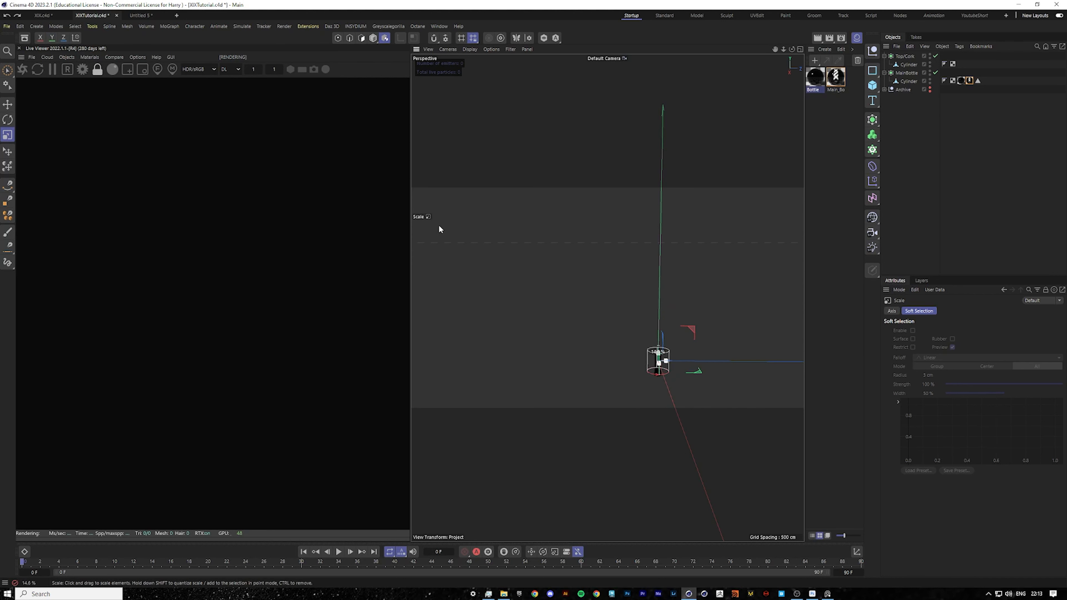
pyautogui.scroll(11, 667, 365)
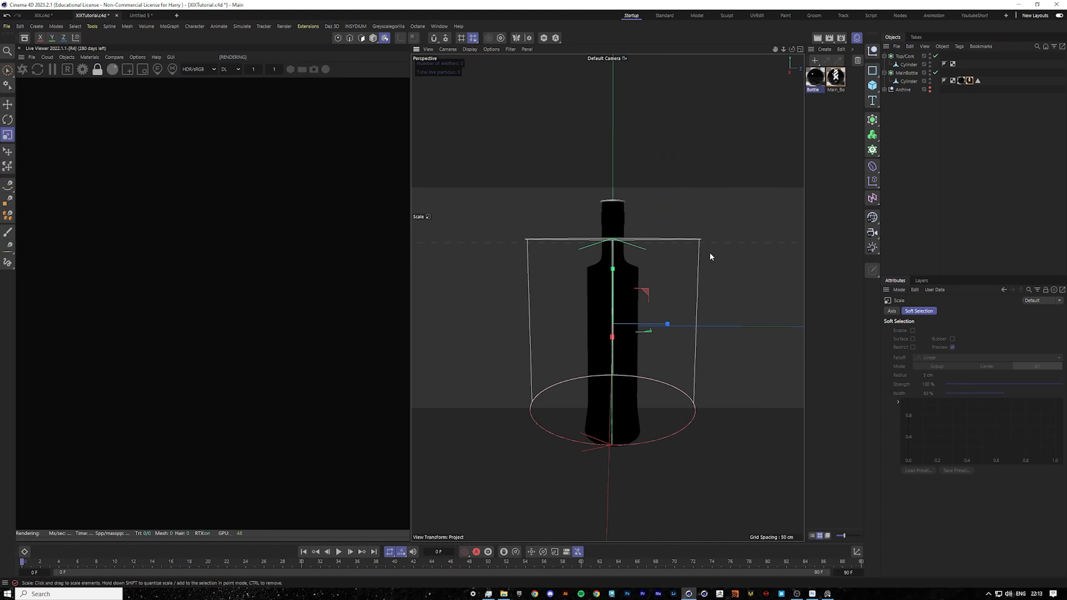
pyautogui.moveTo(709, 253); pyautogui.dragTo(670, 273)
pyautogui.hotkey('ctrl', 'z')
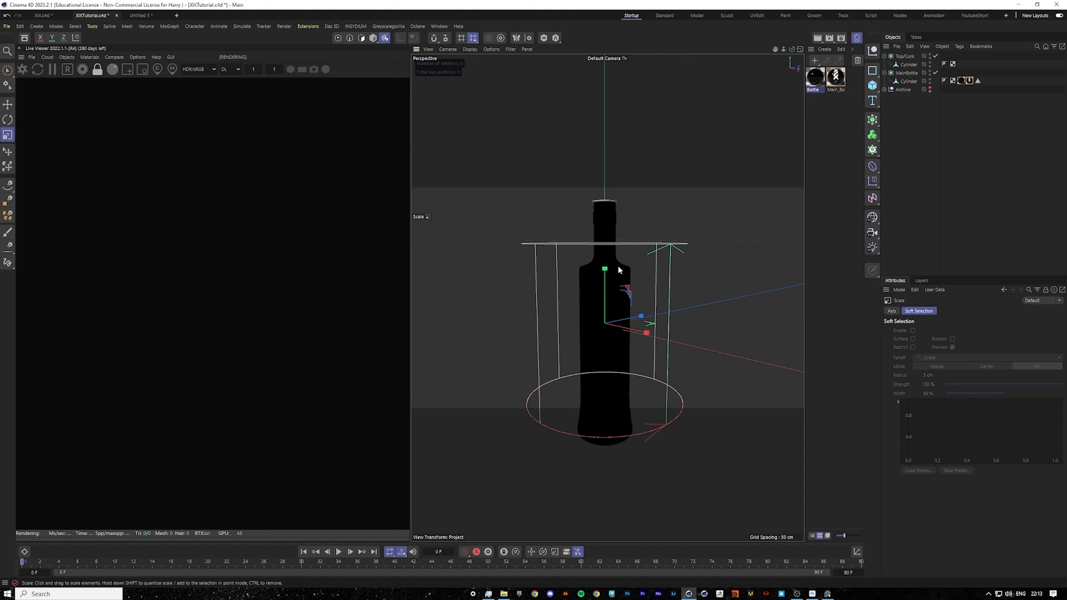
pyautogui.moveTo(606, 270); pyautogui.dragTo(607, 260)
pyautogui.keyDown('alt'); pyautogui.moveTo(655, 297); pyautogui.dragTo(722, 290); pyautogui.keyUp('alt')
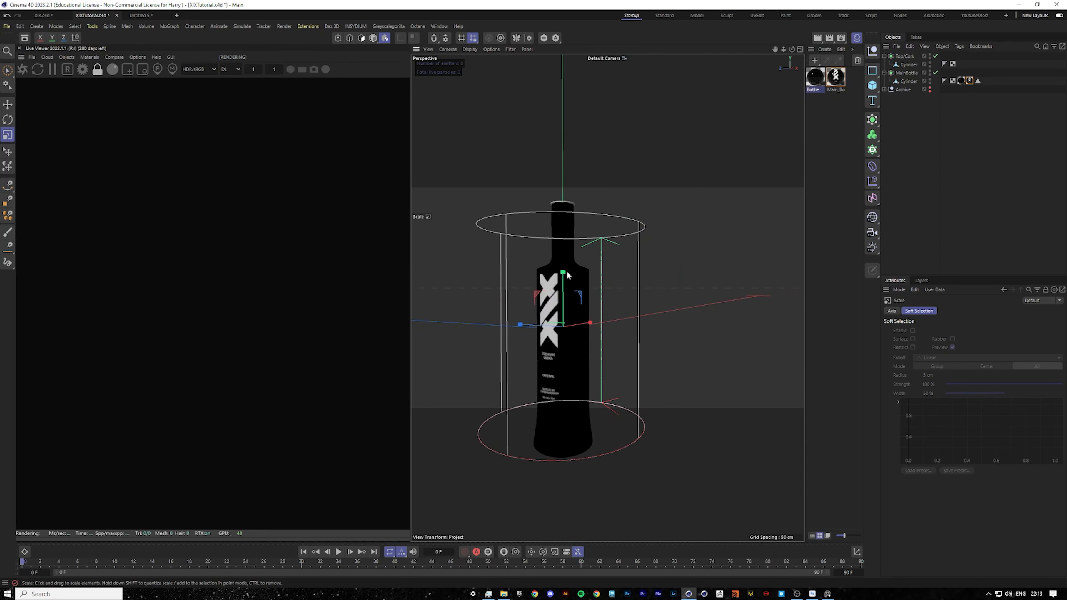
pyautogui.moveTo(561, 273); pyautogui.dragTo(525, 327)
# Rotate the label projection so the logo faces the front of the bottle.
pyautogui.click(9, 105)
pyautogui.click(6, 139)
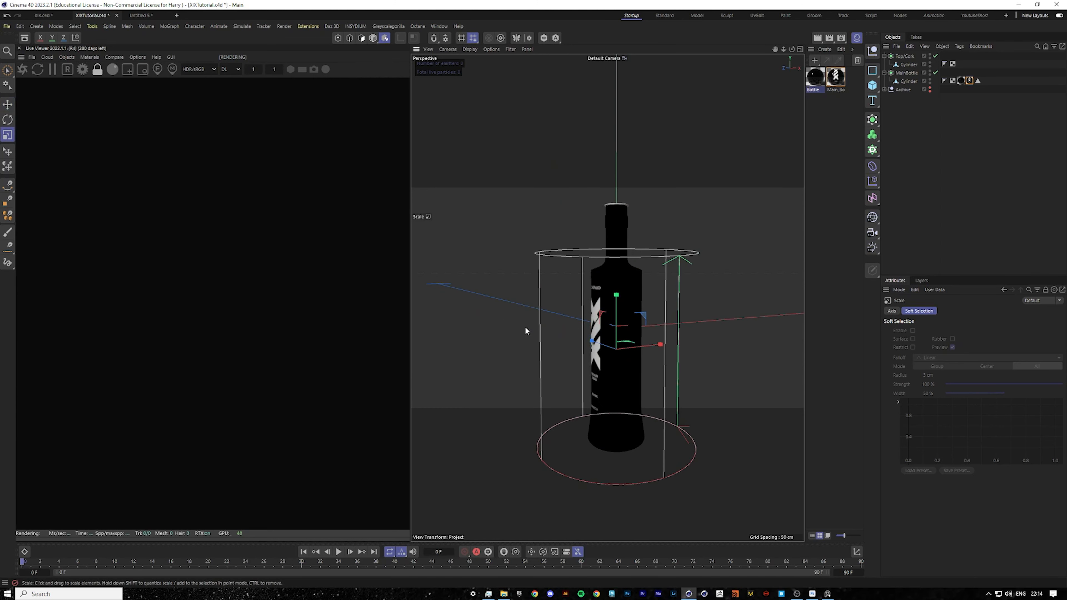
pyautogui.click(7, 120)
pyautogui.moveTo(647, 353); pyautogui.dragTo(746, 282)
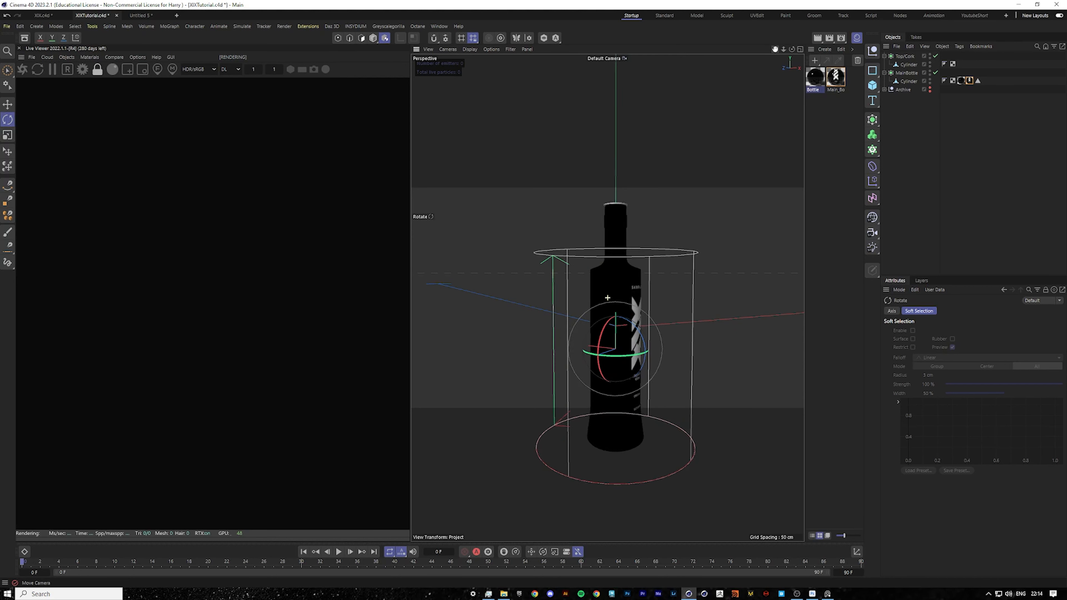
pyautogui.keyDown('alt'); pyautogui.moveTo(608, 298); pyautogui.dragTo(541, 283, button='middle'); pyautogui.keyUp('alt')
pyautogui.keyDown('alt'); pyautogui.moveTo(542, 283); pyautogui.dragTo(506, 235); pyautogui.keyUp('alt')
# Reselect the label material tag and fine-tune the projection's rotation.
pyautogui.click(941, 151)
pyautogui.moveTo(776, 51); pyautogui.dragTo(786, 63)
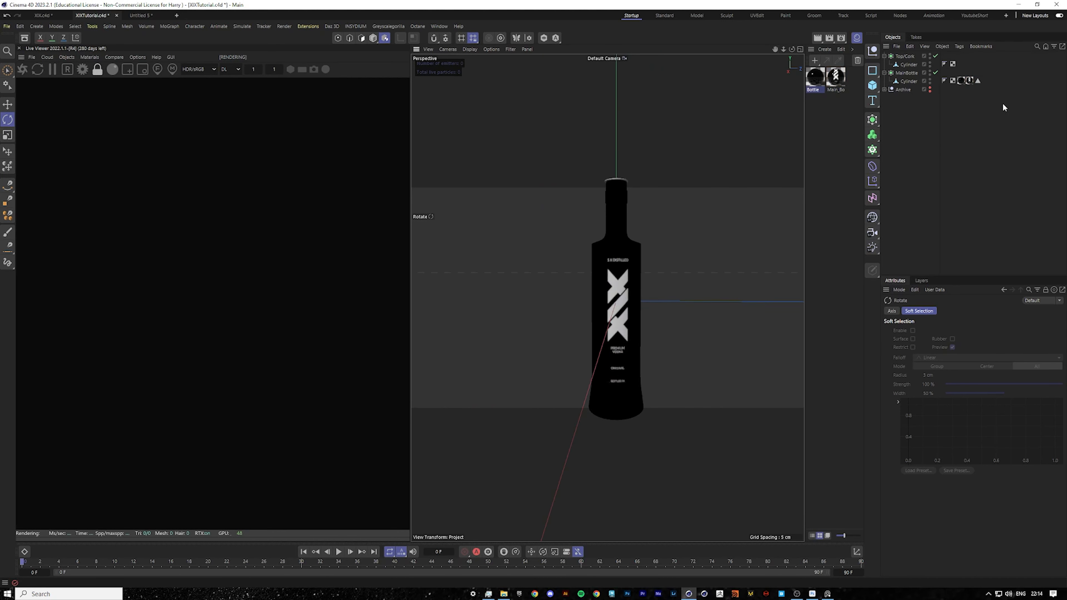
pyautogui.click(968, 81)
pyautogui.moveTo(633, 327); pyautogui.dragTo(629, 326)
pyautogui.keyDown('alt'); pyautogui.moveTo(635, 284); pyautogui.dragTo(638, 282); pyautogui.keyUp('alt')
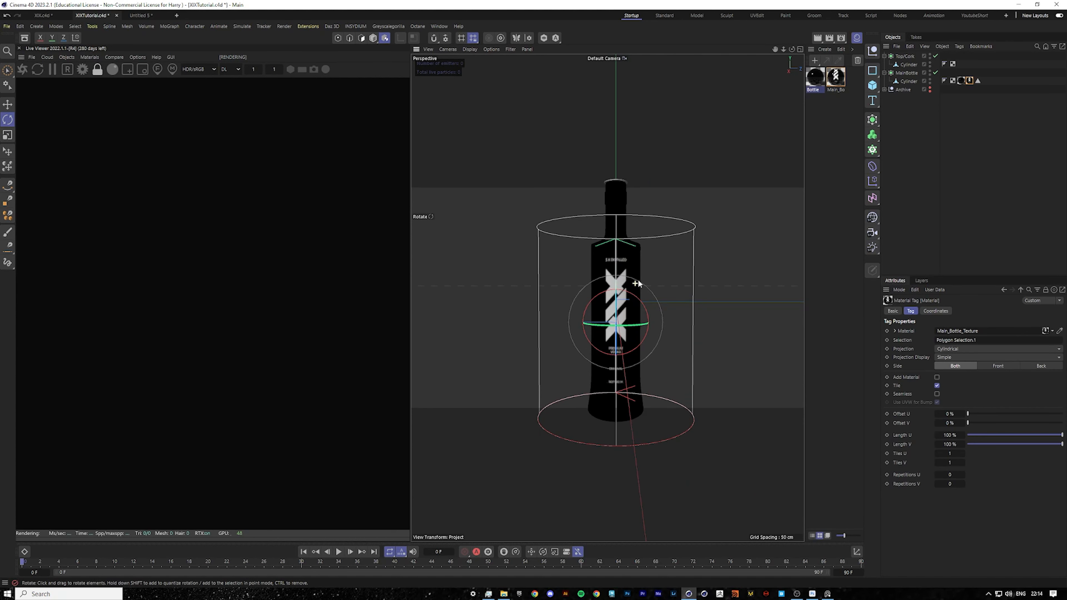
# Deselect everything and restart the Live Viewer render to preview the labelled bottle.
pyautogui.click(983, 196)
pyautogui.scroll(-2, 677, 279)
pyautogui.moveTo(774, 50); pyautogui.dragTo(801, 49)
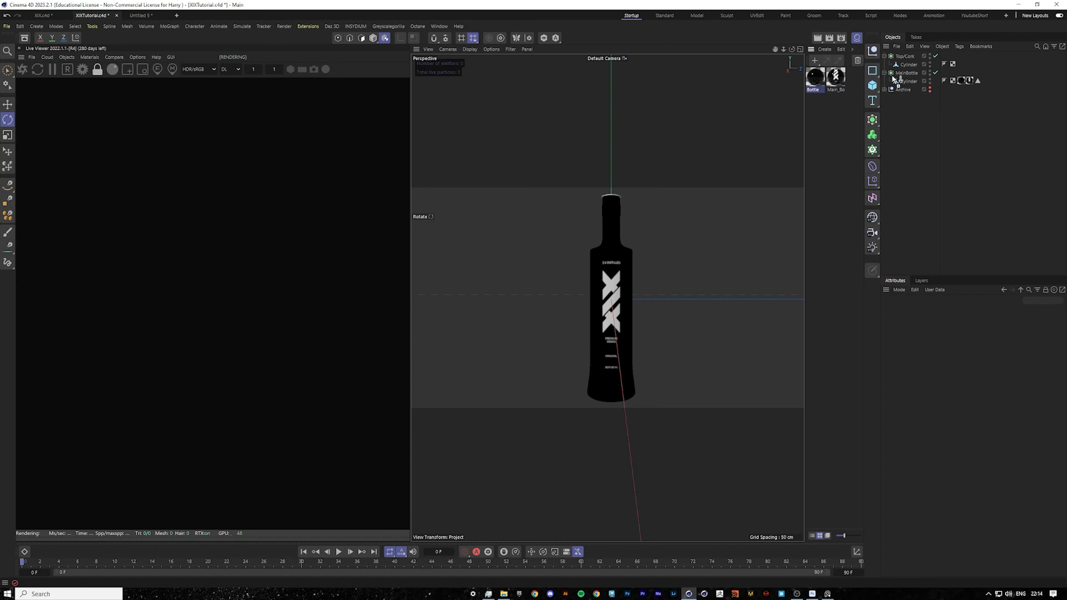
pyautogui.moveTo(821, 82); pyautogui.dragTo(907, 55)
pyautogui.click(978, 172)
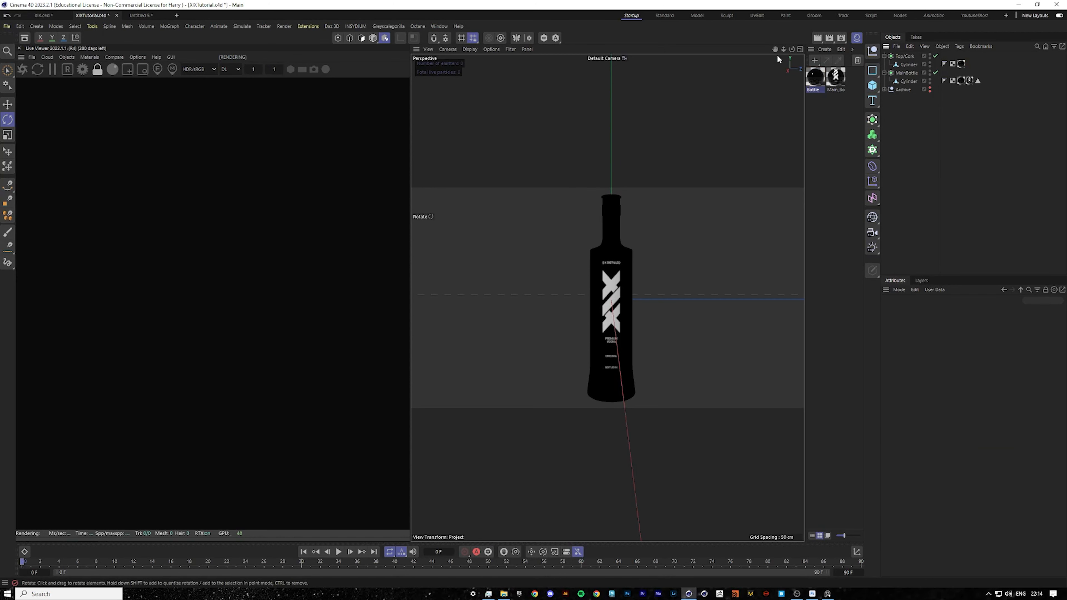
pyautogui.moveTo(775, 50); pyautogui.dragTo(775, 50)
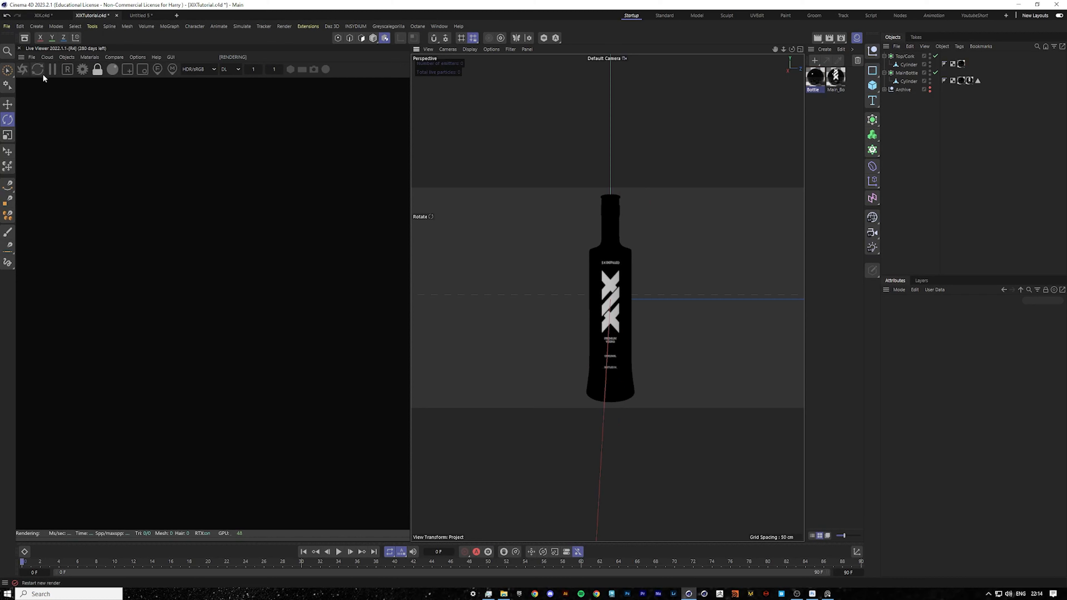
pyautogui.click(28, 70)
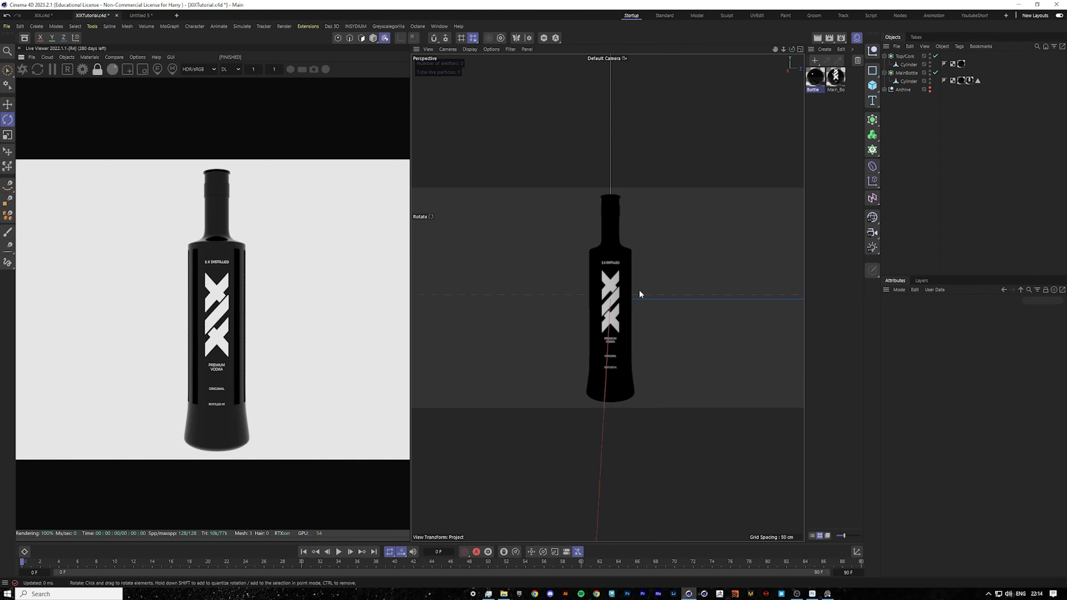
# Open the label material in the Node Editor and set the texture displacement height to 0.07 cm.
pyautogui.scroll(8, 639, 289)
pyautogui.keyDown('alt'); pyautogui.moveTo(557, 264); pyautogui.dragTo(674, 271); pyautogui.keyUp('alt')
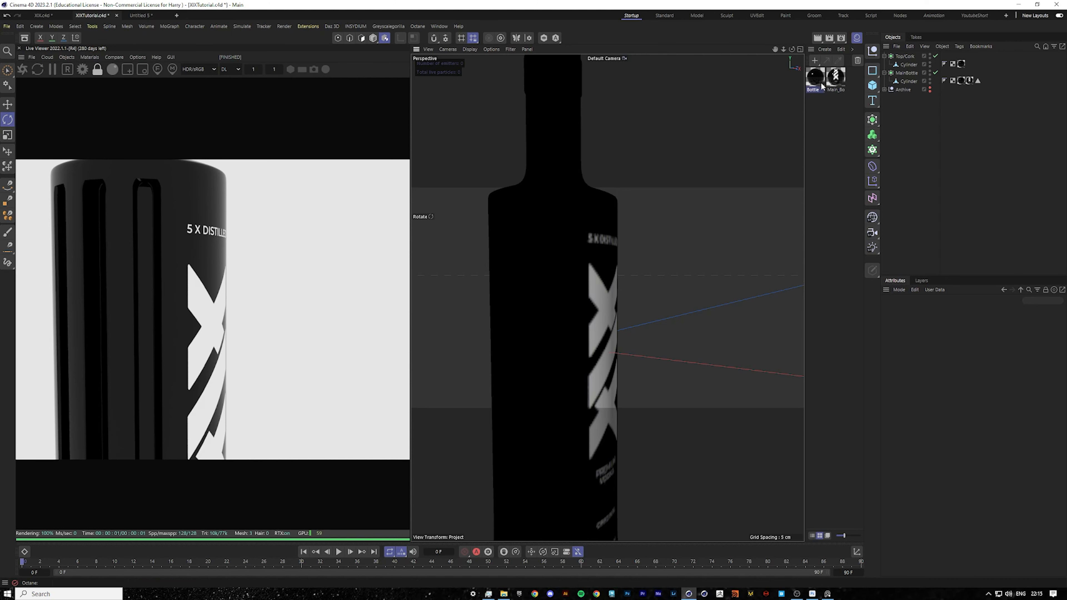
pyautogui.doubleClick(836, 76)
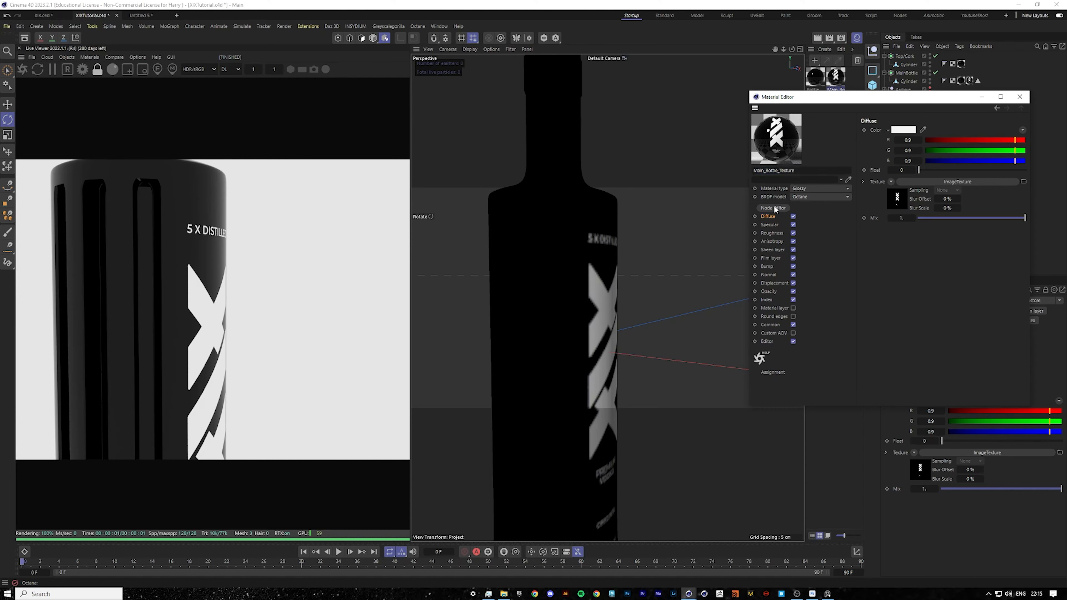
pyautogui.click(774, 209)
pyautogui.moveTo(433, 163); pyautogui.dragTo(799, 186)
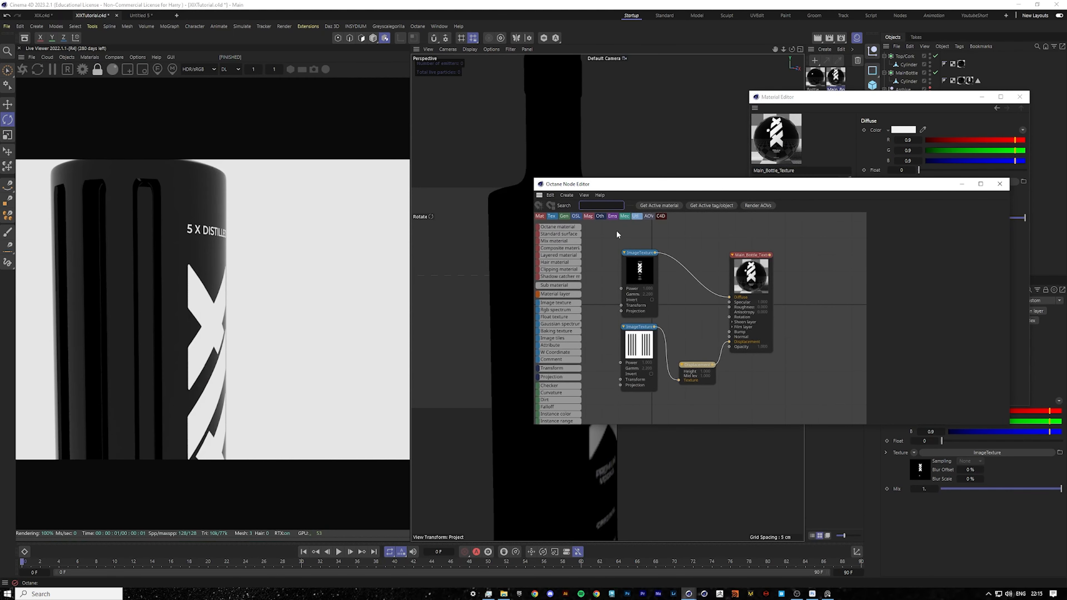
pyautogui.moveTo(719, 365); pyautogui.dragTo(736, 366, button='middle')
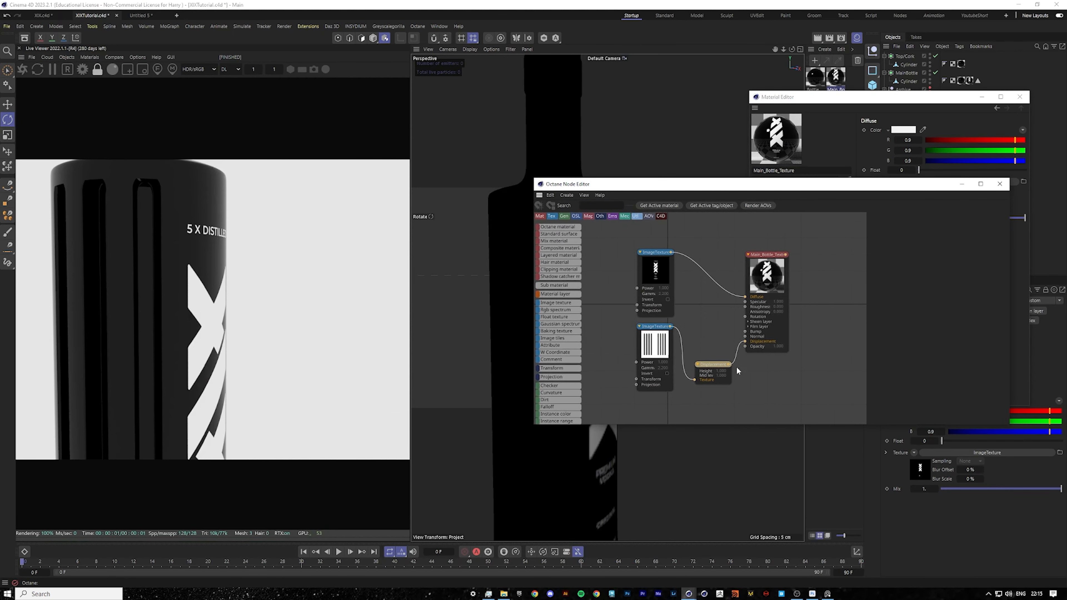
pyautogui.click(717, 363)
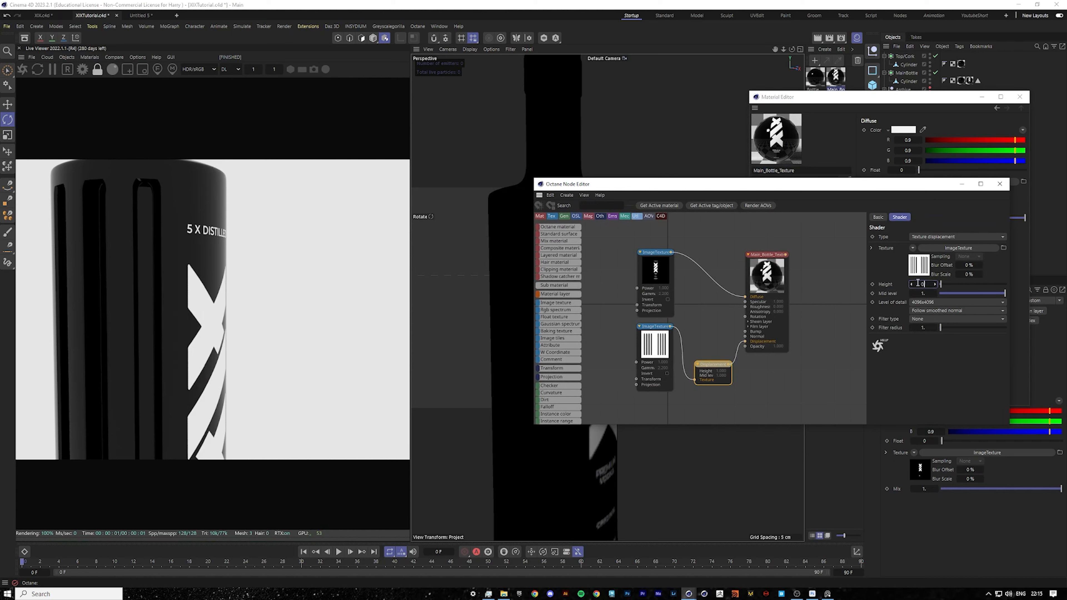
pyautogui.write('0.1')
pyautogui.press('Return')
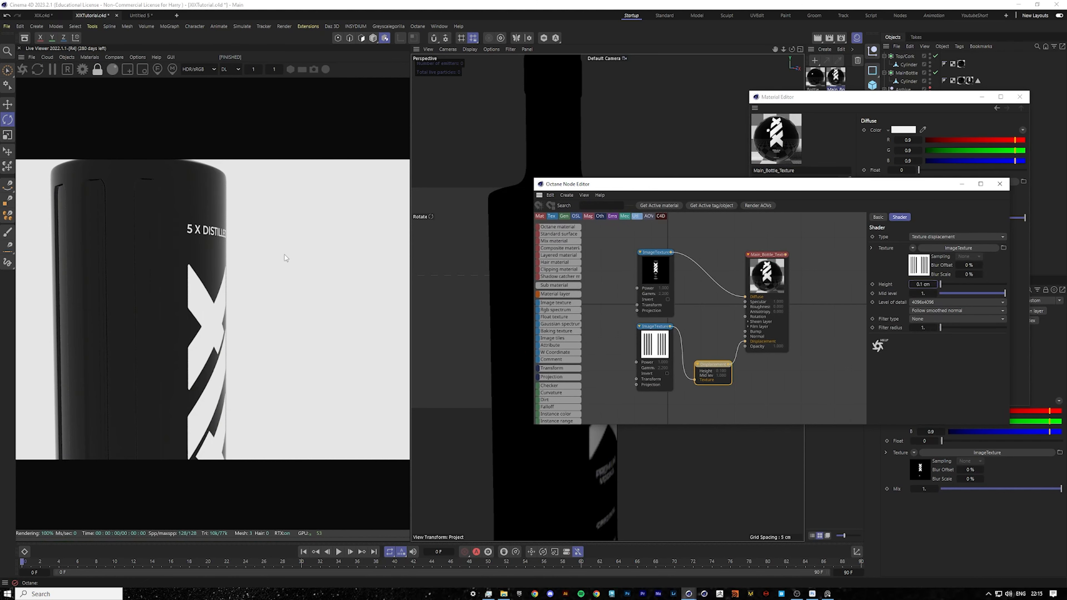
pyautogui.click(1019, 97)
pyautogui.keyDown('alt'); pyautogui.moveTo(513, 248); pyautogui.dragTo(478, 234); pyautogui.keyUp('alt')
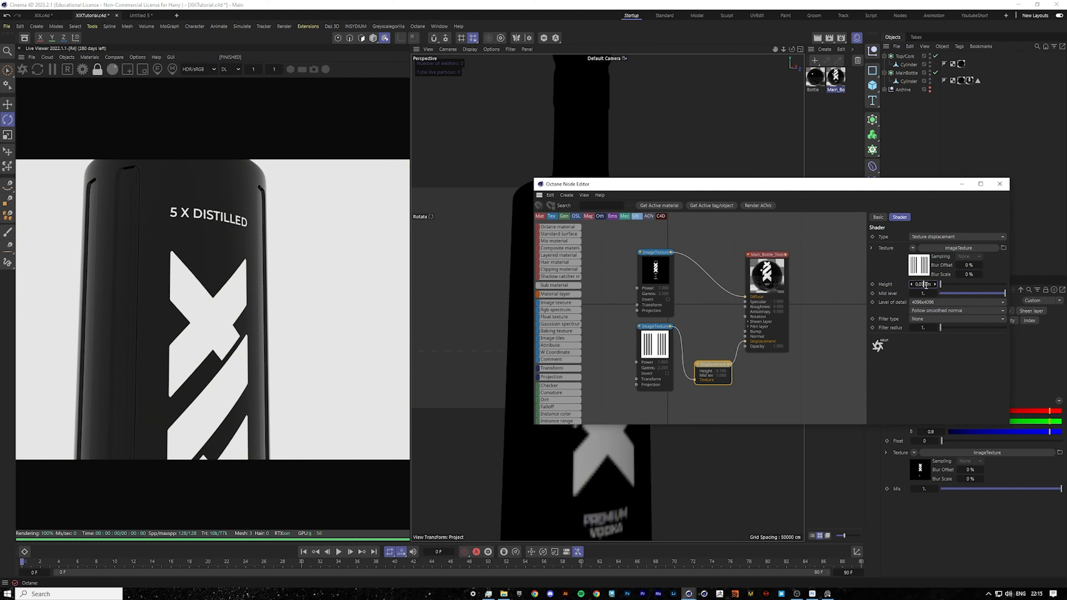
pyautogui.press('Return')
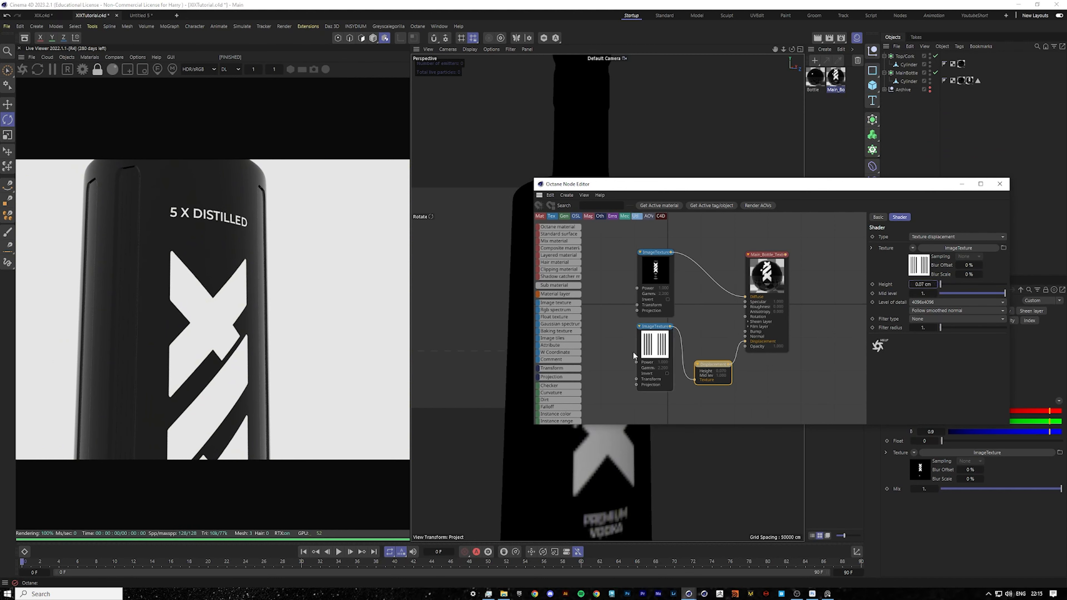
# Add a Transform node to the displacement image texture's transform input.
pyautogui.click(638, 355)
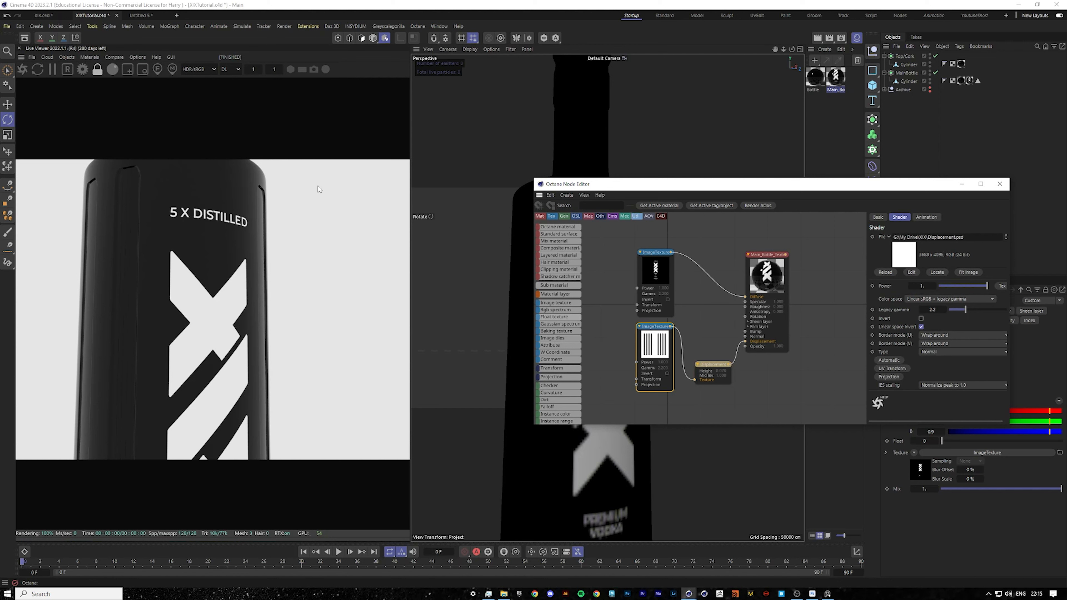
pyautogui.moveTo(626, 383); pyautogui.dragTo(660, 344, button='middle')
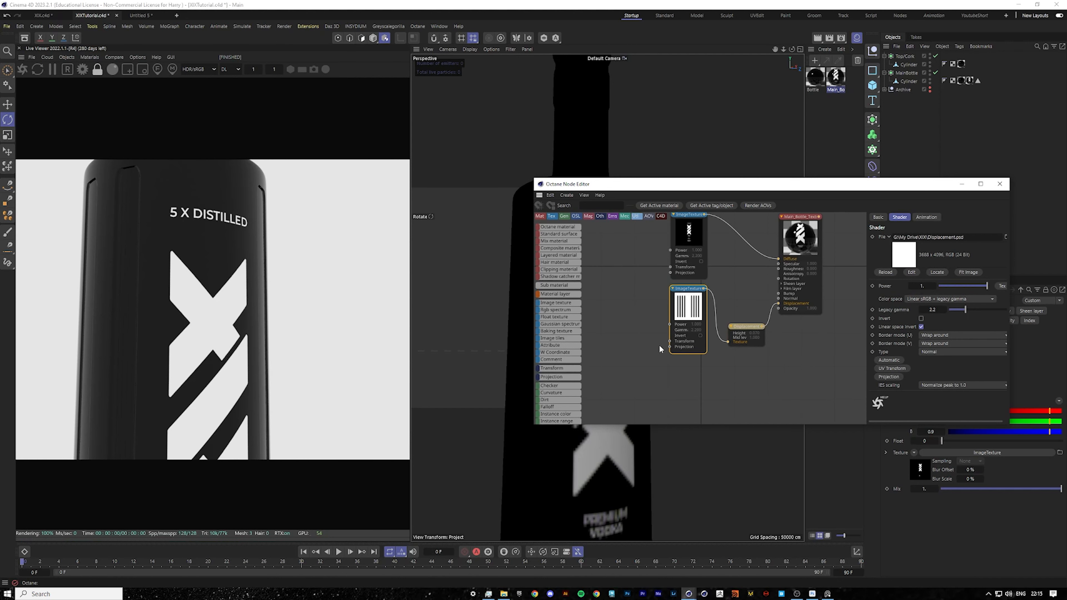
pyautogui.click(670, 341)
pyautogui.doubleClick(699, 351)
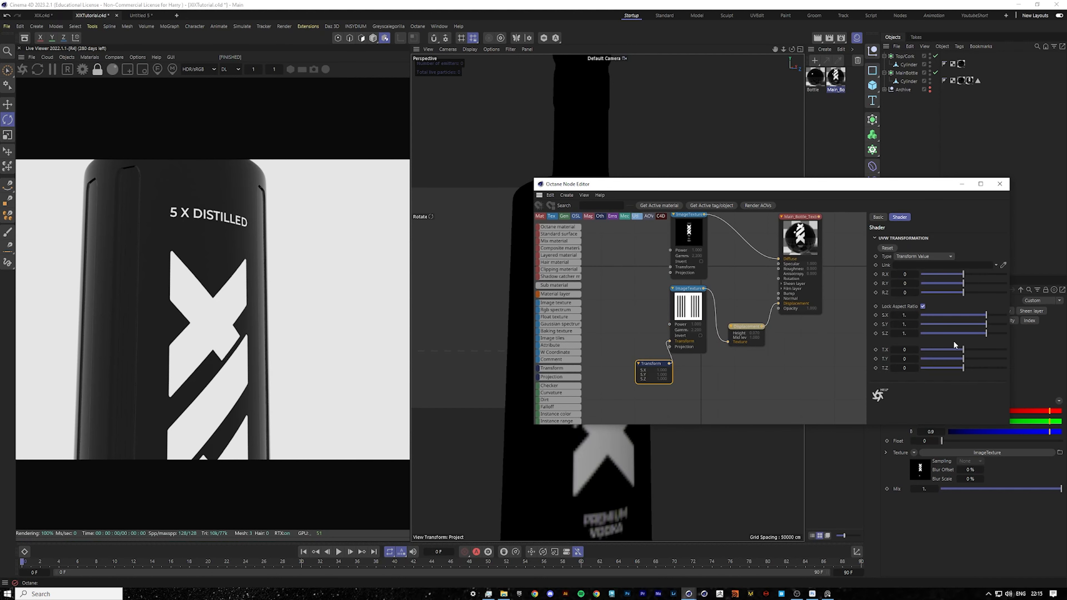
pyautogui.moveTo(965, 360); pyautogui.dragTo(963, 359)
pyautogui.moveTo(765, 184); pyautogui.dragTo(746, 288)
pyautogui.click(949, 291)
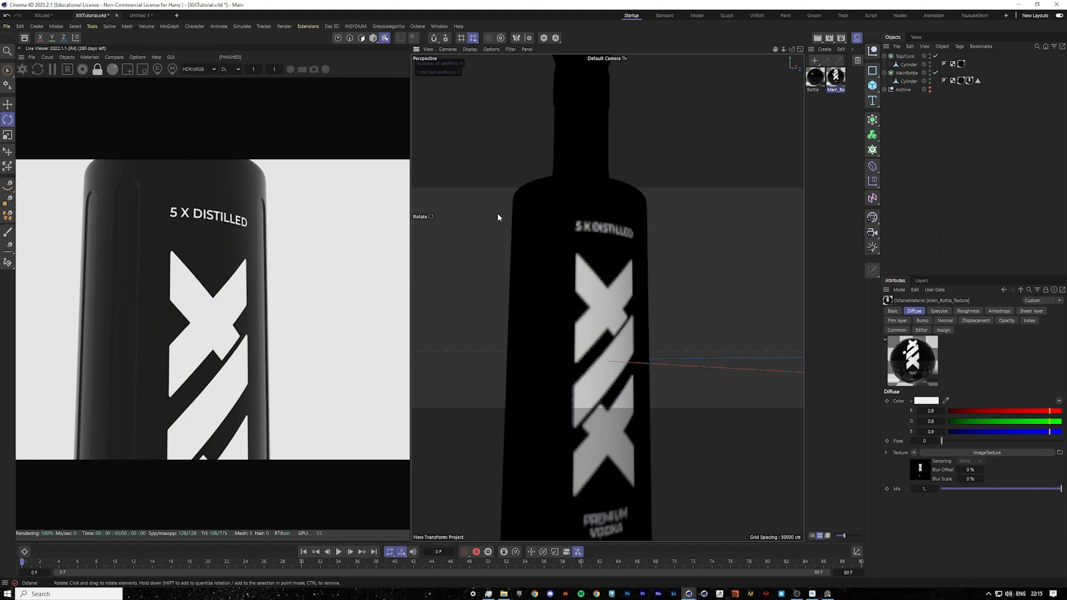
# Unlock the displacement Transform's aspect ratio and set its Y scale to about 0.67 and Y offset to about 0.04.
pyautogui.moveTo(197, 300); pyautogui.dragTo(242, 355, button='middle')
pyautogui.scroll(7, 123, 263)
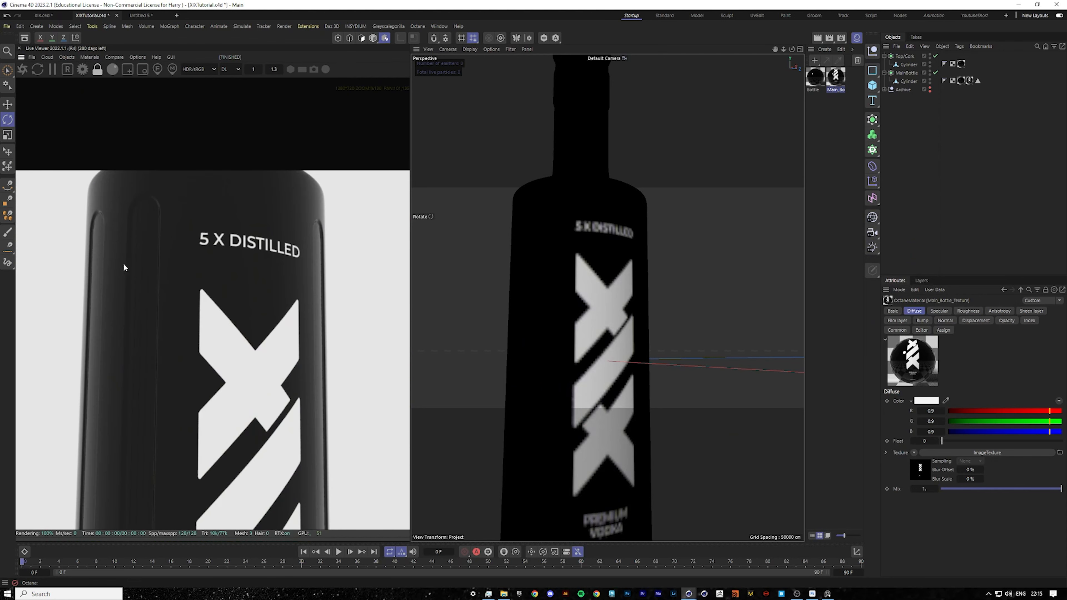
pyautogui.moveTo(146, 216); pyautogui.dragTo(189, 231, button='middle')
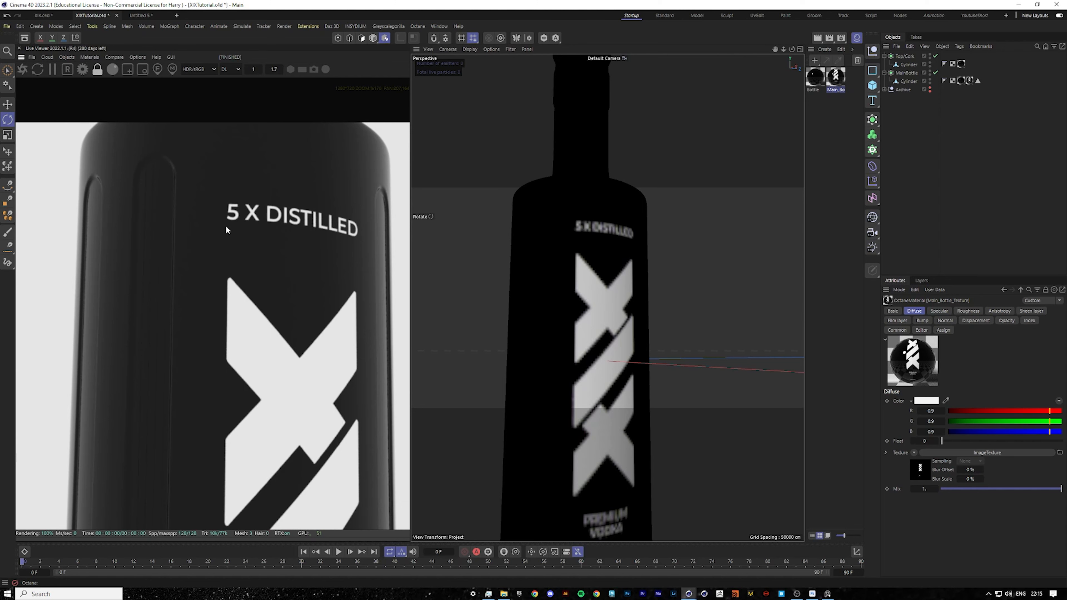
pyautogui.moveTo(783, 50)
pyautogui.mouseDown()
pyautogui.moveTo(714, 50)
pyautogui.moveTo(788, 57)
pyautogui.mouseUp()
pyautogui.scroll(5, 612, 390)
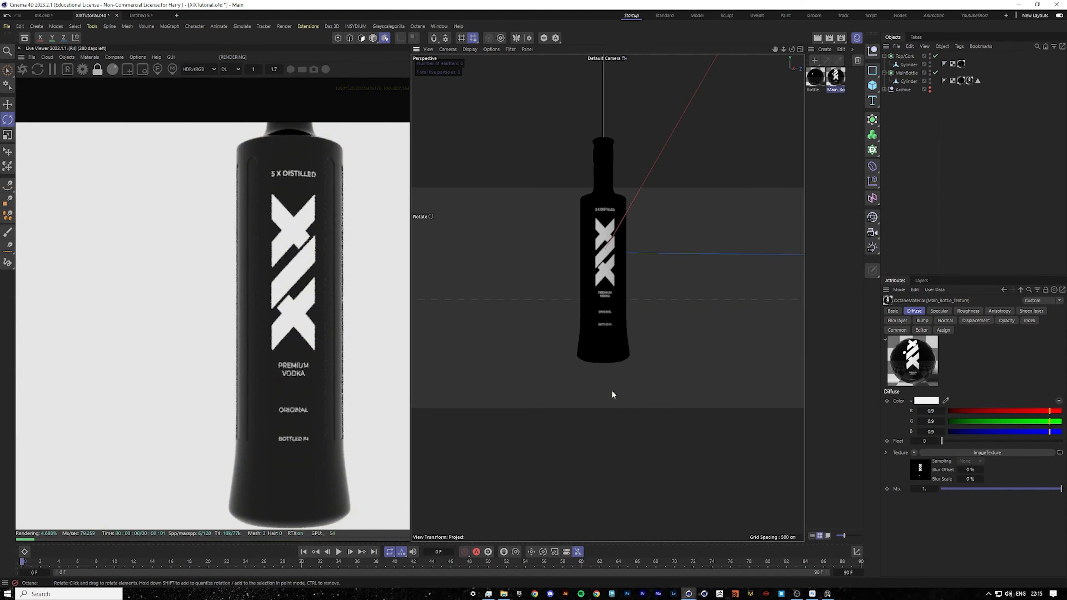
pyautogui.scroll(2, 603, 338)
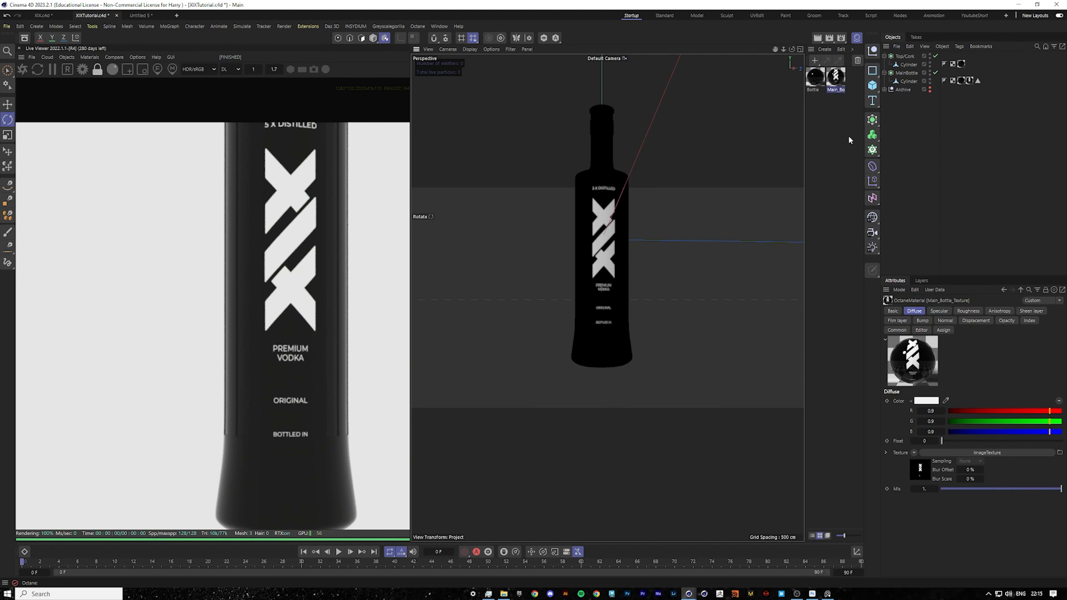
pyautogui.doubleClick(838, 79)
pyautogui.click(779, 210)
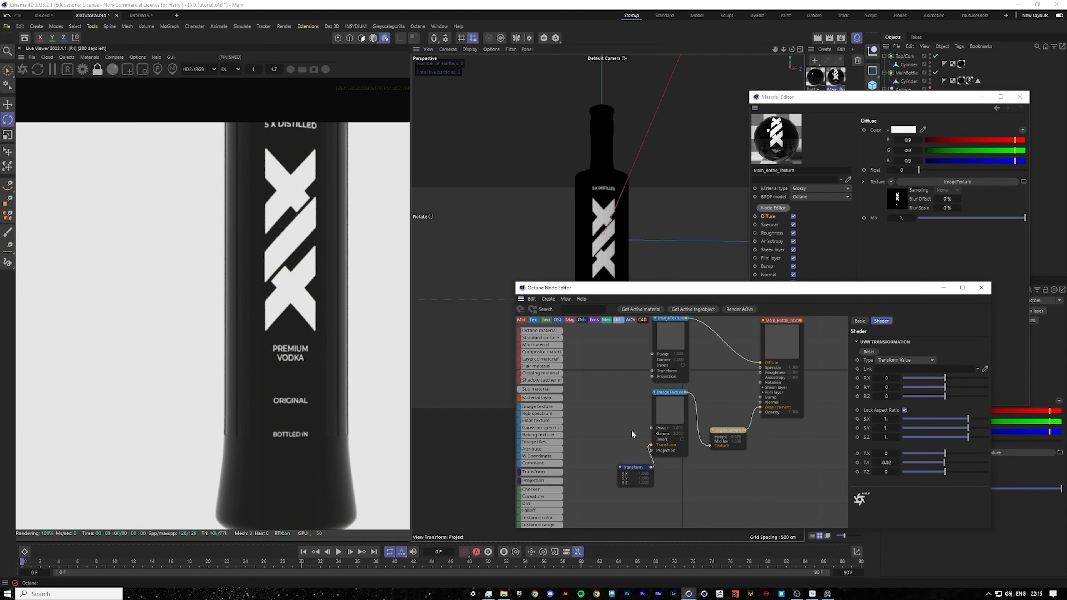
pyautogui.moveTo(631, 429); pyautogui.dragTo(656, 431, button='middle')
pyautogui.moveTo(659, 469); pyautogui.dragTo(648, 470)
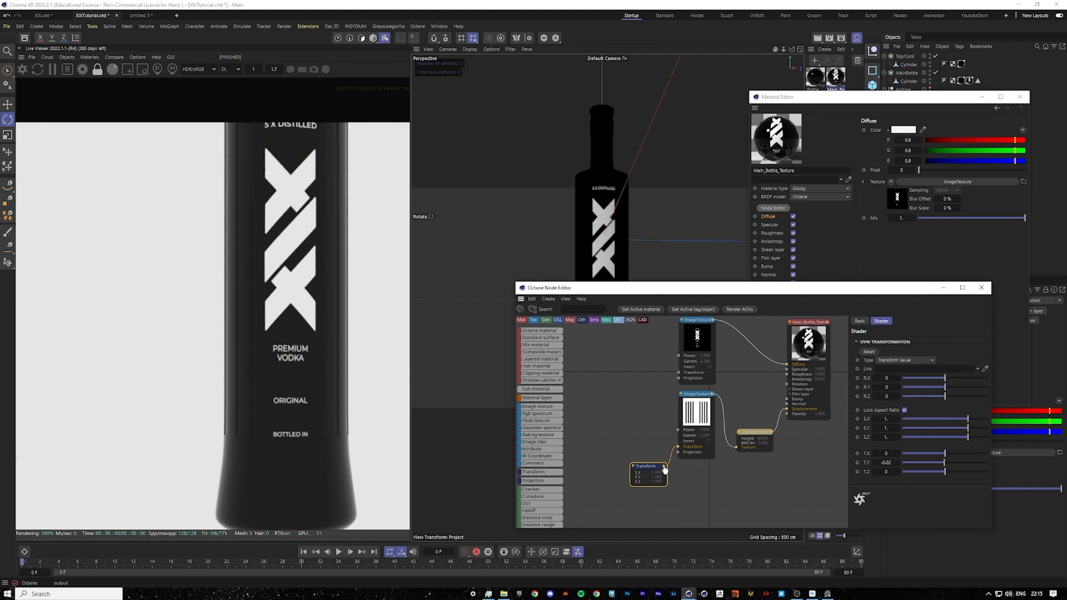
pyautogui.moveTo(682, 379); pyautogui.dragTo(679, 372)
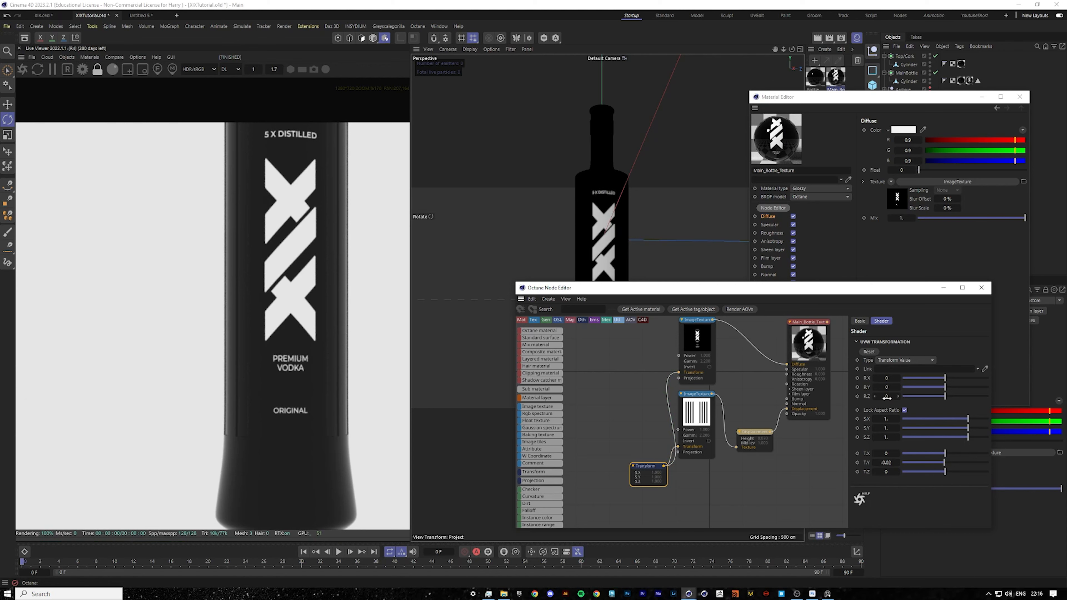
pyautogui.click(905, 410)
pyautogui.moveTo(968, 430); pyautogui.dragTo(950, 464)
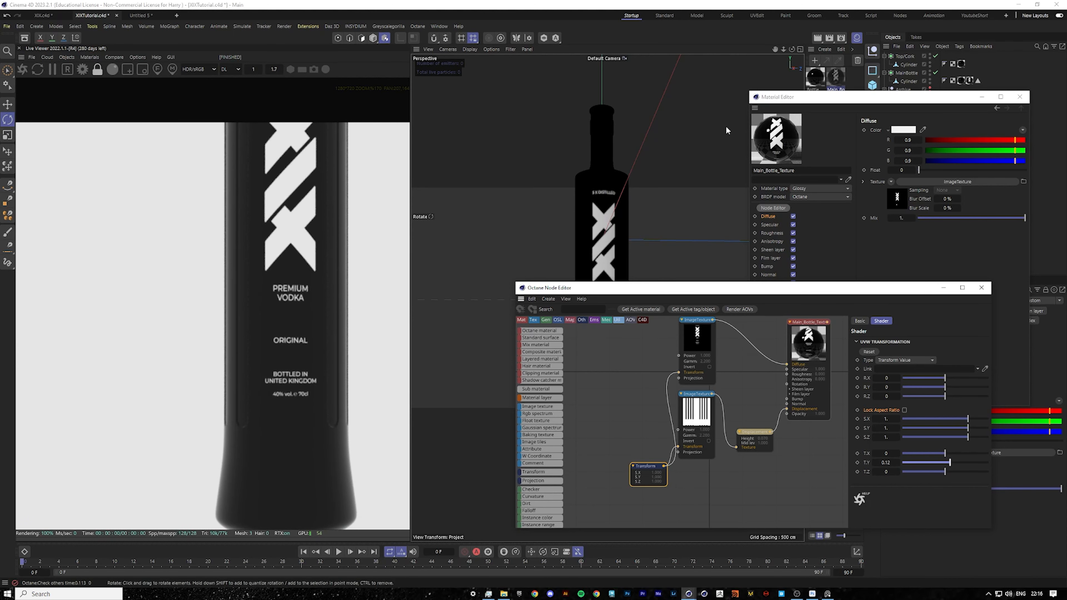
pyautogui.moveTo(783, 48); pyautogui.dragTo(784, 56)
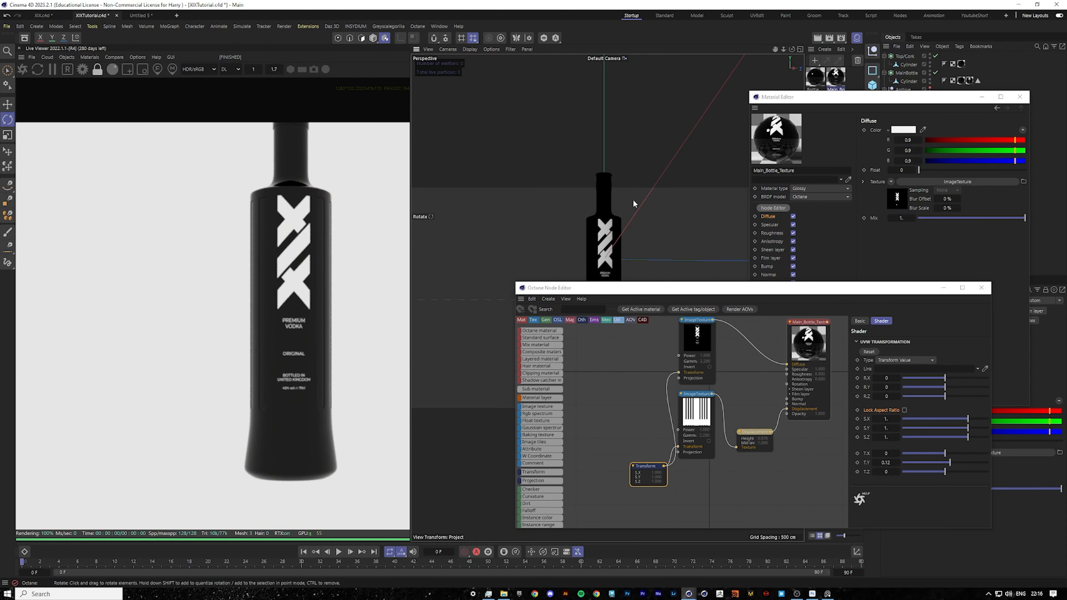
pyautogui.scroll(1, 623, 206)
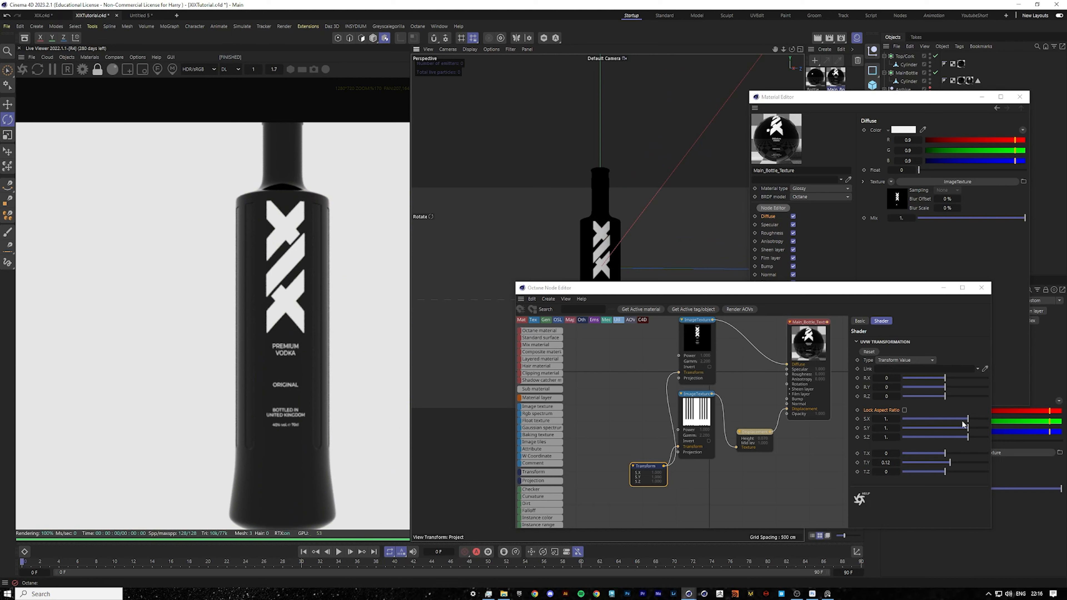
pyautogui.moveTo(967, 429); pyautogui.dragTo(946, 464)
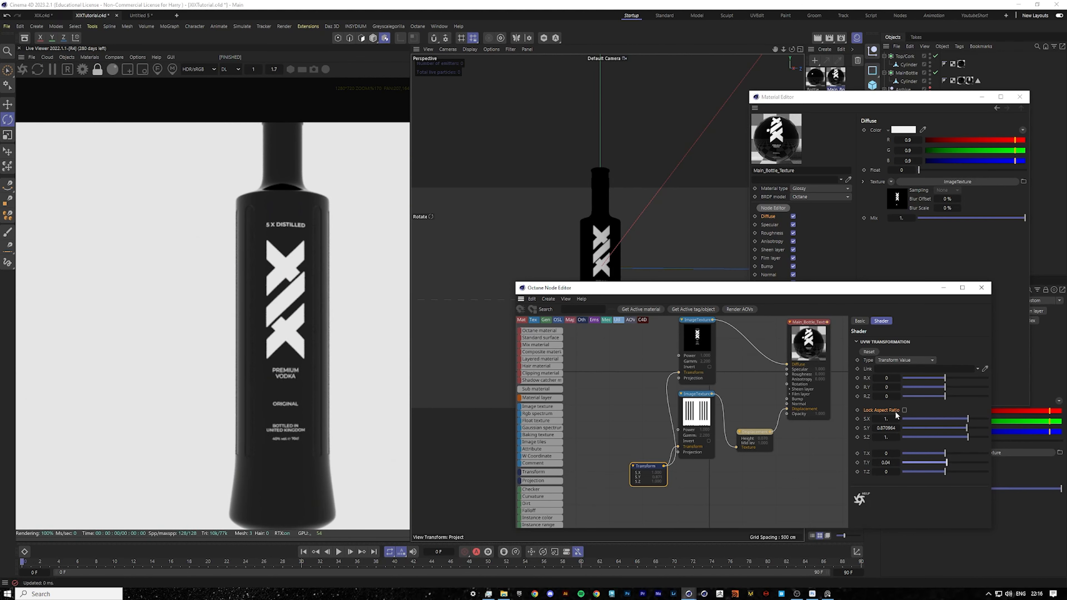
# Scale the displacement Transform uniformly to about 0.91, then set Y scale to about 0.80 and Y offset 0.05.
pyautogui.click(904, 409)
pyautogui.moveTo(967, 419); pyautogui.dragTo(966, 420)
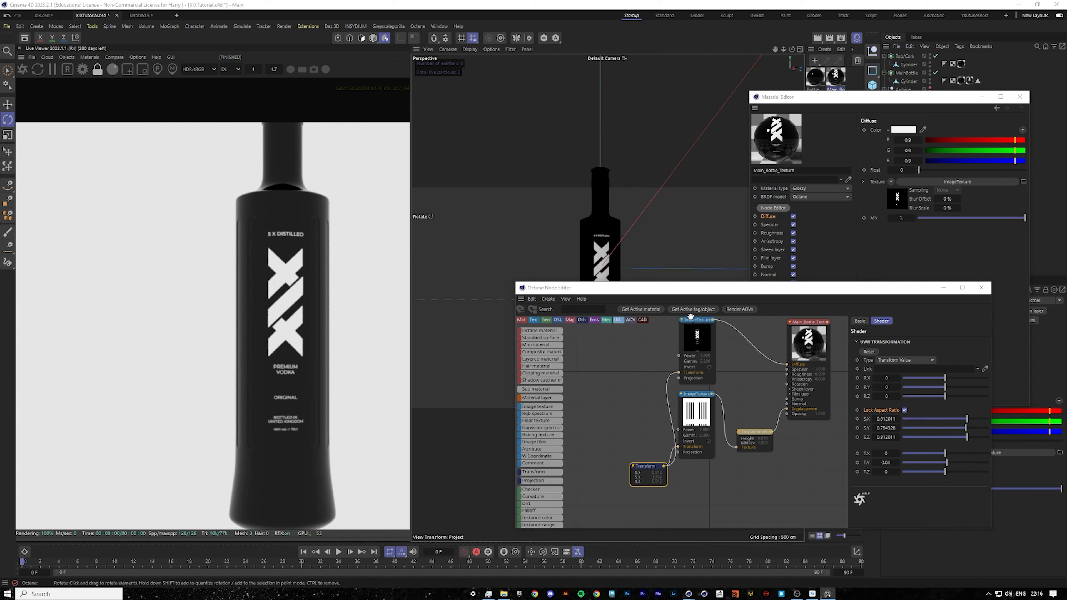
pyautogui.click(902, 410)
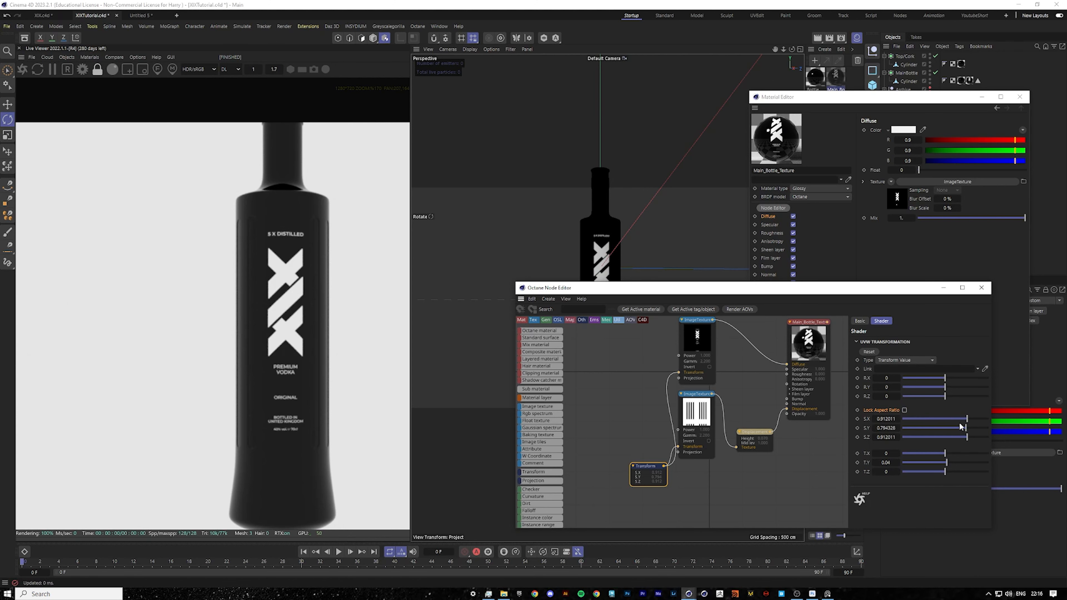
pyautogui.moveTo(965, 428); pyautogui.dragTo(965, 429)
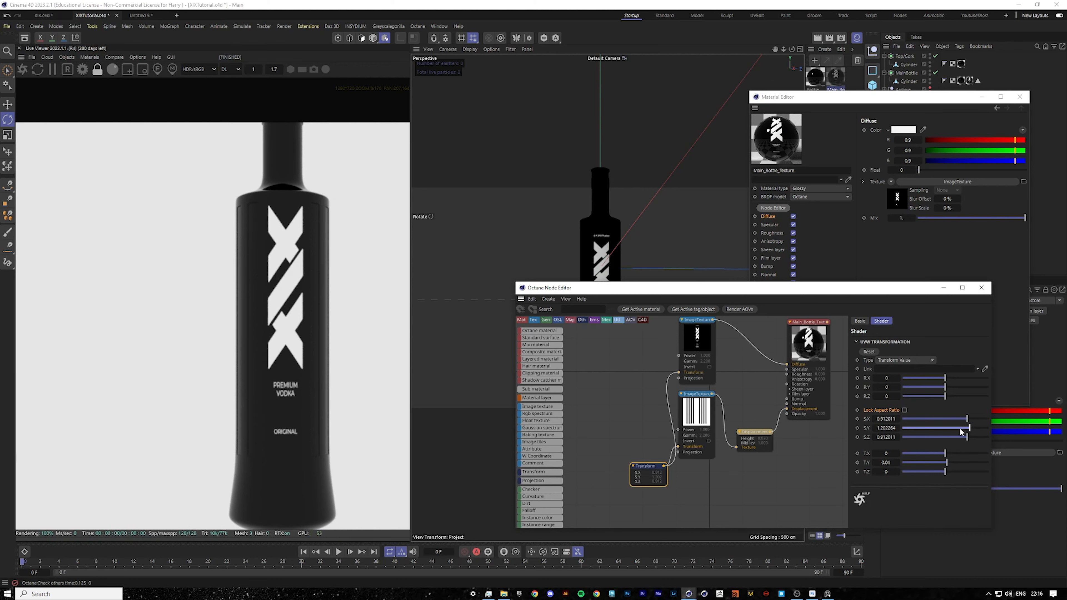
pyautogui.doubleClick(891, 428)
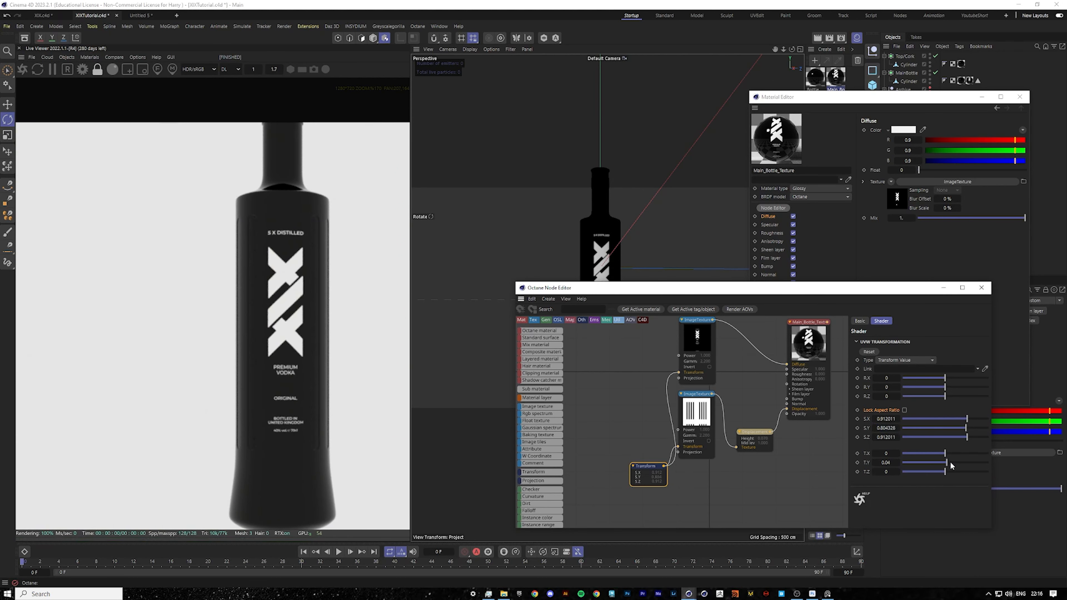
pyautogui.moveTo(948, 464); pyautogui.dragTo(948, 464)
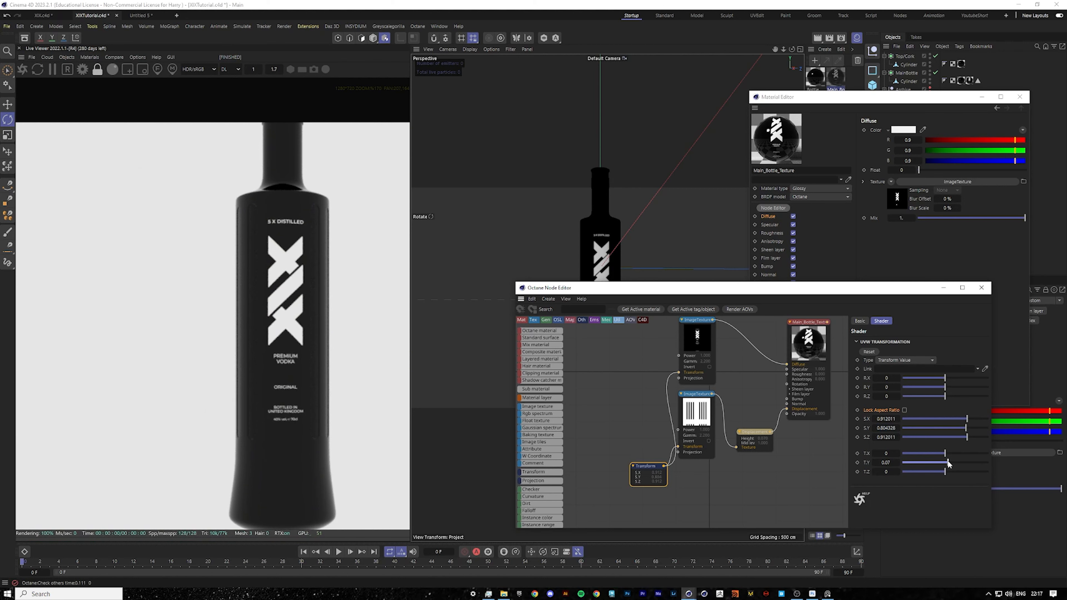
pyautogui.moveTo(948, 463); pyautogui.dragTo(948, 463)
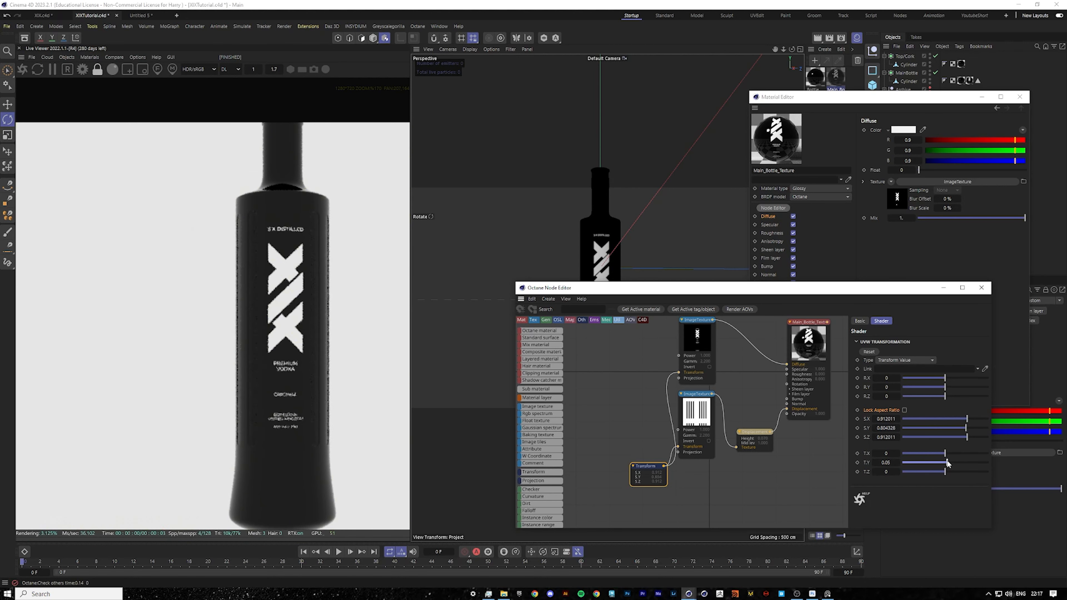
# Relock the Transform's aspect ratio and set its X scale to 0.95.
pyautogui.click(904, 410)
pyautogui.doubleClick(881, 419)
pyautogui.click(883, 419)
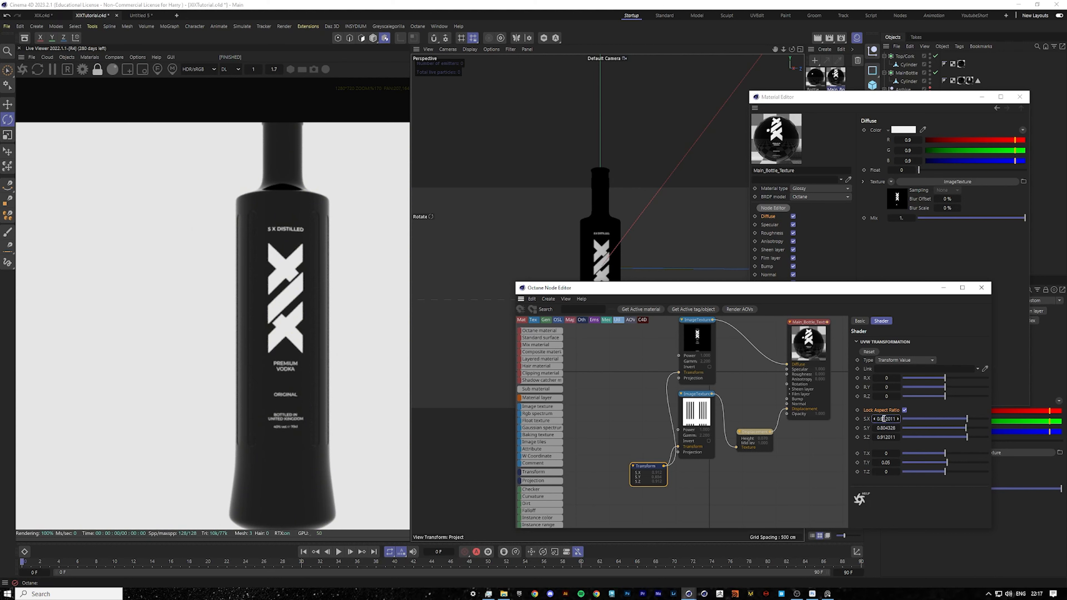
pyautogui.write('5')
pyautogui.press('Return')
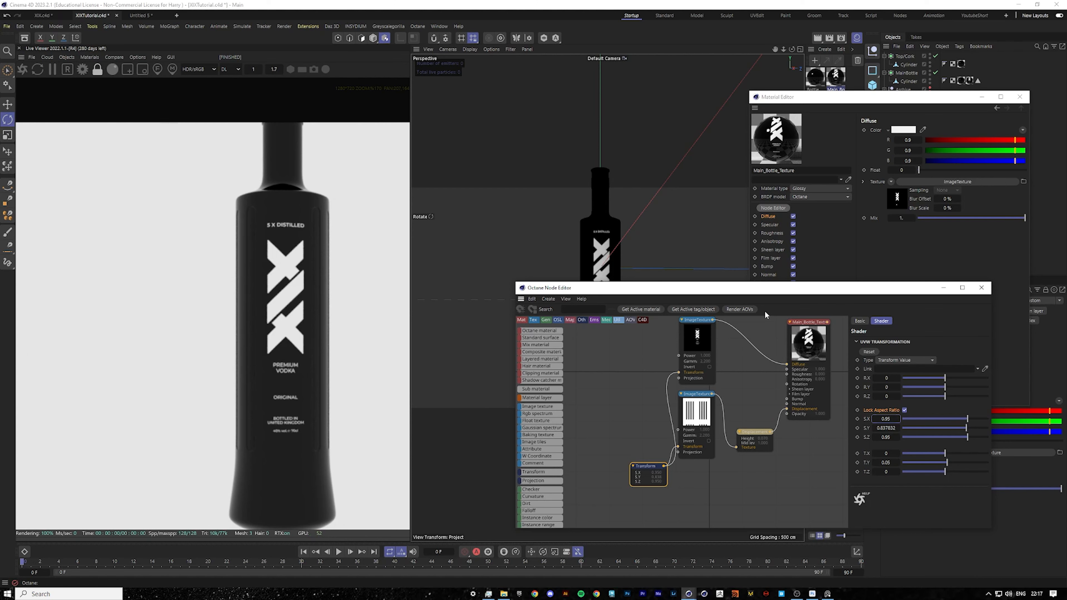
# Close the Node Editor and Material Editor and frame the bottle in the viewport.
pyautogui.click(981, 289)
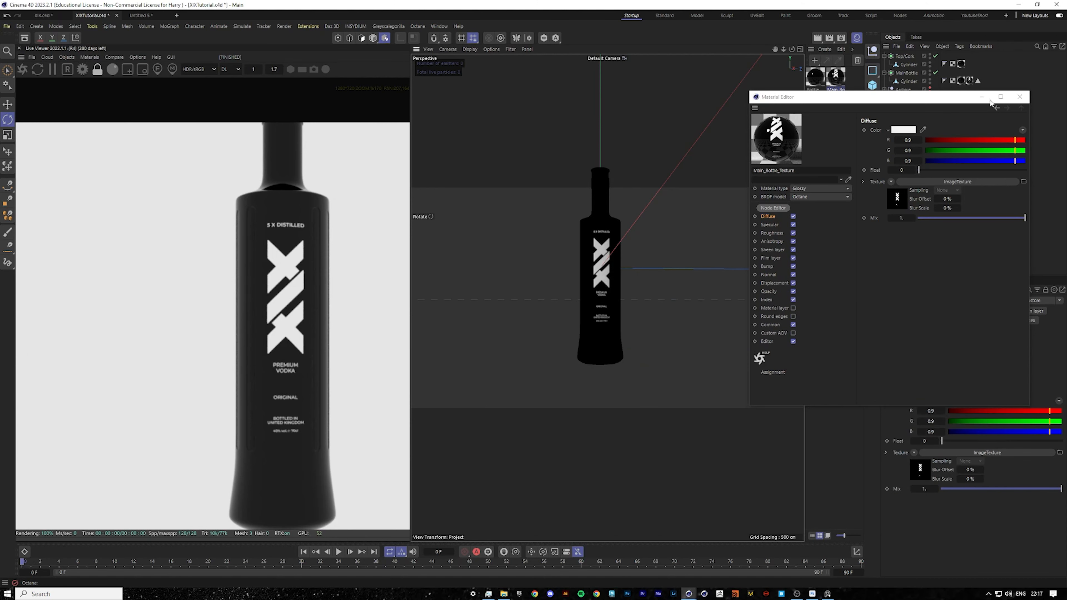
pyautogui.click(1000, 97)
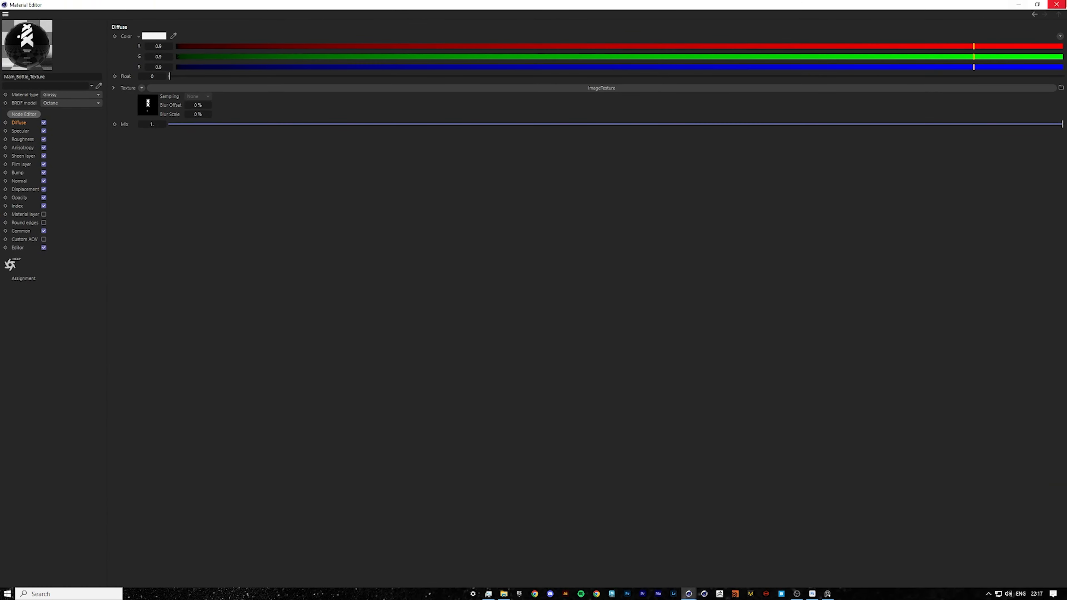
pyautogui.click(1057, 4)
pyautogui.moveTo(784, 49); pyautogui.dragTo(769, 58)
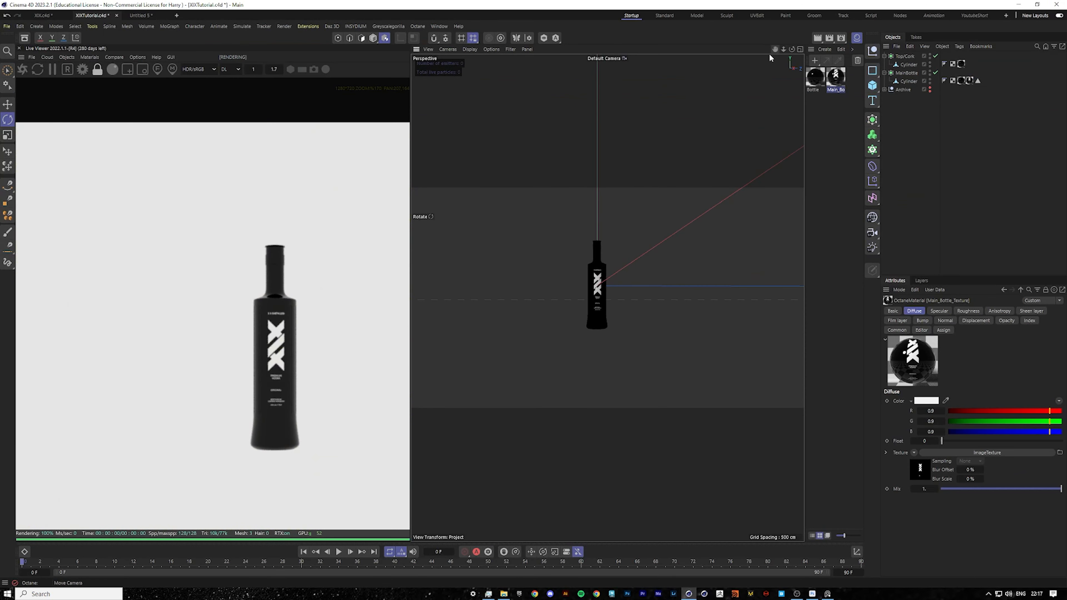
pyautogui.keyDown('alt'); pyautogui.moveTo(600, 311); pyautogui.dragTo(607, 298); pyautogui.keyUp('alt')
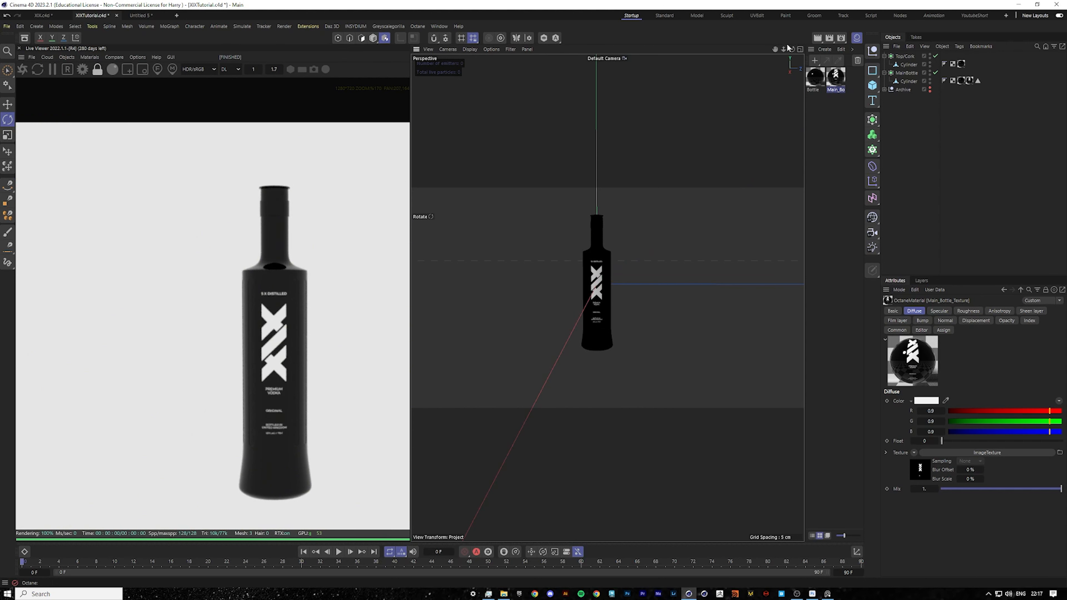
pyautogui.moveTo(784, 50); pyautogui.dragTo(803, 49)
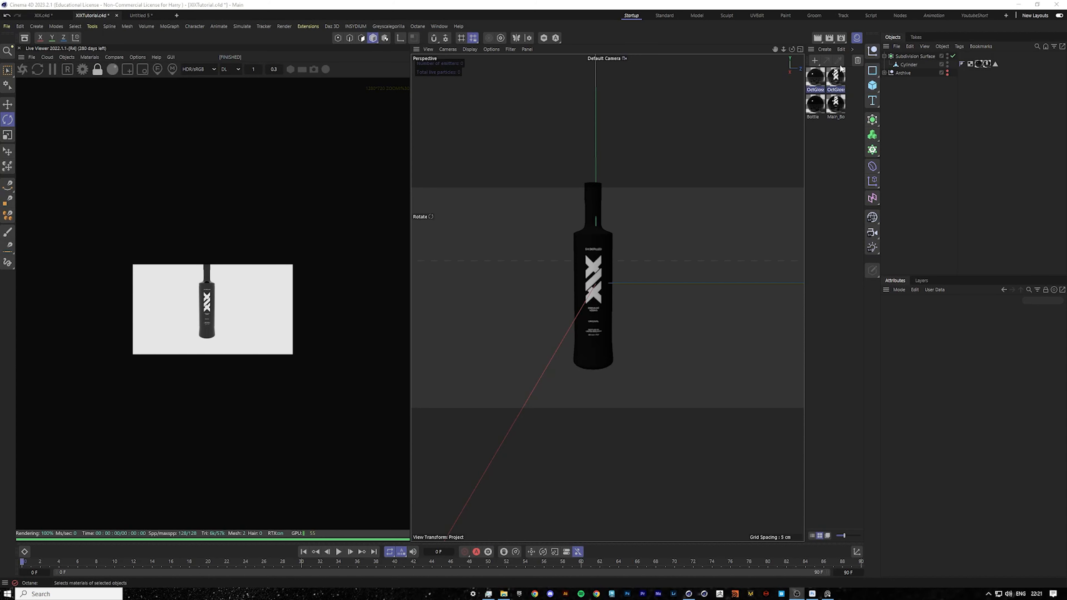
pyautogui.moveTo(774, 49)
pyautogui.mouseDown()
pyautogui.moveTo(790, 69)
pyautogui.moveTo(772, 60)
pyautogui.mouseUp()
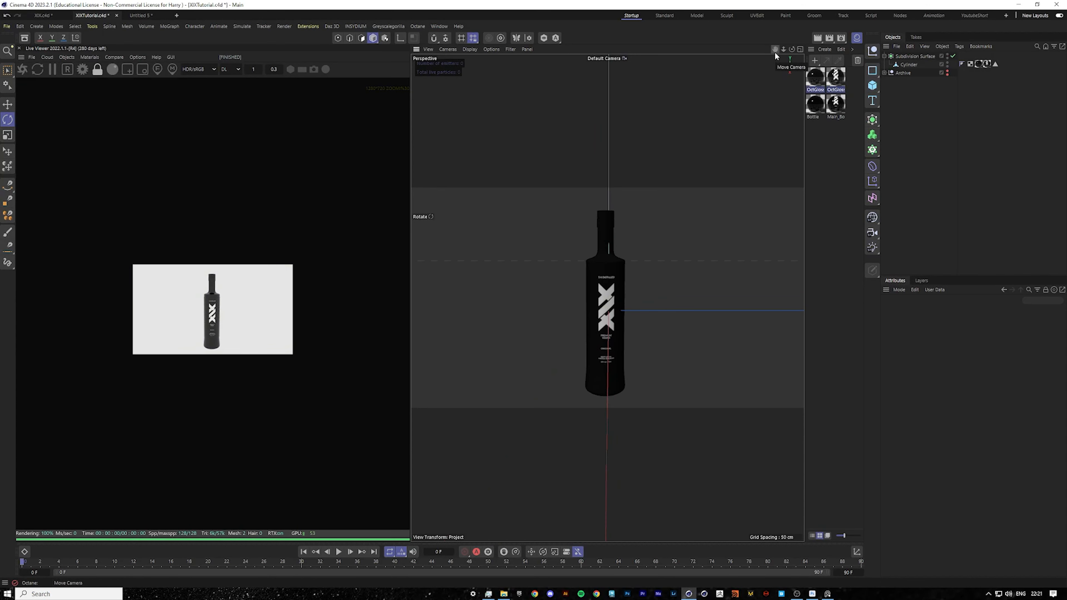
# Set the render output width to 2000 pixels and adjust the height for a portrait frame.
pyautogui.click(840, 42)
pyautogui.moveTo(868, 32); pyautogui.dragTo(620, 108)
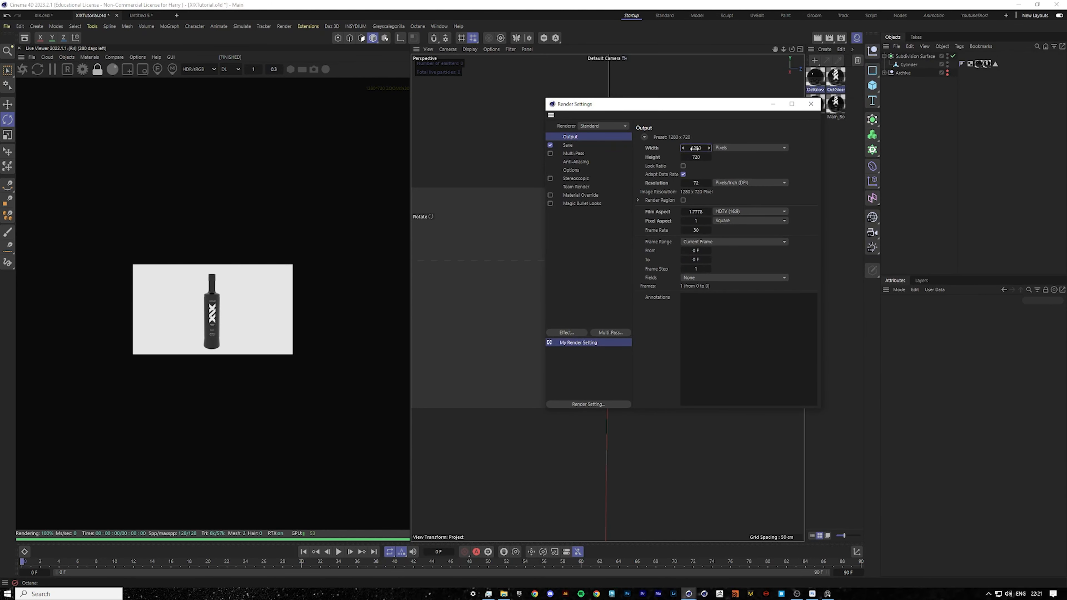
pyautogui.write('2000')
pyautogui.press('Return')
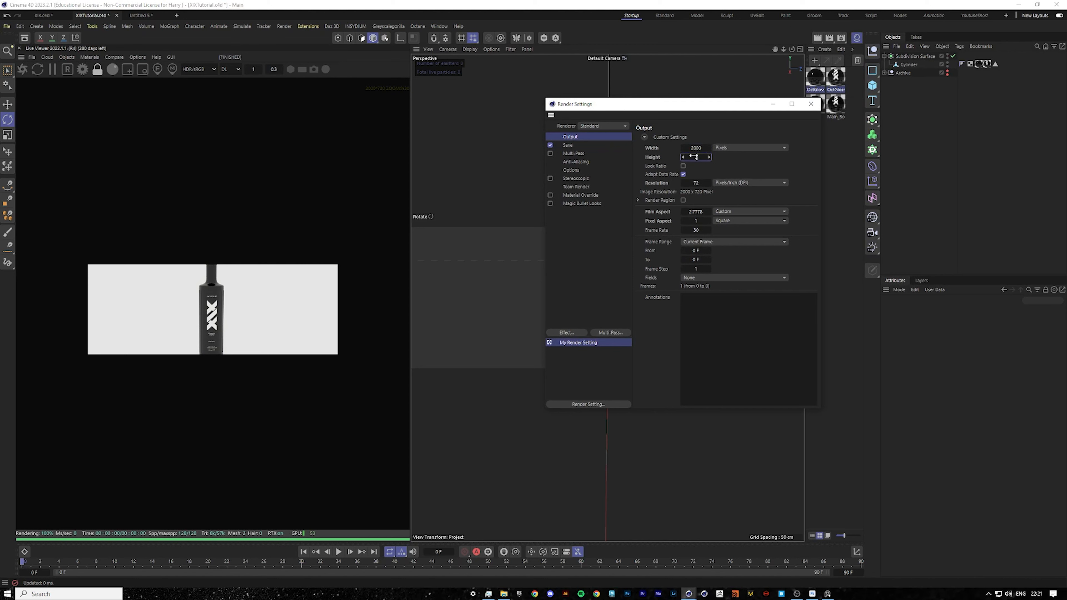
pyautogui.press('Return')
pyautogui.click(810, 104)
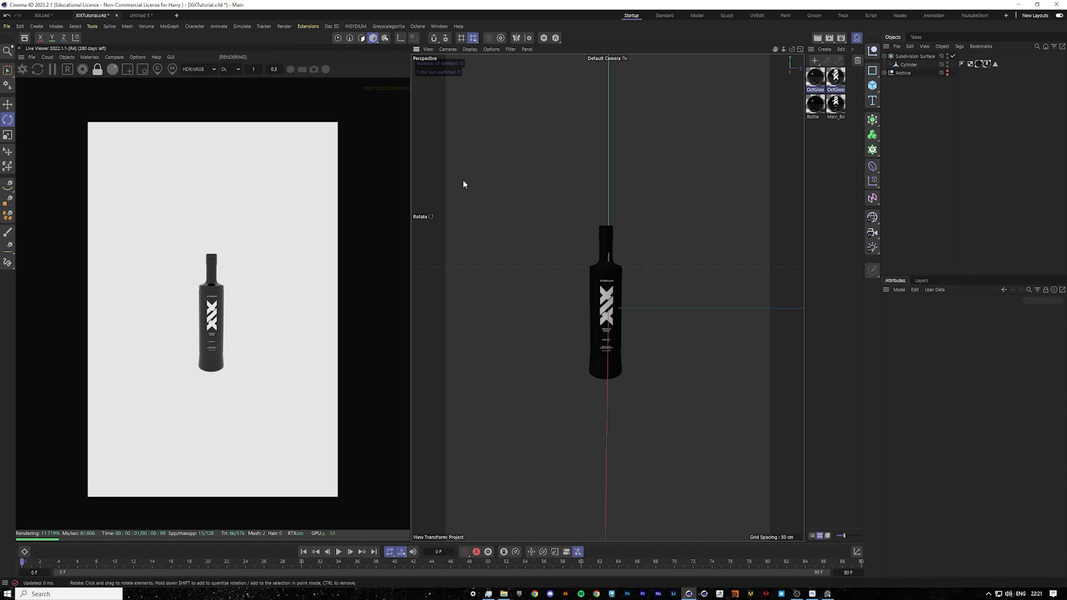
# Add an Octane camera from the live viewer and make it the active viewport camera.
pyautogui.moveTo(792, 49); pyautogui.dragTo(791, 42)
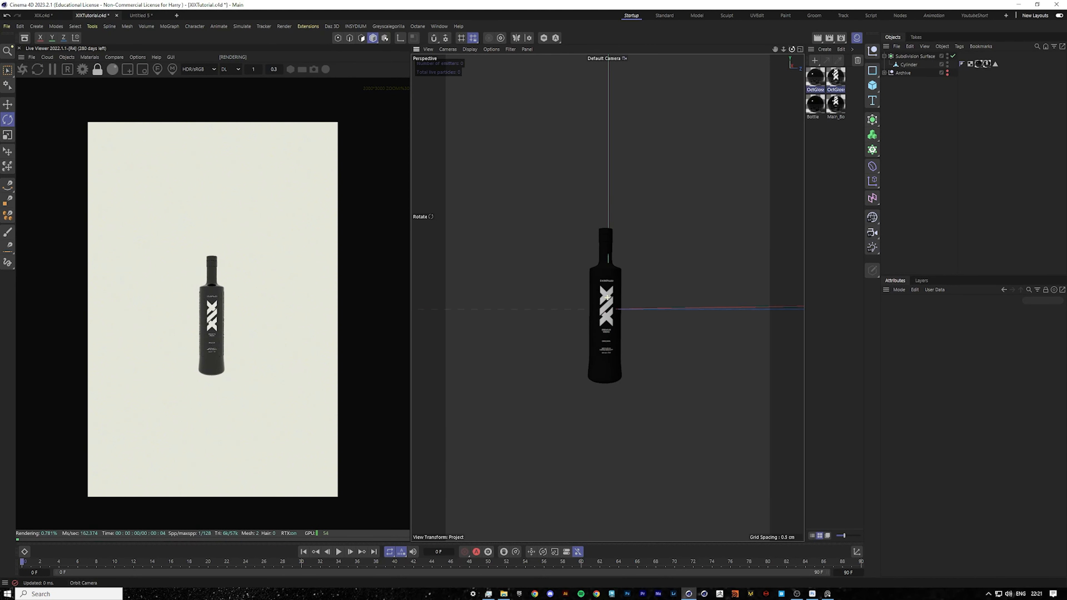
pyautogui.click(66, 57)
pyautogui.click(78, 68)
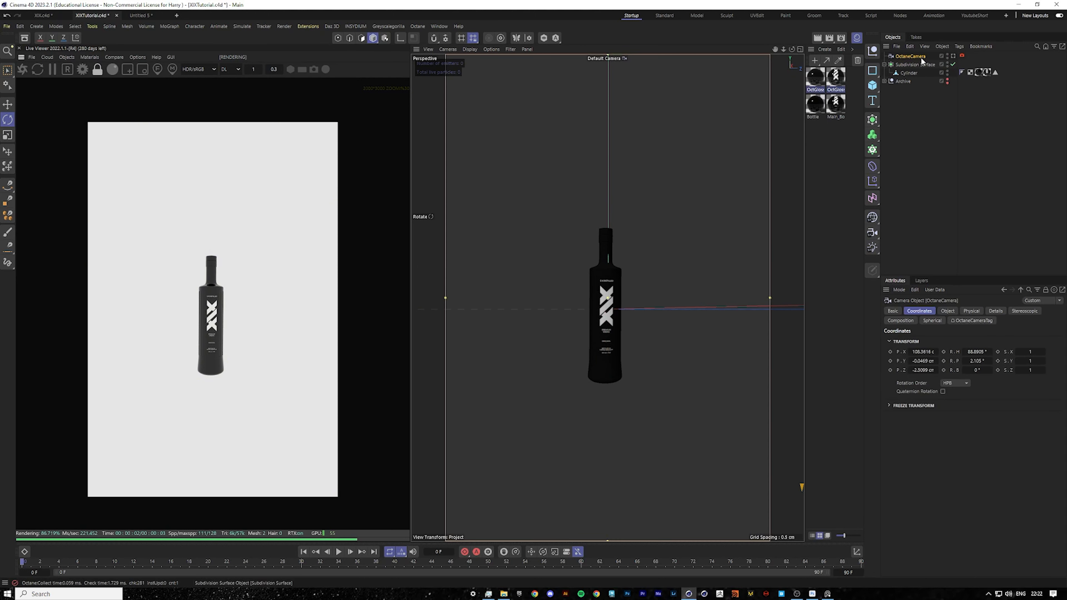
pyautogui.click(953, 57)
# Set the camera's heading to 90°, pitch to 0°, and its Y and Z positions to 0 cm.
pyautogui.click(973, 355)
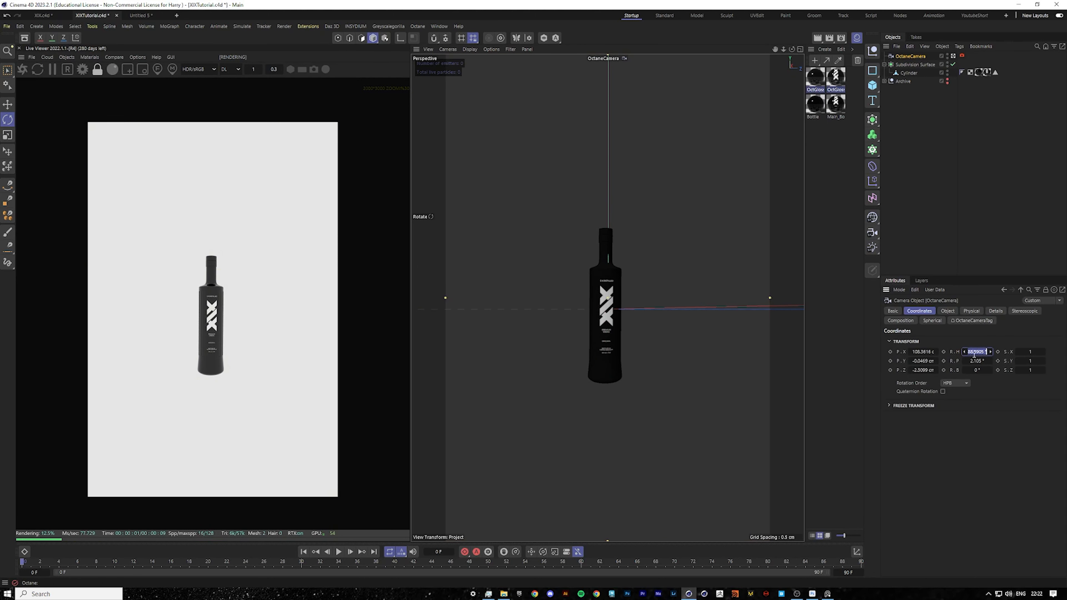
pyautogui.write('90')
pyautogui.press('Return')
pyautogui.click(975, 361)
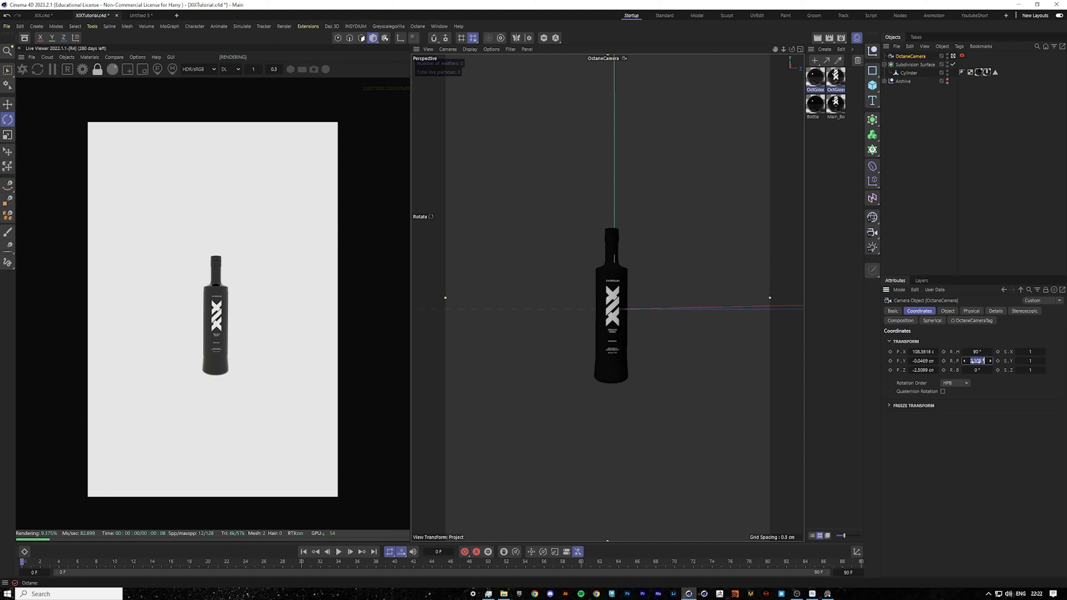
pyautogui.write('0')
pyautogui.press('Return')
pyautogui.click(924, 361)
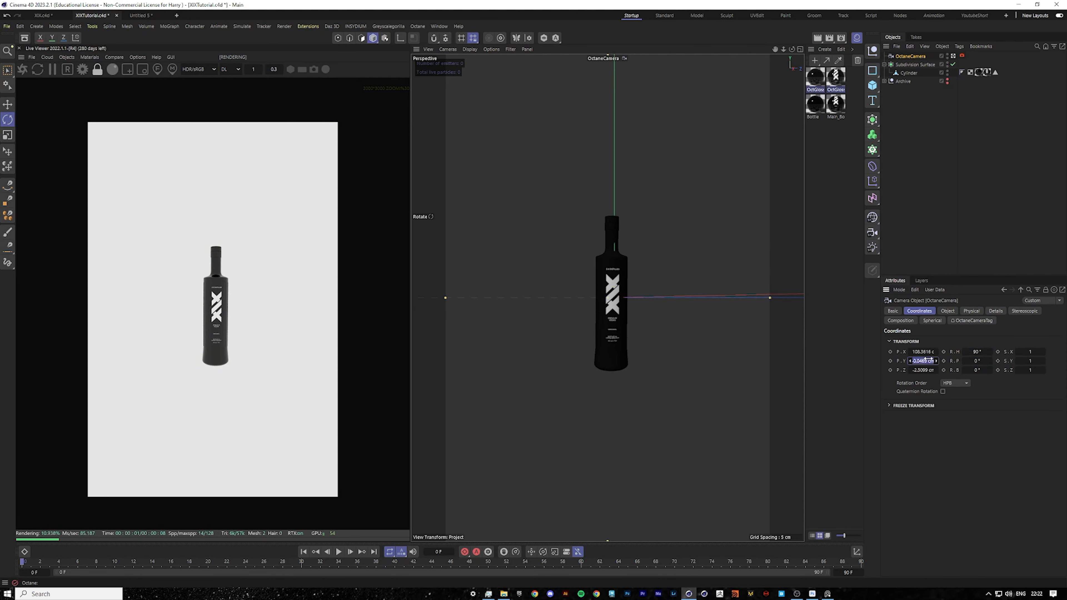
pyautogui.write('0')
pyautogui.press('Return')
pyautogui.click(924, 369)
pyautogui.write('0')
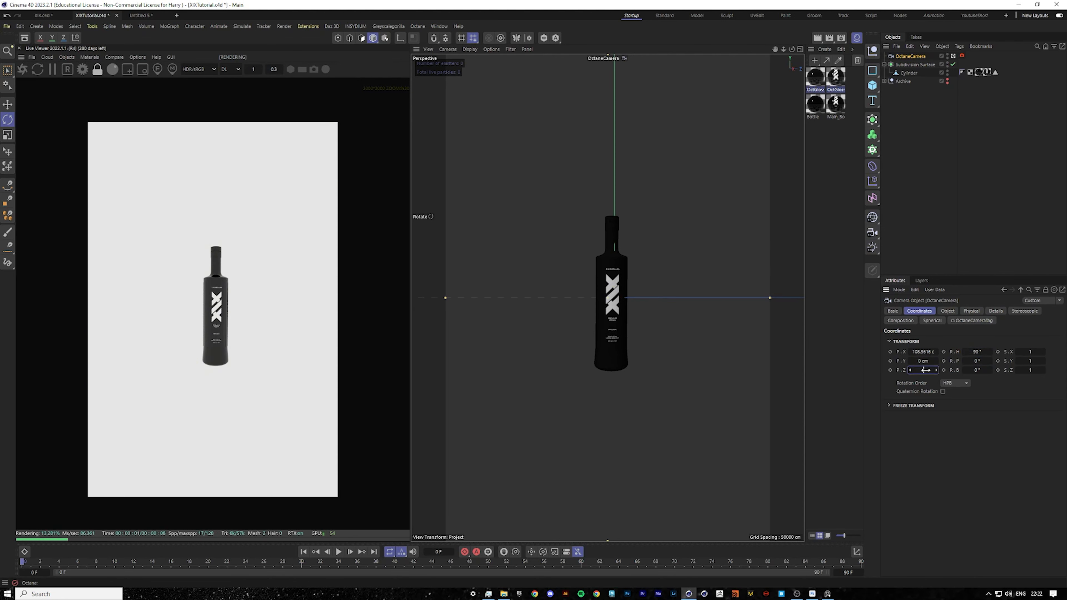
pyautogui.press('Return')
# Set the camera's focal length to the Tele 135 mm preset.
pyautogui.click(919, 57)
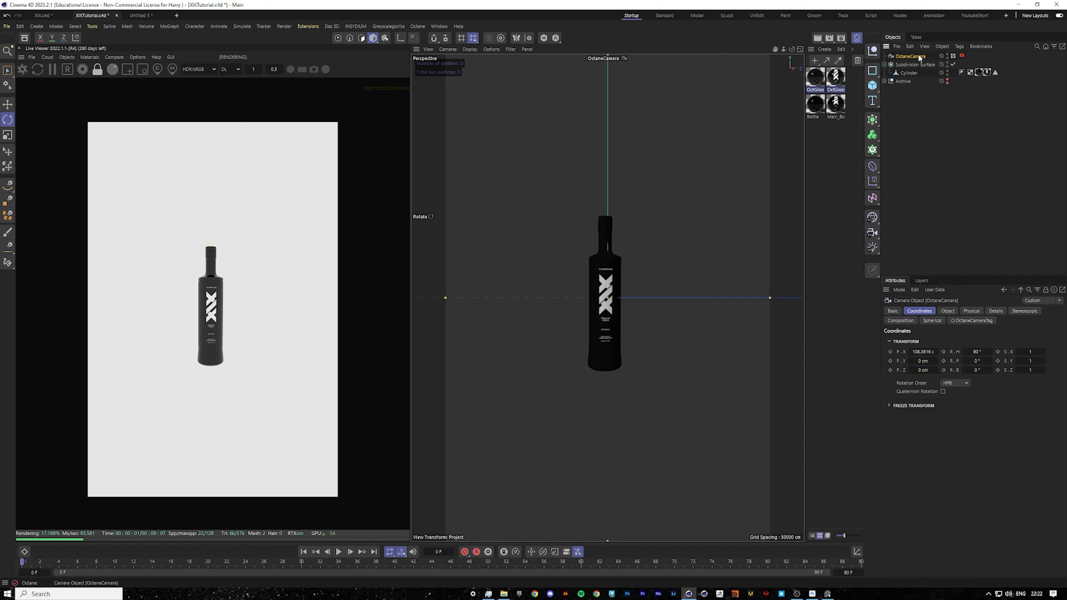
pyautogui.click(947, 311)
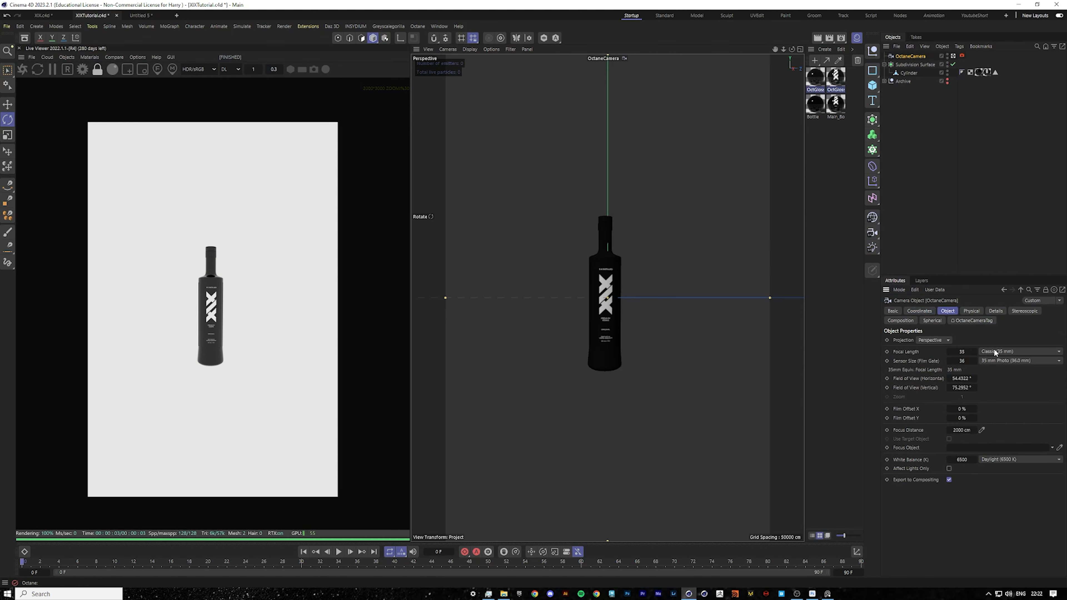
pyautogui.click(1018, 352)
pyautogui.click(1010, 416)
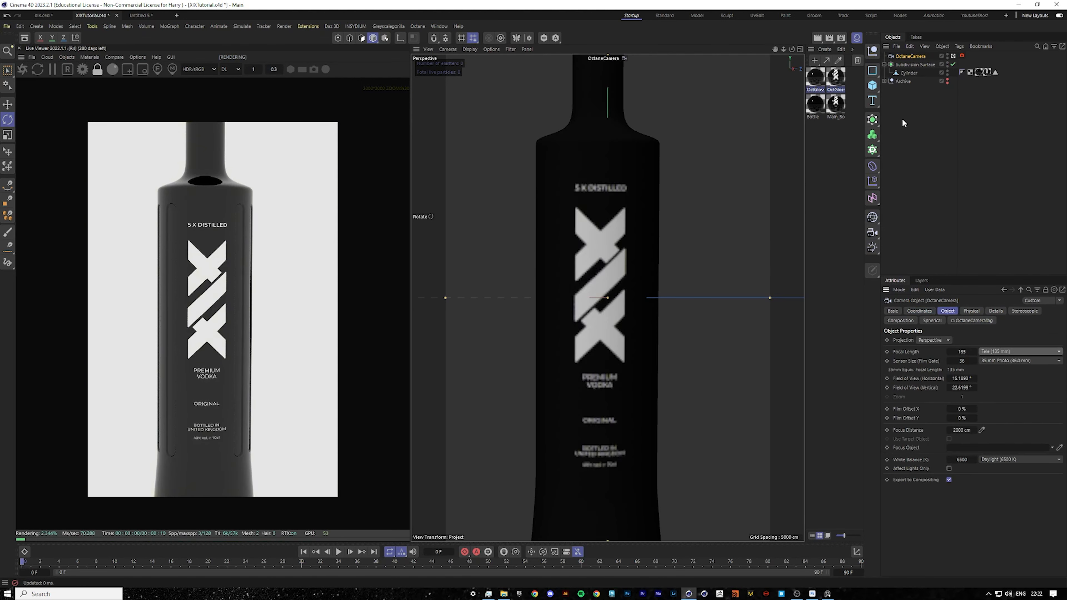
# Rotate the bottle's Subdivision Surface so the bottle tilts diagonally in the camera frame.
pyautogui.moveTo(784, 49); pyautogui.dragTo(720, 49)
pyautogui.click(617, 334)
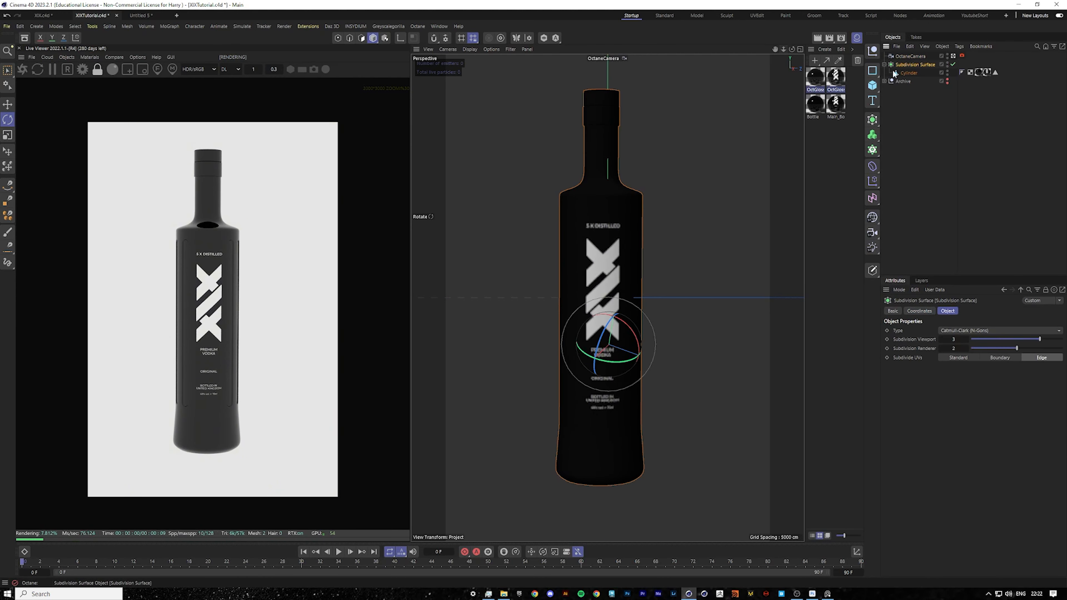
pyautogui.moveTo(618, 337); pyautogui.dragTo(618, 337)
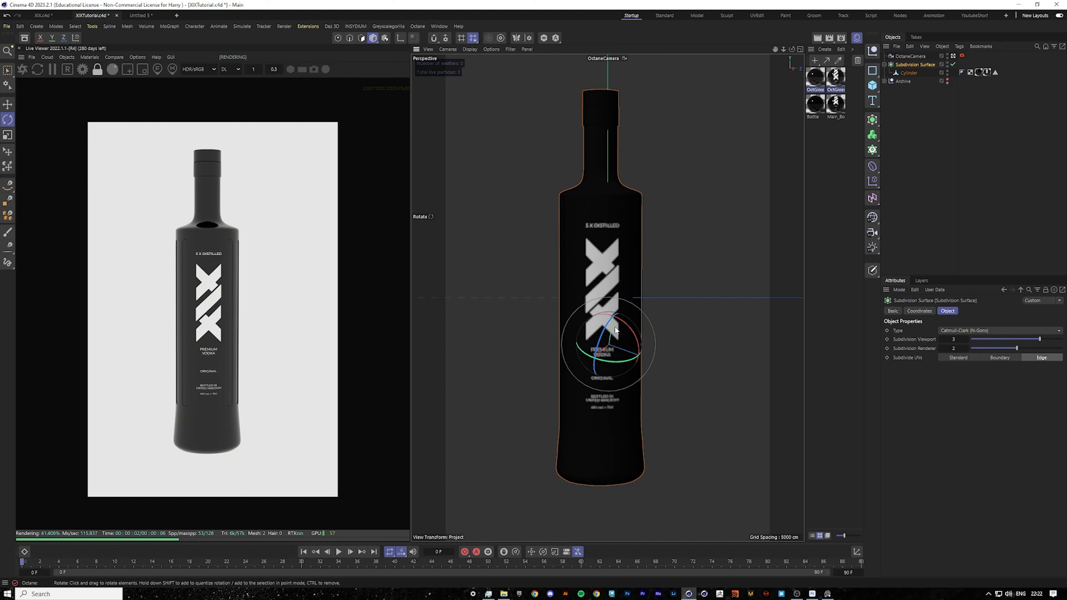
pyautogui.moveTo(616, 335); pyautogui.dragTo(616, 334)
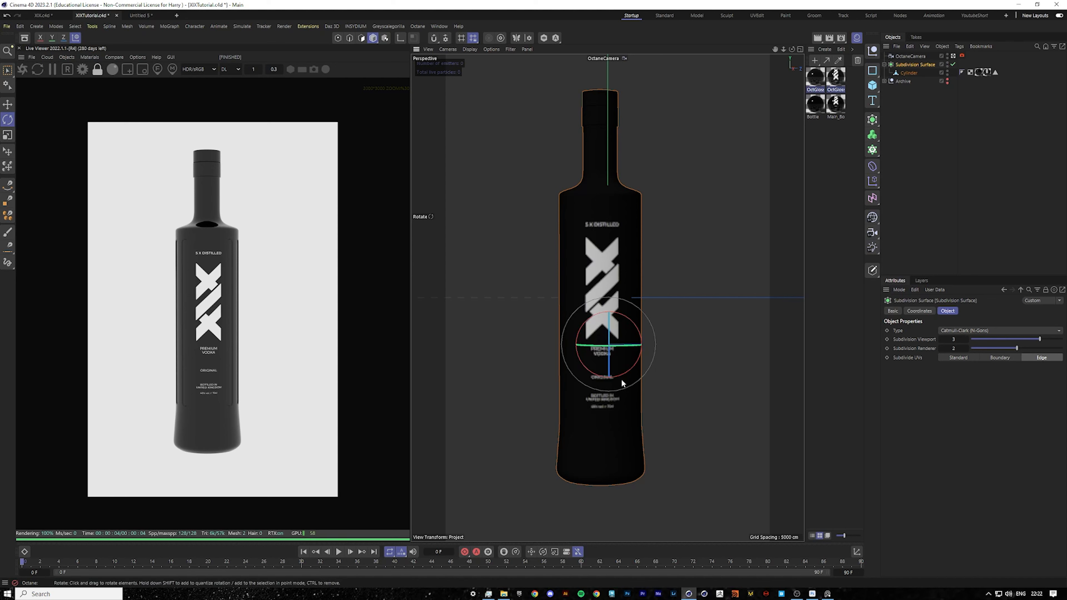
pyautogui.moveTo(622, 368); pyautogui.dragTo(593, 327)
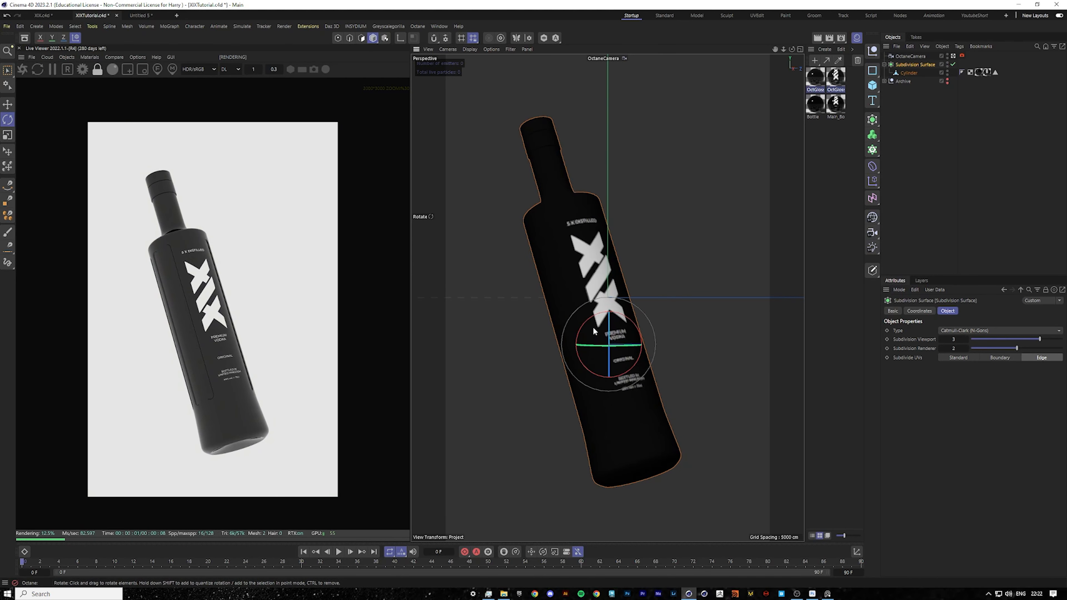
# Duplicate the bottle and rotate and move the copy so it crosses behind the original.
pyautogui.click(7, 104)
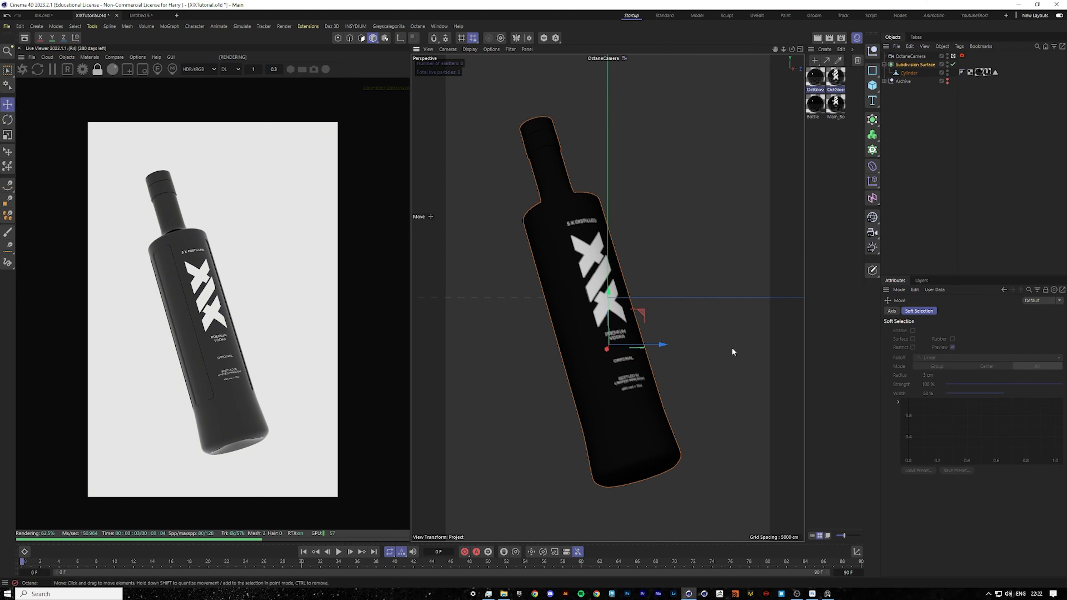
pyautogui.click(915, 63)
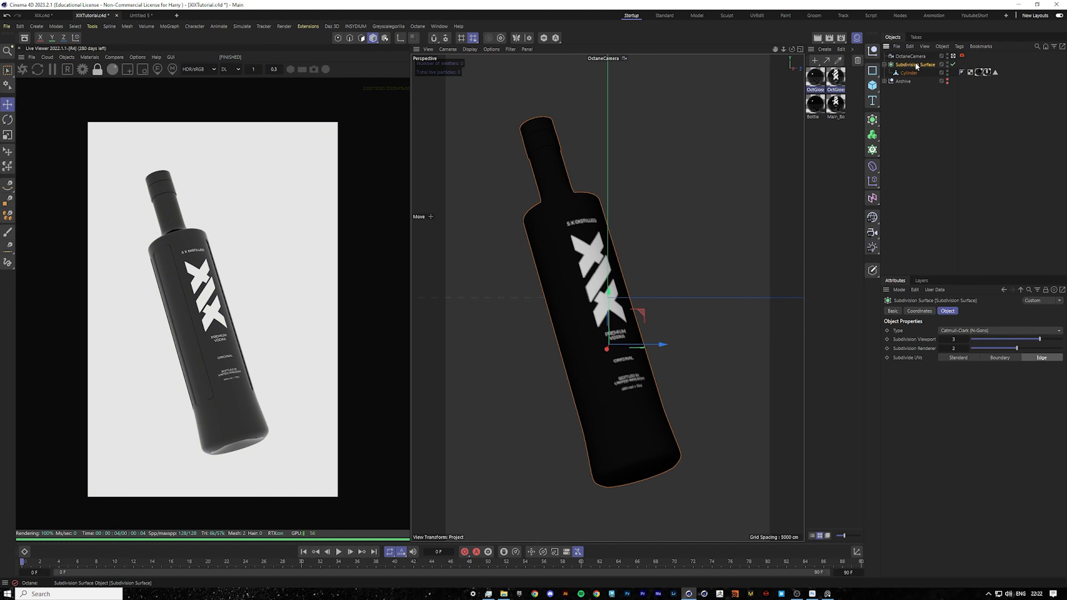
pyautogui.hotkey('ctrl', 'c')
pyautogui.hotkey('ctrl', 'v')
pyautogui.moveTo(608, 348); pyautogui.dragTo(578, 361)
pyautogui.click(7, 120)
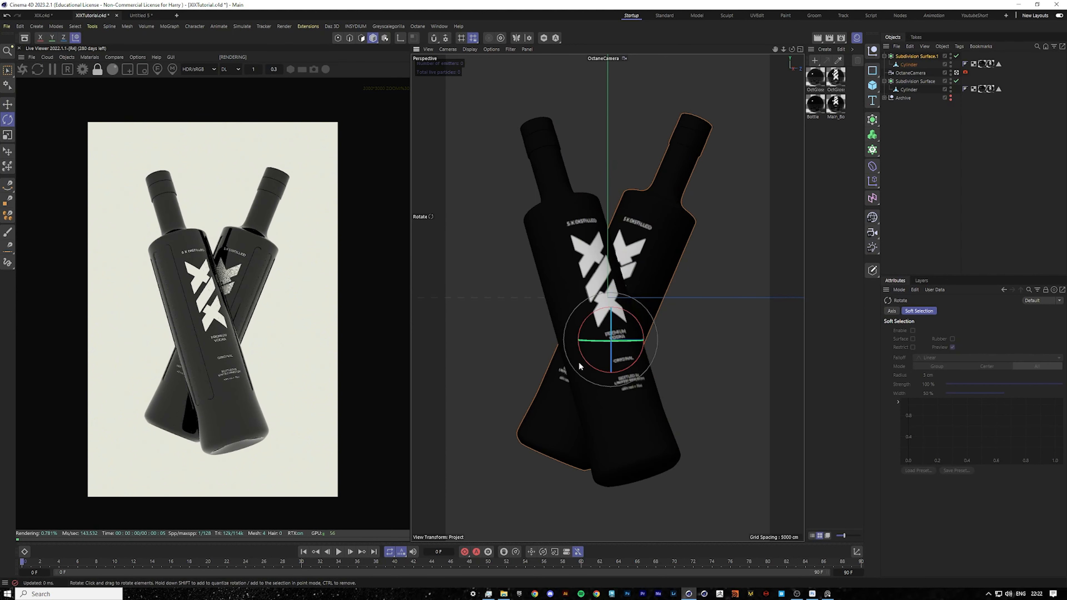
pyautogui.click(7, 105)
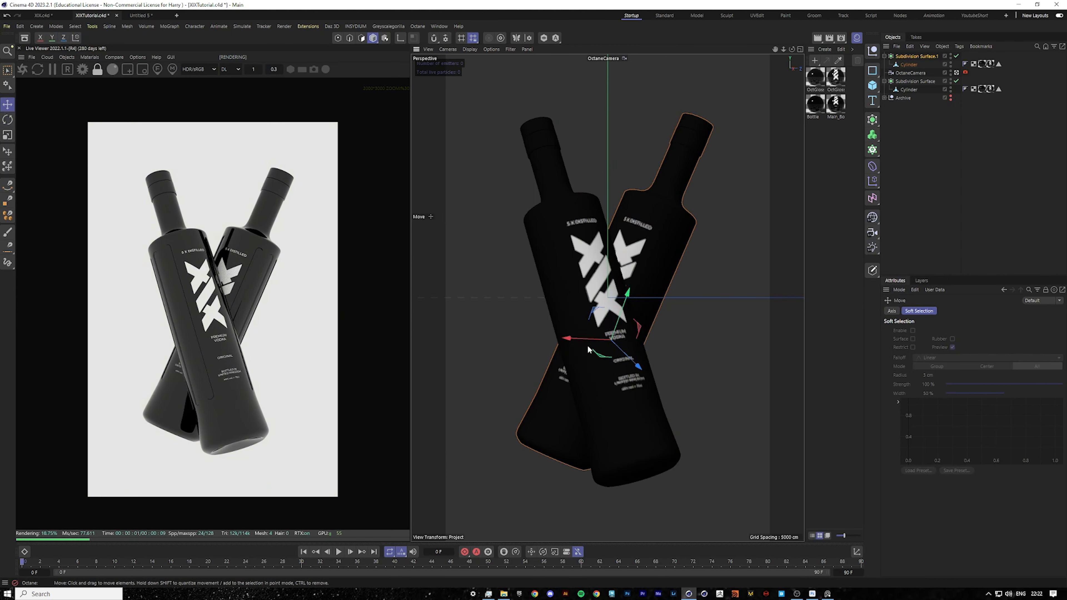
pyautogui.moveTo(582, 341); pyautogui.dragTo(612, 341)
pyautogui.moveTo(670, 297); pyautogui.dragTo(665, 310)
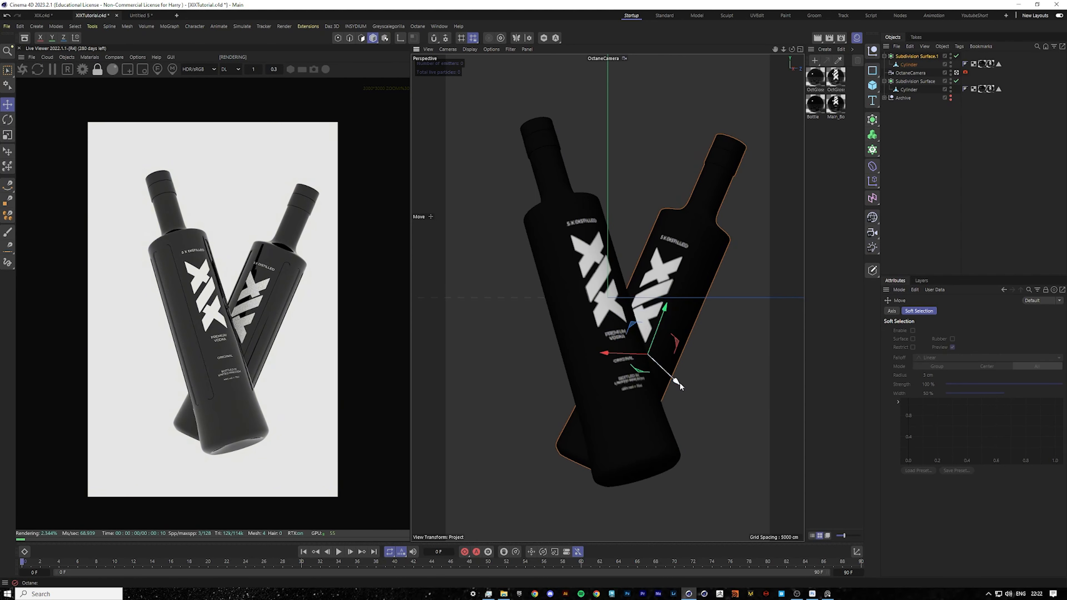
pyautogui.moveTo(679, 382); pyautogui.dragTo(661, 376)
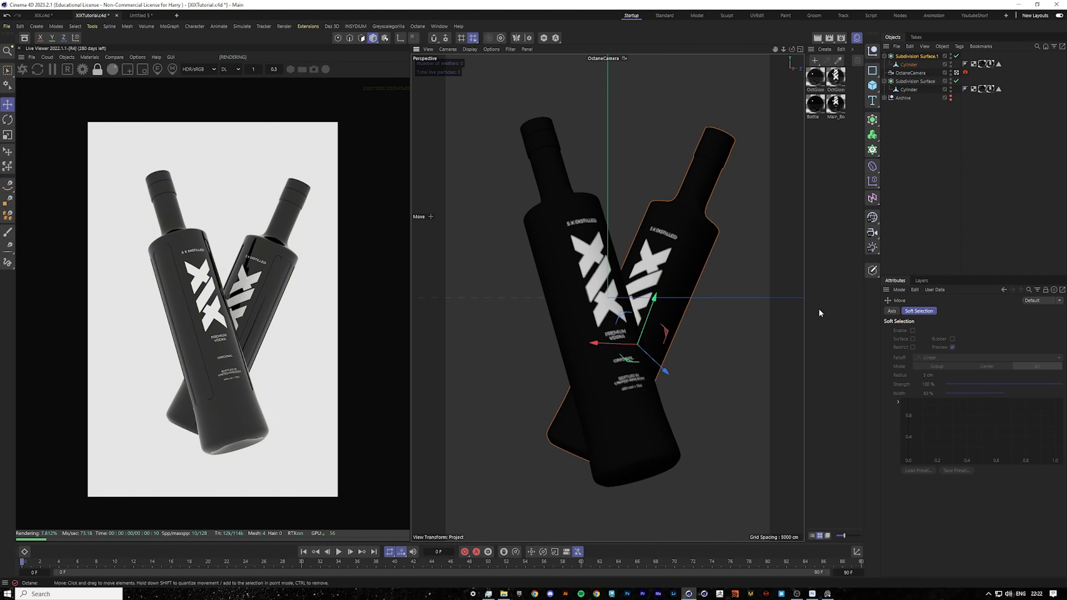
# Select both bottles and move them together slightly to the left.
pyautogui.keyDown('ctrl'); pyautogui.click(915, 81); pyautogui.keyUp('ctrl')
pyautogui.moveTo(676, 345); pyautogui.dragTo(662, 345)
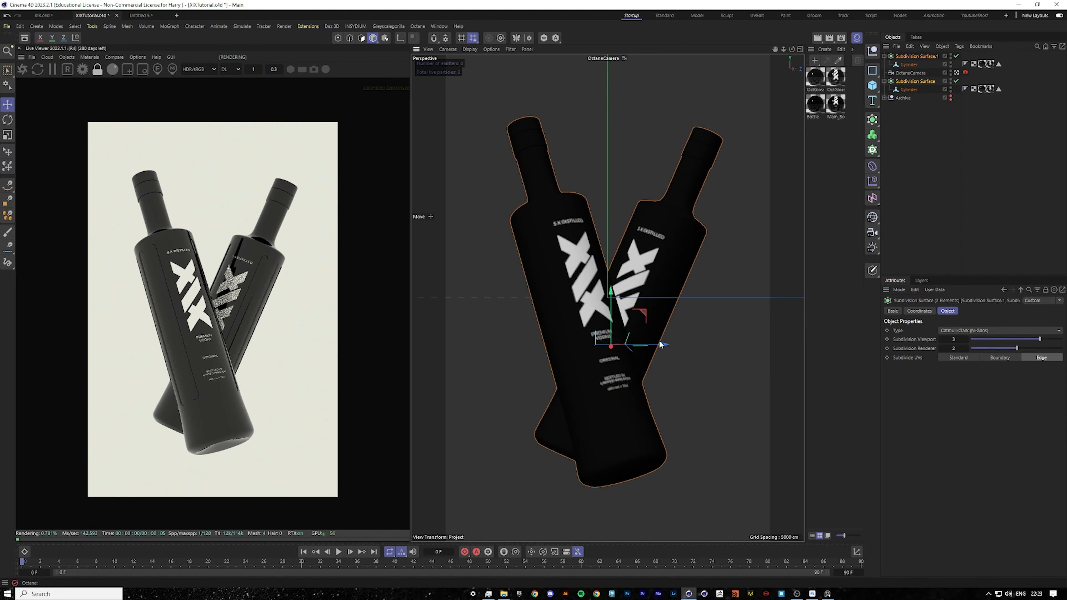
pyautogui.click(668, 252)
# Switch between the default and Octane camera views to inspect the bottle composition.
pyautogui.click(956, 73)
pyautogui.scroll(-6, 653, 302)
pyautogui.scroll(5, 629, 304)
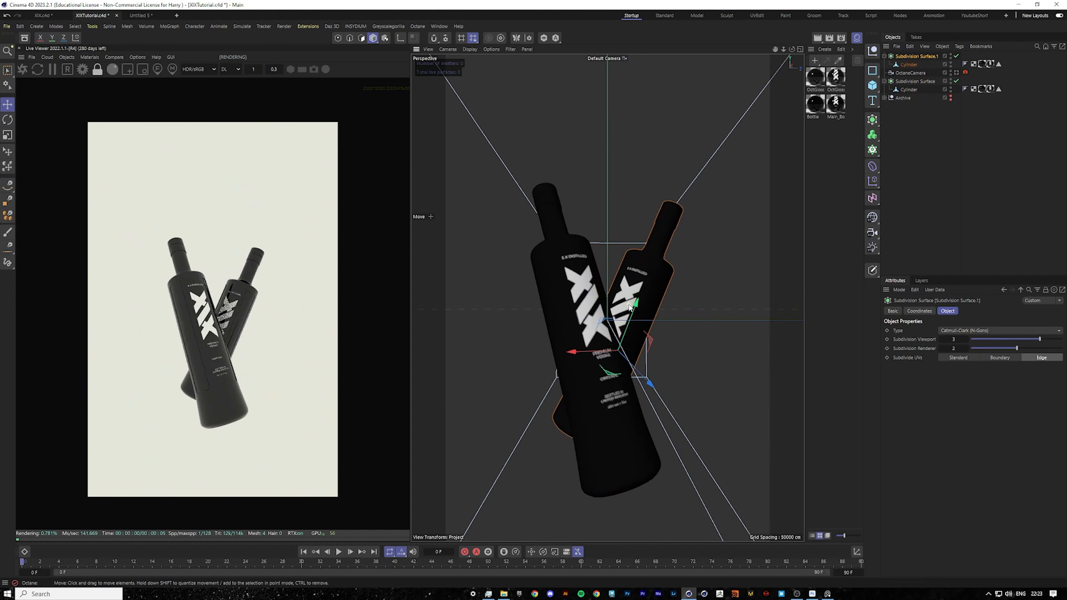
pyautogui.scroll(8, 629, 306)
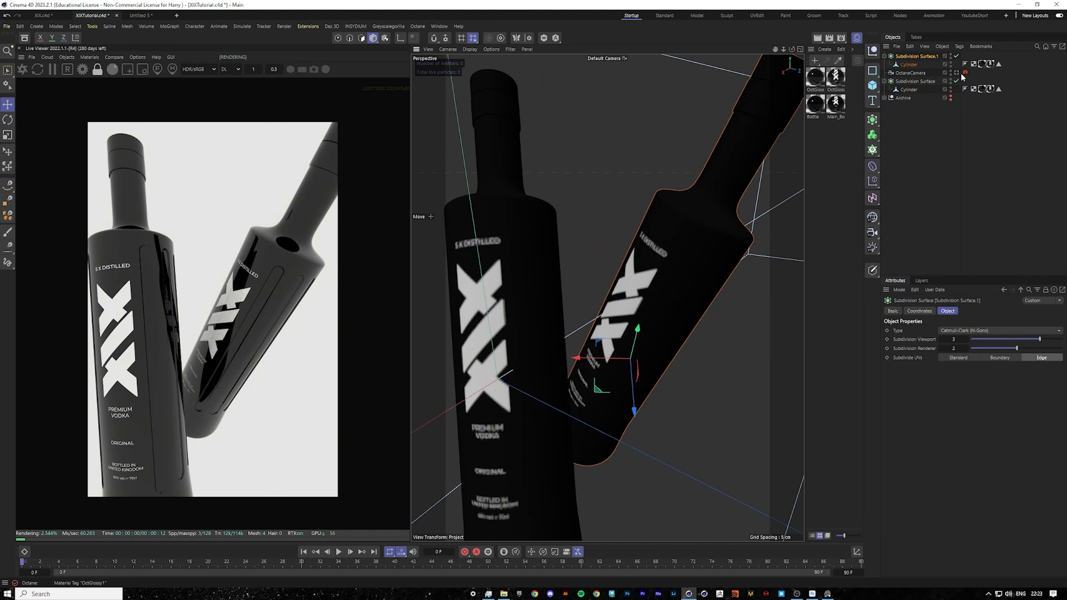
pyautogui.click(963, 73)
pyautogui.click(985, 168)
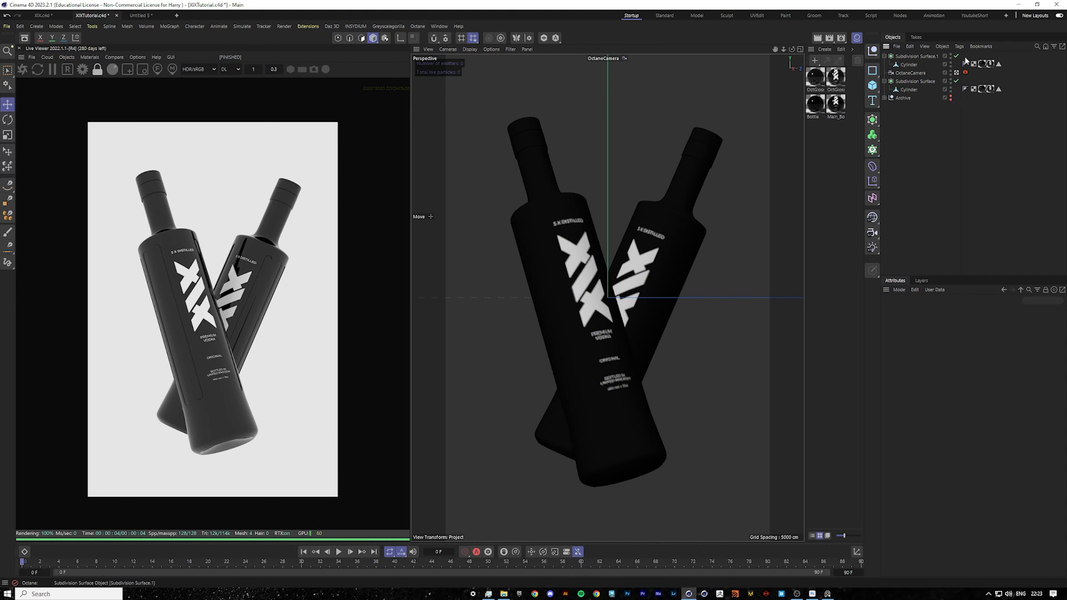
# Move the camera to the top of the hierarchy, then group both bottles into a null named Bottle.
pyautogui.moveTo(900, 76); pyautogui.dragTo(900, 54)
pyautogui.click(914, 65)
pyautogui.keyDown('ctrl'); pyautogui.click(912, 82); pyautogui.keyUp('ctrl')
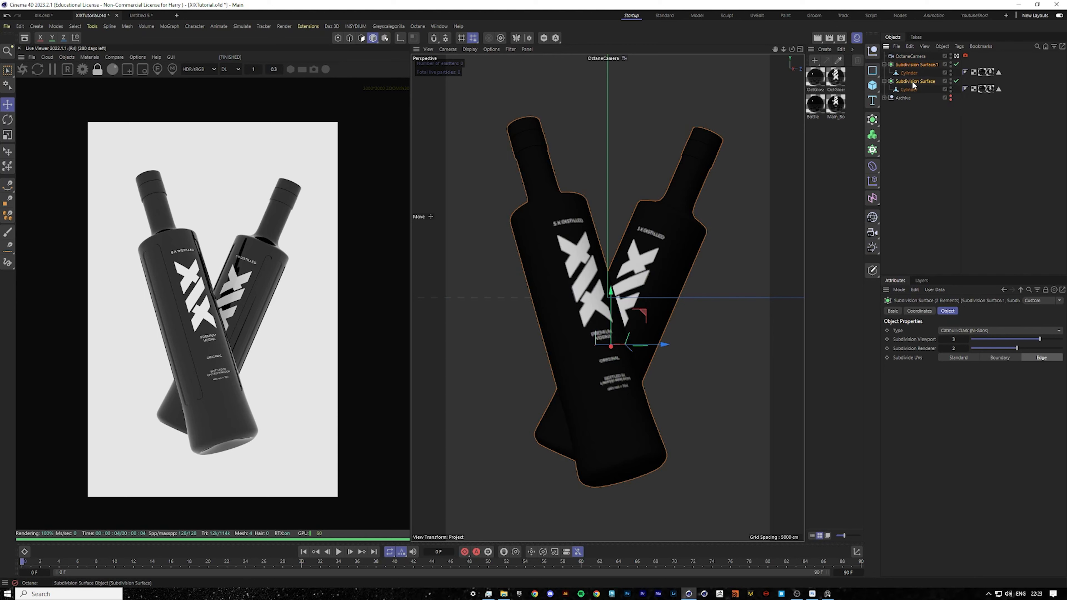
pyautogui.hotkey('alt', 'g')
pyautogui.doubleClick(902, 65)
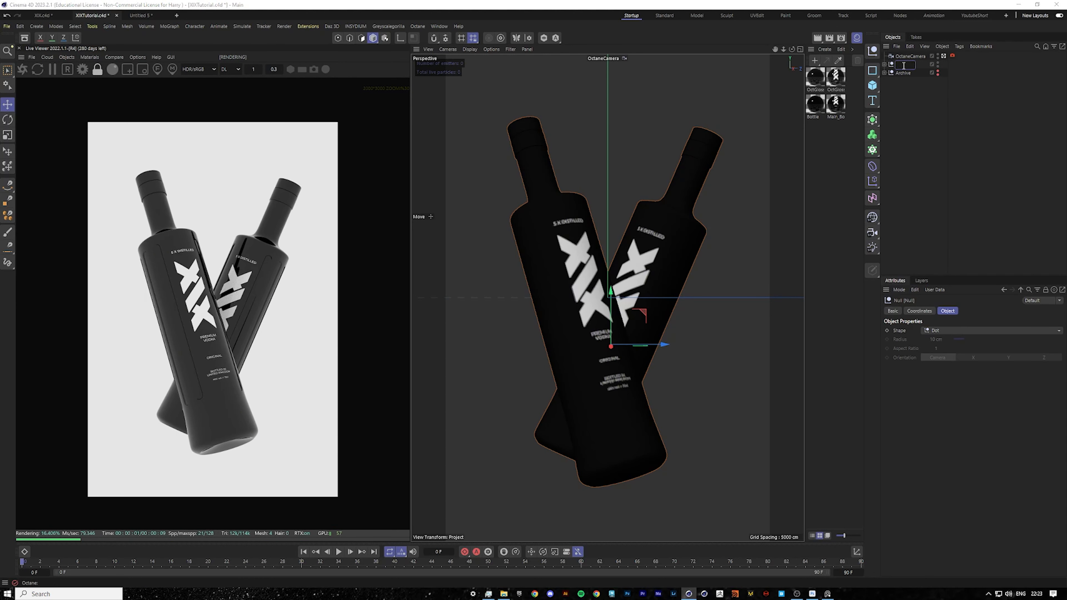
pyautogui.write('Bottle')
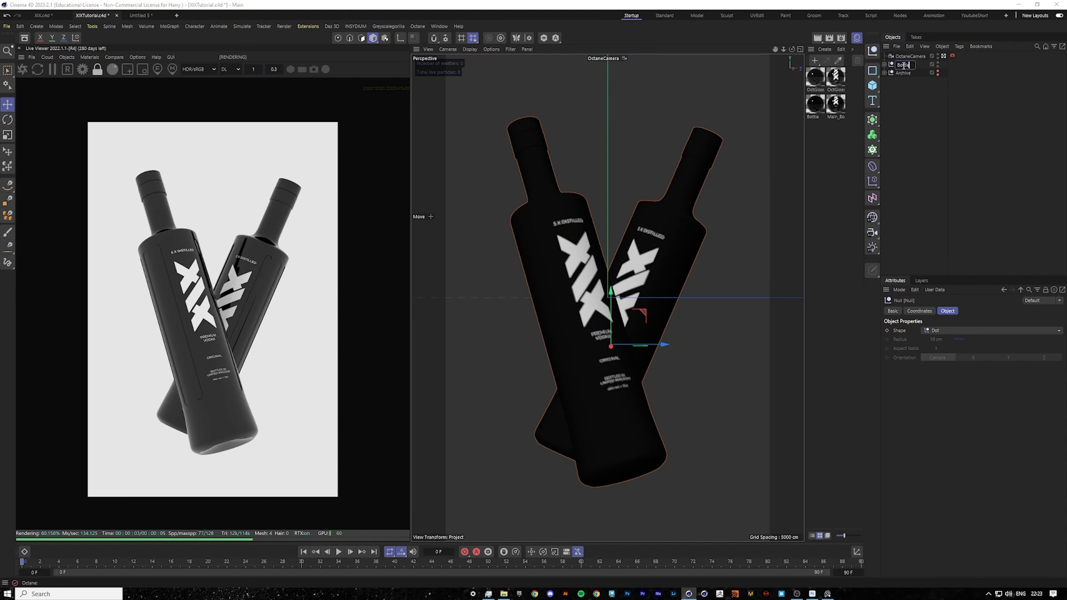
pyautogui.write('s')
# Rename the bottle group null to Bottles.
pyautogui.press('Return')
pyautogui.click(921, 97)
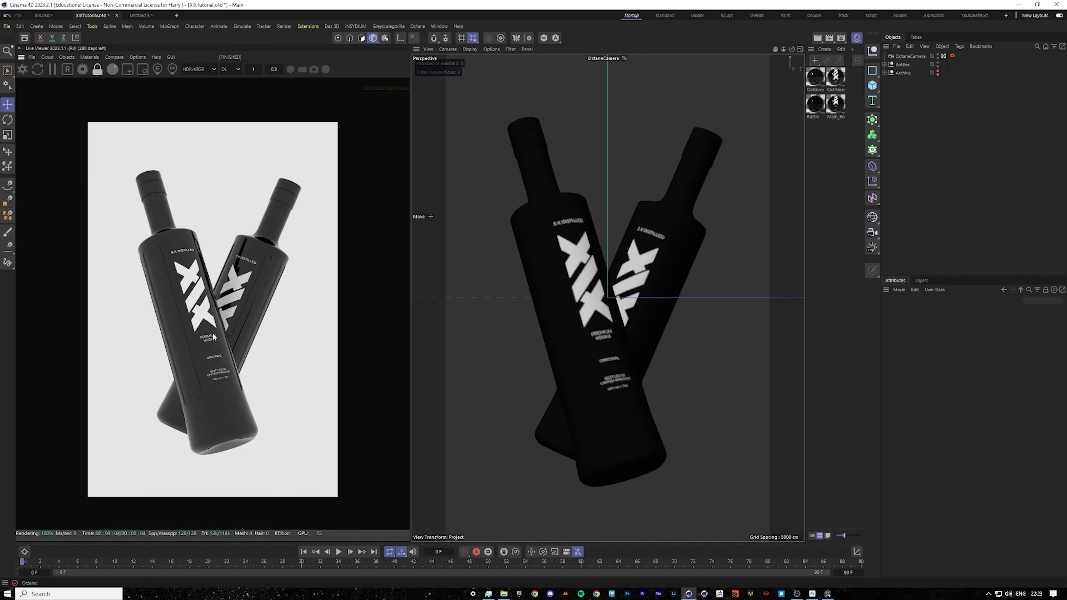
# Add an Octane HDRI Environment to the scene from the Live Viewer's objects.
pyautogui.click(65, 58)
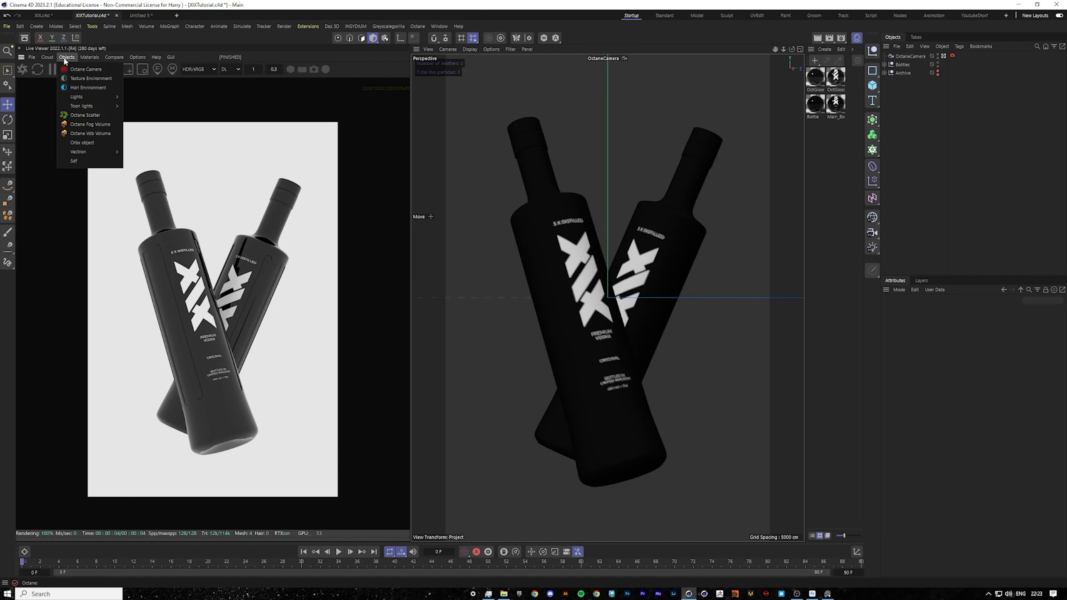
pyautogui.click(79, 88)
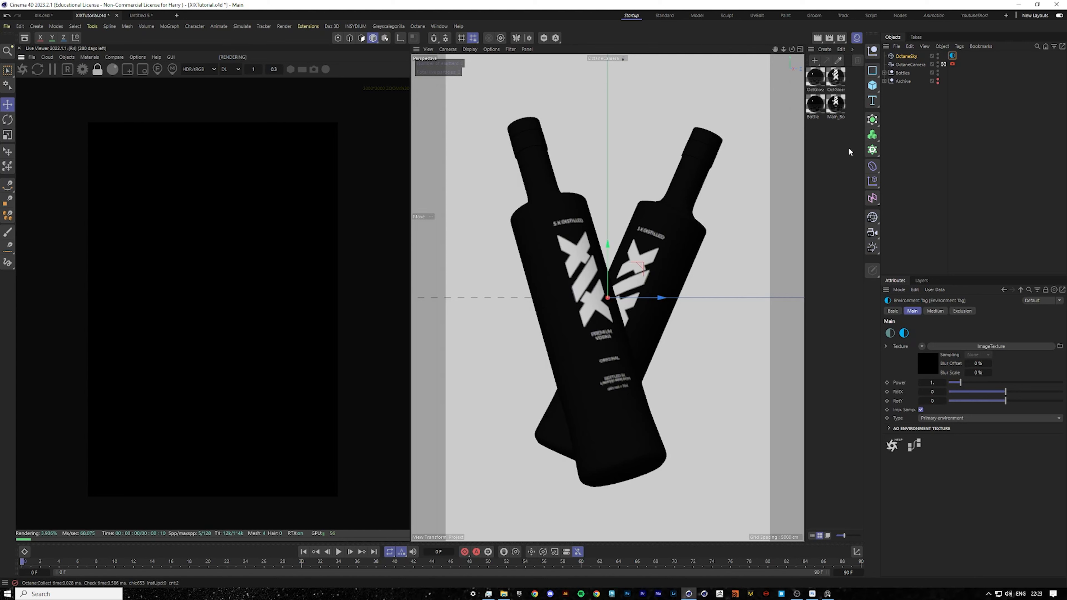
pyautogui.click(957, 136)
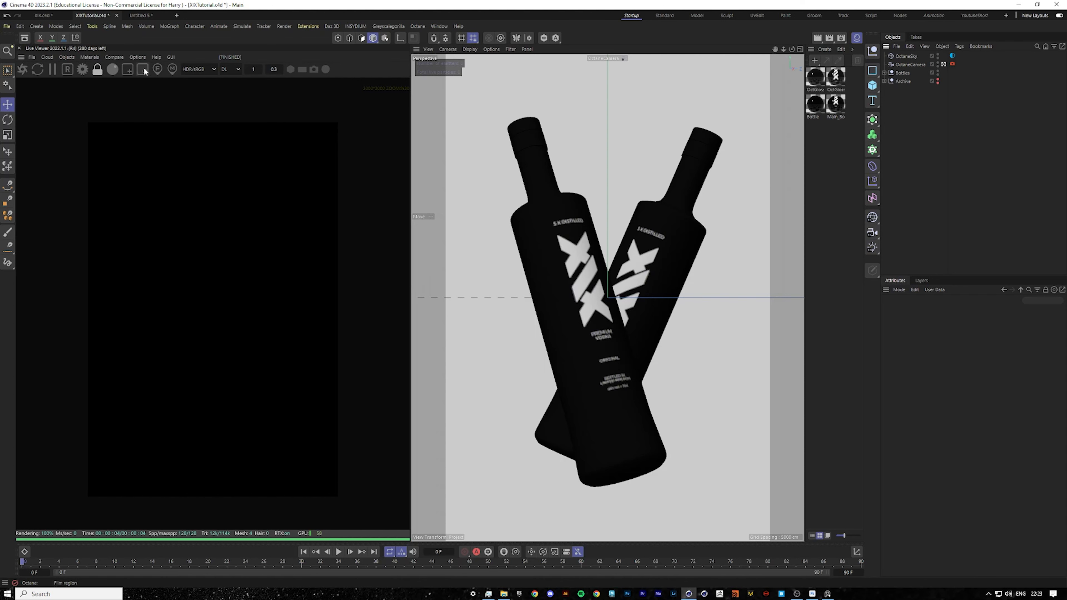
# Turn off camera updates in the Live Viewer and switch the viewport from the Octane camera to the editor view.
pyautogui.click(140, 59)
pyautogui.moveTo(142, 68)
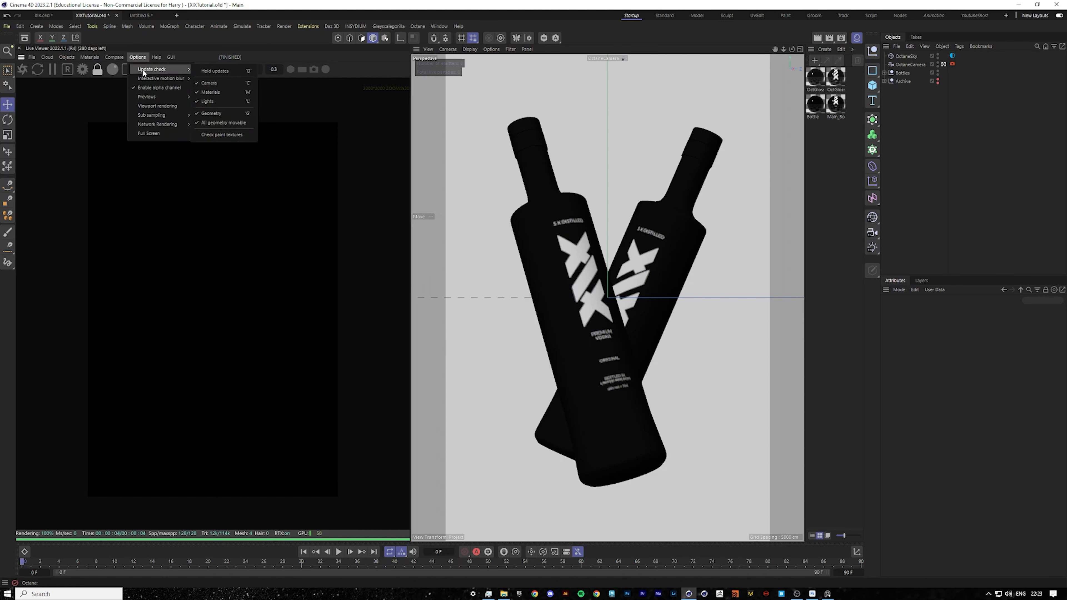
pyautogui.click(216, 83)
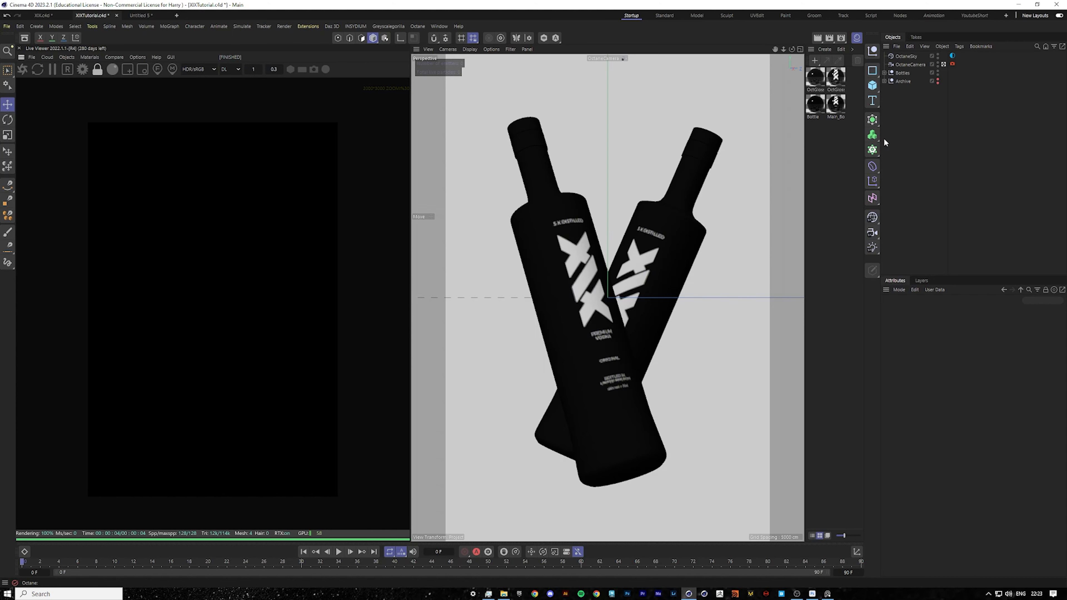
pyautogui.click(943, 64)
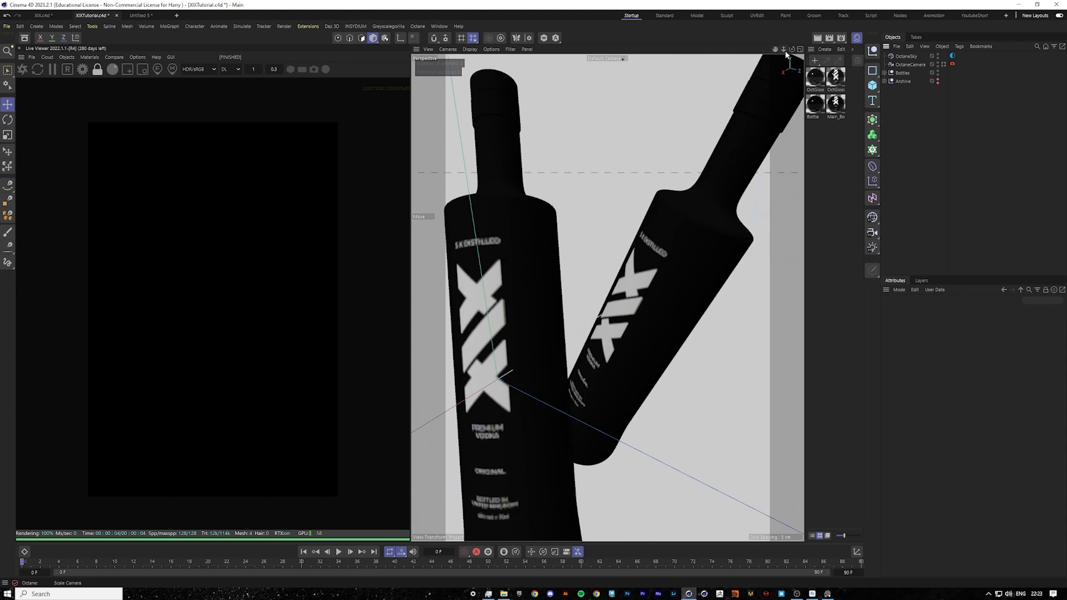
pyautogui.moveTo(785, 50); pyautogui.dragTo(316, 207)
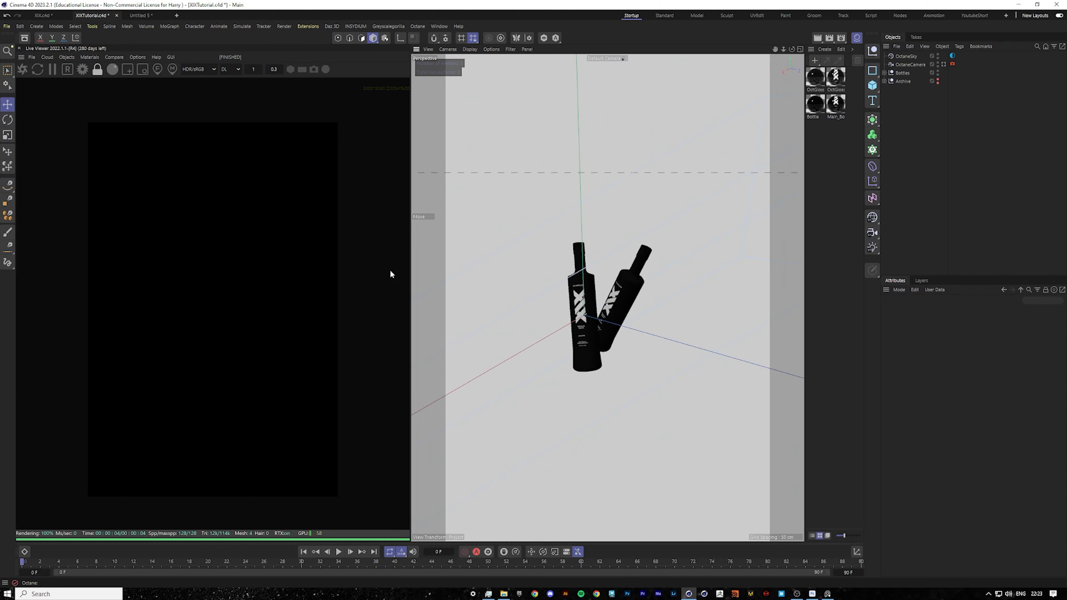
pyautogui.click(143, 59)
pyautogui.moveTo(161, 70)
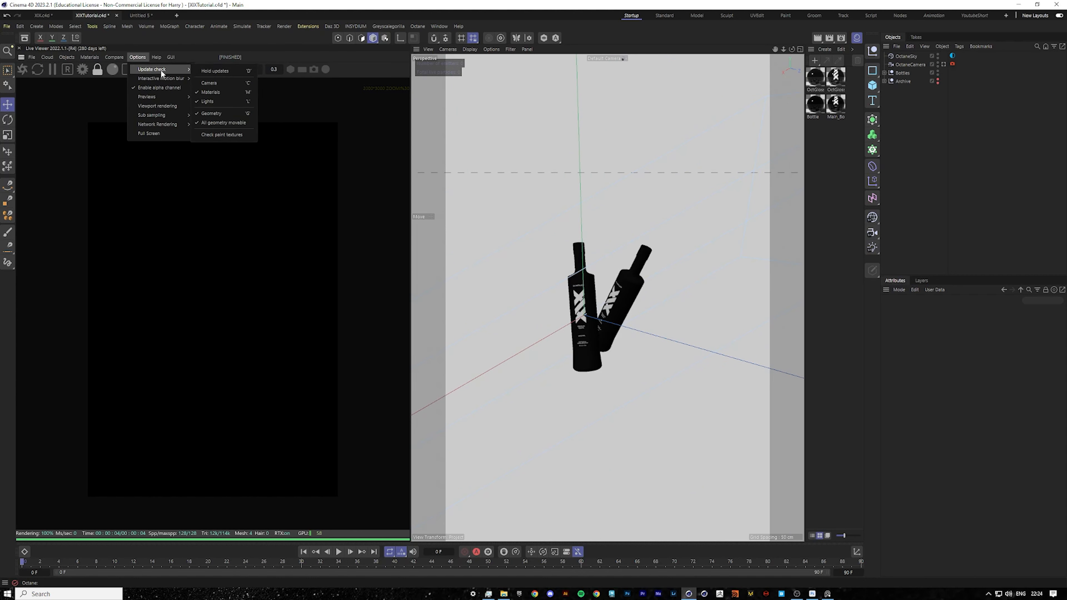
pyautogui.click(921, 171)
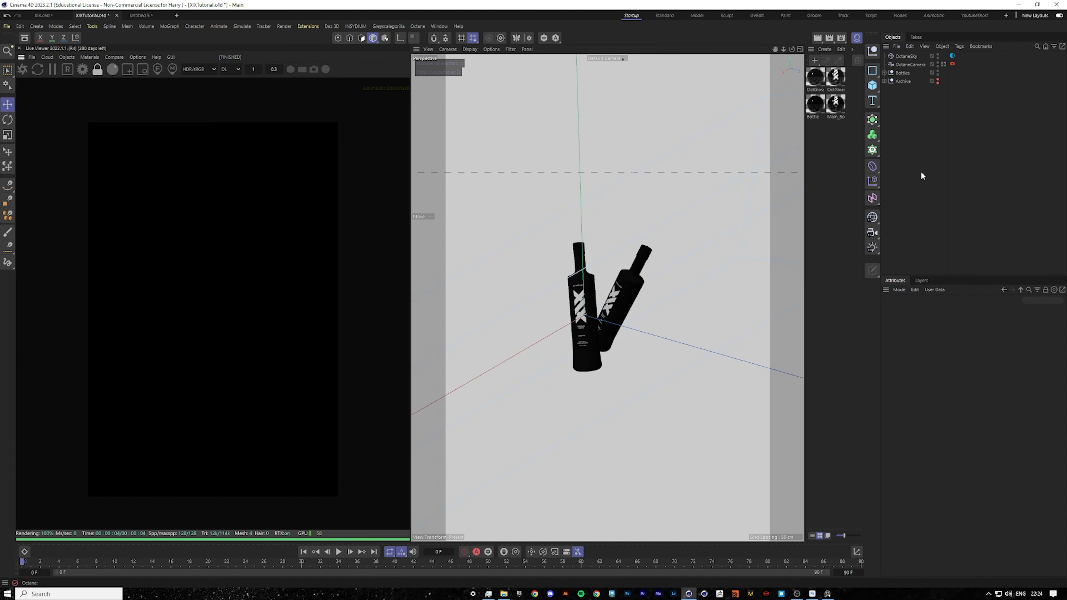
# Add an Octane area light and move it to the left of the bottles.
pyautogui.click(65, 56)
pyautogui.moveTo(88, 91)
pyautogui.click(168, 122)
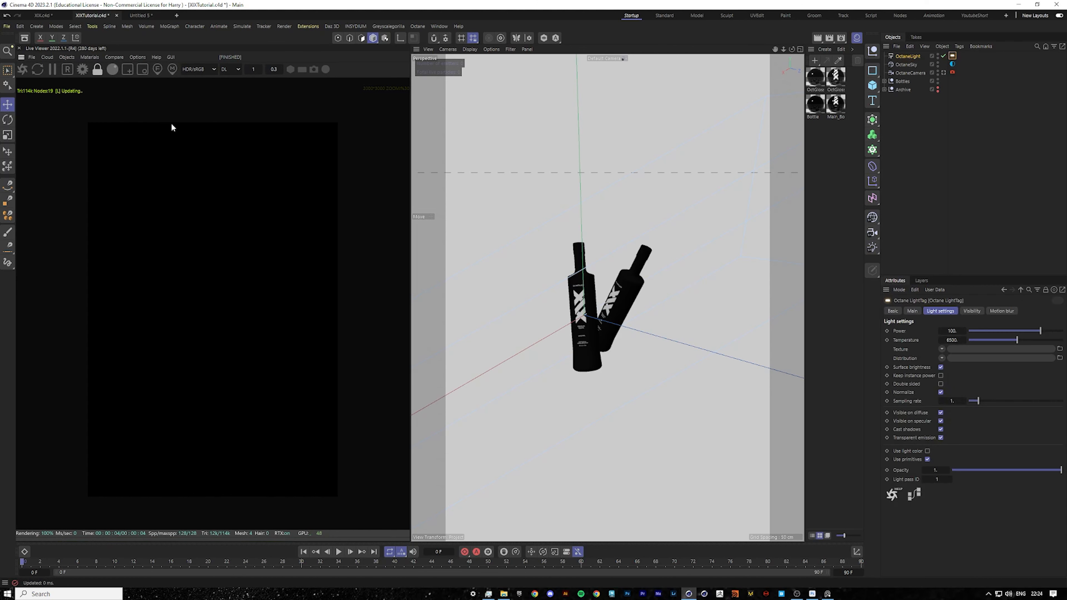
pyautogui.moveTo(628, 326); pyautogui.dragTo(576, 313)
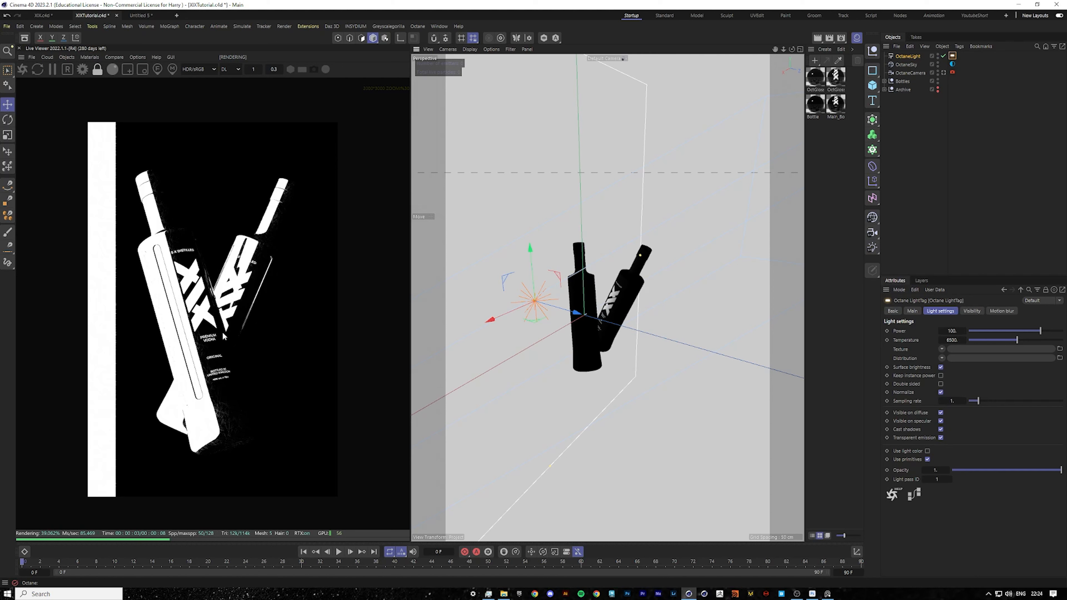
pyautogui.moveTo(577, 318); pyautogui.dragTo(581, 321)
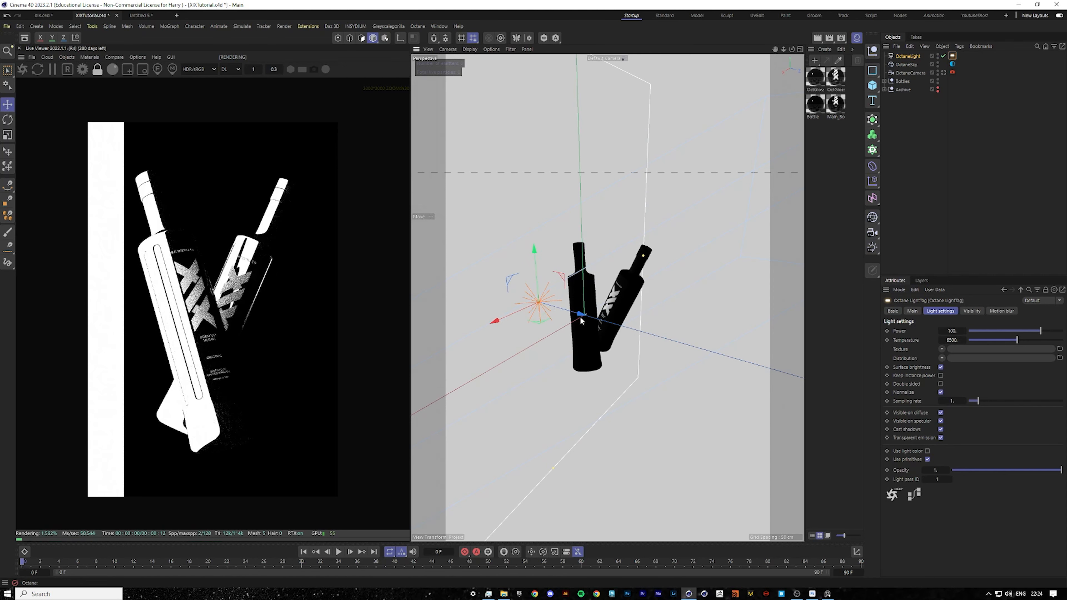
# Add a Target tag to the Octane light aimed at the Bottles null, then raise the light.
pyautogui.click(815, 77)
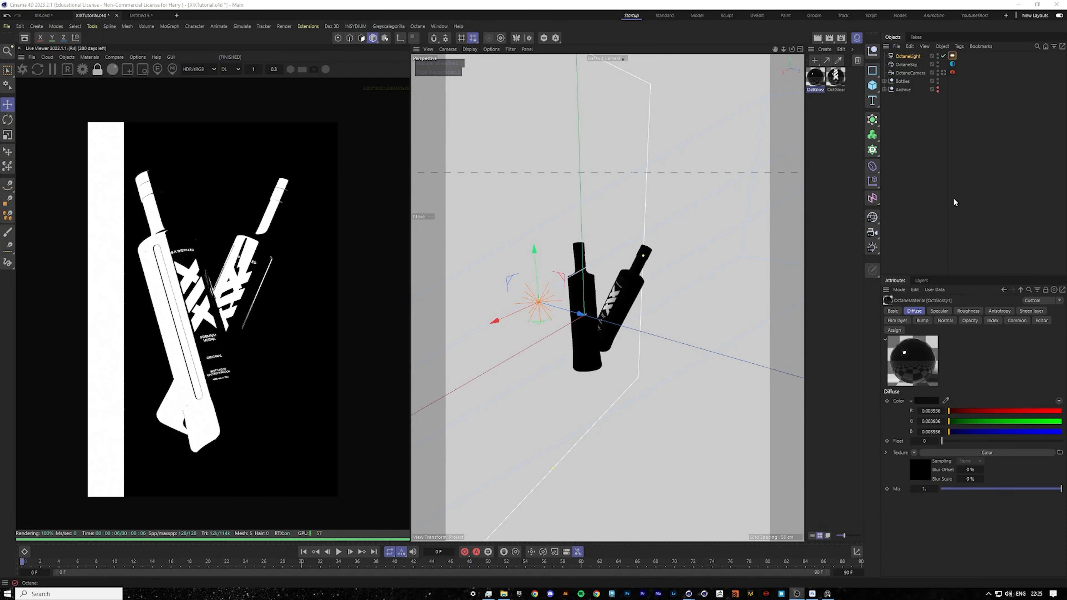
pyautogui.scroll(-6, 630, 273)
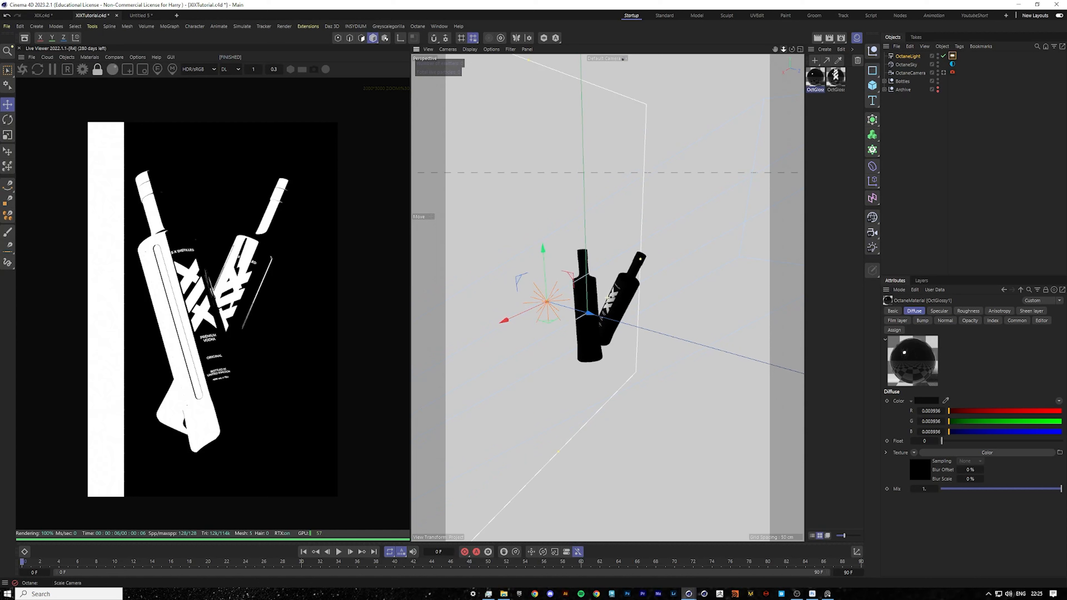
pyautogui.click(905, 126)
pyautogui.click(903, 57)
pyautogui.hotkey('shift', 'c')
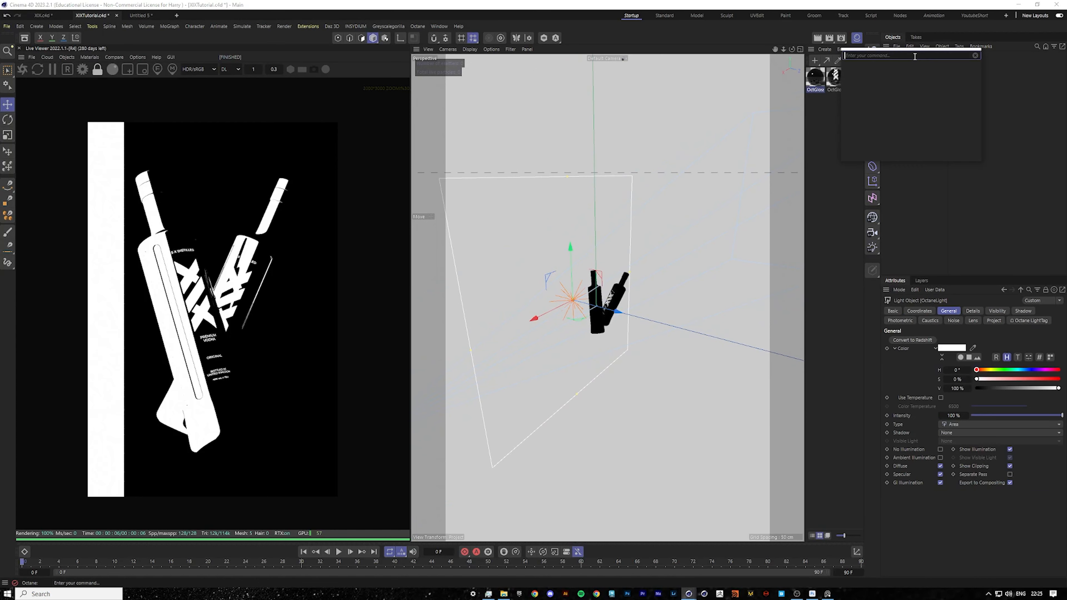
pyautogui.write('target')
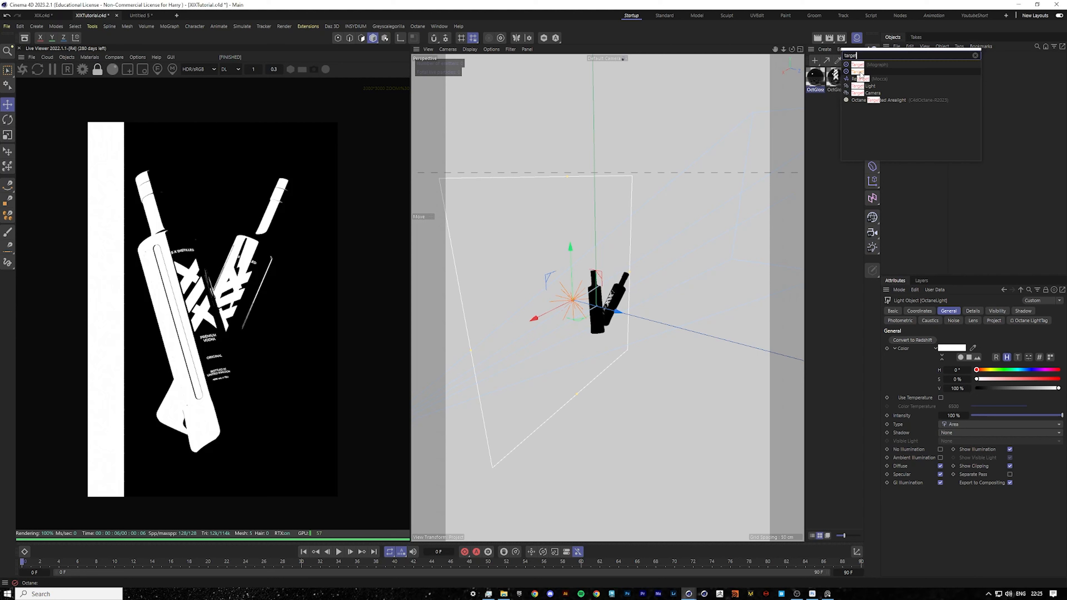
pyautogui.click(882, 70)
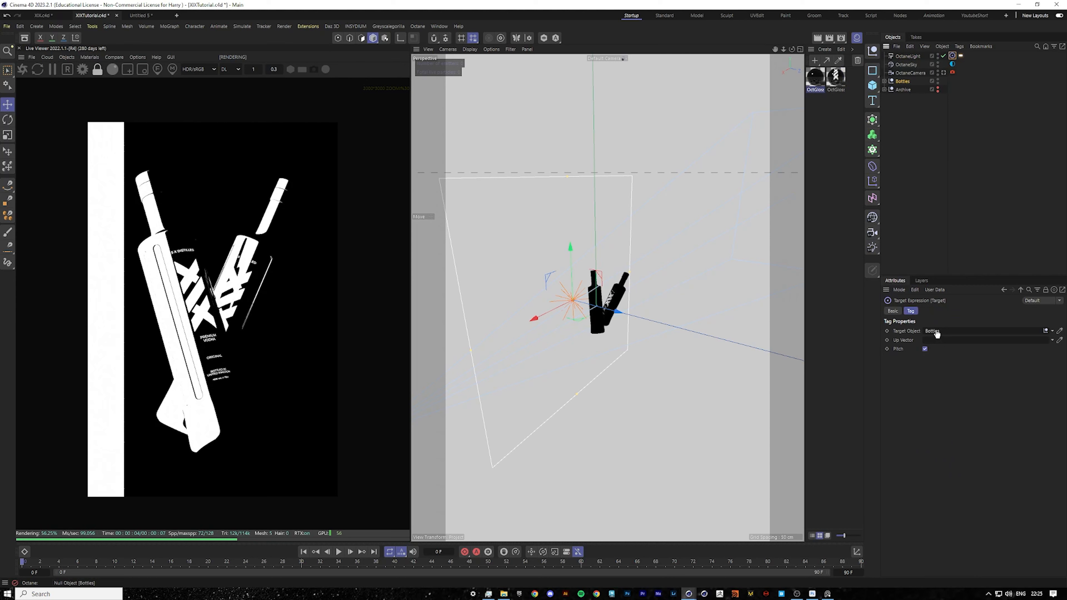
pyautogui.moveTo(936, 333); pyautogui.dragTo(935, 332)
pyautogui.moveTo(570, 373); pyautogui.dragTo(565, 296)
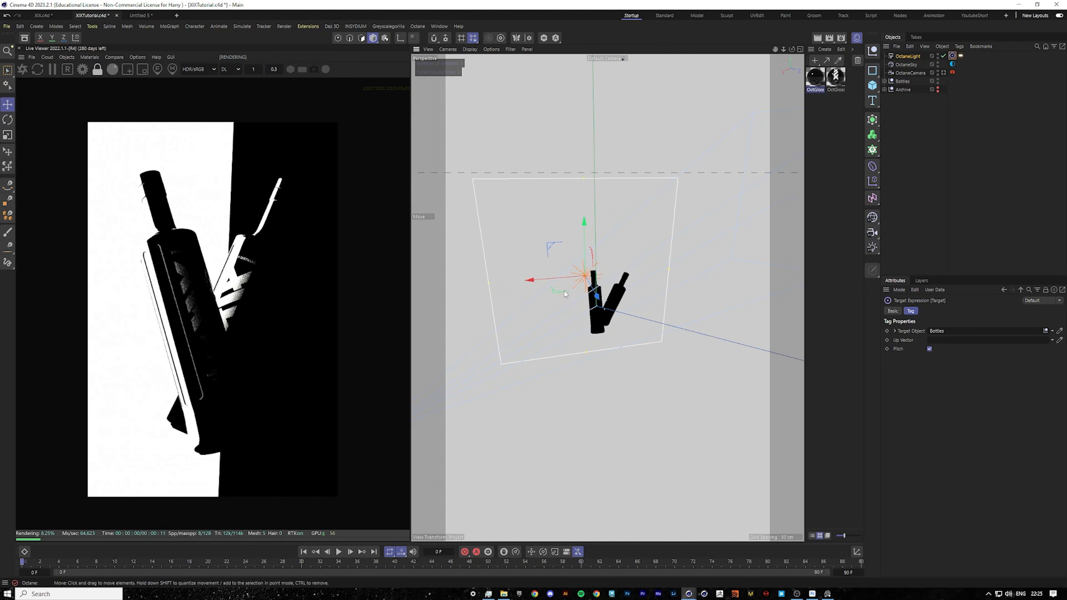
# Turn off camera visibility in the Octane light tag's visibility settings.
pyautogui.click(935, 111)
pyautogui.click(961, 55)
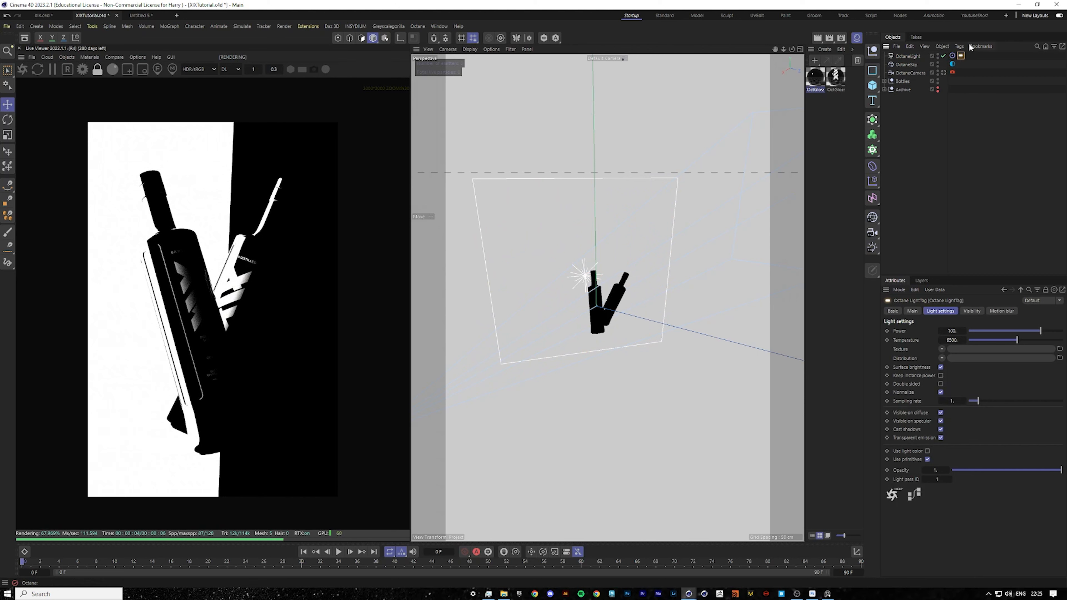
pyautogui.click(971, 311)
pyautogui.click(931, 330)
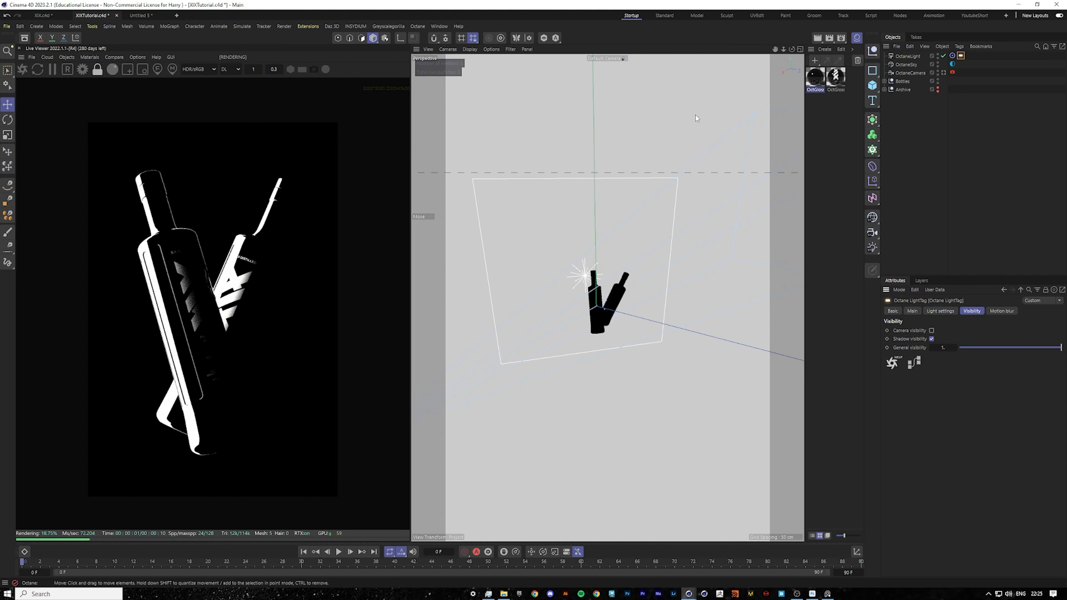
# Narrow the area light and move it further left of the bottles, checking the result in the Live Viewer.
pyautogui.click(678, 246)
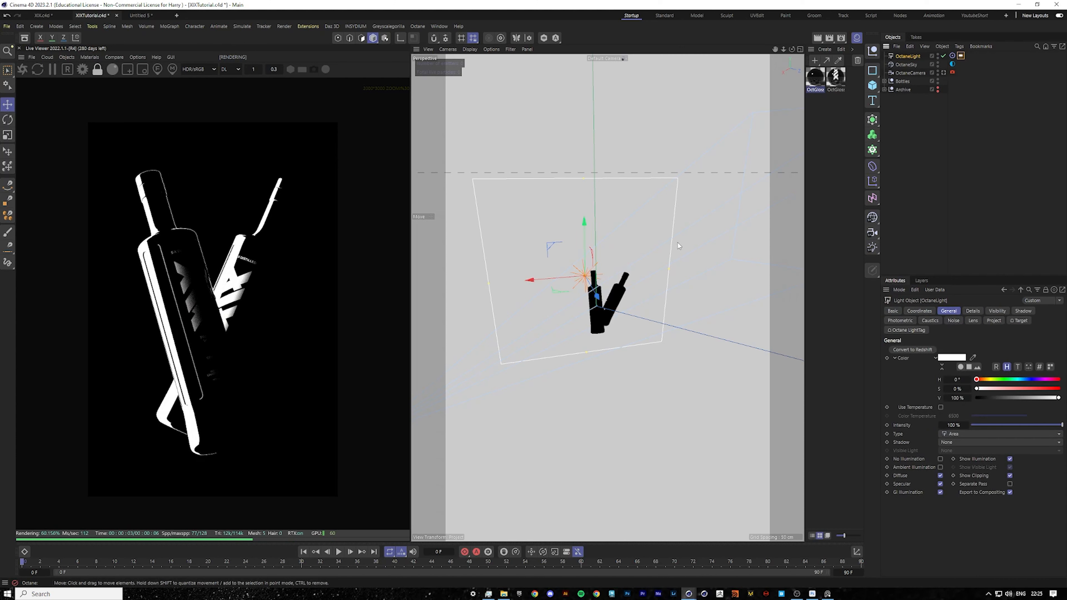
pyautogui.moveTo(670, 271); pyautogui.dragTo(614, 269)
pyautogui.moveTo(582, 176)
pyautogui.mouseDown()
pyautogui.moveTo(583, 215)
pyautogui.moveTo(579, 183)
pyautogui.mouseUp()
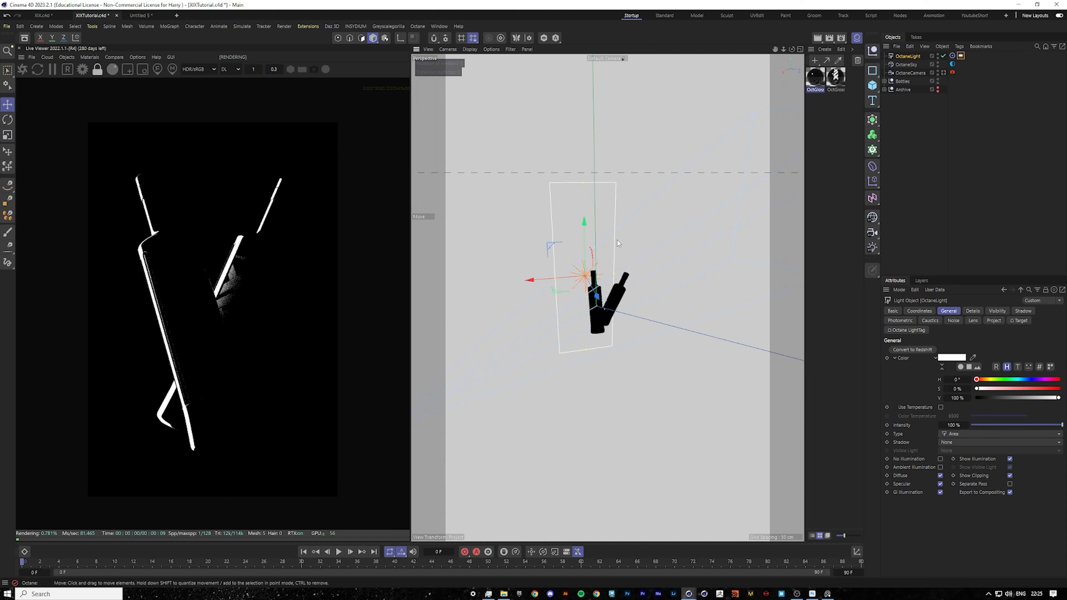
pyautogui.moveTo(612, 276); pyautogui.dragTo(500, 280)
pyautogui.scroll(7, 192, 306)
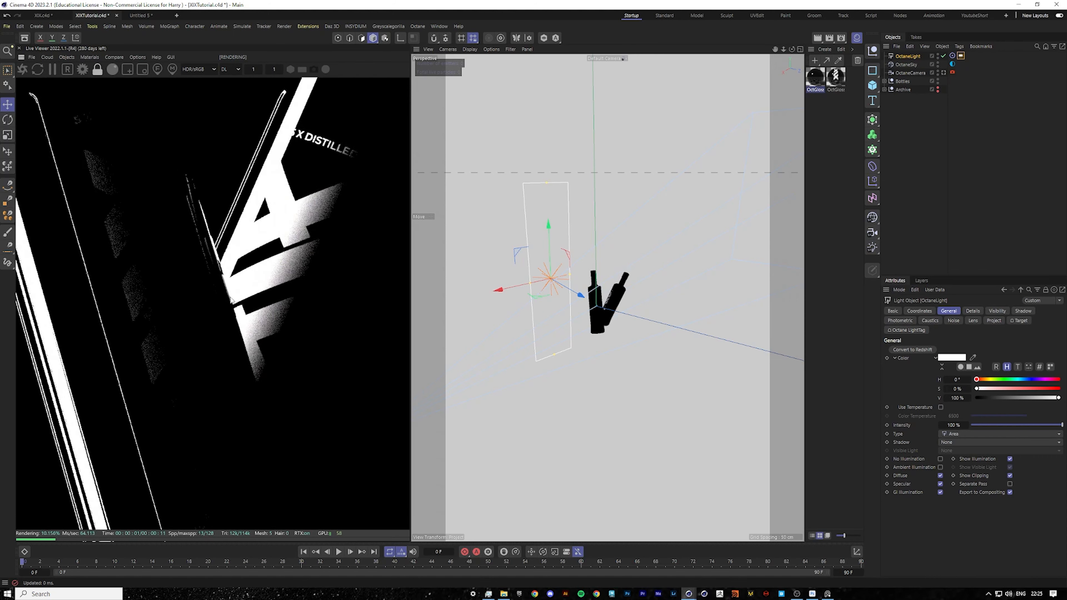
pyautogui.scroll(-4, 168, 300)
pyautogui.moveTo(69, 279); pyautogui.dragTo(100, 270)
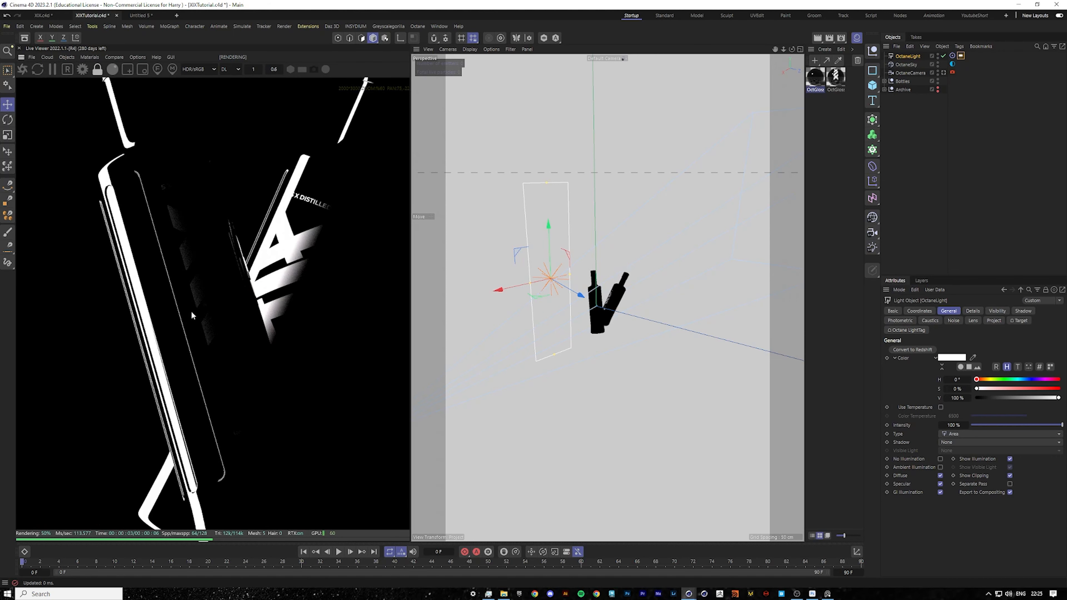
pyautogui.scroll(-3, 209, 309)
pyautogui.moveTo(260, 327); pyautogui.dragTo(242, 319)
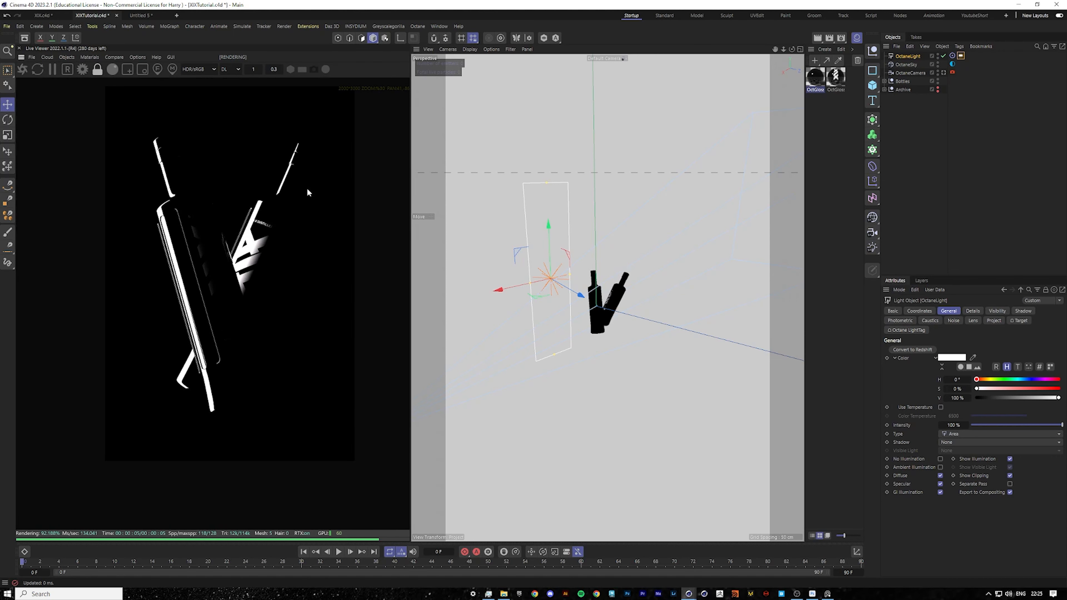
# Set the light tag's Distribution to a Gradient shader.
pyautogui.click(961, 55)
pyautogui.click(938, 312)
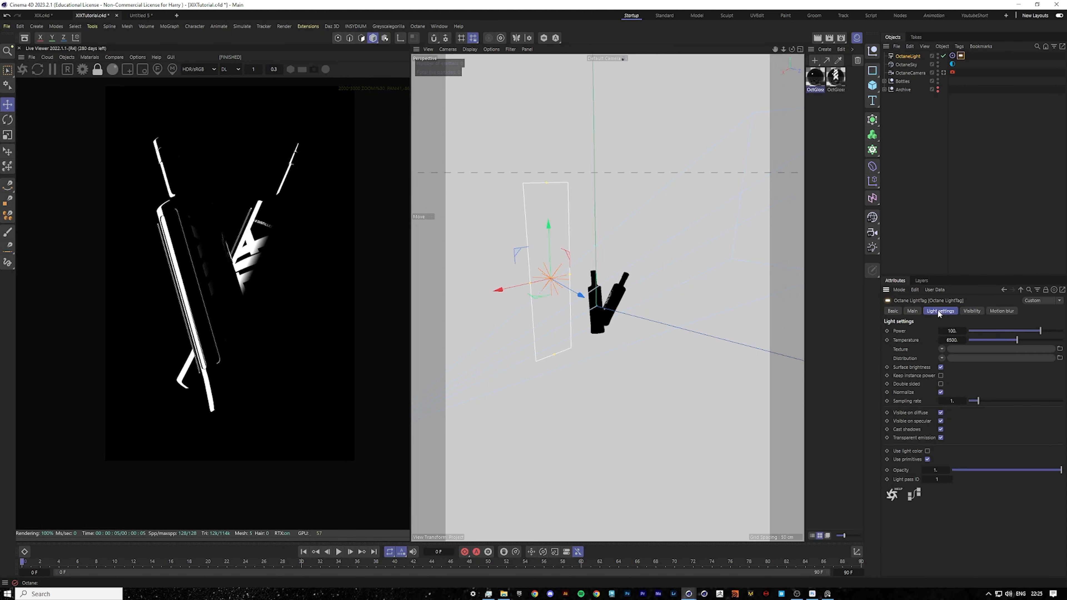
pyautogui.click(941, 358)
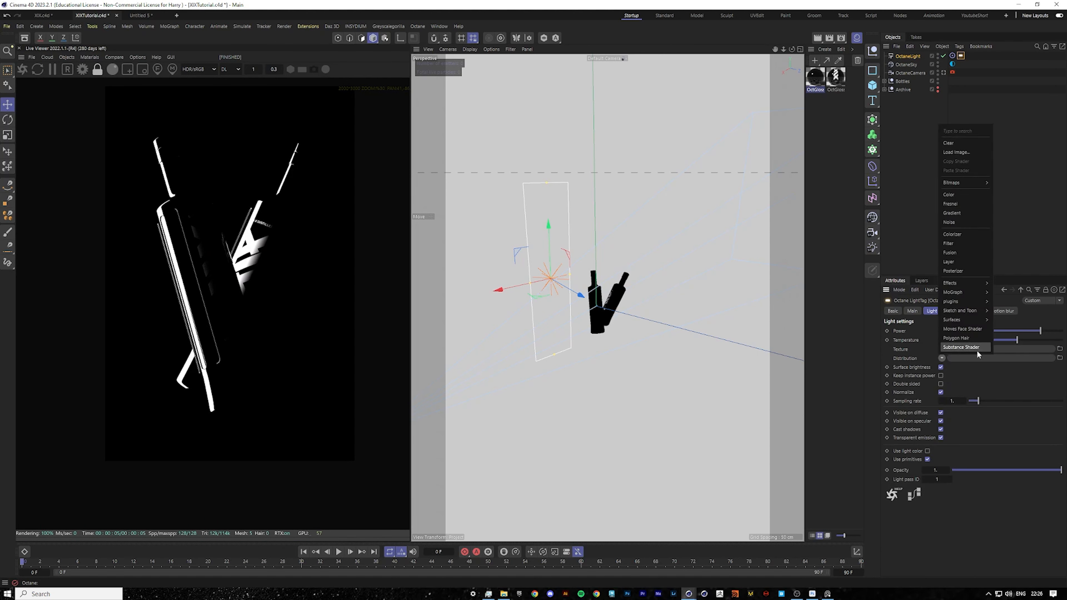
pyautogui.click(955, 213)
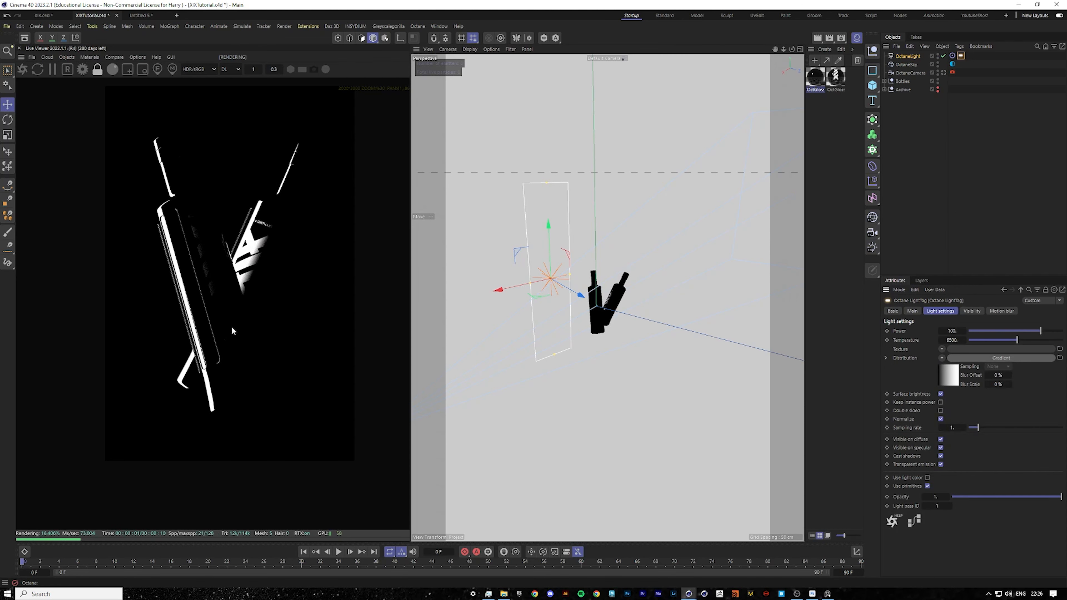
# Edit the distribution gradient's knots so the light is brightest in the middle and darker towards the ends.
pyautogui.scroll(3, 233, 329)
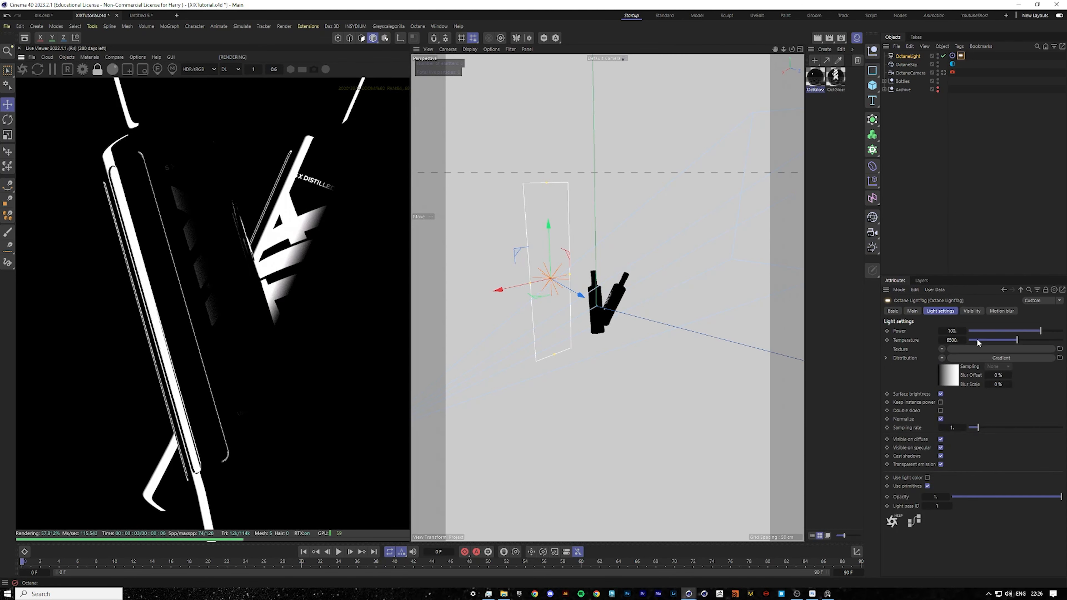
pyautogui.click(973, 360)
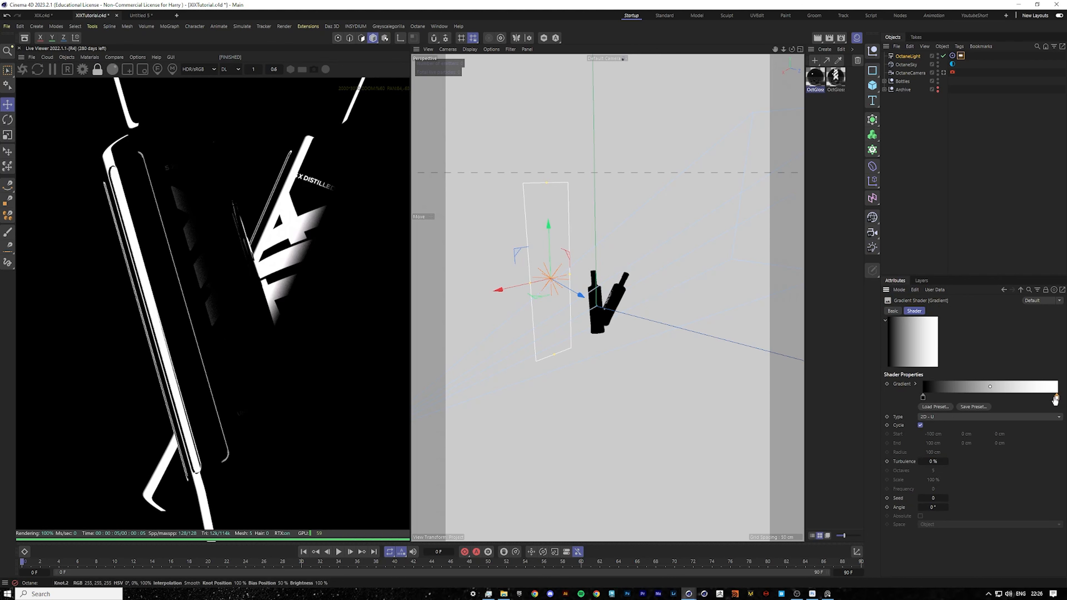
pyautogui.moveTo(1021, 397); pyautogui.dragTo(989, 397)
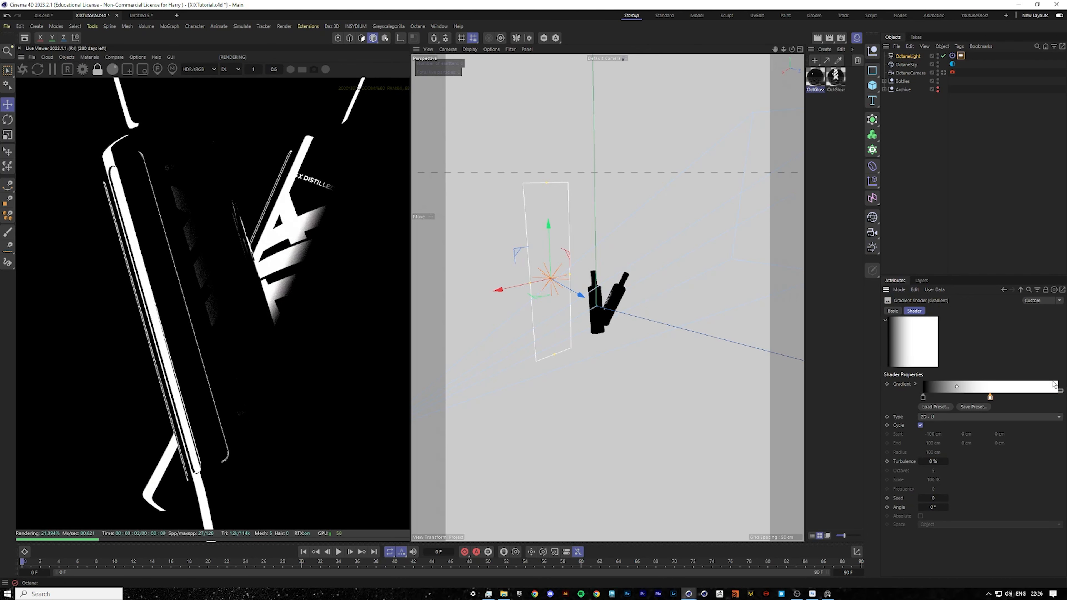
pyautogui.keyDown('ctrl'); pyautogui.moveTo(923, 398); pyautogui.dragTo(1062, 398); pyautogui.keyUp('ctrl')
pyautogui.moveTo(311, 349); pyautogui.dragTo(335, 362)
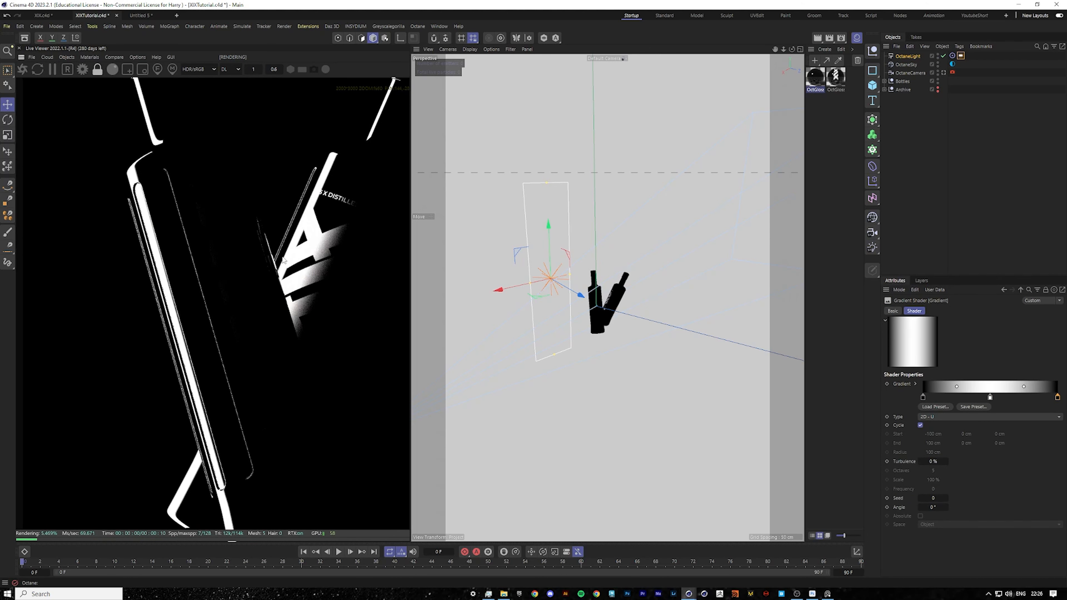
pyautogui.scroll(7, 307, 223)
pyautogui.moveTo(307, 221); pyautogui.dragTo(469, 374)
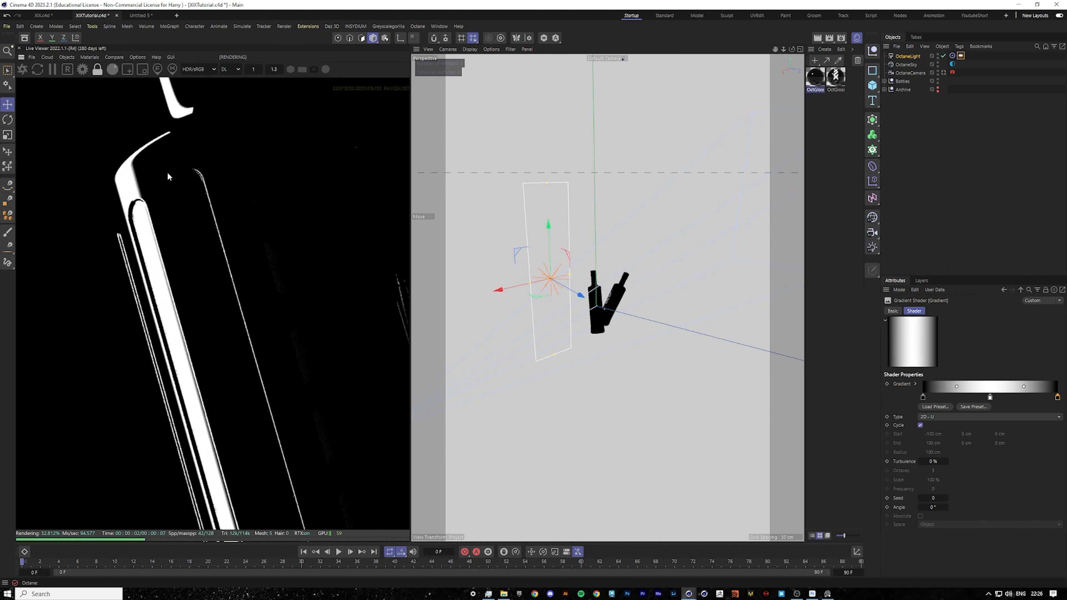
pyautogui.scroll(-6, 214, 347)
pyautogui.scroll(-4, 279, 326)
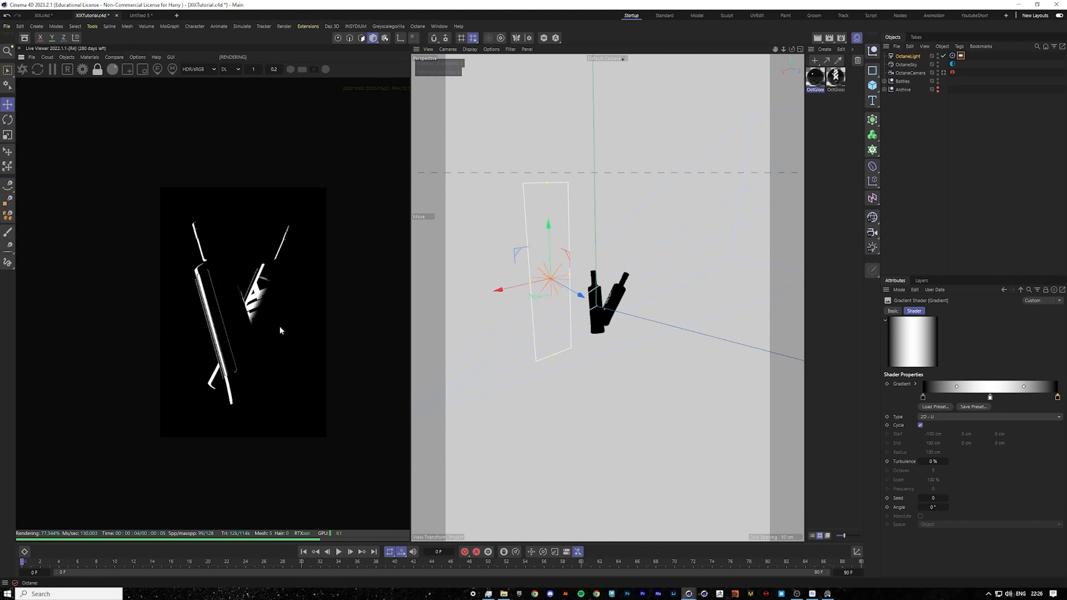
# Add a Plane primitive object to the scene.
pyautogui.scroll(3, 271, 328)
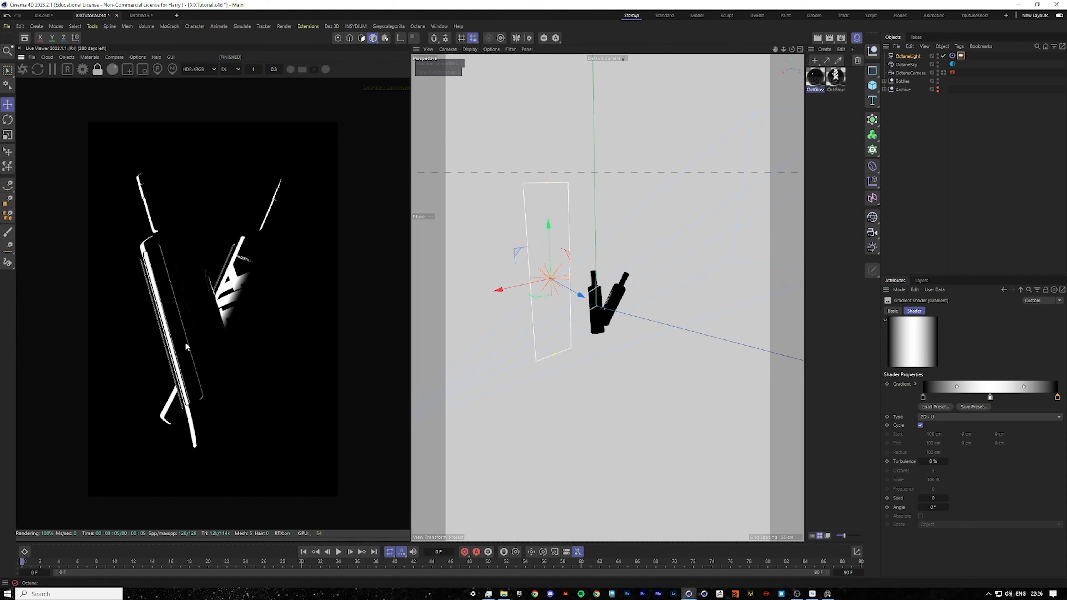
pyautogui.scroll(5, 185, 342)
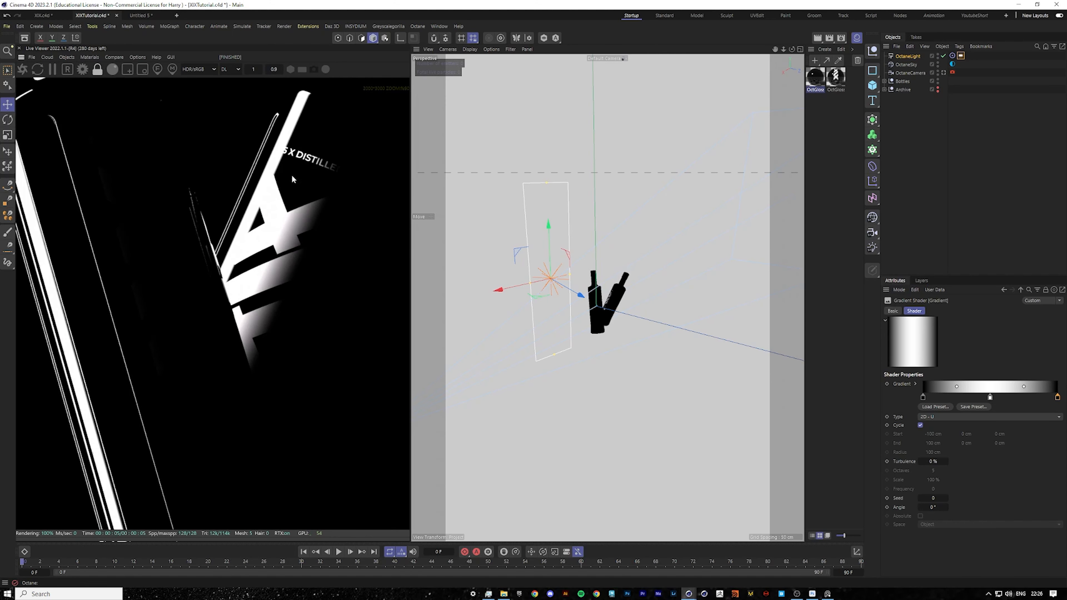
pyautogui.scroll(-5, 248, 395)
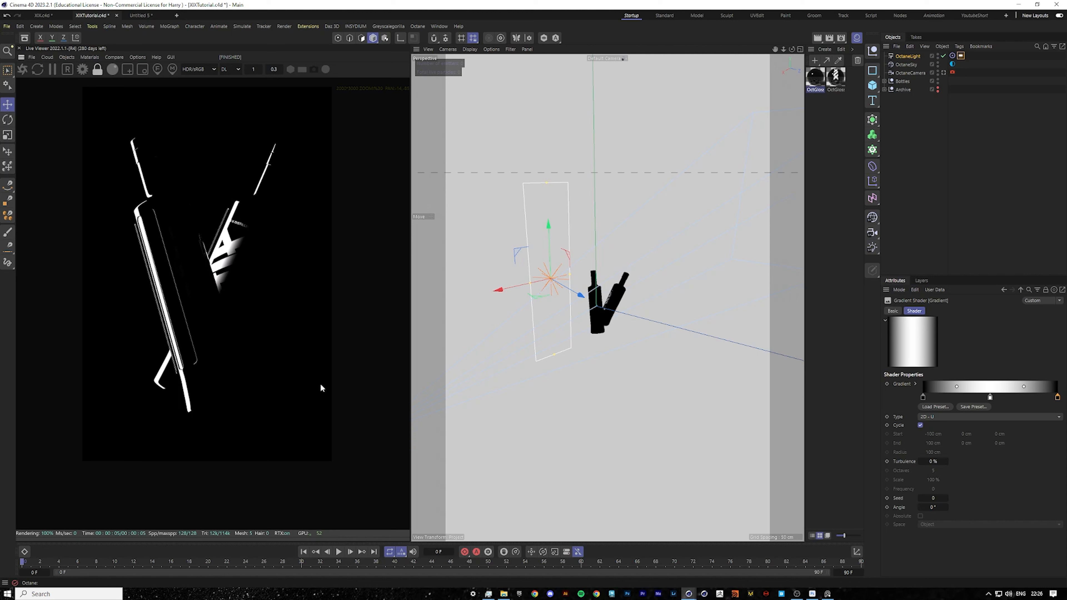
pyautogui.click(968, 128)
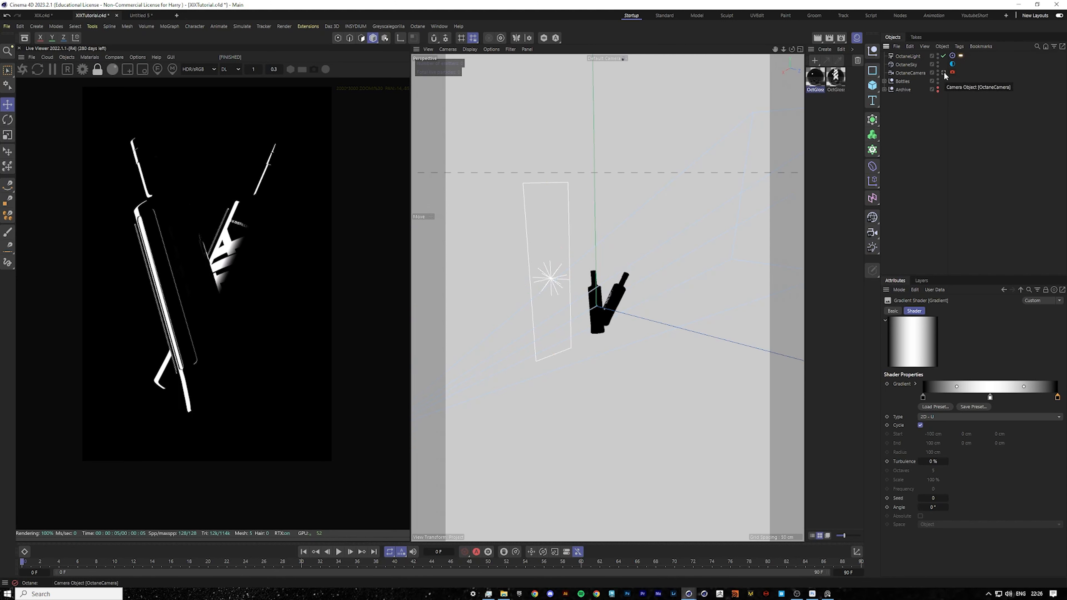
pyautogui.click(874, 87)
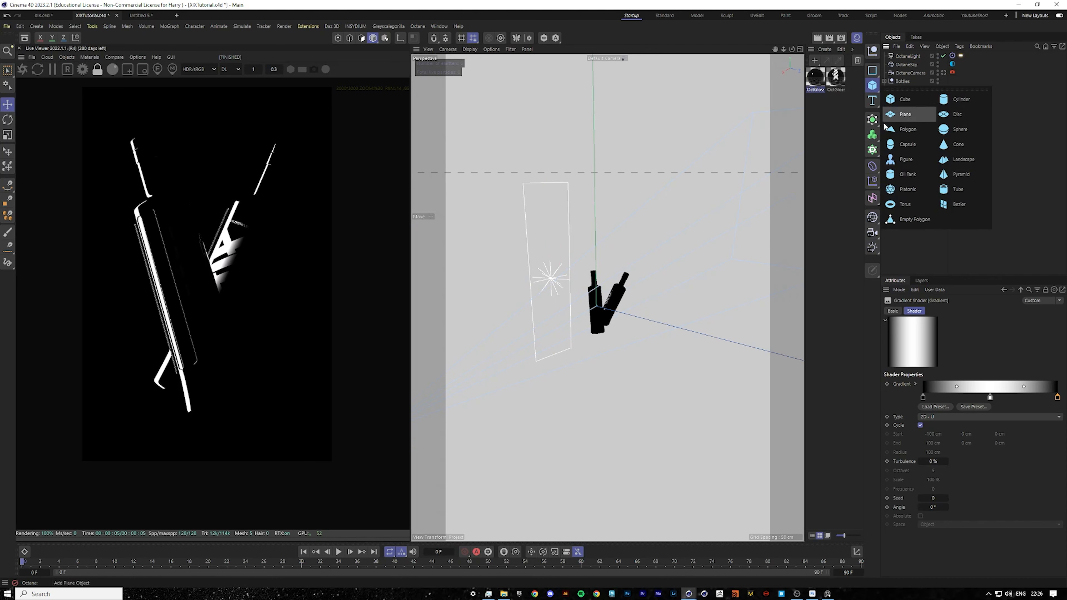
pyautogui.click(917, 113)
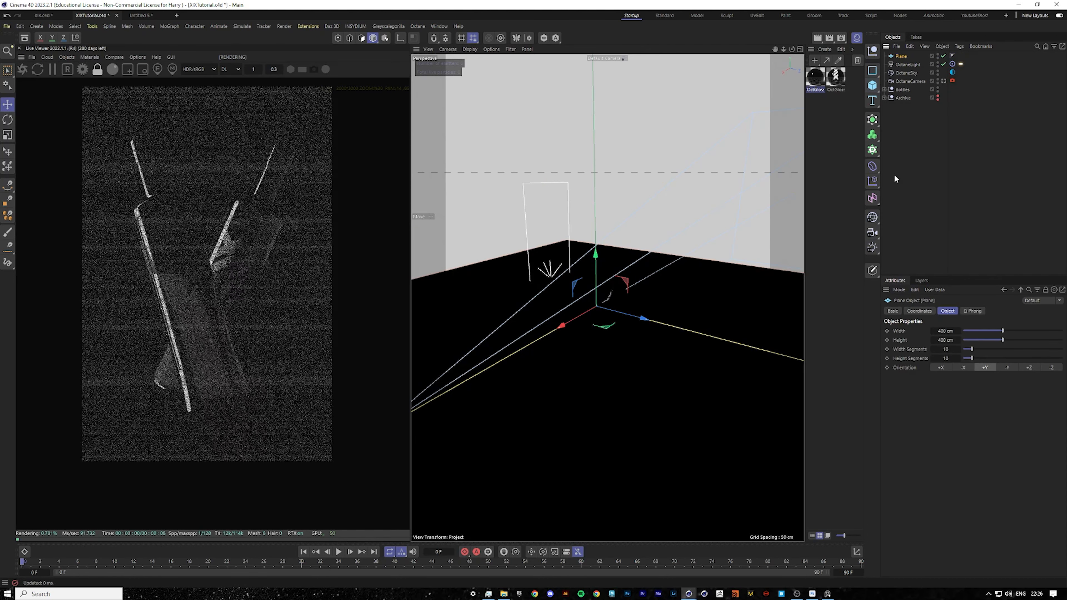
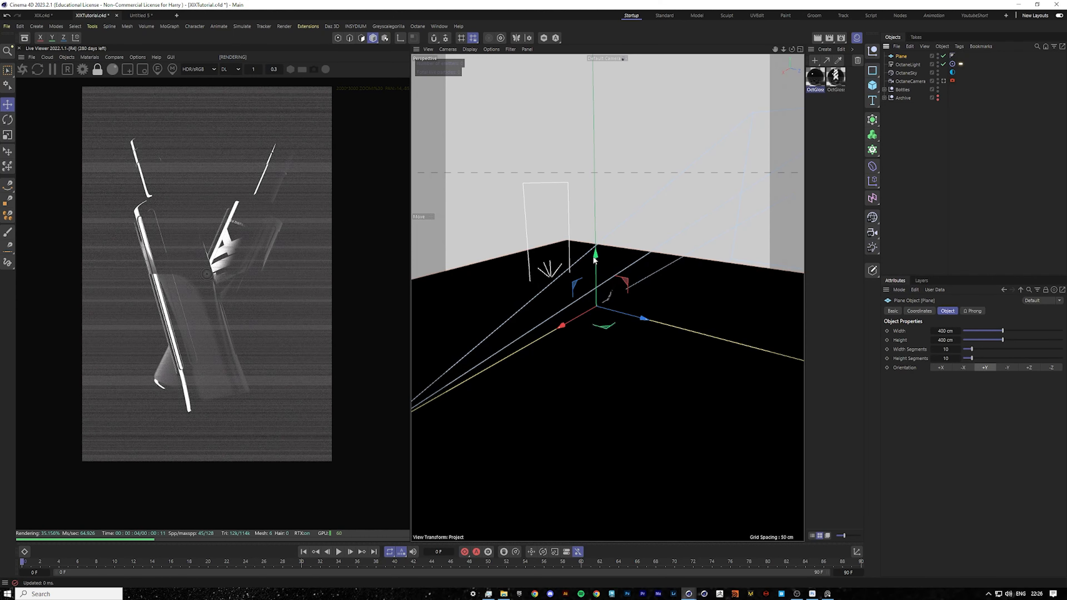
# Lower the plane so it sits just beneath the bottles' bases as a floor, aligning it in the front view.
pyautogui.moveTo(596, 257); pyautogui.dragTo(598, 286)
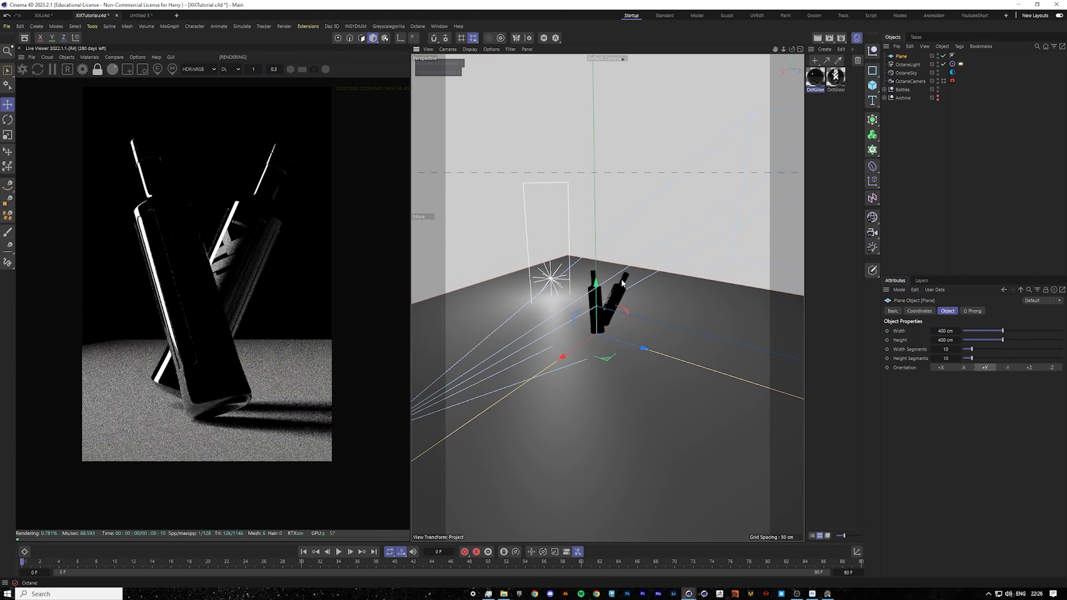
pyautogui.middleClick(621, 279)
pyautogui.middleClick(625, 424)
pyautogui.scroll(8, 641, 430)
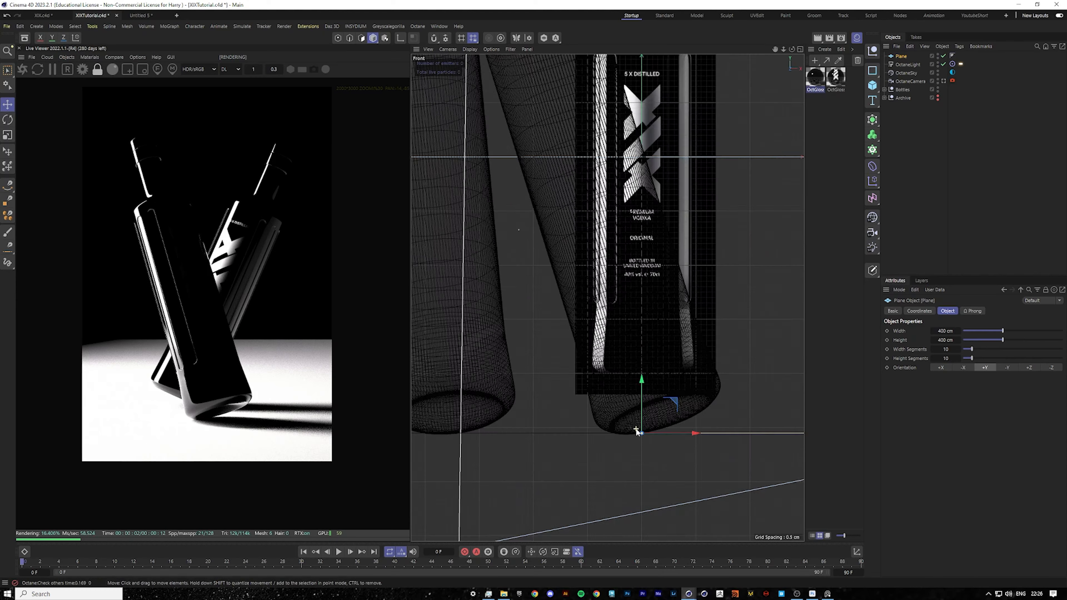
pyautogui.scroll(3, 636, 430)
pyautogui.moveTo(645, 385); pyautogui.dragTo(644, 391)
pyautogui.middleClick(638, 348)
pyautogui.middleClick(512, 286)
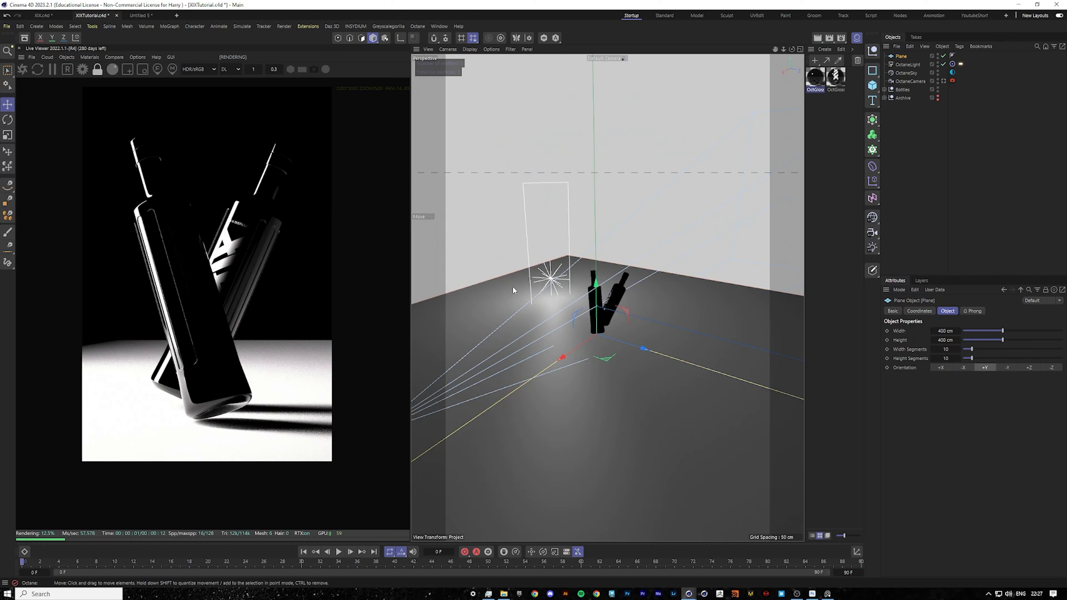
# Move the floor plane forward toward the camera so it extends under the bottles.
pyautogui.keyDown('alt'); pyautogui.moveTo(512, 286); pyautogui.dragTo(667, 339); pyautogui.keyUp('alt')
pyautogui.scroll(-5, 667, 340)
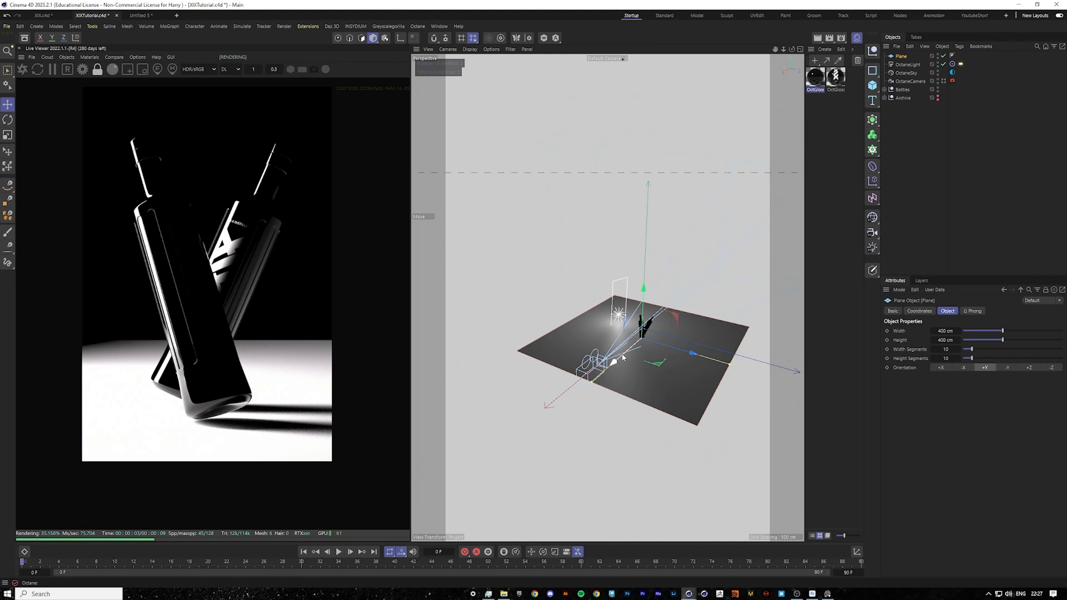
pyautogui.moveTo(602, 381); pyautogui.dragTo(570, 403)
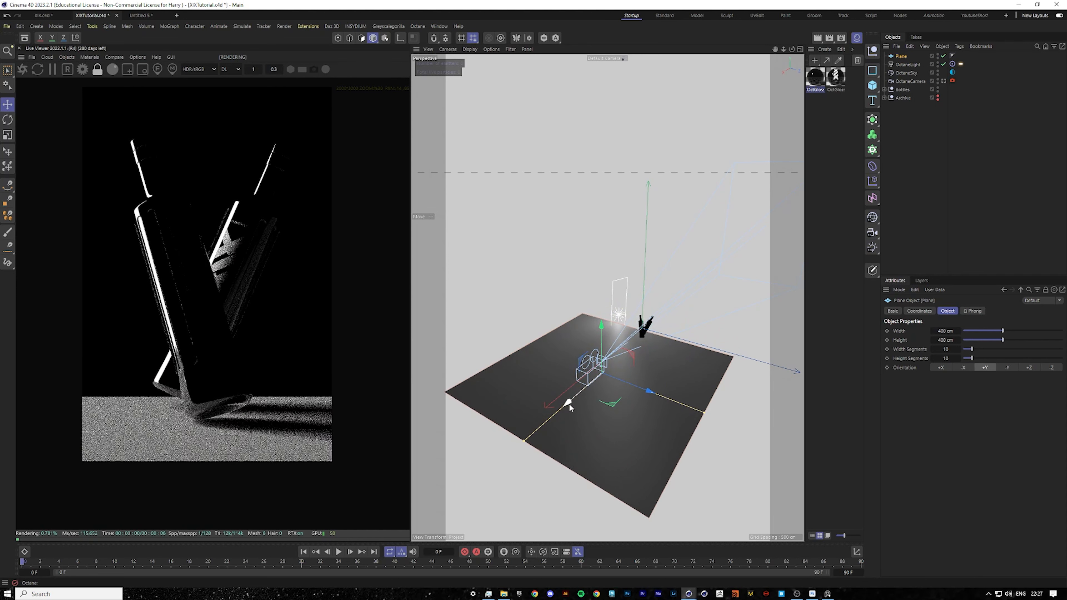
# Create an Octane Diffuse material with its color value set to 0 and apply it to the floor plane.
pyautogui.click(90, 56)
pyautogui.moveTo(122, 100)
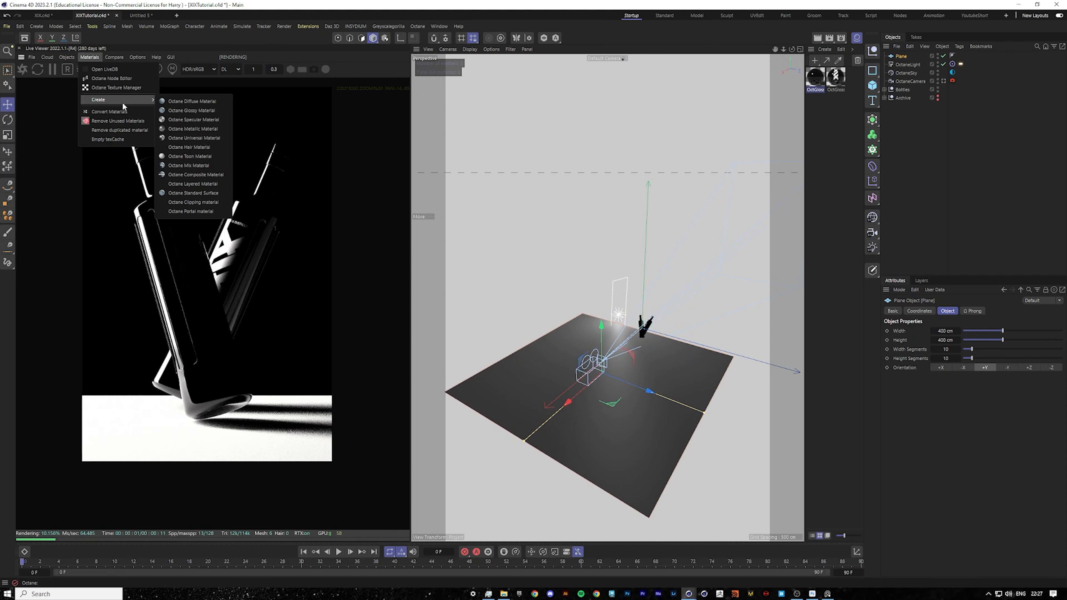
pyautogui.click(223, 100)
pyautogui.doubleClick(817, 84)
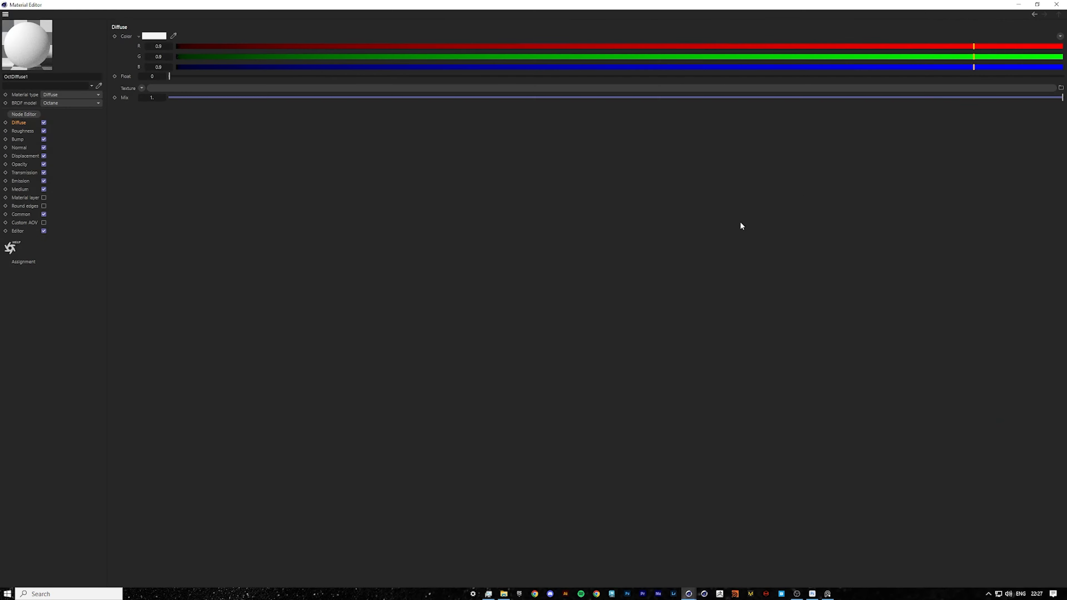
pyautogui.click(154, 36)
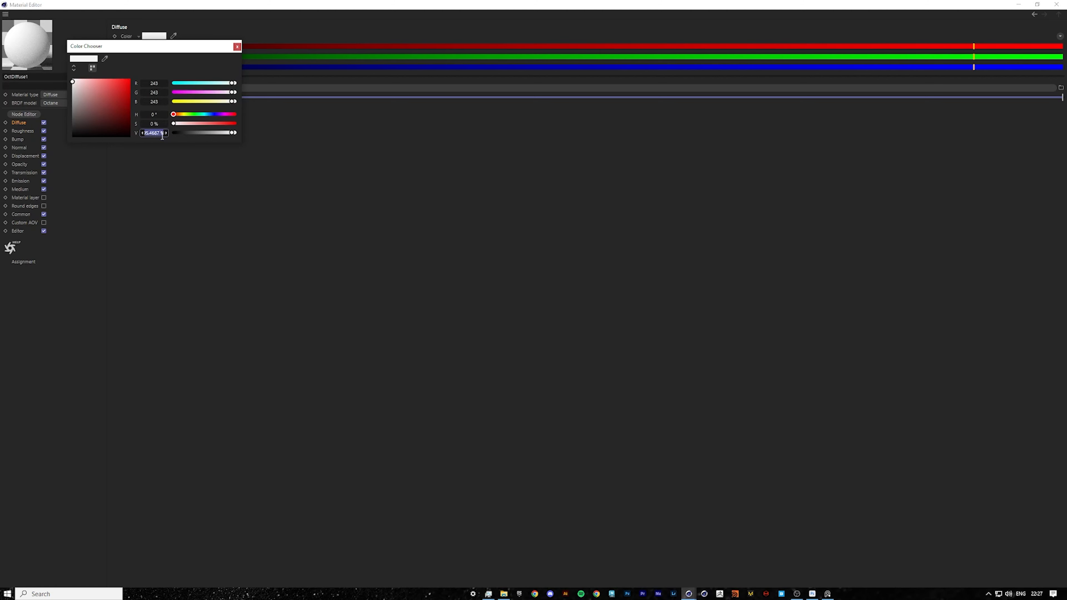
pyautogui.write('0')
pyautogui.press('Return')
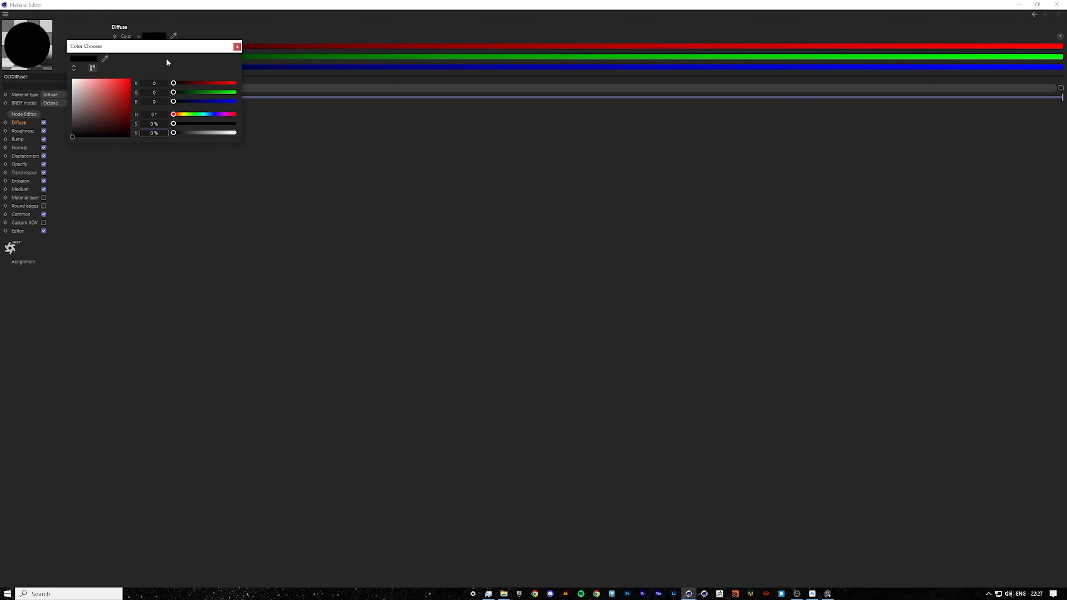
pyautogui.click(238, 47)
pyautogui.click(1056, 4)
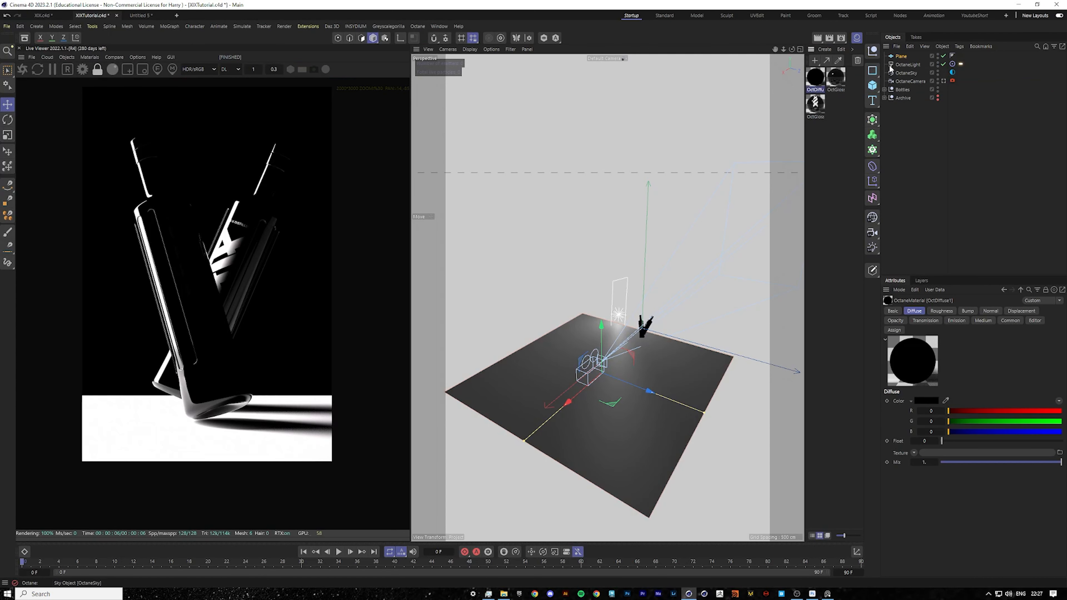
pyautogui.moveTo(890, 61); pyautogui.dragTo(891, 58)
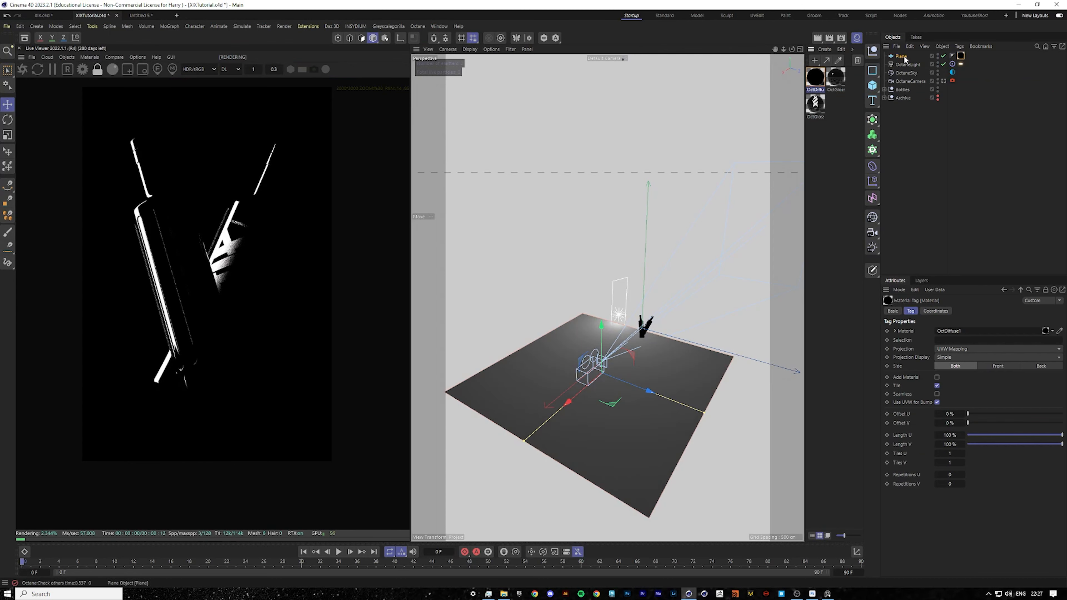
pyautogui.click(901, 55)
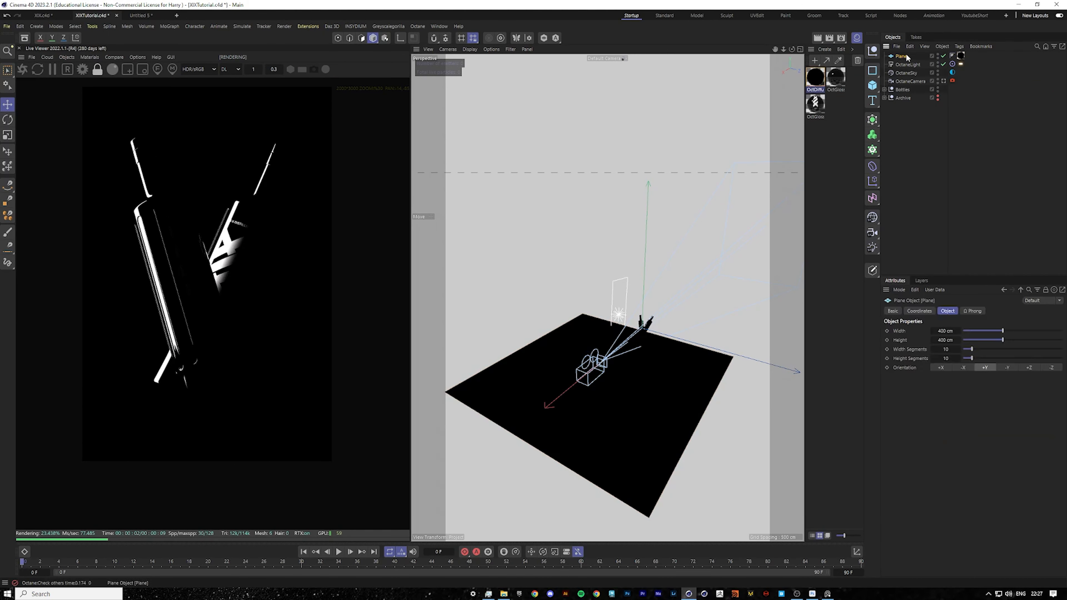
# Duplicate the floor plane and rotate the copy upright to form a back wall behind the bottles.
pyautogui.moveTo(560, 411); pyautogui.dragTo(649, 357)
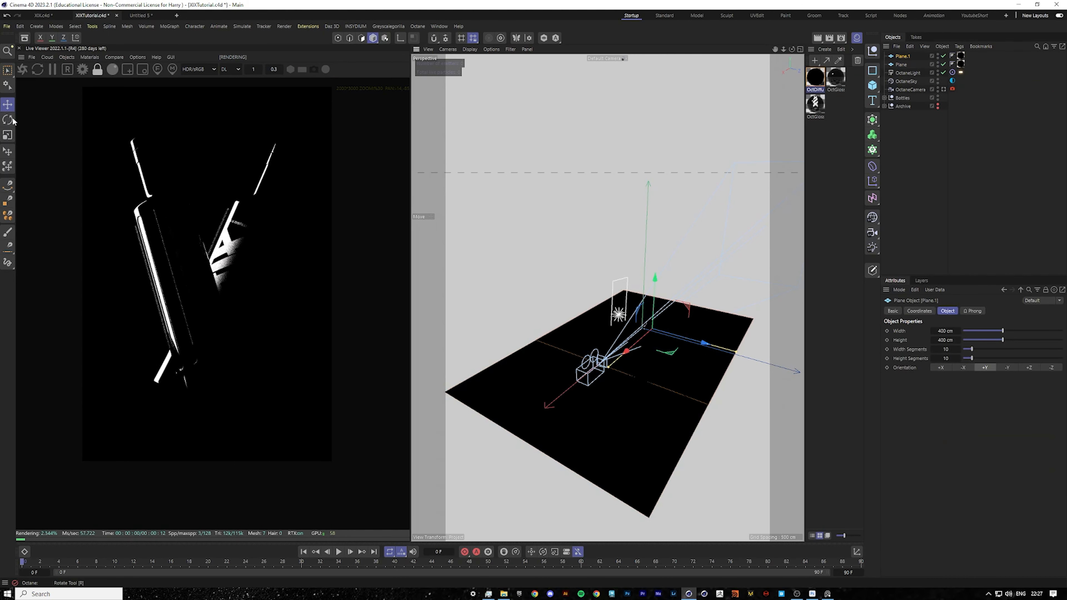
pyautogui.press('r')
pyautogui.moveTo(645, 313)
pyautogui.mouseDown()
pyautogui.moveTo(634, 374)
pyautogui.moveTo(629, 310)
pyautogui.moveTo(650, 301)
pyautogui.mouseUp()
pyautogui.click(8, 104)
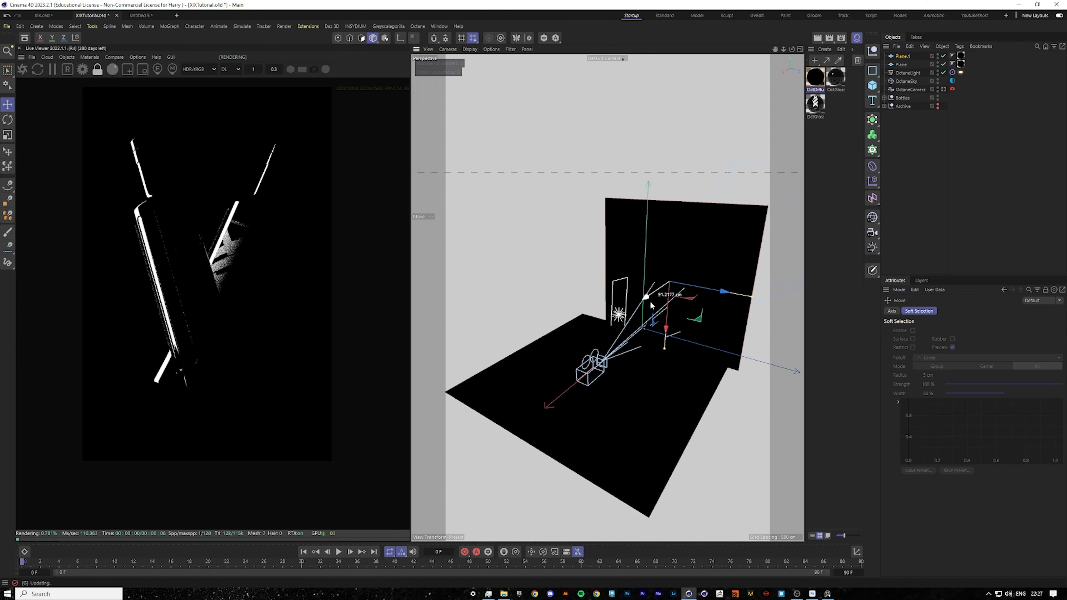
pyautogui.click(815, 77)
pyautogui.doubleClick(814, 77)
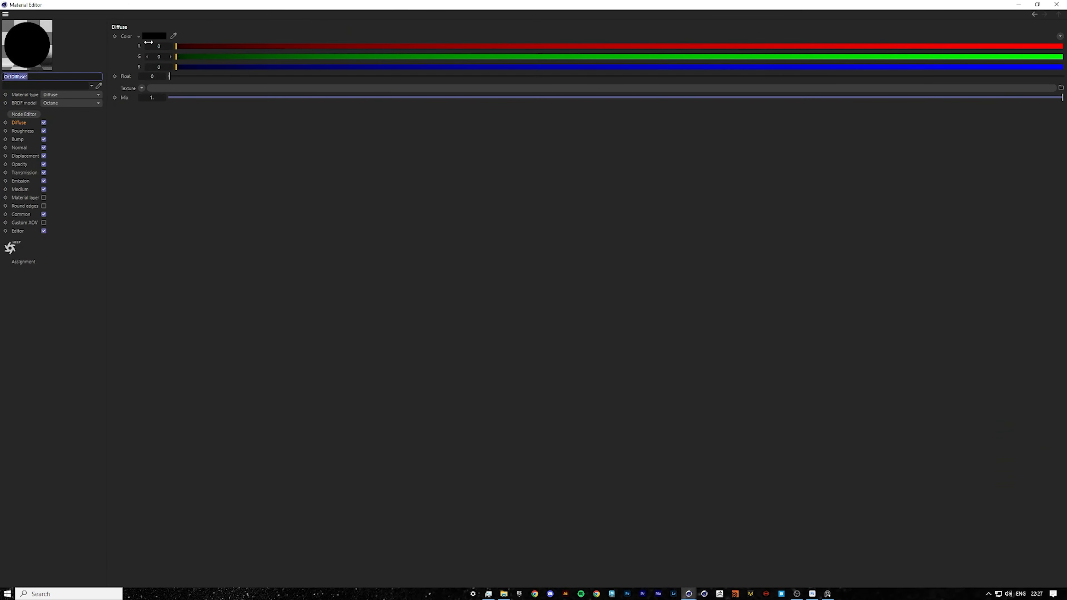
pyautogui.click(152, 36)
pyautogui.click(237, 47)
pyautogui.click(1056, 4)
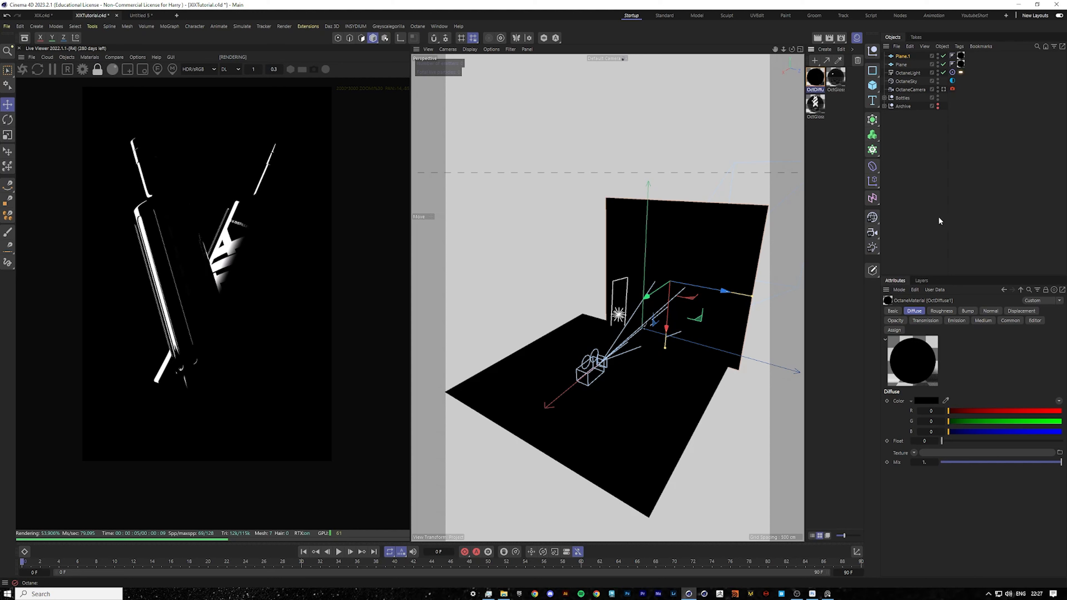
# Add another Octane area light and rotate it to face the bottles.
pyautogui.click(65, 58)
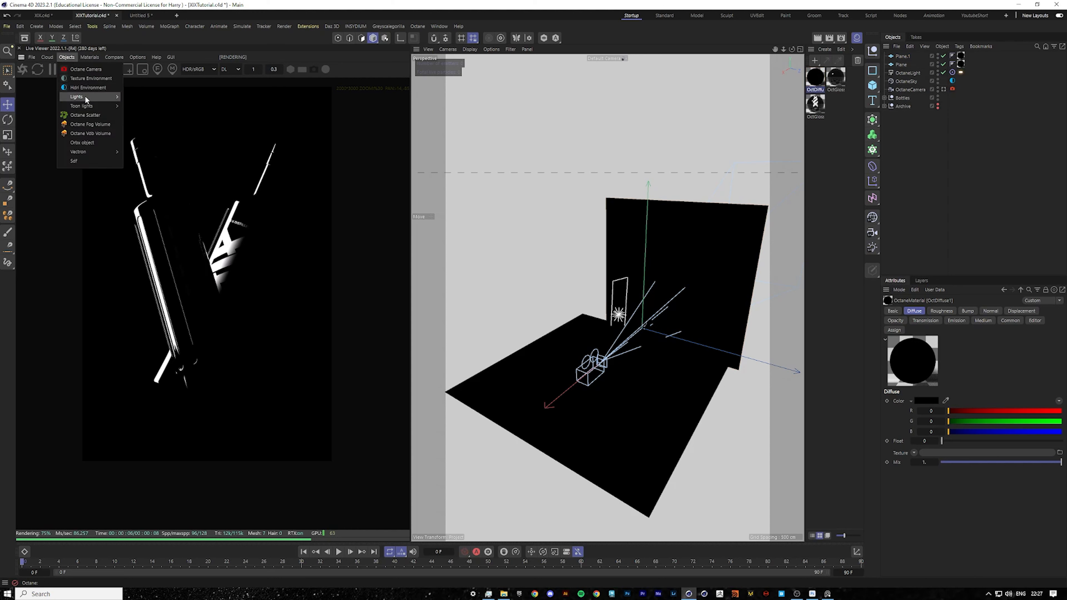
pyautogui.moveTo(84, 97)
pyautogui.click(155, 130)
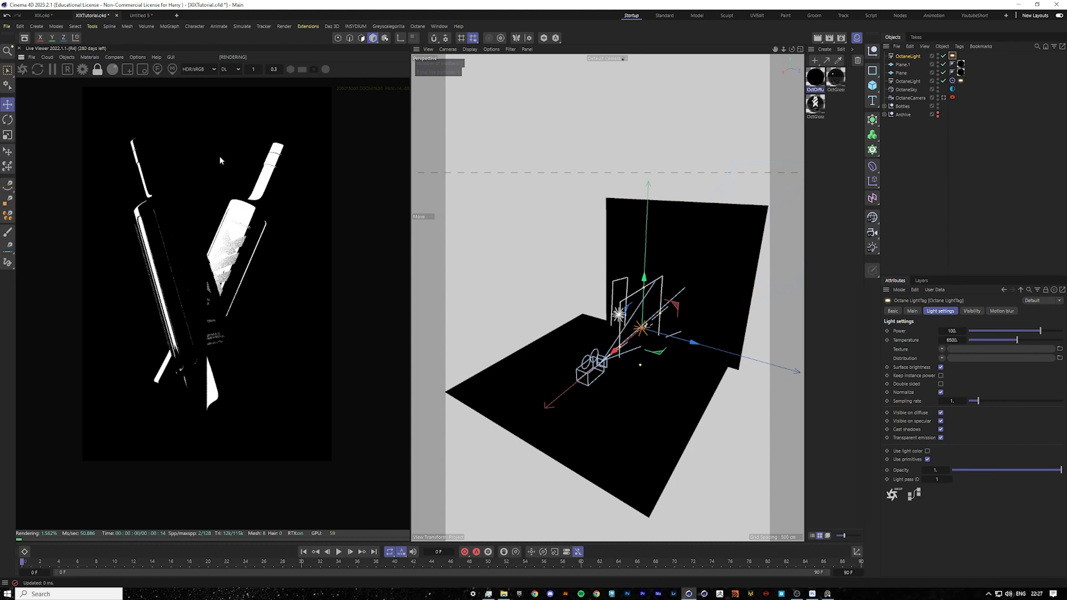
pyautogui.press('r')
pyautogui.moveTo(654, 349); pyautogui.dragTo(703, 359)
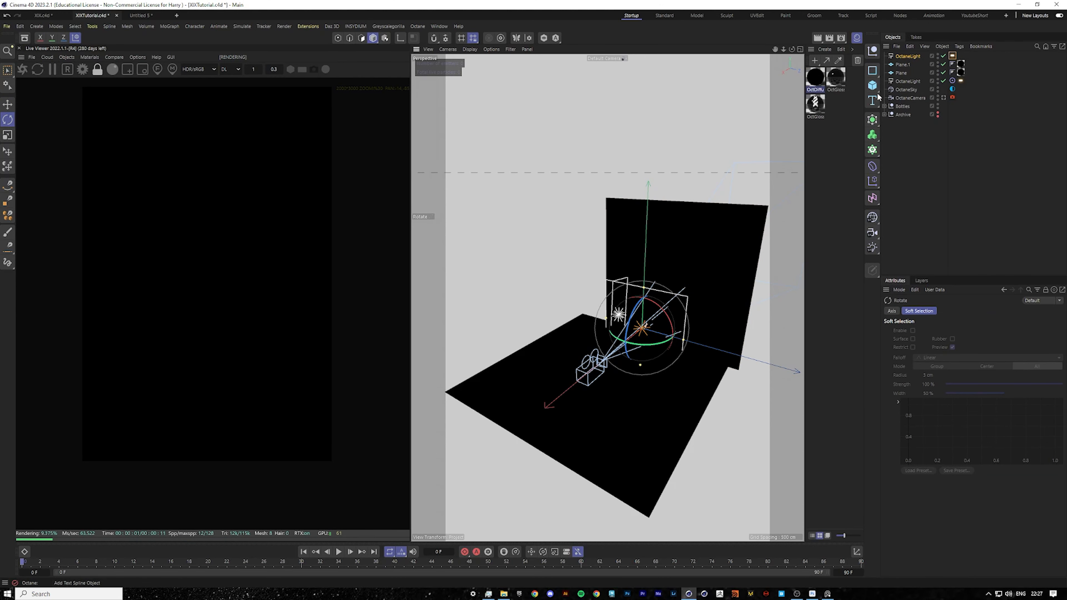
# Duplicate the black diffuse material and set the copy's color value to 10.
pyautogui.click(815, 78)
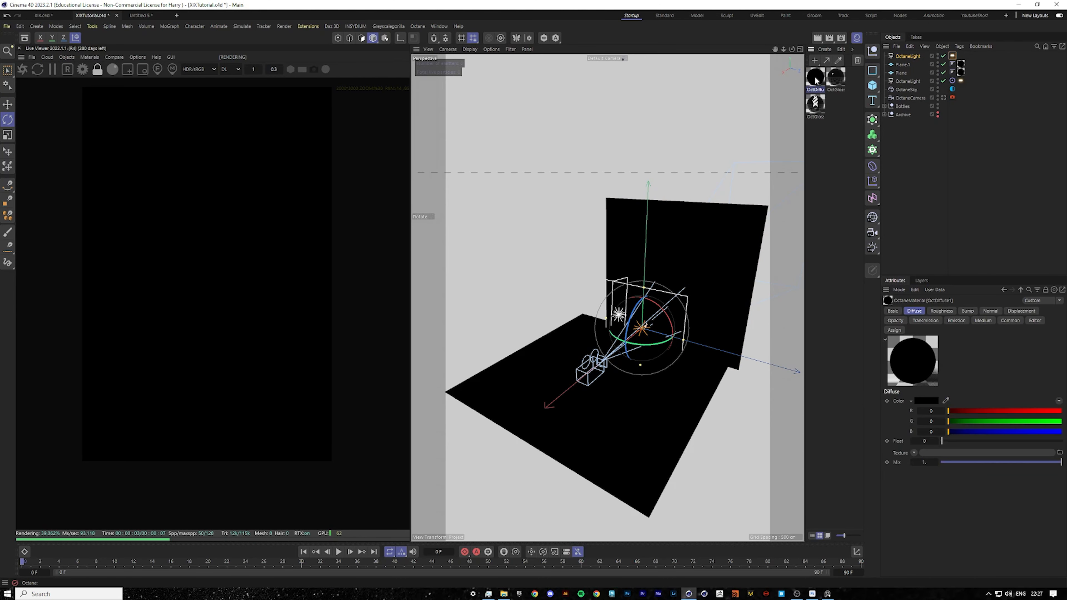
pyautogui.hotkey('ctrl', 'c')
pyautogui.hotkey('ctrl', 'v')
pyautogui.doubleClick(815, 79)
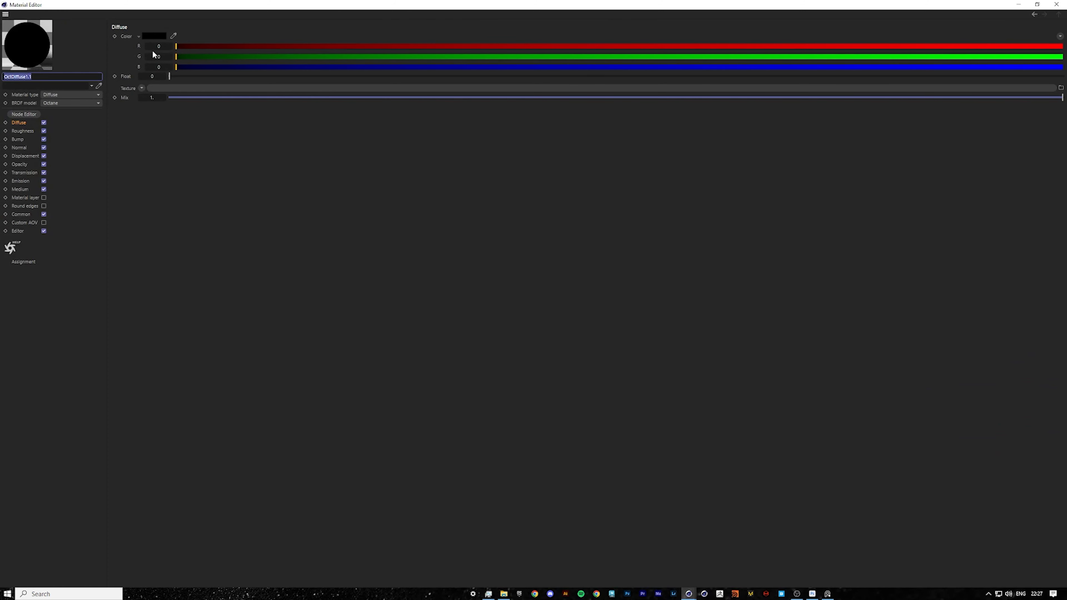
pyautogui.click(153, 36)
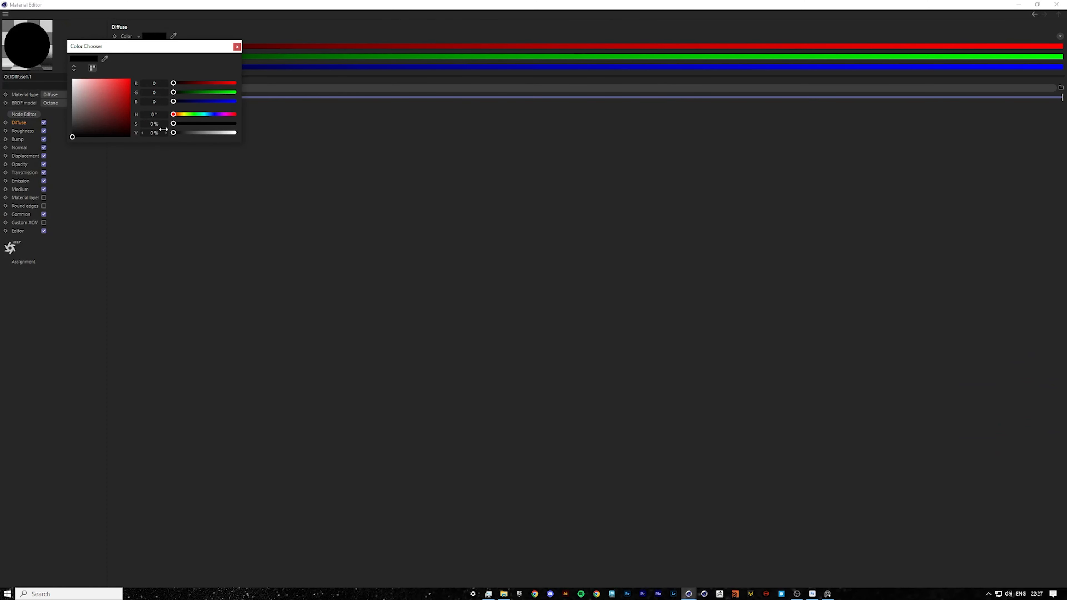
pyautogui.write('10')
pyautogui.press('Return')
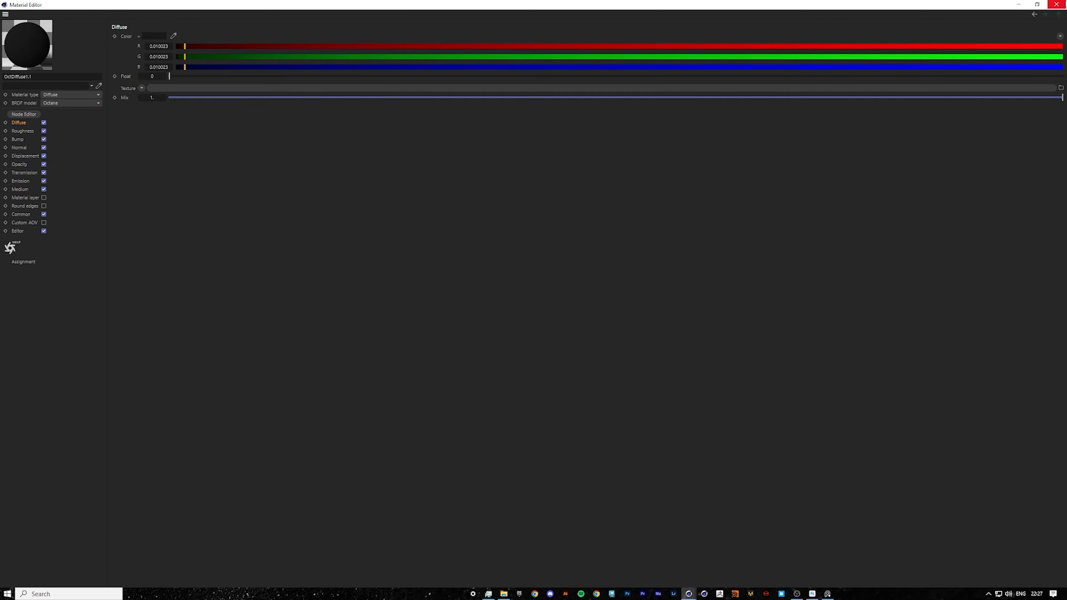
pyautogui.click(1056, 4)
# Turn off camera visibility on the new light's tag.
pyautogui.click(952, 57)
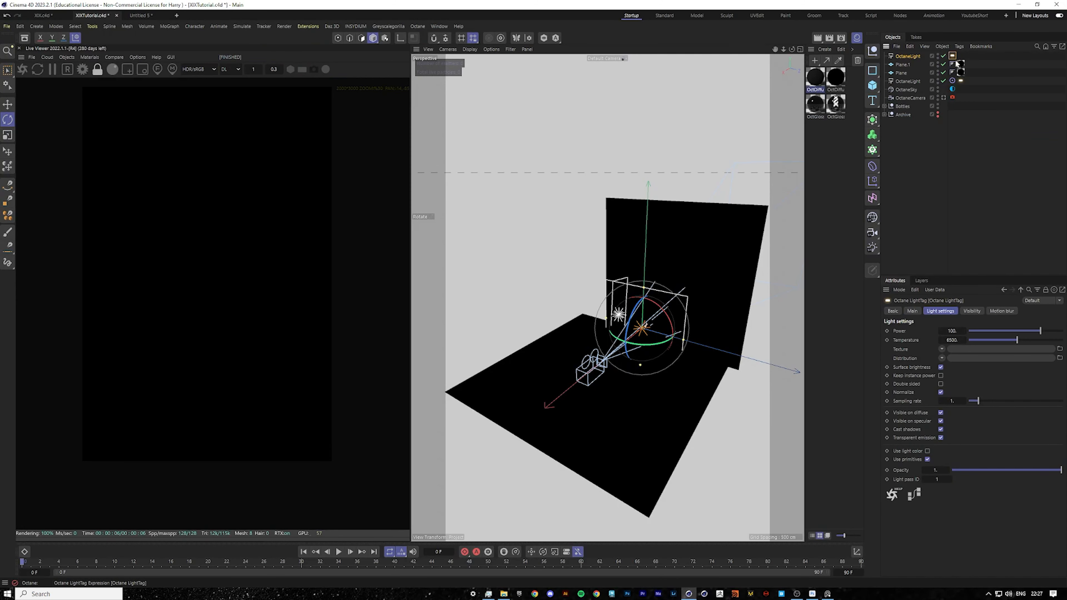
pyautogui.click(968, 314)
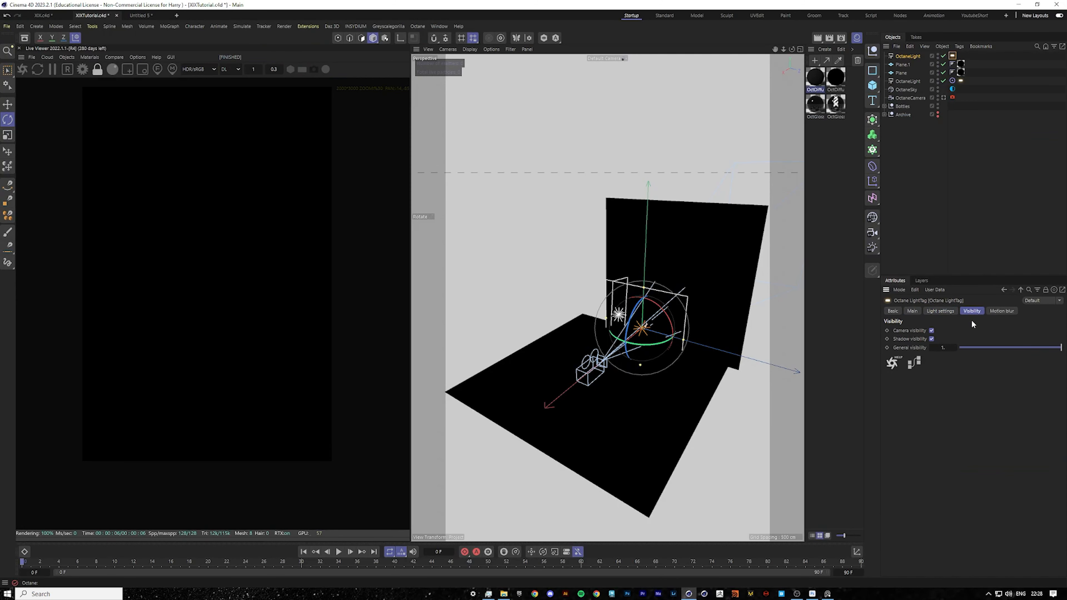
pyautogui.click(932, 330)
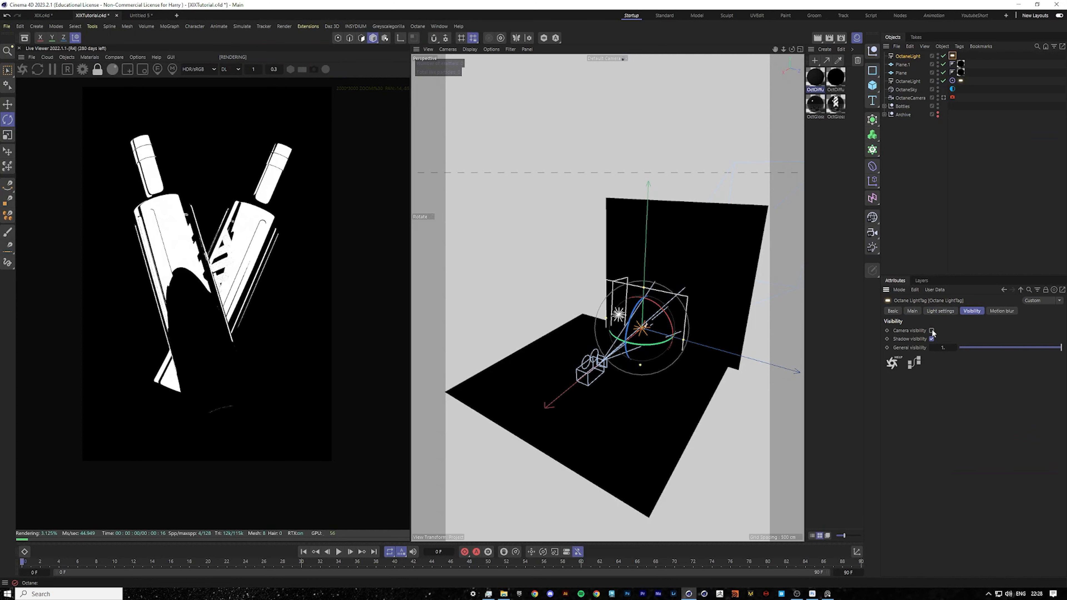
# Set the copied material's color value to 48% and apply it to the back wall plane.
pyautogui.keyDown('alt'); pyautogui.moveTo(691, 297); pyautogui.dragTo(720, 306); pyautogui.keyUp('alt')
pyautogui.click(13, 108)
pyautogui.click(702, 244)
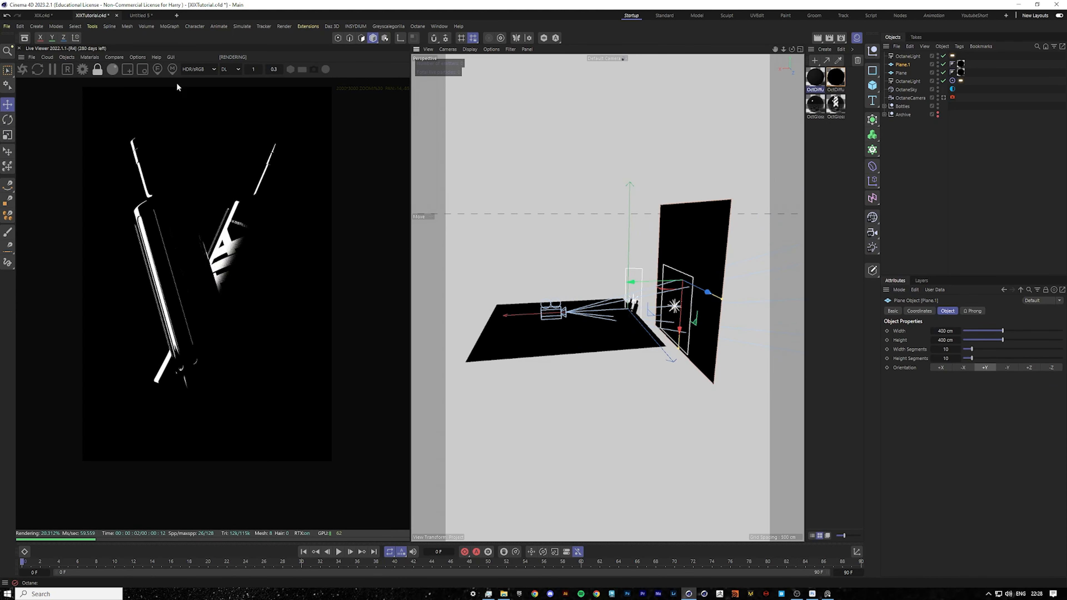
pyautogui.click(819, 78)
pyautogui.doubleClick(819, 78)
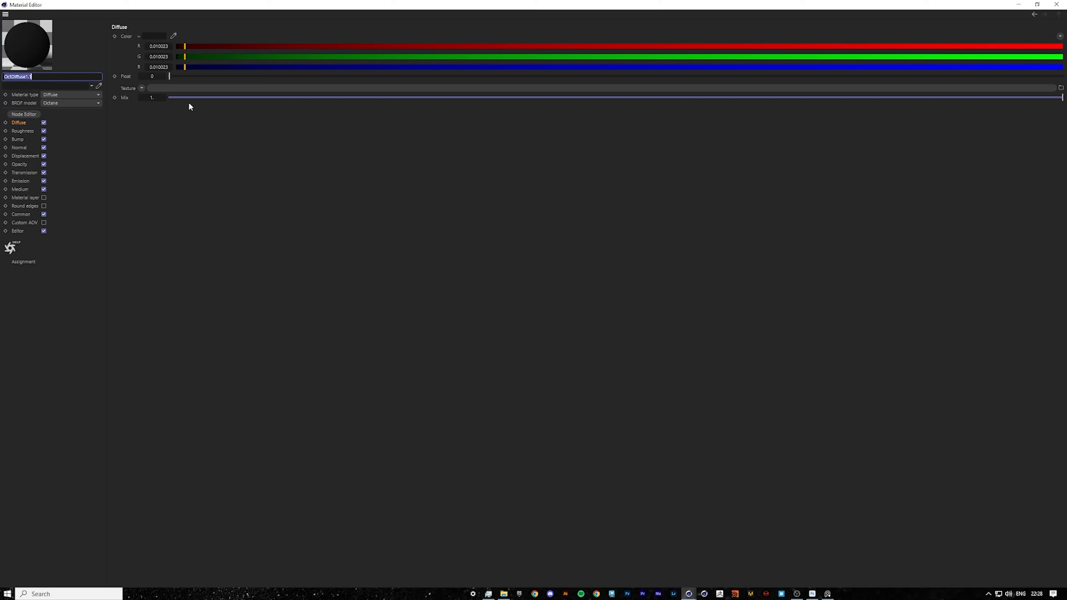
pyautogui.click(155, 37)
pyautogui.moveTo(192, 133); pyautogui.dragTo(203, 133)
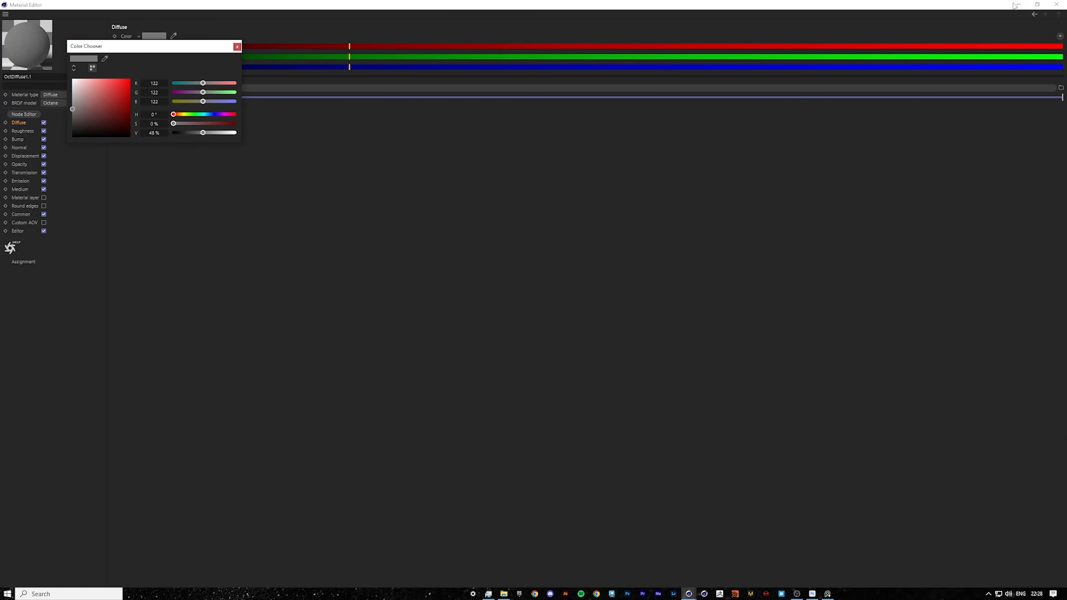
pyautogui.click(1043, 5)
pyautogui.moveTo(675, 4); pyautogui.dragTo(0, 206)
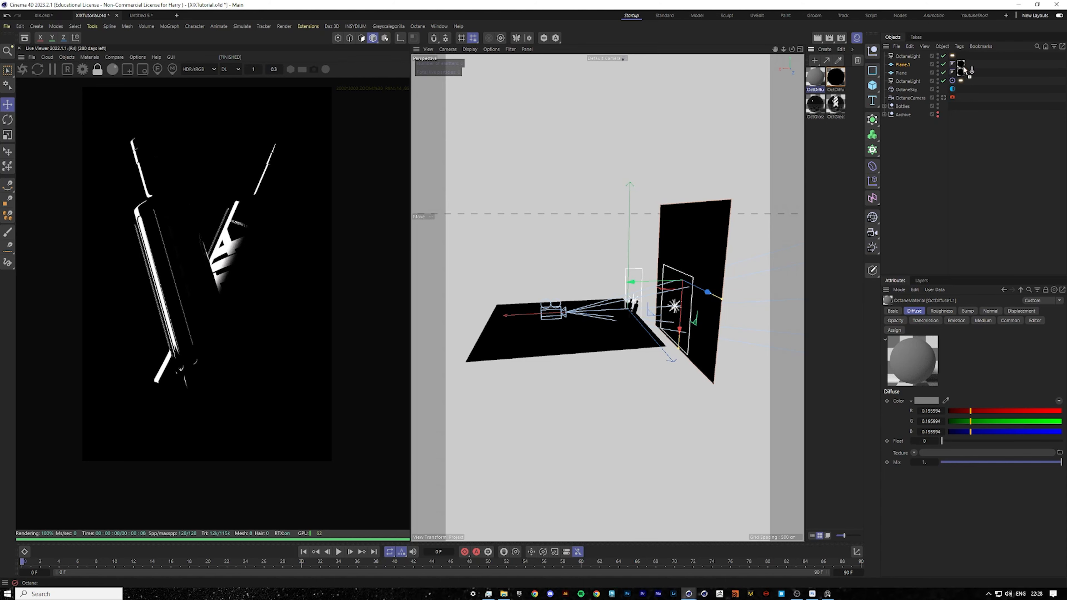
pyautogui.moveTo(965, 68); pyautogui.dragTo(963, 69)
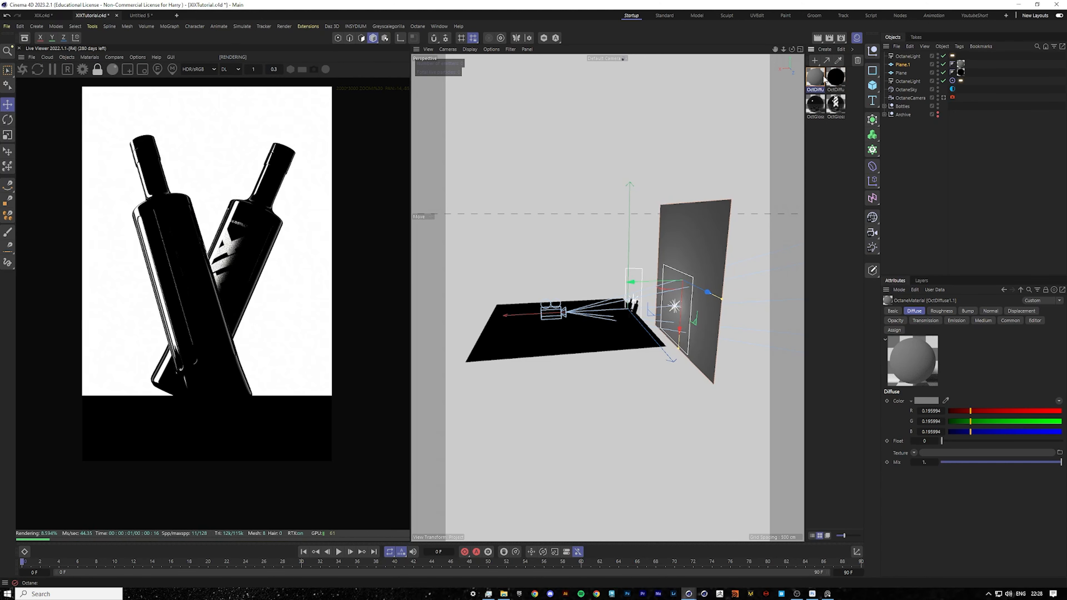
# Darken the back wall material's color value to 5%.
pyautogui.moveTo(0, 190); pyautogui.dragTo(741, 140)
pyautogui.click(332, 166)
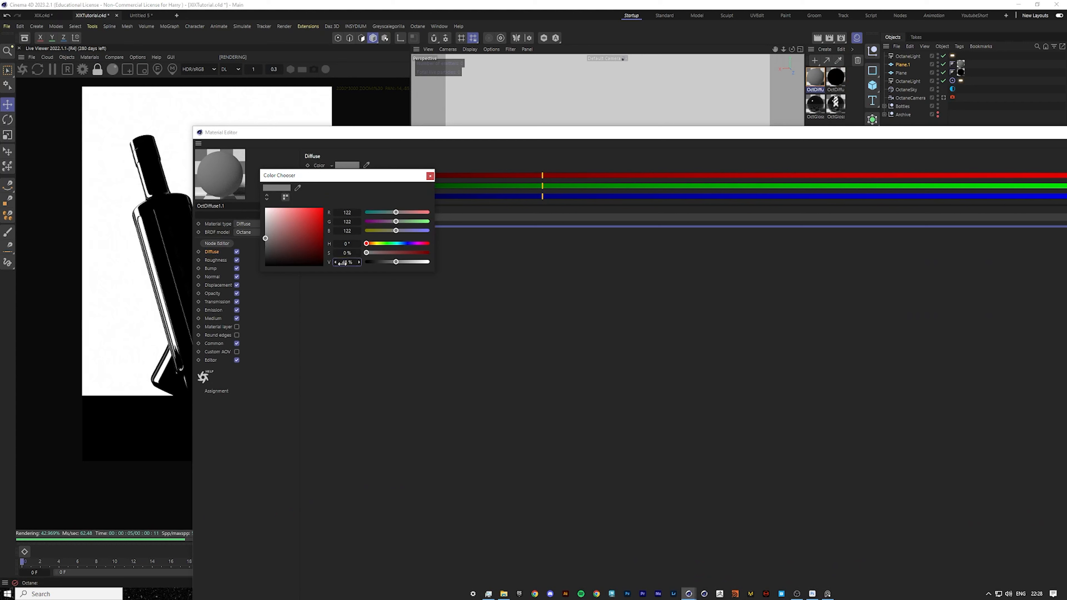
pyautogui.write('10')
pyautogui.press('Return')
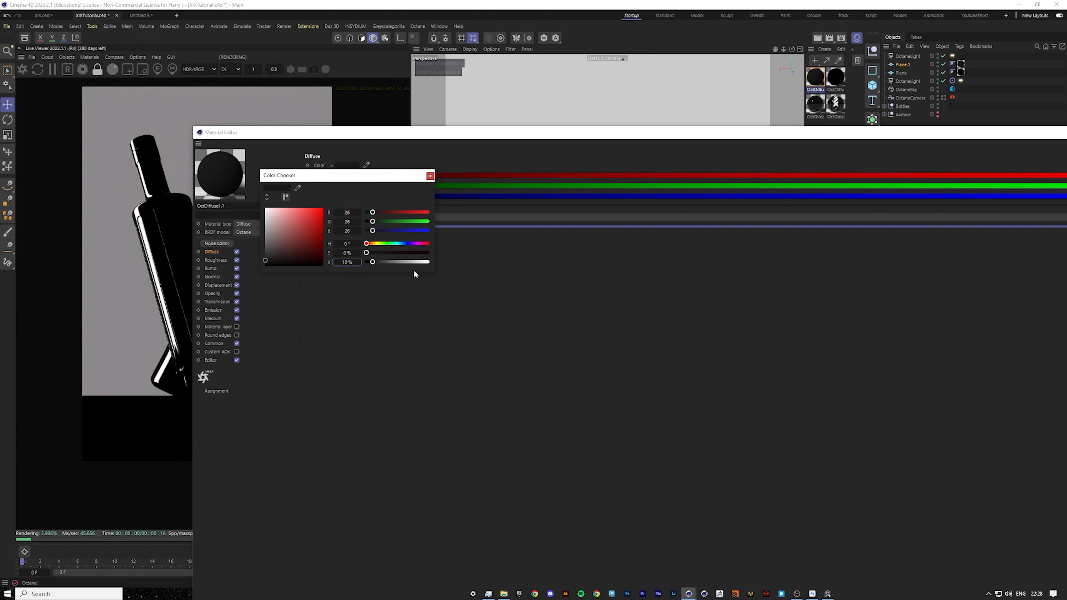
pyautogui.write('5')
pyautogui.press('Return')
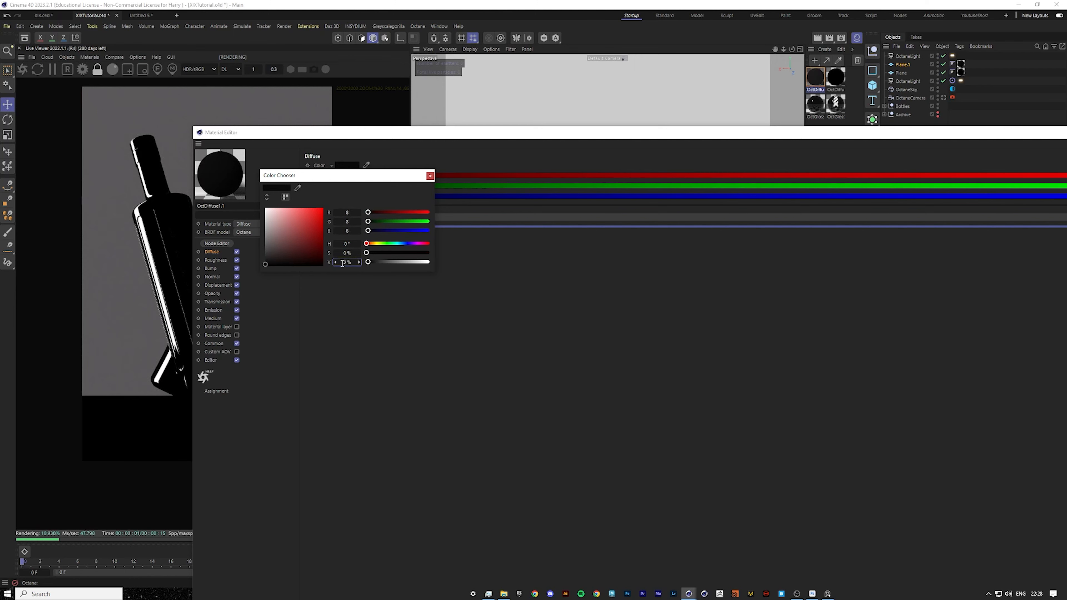
pyautogui.moveTo(1027, 132); pyautogui.dragTo(742, 174)
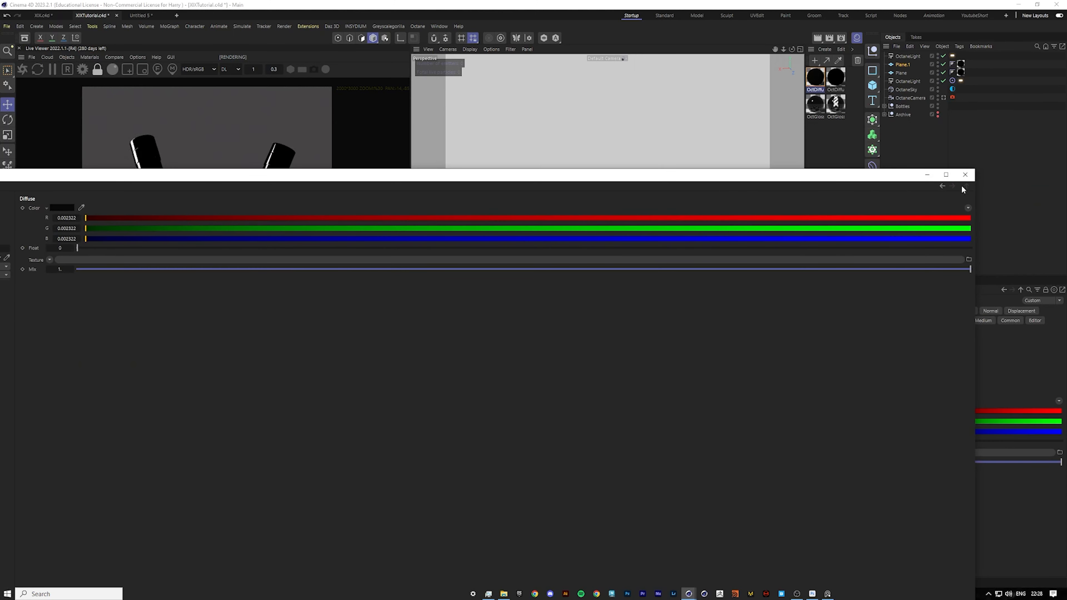
# Try shrinking the back wall plane and moving it lower behind the bottles in camera view, then undo both changes.
pyautogui.click(965, 174)
pyautogui.click(943, 97)
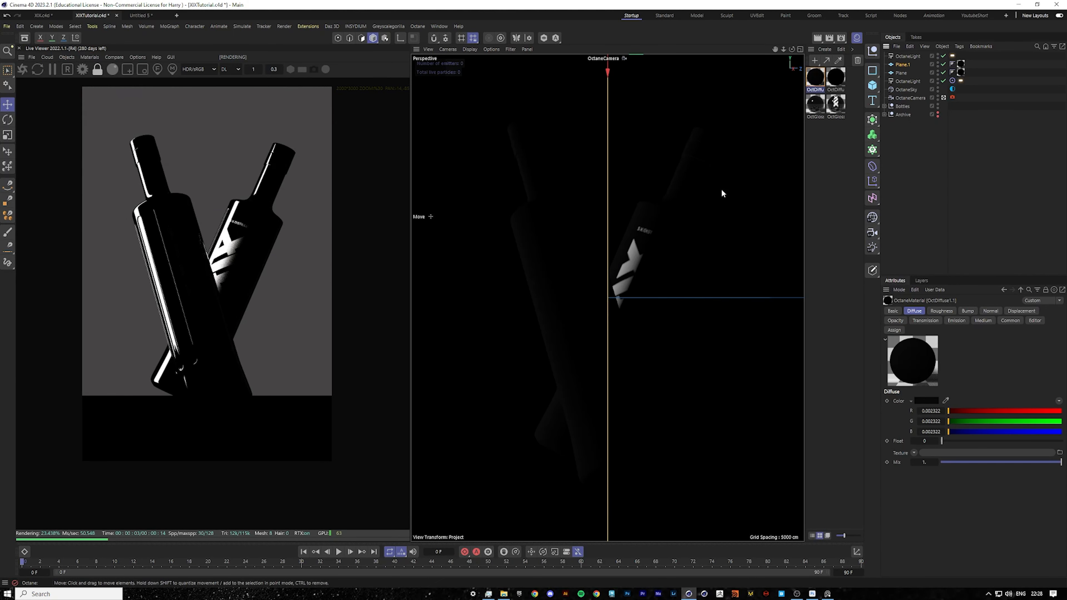
pyautogui.click(7, 134)
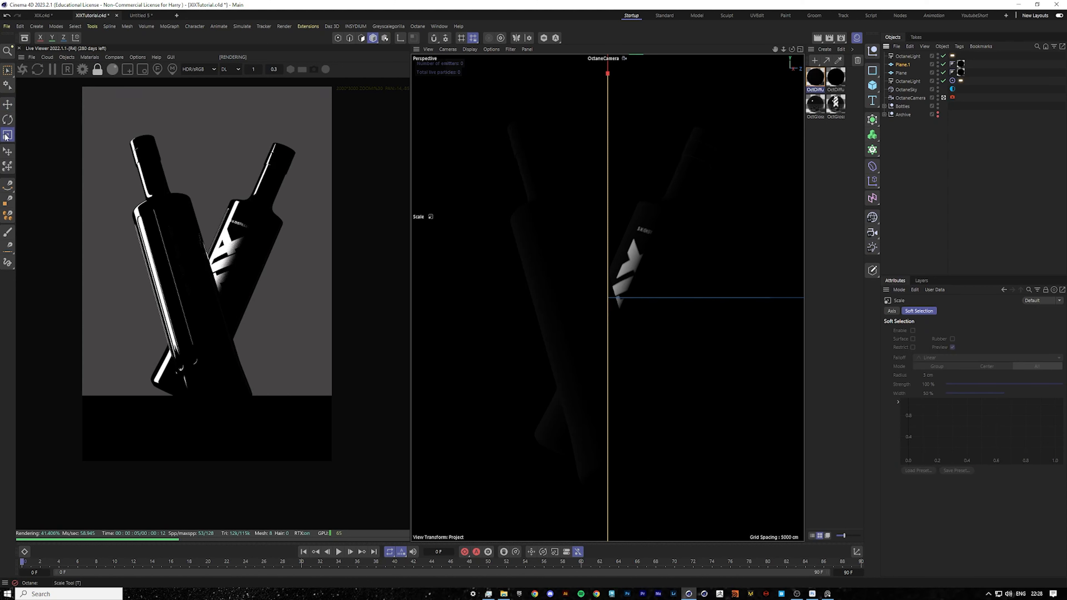
pyautogui.moveTo(588, 170); pyautogui.dragTo(315, 193)
pyautogui.click(8, 104)
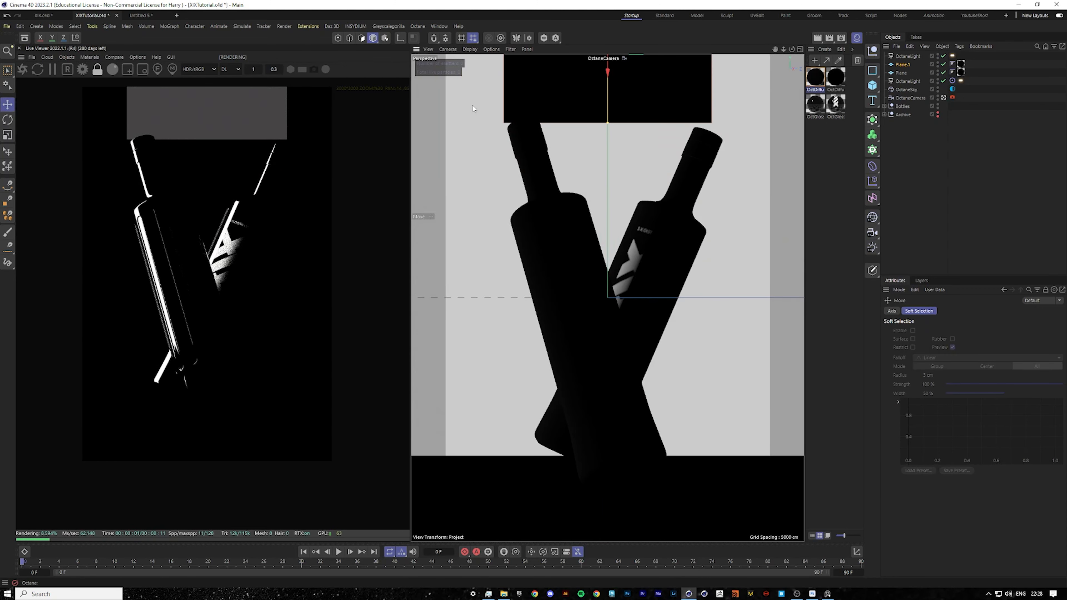
pyautogui.moveTo(607, 73); pyautogui.dragTo(588, 338)
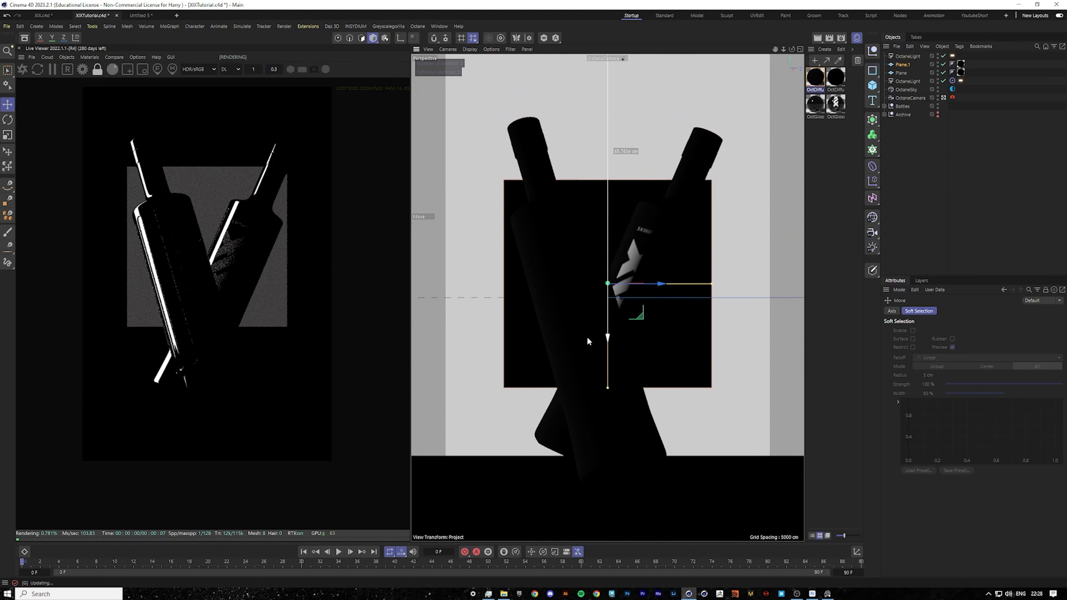
pyautogui.click(944, 98)
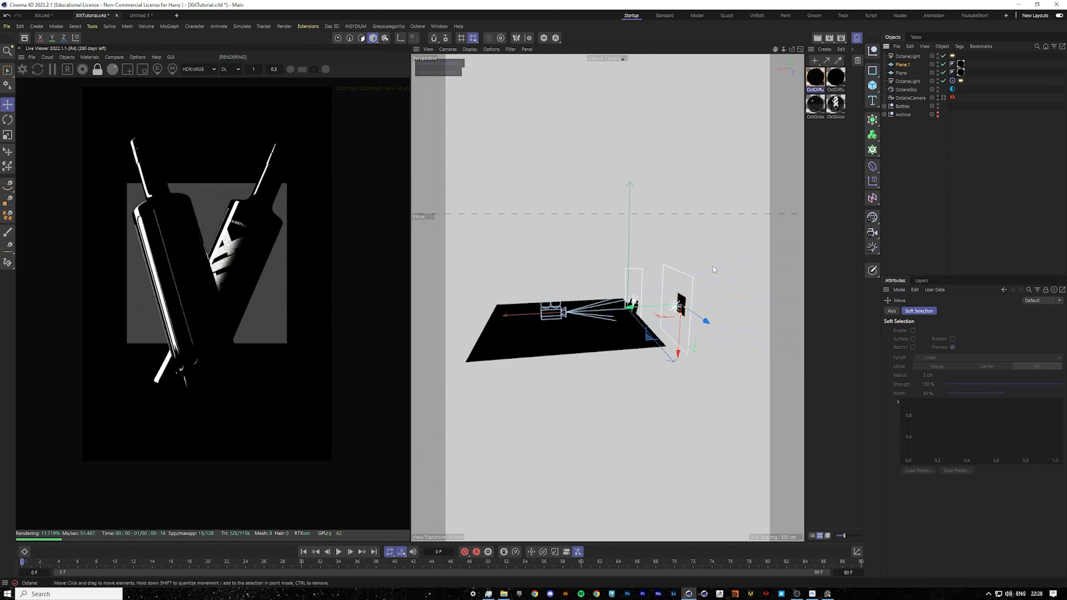
pyautogui.scroll(3, 711, 275)
pyautogui.hotkey('ctrl', 'z')
pyautogui.hotkey('ctrl', 'z')
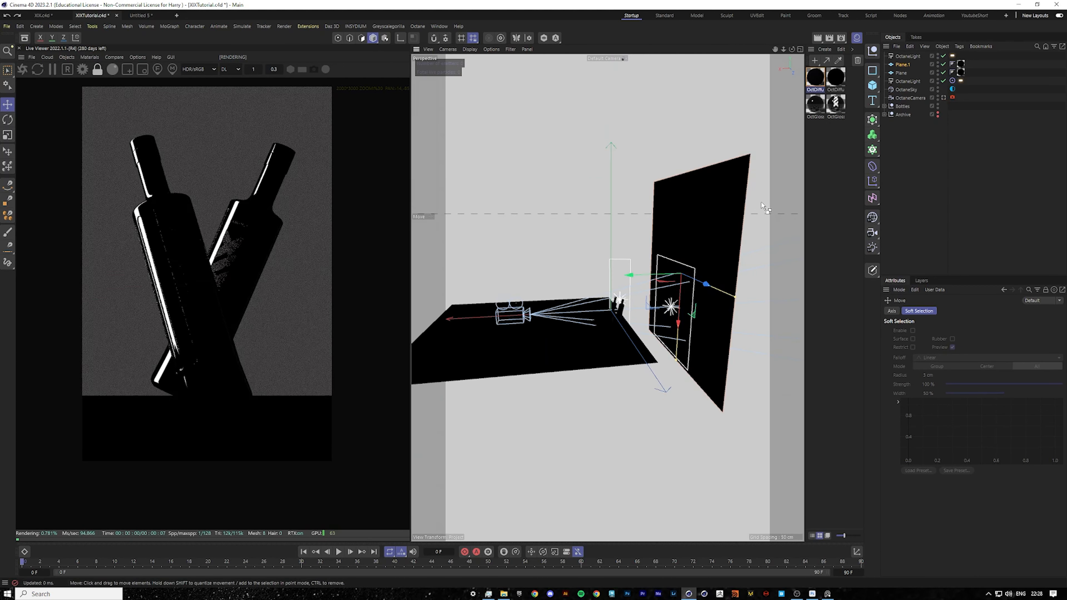
# Scale down the top Octane area light.
pyautogui.click(957, 106)
pyautogui.click(908, 56)
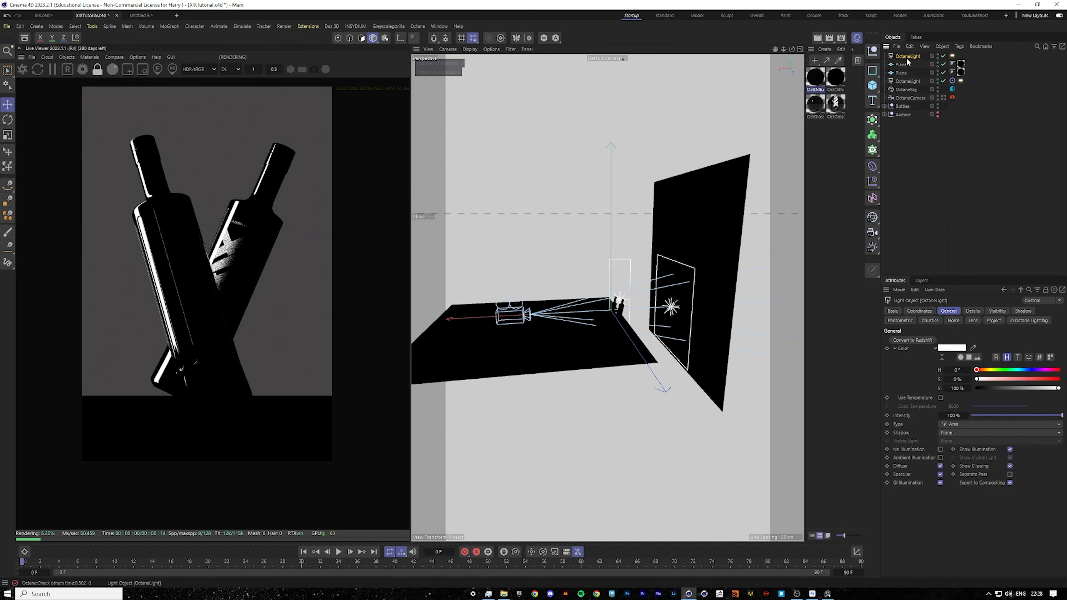
pyautogui.click(8, 136)
pyautogui.moveTo(613, 156); pyautogui.dragTo(441, 171)
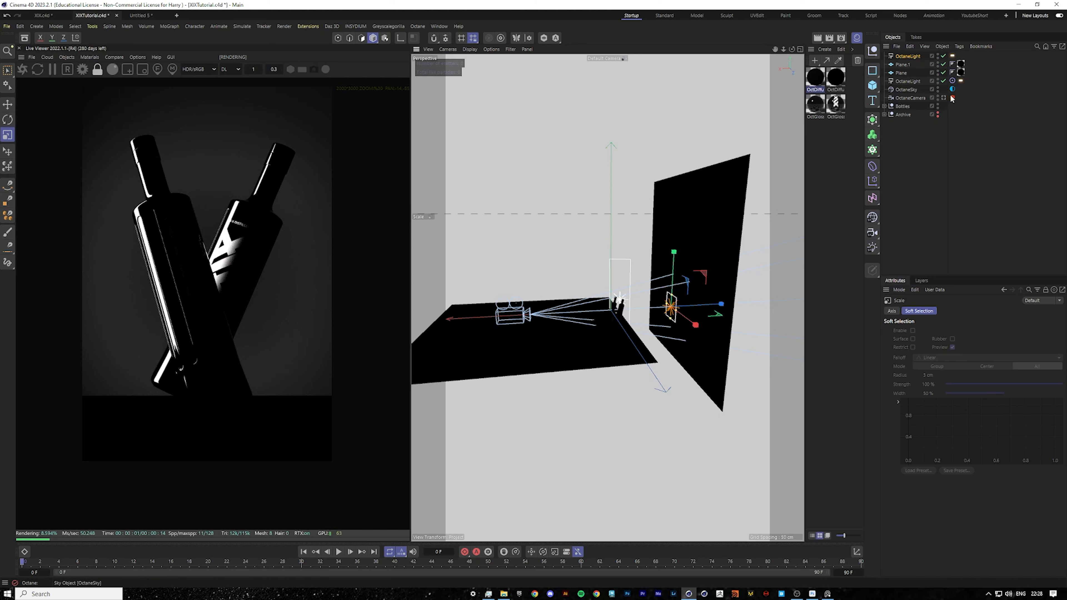
# Set the top light tag's power to 1000.
pyautogui.click(952, 55)
pyautogui.click(941, 312)
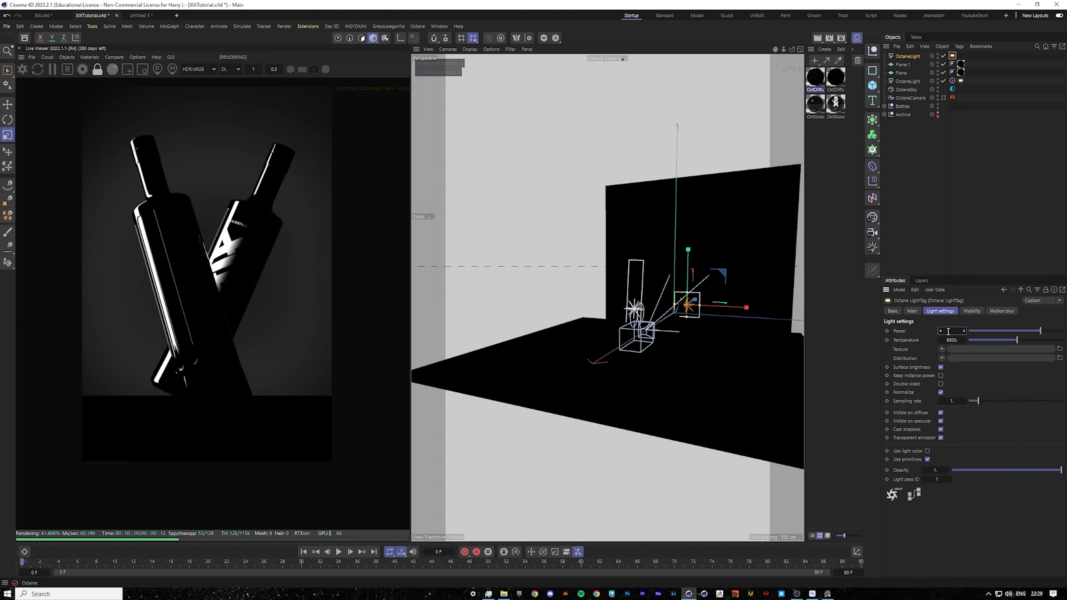
pyautogui.write('500')
pyautogui.press('Return')
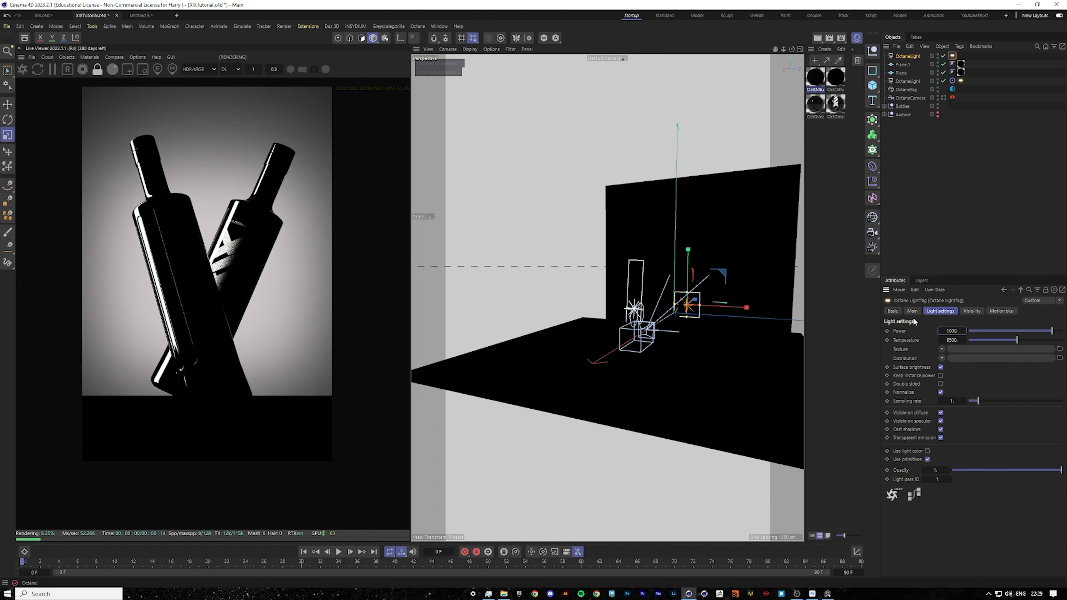
# Nudge the top light slightly in the viewport.
pyautogui.click(8, 104)
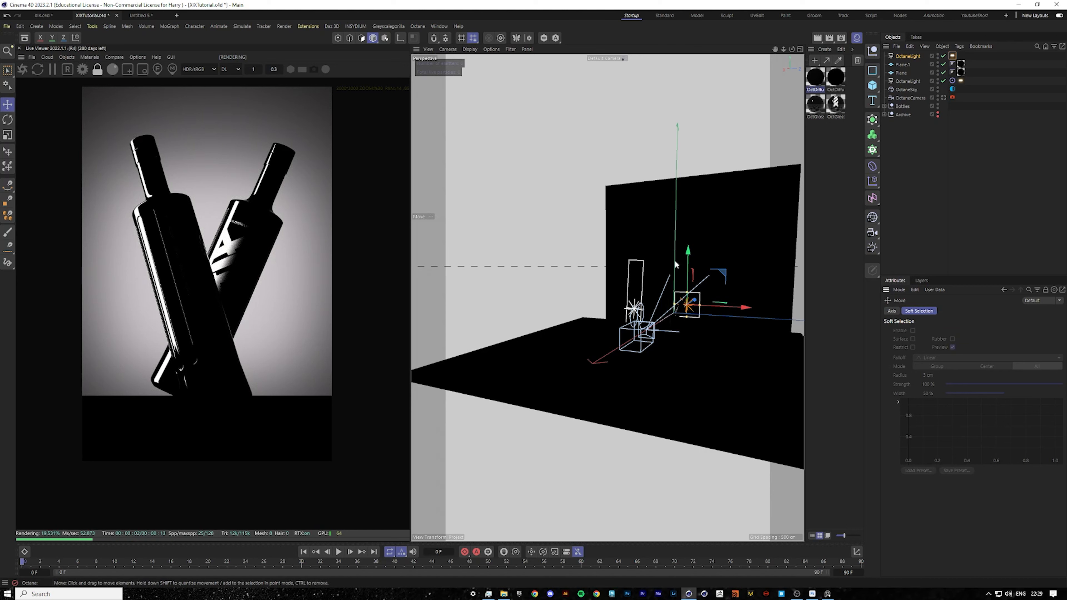
pyautogui.moveTo(688, 253); pyautogui.dragTo(688, 250)
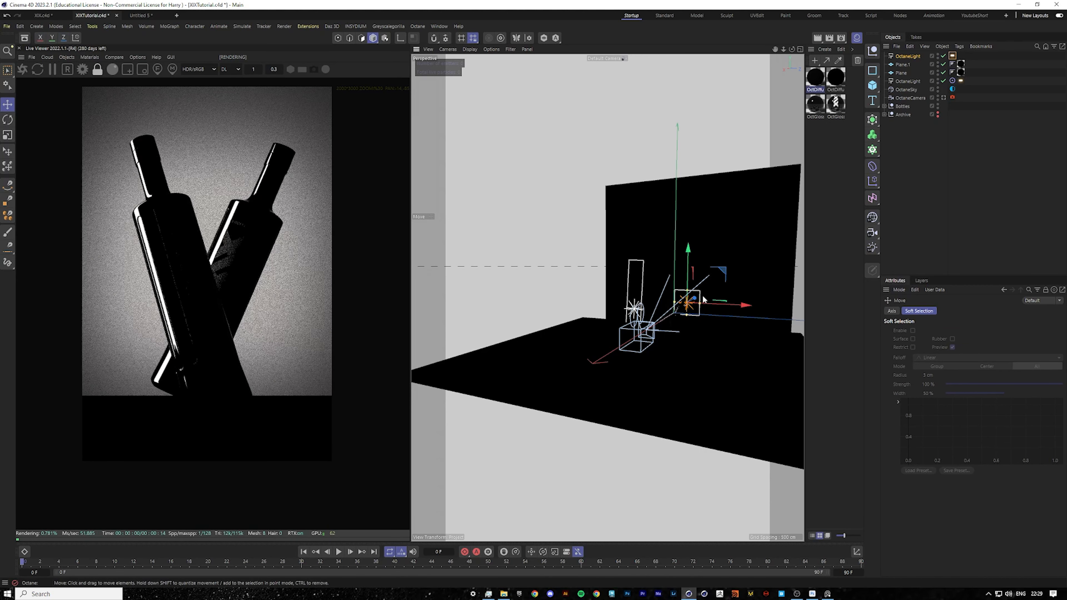
pyautogui.moveTo(700, 303); pyautogui.dragTo(698, 304)
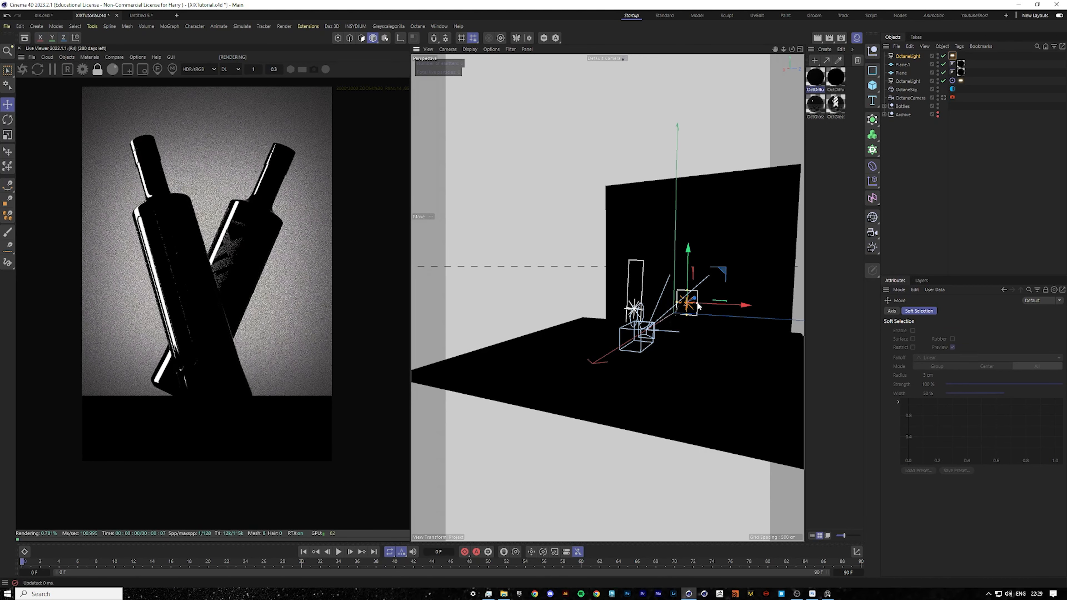
# Change the top light's area shape to Disc.
pyautogui.click(908, 57)
pyautogui.click(972, 311)
pyautogui.click(981, 391)
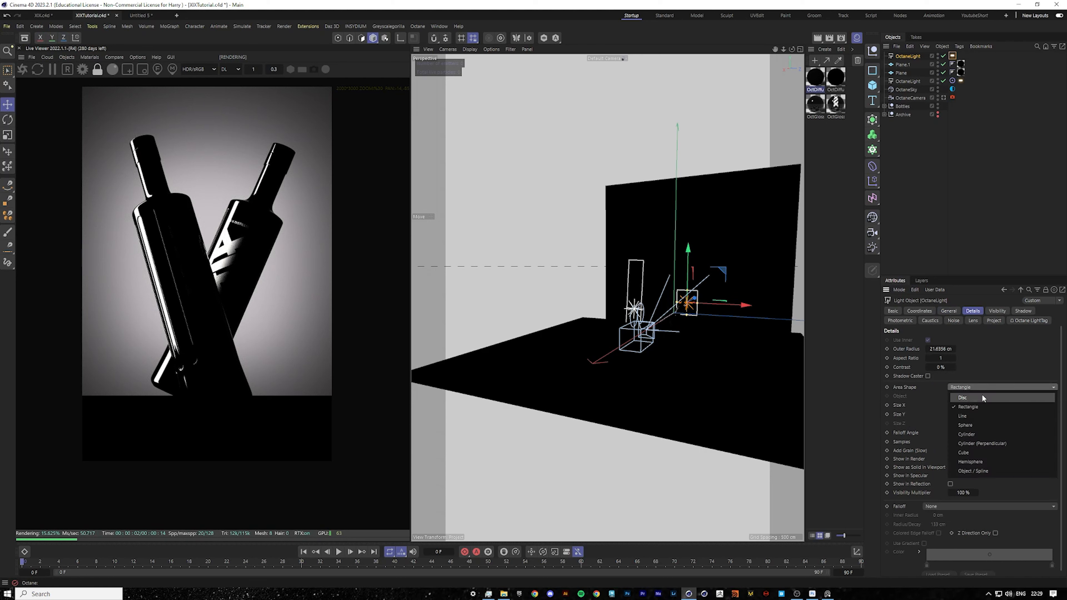
pyautogui.click(979, 397)
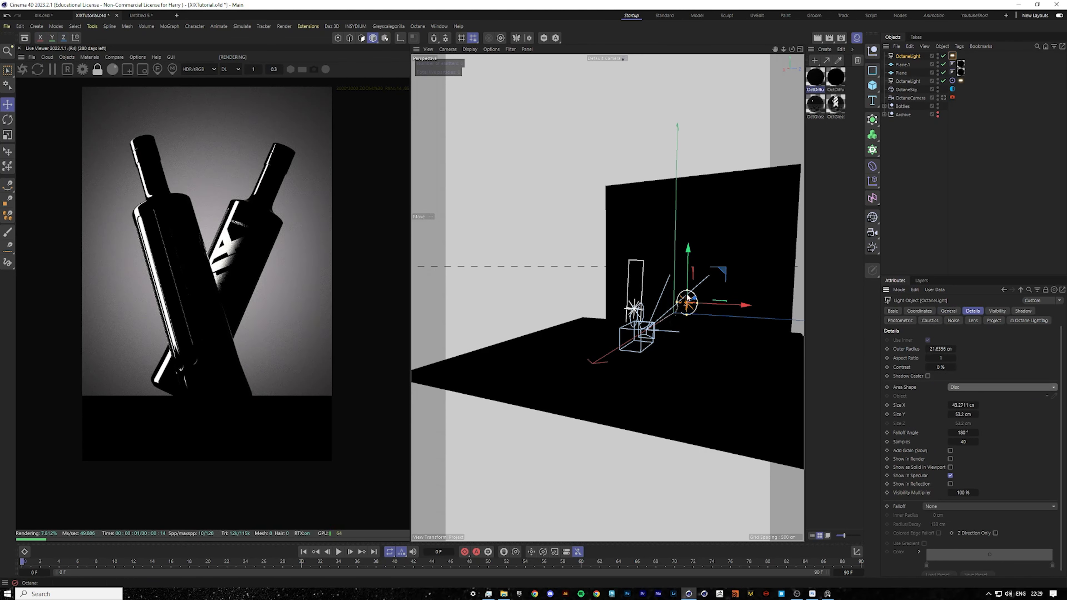
# Raise the top light tag's power to 1500 and set its temperature to about 6800 K.
pyautogui.click(952, 56)
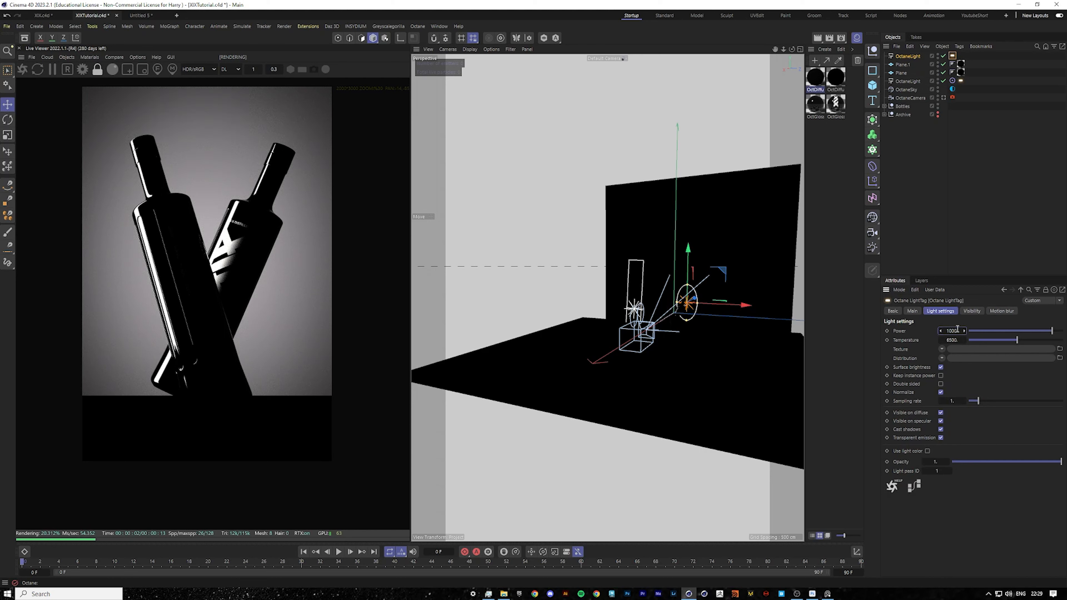
pyautogui.press('Return')
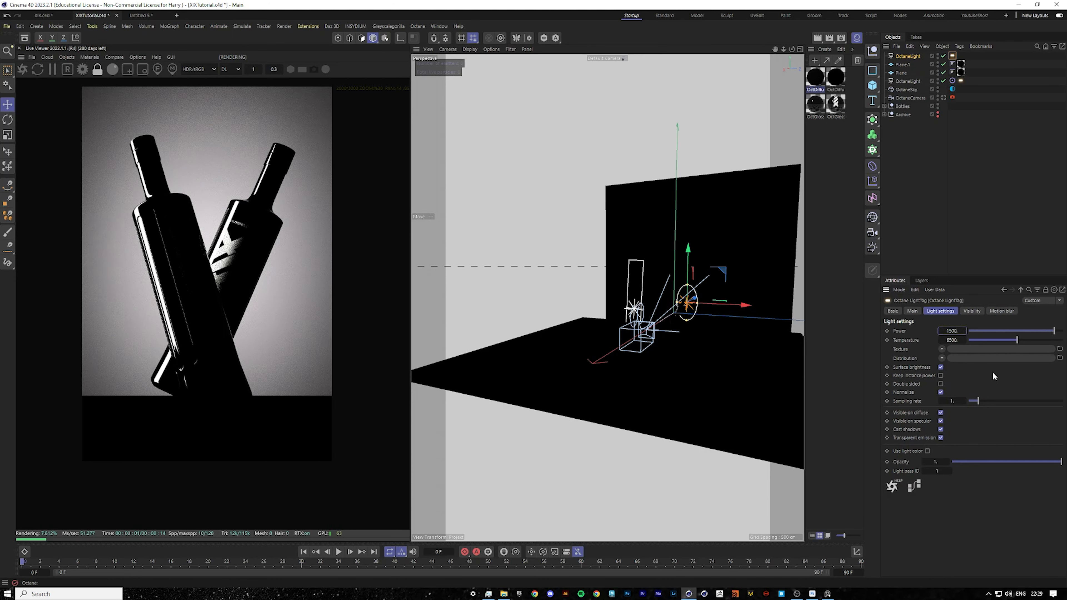
pyautogui.moveTo(993, 340); pyautogui.dragTo(990, 340)
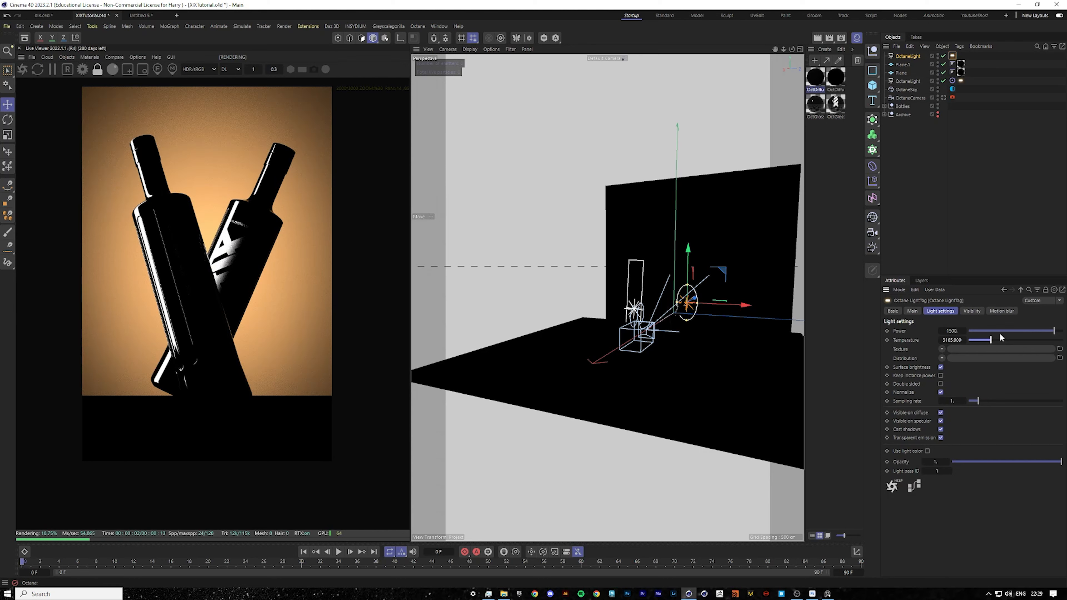
pyautogui.moveTo(999, 341); pyautogui.dragTo(1039, 340)
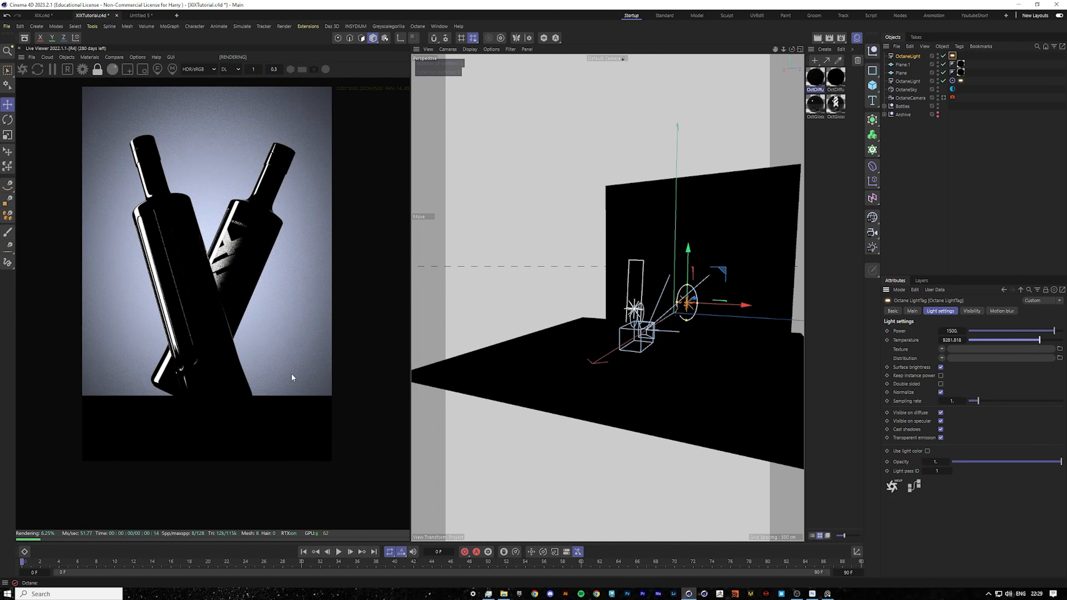
pyautogui.doubleClick(282, 406)
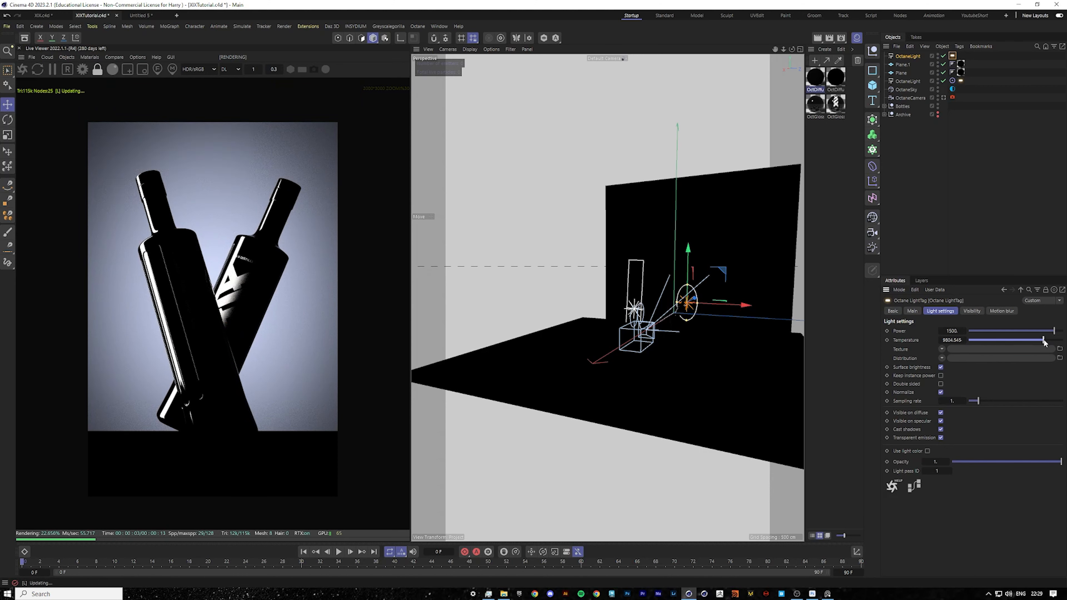
pyautogui.moveTo(1044, 341); pyautogui.dragTo(1045, 341)
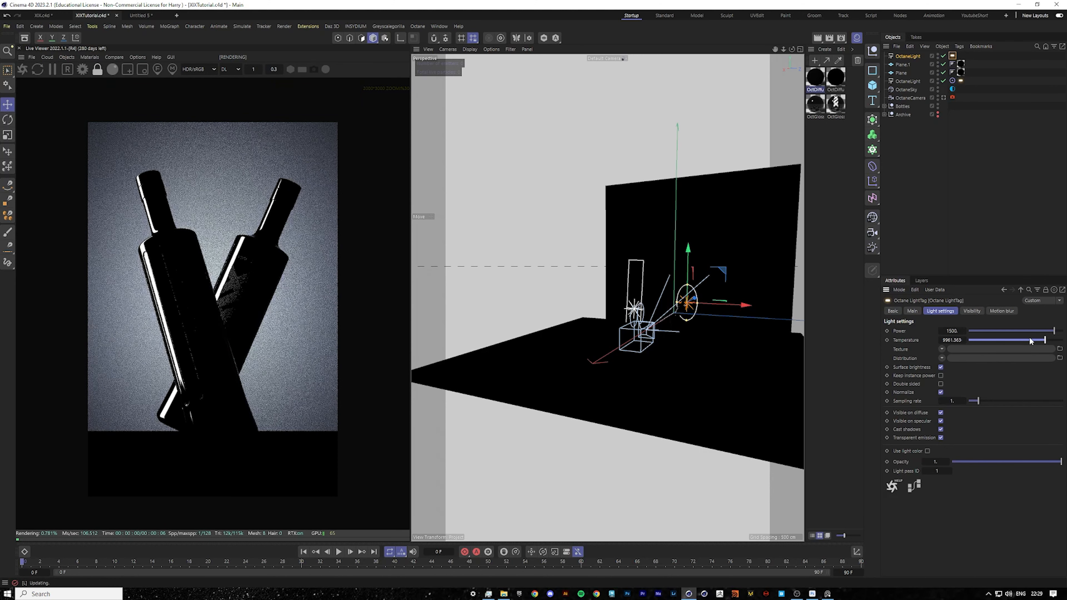
pyautogui.click(943, 349)
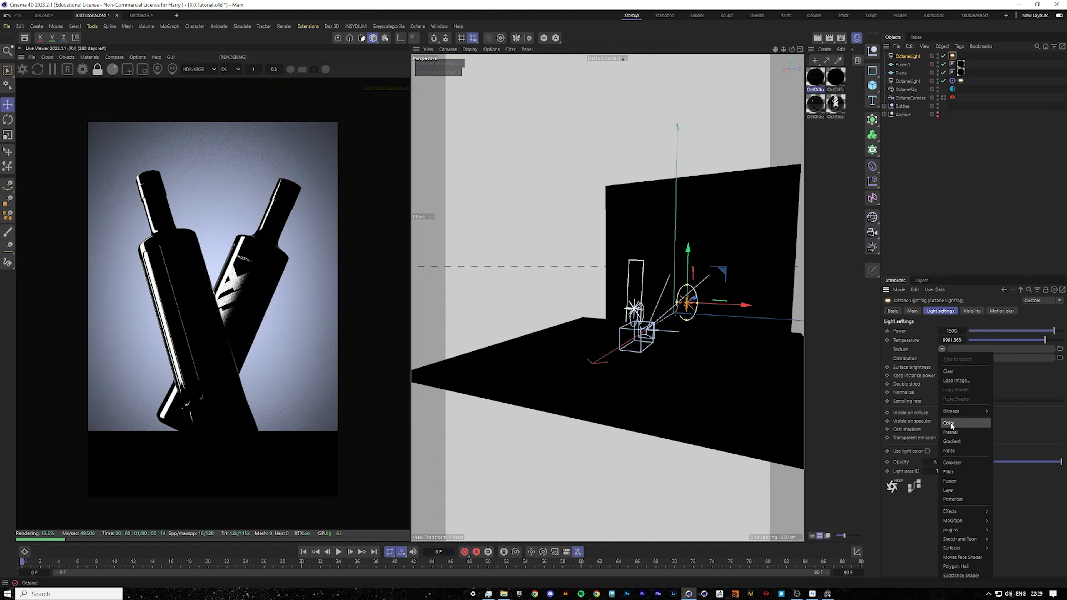
pyautogui.click(1033, 420)
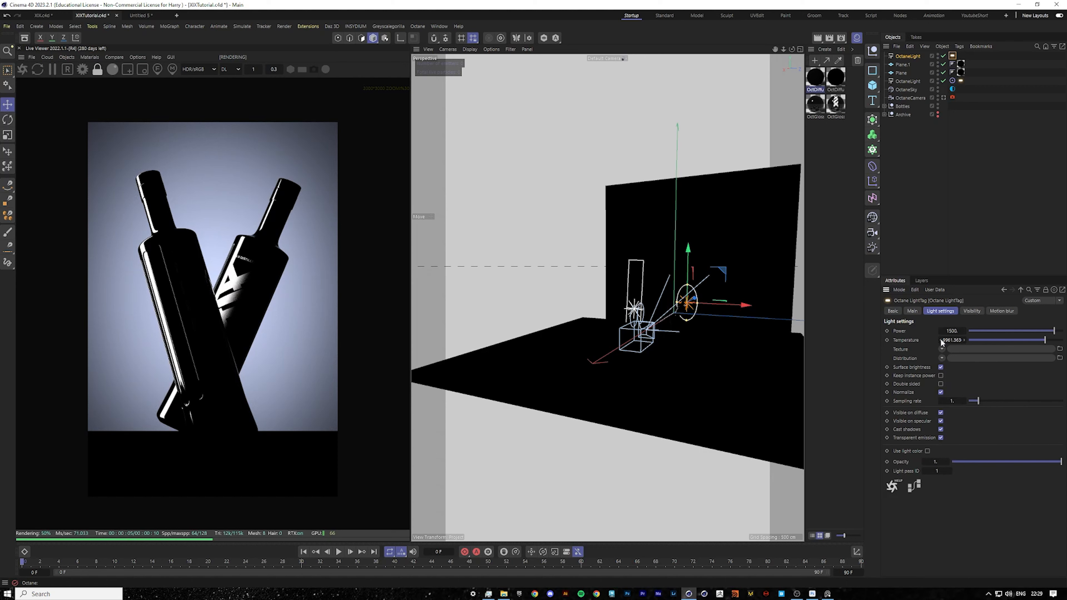
pyautogui.click(1020, 340)
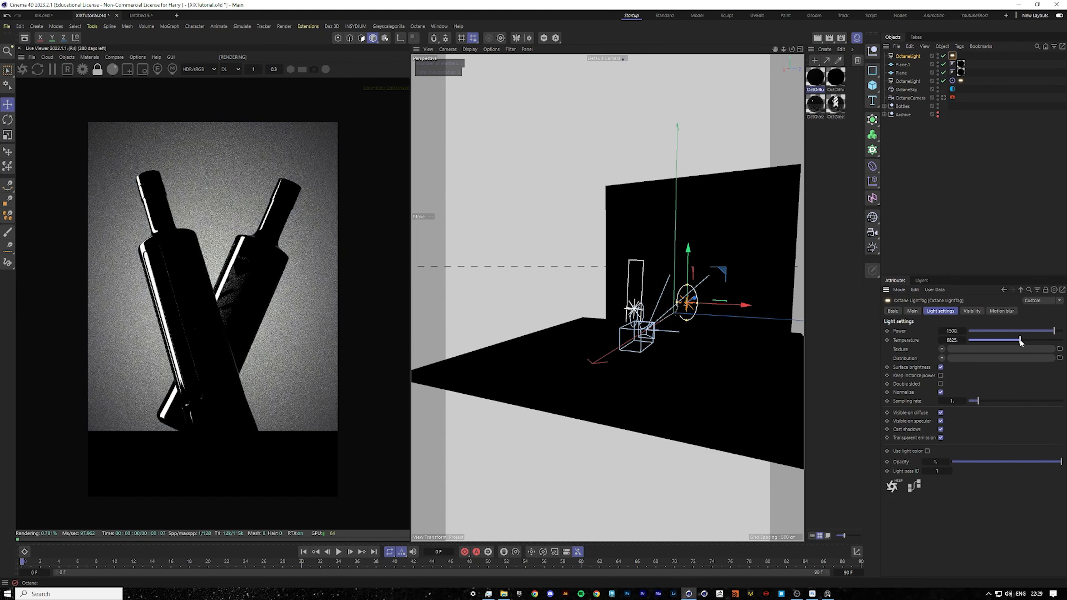
pyautogui.moveTo(1019, 338); pyautogui.dragTo(1022, 340)
pyautogui.click(1019, 232)
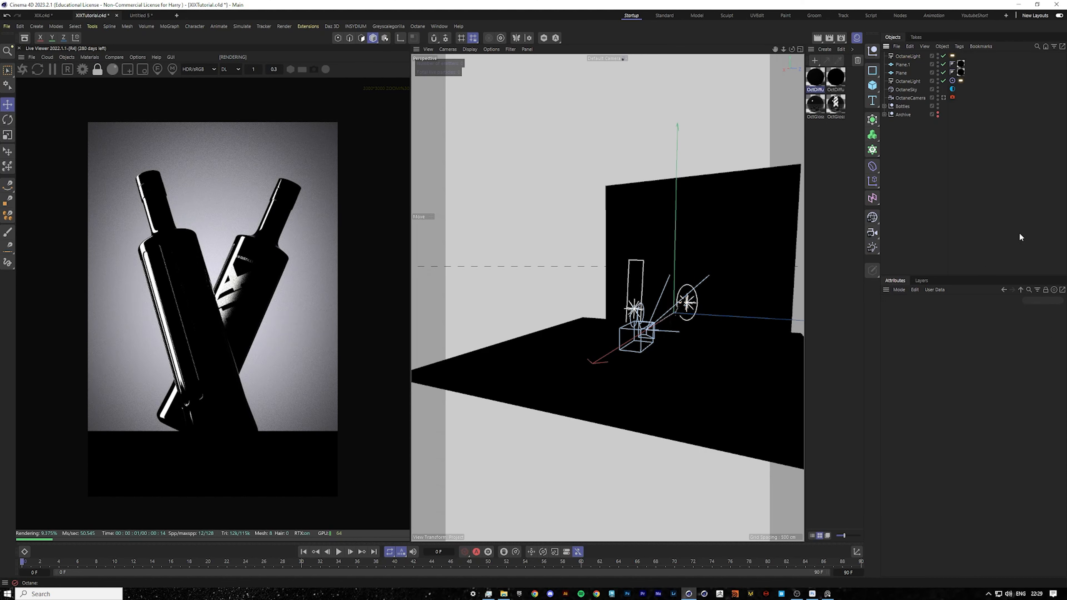
# Check the render with the floor plane hidden, then show the floor again.
pyautogui.scroll(3, 661, 317)
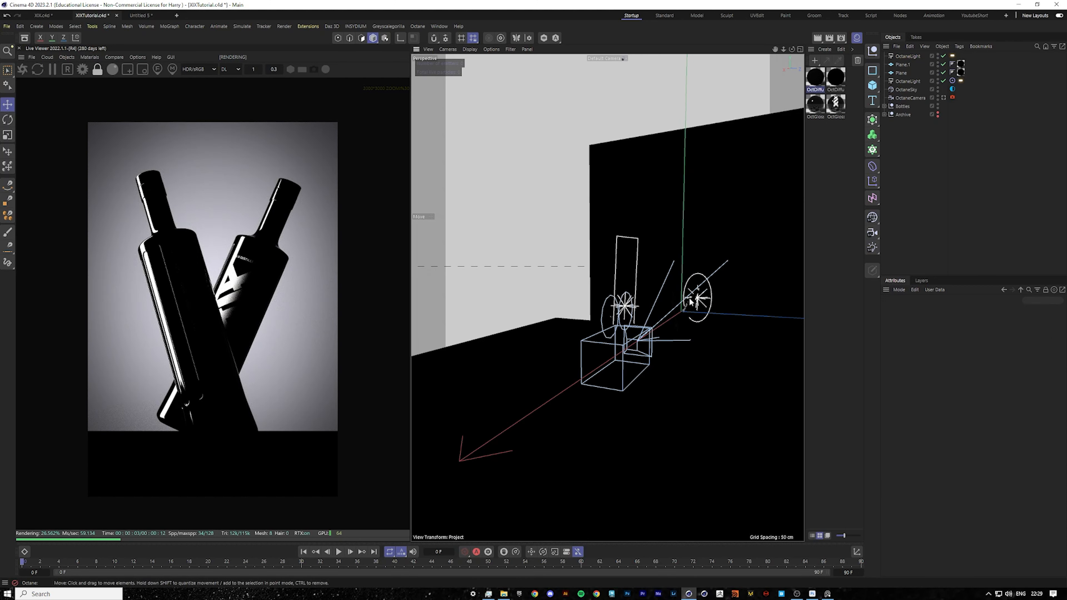
pyautogui.keyDown('alt'); pyautogui.moveTo(725, 259); pyautogui.dragTo(646, 277); pyautogui.keyUp('alt')
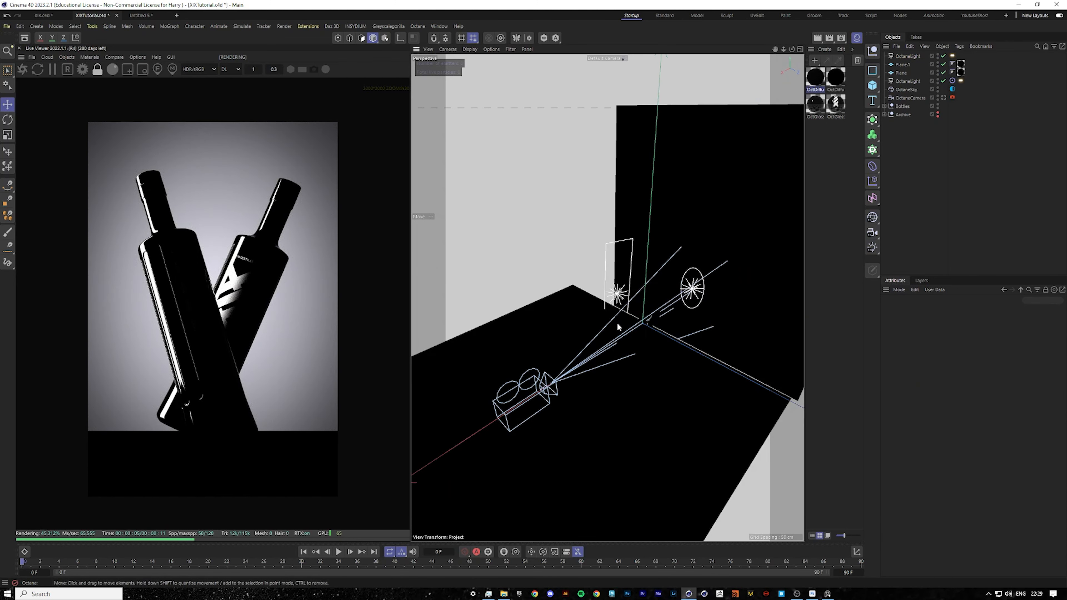
pyautogui.click(728, 424)
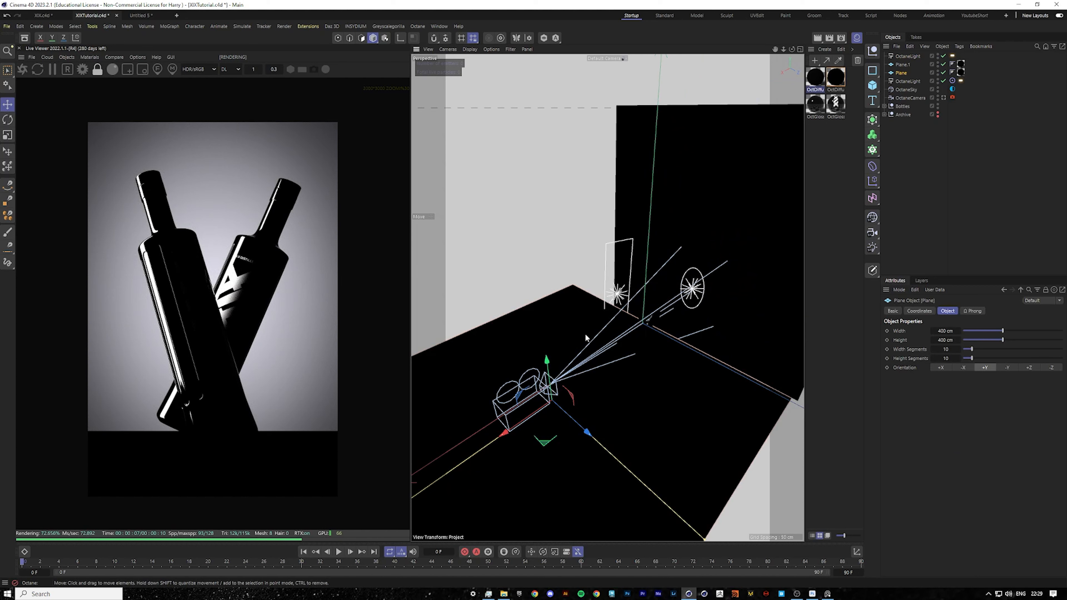
pyautogui.click(942, 73)
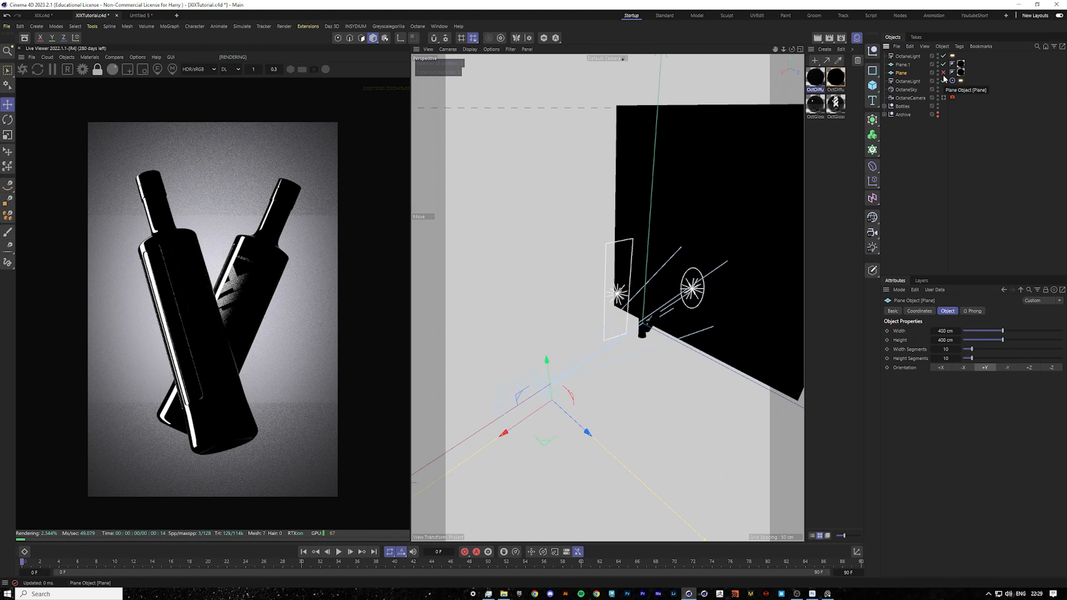
pyautogui.click(943, 73)
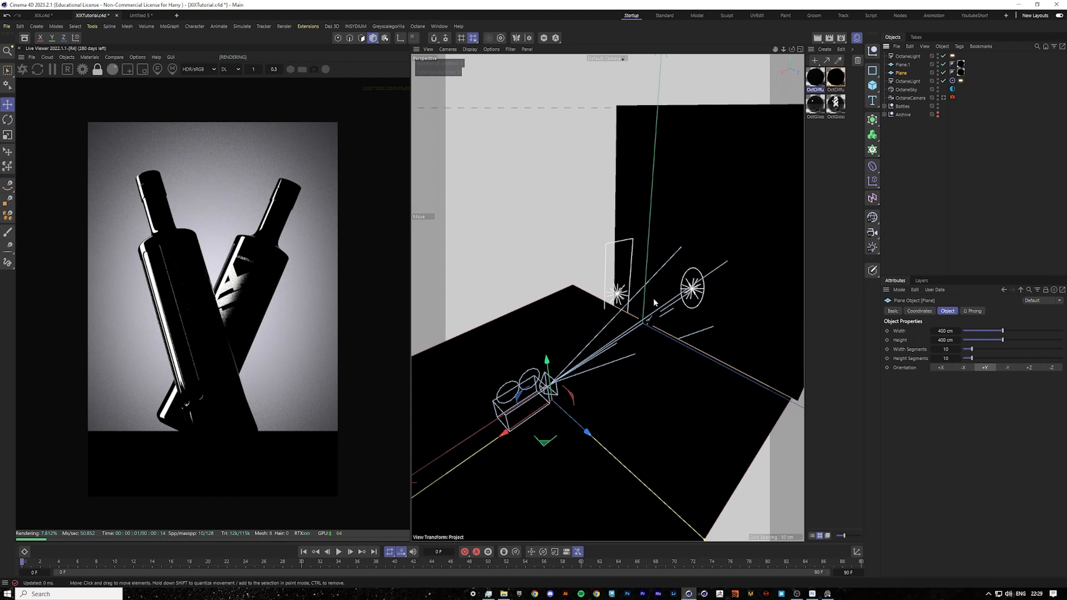
# Examine the scene's lights and the contents of the Bottles group.
pyautogui.click(616, 295)
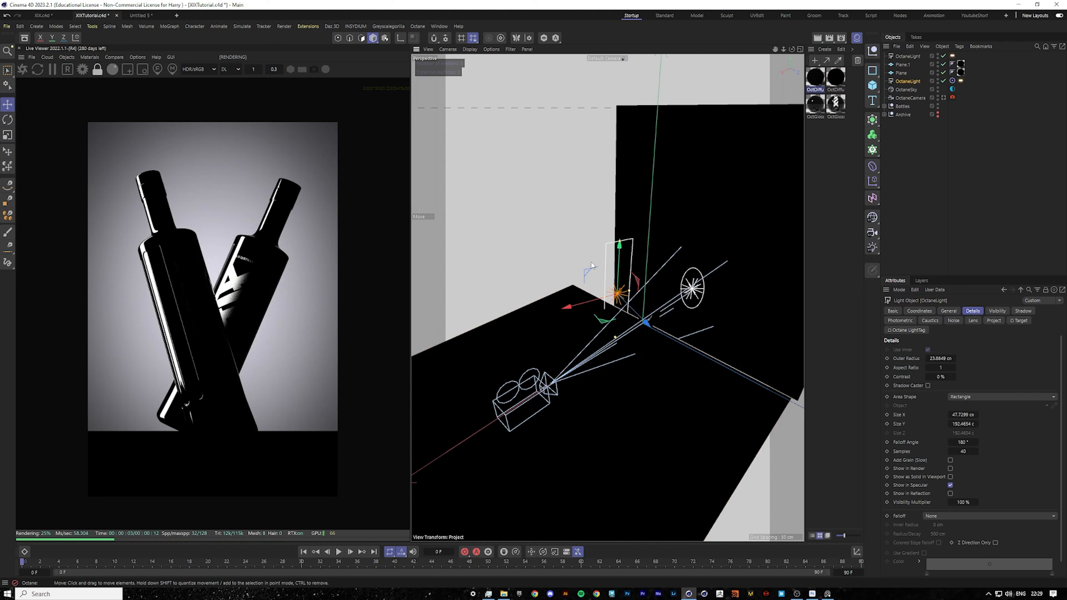
pyautogui.click(676, 148)
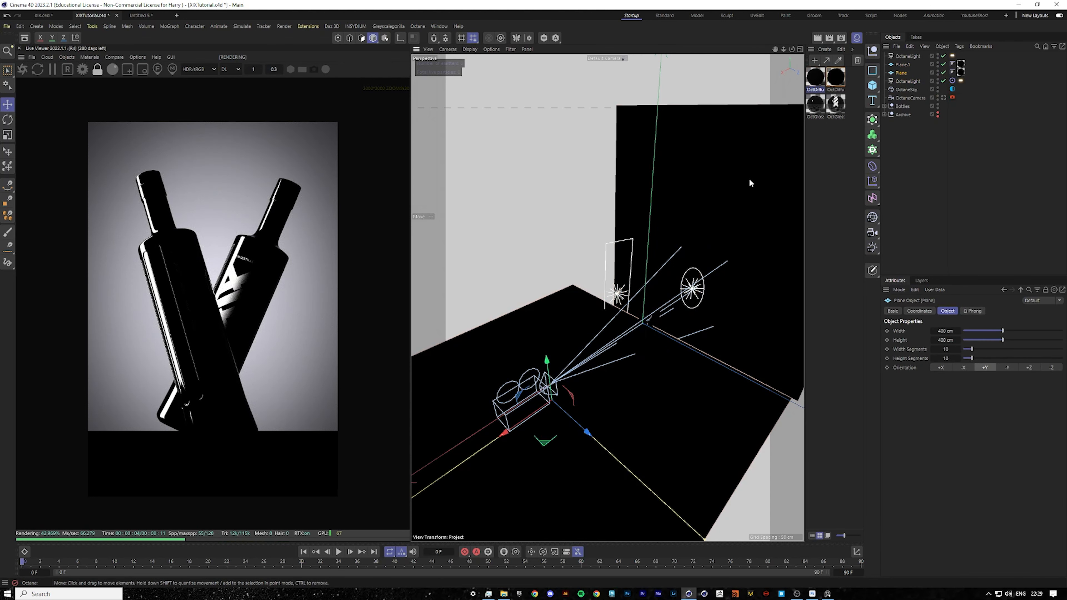
pyautogui.click(952, 142)
pyautogui.click(914, 58)
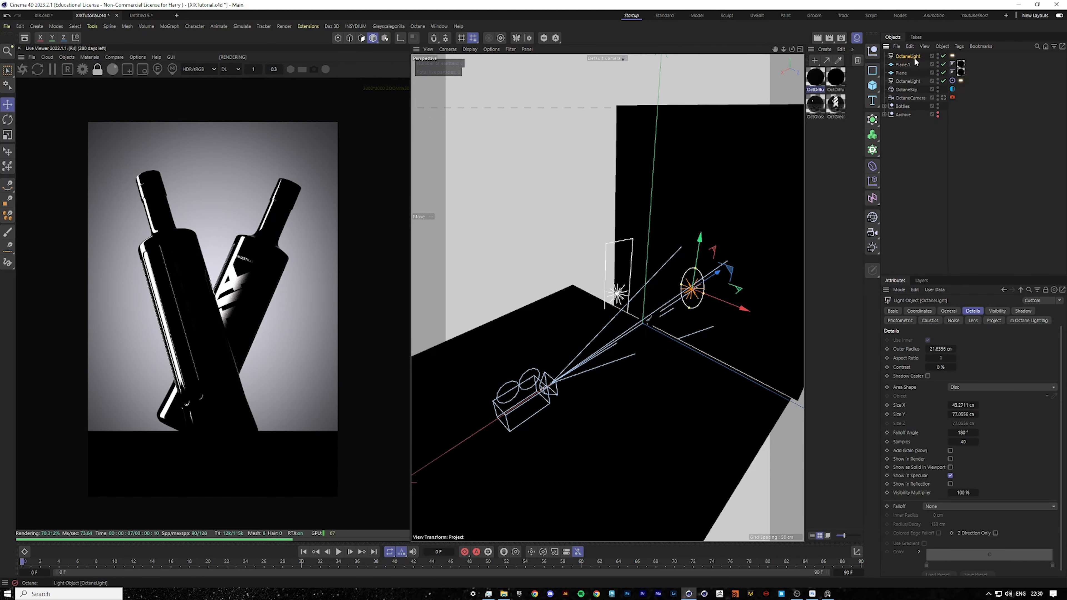
pyautogui.click(884, 106)
pyautogui.click(951, 178)
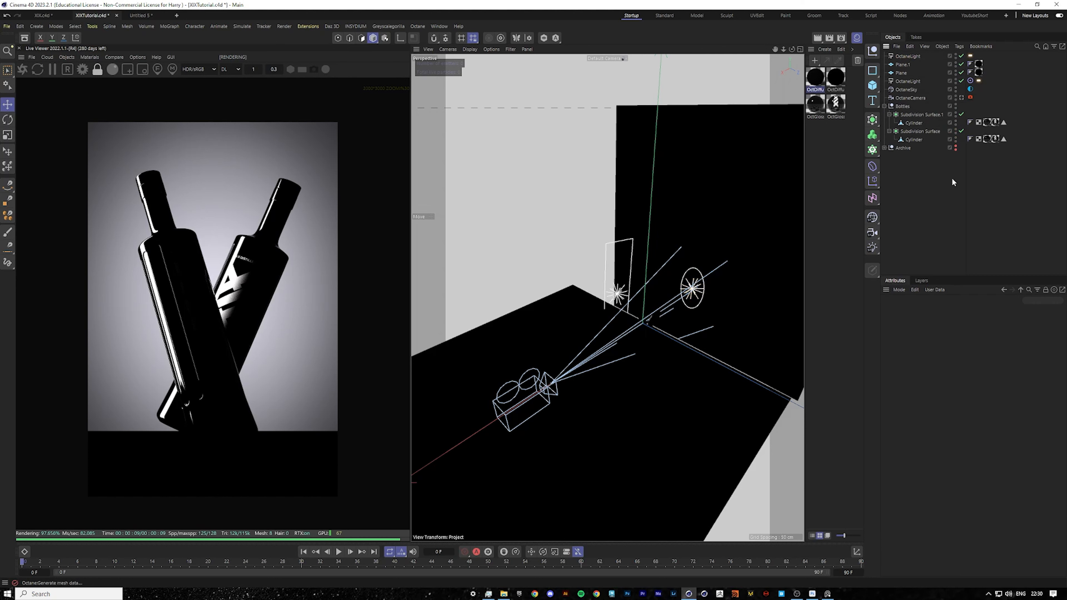
pyautogui.click(911, 56)
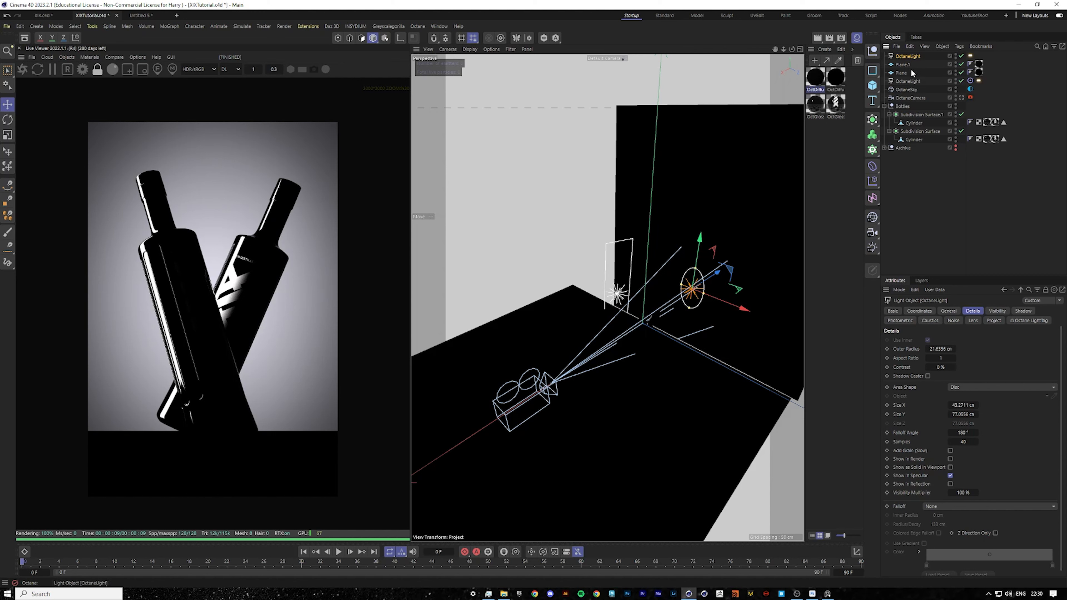
# Set the top light tag's light pass ID to 2.
pyautogui.click(971, 55)
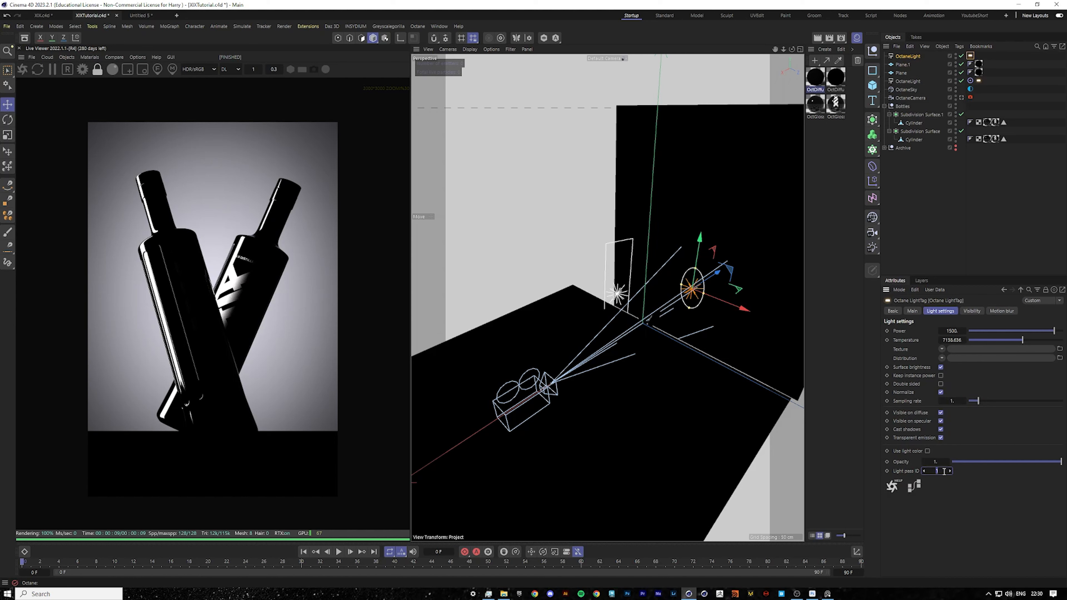
pyautogui.press('Return')
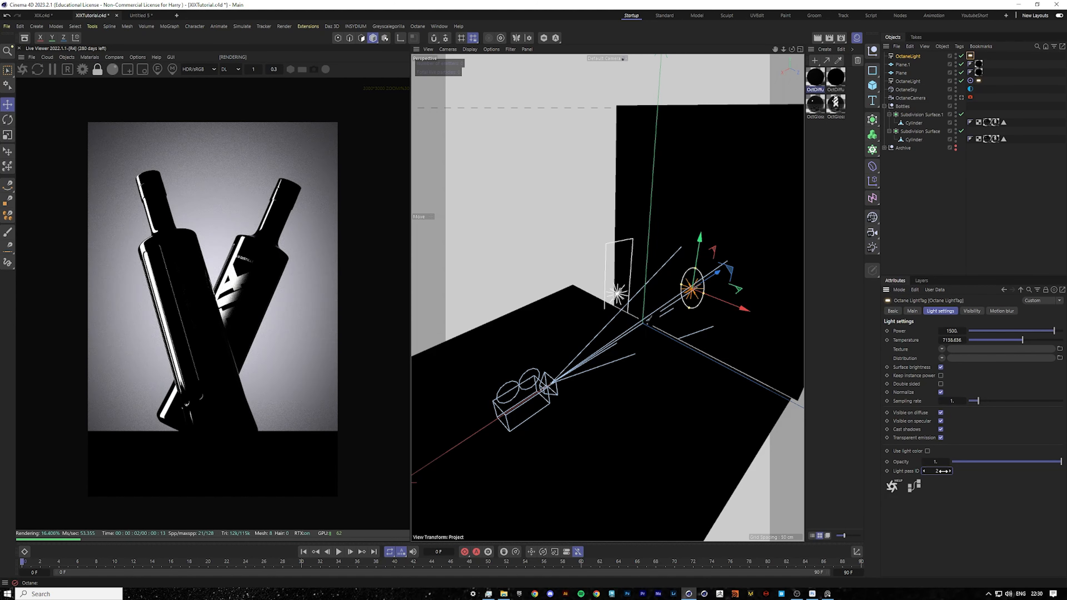
# Select both the floor and backdrop planes and add Octane Object tags to them.
pyautogui.click(753, 266)
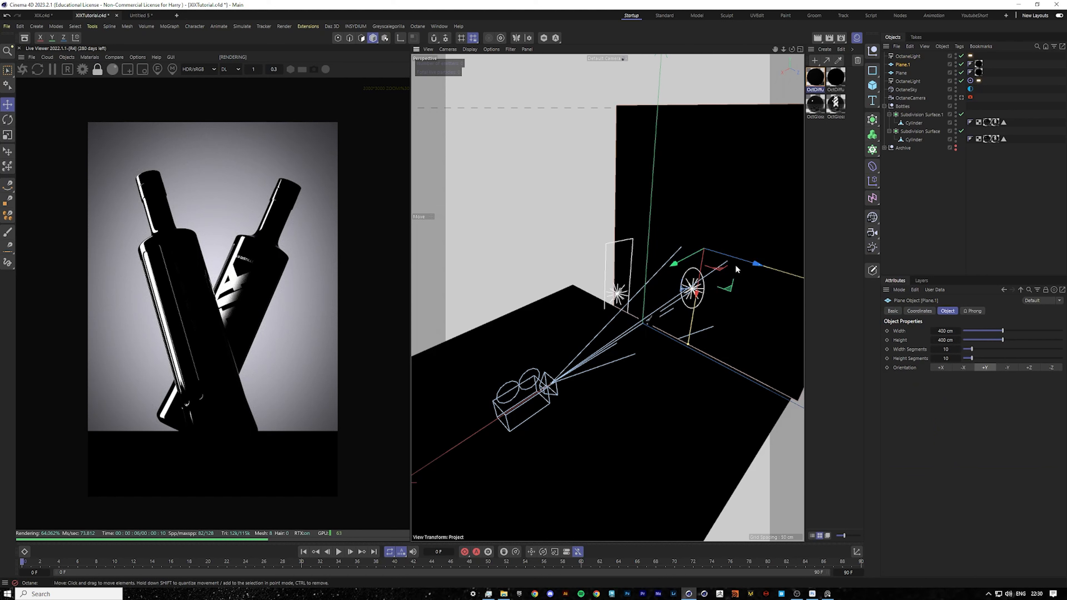
pyautogui.keyDown('shift'); pyautogui.click(683, 409); pyautogui.keyUp('shift')
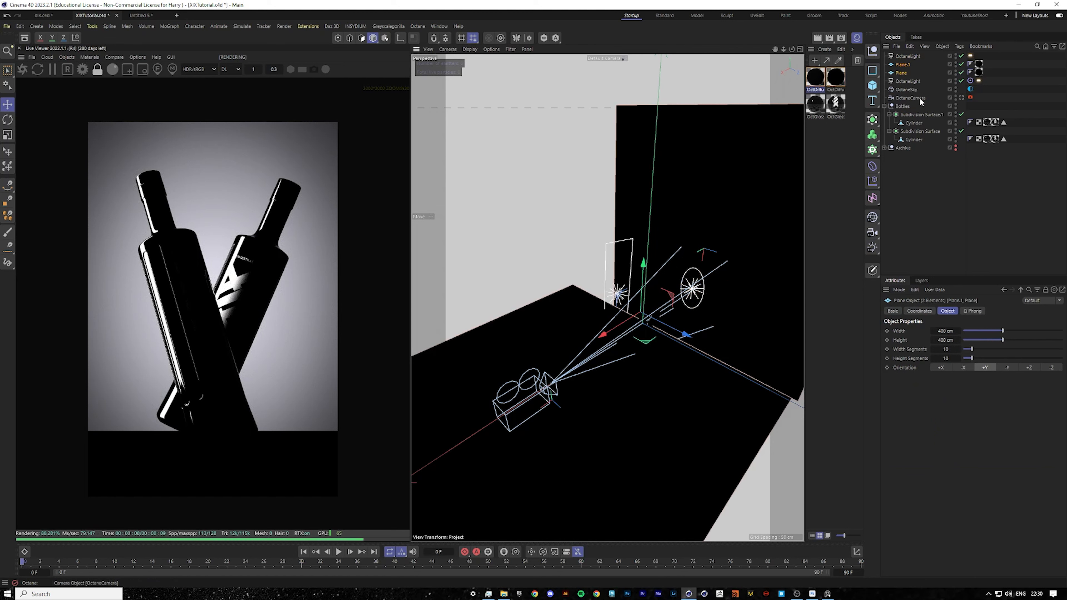
pyautogui.hotkey('shift', 'c')
pyautogui.write('octane')
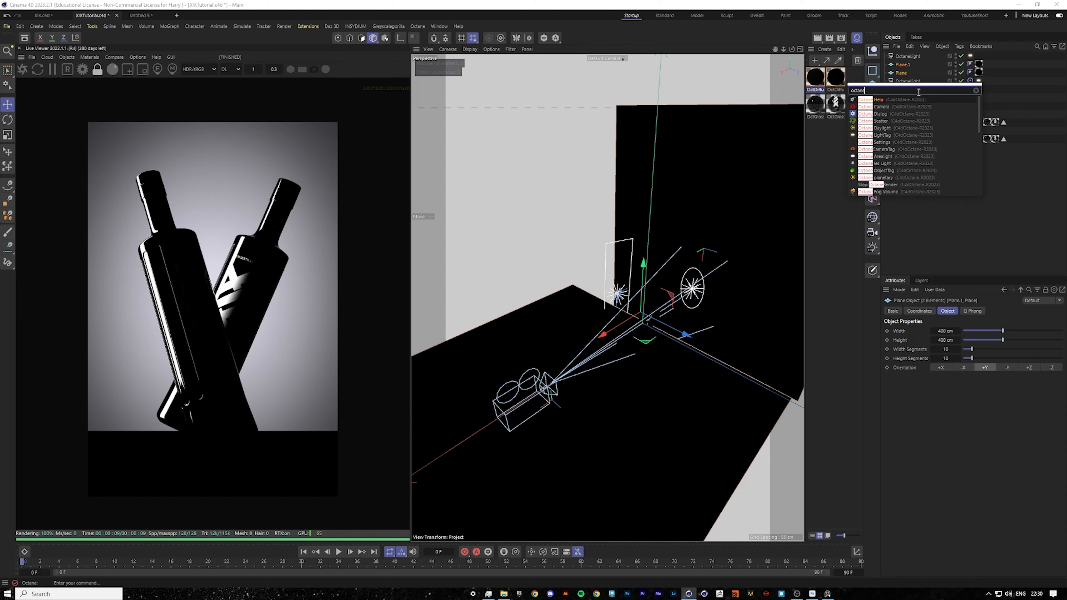
pyautogui.click(883, 170)
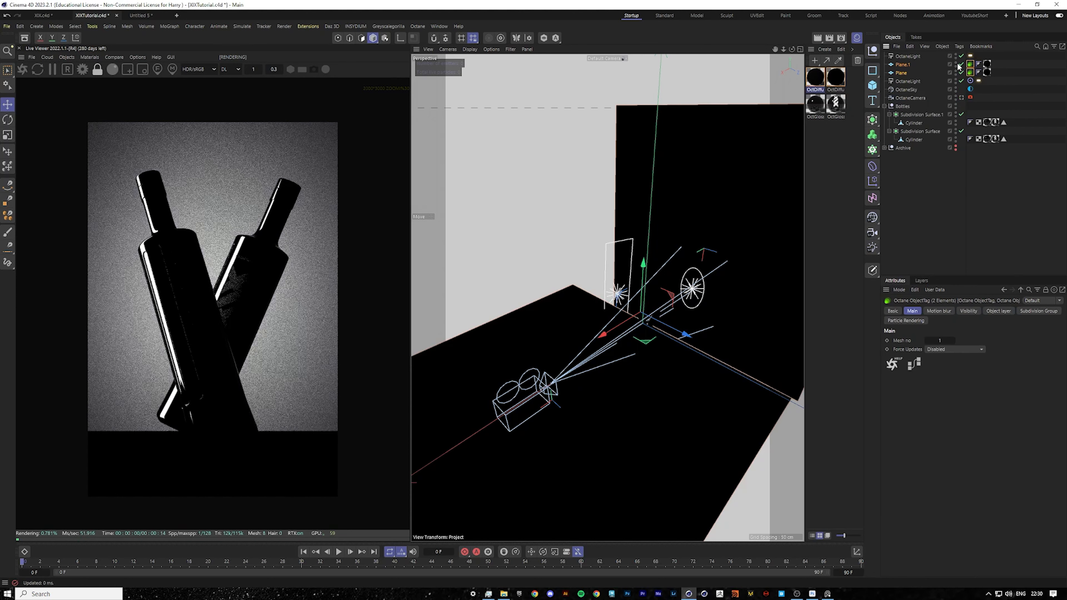
# Enable the light pass mask on the planes' object tags and exclude light pass 2.
pyautogui.click(998, 313)
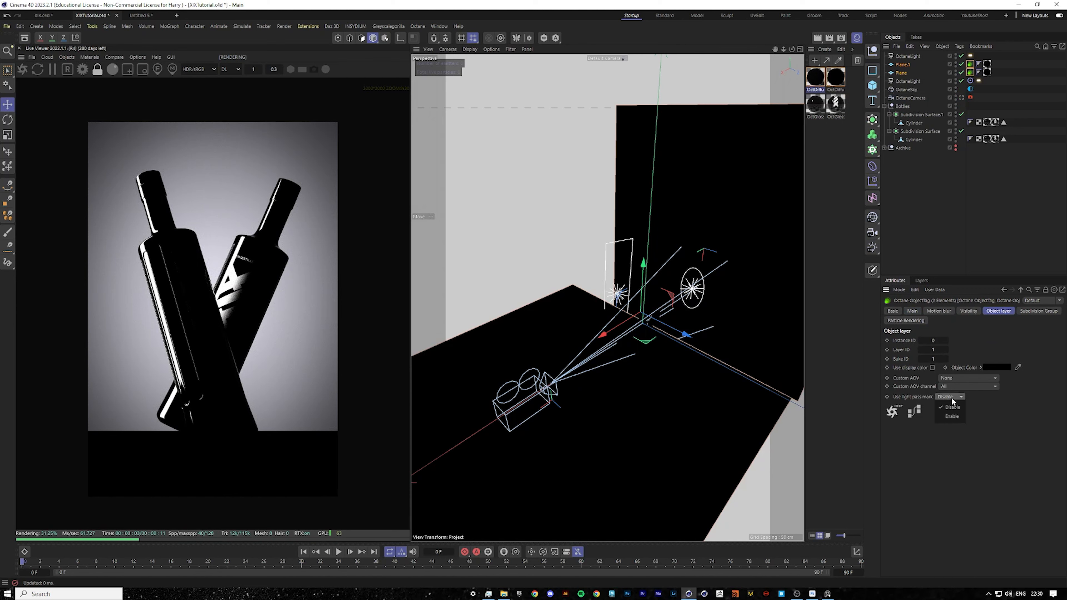
pyautogui.click(951, 416)
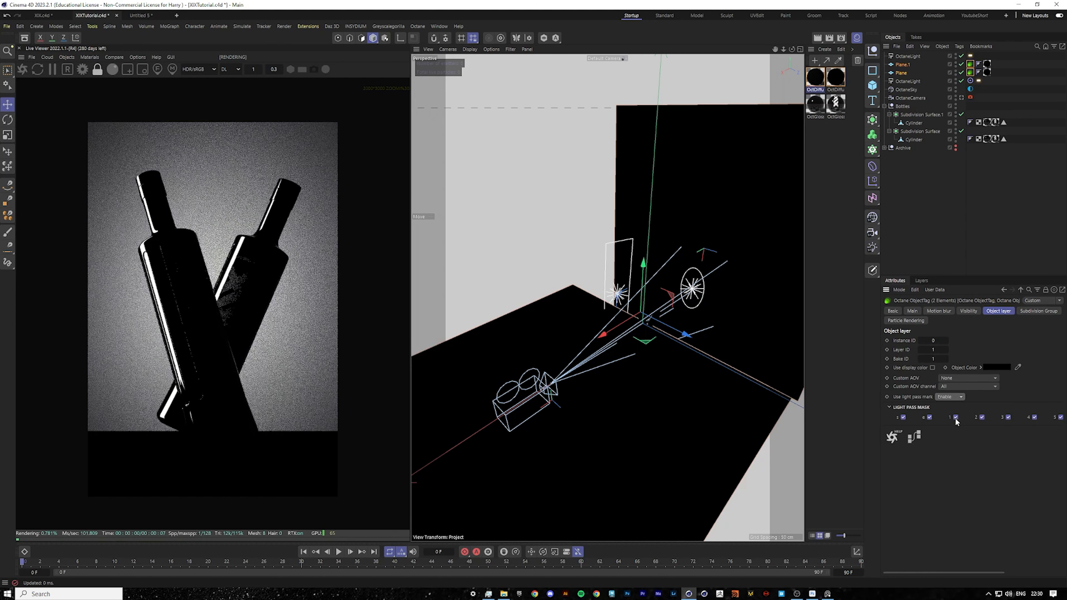
pyautogui.click(983, 417)
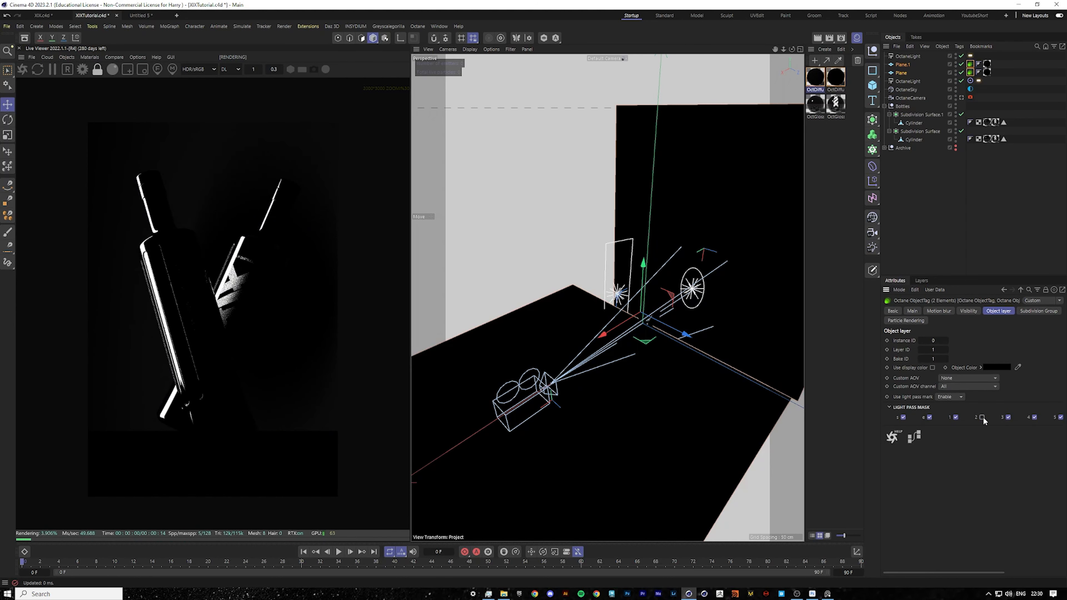
# Set the top light tag's light pass ID back to 1.
pyautogui.click(912, 206)
pyautogui.click(907, 56)
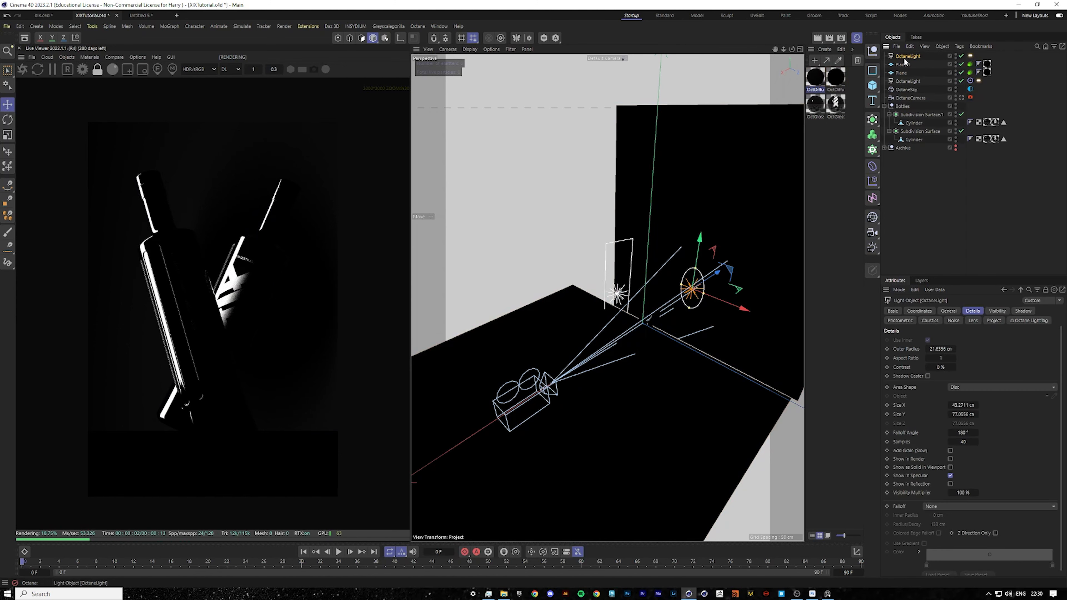
pyautogui.click(970, 56)
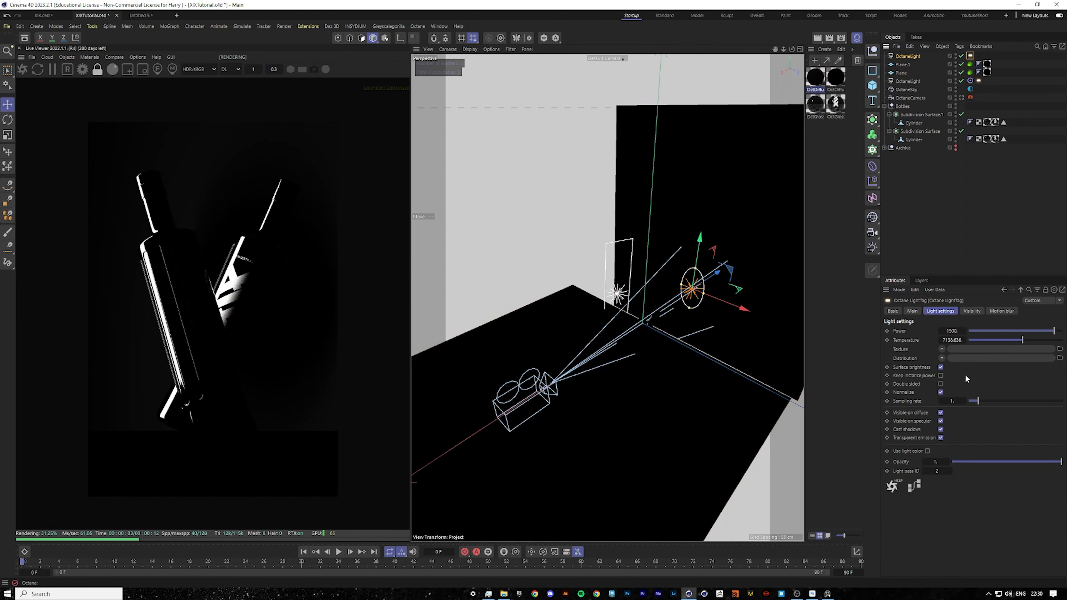
pyautogui.doubleClick(941, 471)
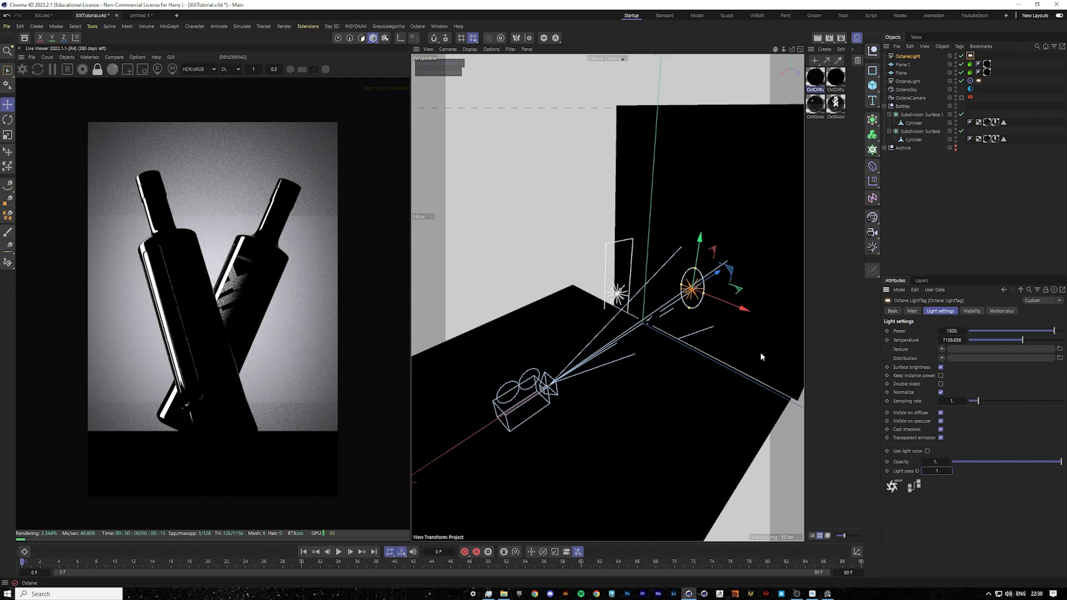
# Duplicate the side rectangle light and position the copy on the opposite side of the bottles.
pyautogui.click(618, 296)
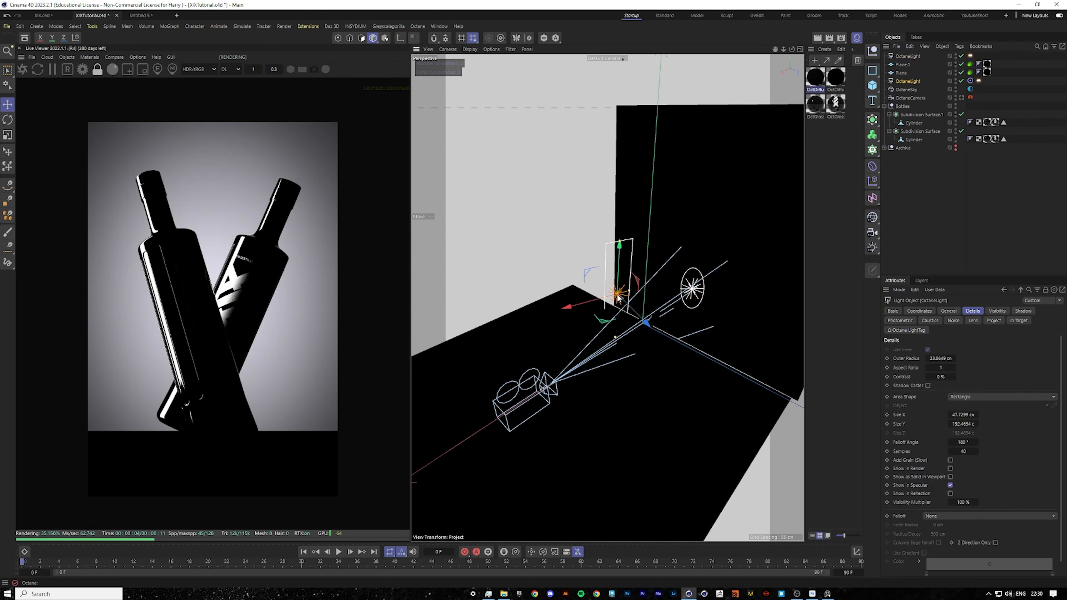
pyautogui.click(979, 81)
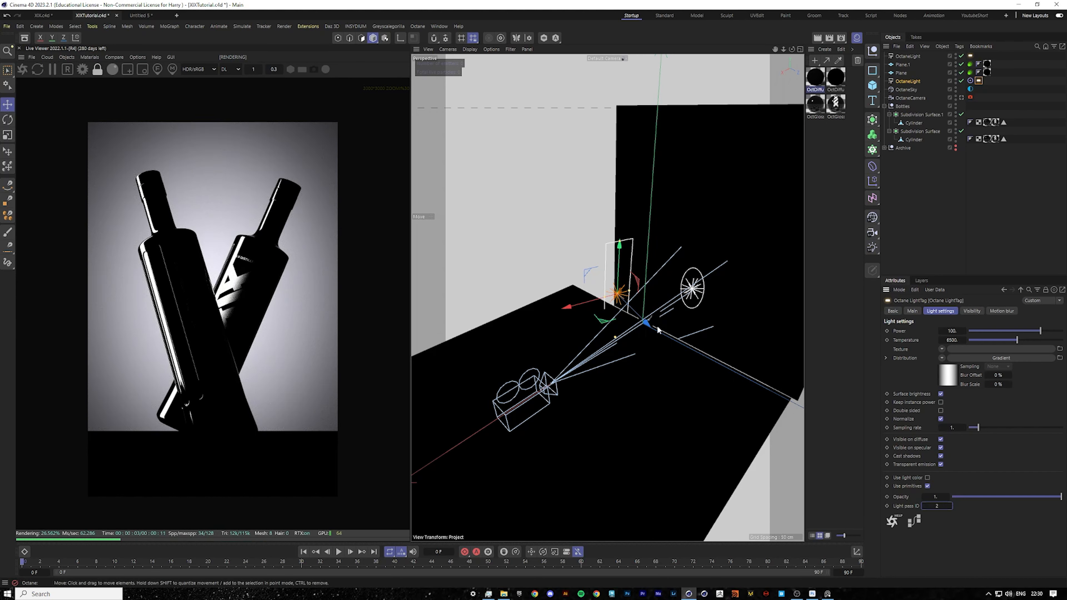
pyautogui.keyDown('ctrl'); pyautogui.moveTo(647, 322); pyautogui.dragTo(730, 416); pyautogui.keyUp('ctrl')
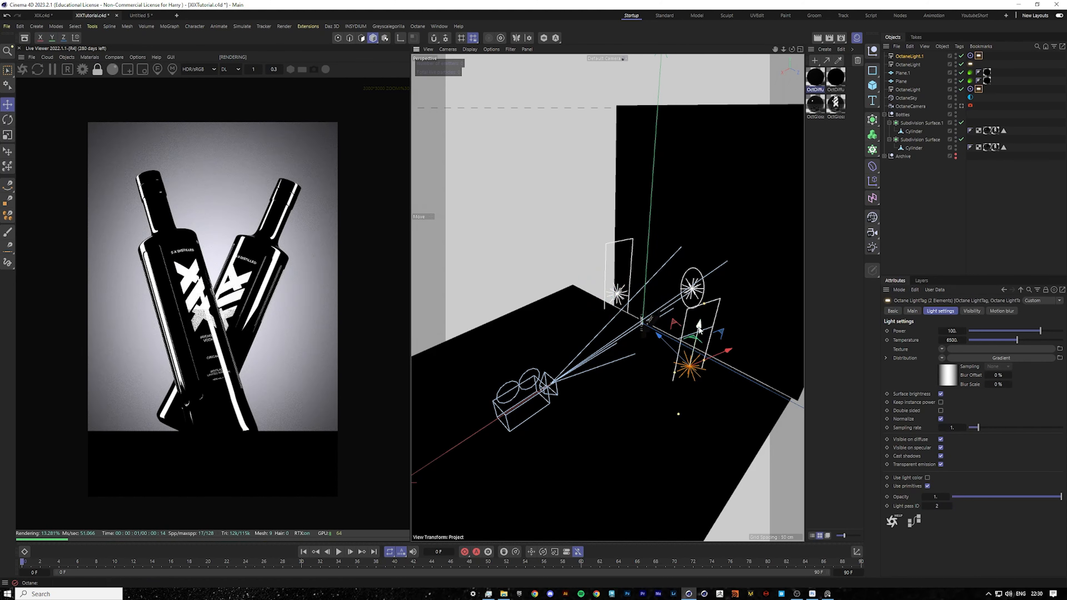
pyautogui.moveTo(699, 330); pyautogui.dragTo(705, 302)
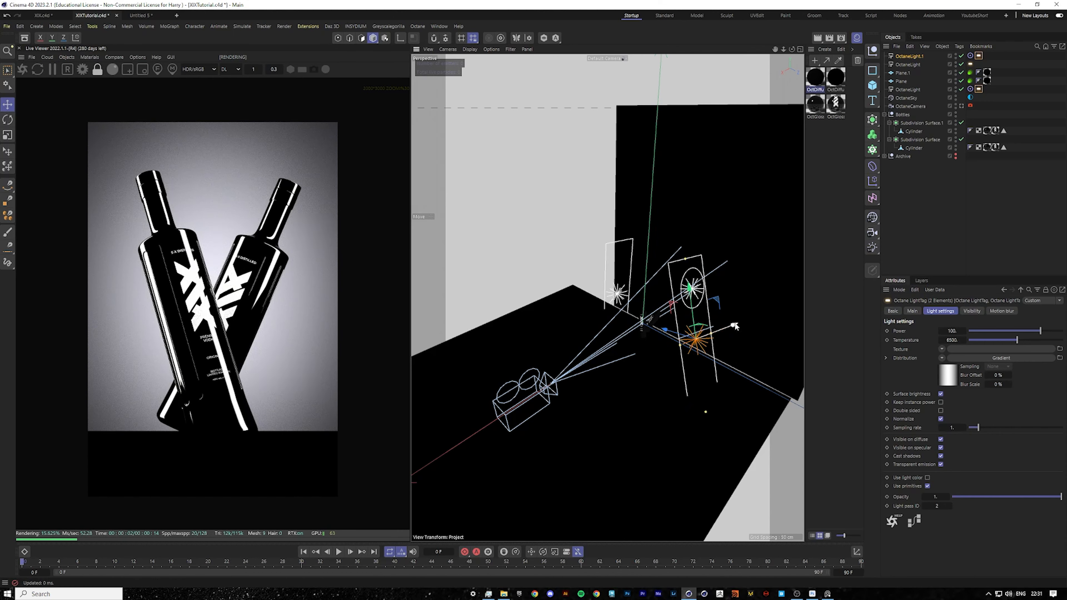
pyautogui.moveTo(734, 326); pyautogui.dragTo(765, 314)
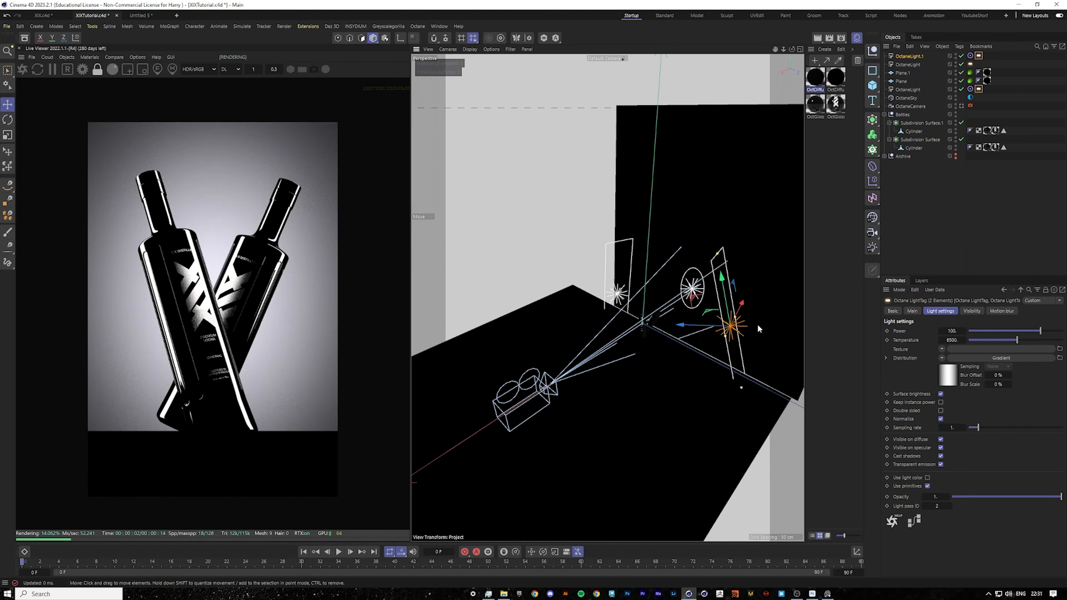
pyautogui.moveTo(742, 304); pyautogui.dragTo(748, 299)
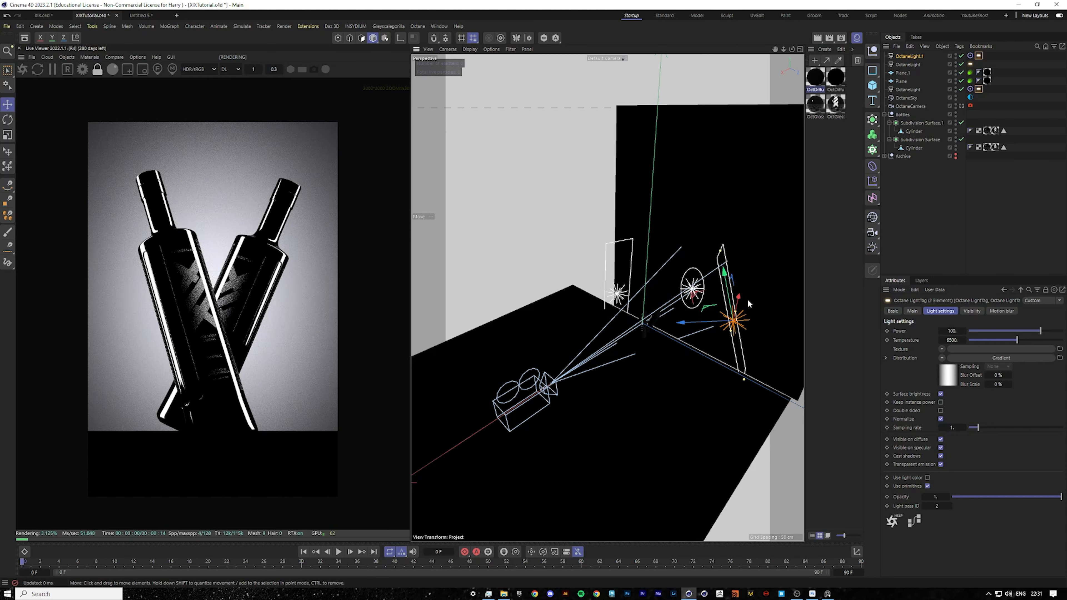
pyautogui.scroll(2, 181, 343)
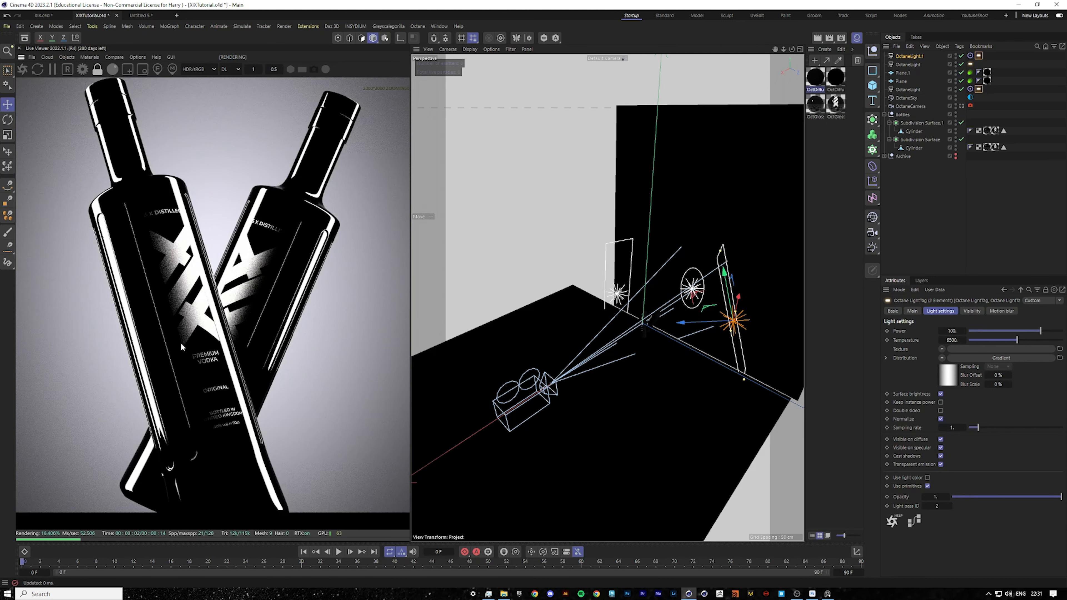
pyautogui.scroll(-2, 181, 342)
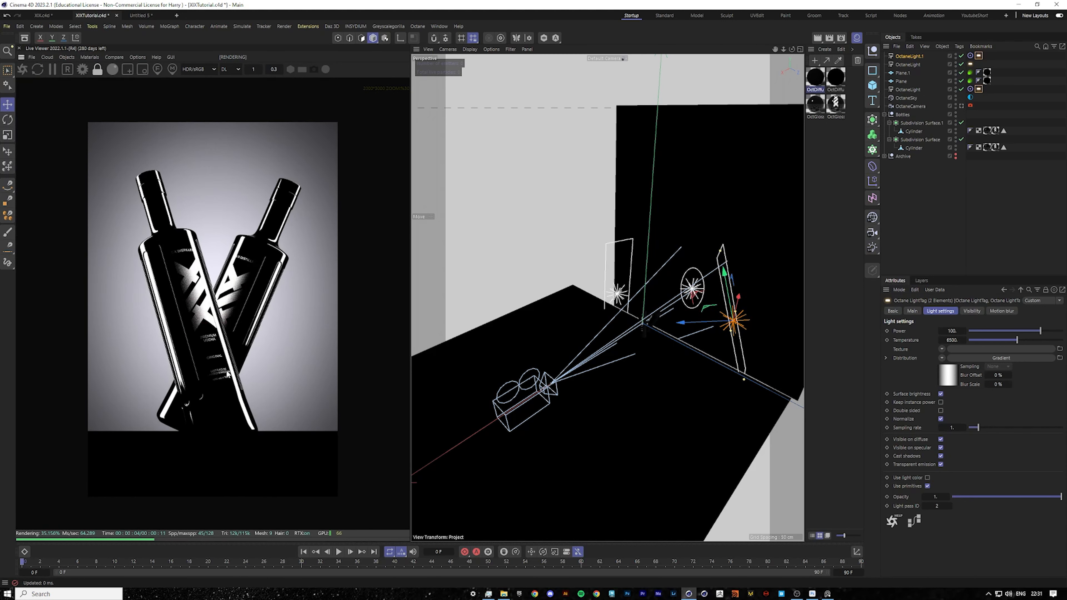
pyautogui.keyDown('ctrl'); pyautogui.moveTo(723, 271); pyautogui.dragTo(643, 174); pyautogui.keyUp('ctrl')
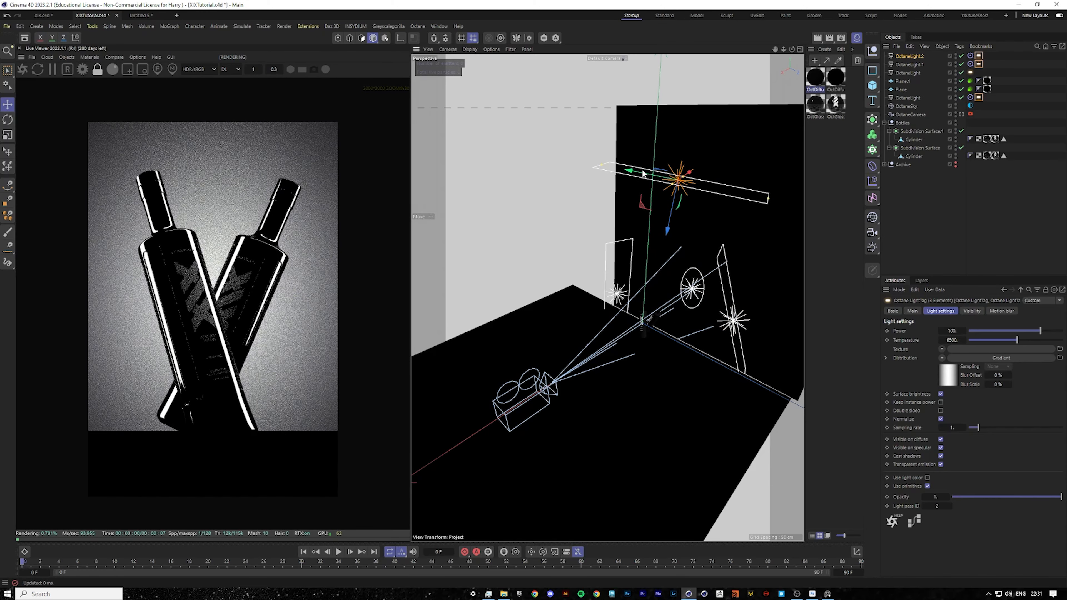
pyautogui.moveTo(667, 226); pyautogui.dragTo(663, 320)
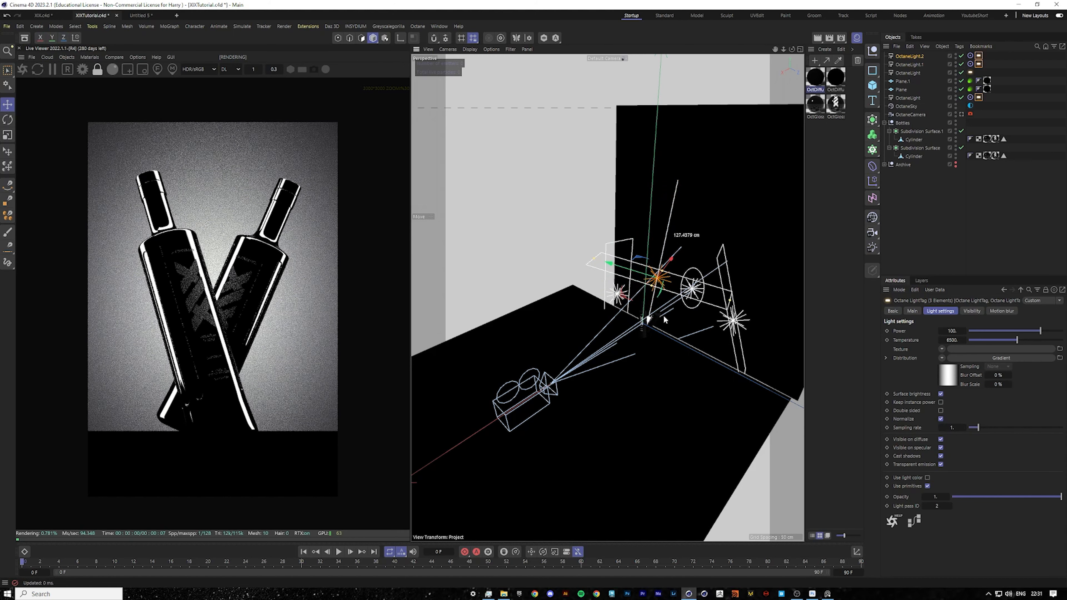
pyautogui.moveTo(632, 275); pyautogui.dragTo(695, 281)
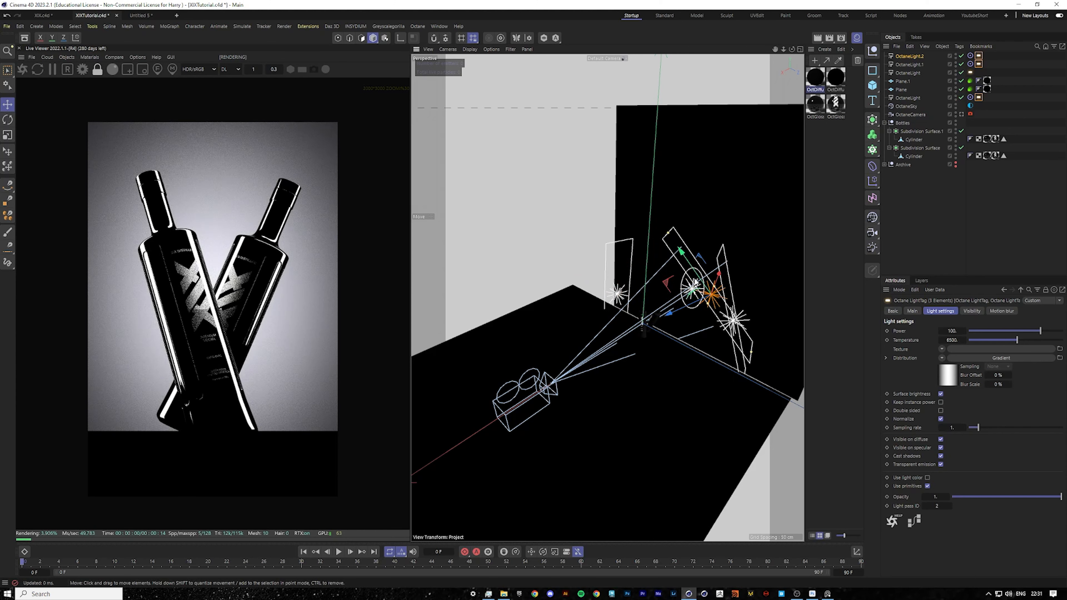
pyautogui.click(920, 56)
pyautogui.press('Delete')
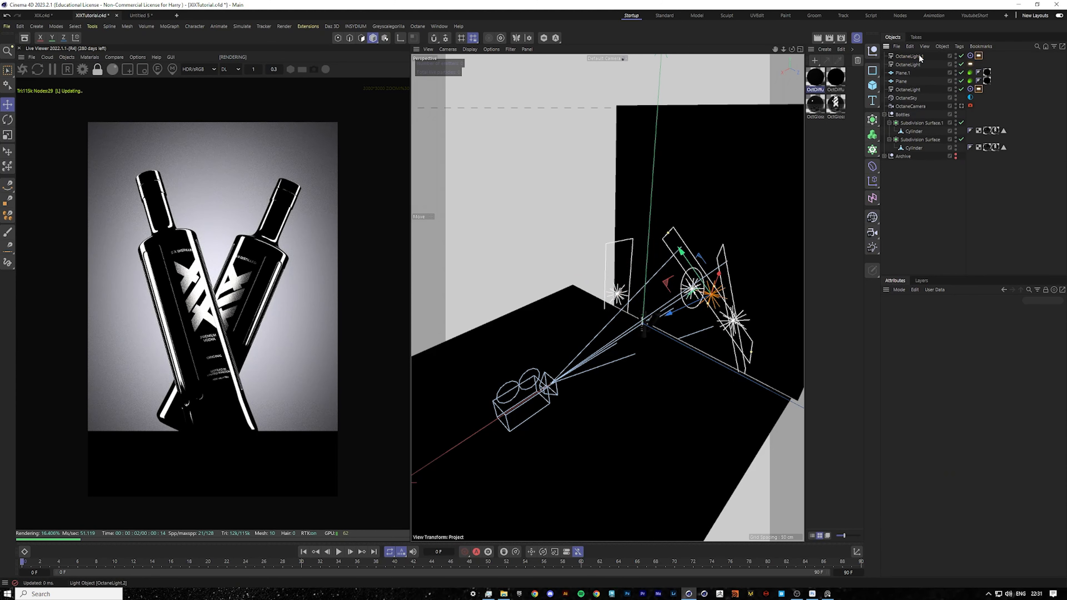
# Look through the Octane camera and inspect the rendered bottles and labels up close.
pyautogui.moveTo(230, 409)
pyautogui.mouseDown(button='middle')
pyautogui.moveTo(255, 383)
pyautogui.moveTo(222, 399)
pyautogui.mouseUp(button='middle')
pyautogui.click(925, 201)
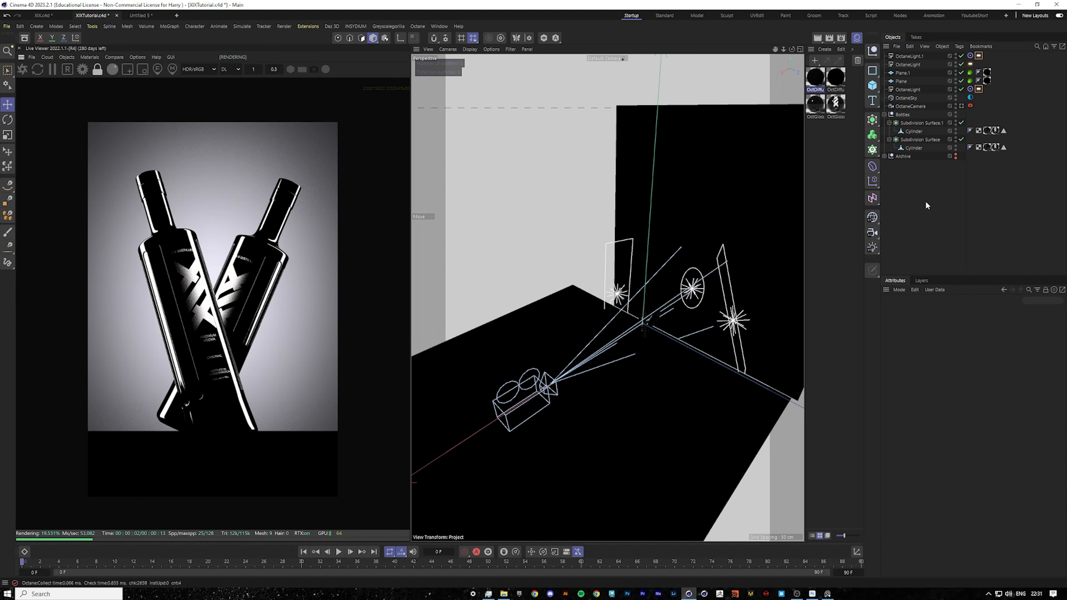
pyautogui.click(884, 114)
pyautogui.click(944, 106)
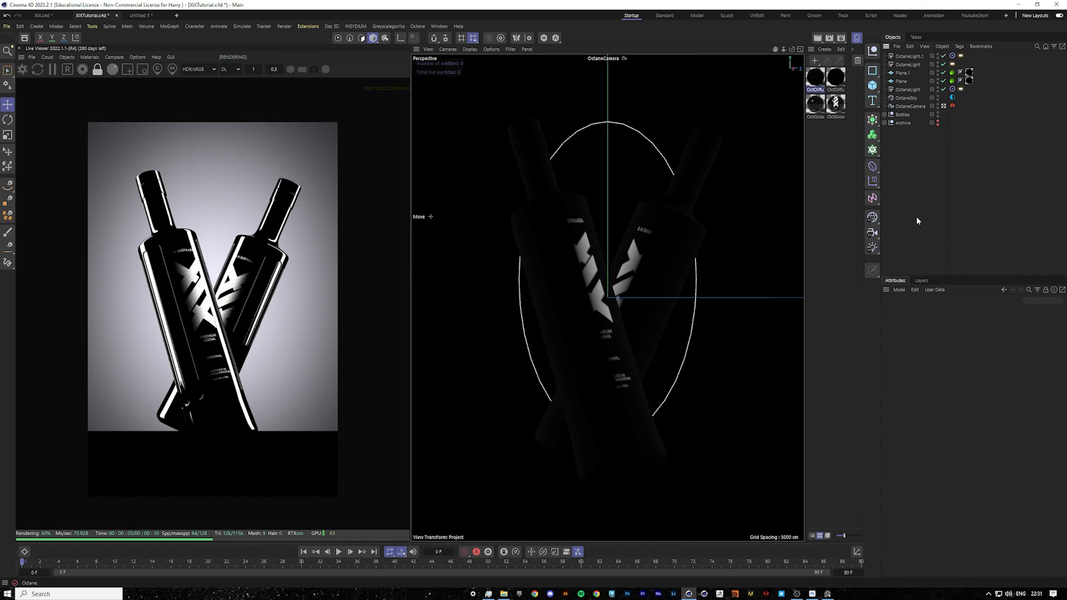
pyautogui.scroll(5, 245, 278)
pyautogui.scroll(-3, 244, 278)
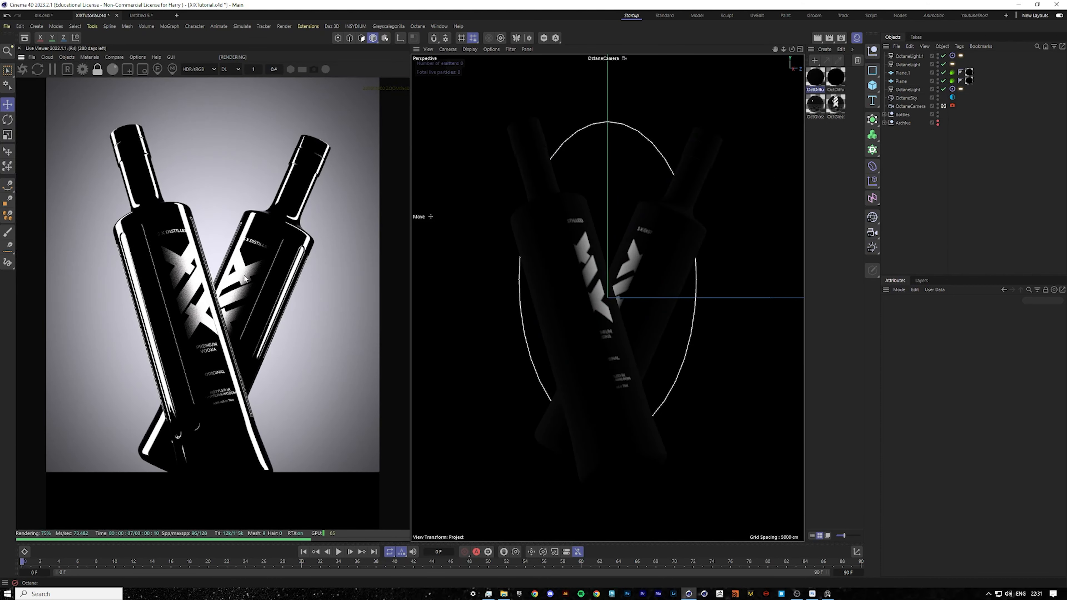
pyautogui.scroll(-1, 260, 294)
pyautogui.scroll(1, 210, 269)
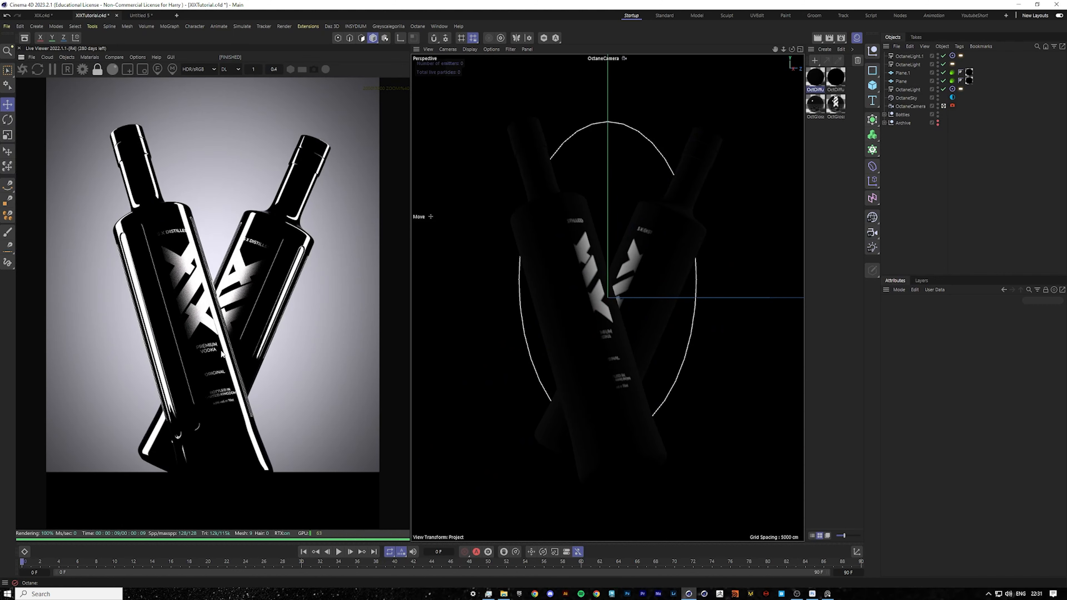
pyautogui.scroll(5, 223, 362)
pyautogui.scroll(-5, 220, 371)
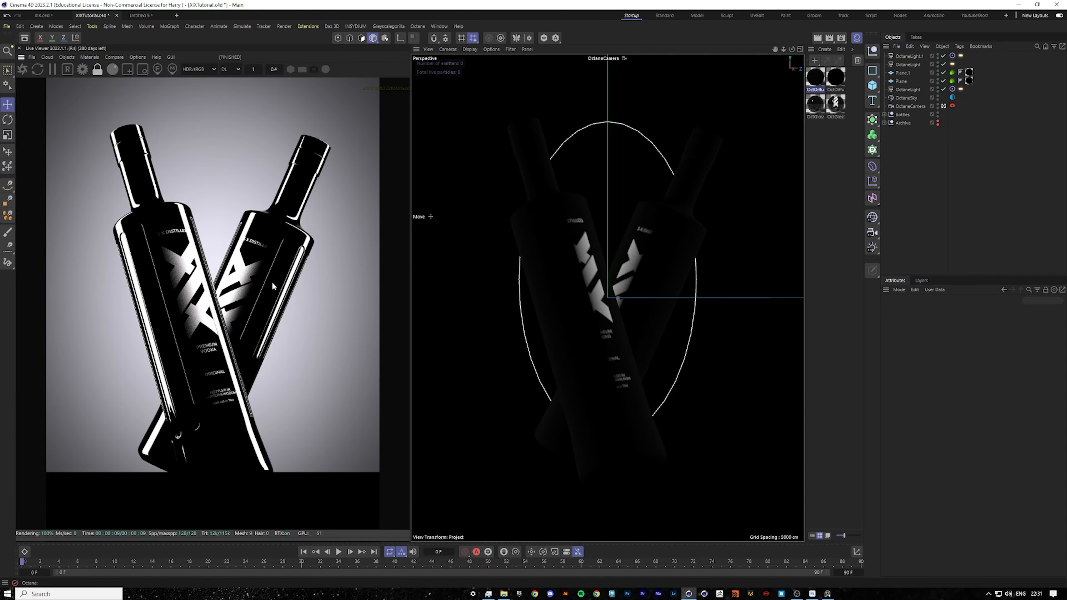
pyautogui.scroll(3, 212, 345)
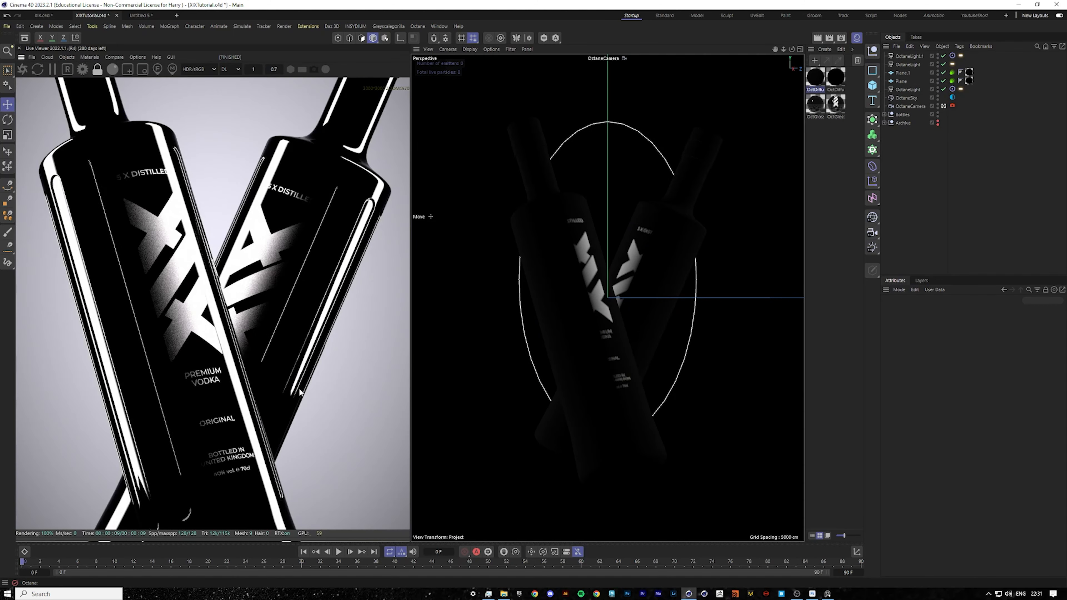
pyautogui.scroll(-4, 313, 302)
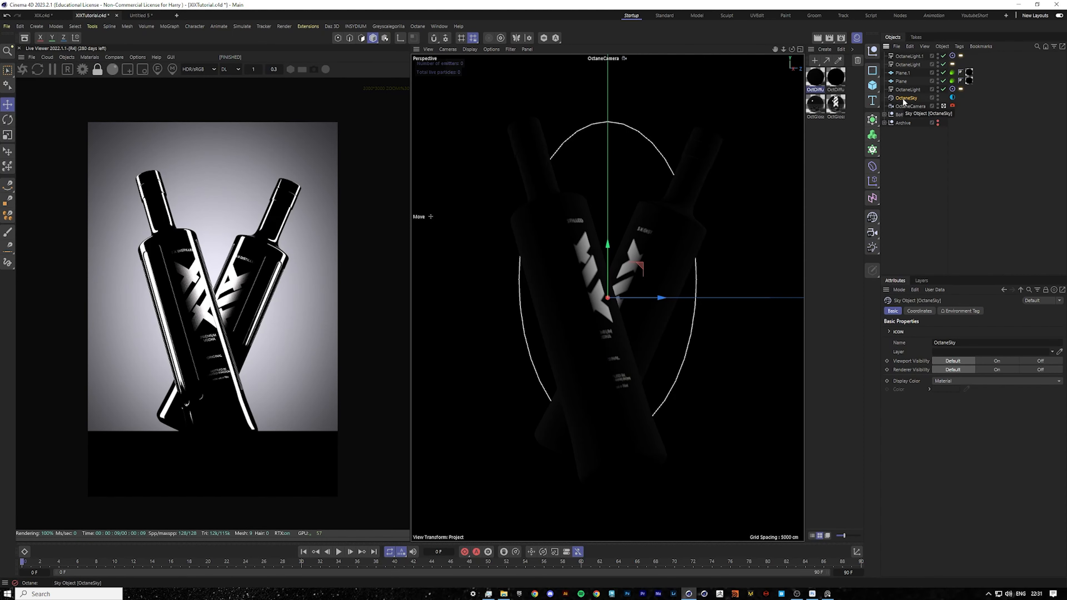
# Add an HDRI Link Plus tag to the Octane sky and link it to the environment tag's image texture.
pyautogui.hotkey('shift', 'c')
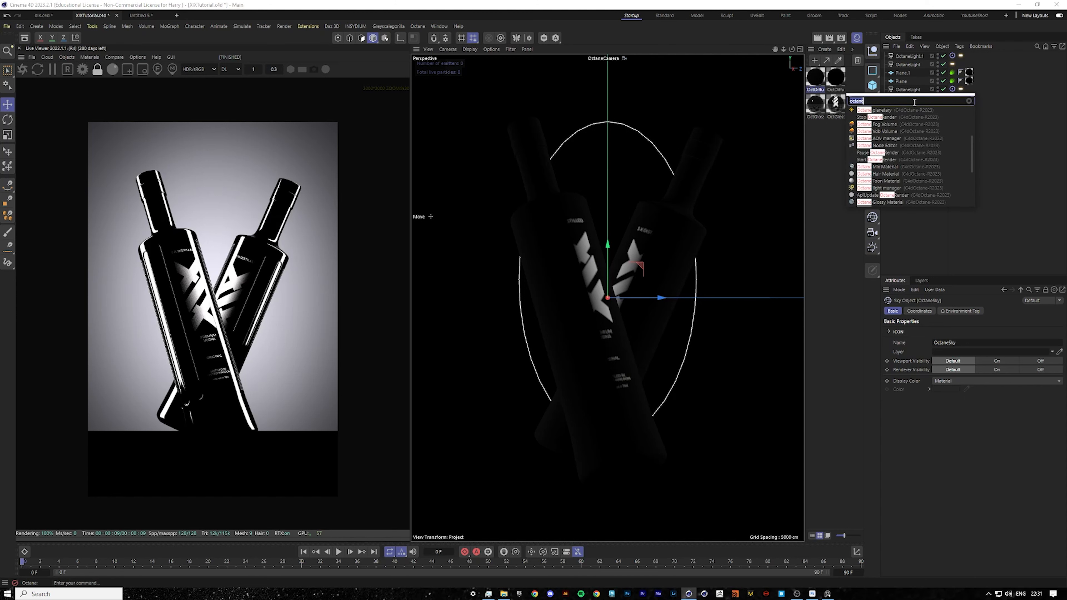
pyautogui.write('hdri')
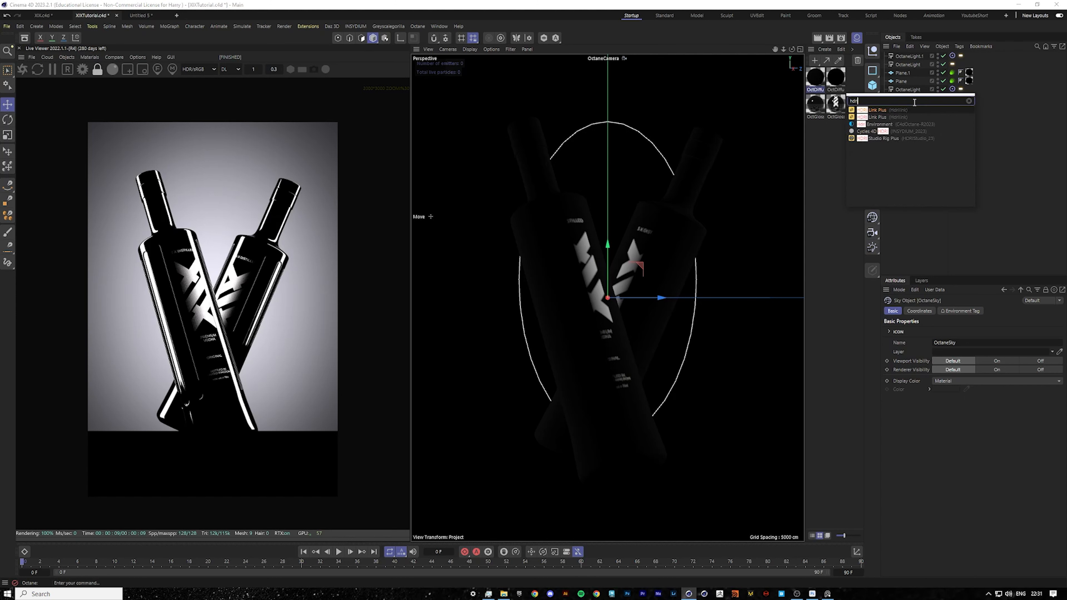
pyautogui.click(884, 112)
pyautogui.click(960, 98)
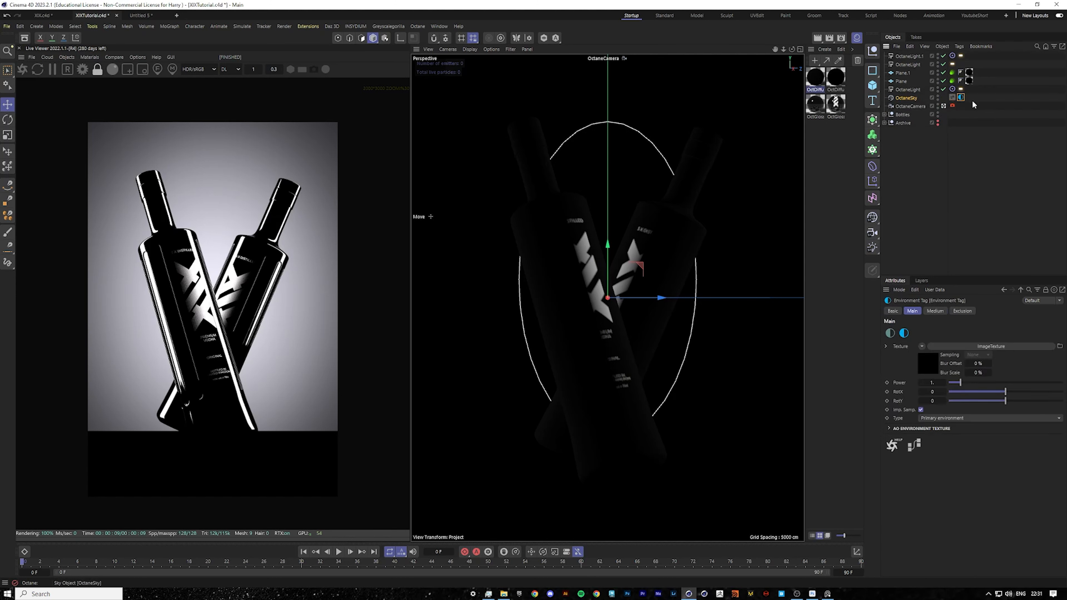
pyautogui.click(991, 346)
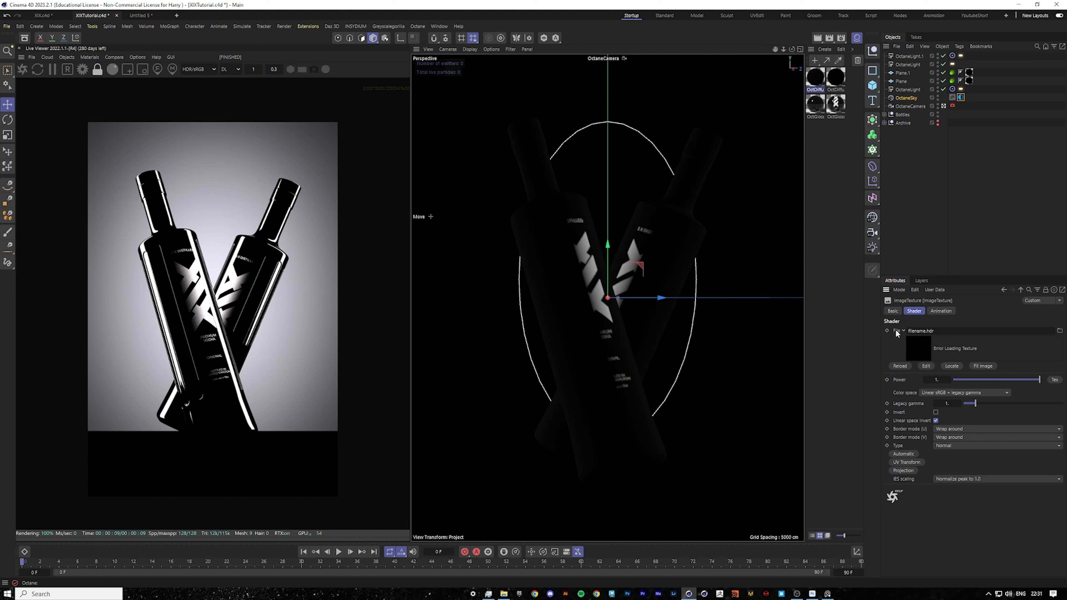
pyautogui.moveTo(952, 101); pyautogui.dragTo(952, 100)
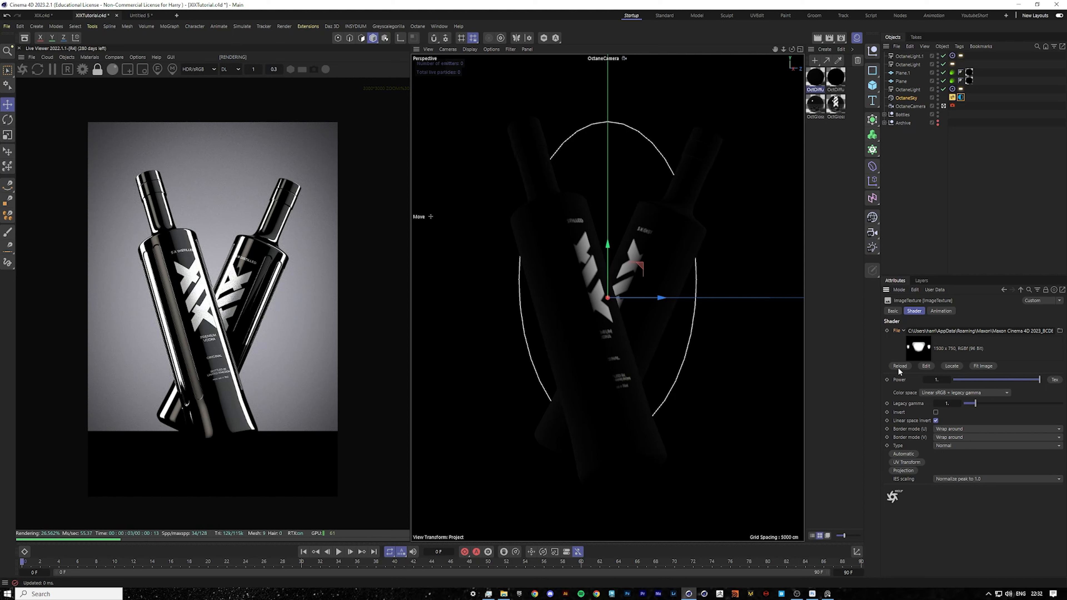
# Open the Plus Library and load the GSG ProStudiosMetal Vol2 06 Env HDRI from the Pro Studios Metal Vol 2 collection.
pyautogui.click(952, 98)
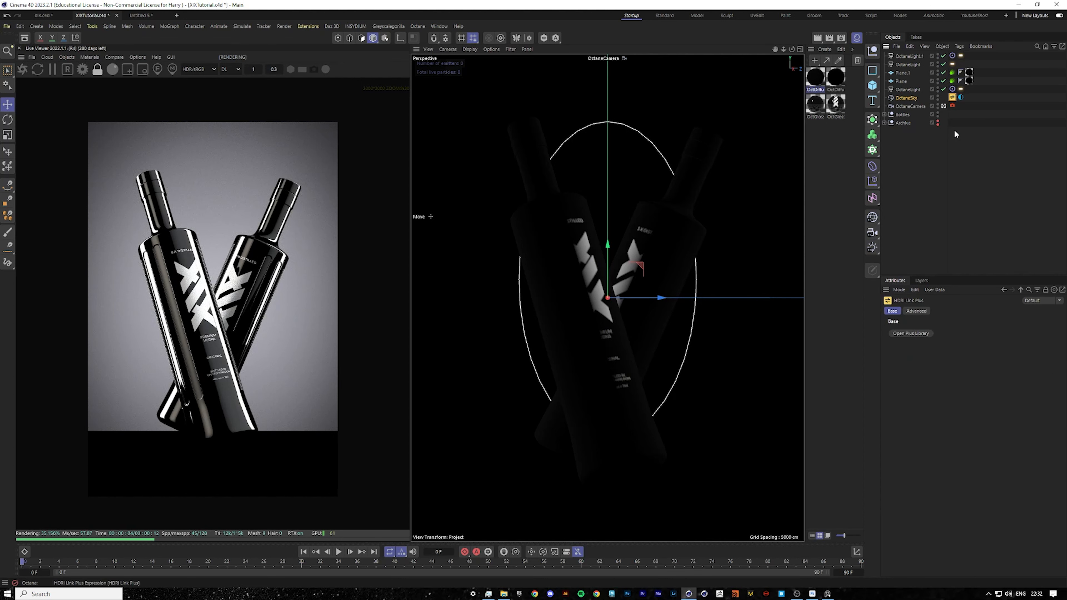
pyautogui.click(919, 333)
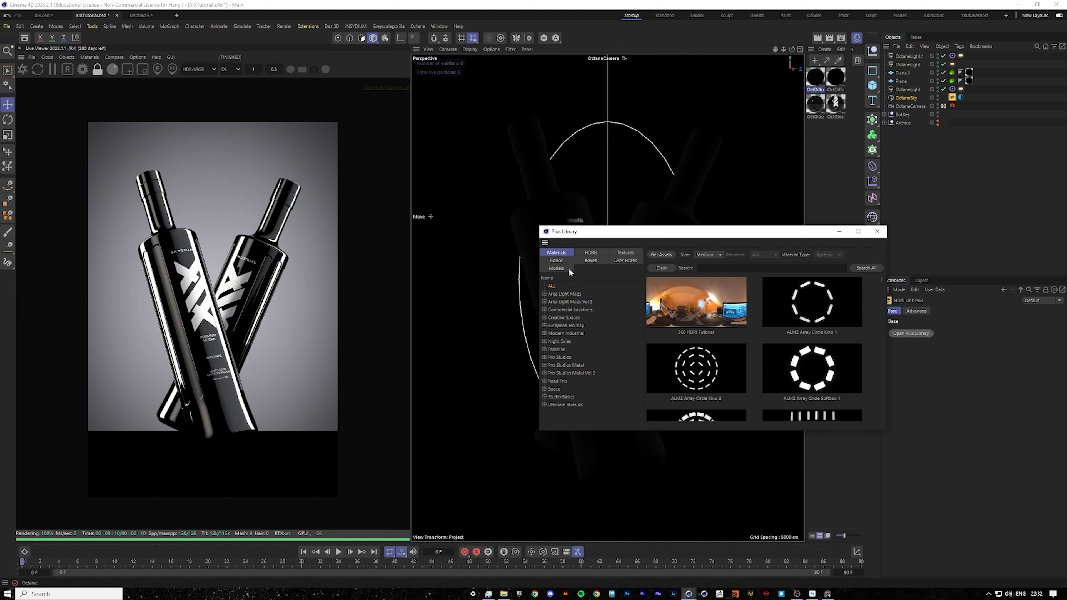
pyautogui.click(592, 253)
pyautogui.click(575, 374)
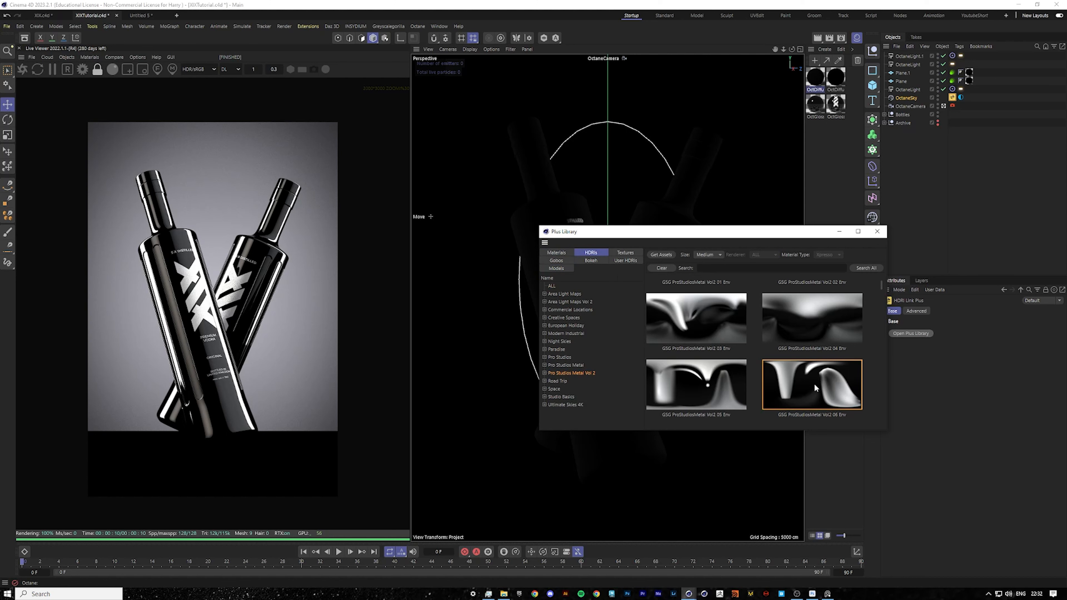
pyautogui.click(813, 383)
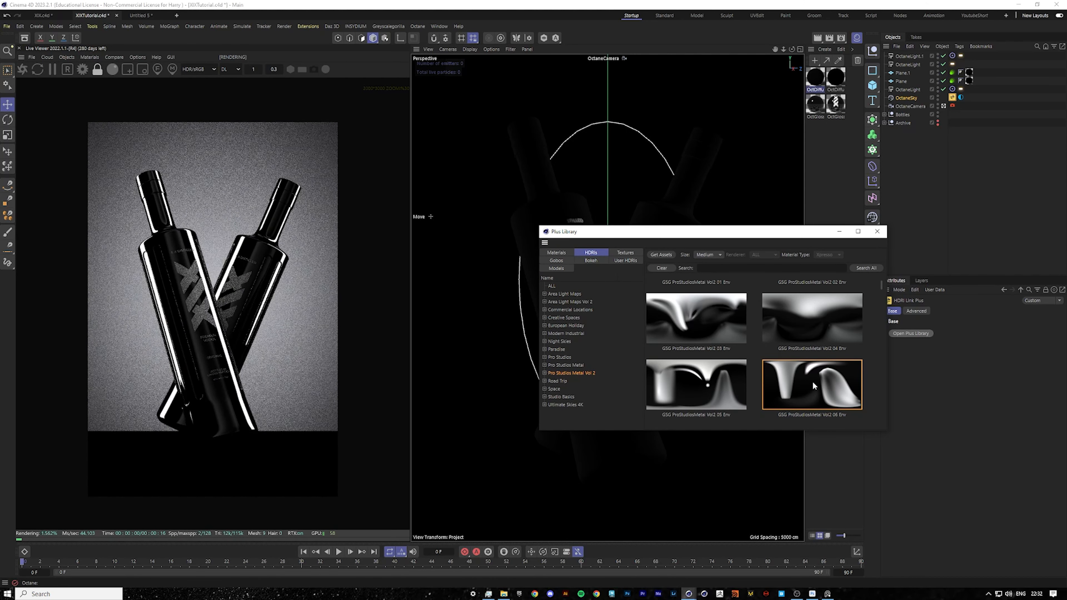
pyautogui.click(877, 231)
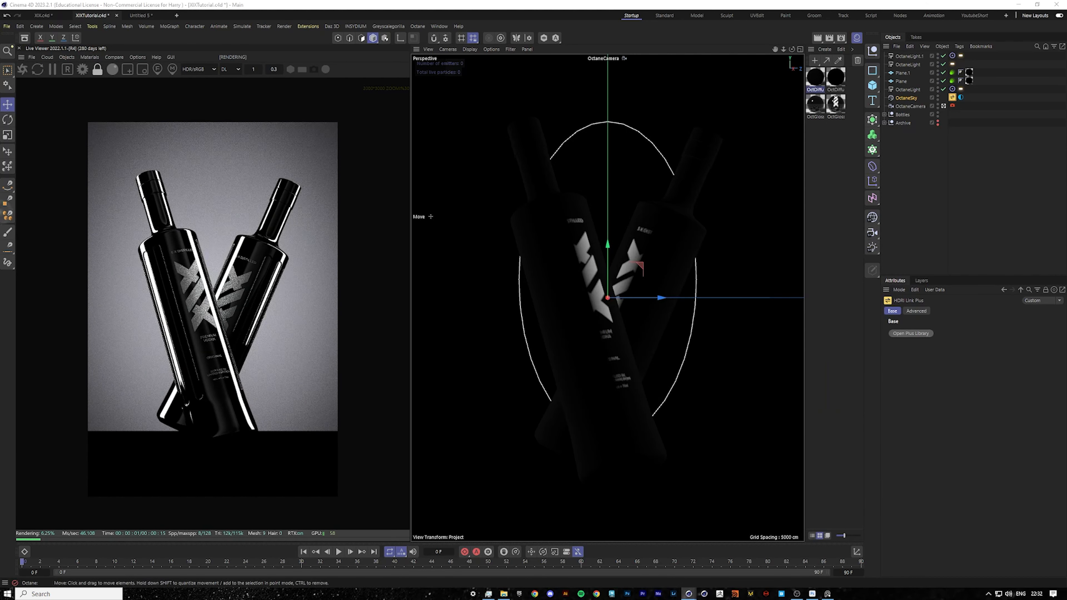
# Set the sky's environment tag power to 9.
pyautogui.click(960, 96)
pyautogui.write('7.')
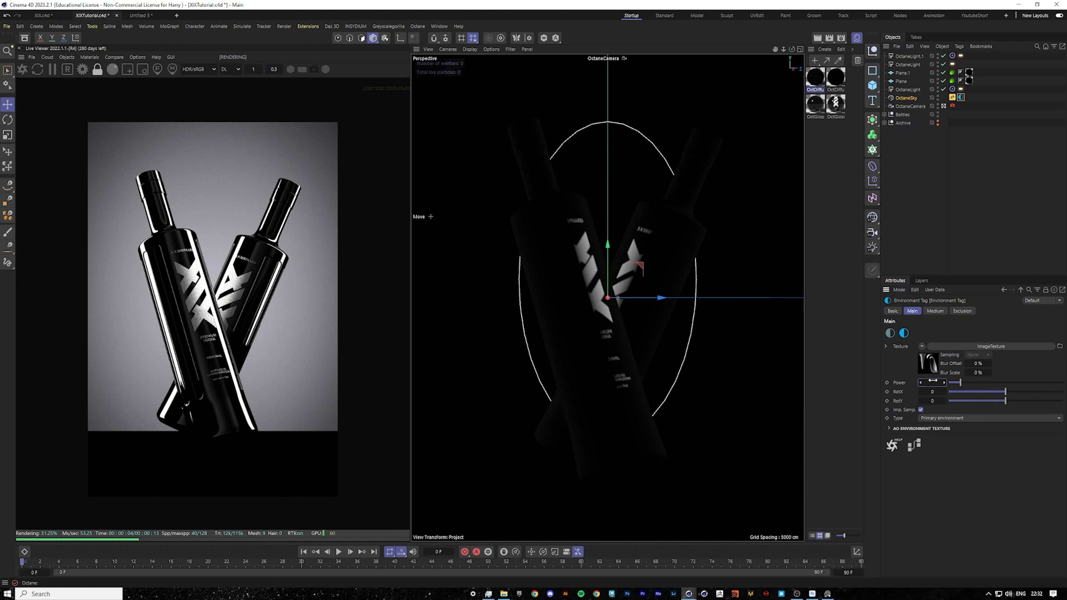
pyautogui.press('Return')
pyautogui.doubleClick(935, 382)
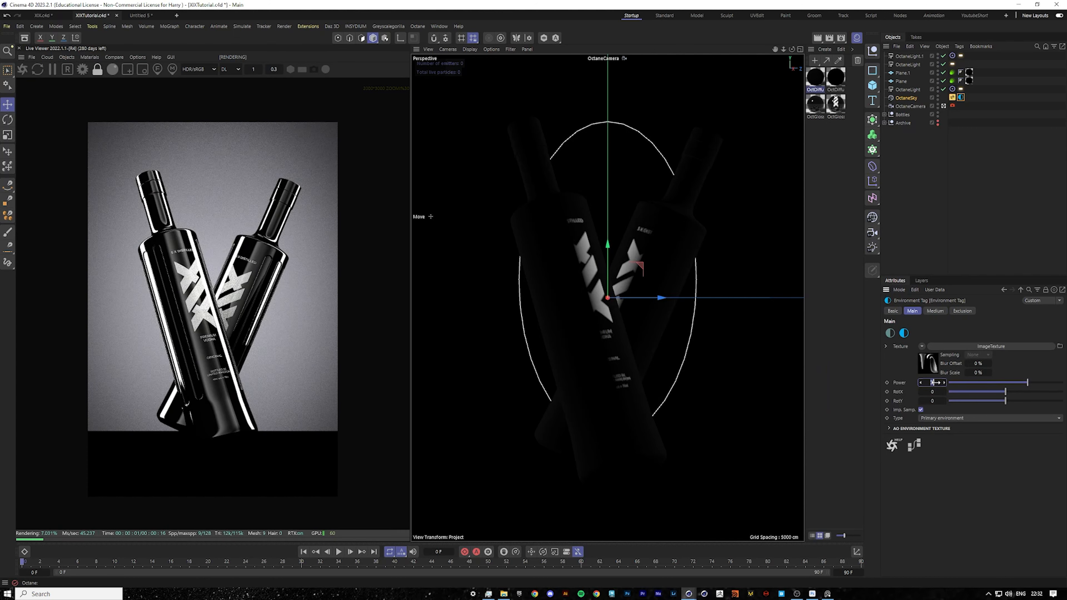
pyautogui.write('9')
pyautogui.press('Return')
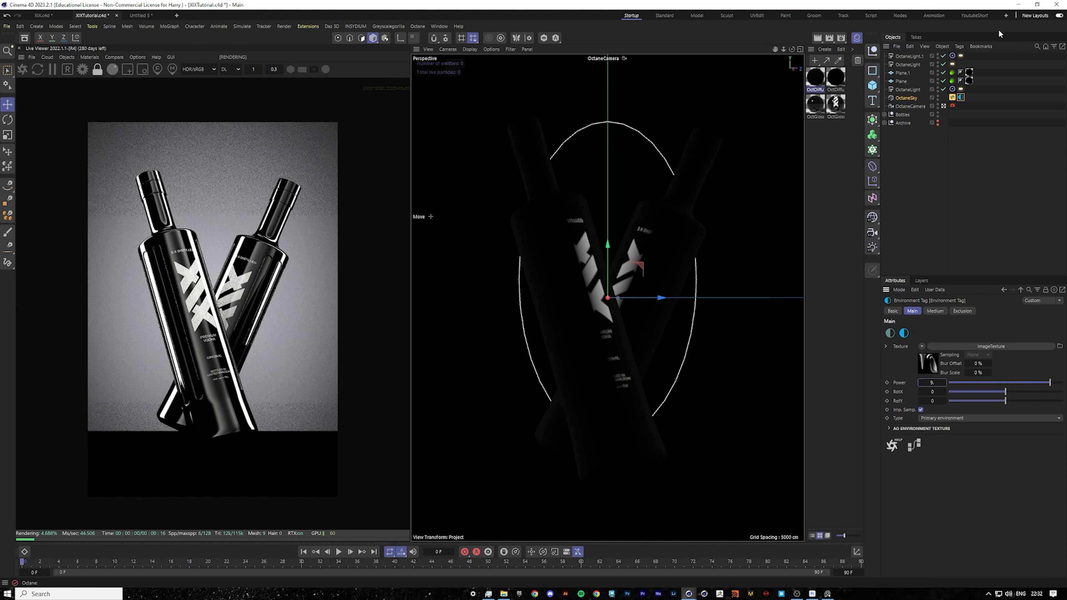
# Select both rectangle lights' Octane light tags and set their power to 50.
pyautogui.click(952, 64)
pyautogui.keyDown('shift'); pyautogui.click(960, 56); pyautogui.keyUp('shift')
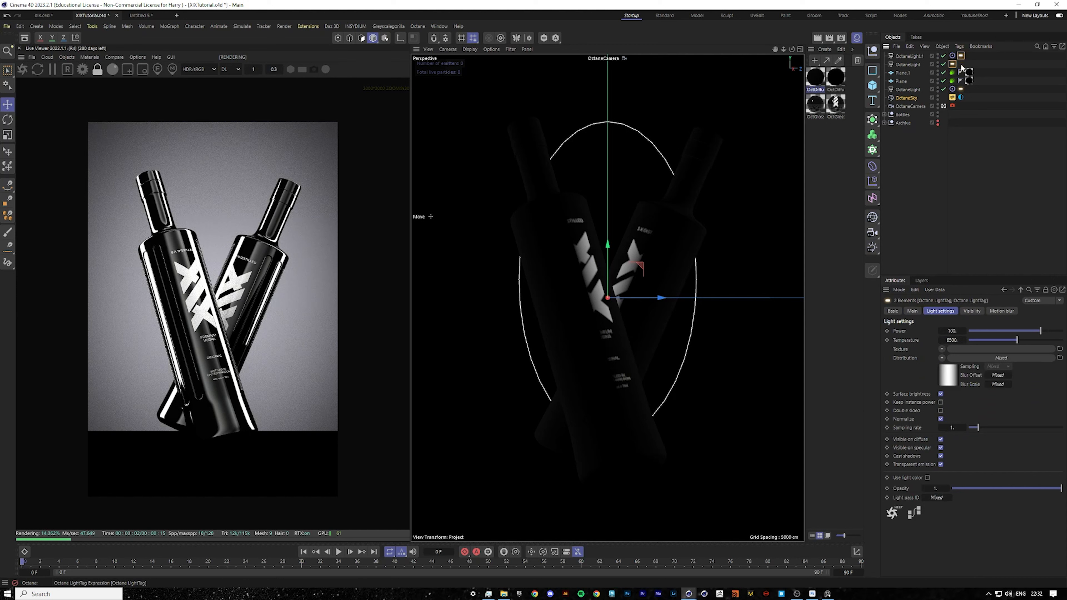
pyautogui.click(1006, 141)
pyautogui.click(914, 56)
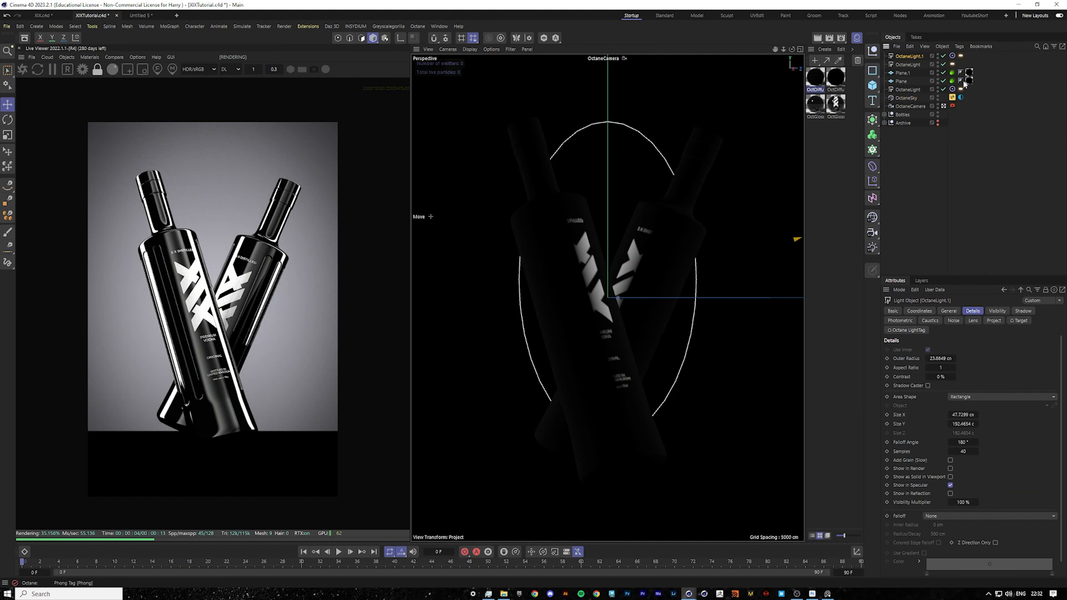
pyautogui.click(960, 90)
pyautogui.keyDown('shift'); pyautogui.click(961, 56); pyautogui.keyUp('shift')
pyautogui.doubleClick(953, 330)
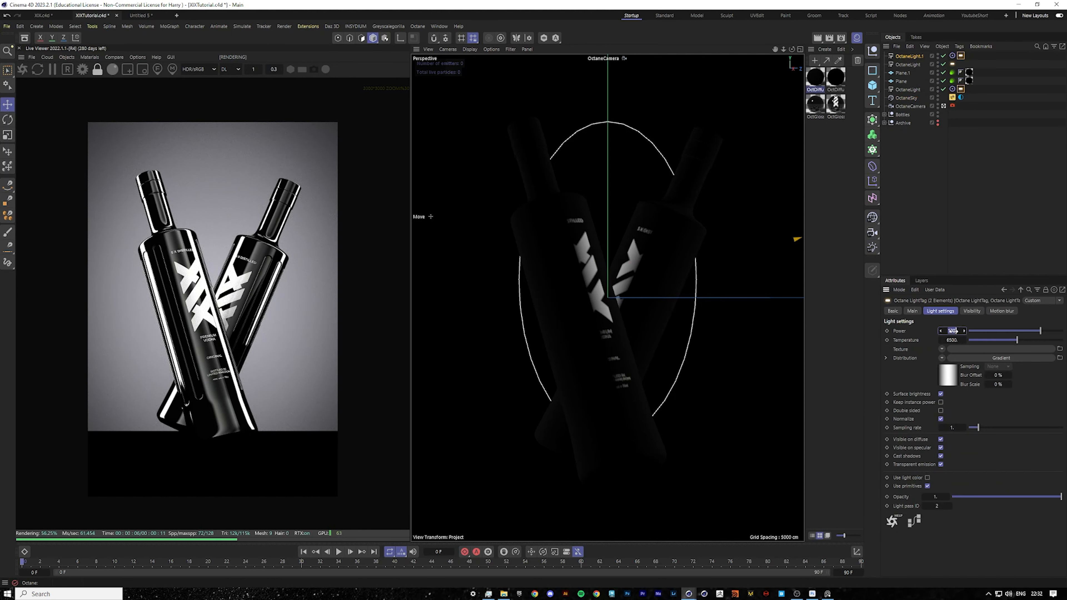
pyautogui.write('70')
pyautogui.press('Return')
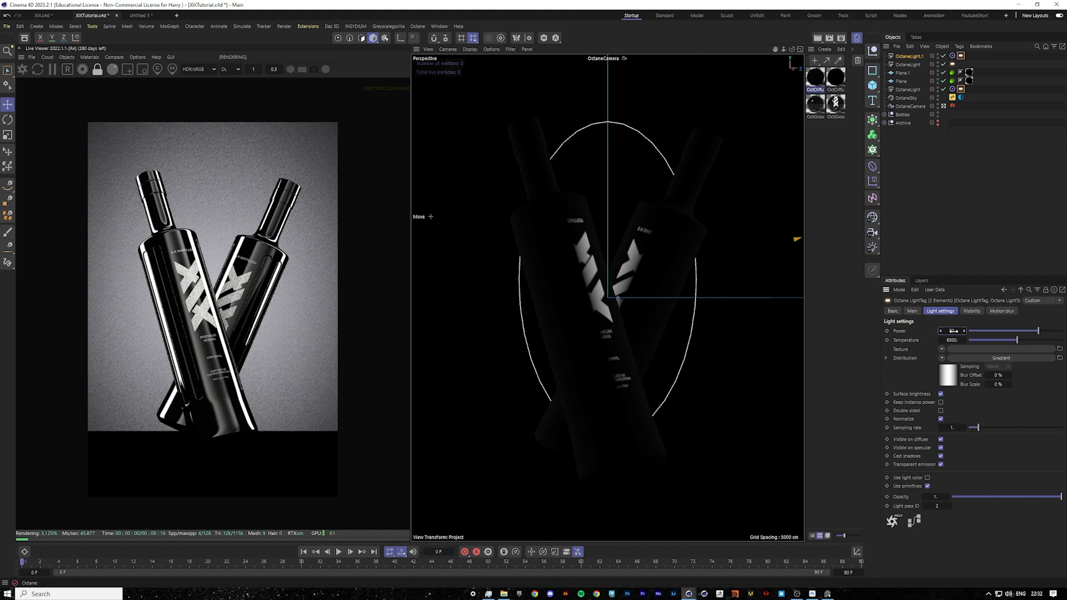
pyautogui.write('50')
pyautogui.press('Return')
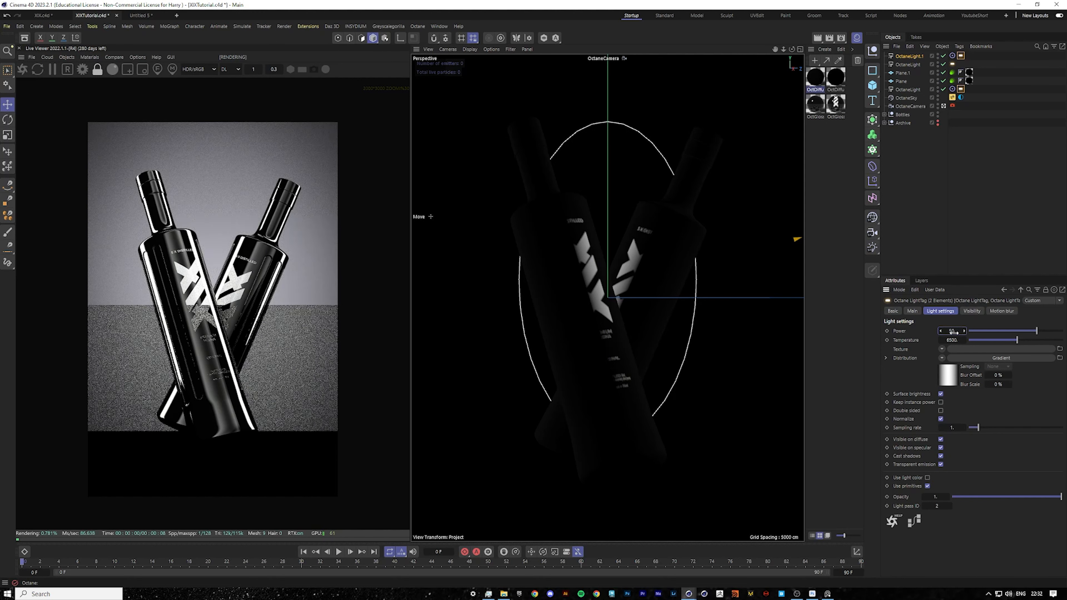
# Set the environment power to 10 and rotate the HDRI on X to about 0.51.
pyautogui.click(960, 97)
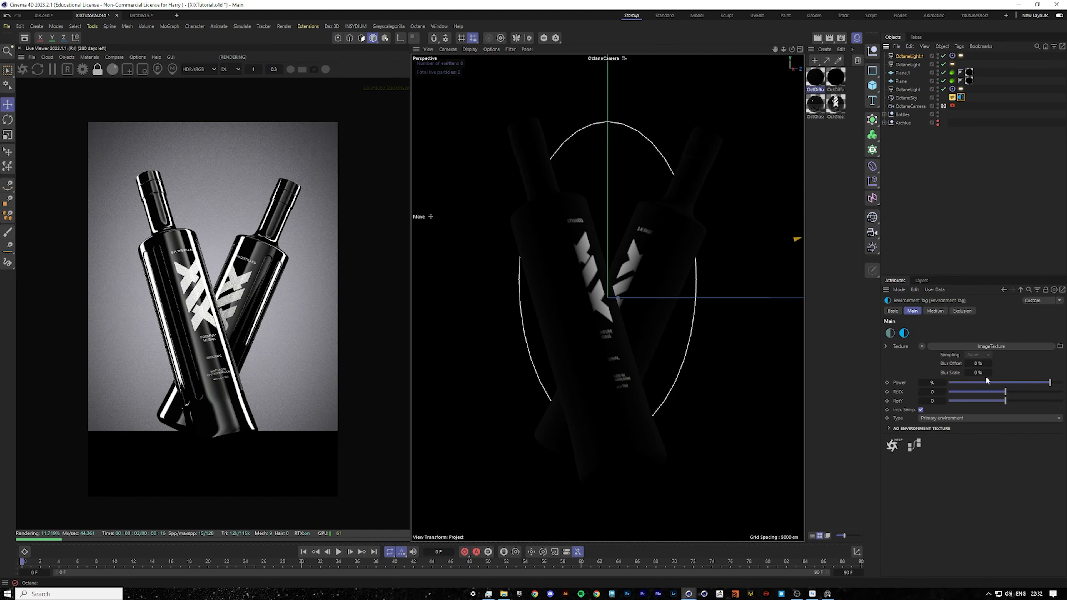
pyautogui.doubleClick(932, 383)
pyautogui.write('10')
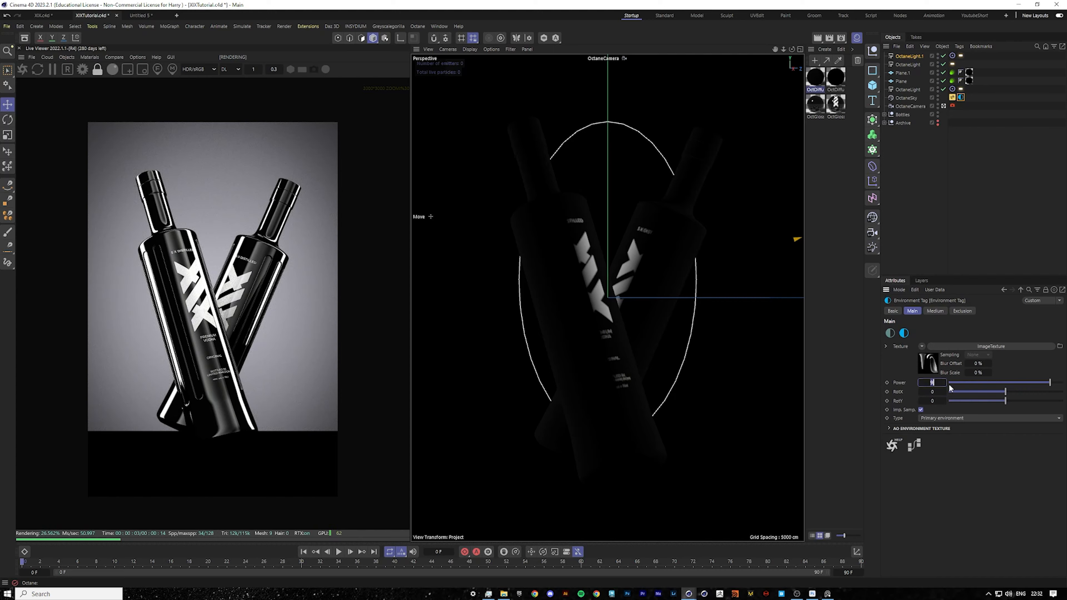
pyautogui.press('Return')
pyautogui.moveTo(1025, 392)
pyautogui.mouseDown()
pyautogui.moveTo(1014, 391)
pyautogui.moveTo(1026, 392)
pyautogui.mouseUp()
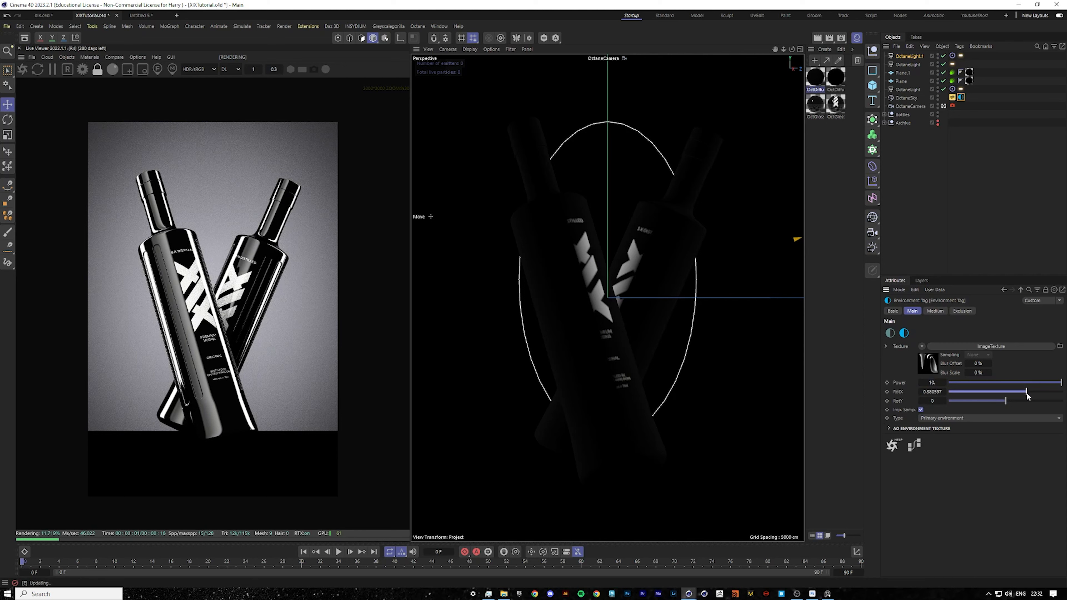
pyautogui.moveTo(1026, 392); pyautogui.dragTo(1027, 393)
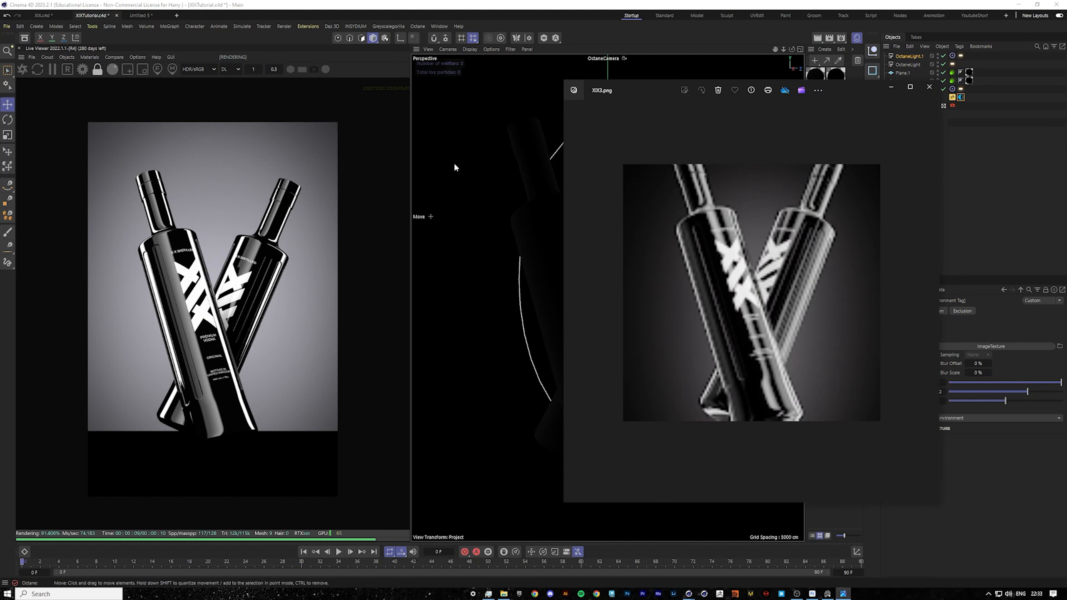
# Close the reference image and disable rendering of the Plane object.
pyautogui.click(929, 86)
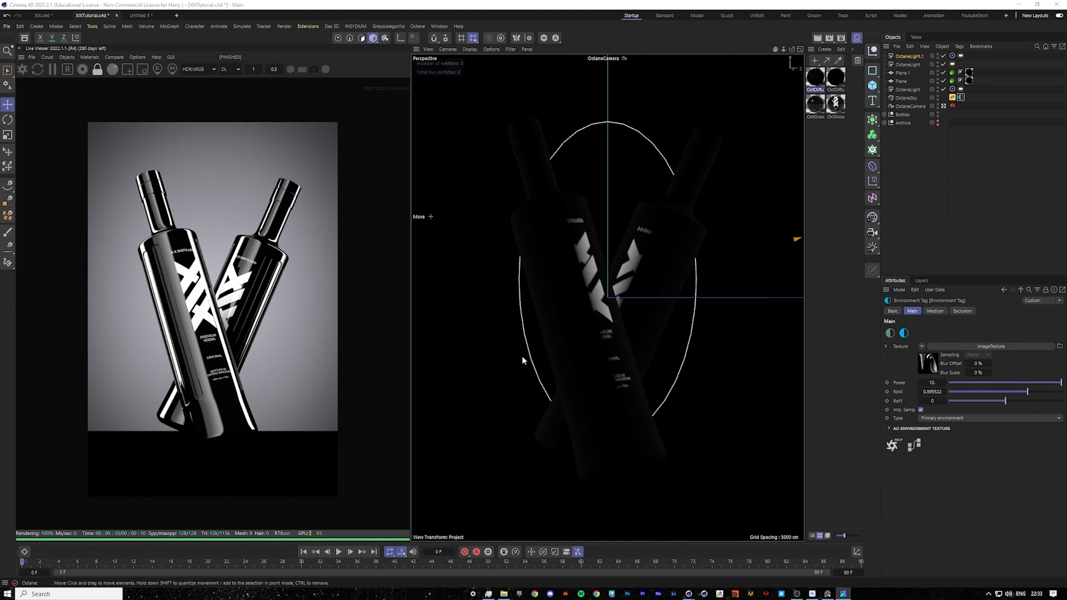
pyautogui.click(926, 172)
pyautogui.click(943, 81)
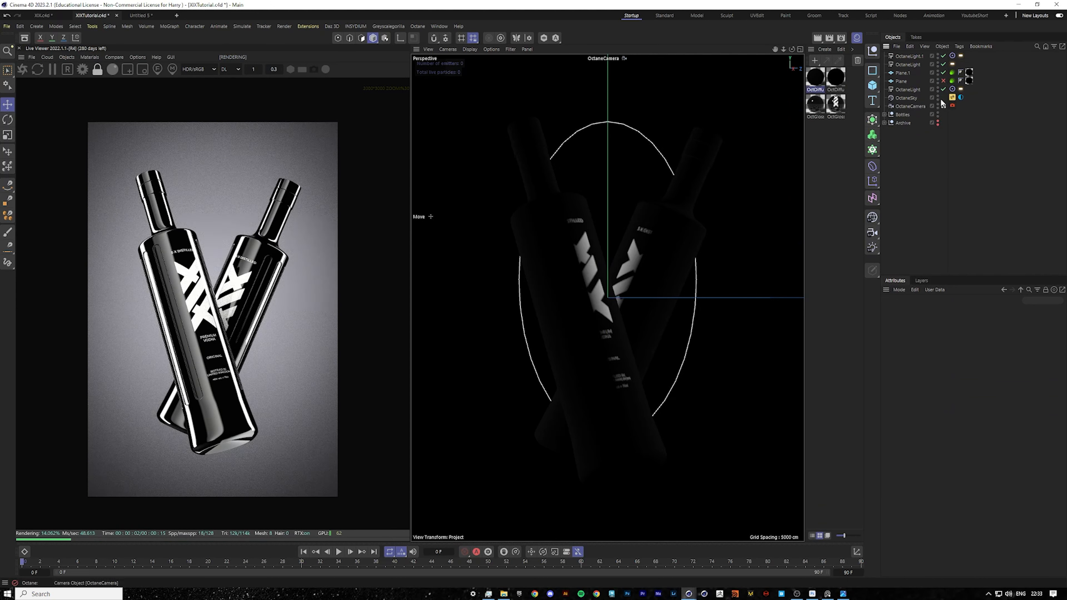
# Set the OctaneLight's light tag power to 600.
pyautogui.click(952, 64)
pyautogui.click(940, 311)
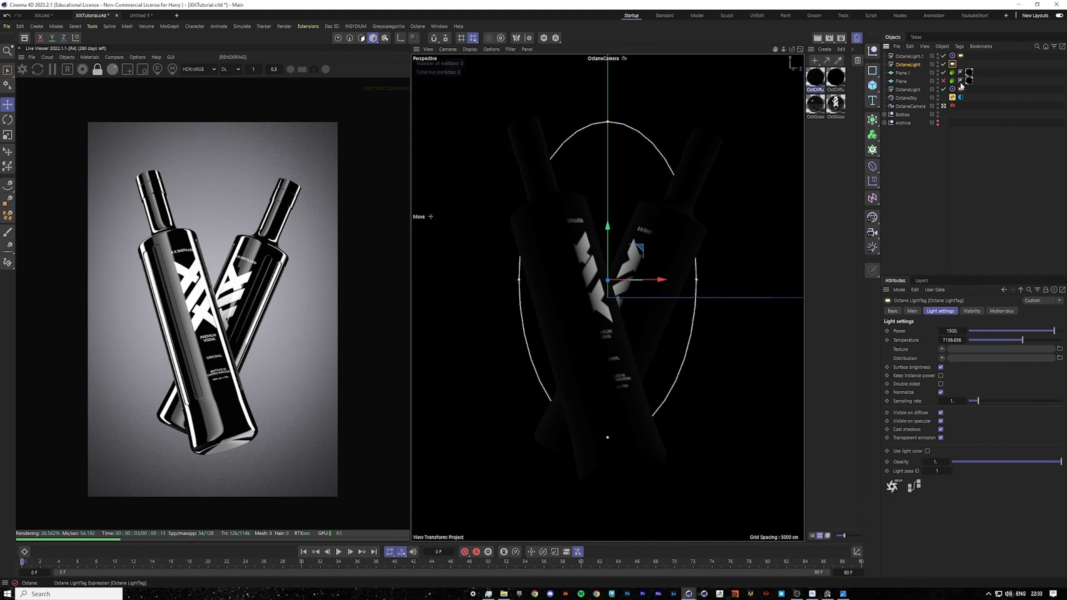
pyautogui.click(951, 330)
pyautogui.write('600')
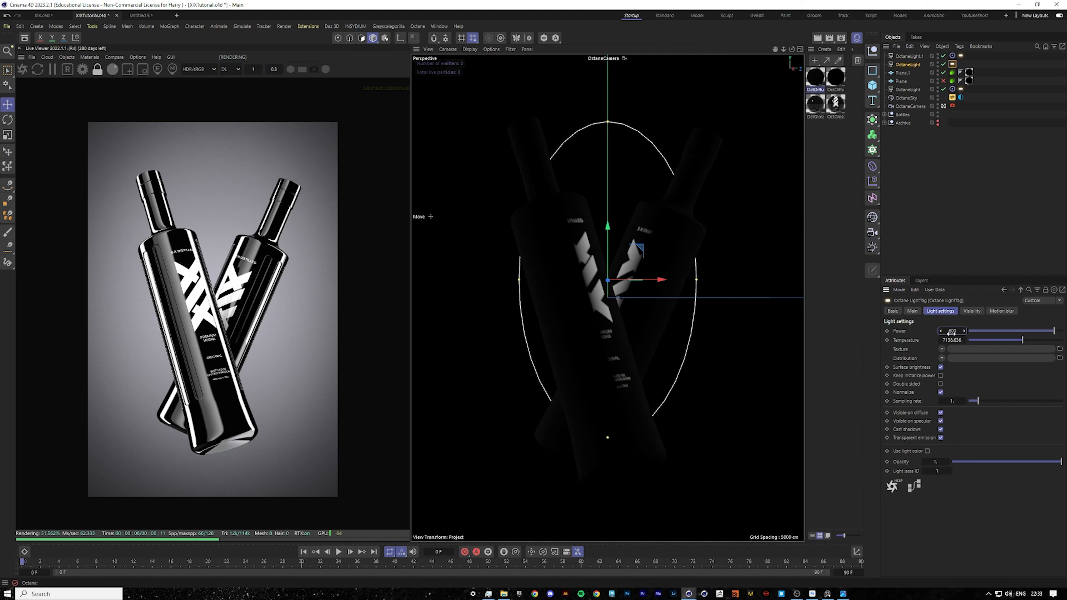
pyautogui.press('Return')
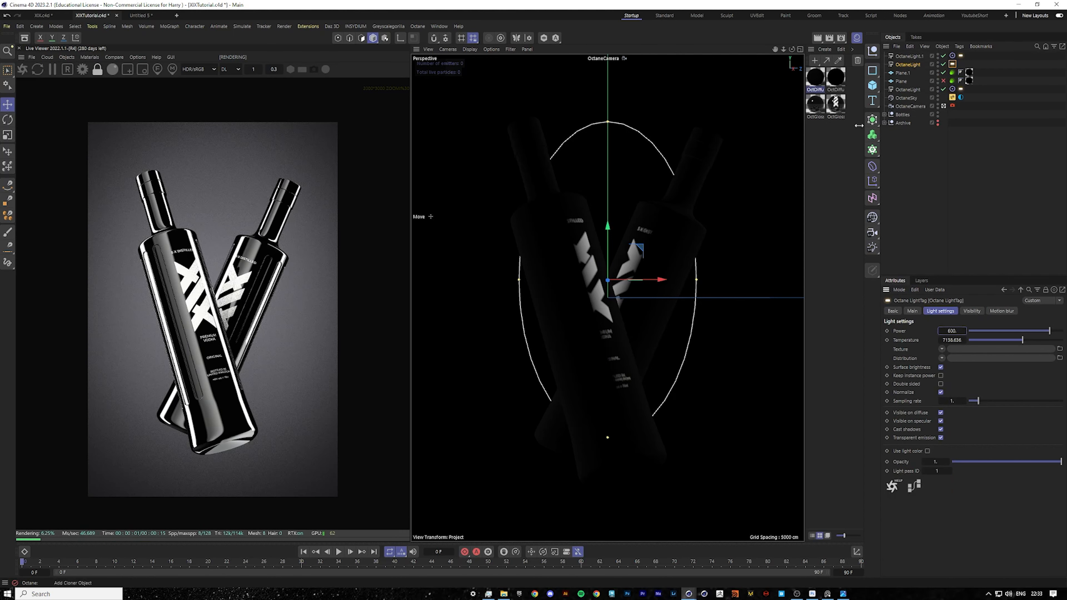
# Set the OctDiffuse1.1 material's diffuse color to pure black.
pyautogui.doubleClick(822, 77)
pyautogui.click(157, 37)
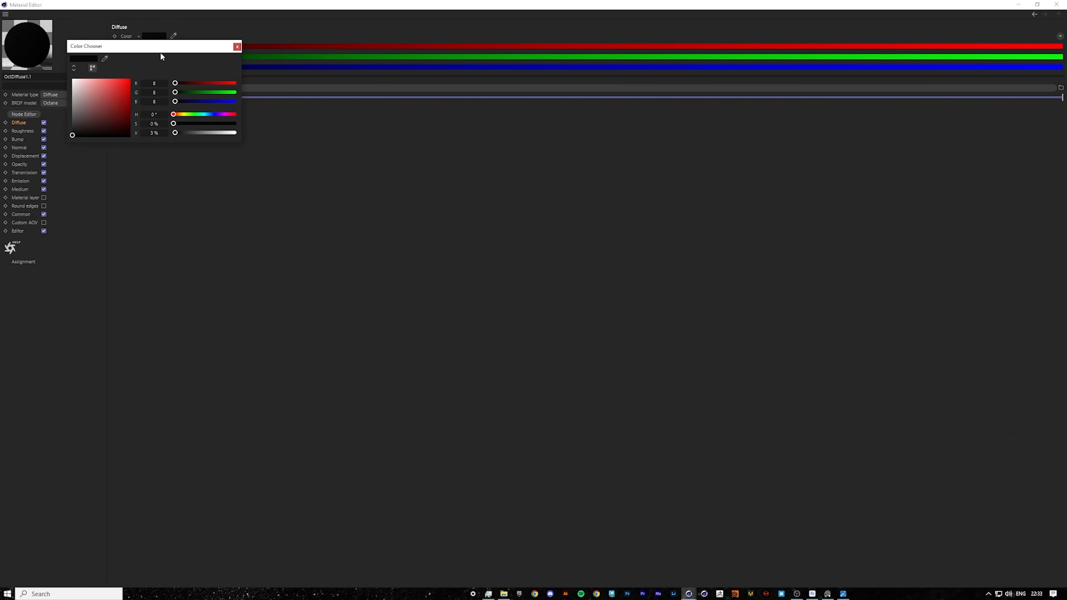
pyautogui.click(147, 133)
pyautogui.click(237, 47)
pyautogui.click(1056, 4)
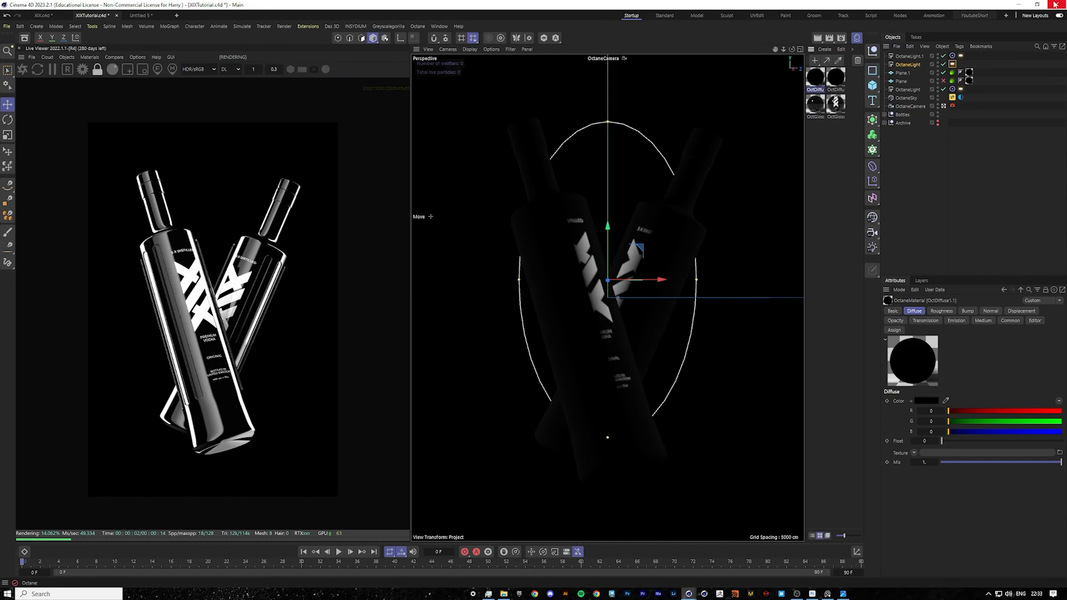
# Raise the OctDiffuse1.1 material's diffuse color value very slightly above black.
pyautogui.doubleClick(814, 74)
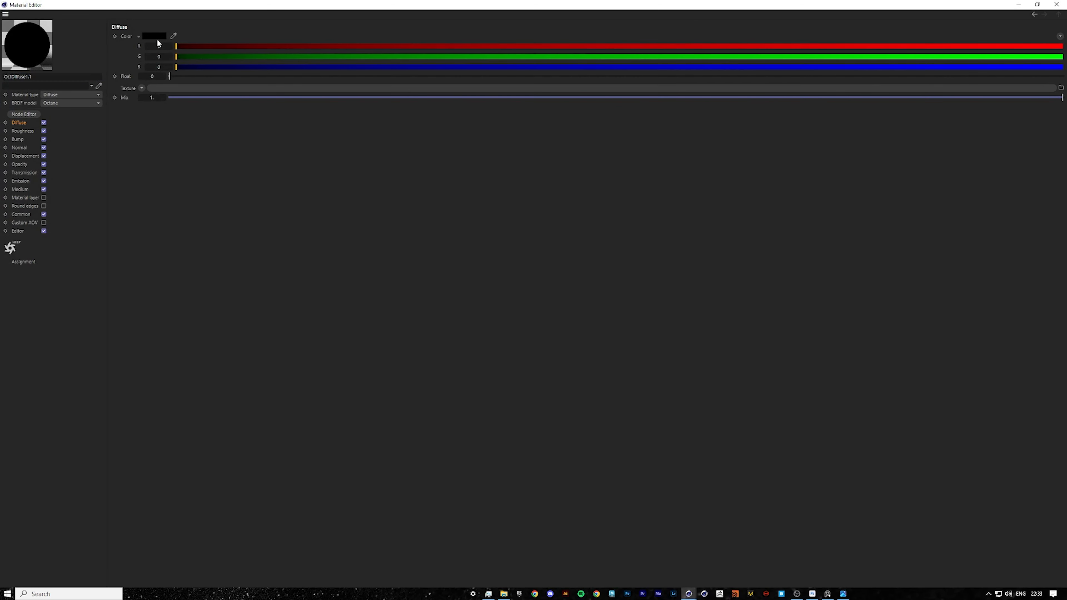
pyautogui.click(158, 35)
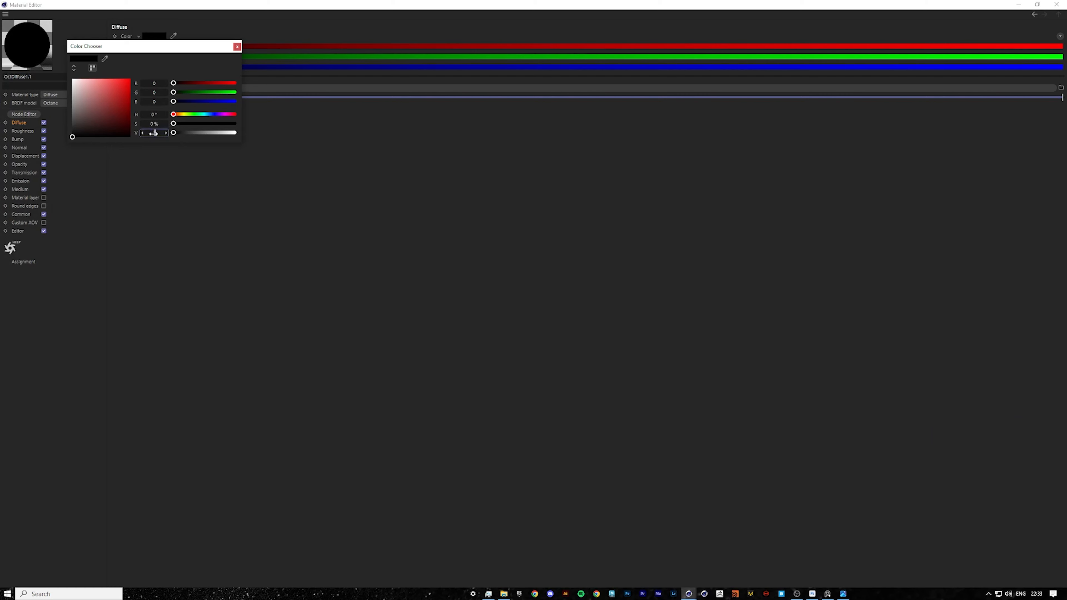
pyautogui.moveTo(154, 133); pyautogui.dragTo(156, 132)
pyautogui.click(237, 46)
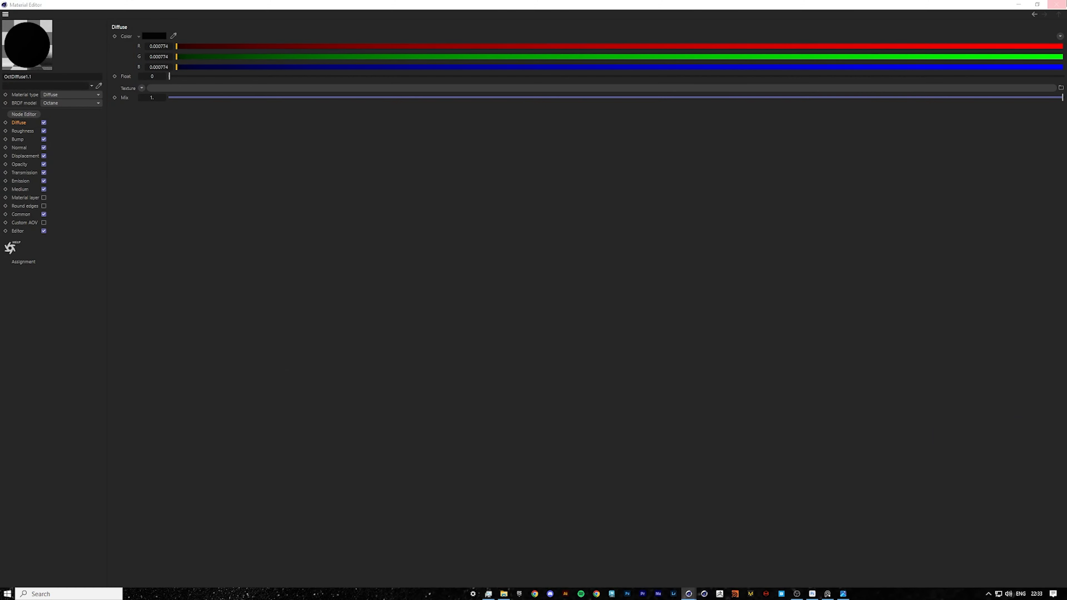
pyautogui.click(1056, 4)
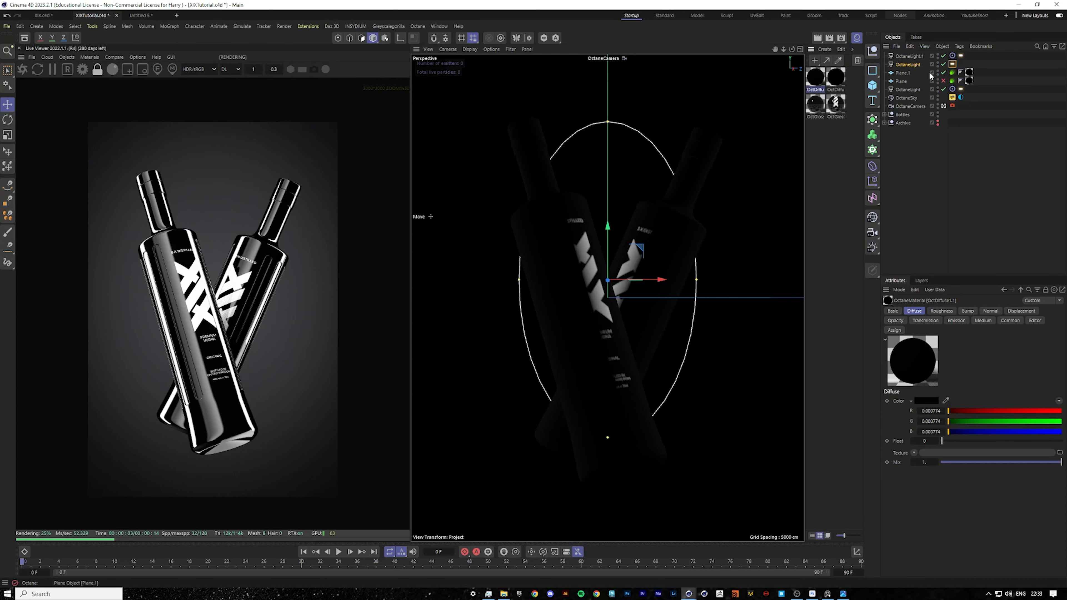
# Scale the OctaneLight area light down with the Scale tool.
pyautogui.click(911, 65)
pyautogui.press('t')
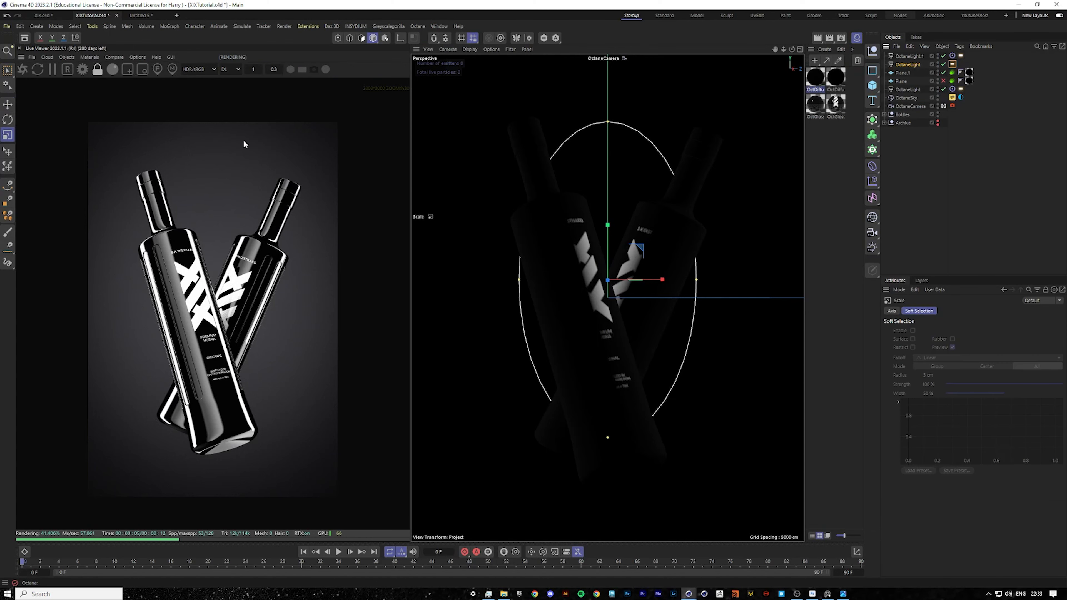
pyautogui.moveTo(688, 168); pyautogui.dragTo(730, 184)
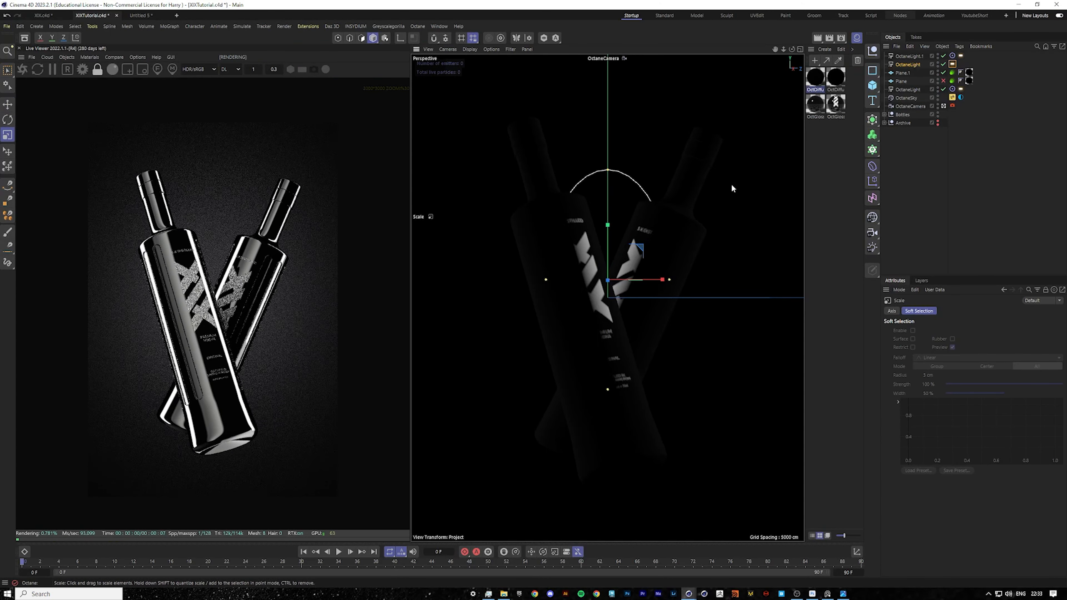
# Set the OctaneLight's light tag power to 800.
pyautogui.click(952, 64)
pyautogui.click(952, 330)
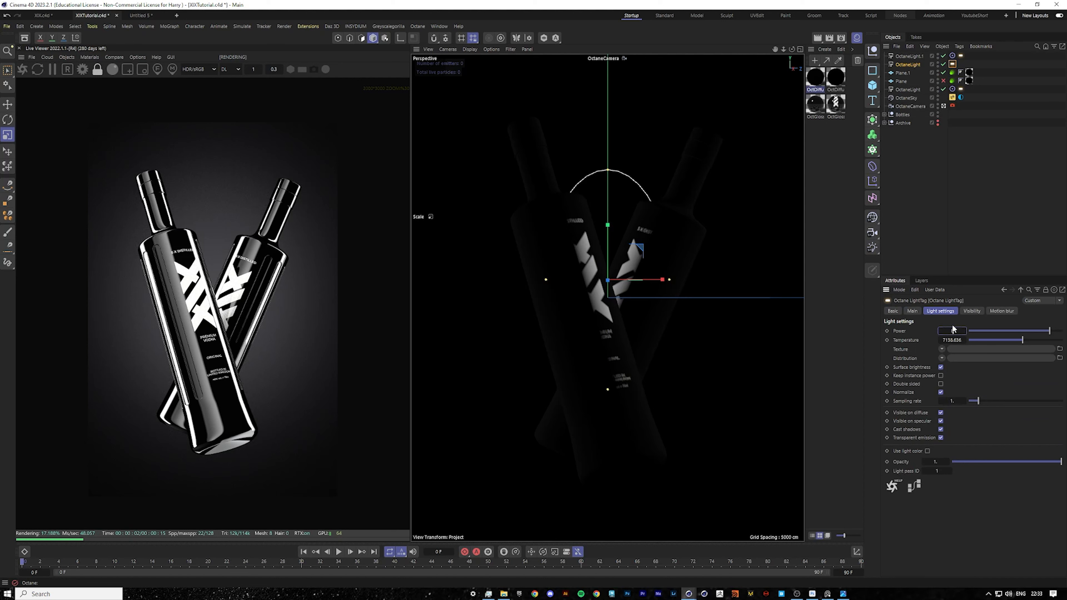
pyautogui.press('BackSpace')
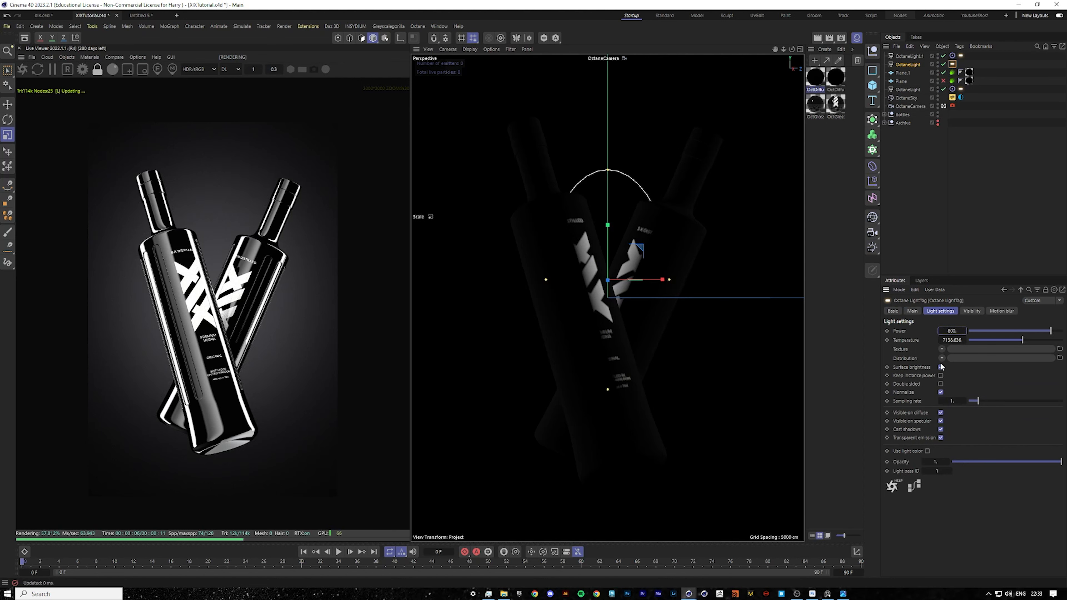
pyautogui.write('0')
pyautogui.press('Return')
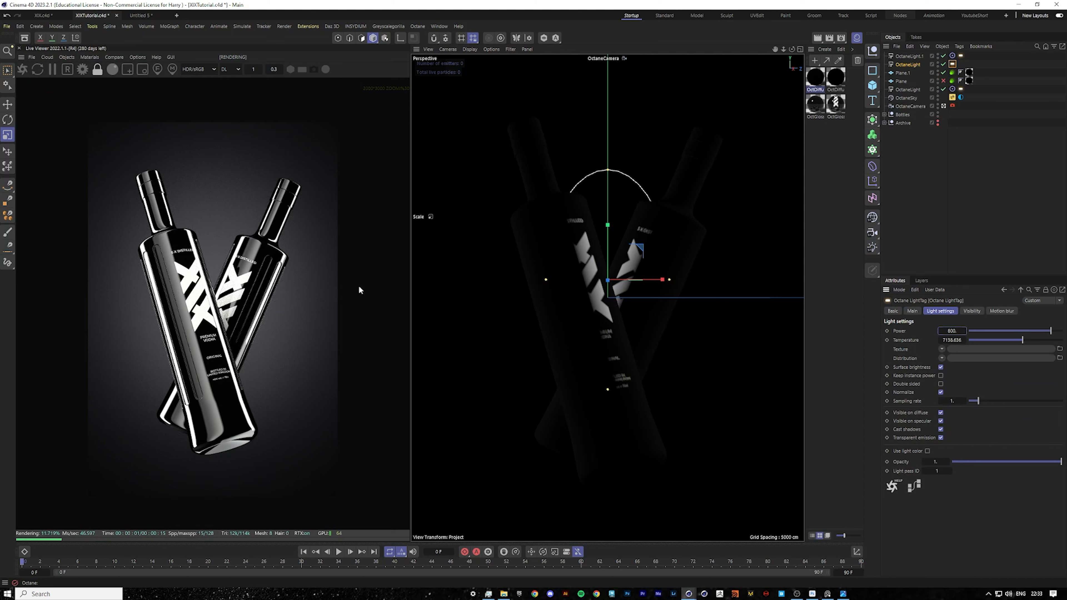
# Set the OctaneSky environment tag's power to 13 and its X rotation to about 0.6.
pyautogui.click(961, 97)
pyautogui.doubleClick(931, 383)
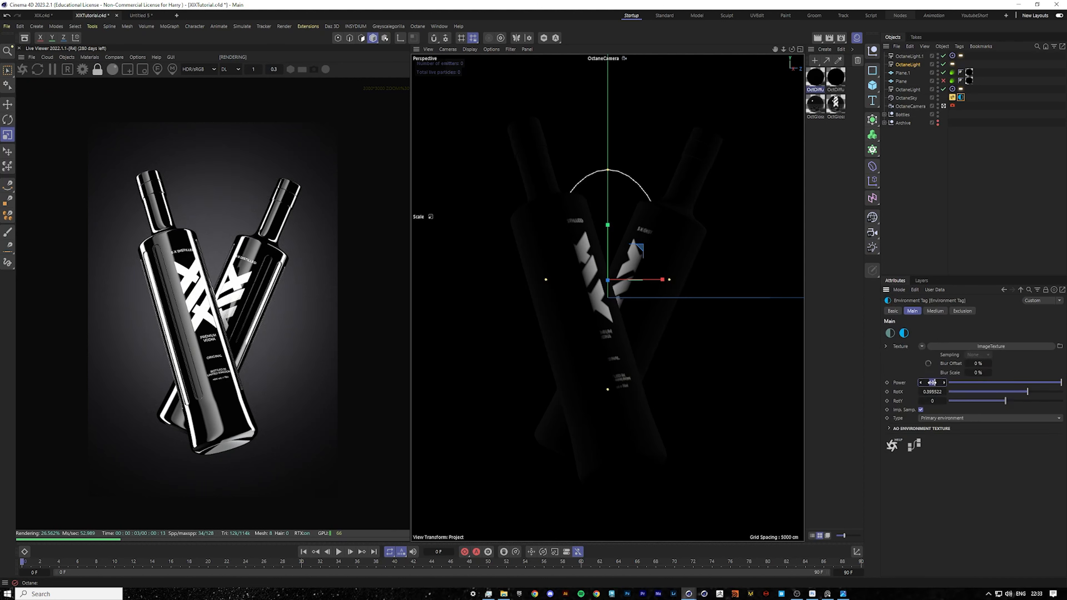
pyautogui.write('20')
pyautogui.press('Return')
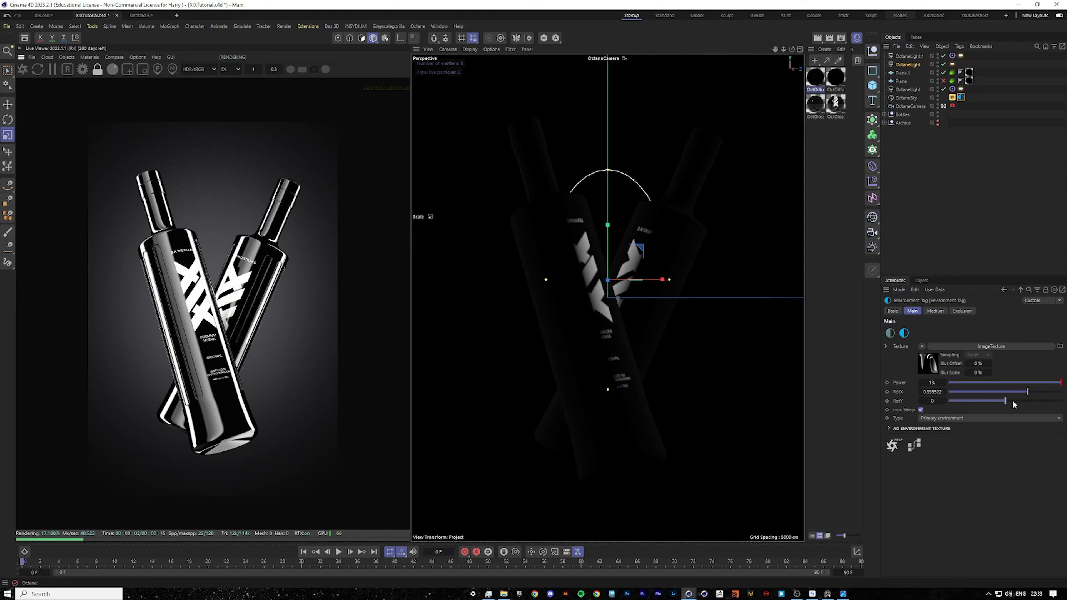
pyautogui.moveTo(1026, 392); pyautogui.dragTo(1033, 392)
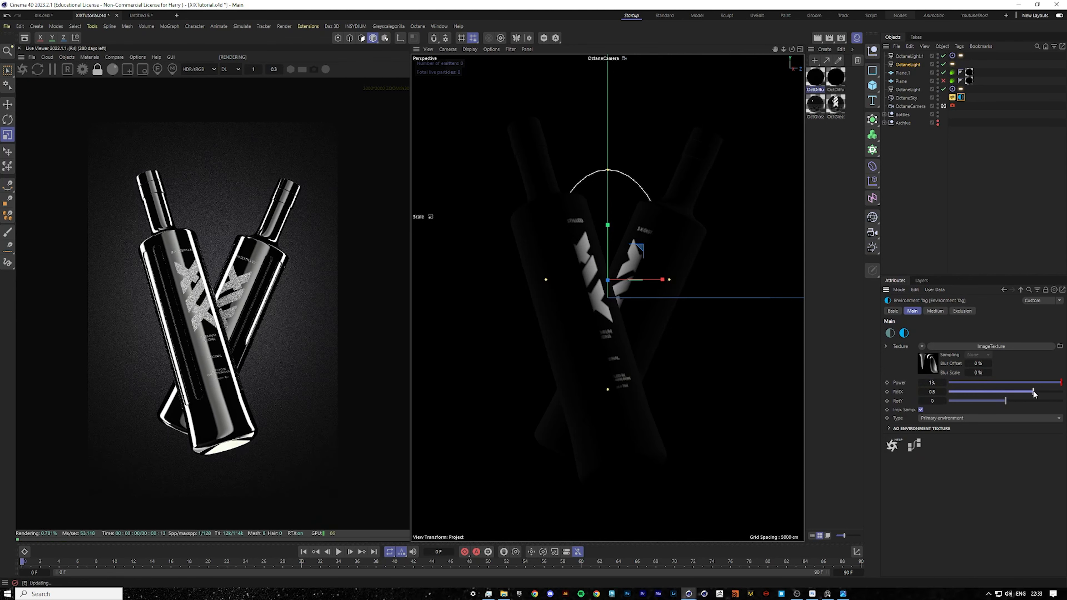
# Enable post processing in the OctaneCamera's camera tag.
pyautogui.click(920, 106)
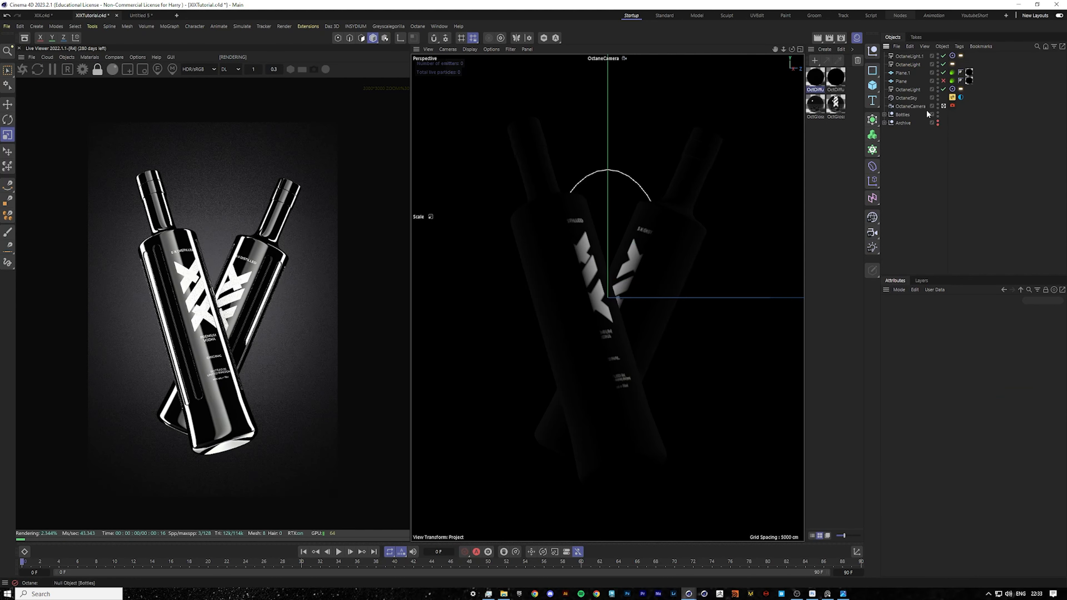
pyautogui.click(952, 106)
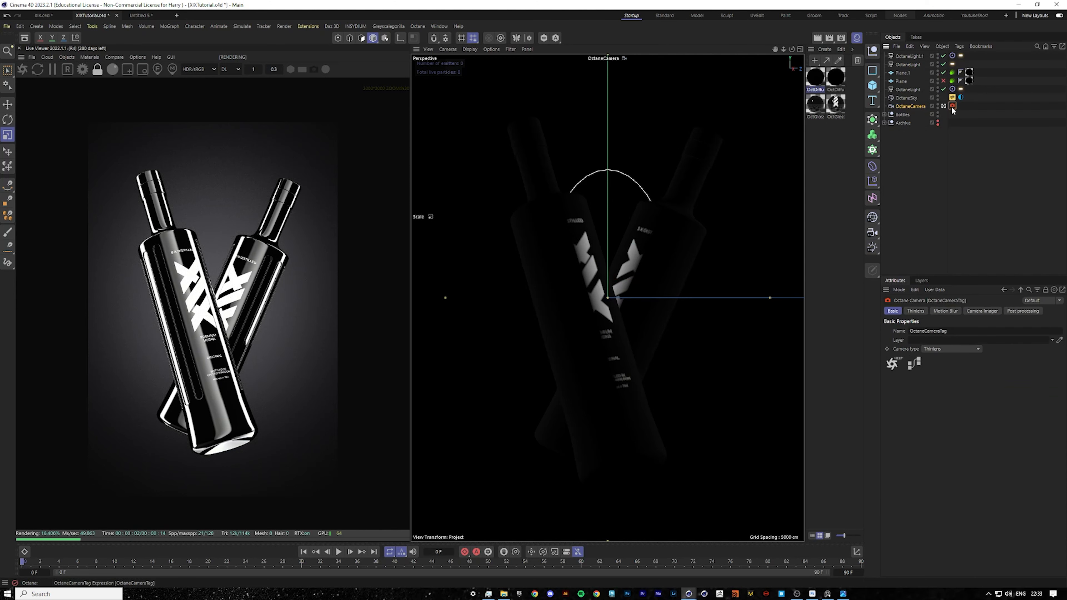
pyautogui.click(1023, 311)
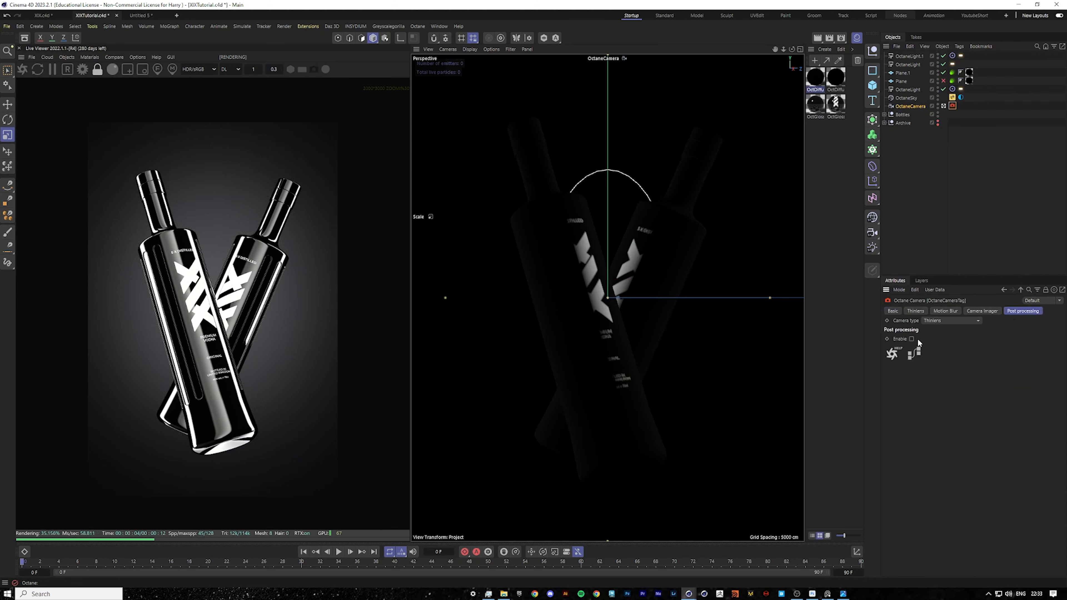
pyautogui.click(911, 339)
pyautogui.doubleClick(945, 348)
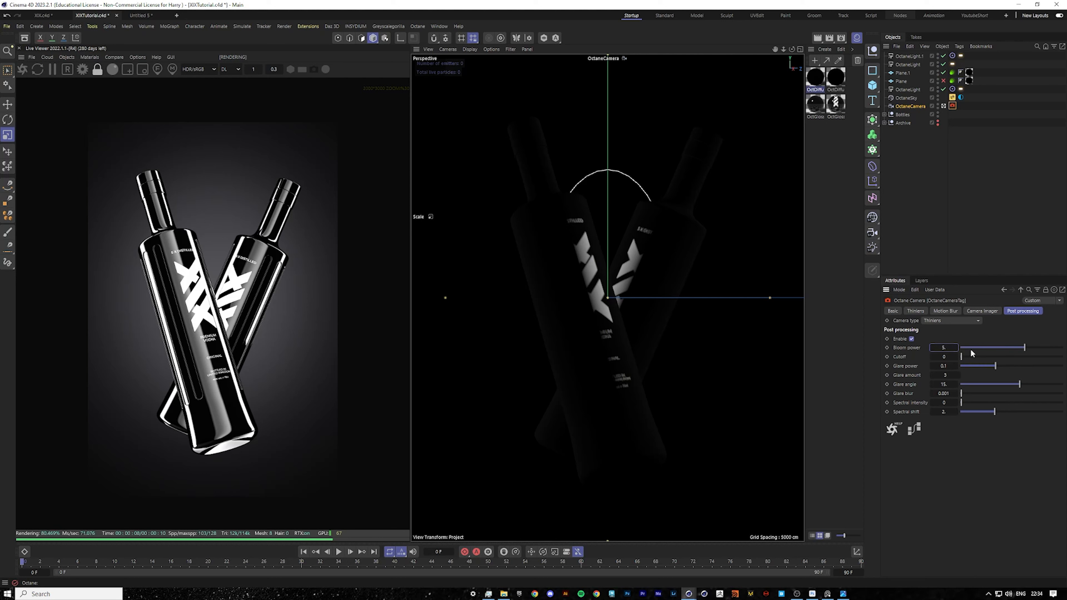
# Toggle an update check option in the live viewer's options.
pyautogui.click(137, 57)
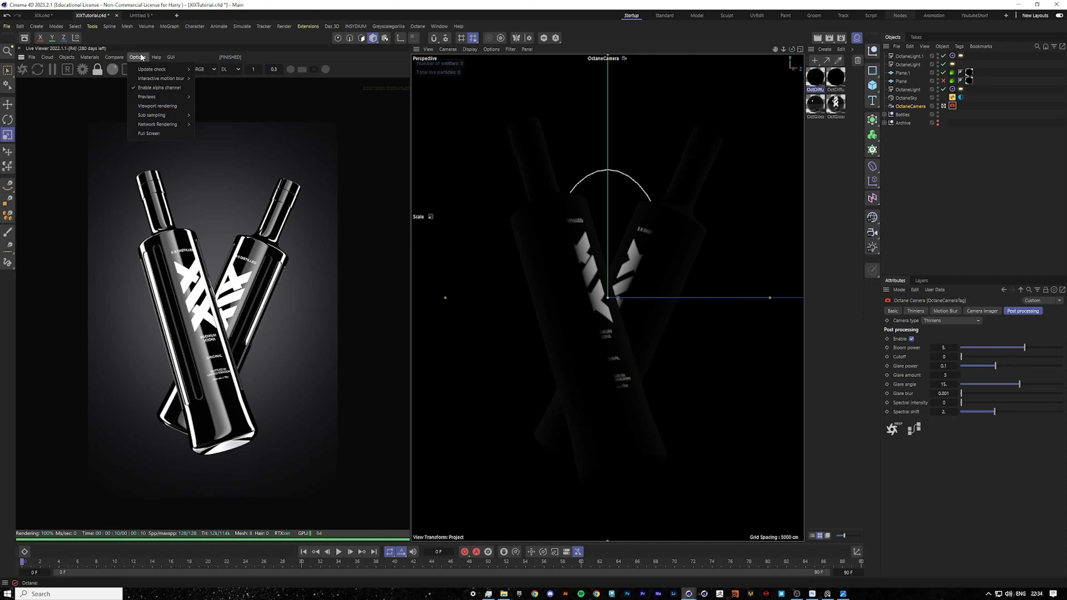
pyautogui.moveTo(147, 70)
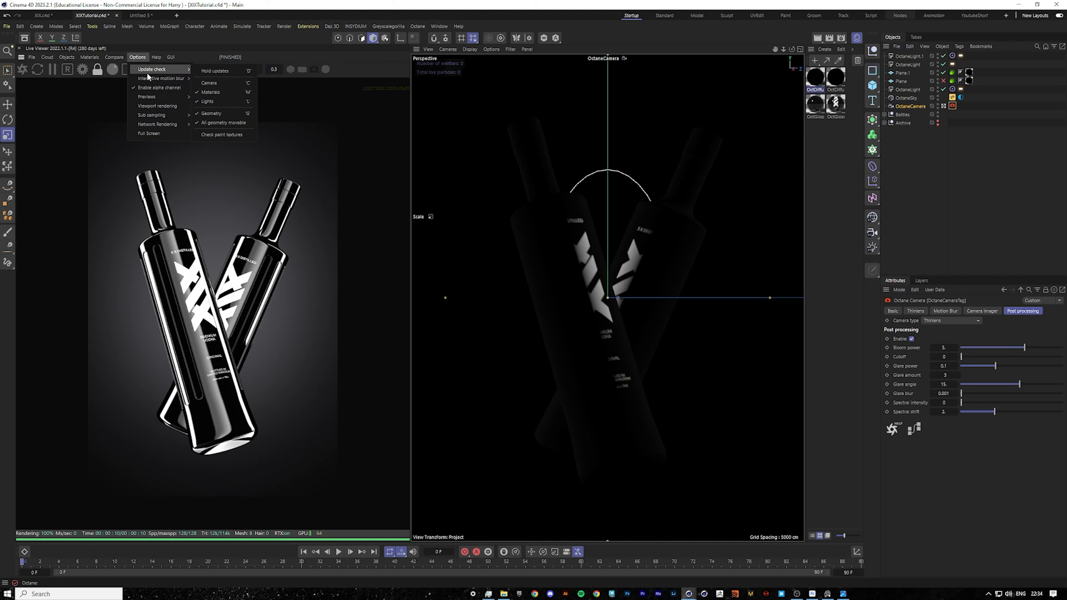
pyautogui.click(221, 87)
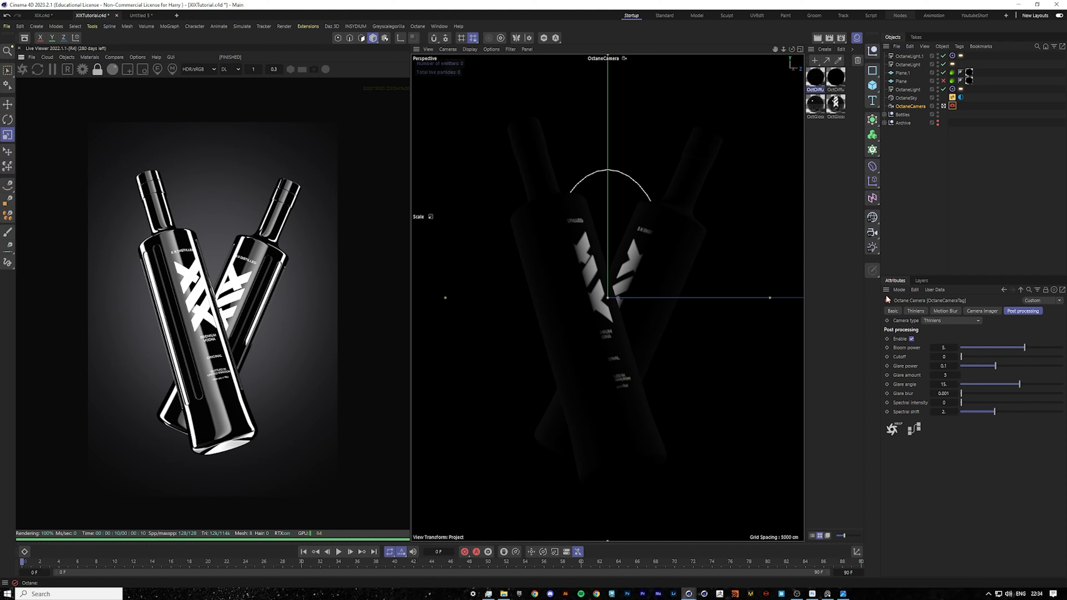
# In the camera imager, enable ACES tone mapping, set exposure to 1.5 and highlight compression to 1.
pyautogui.click(982, 310)
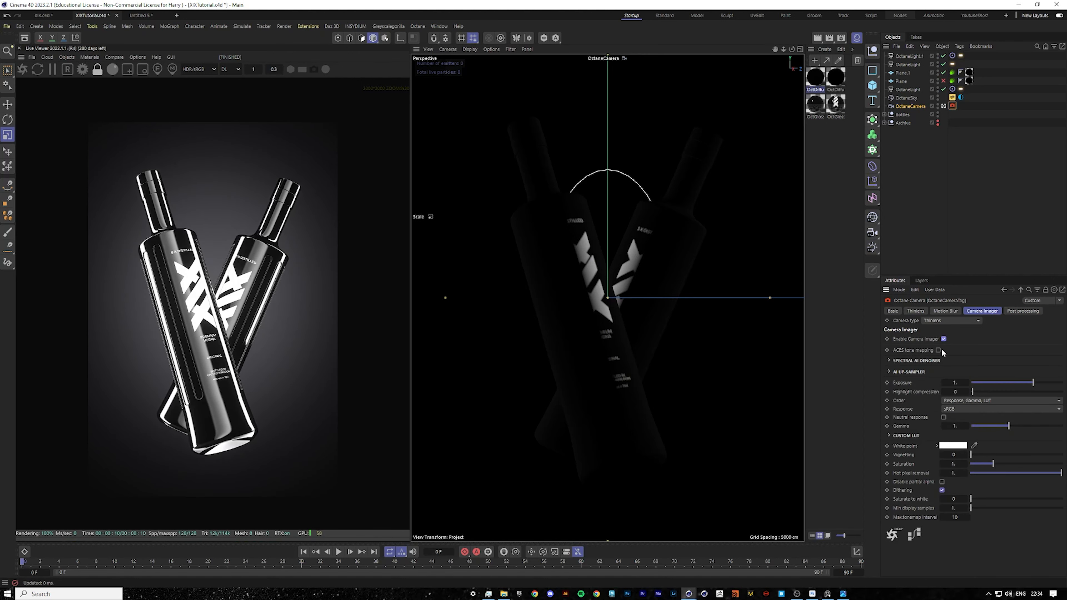
pyautogui.click(938, 350)
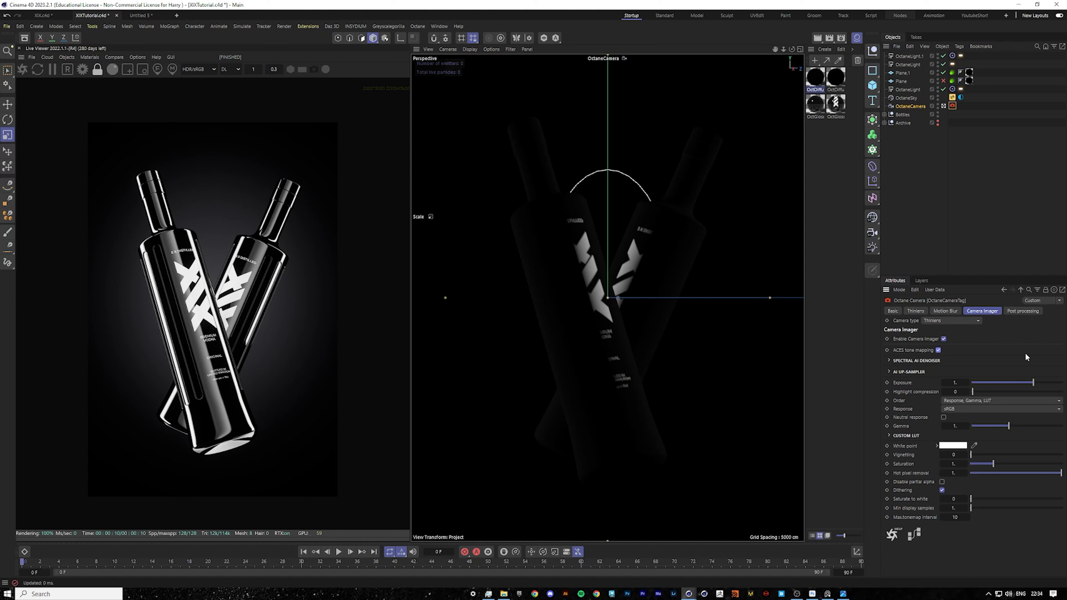
pyautogui.click(962, 383)
pyautogui.press('Return')
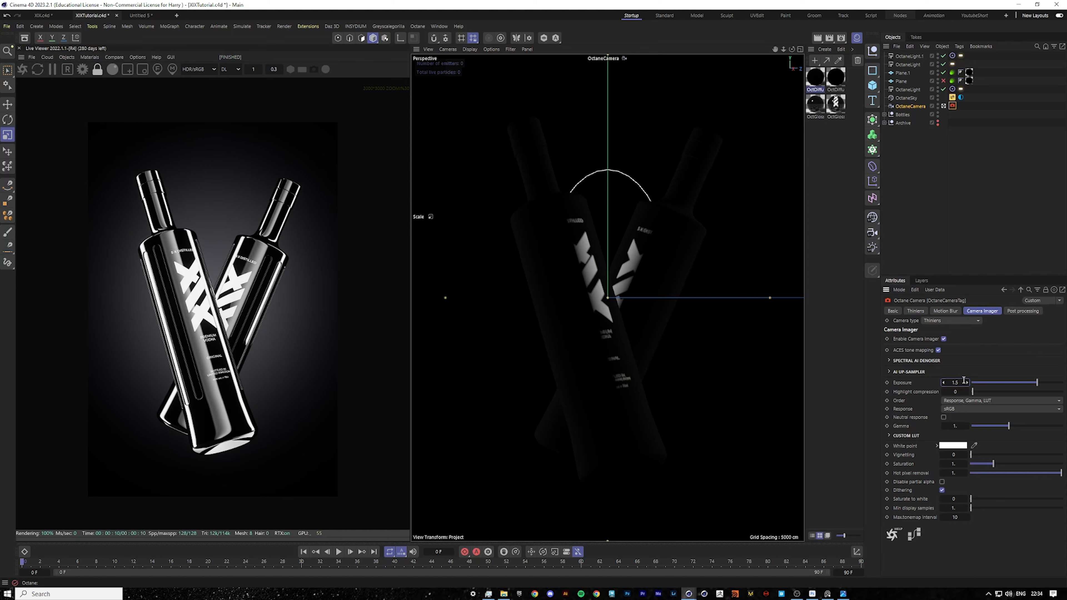
pyautogui.moveTo(964, 380); pyautogui.dragTo(1061, 392)
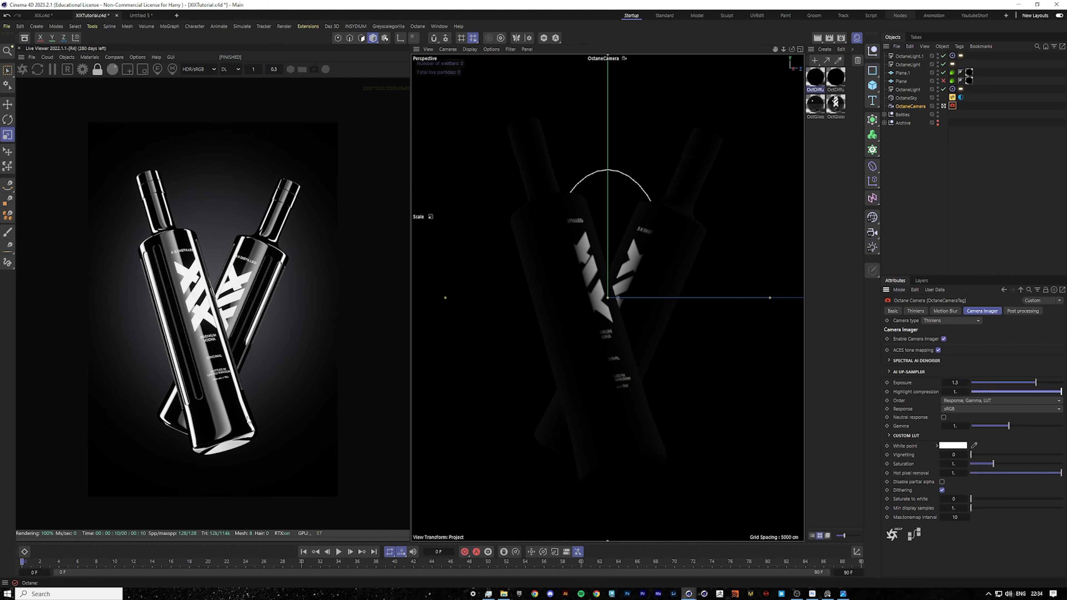
pyautogui.moveTo(249, 392); pyautogui.dragTo(252, 360, button='middle')
pyautogui.click(964, 177)
pyautogui.click(902, 107)
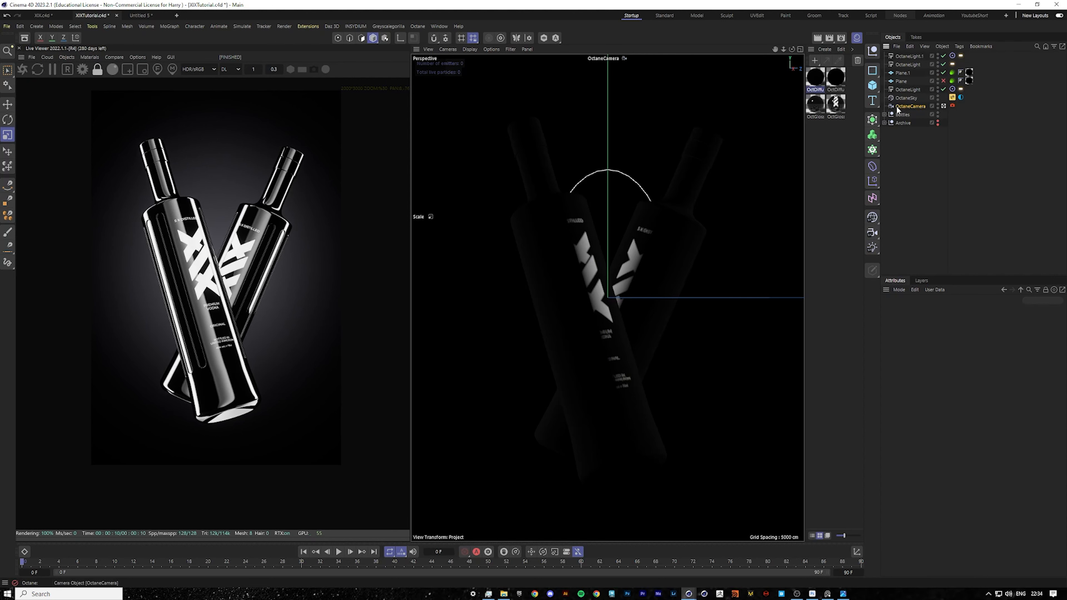
pyautogui.moveTo(216, 336); pyautogui.dragTo(213, 346, button='middle')
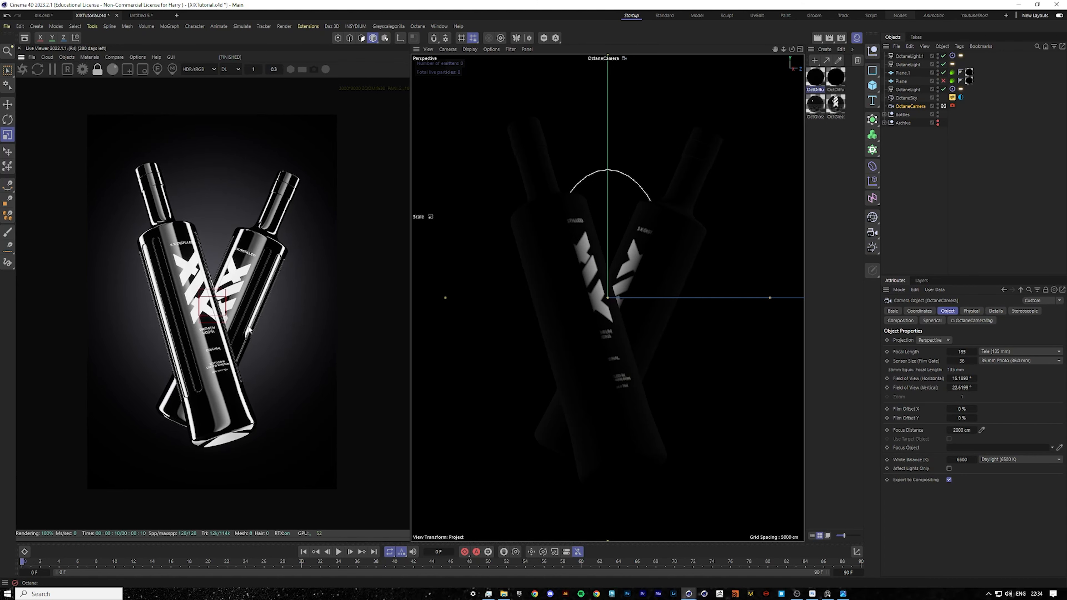
pyautogui.scroll(5, 257, 336)
pyautogui.scroll(-5, 238, 352)
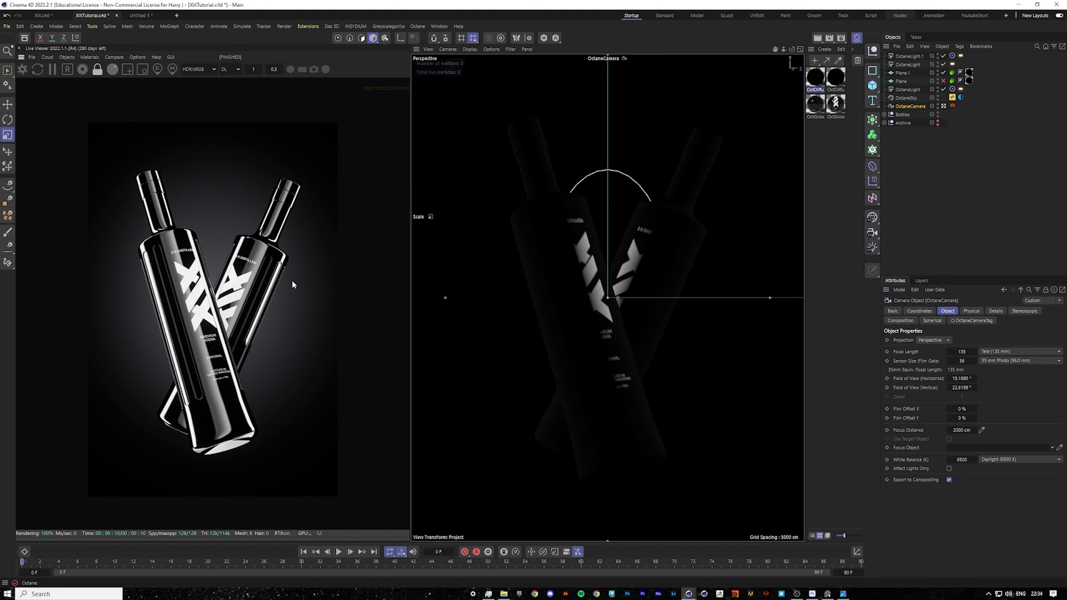
# Duplicate the OctaneCamera and move the copy in for a close-up of the bottles' labels.
pyautogui.keyDown('ctrl'); pyautogui.moveTo(910, 106); pyautogui.dragTo(923, 104); pyautogui.keyUp('ctrl')
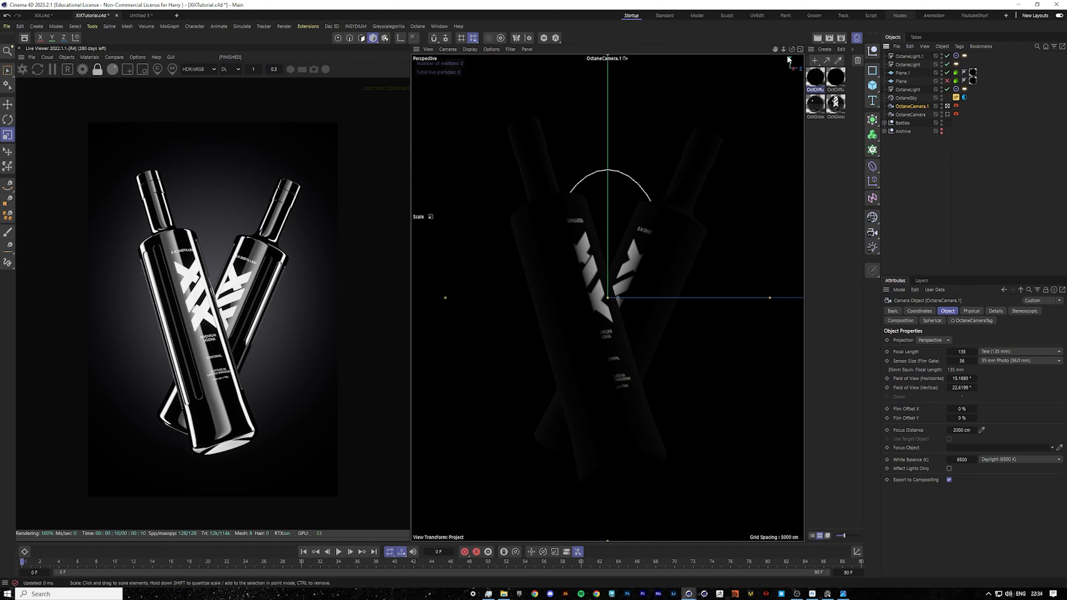
pyautogui.scroll(2, 608, 298)
pyautogui.keyDown('alt'); pyautogui.moveTo(607, 298); pyautogui.dragTo(688, 297, button='right'); pyautogui.keyUp('alt')
pyautogui.keyDown('alt'); pyautogui.moveTo(608, 298); pyautogui.dragTo(630, 288); pyautogui.keyUp('alt')
pyautogui.moveTo(792, 49); pyautogui.dragTo(802, 42)
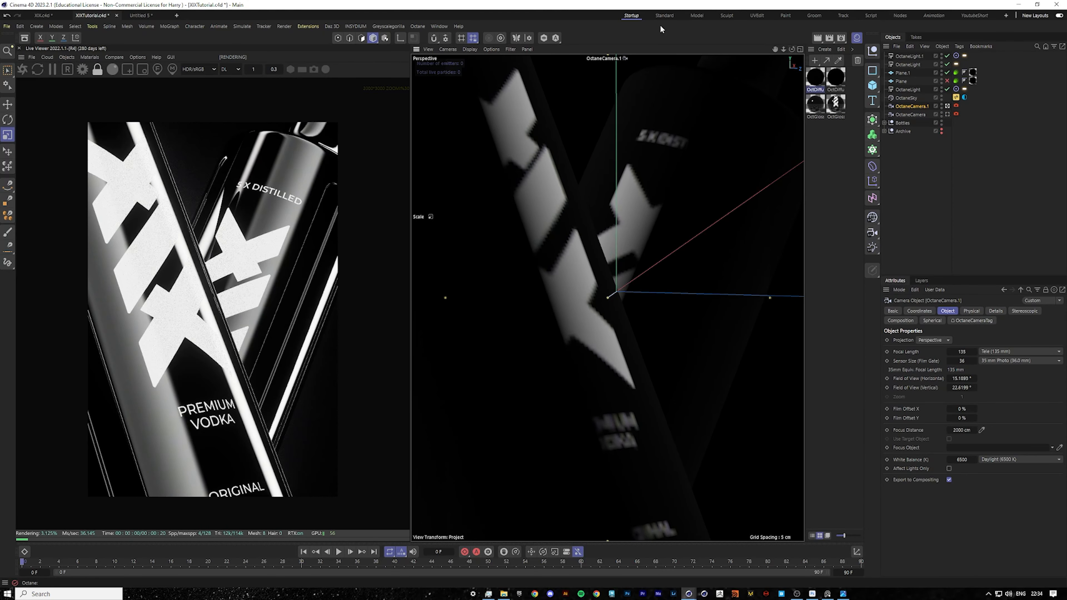
# Pick the focus point on the front bottle's label and set the depth-of-field aperture to about 1.55 cm.
pyautogui.click(157, 69)
pyautogui.click(240, 273)
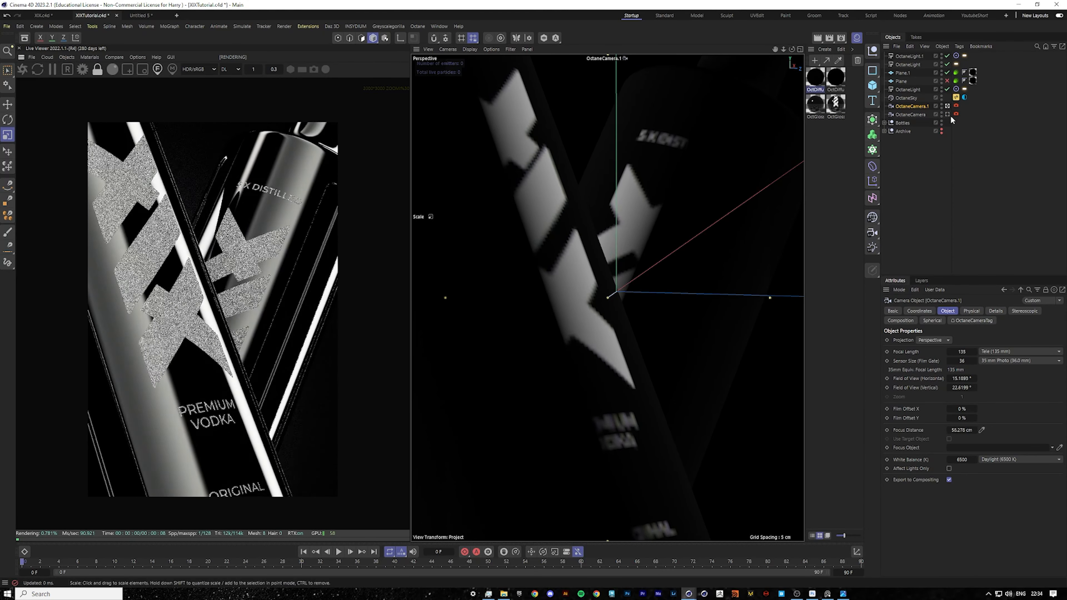
pyautogui.click(956, 106)
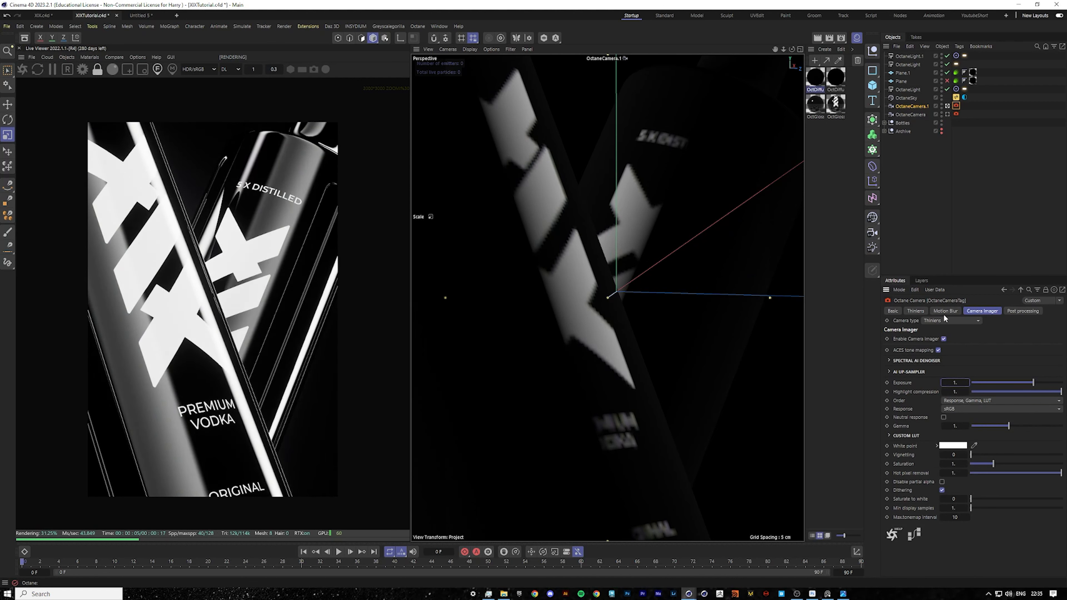
pyautogui.click(916, 311)
pyautogui.click(907, 386)
pyautogui.moveTo(976, 414); pyautogui.dragTo(1009, 415)
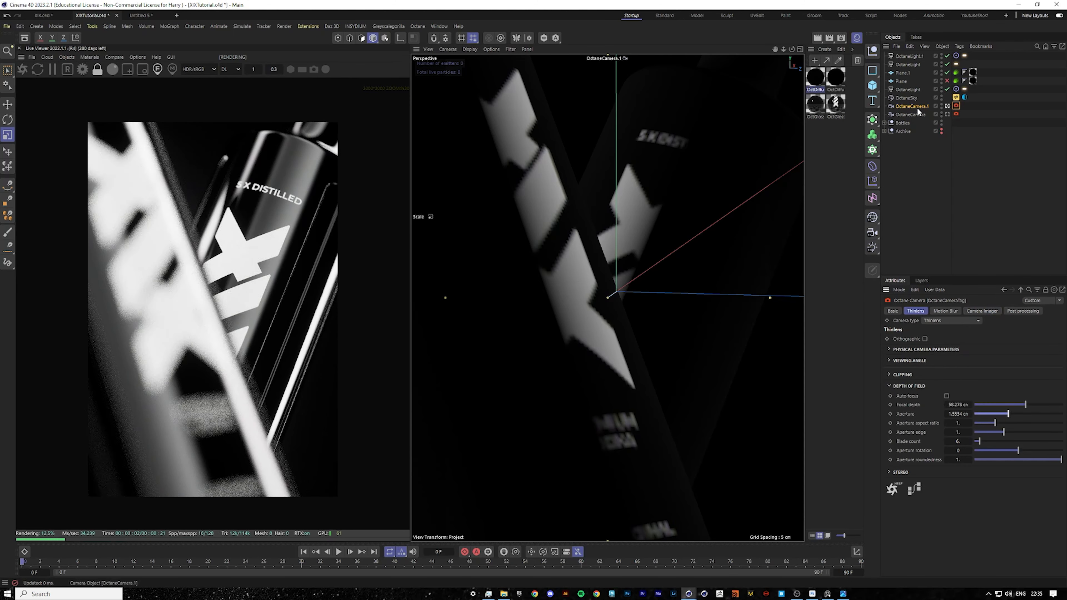
# Duplicate the close-up camera and frame the copy on the front bottle's neck and shoulder.
pyautogui.keyDown('ctrl'); pyautogui.moveTo(916, 108); pyautogui.dragTo(921, 102); pyautogui.keyUp('ctrl')
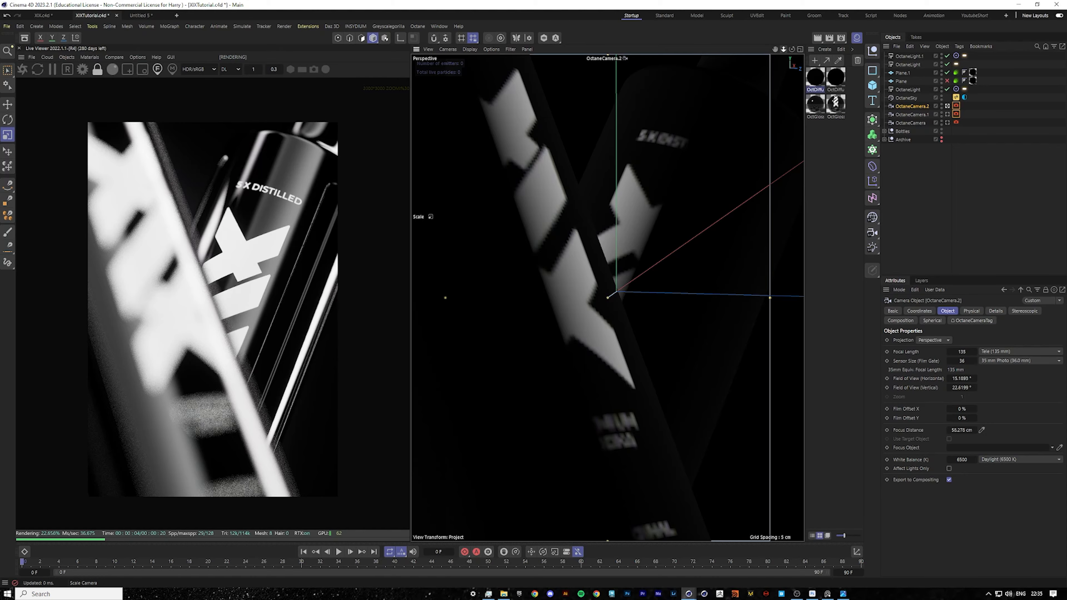
pyautogui.click(947, 106)
pyautogui.moveTo(791, 50); pyautogui.dragTo(792, 50)
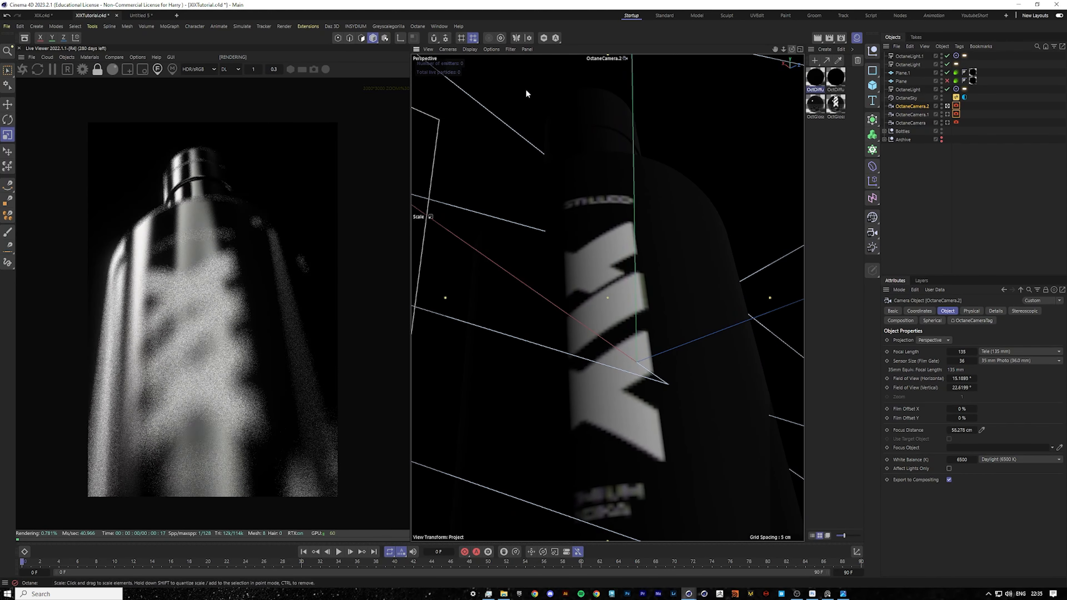
# Pick the focus point on the bottle's logo, adjust the framing and set the aperture to about 0.41 cm.
pyautogui.click(190, 282)
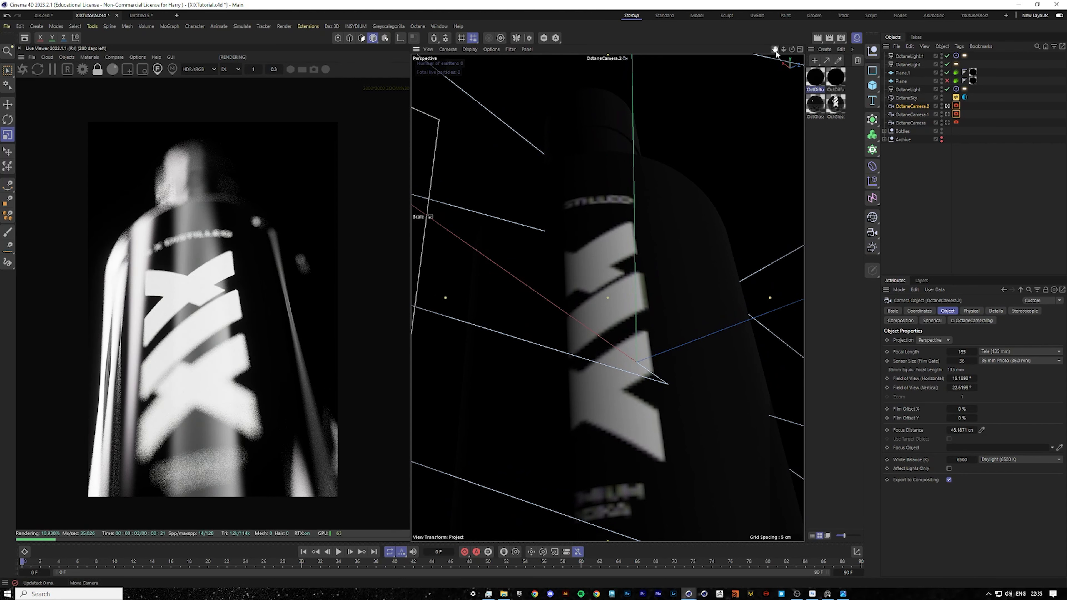
pyautogui.moveTo(775, 50); pyautogui.dragTo(776, 58)
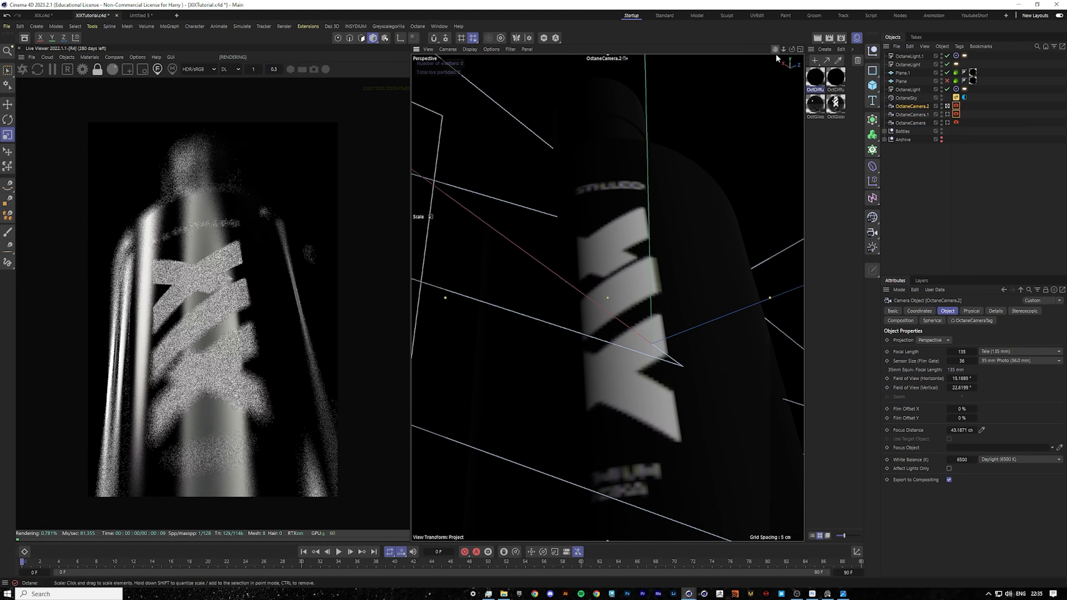
pyautogui.click(956, 106)
pyautogui.moveTo(993, 412); pyautogui.dragTo(983, 414)
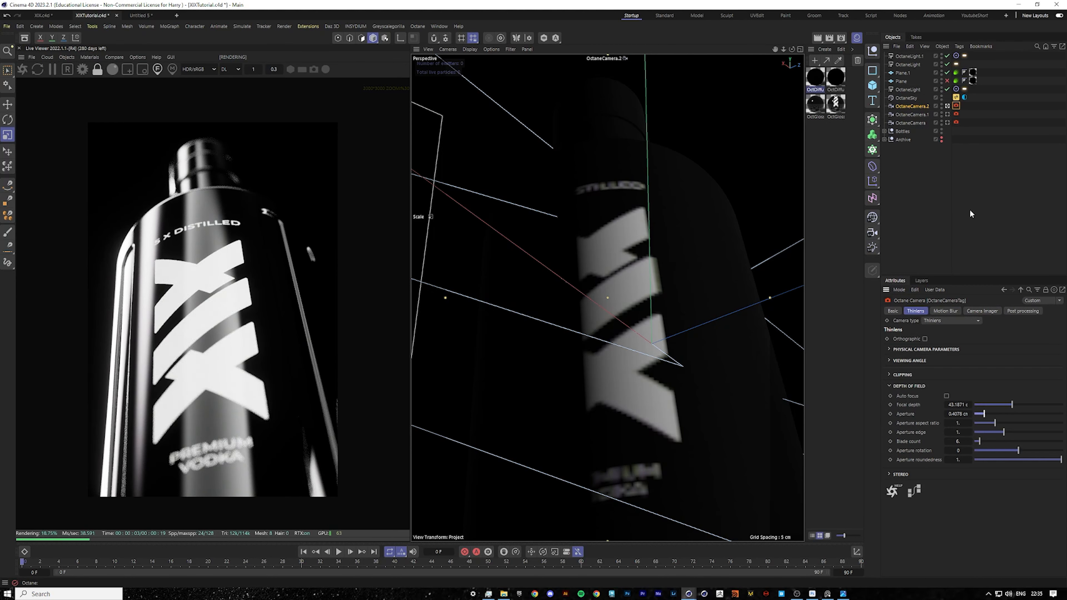
# Switch the viewport back to the original OctaneCamera.
pyautogui.click(913, 204)
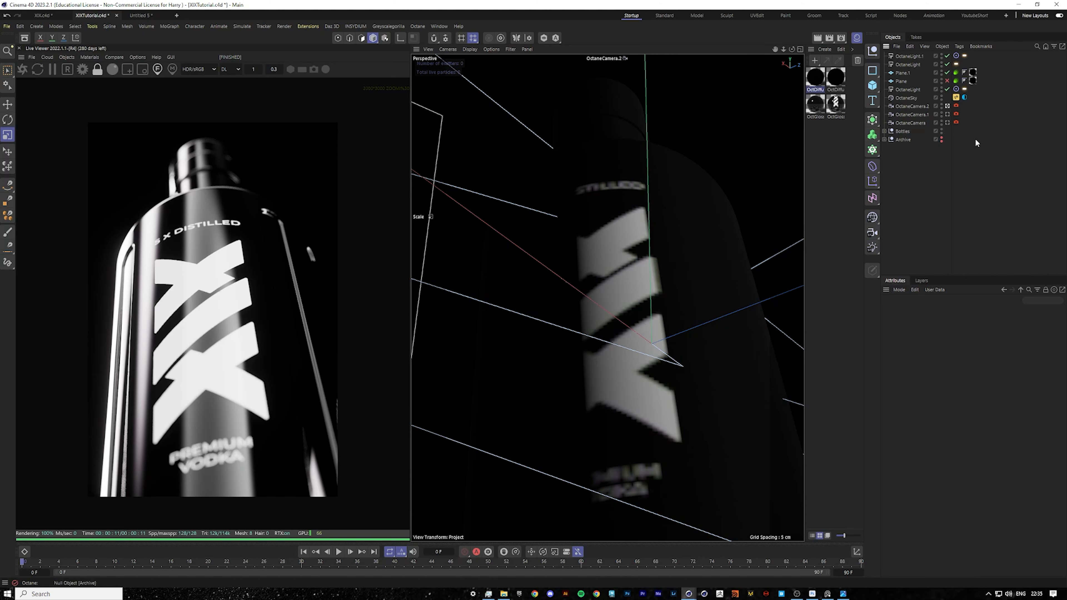
pyautogui.click(948, 122)
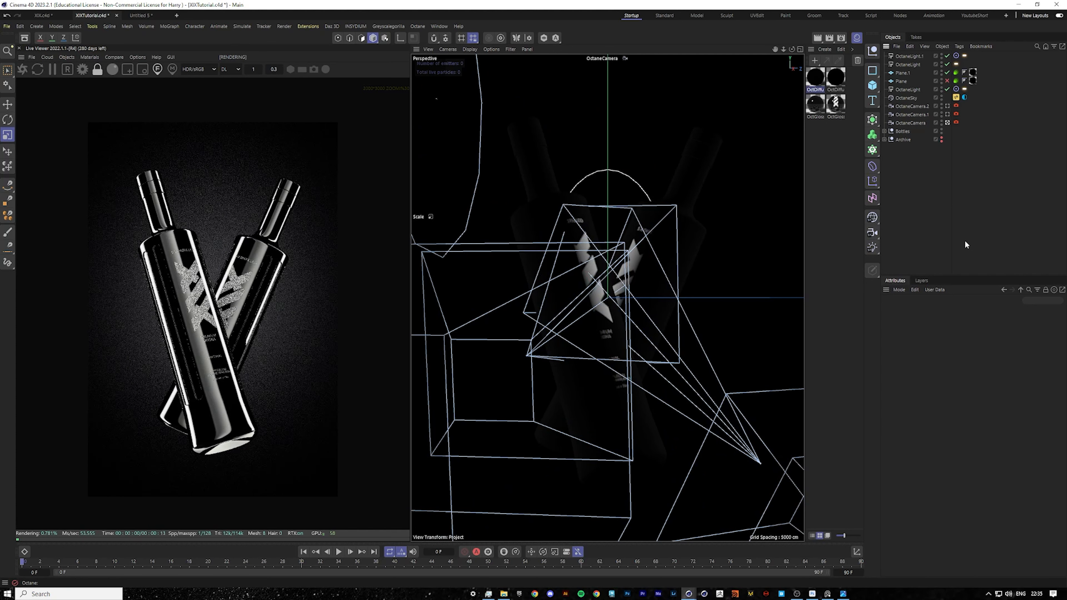